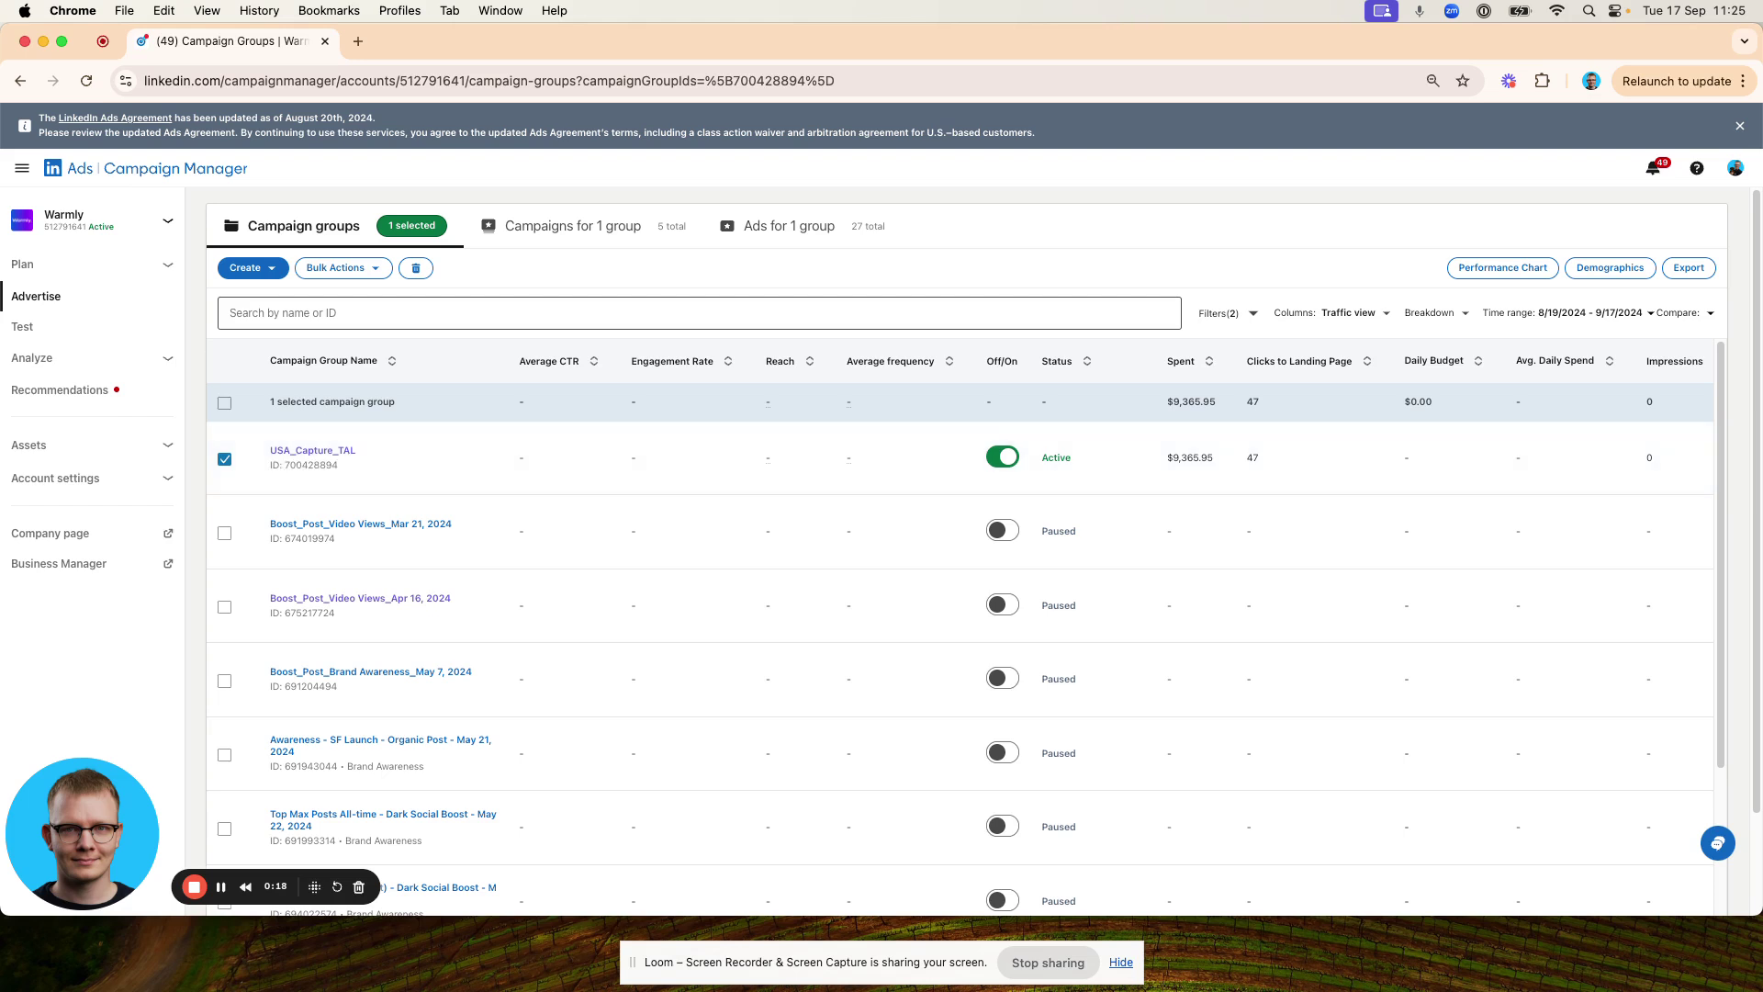
Open the ad account's Audiences page in the Plan section.
left_click(122, 272)
left_click(73, 307)
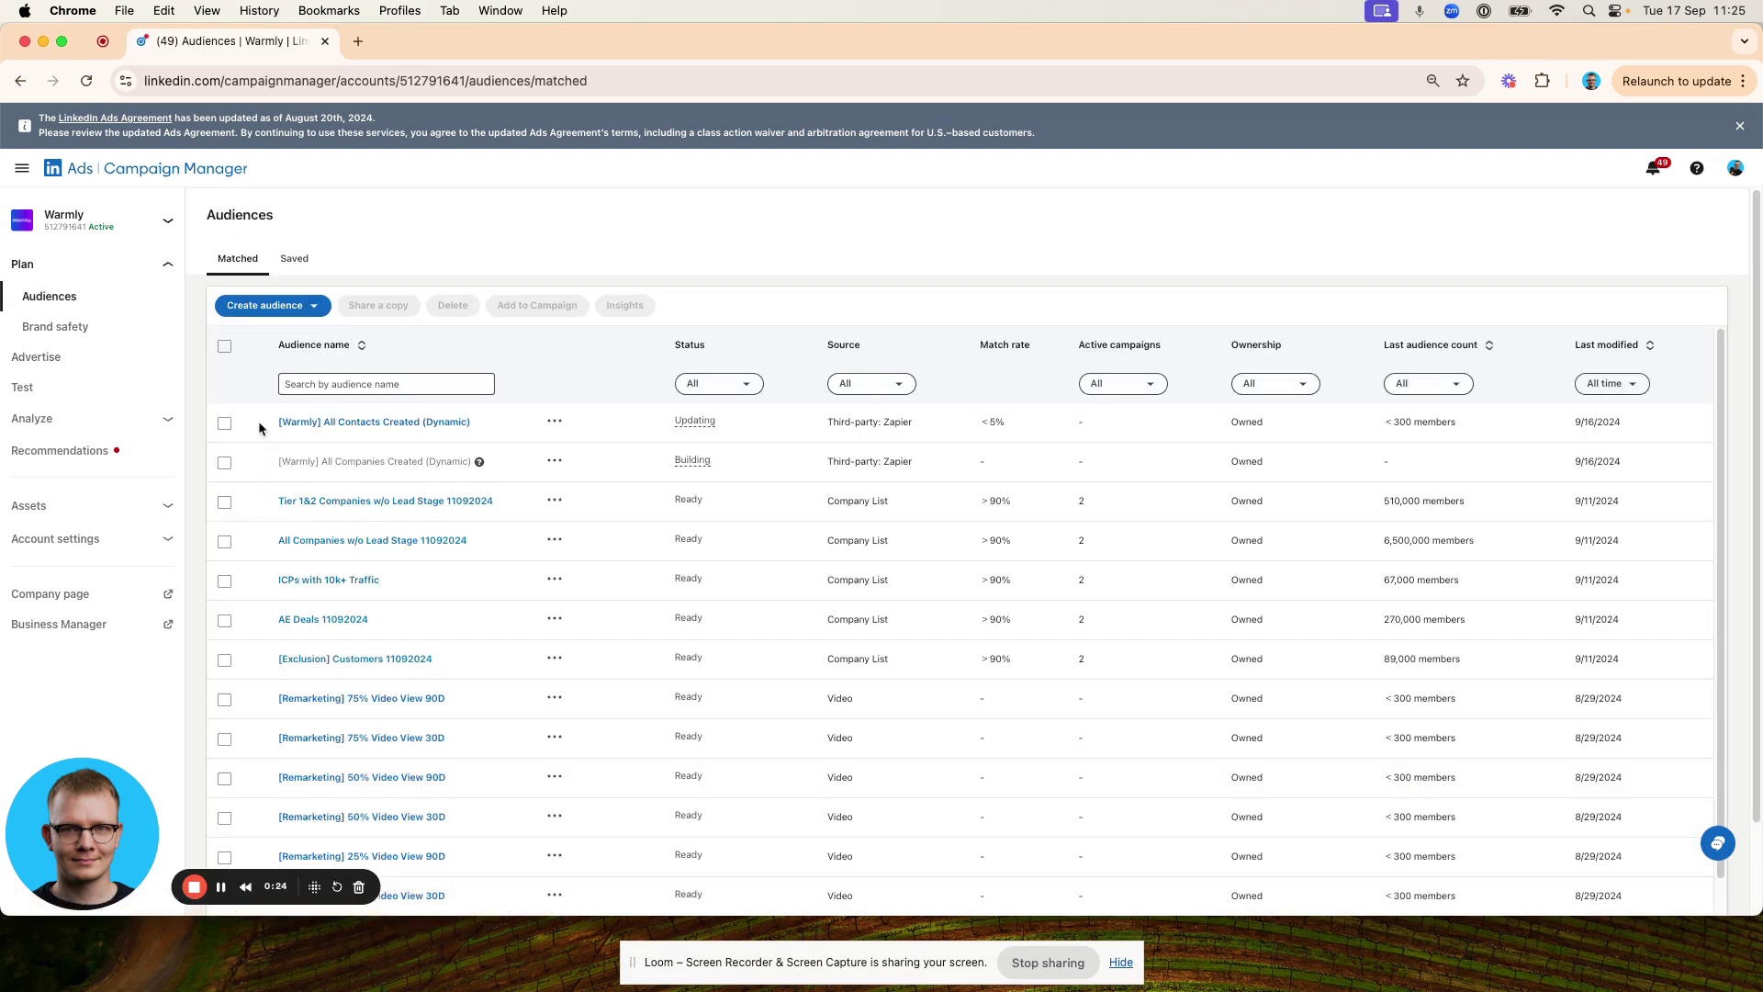
Examine the two dynamic matched audiences, [Warmly] All Contacts Created and [Warmly] All Companies Created.
left_click_drag(257, 421, 499, 420)
left_click(471, 419)
left_click(267, 417)
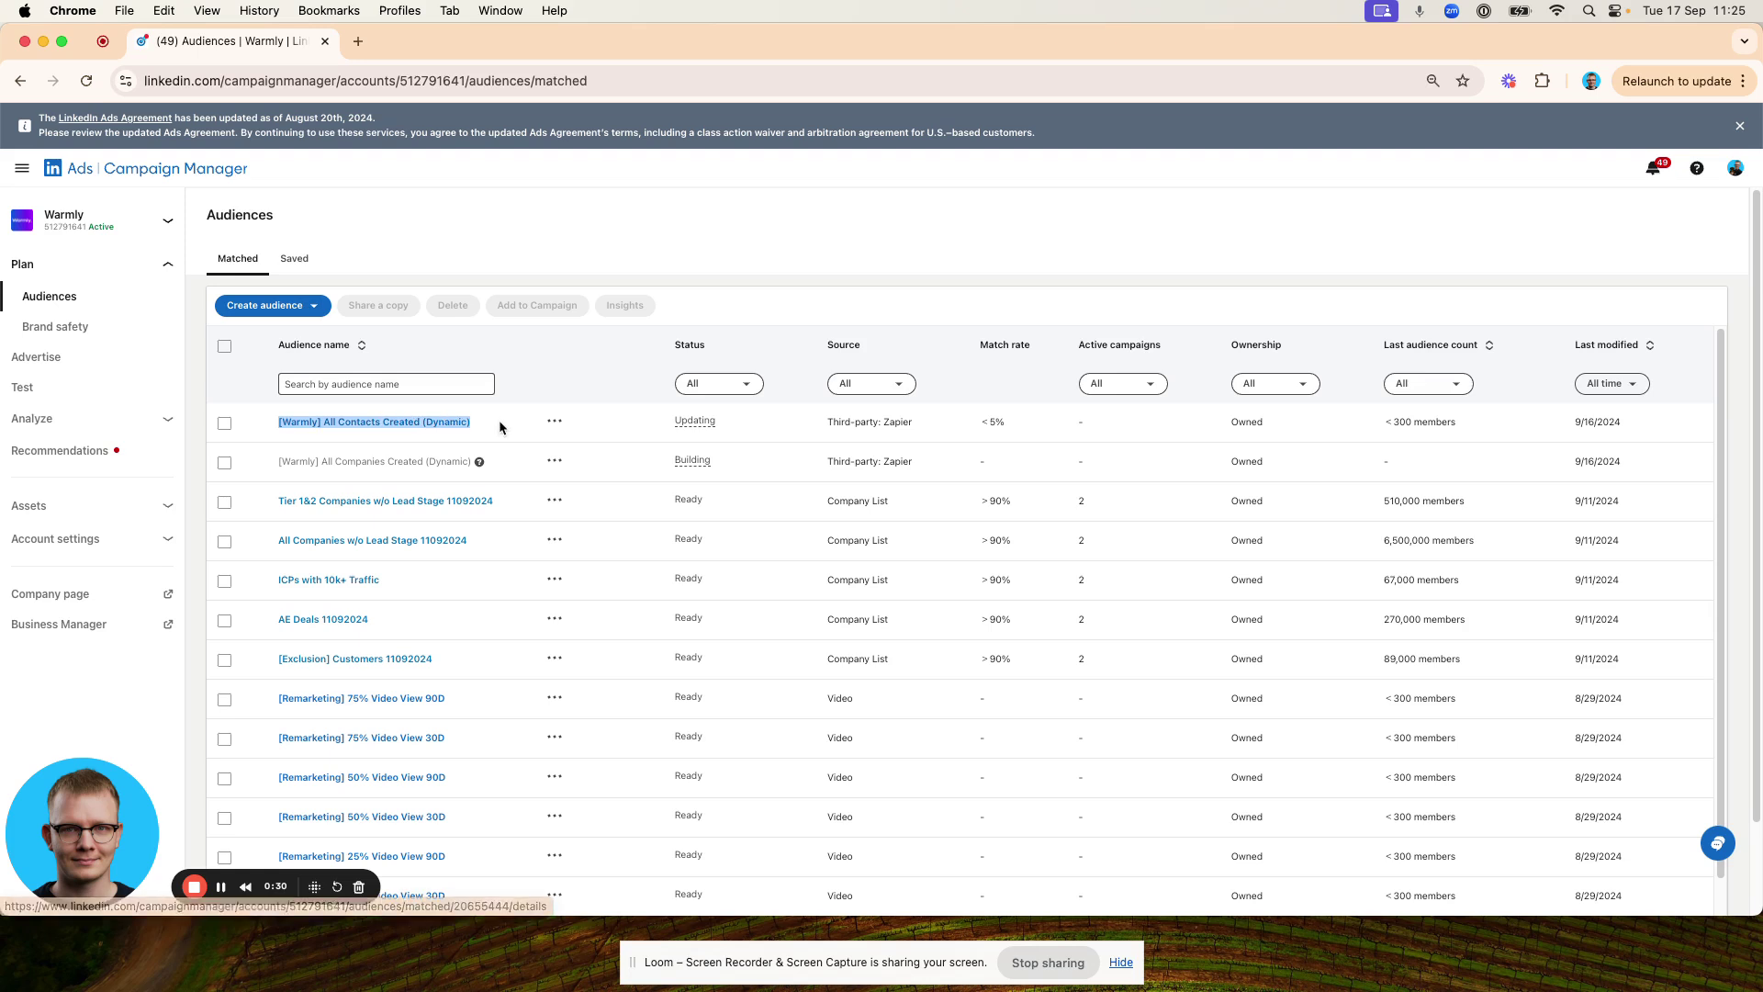
left_click(498, 422)
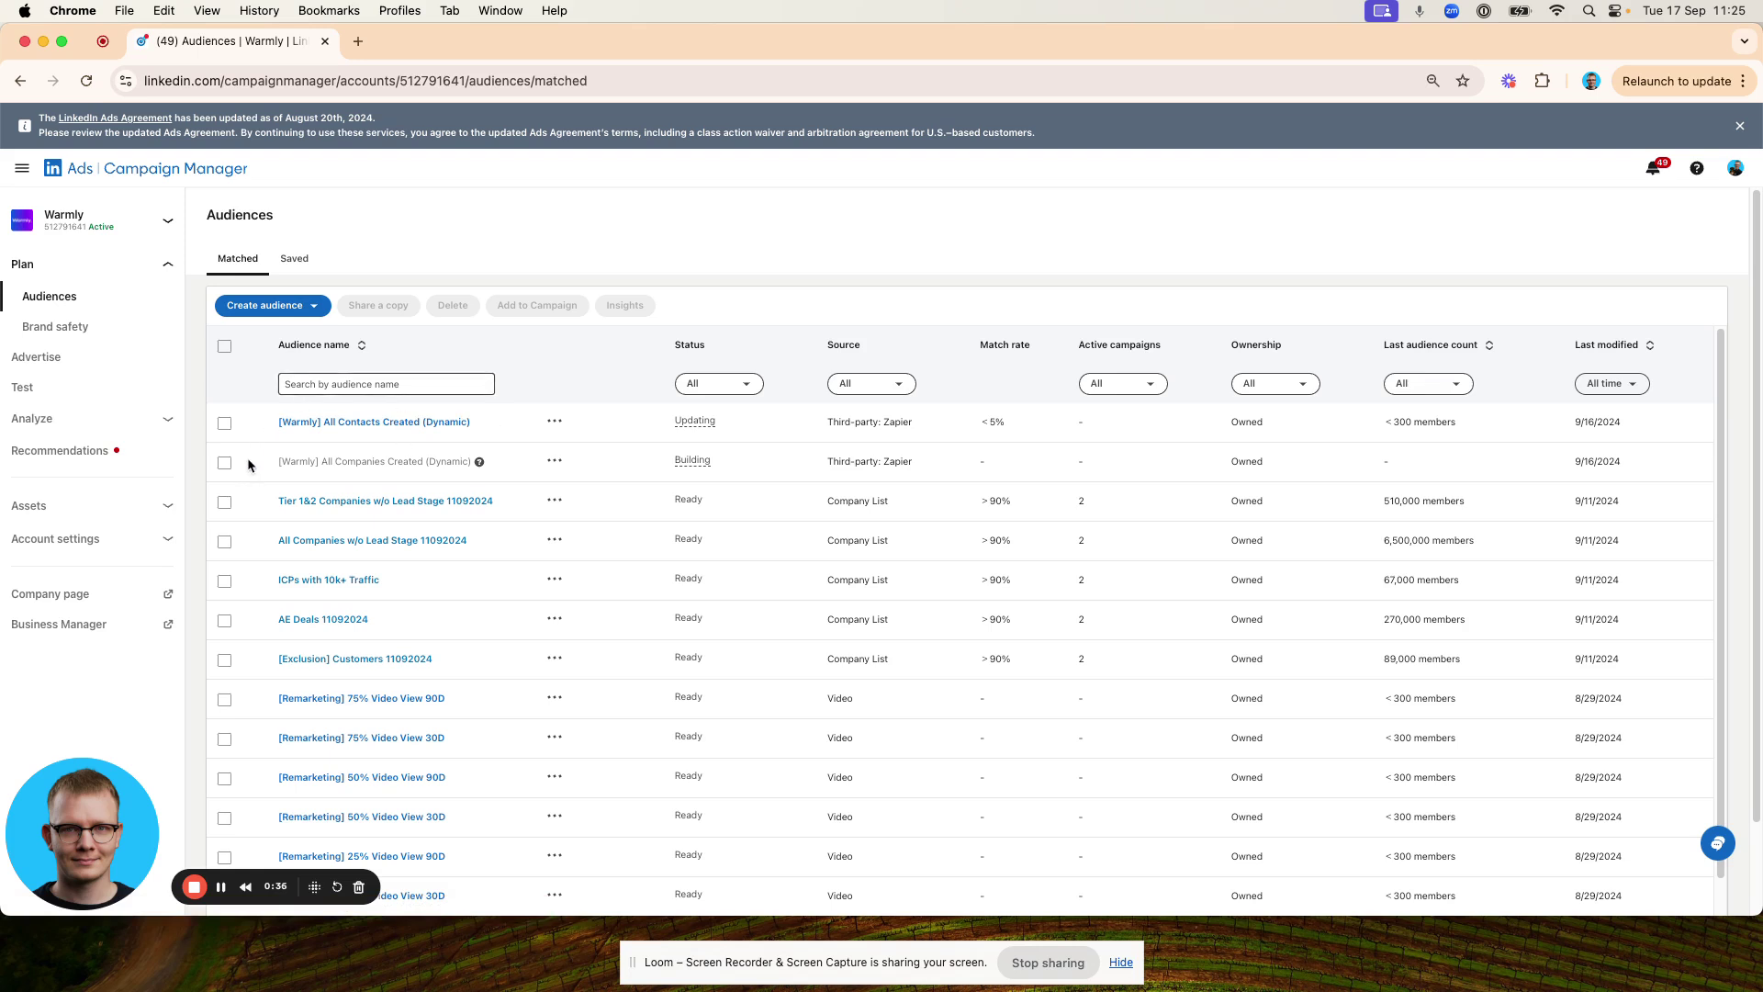
left_click_drag(248, 465, 465, 471)
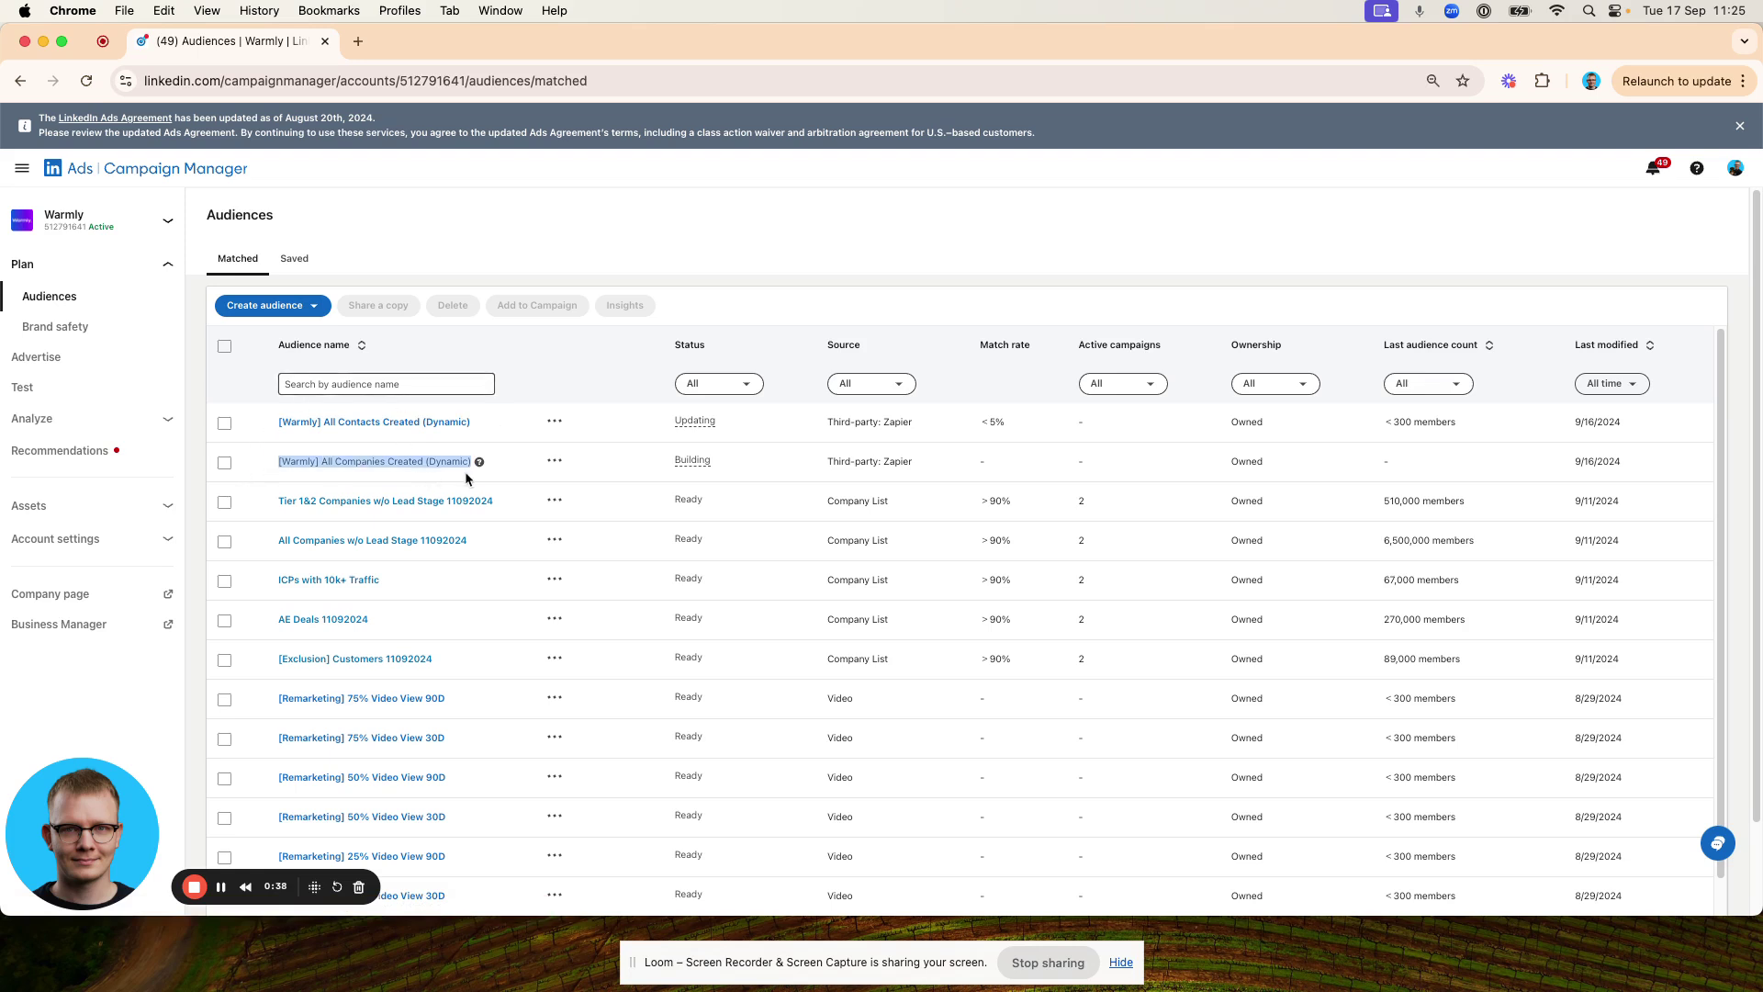
left_click(283, 461)
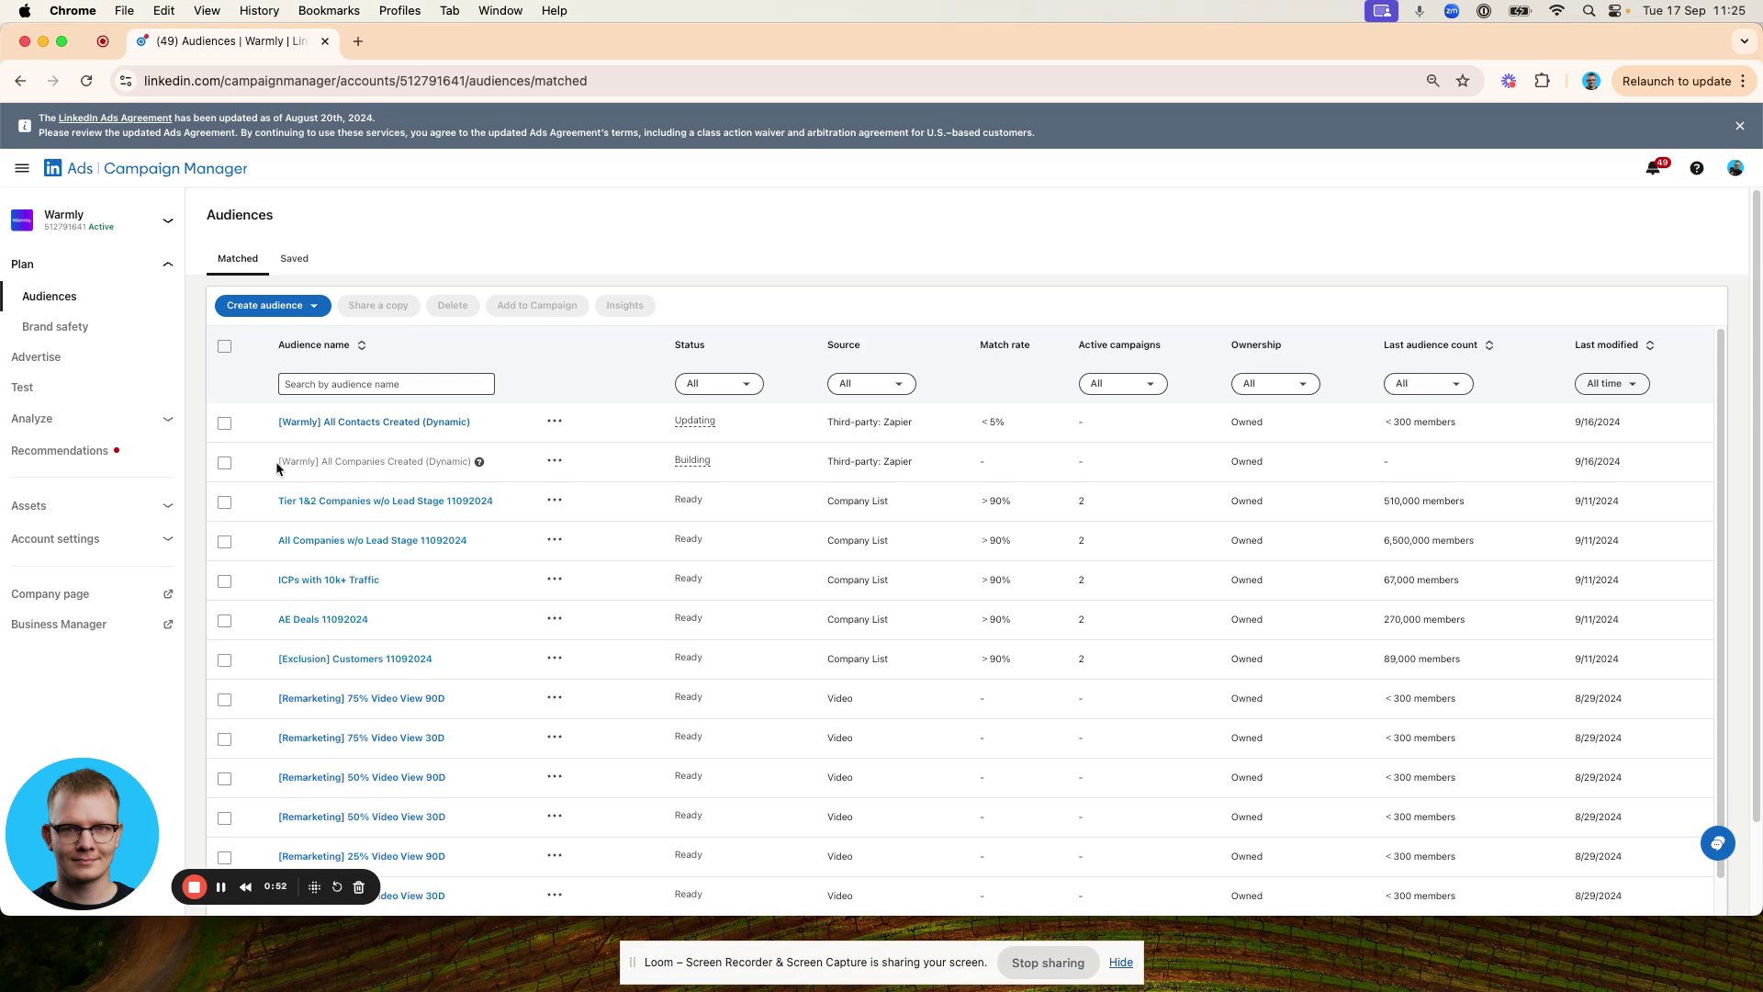
left_click_drag(275, 461, 425, 460)
left_click(425, 461)
left_click_drag(270, 461, 402, 461)
mouse_move(478, 463)
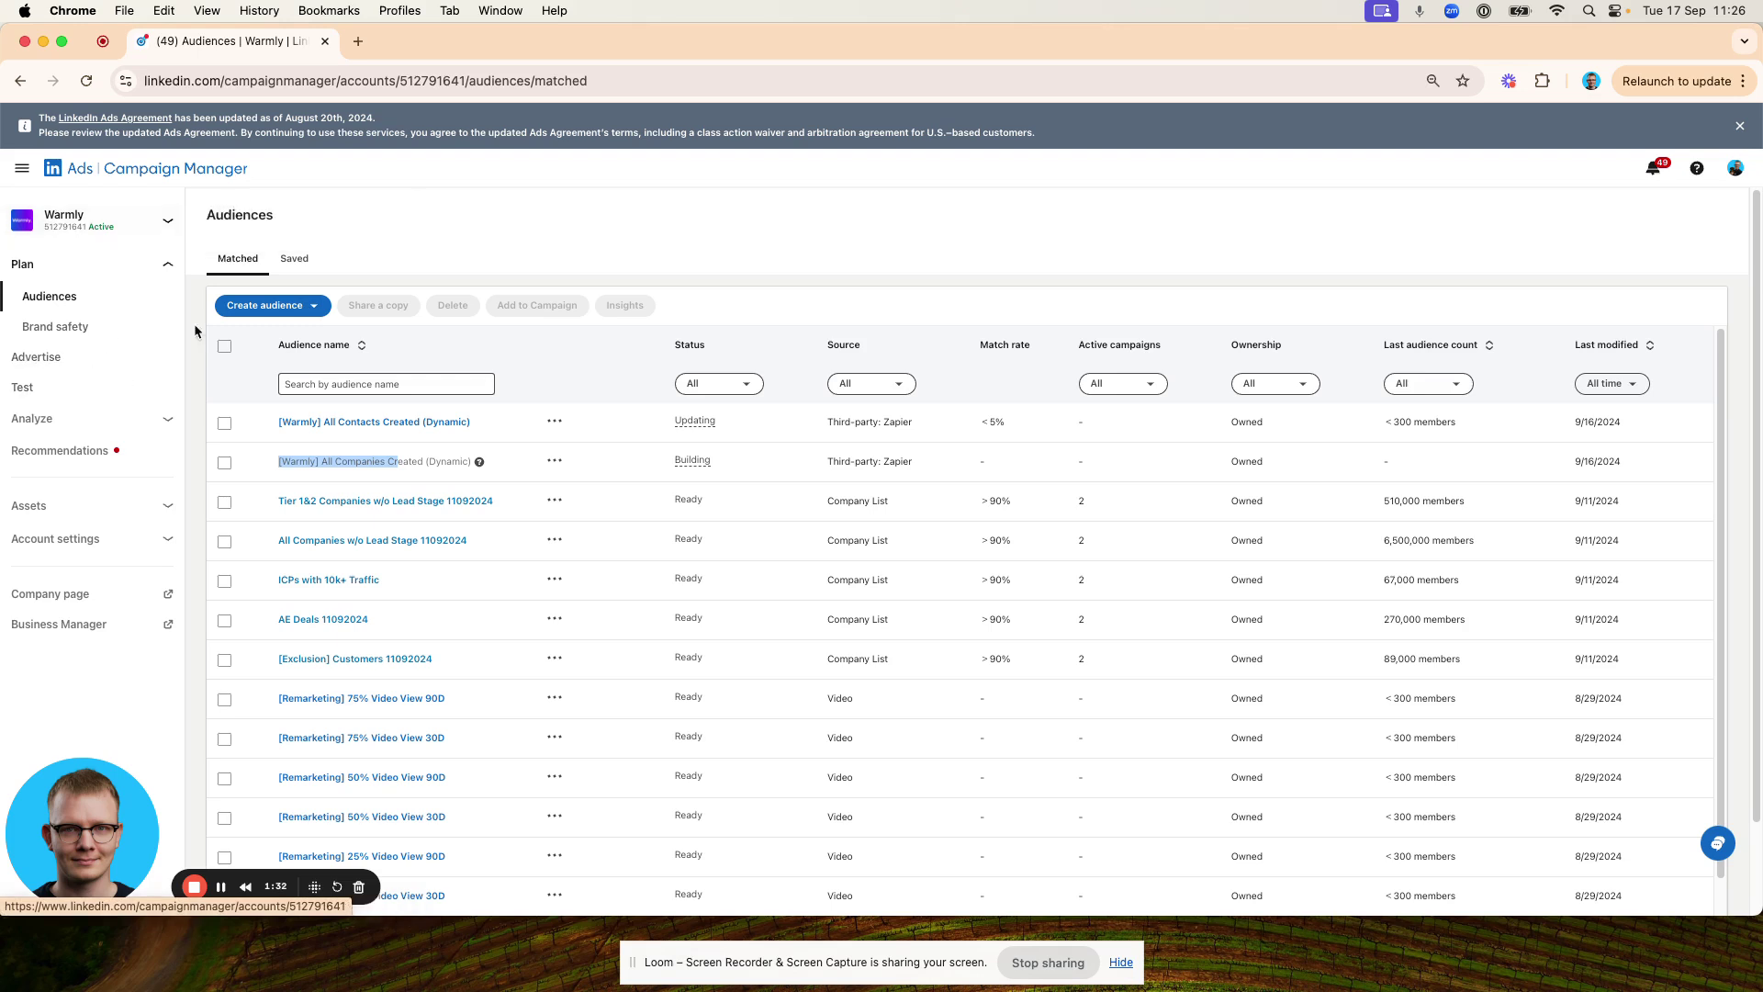
Start creating a new saved audience and dismiss the introductory notice.
left_click(309, 258)
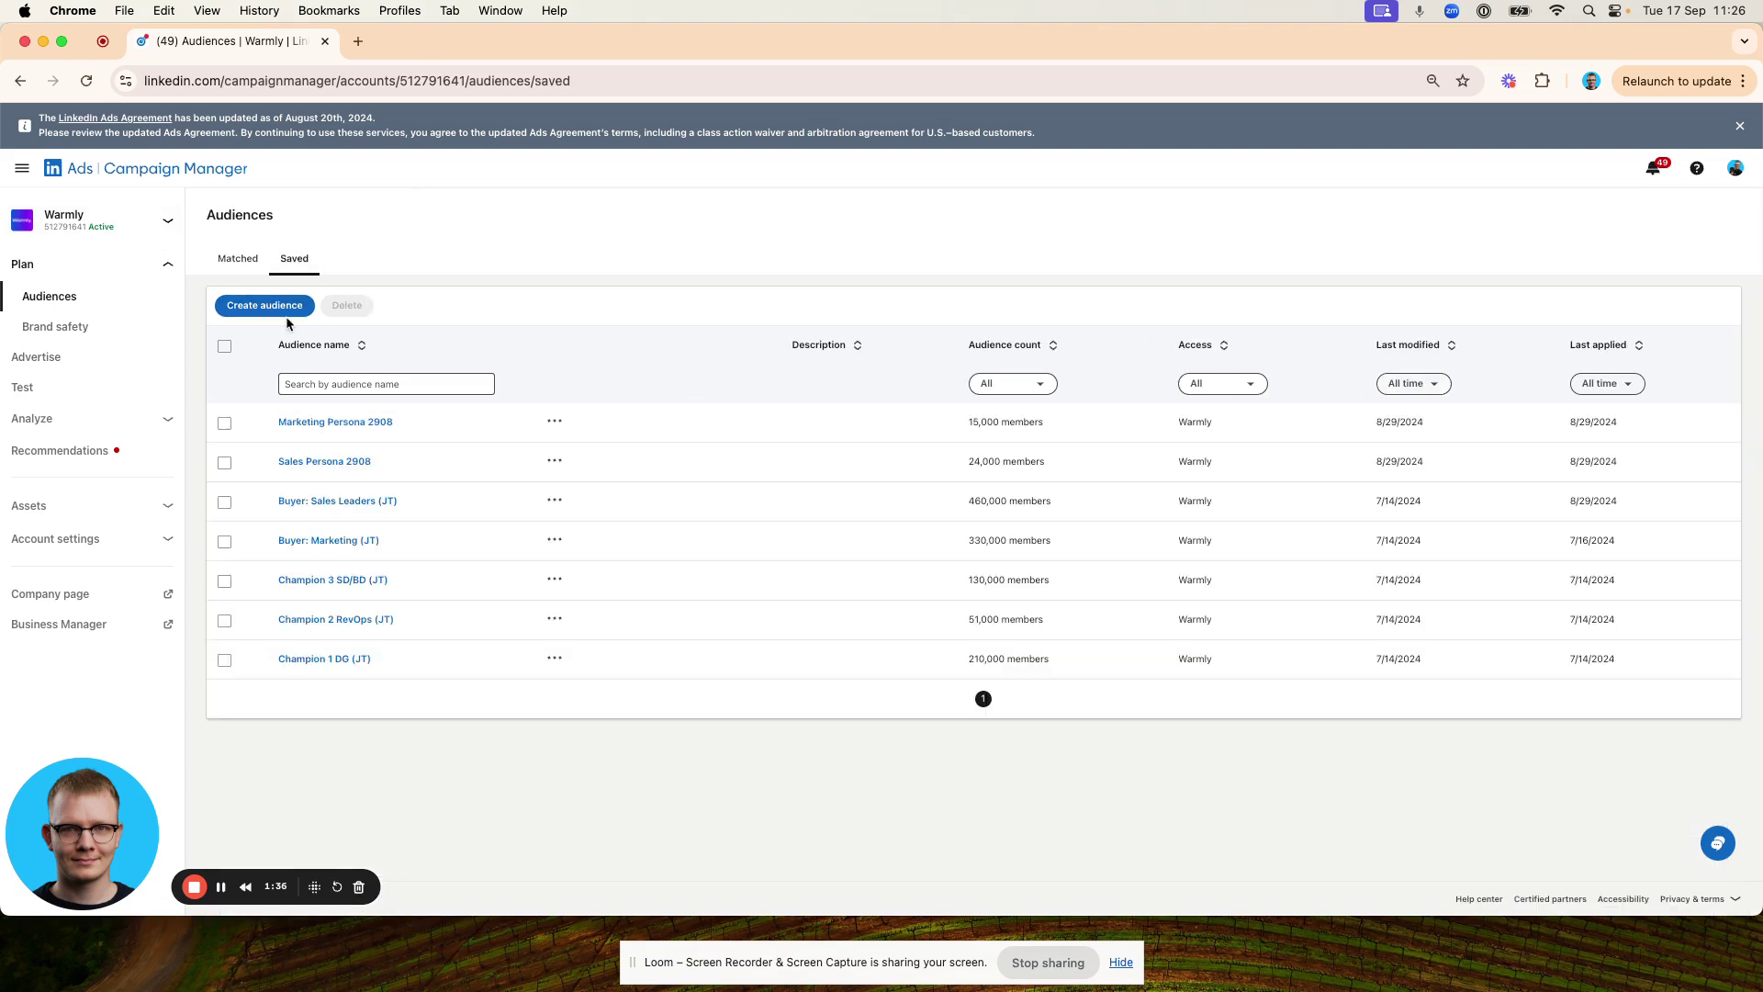
left_click(285, 308)
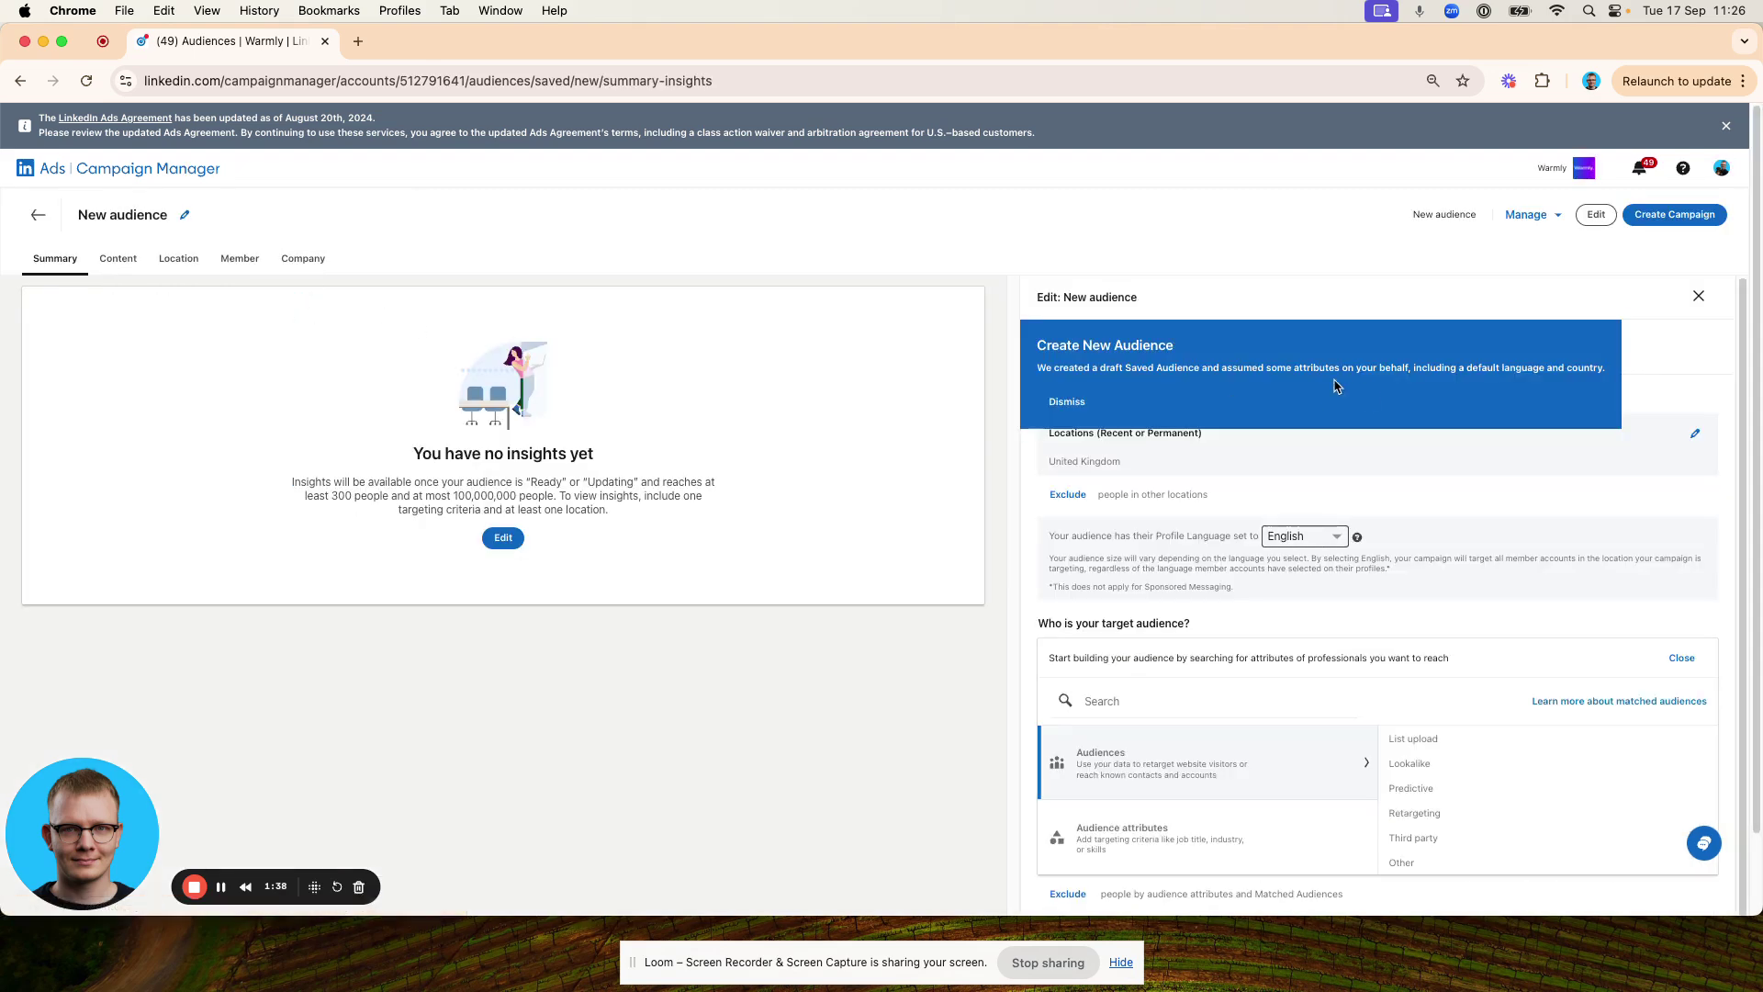
left_click(1067, 402)
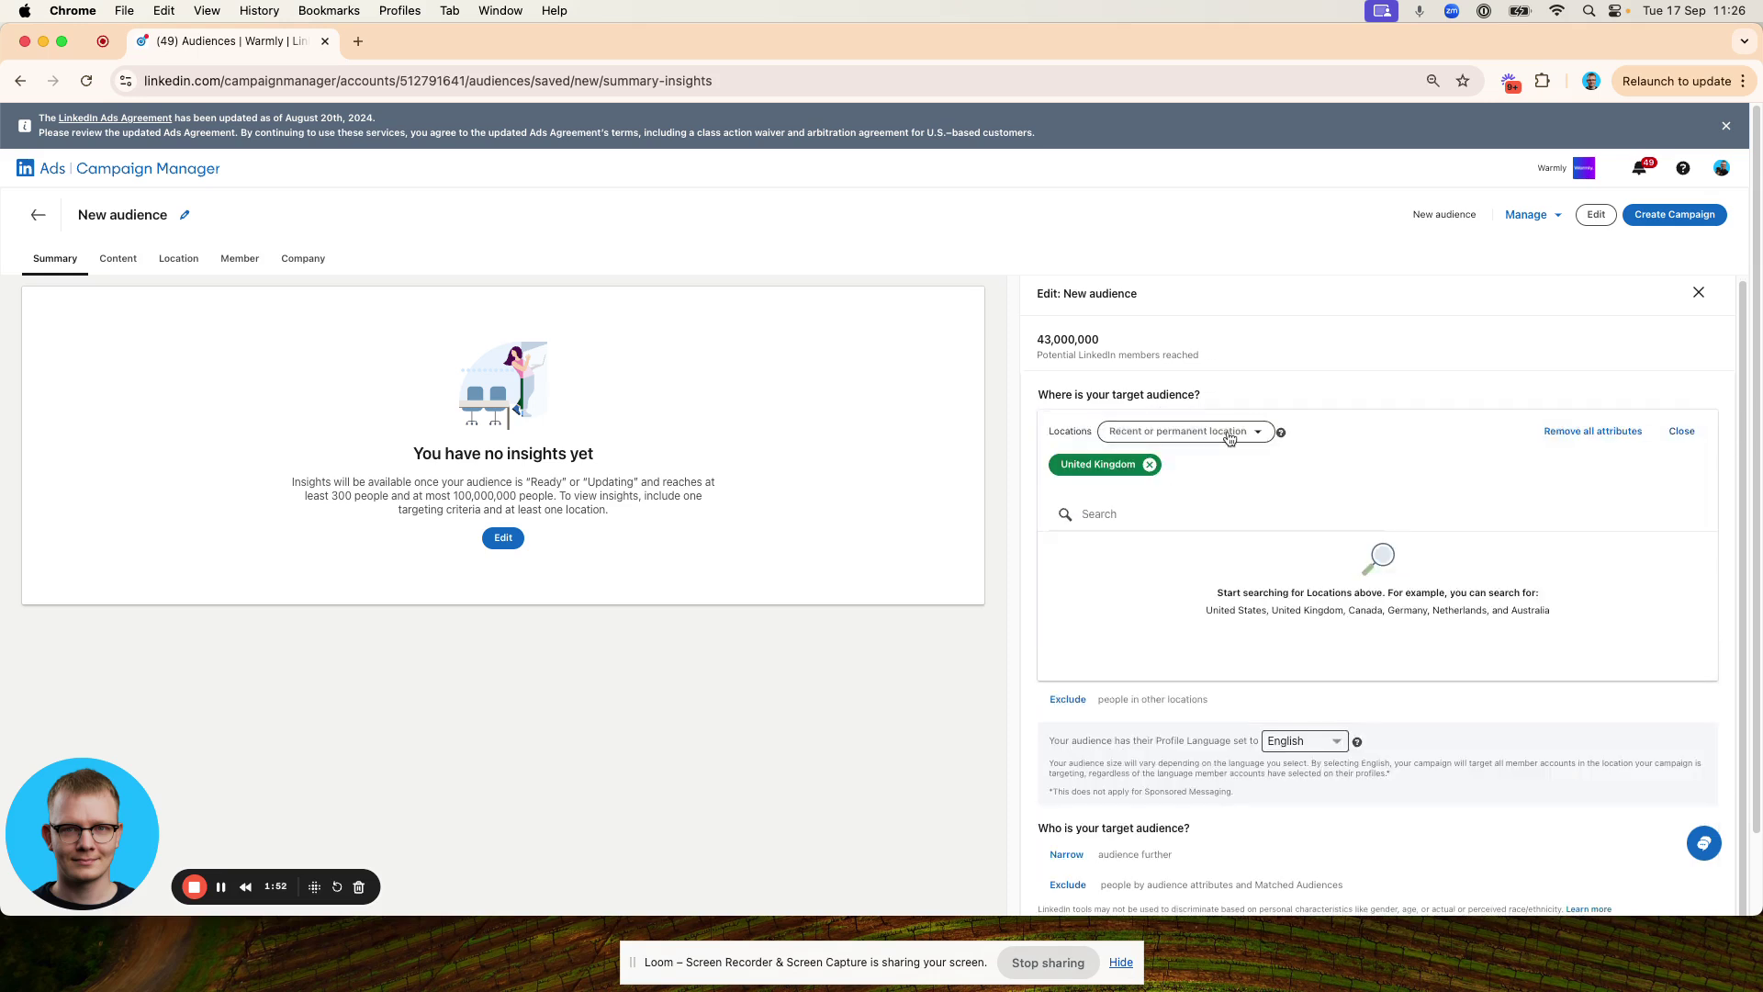
Replace the United Kingdom target location with United States and set the location type to Permanent location.
left_click(1694, 434)
left_click(1148, 465)
type("state")
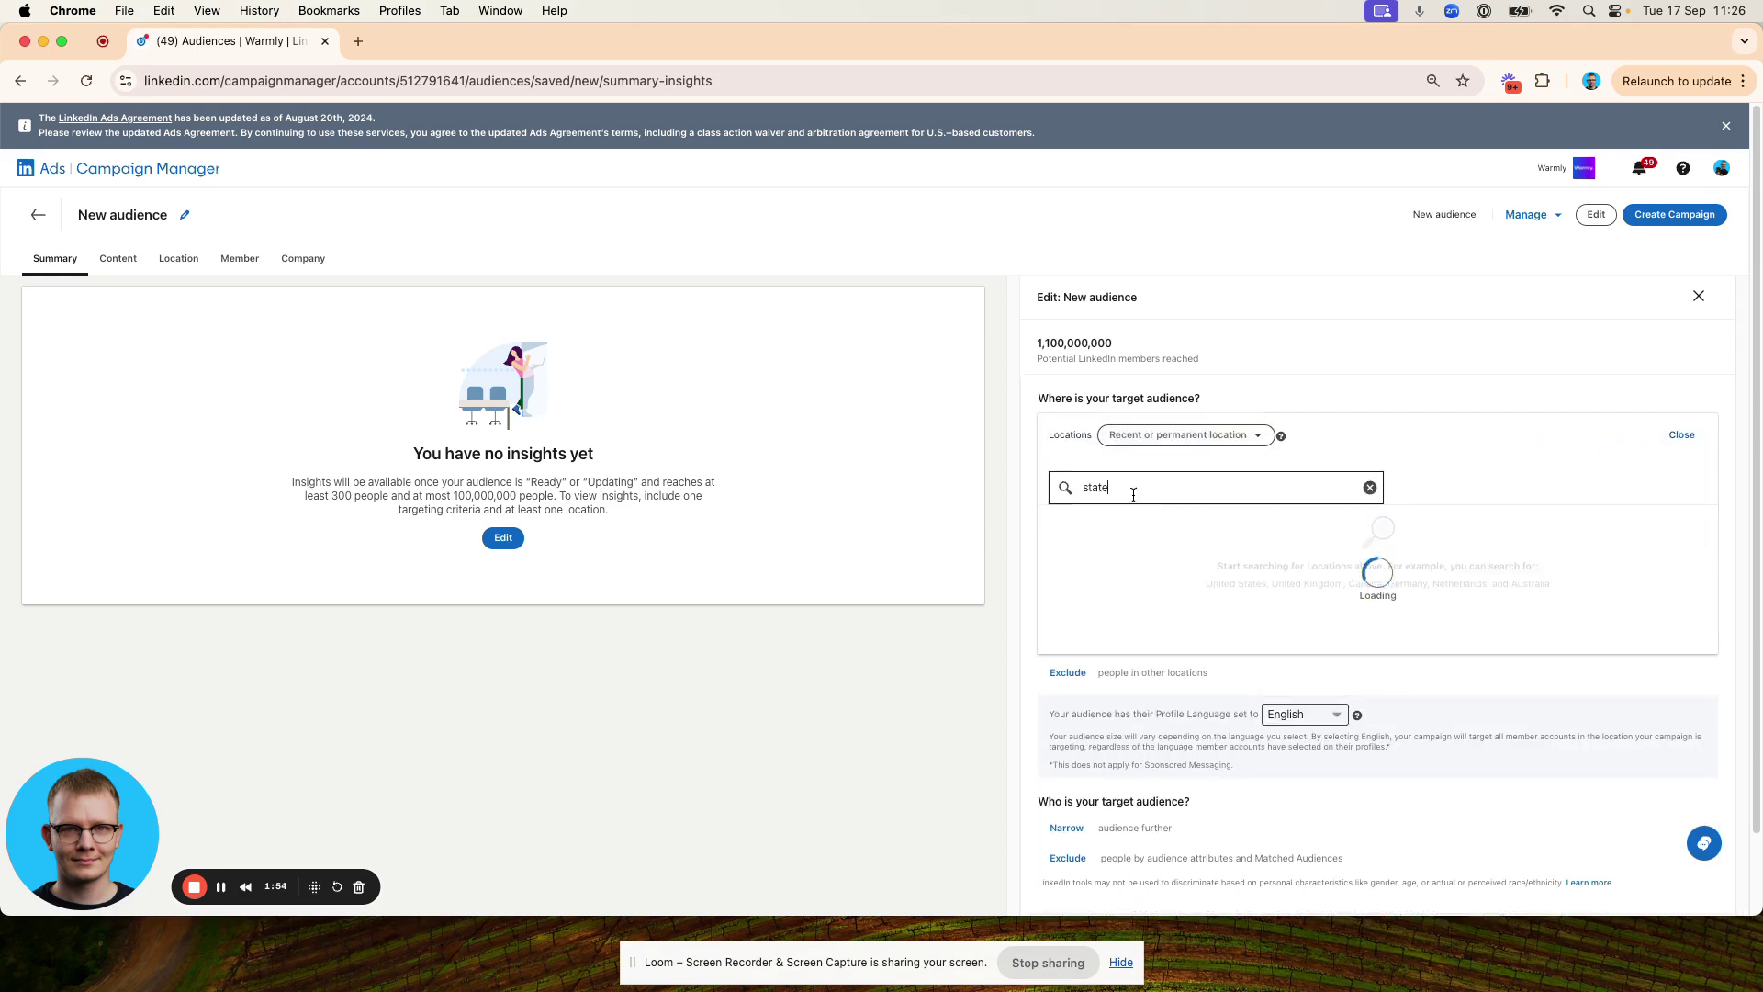
left_click(1135, 512)
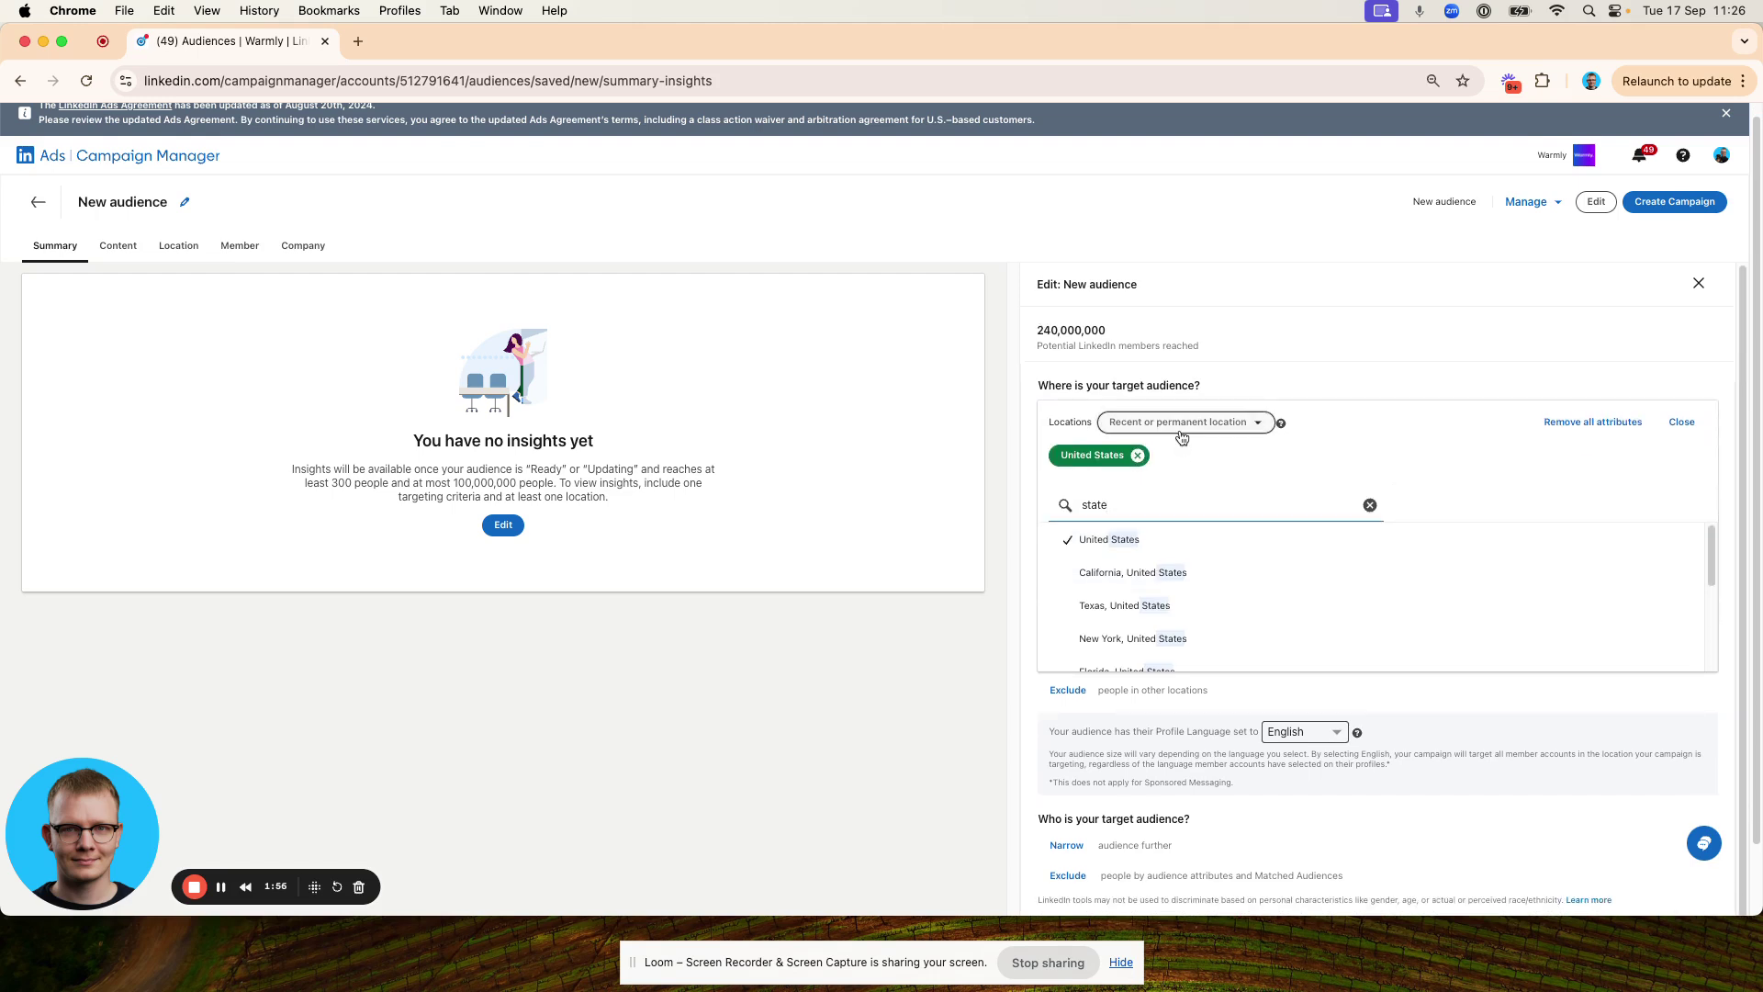
left_click(1181, 430)
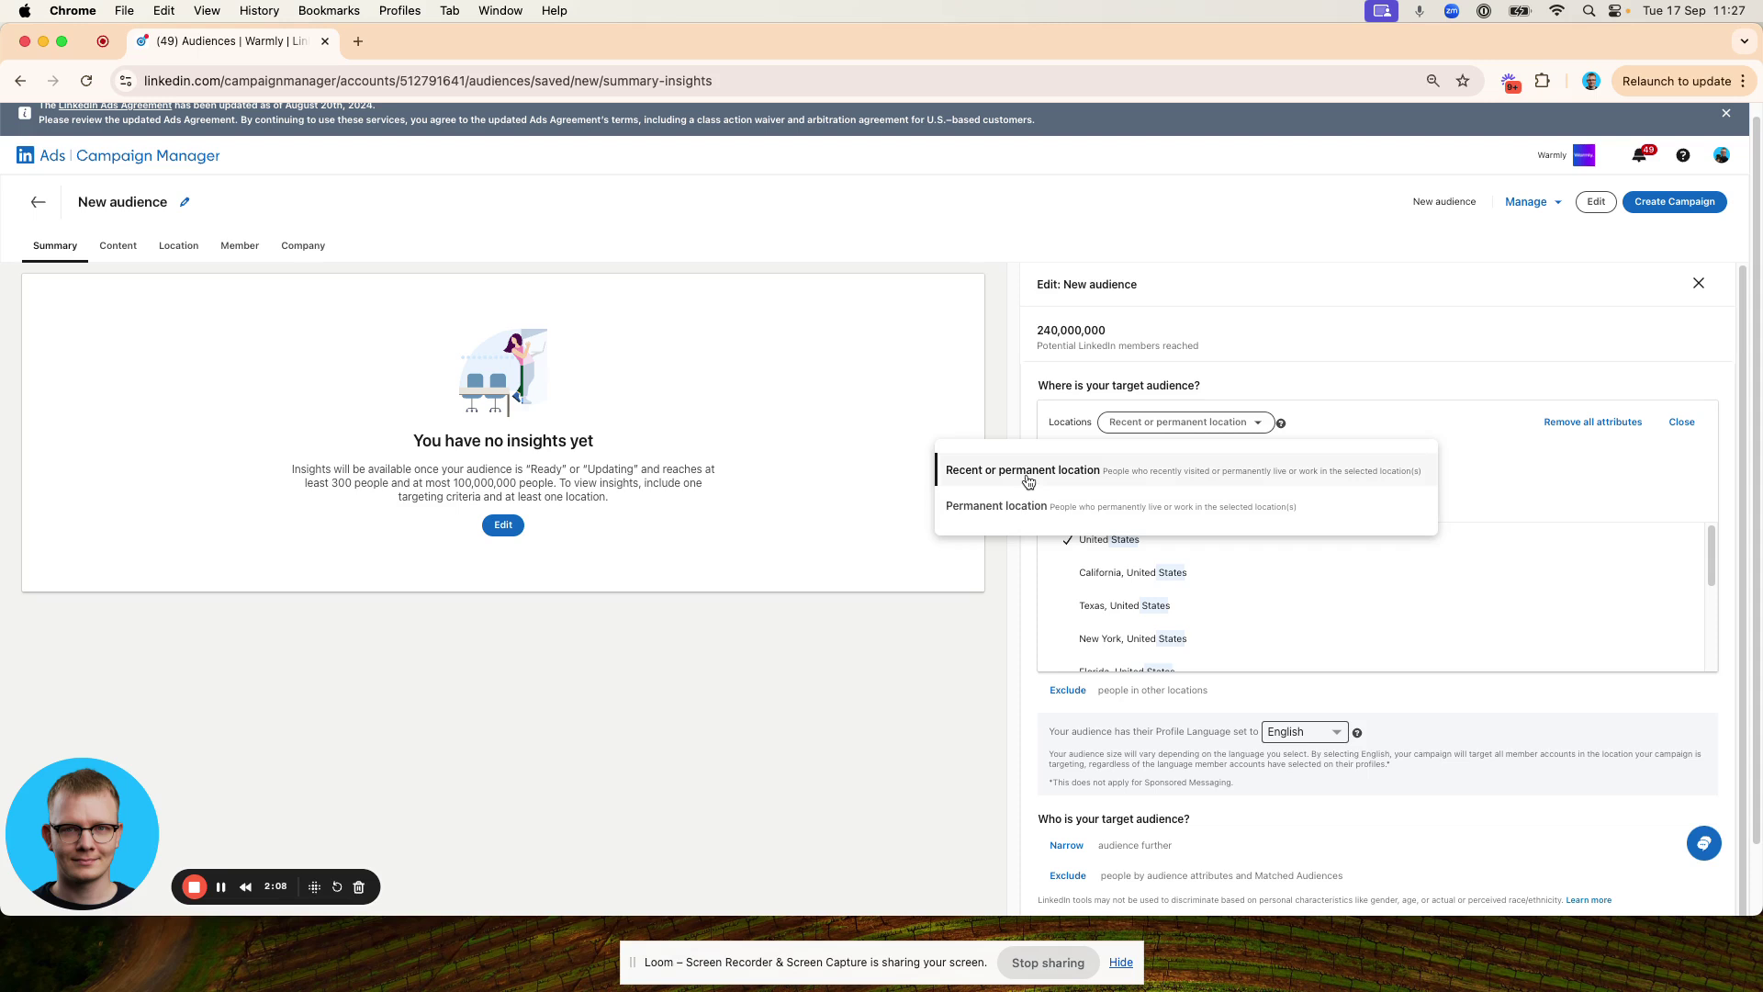
left_click(1029, 504)
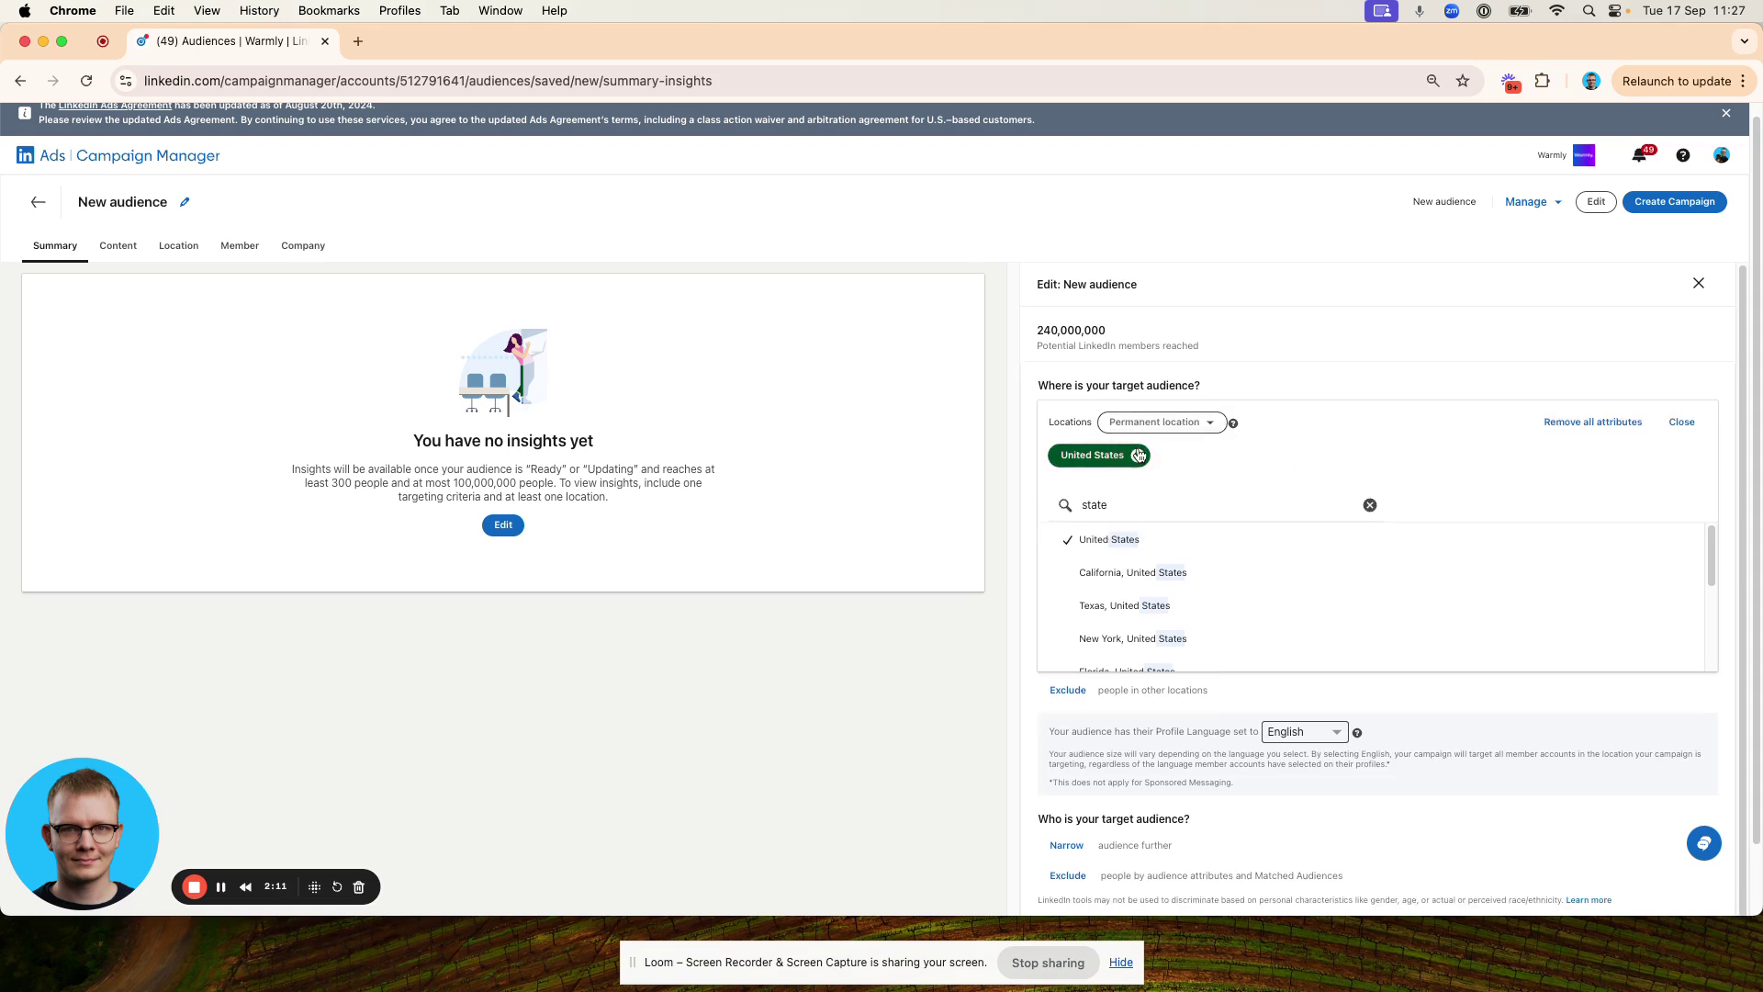
left_click(1681, 422)
Find "cmo" among the Job Experience job titles and include Chief Marketing Officer in the target audience.
left_click(1067, 638)
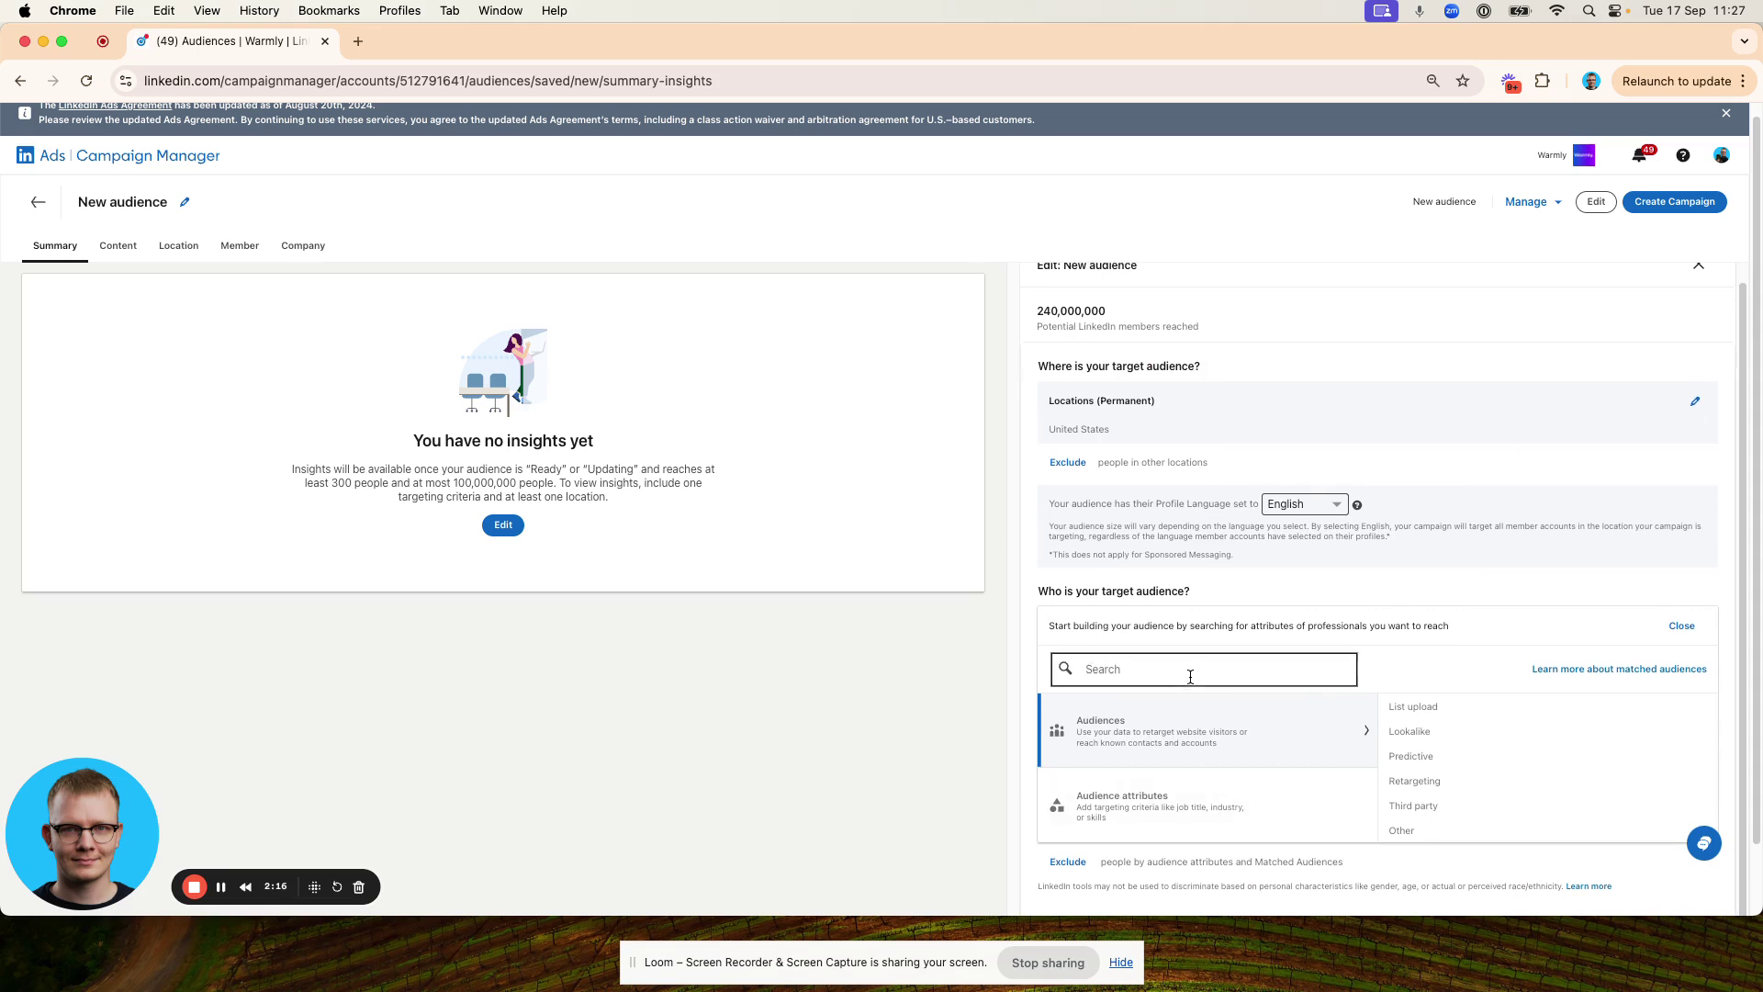
scroll(1180, 808, "down", 1)
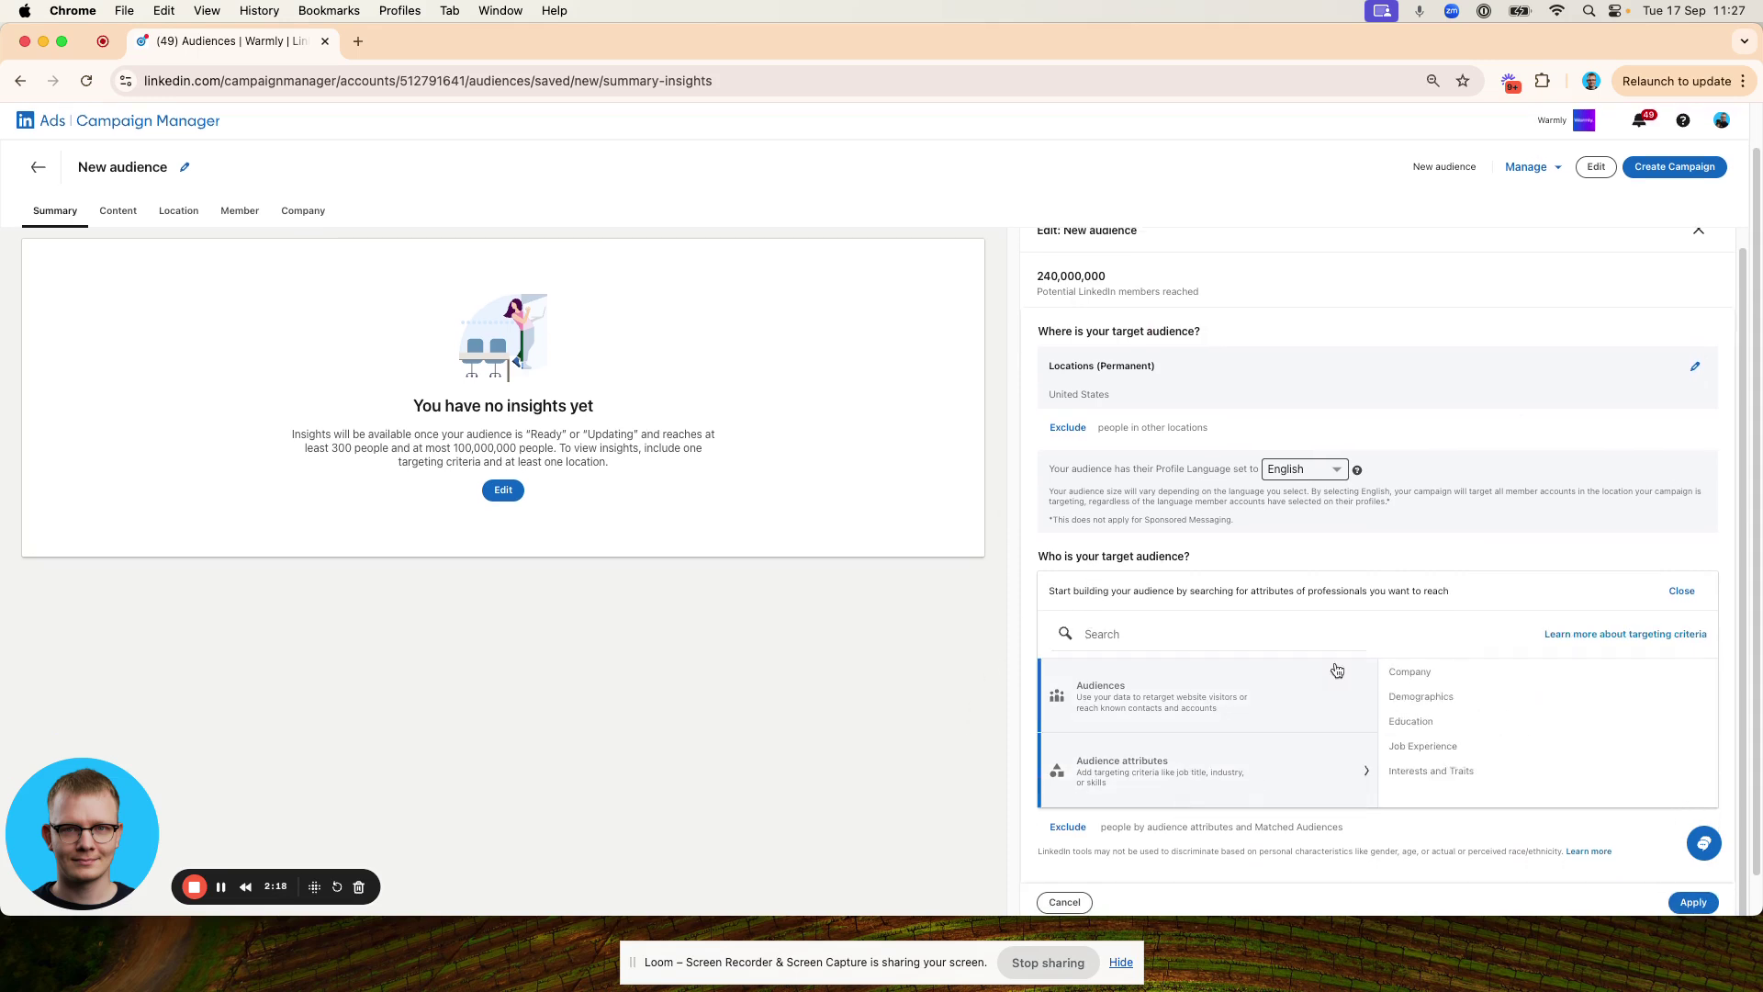
left_click(1209, 804)
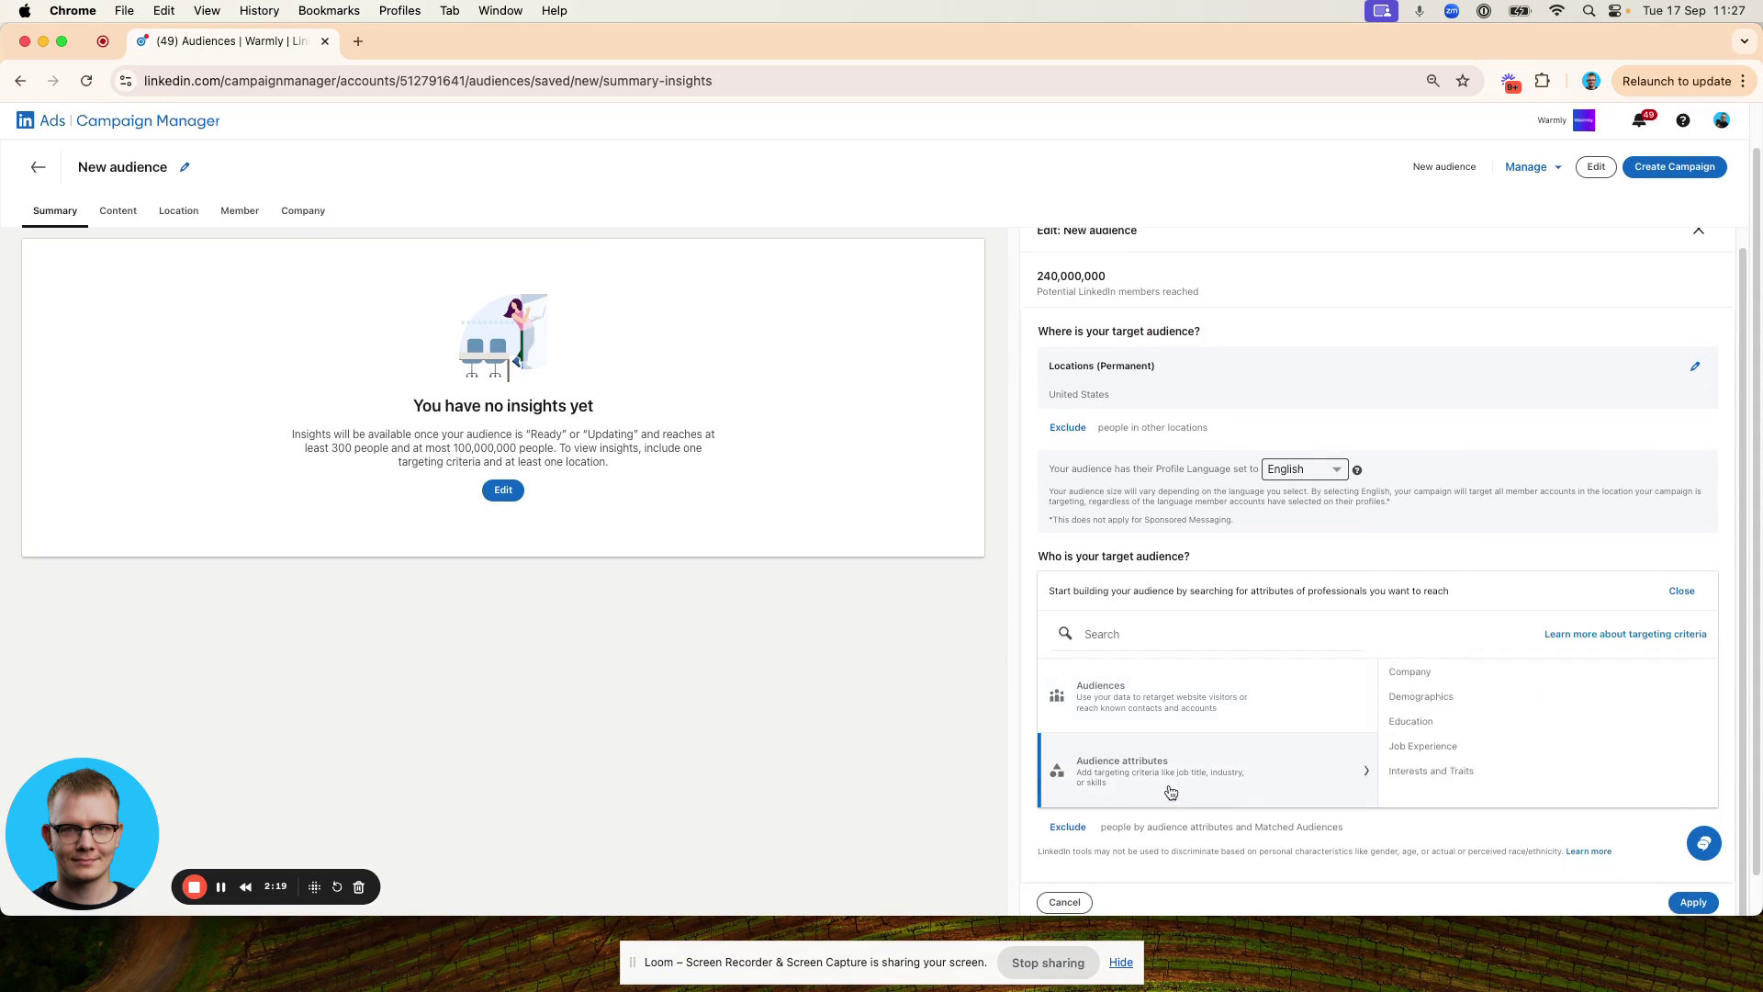
left_click(1487, 751)
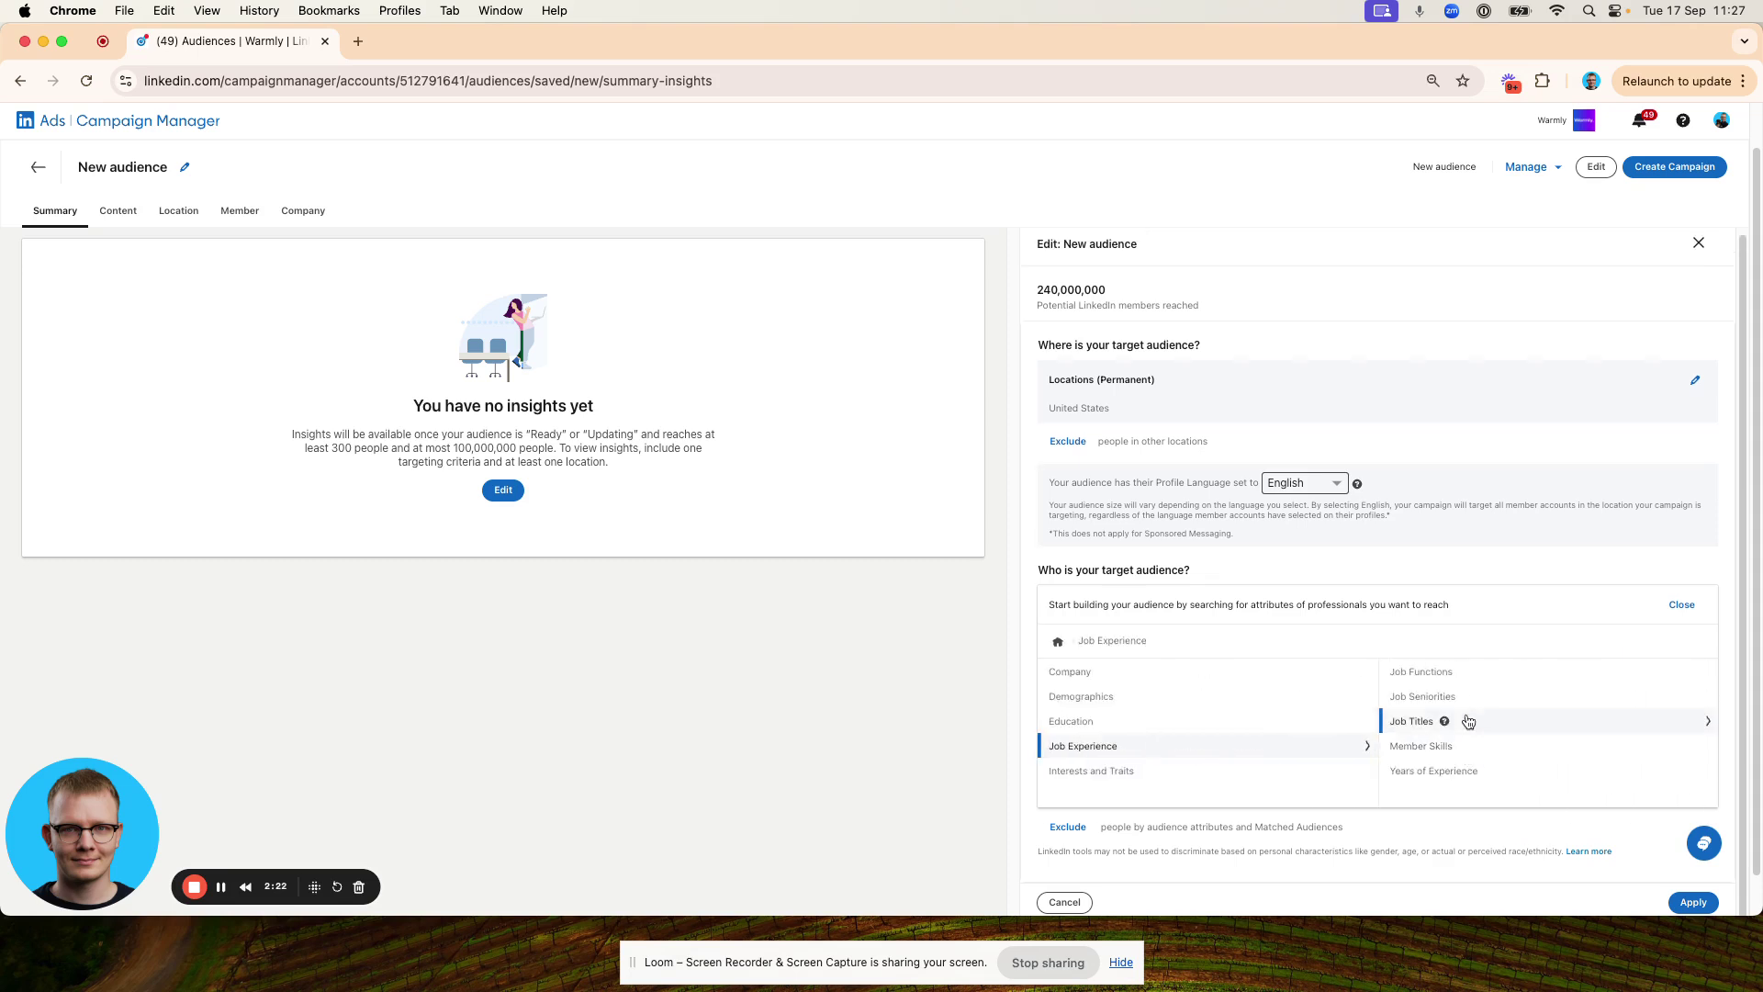
left_click(1459, 720)
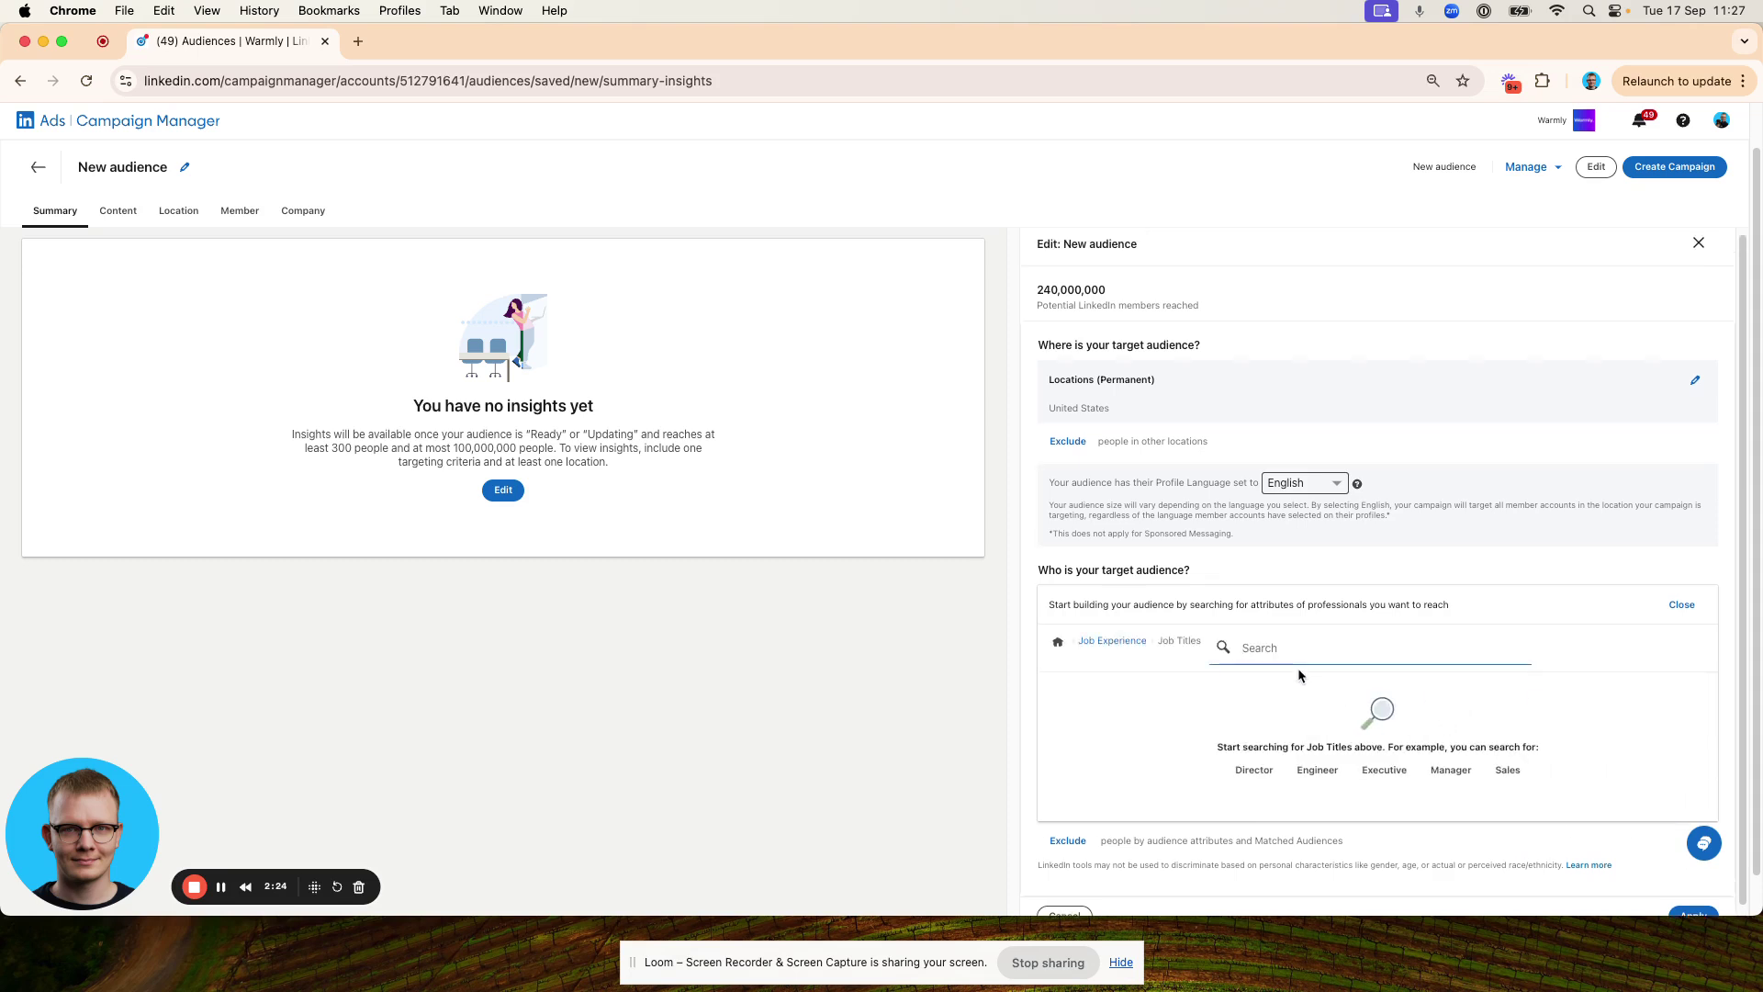
type("cmo")
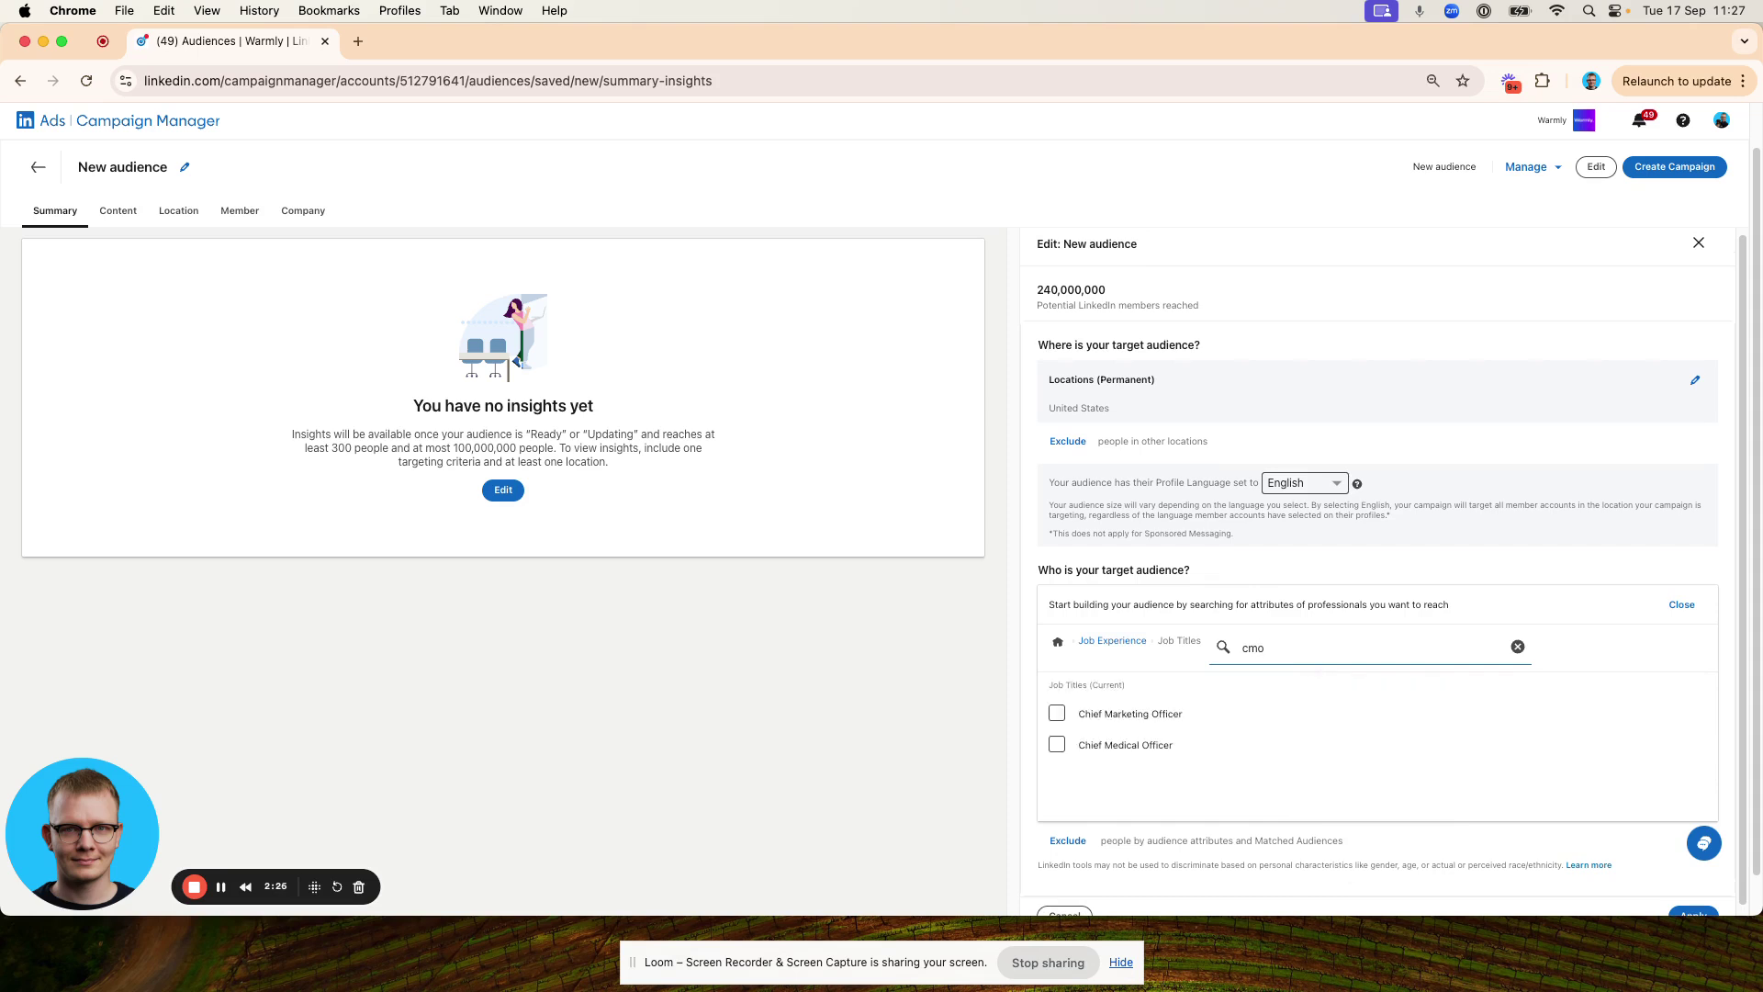
left_click(1143, 717)
Add the job titles Head of Marketing and Vice President Marketing to the included attributes.
left_click(1417, 715)
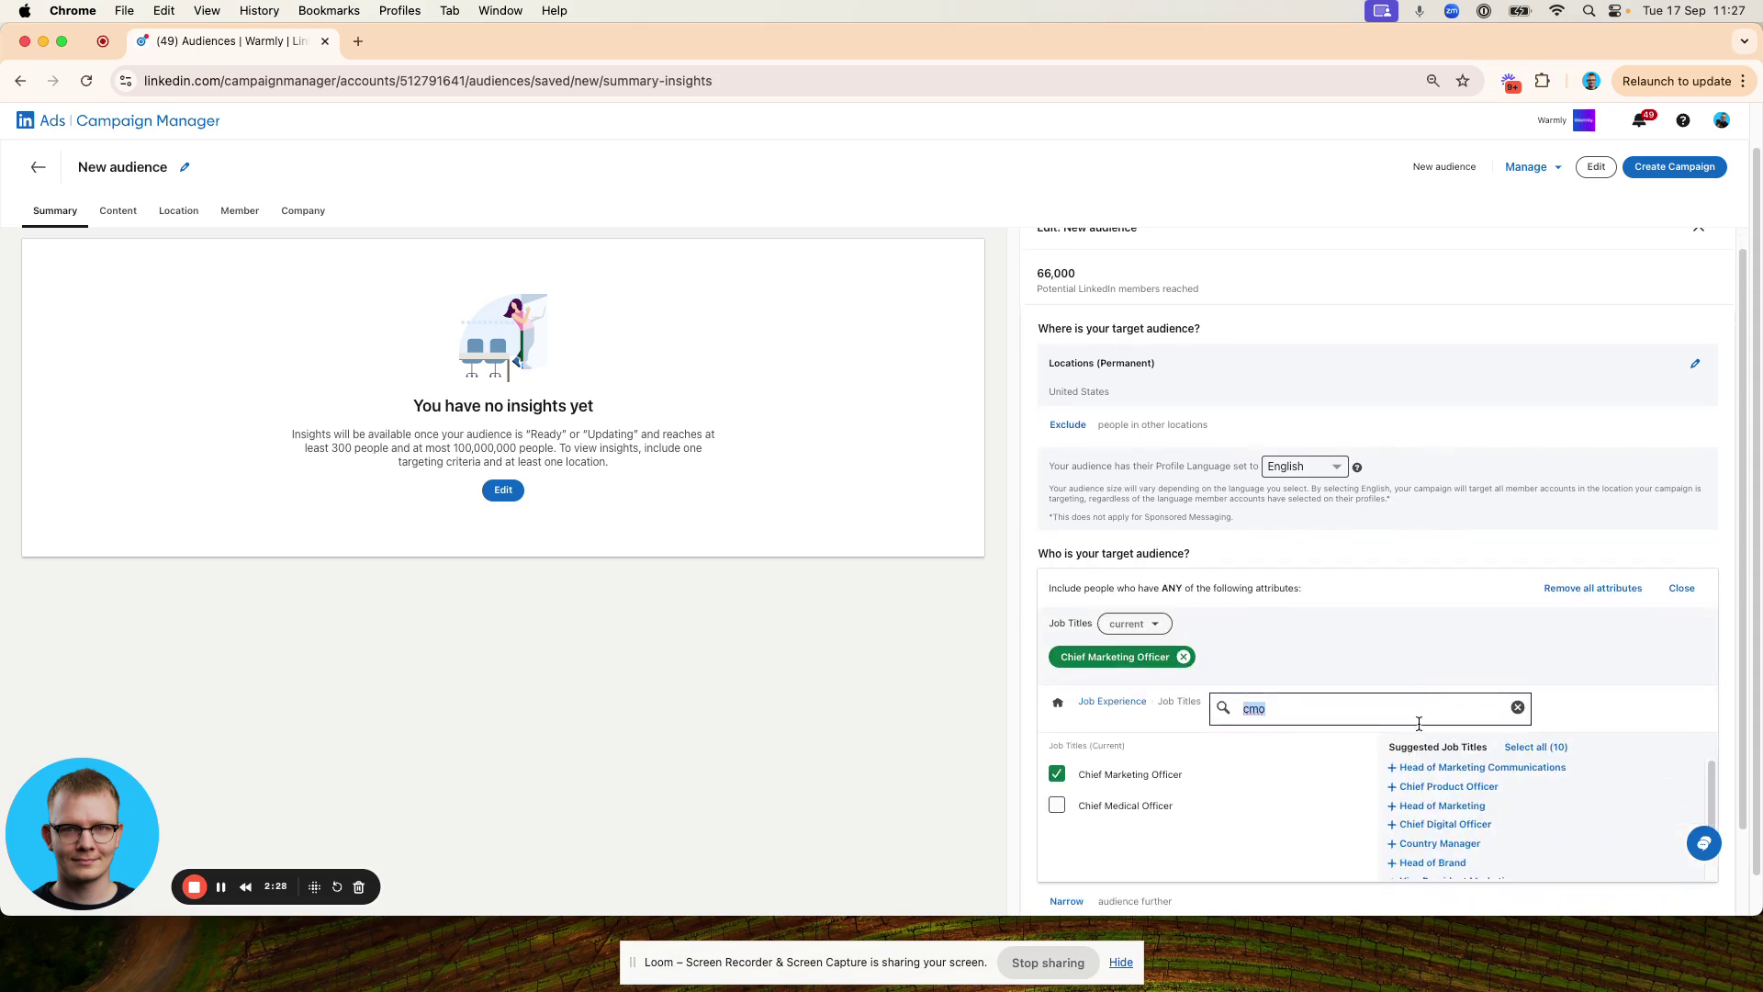
type("head of marketing")
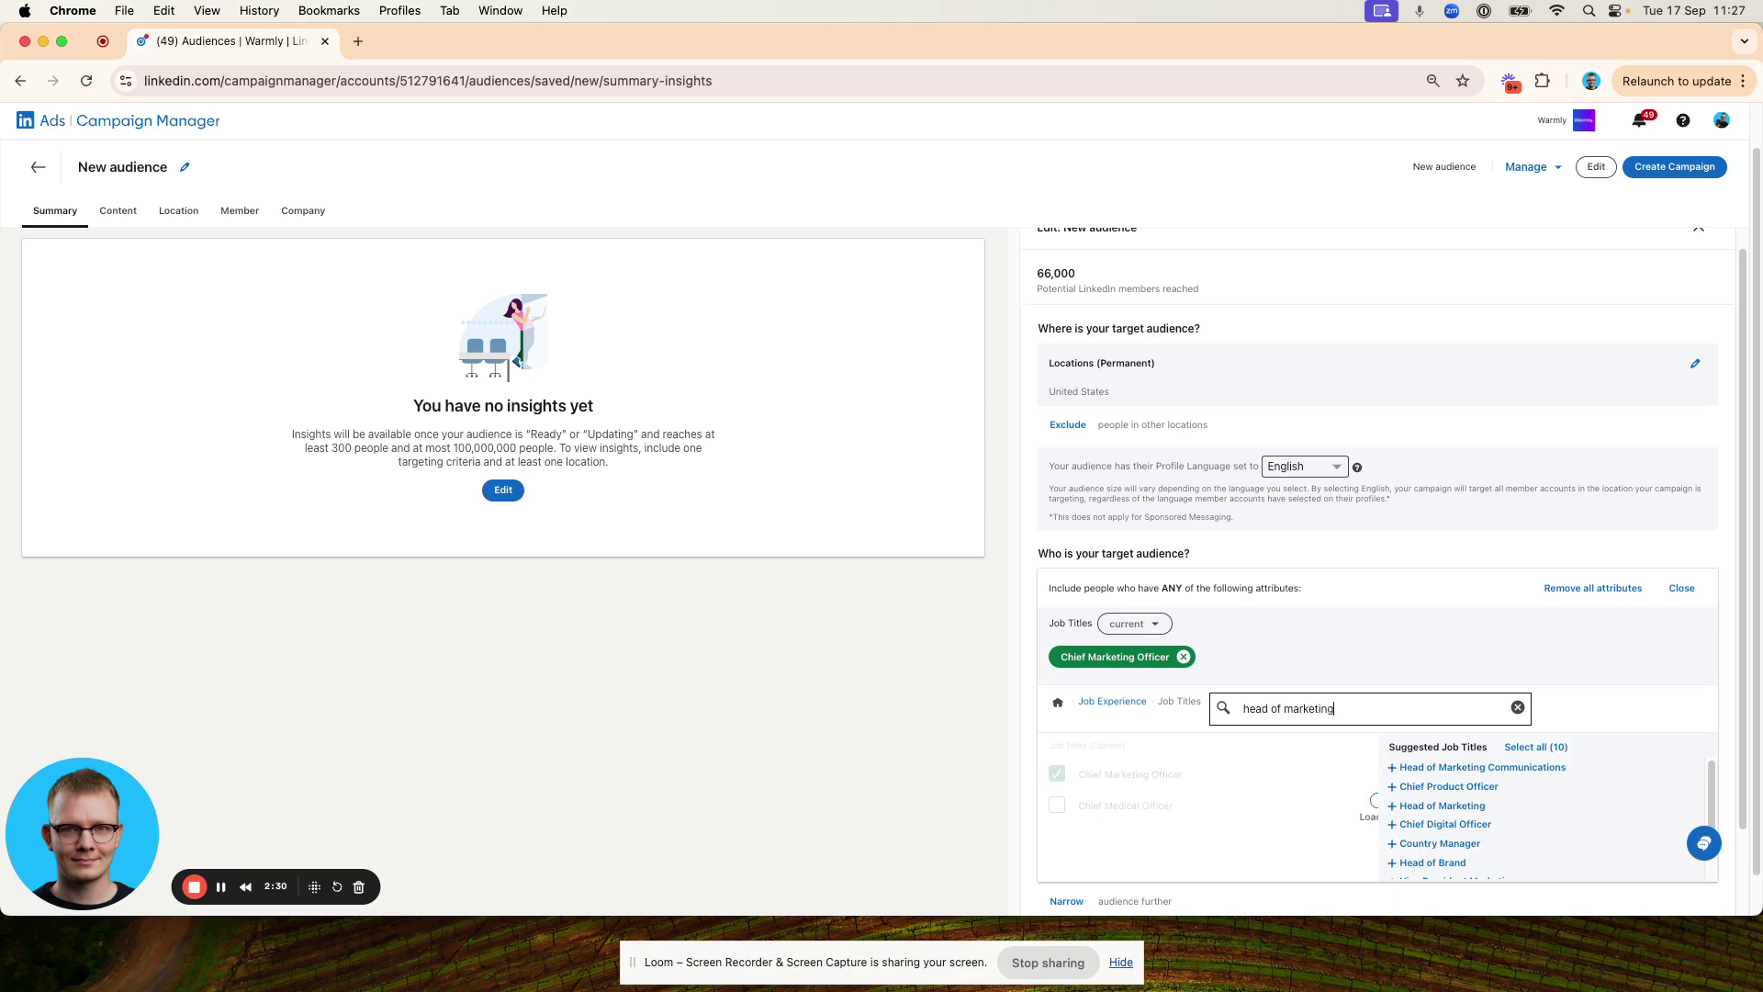
left_click(1128, 776)
type("vp of marketing")
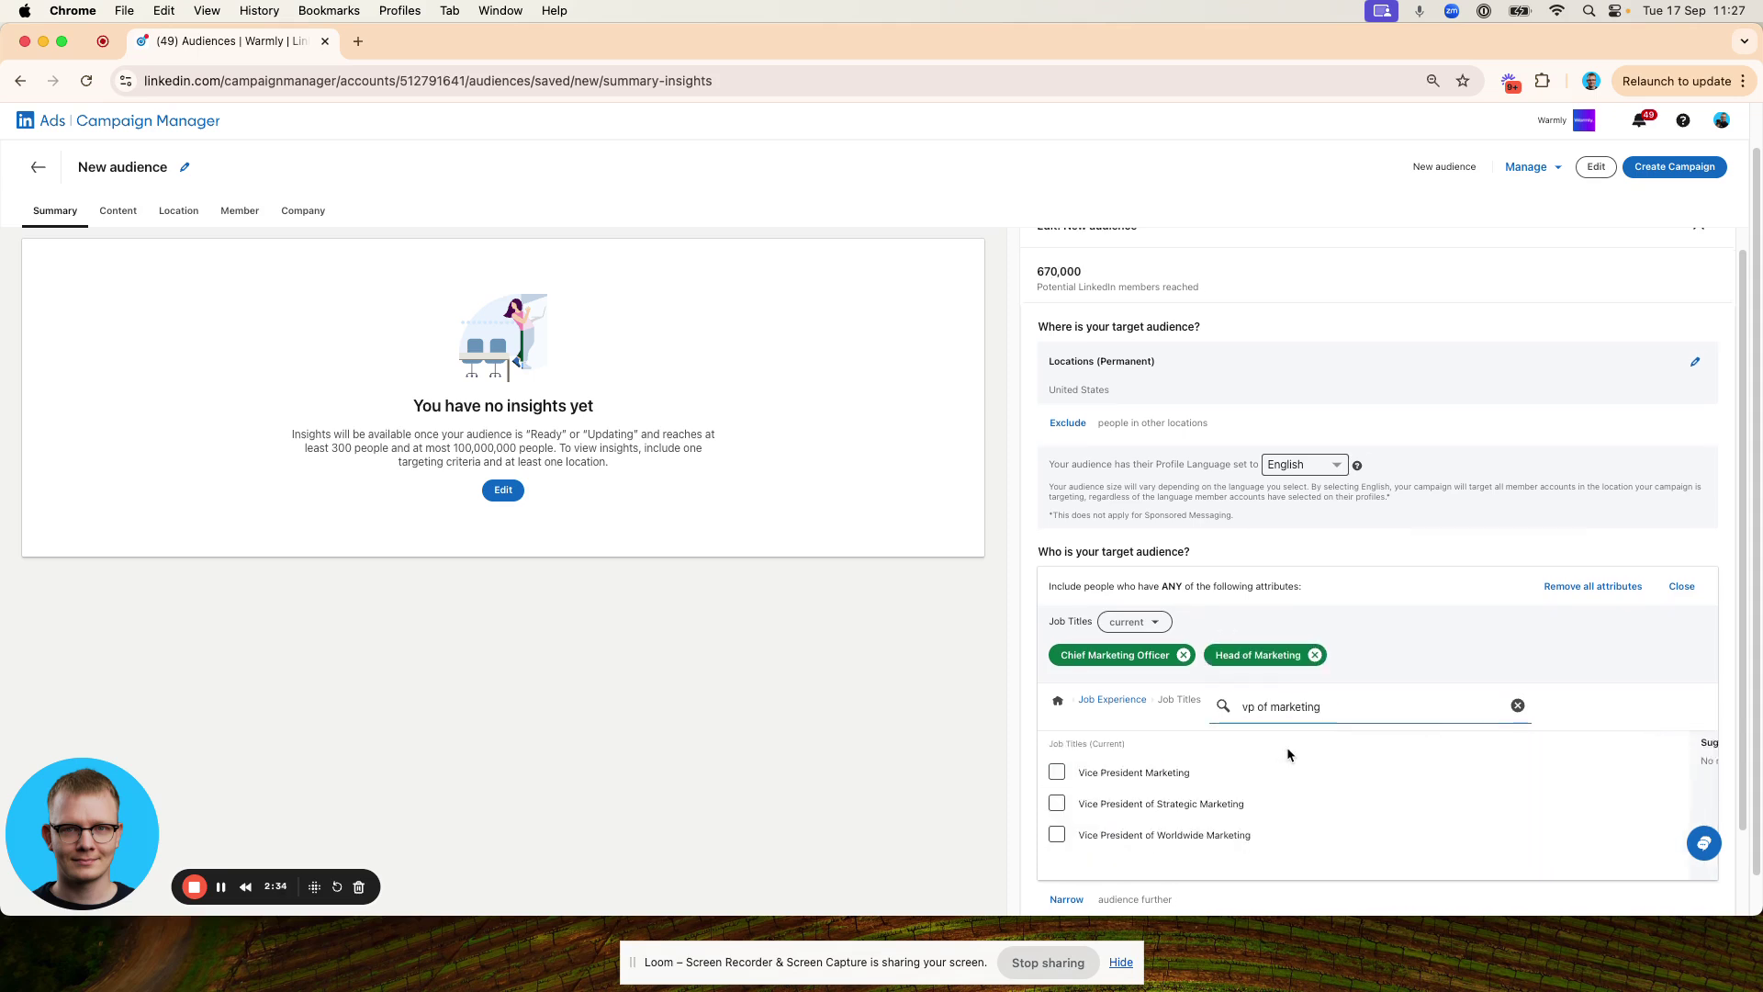
left_click(1134, 771)
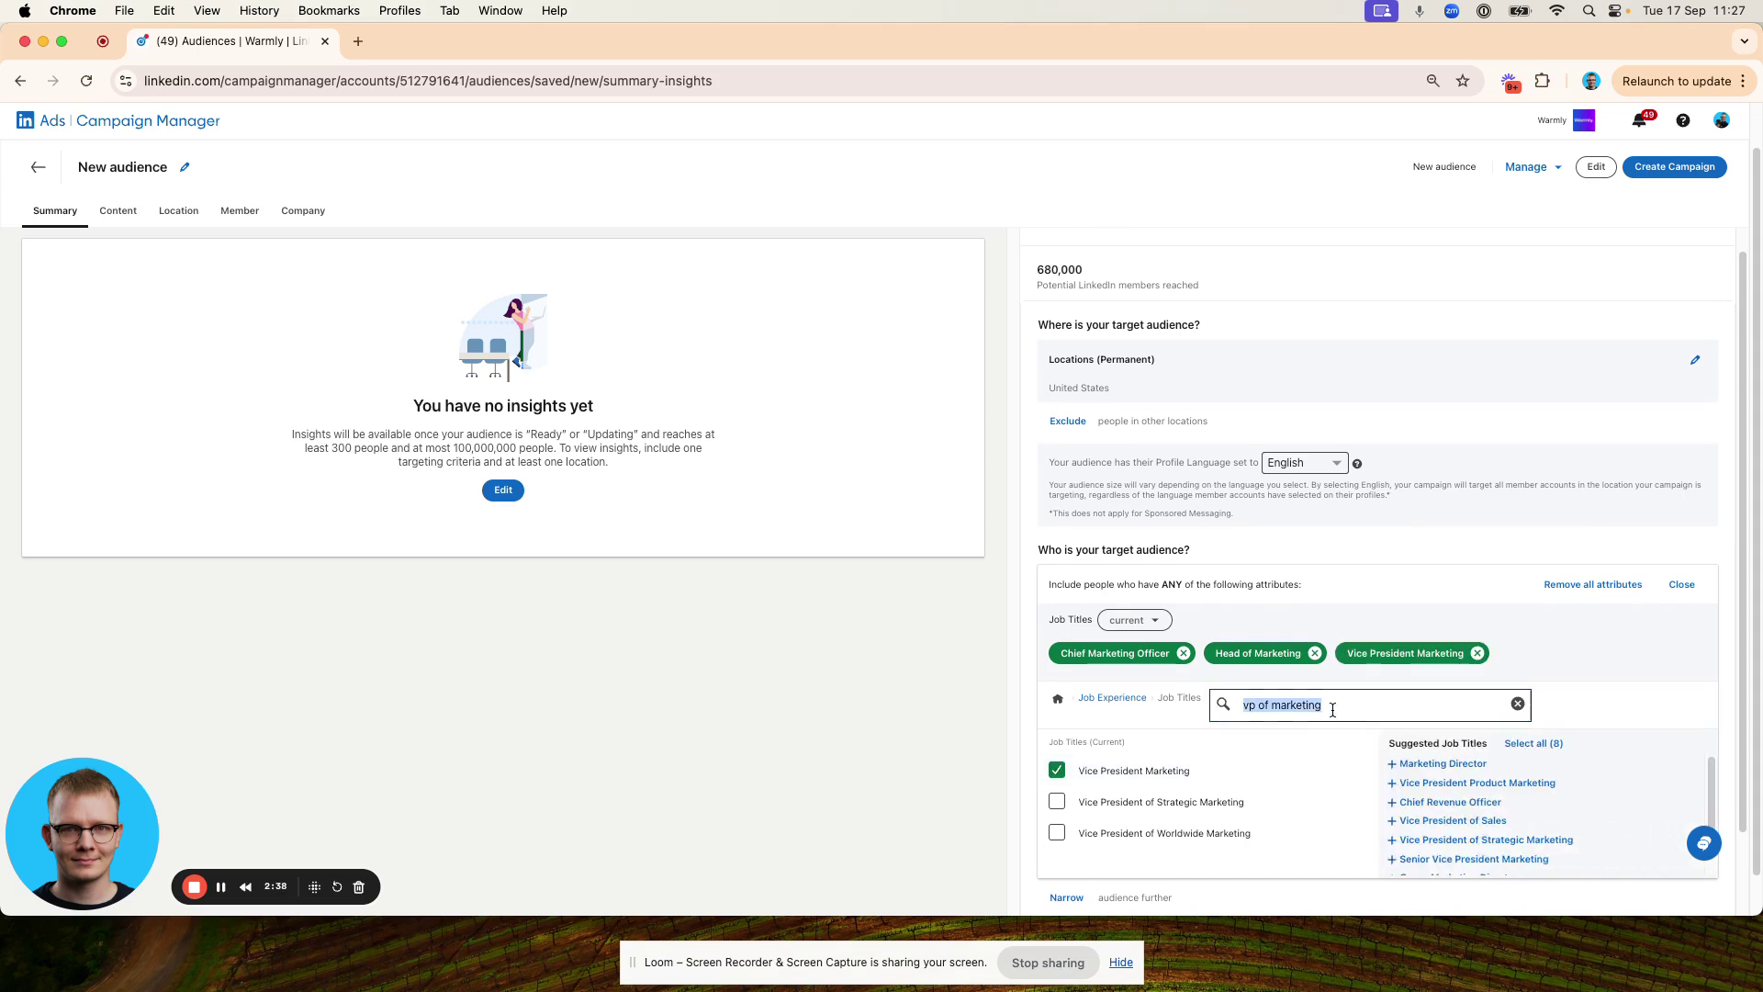
Search the job titles for "marketing", add Marketing Director, and finish editing the job title criteria.
type("marketing")
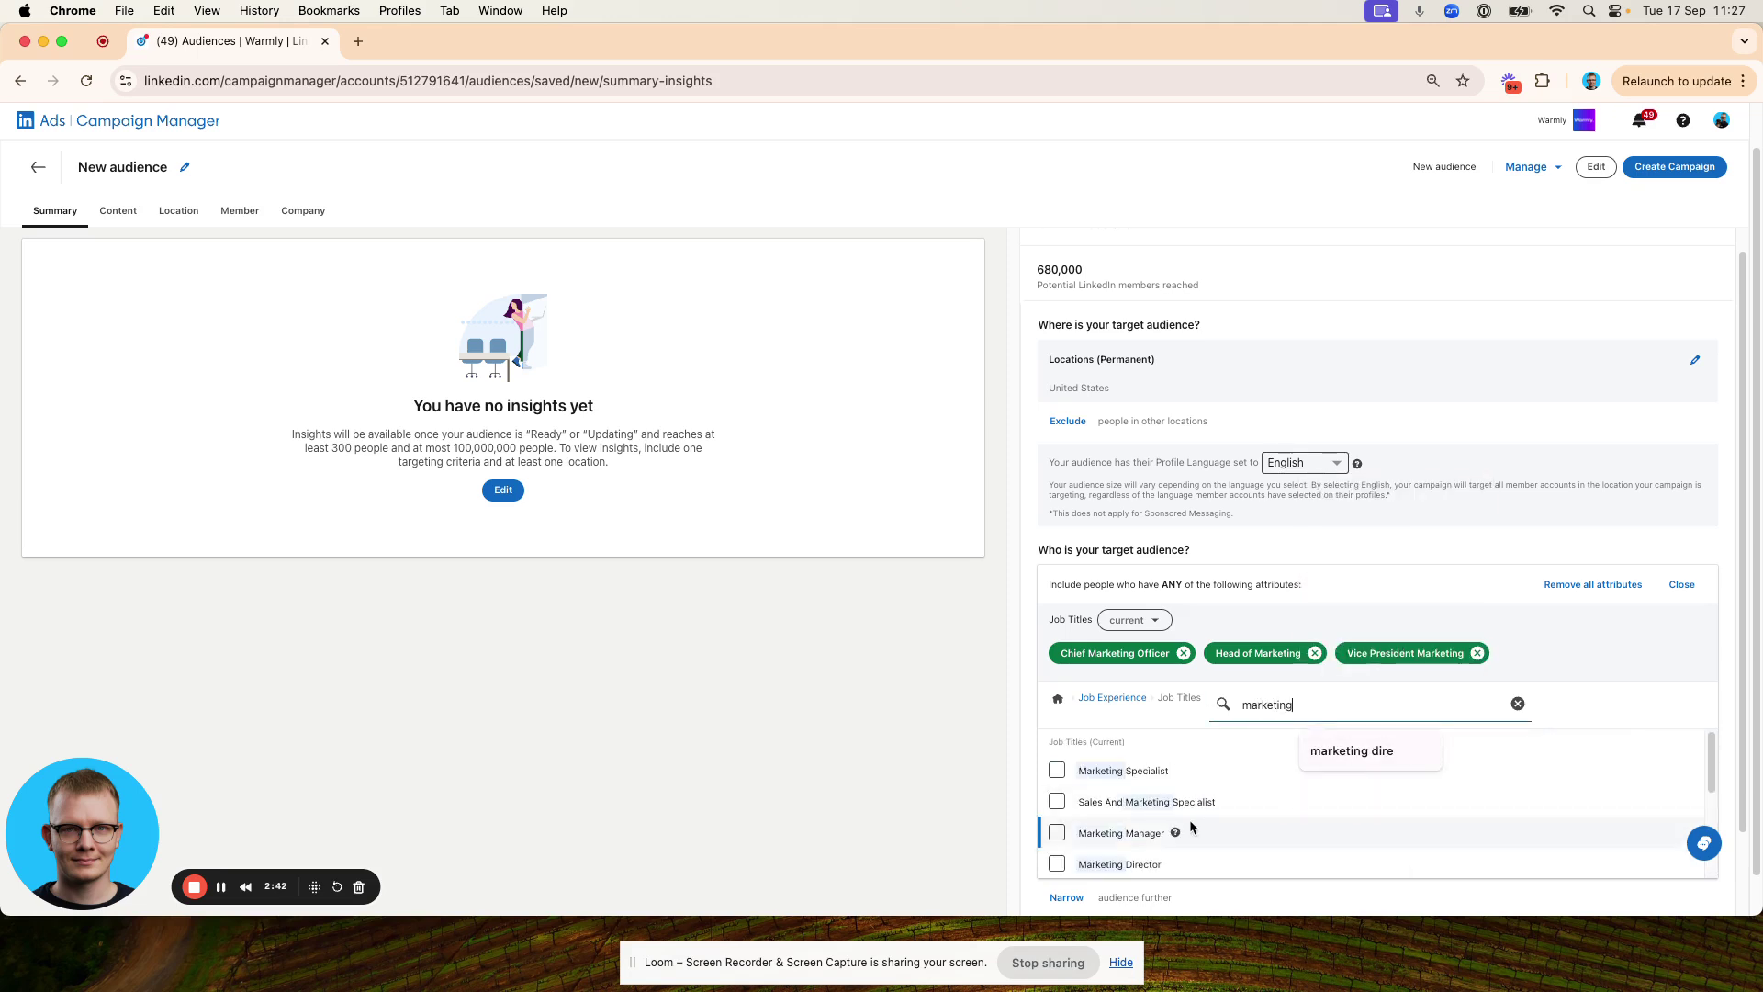
scroll(1171, 812, "down", 1)
left_click(1131, 824)
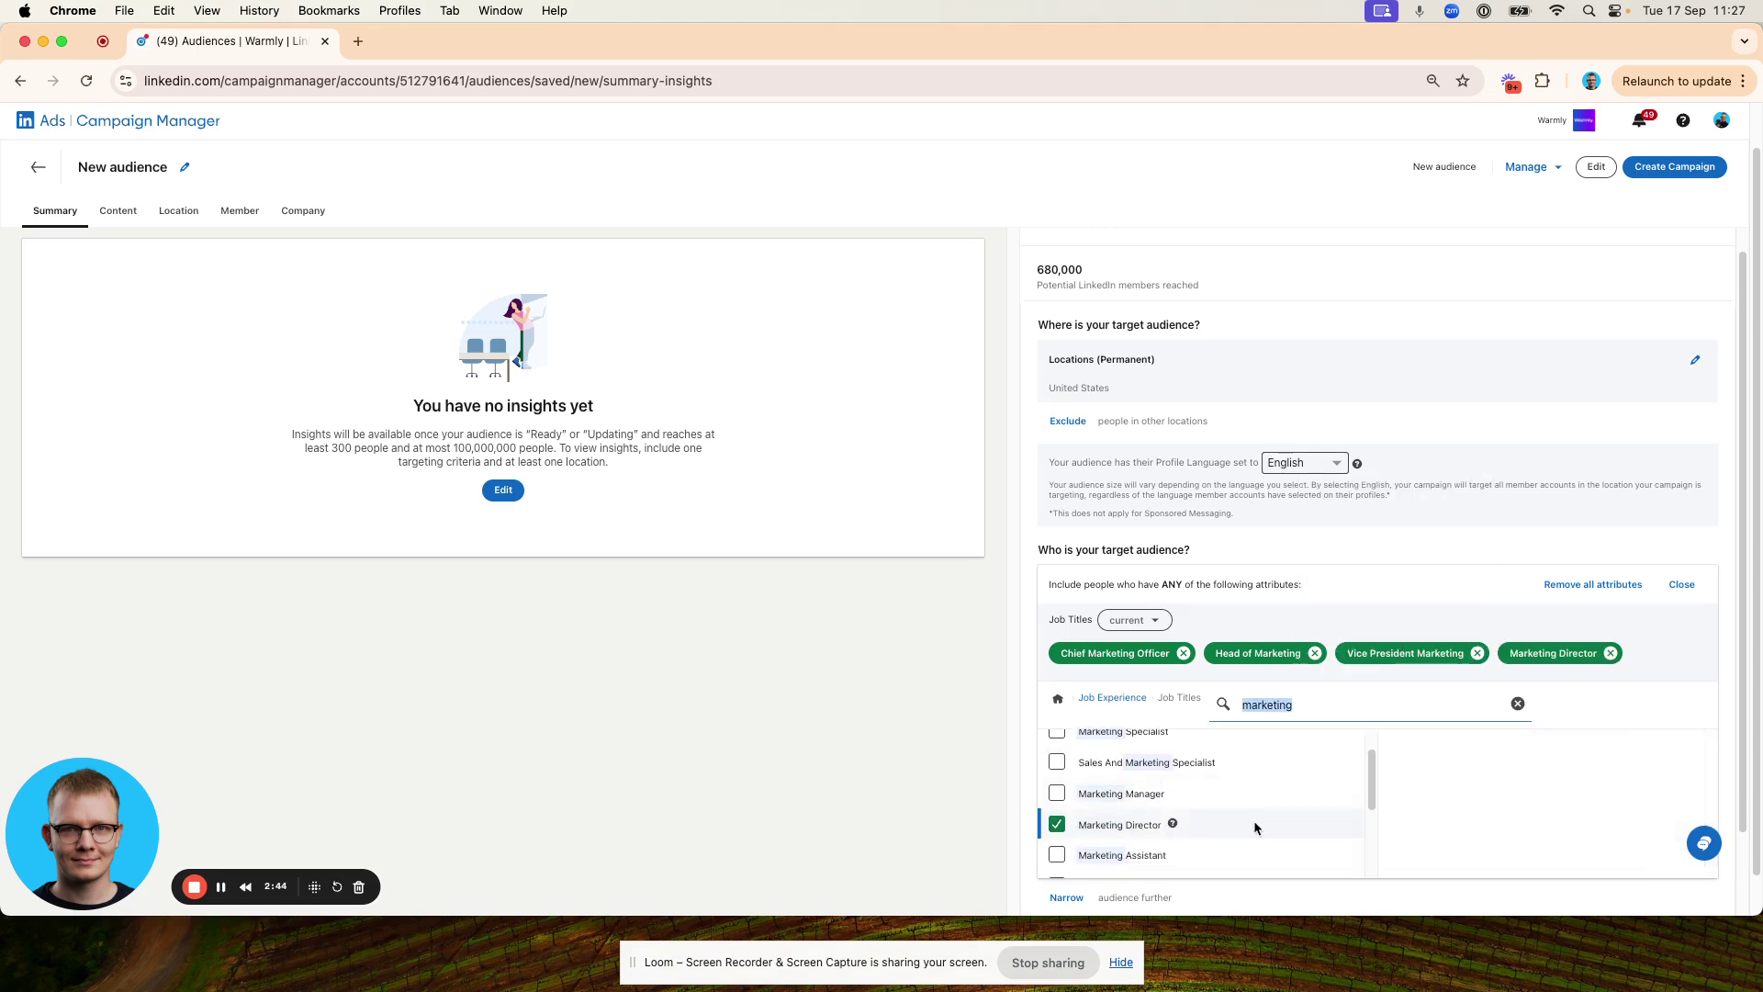
scroll(1235, 816, "down", 3)
scroll(1230, 813, "down", 2)
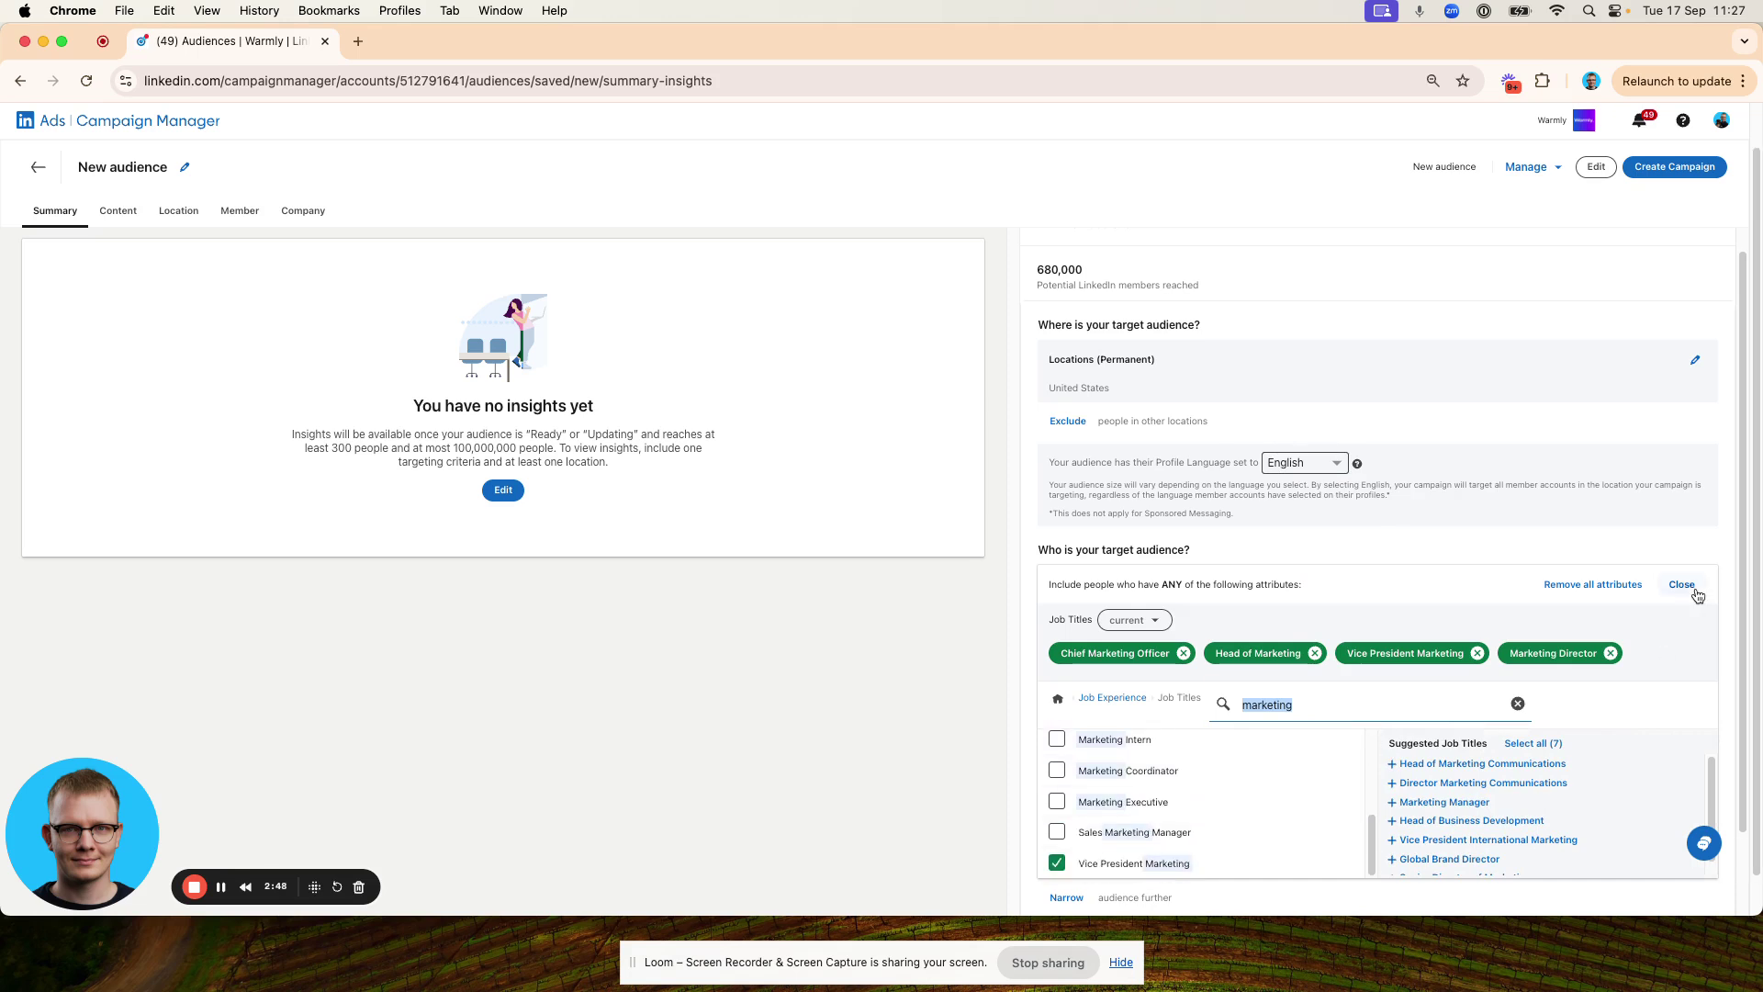
scroll(1334, 606, "down", 2)
scroll(1189, 611, "up", 3)
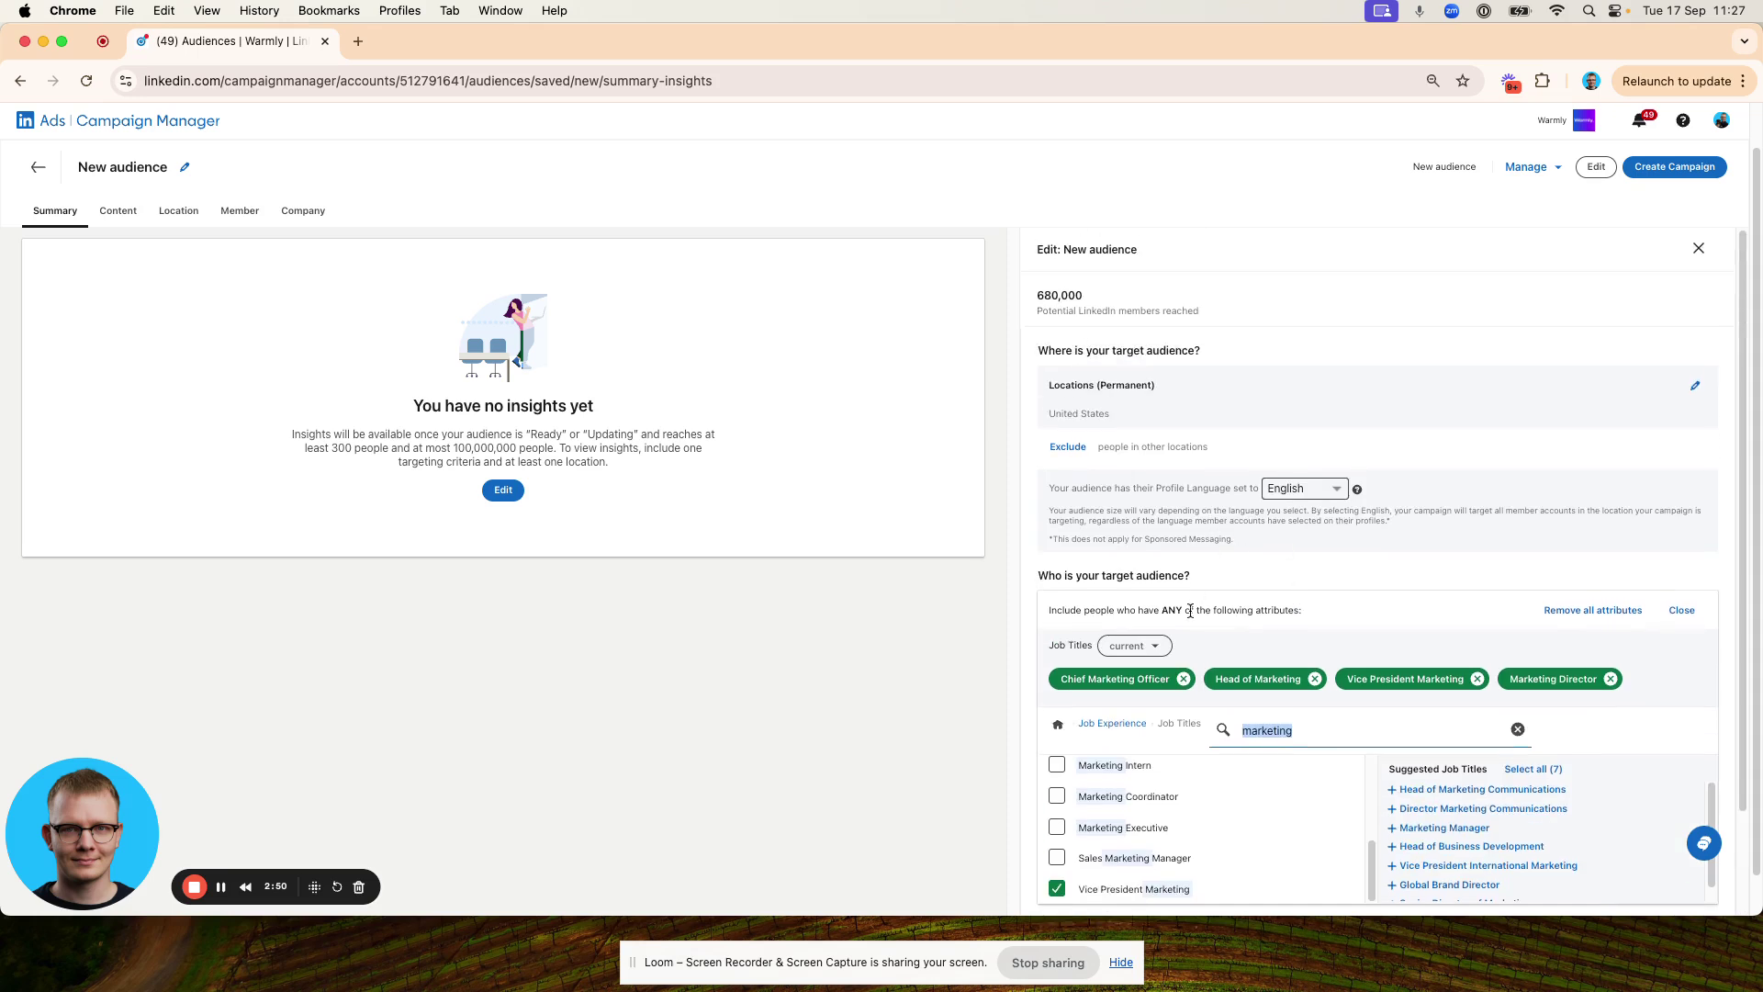
left_click(1682, 610)
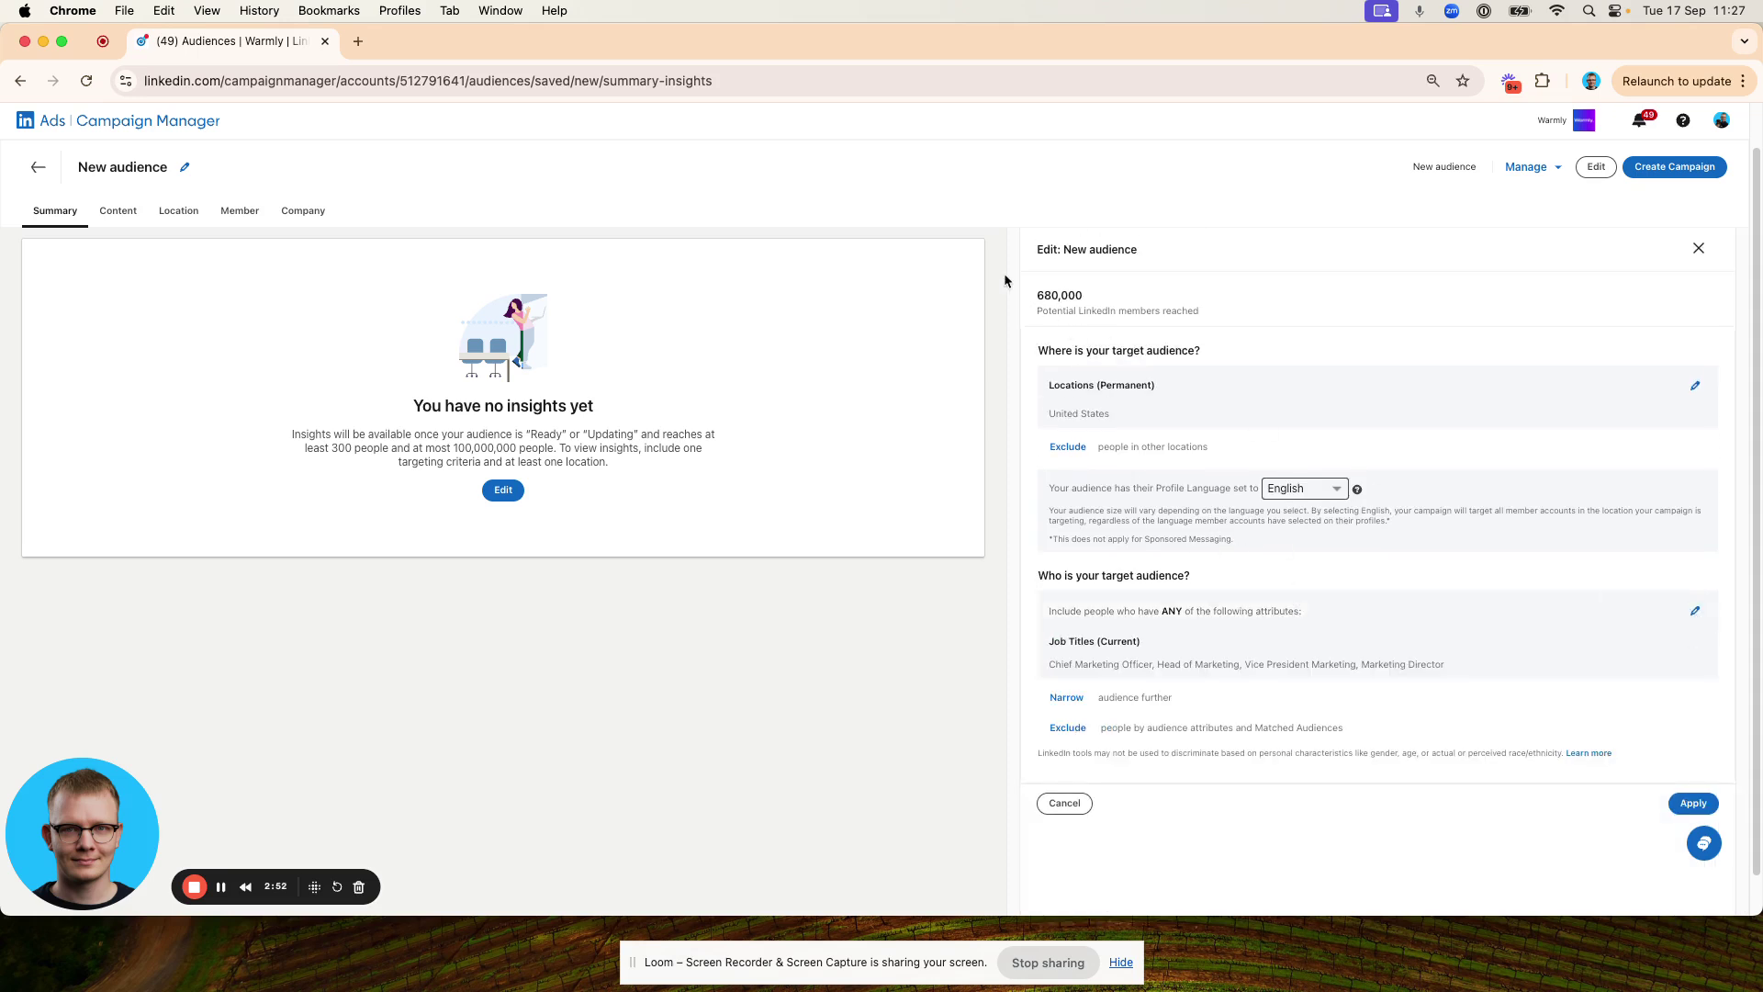
Narrow the audience by company size, including 11-50, 51-200 and 201-500 employees.
left_click_drag(1030, 297, 1108, 299)
left_click(1079, 700)
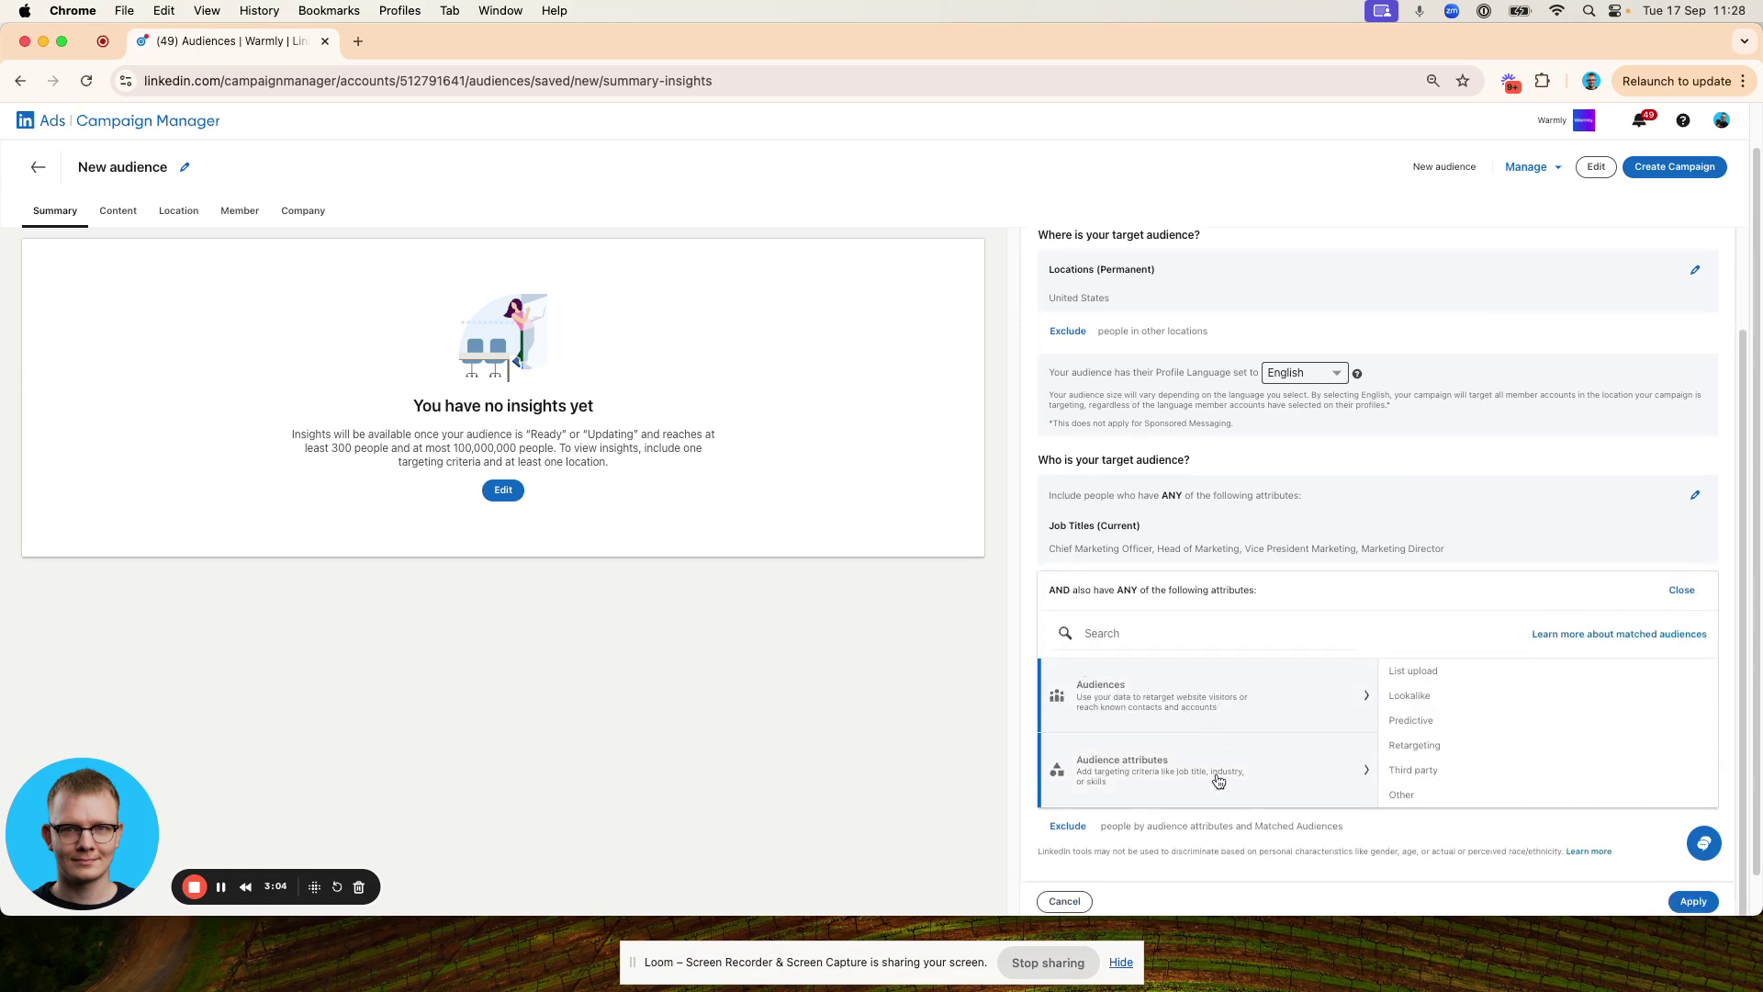
mouse_move(1218, 780)
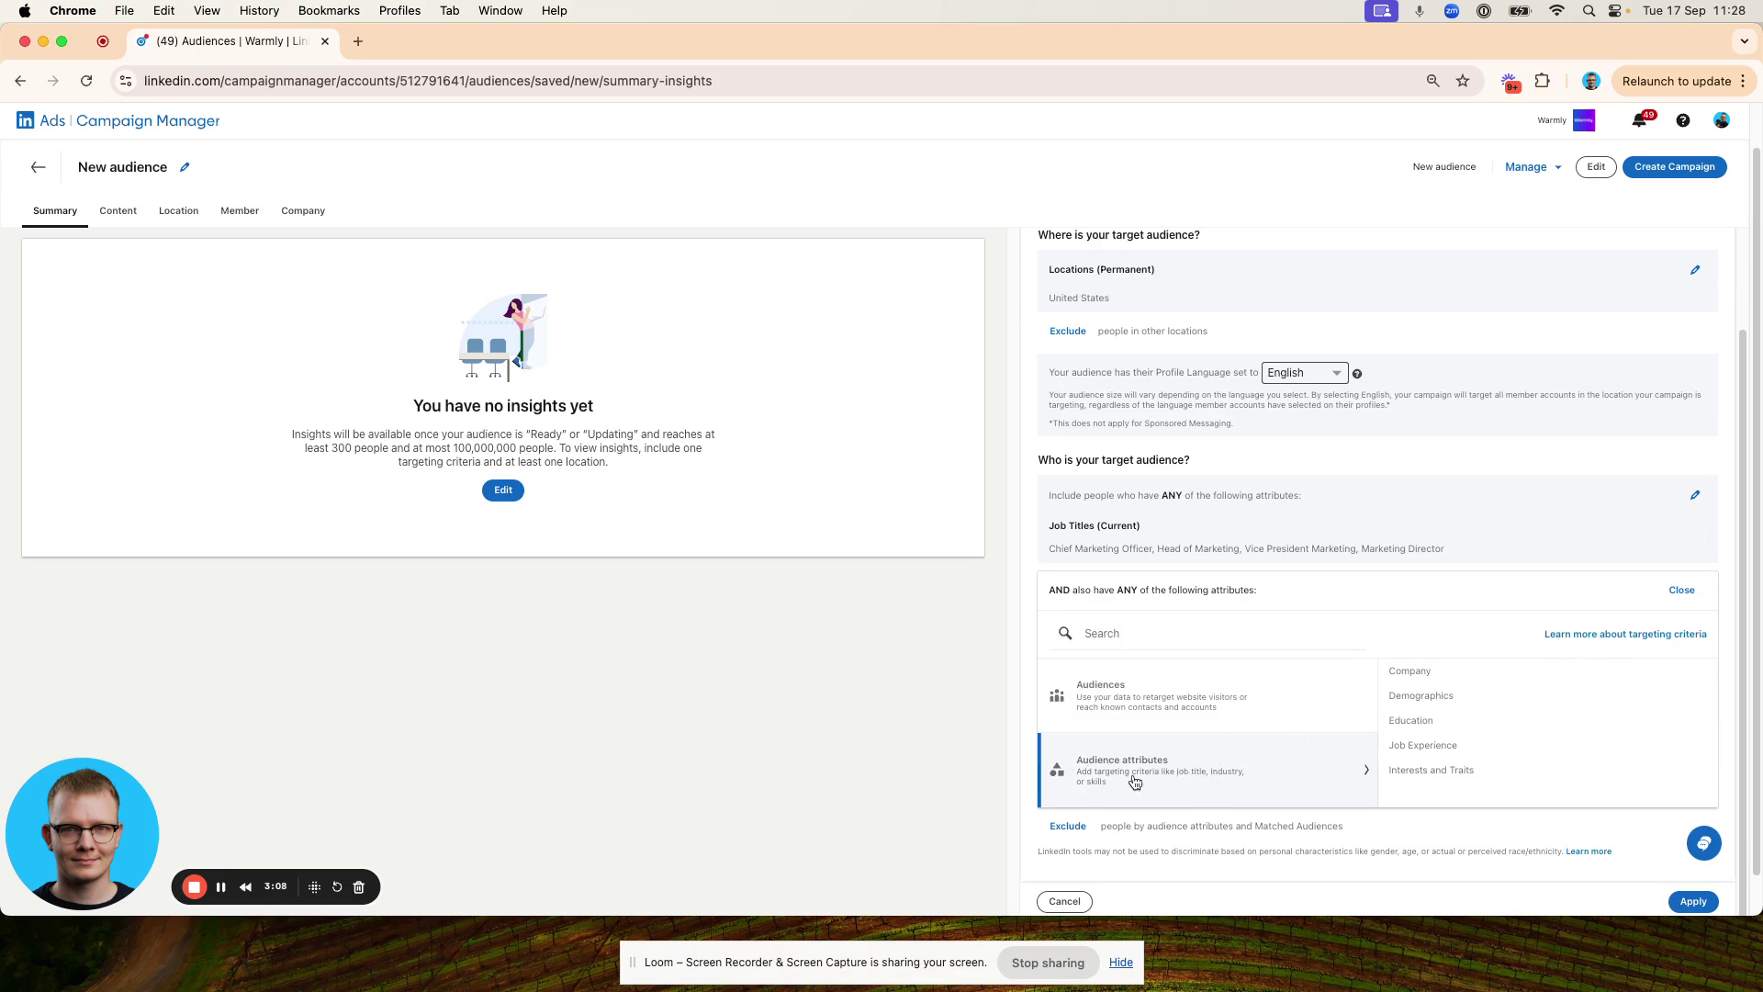
left_click(1430, 672)
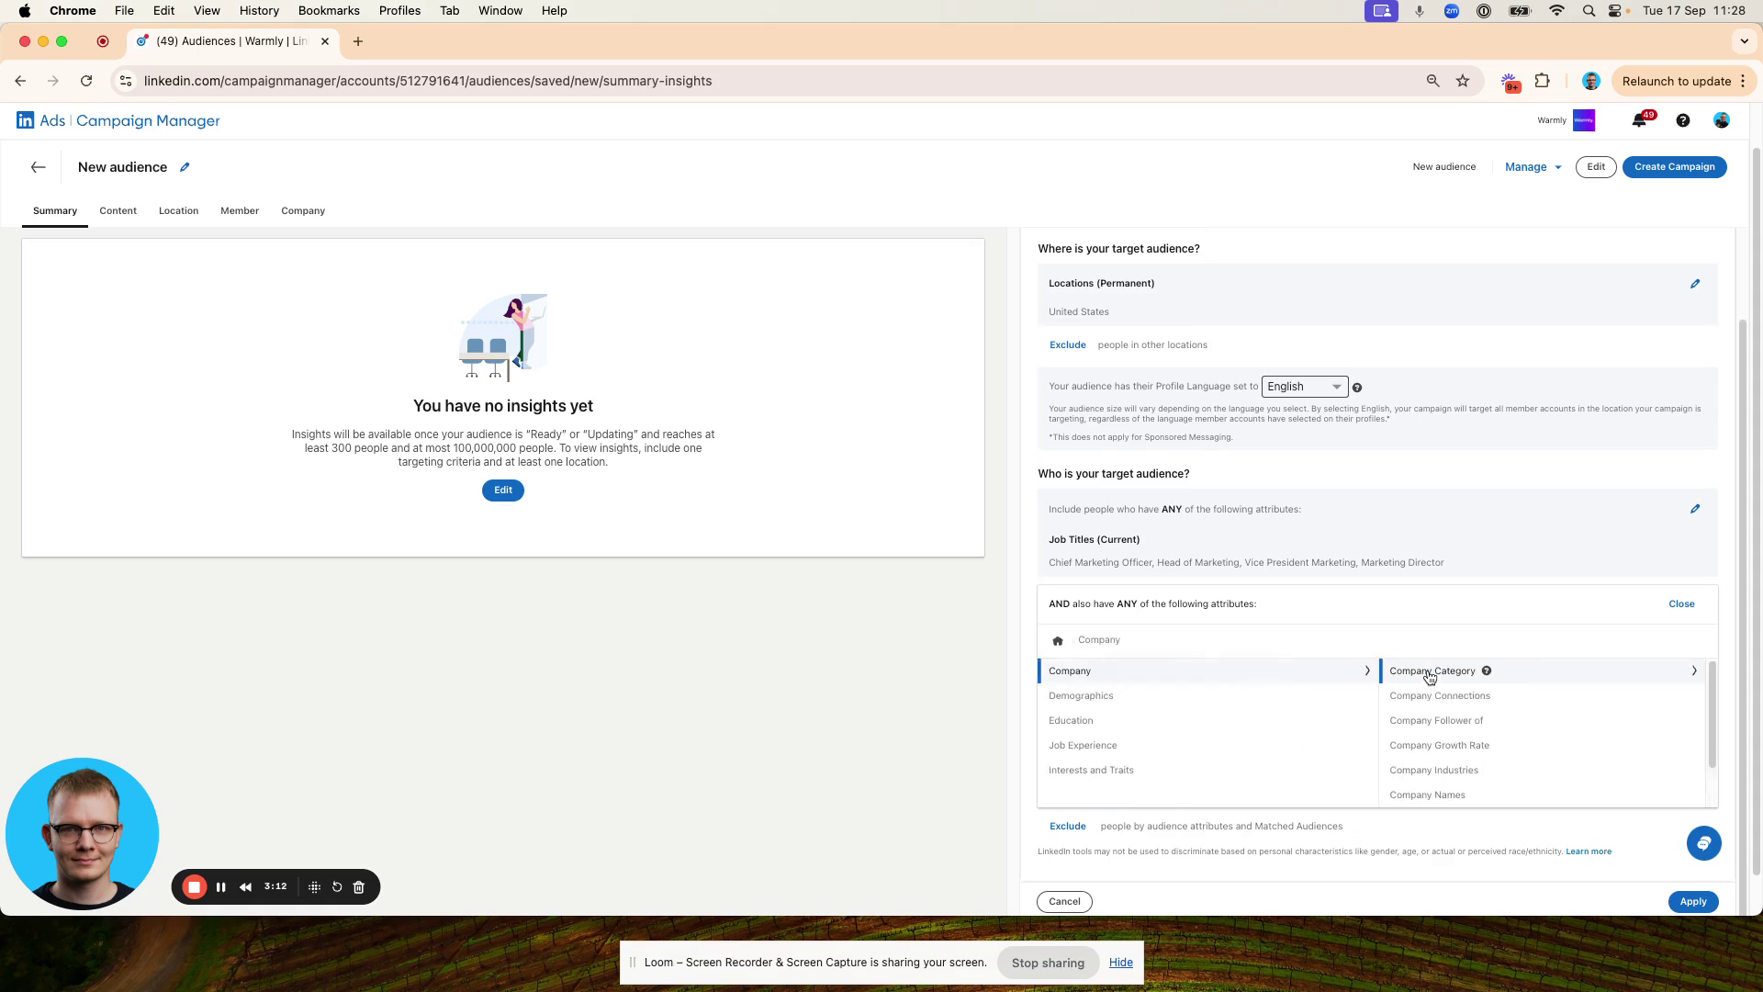
scroll(1460, 730, "down", 2)
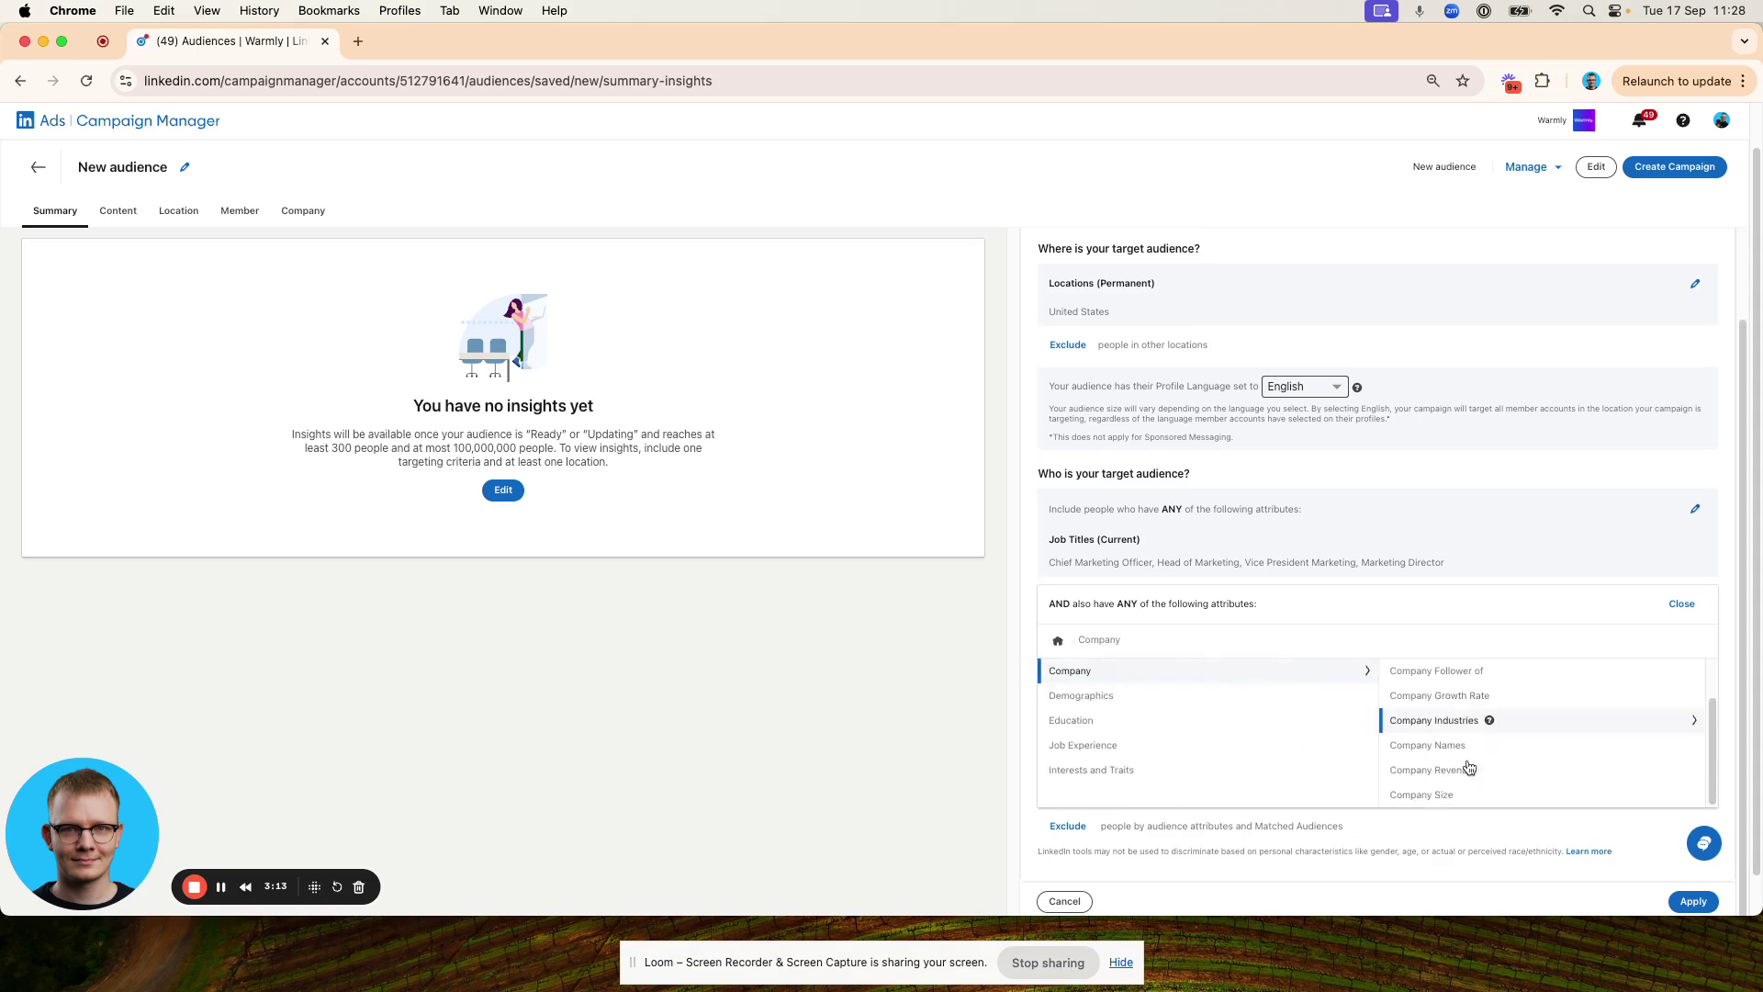
left_click(1411, 795)
scroll(1247, 714, "down", 1)
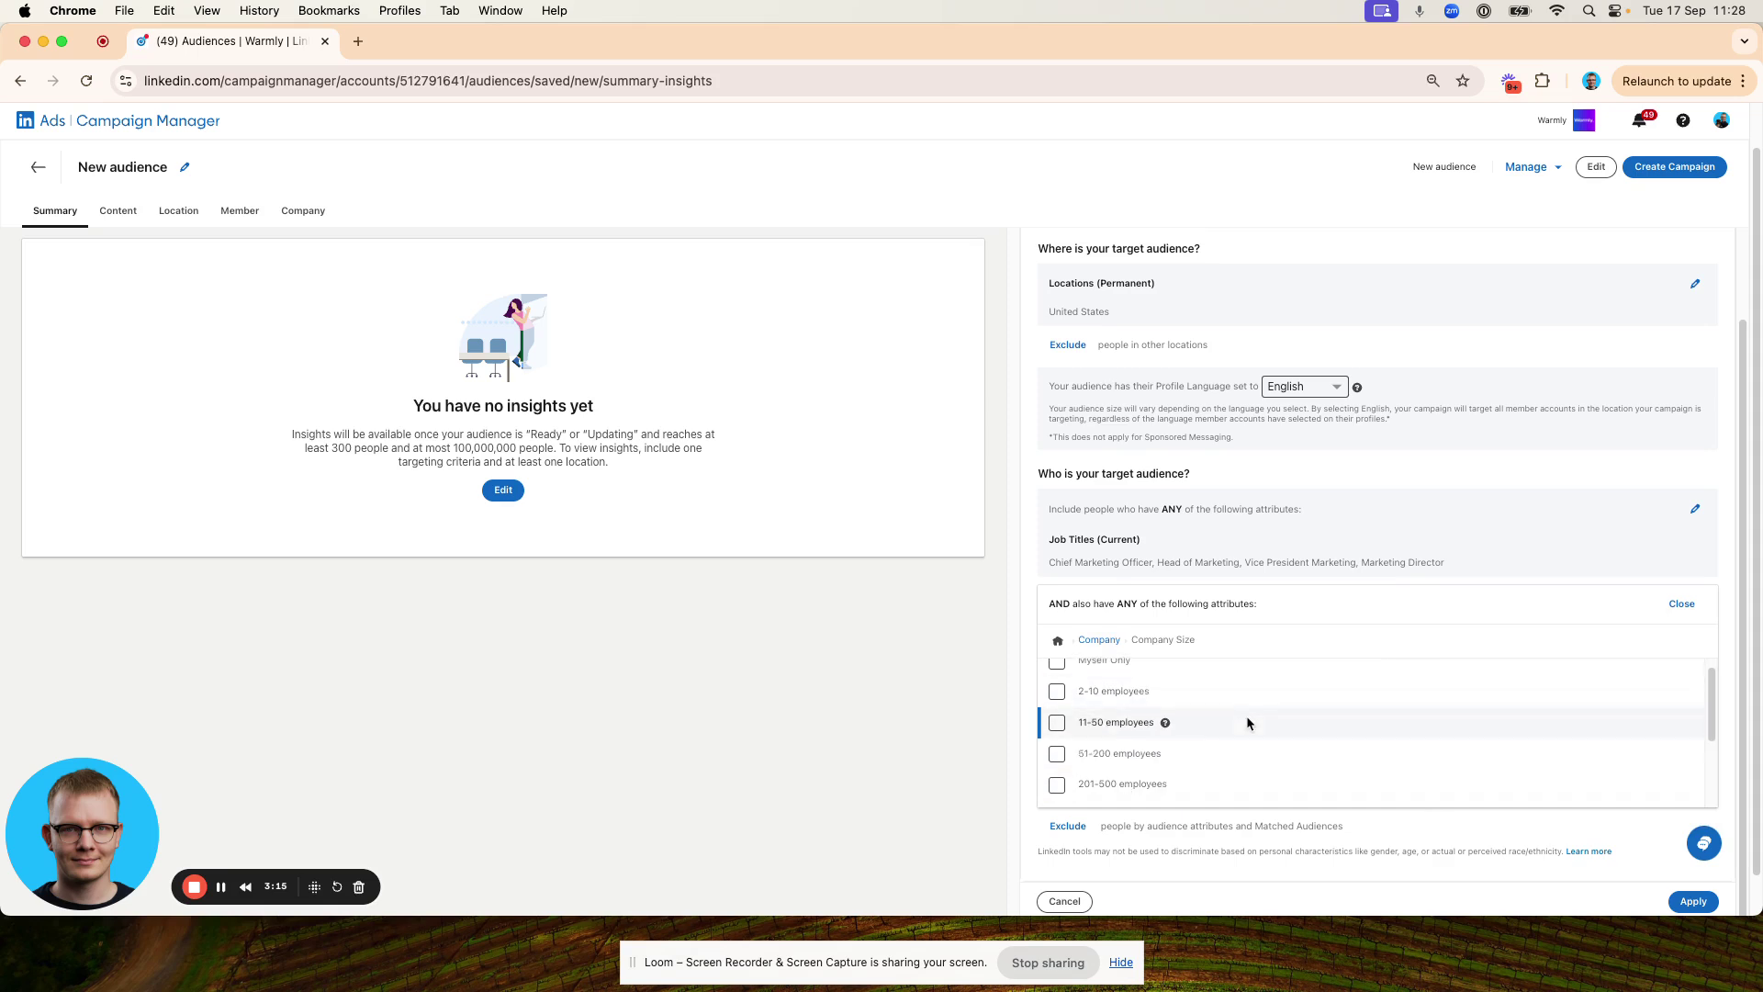
left_click(1057, 720)
left_click(1057, 813)
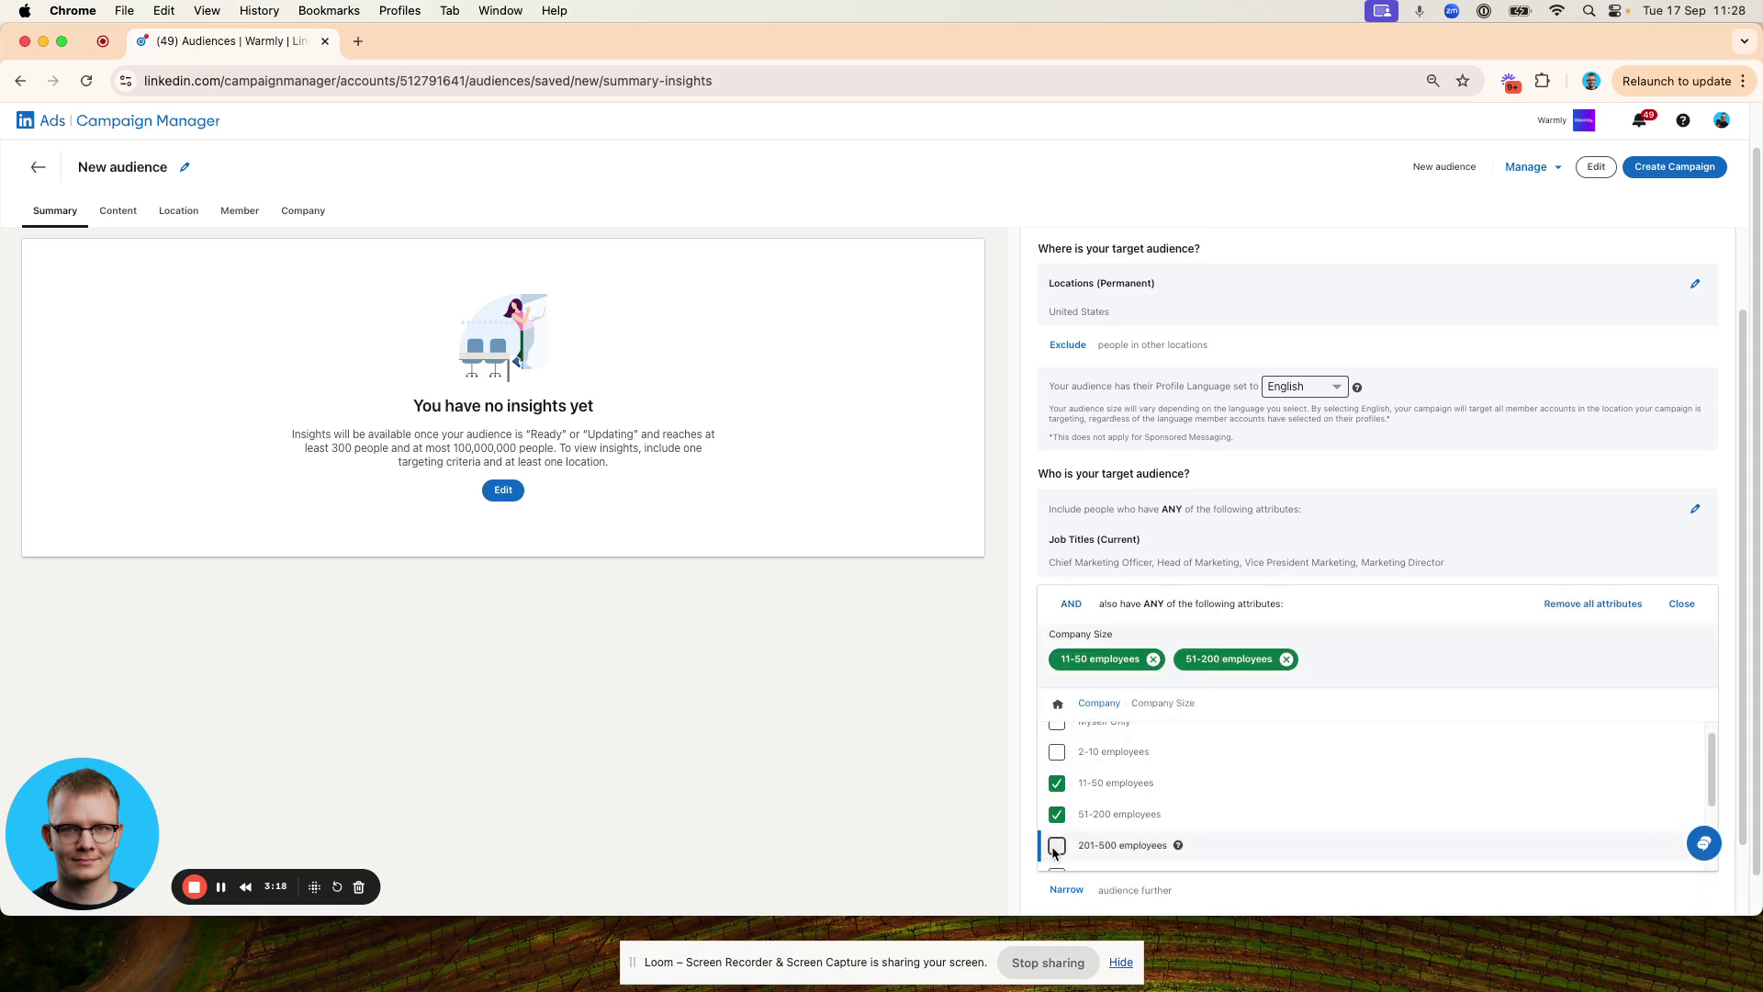
left_click(1056, 846)
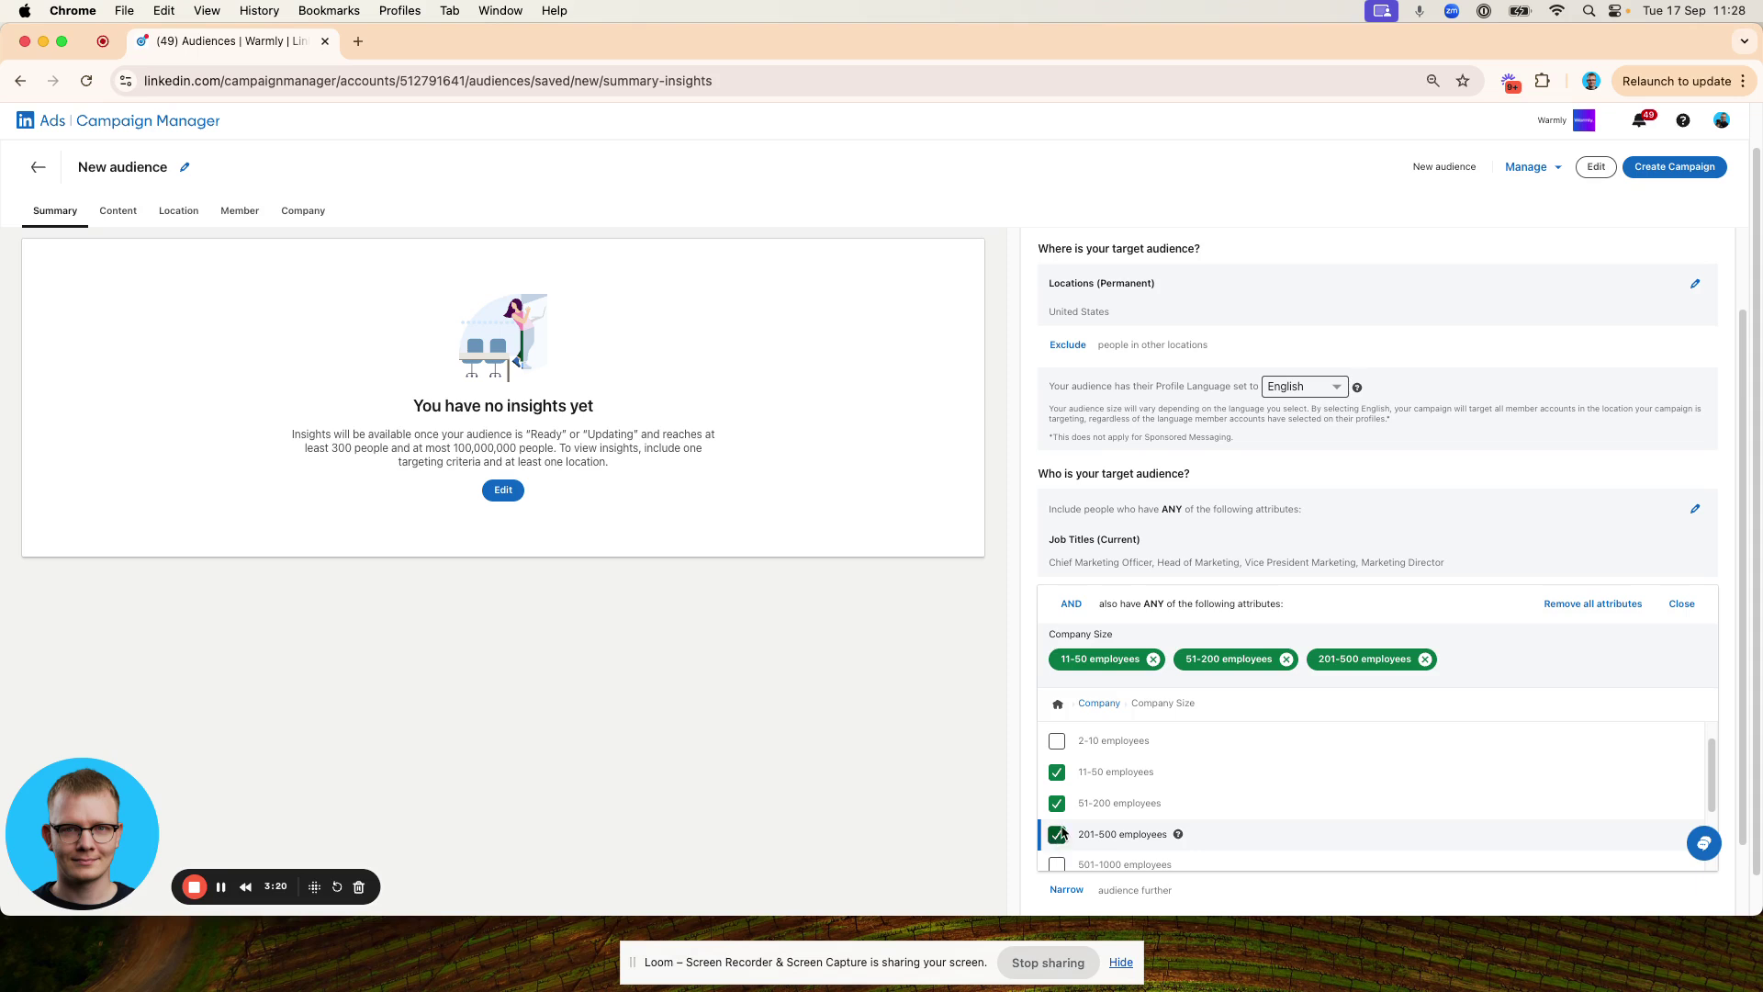
Add 501-1000 employees to the company size criteria, finish editing them and apply the audience changes.
scroll(1062, 834, "down", 1)
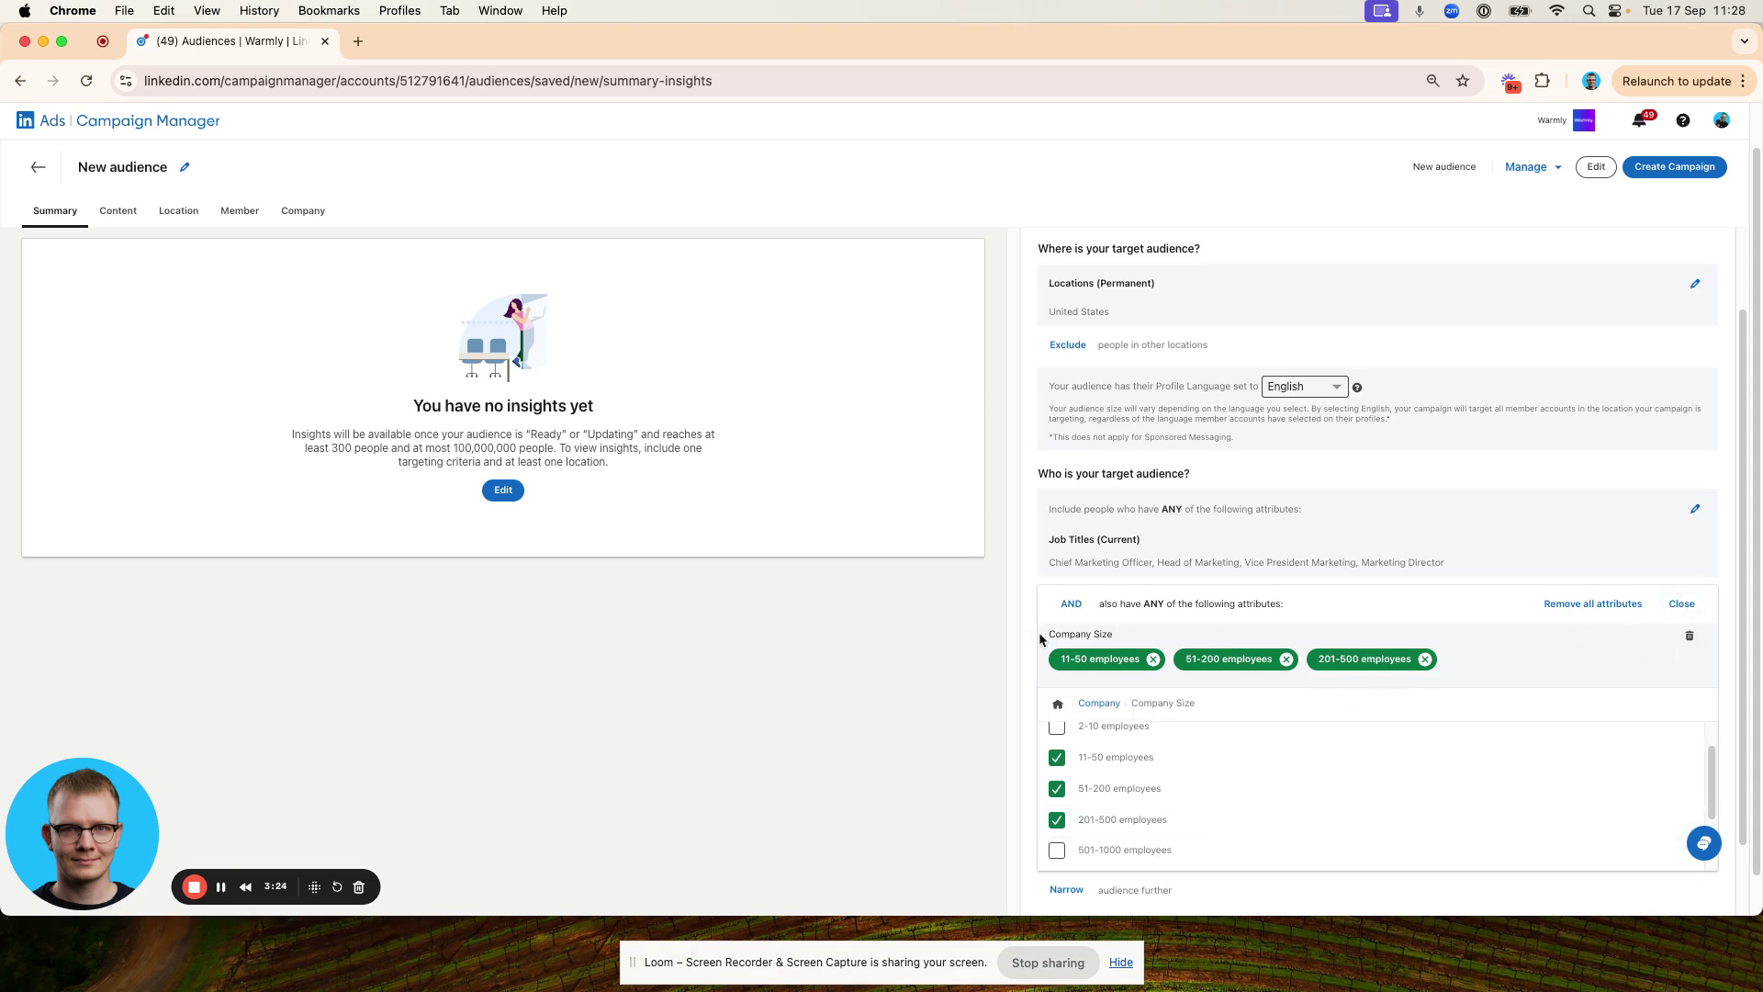
left_click_drag(1040, 632, 1114, 633)
left_click_drag(1496, 676, 1458, 633)
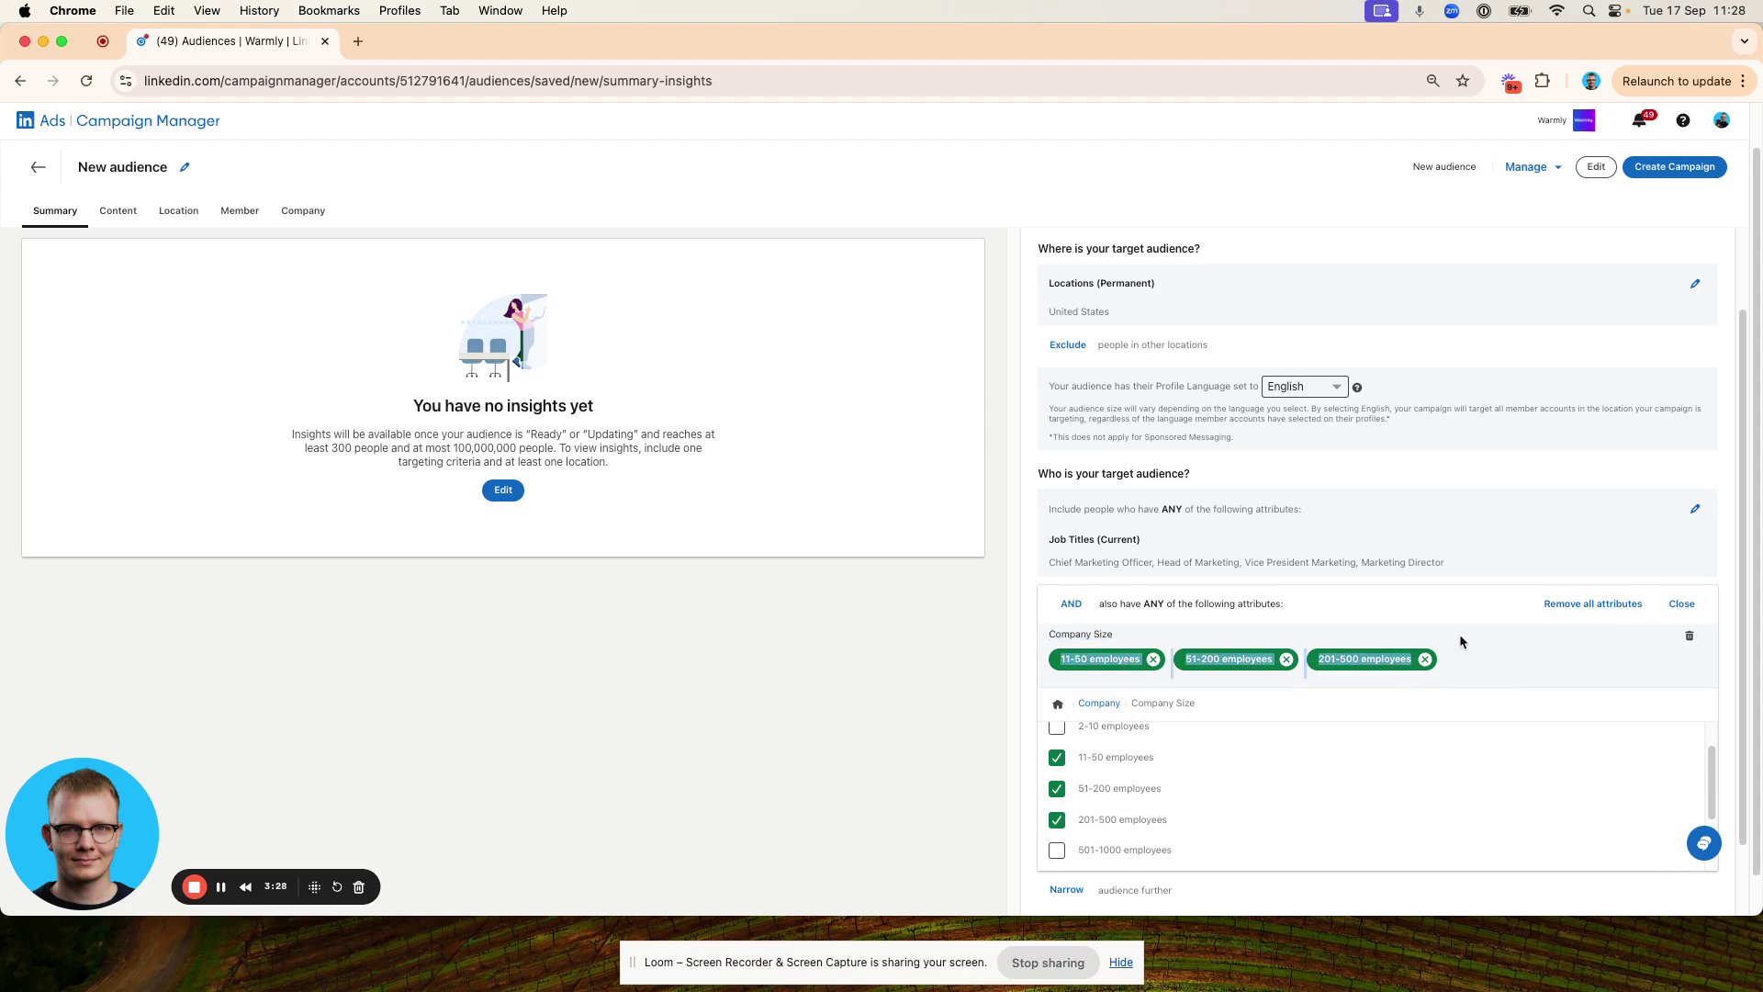
scroll(1101, 806, "down", 1)
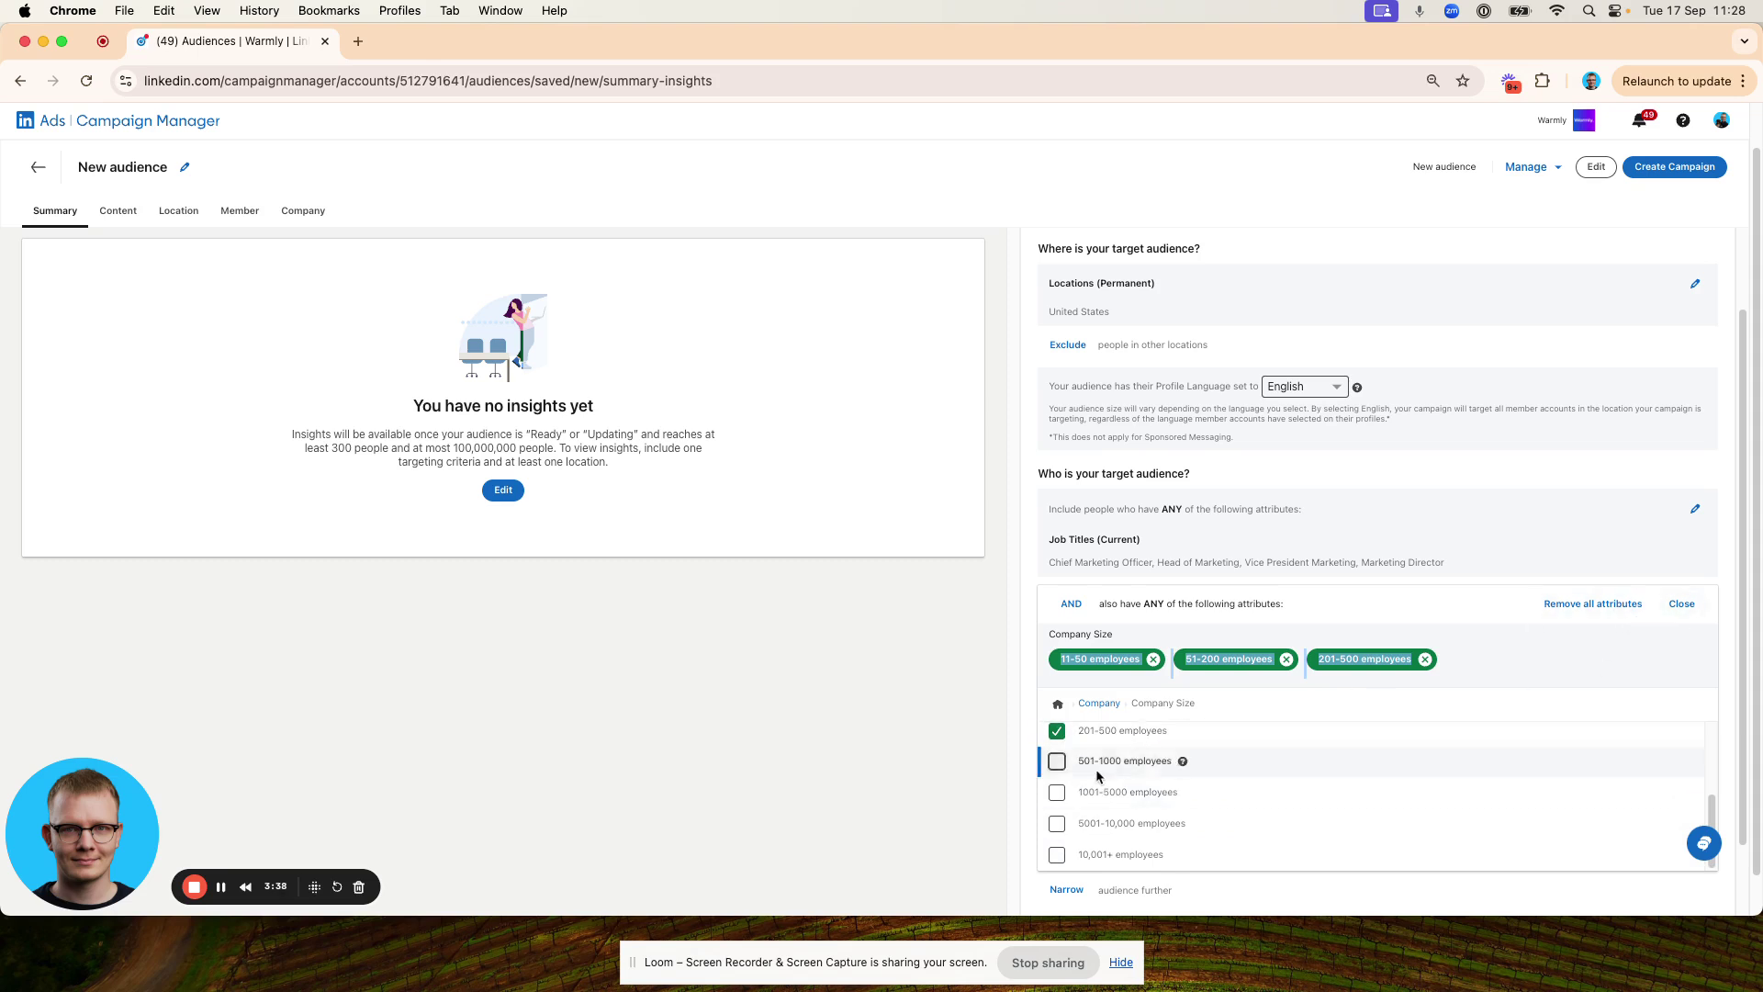
left_click(1057, 761)
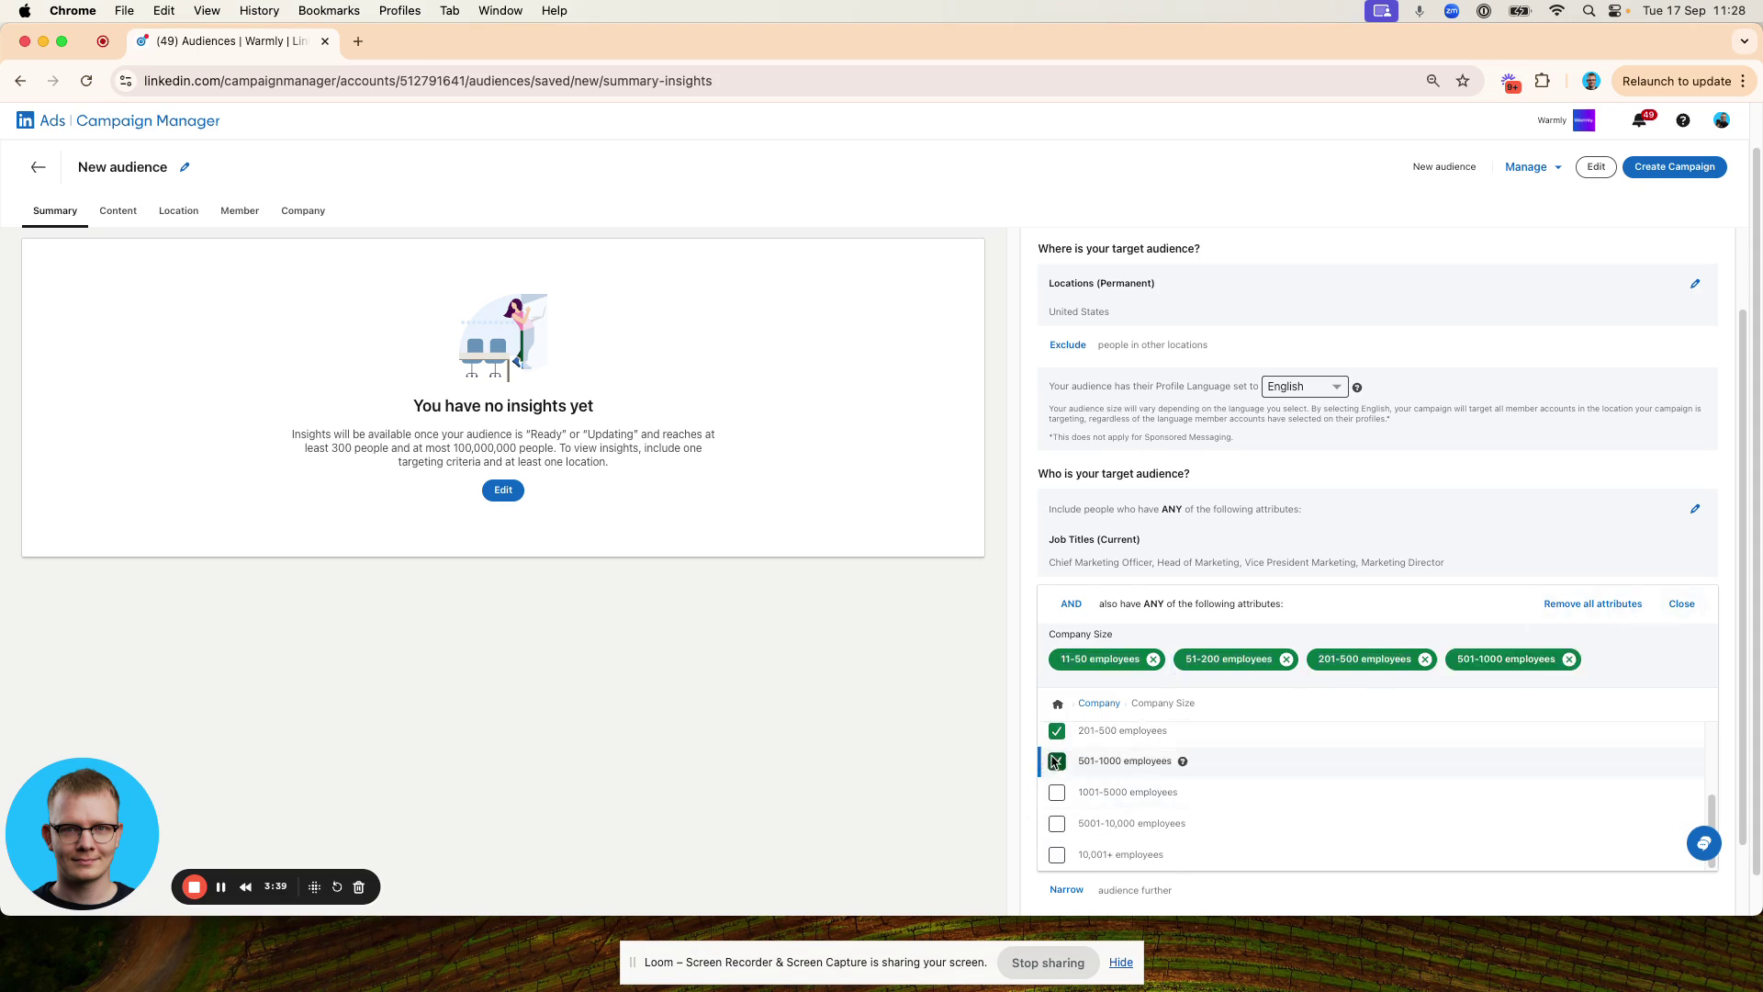
left_click(1680, 604)
scroll(1097, 765, "down", 1)
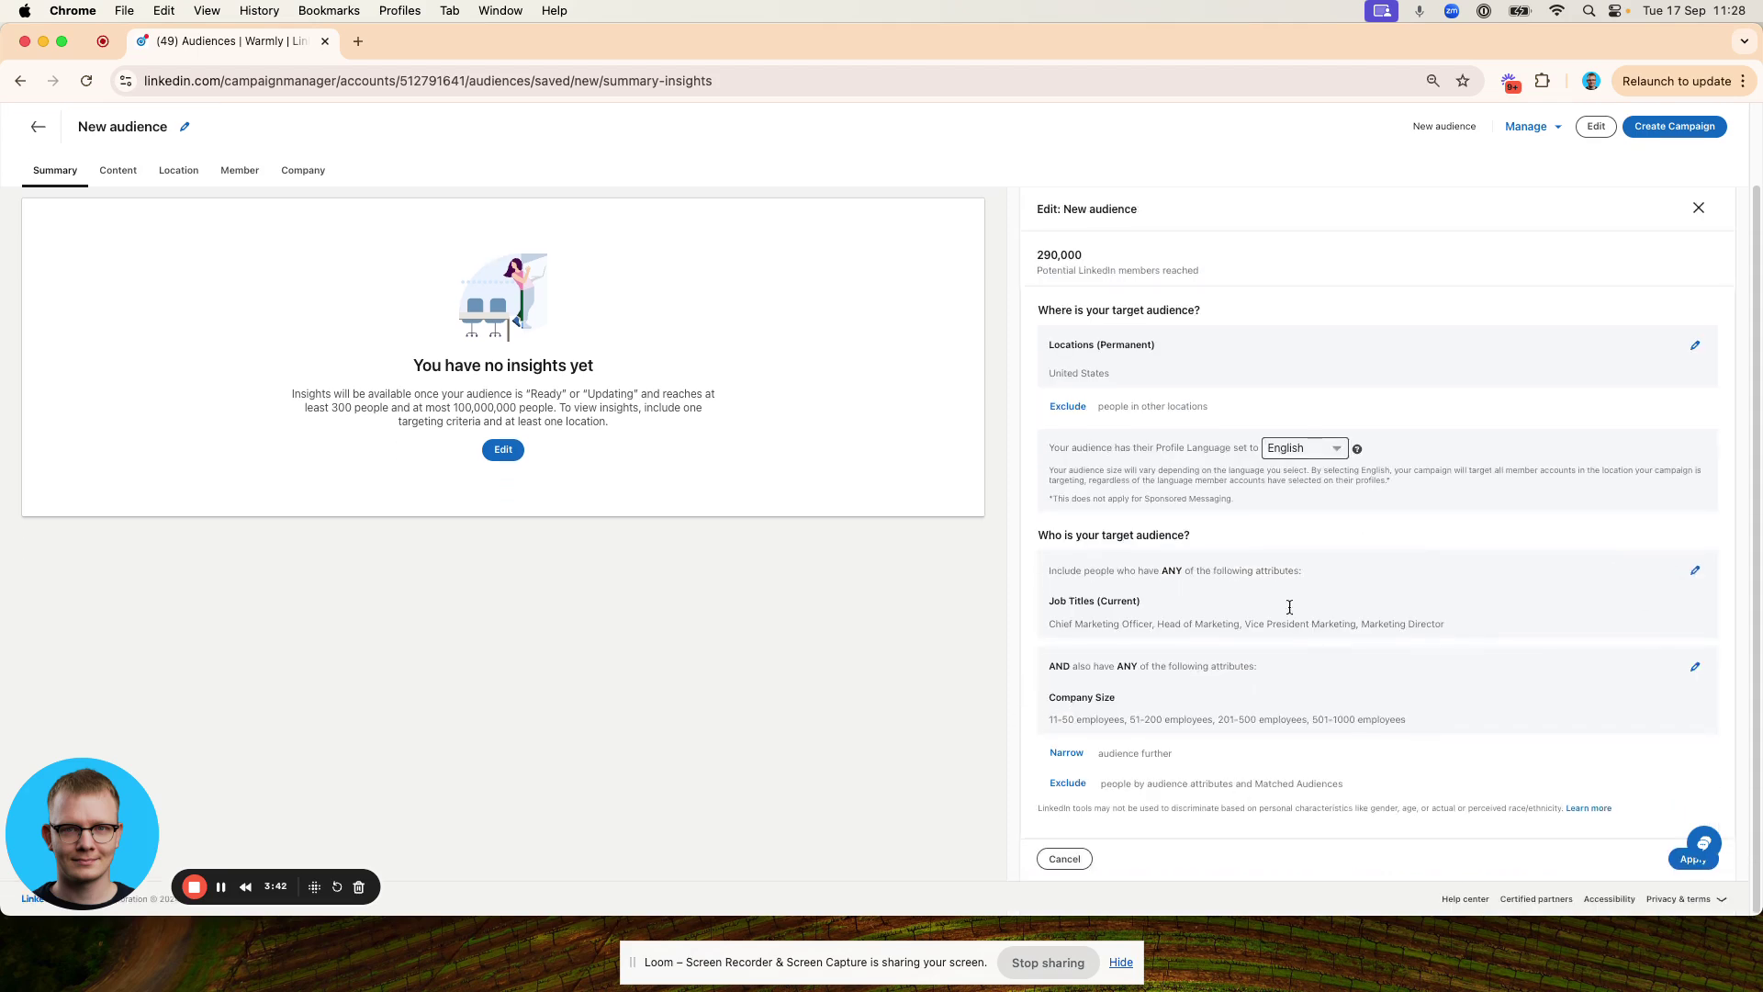
left_click(1677, 861)
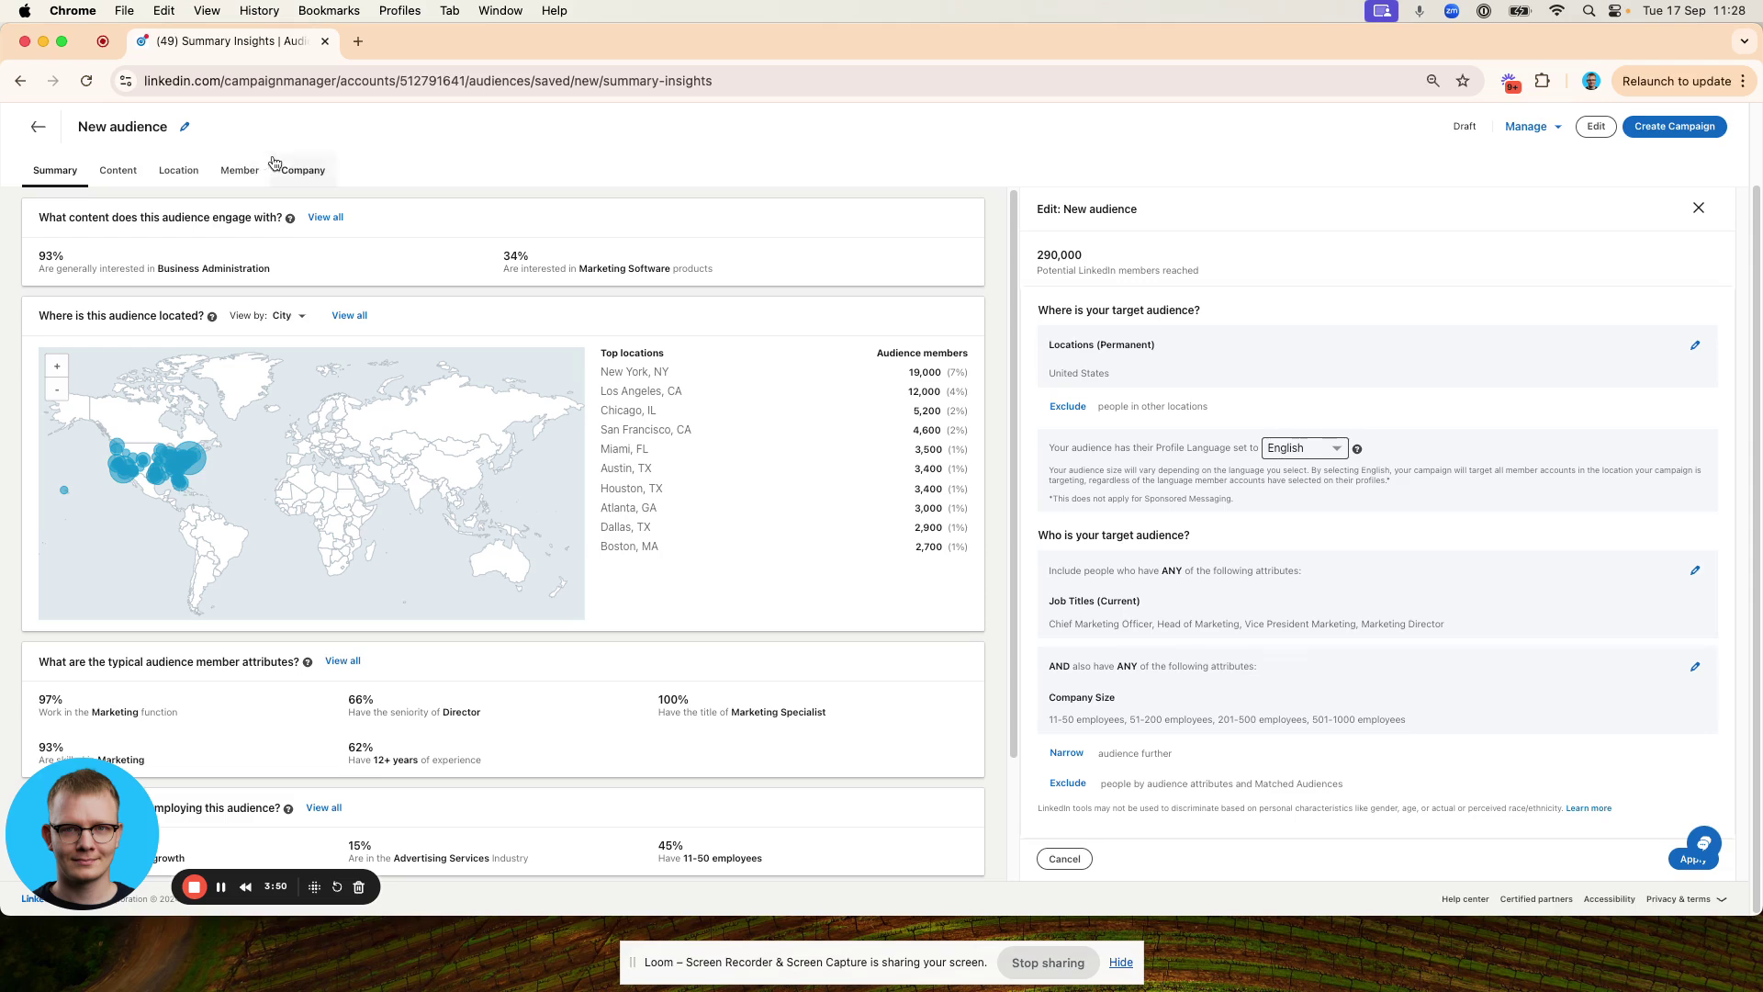
Examine the audience's summary, content and member insights, including functions and seniority, against the targeted job titles.
scroll(351, 576, "down", 2)
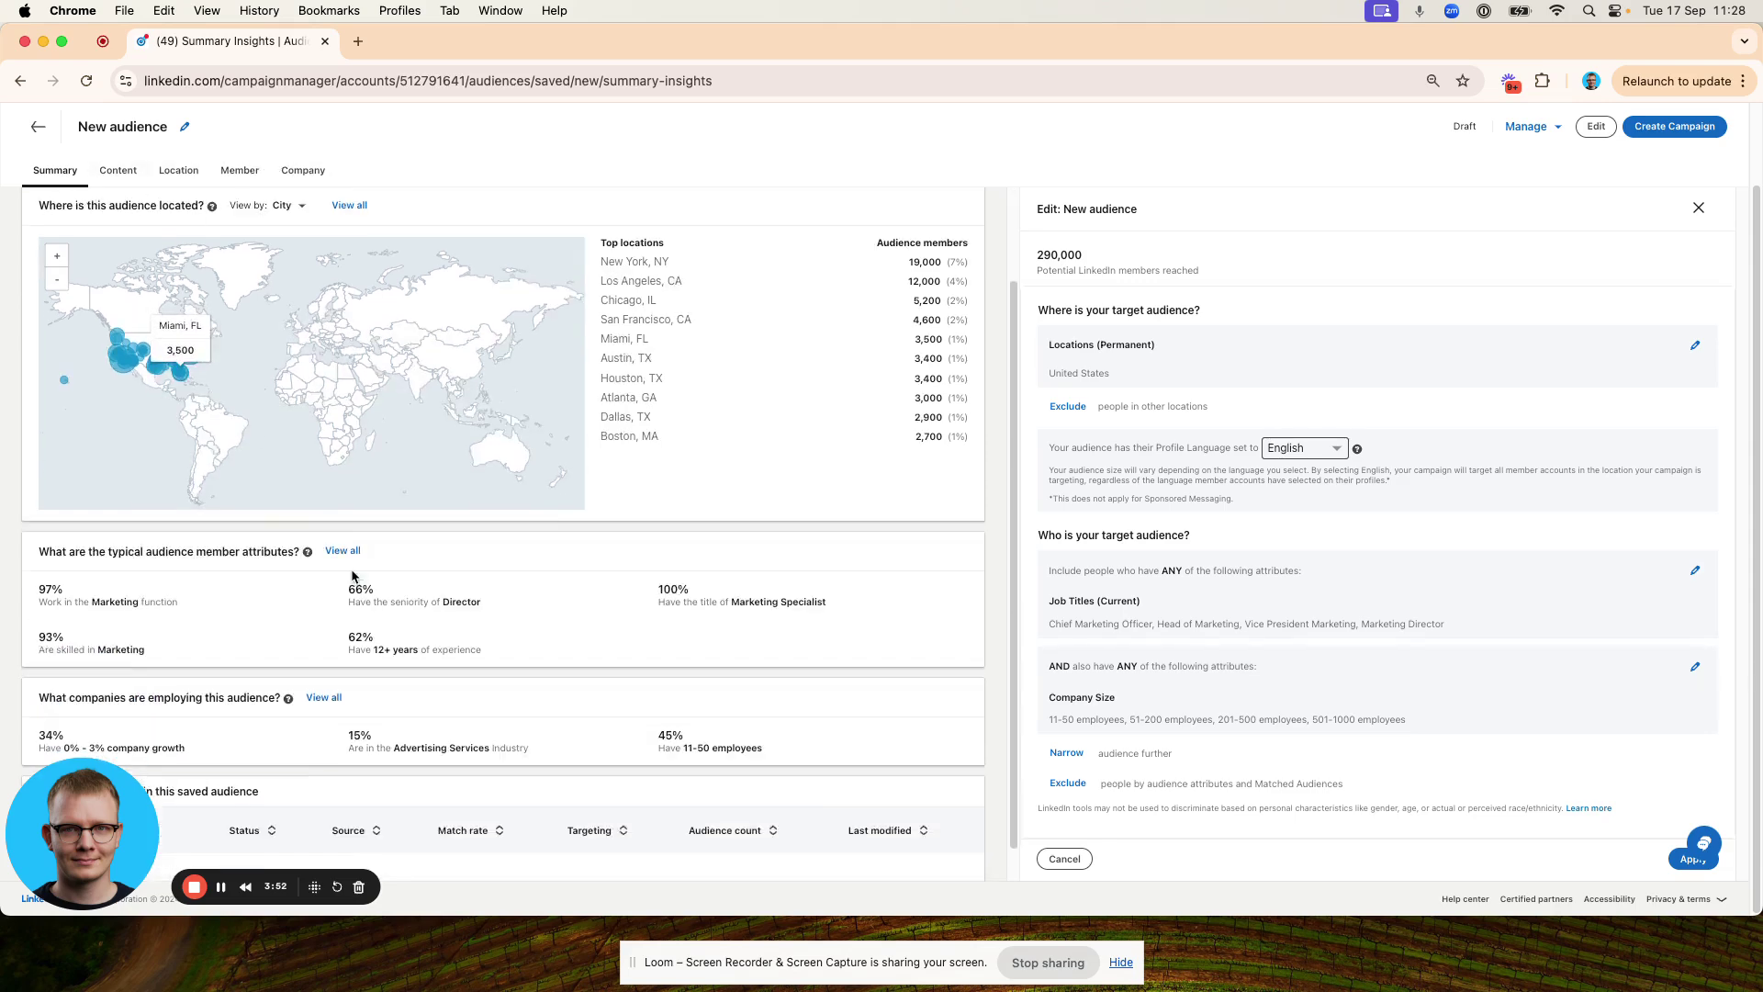
scroll(192, 294, "up", 3)
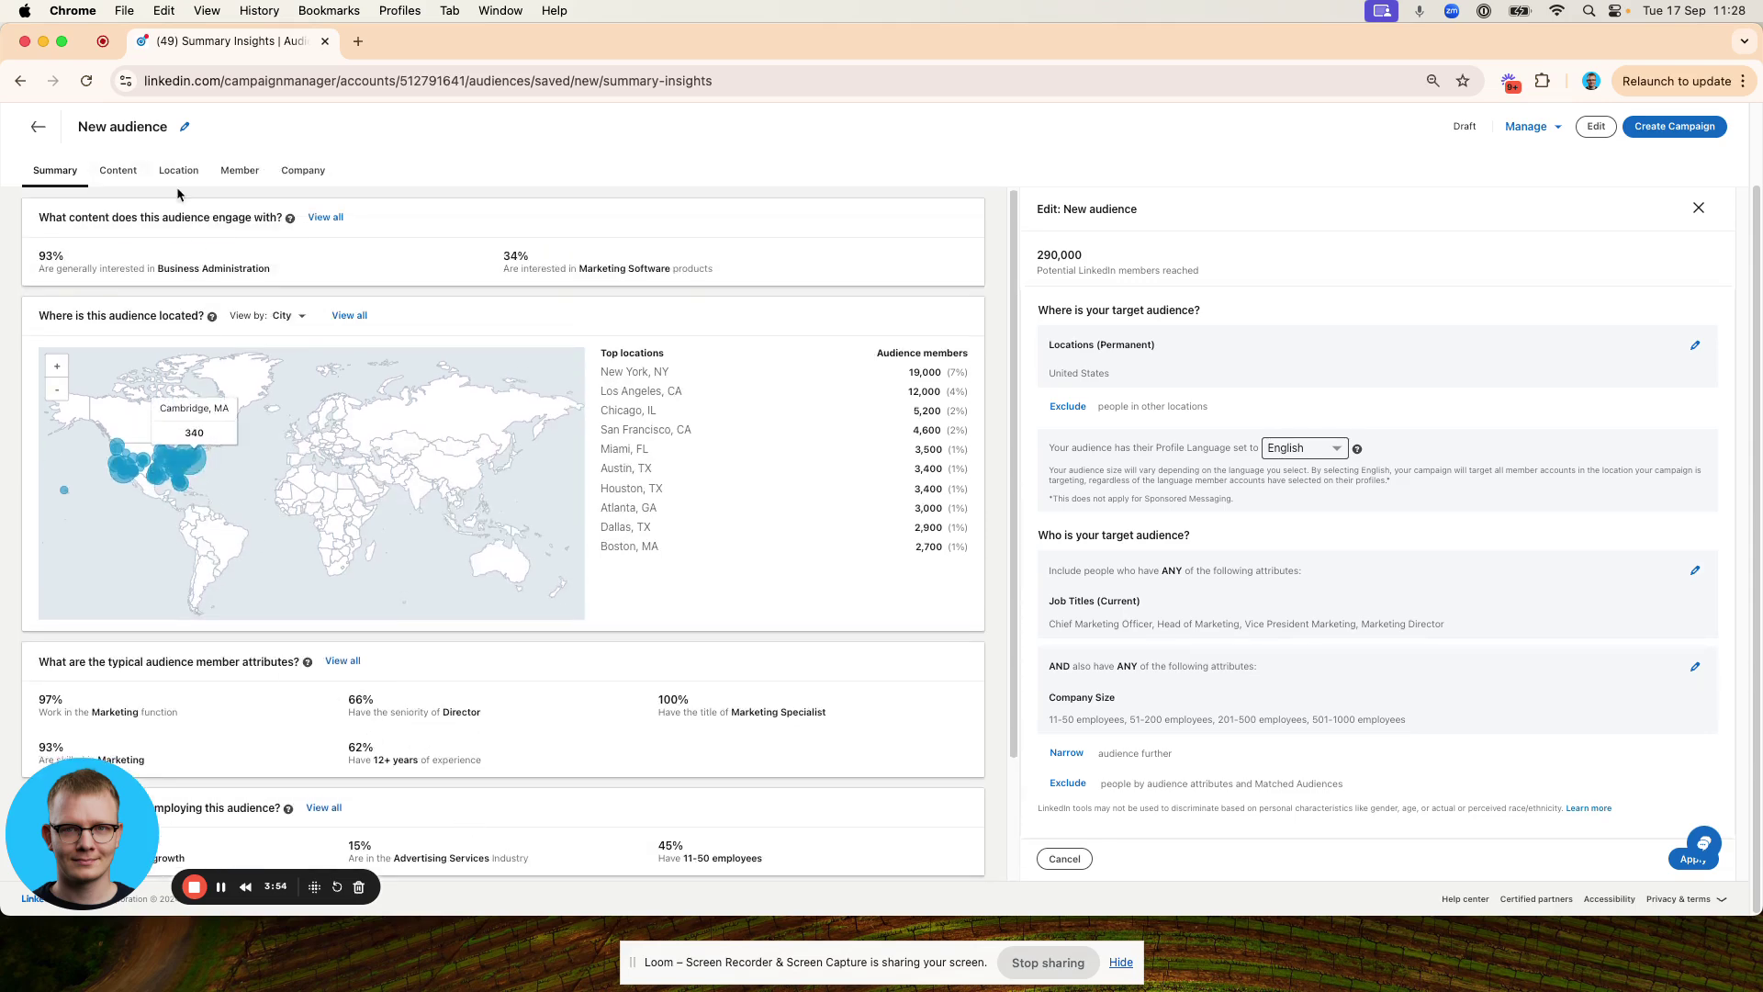
left_click(119, 173)
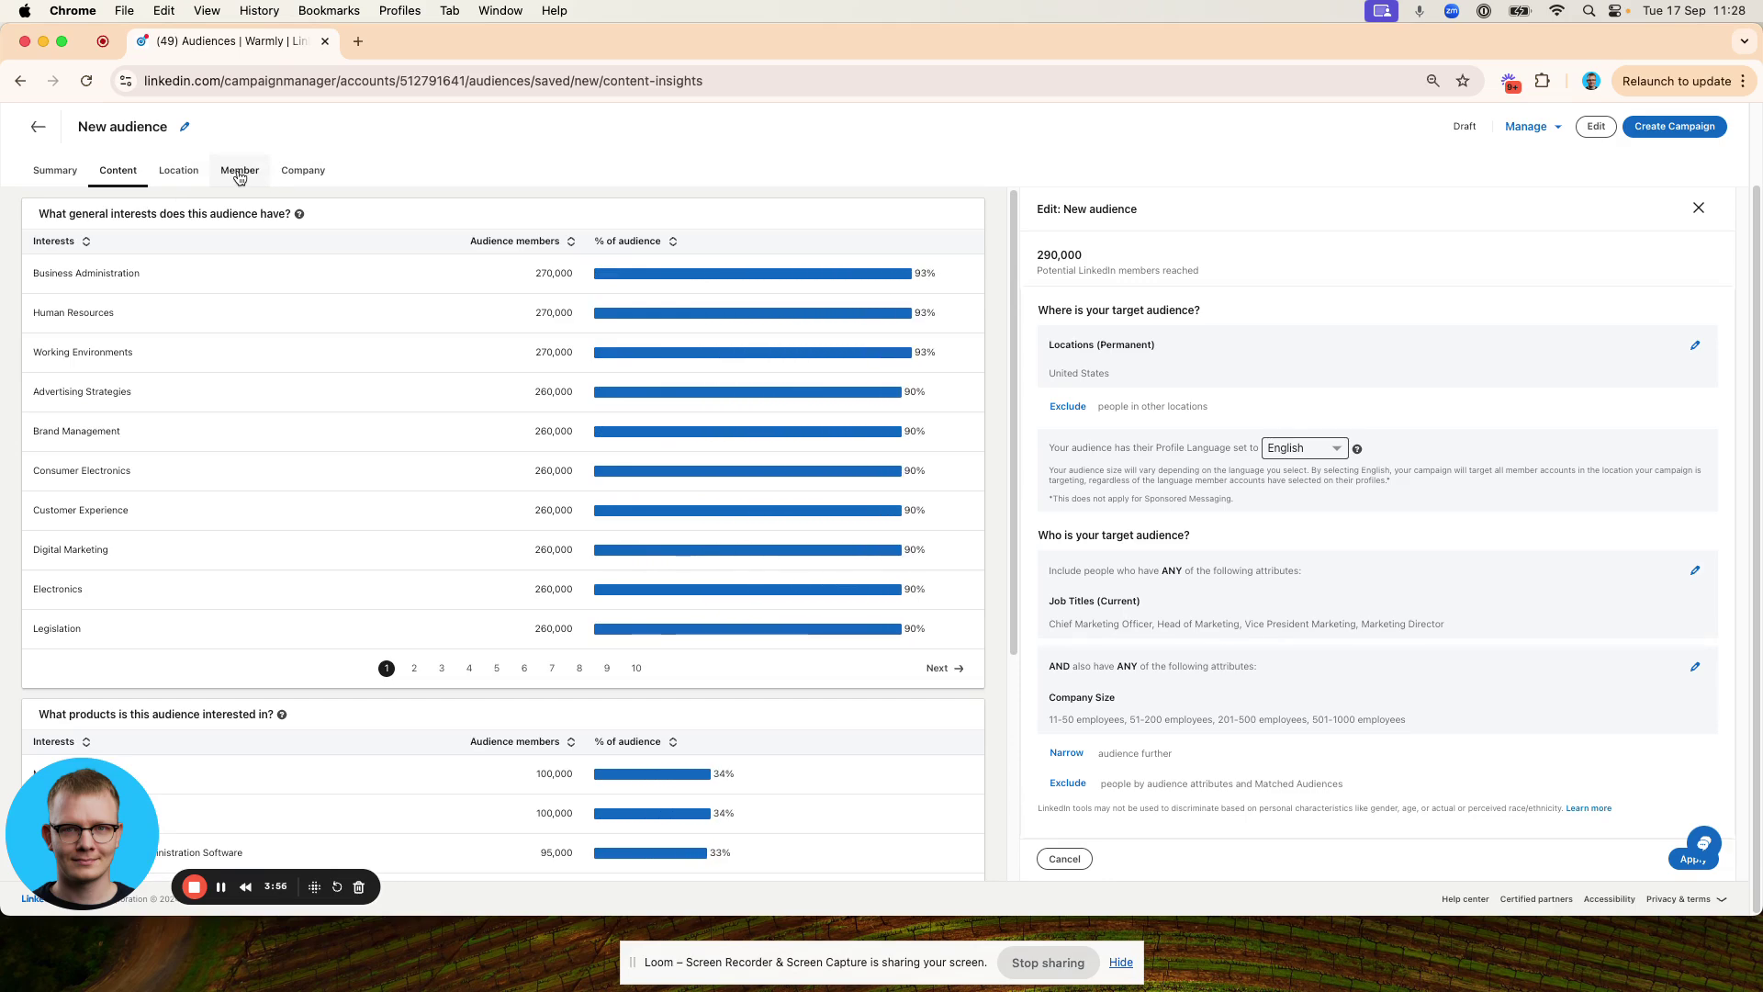
left_click(238, 173)
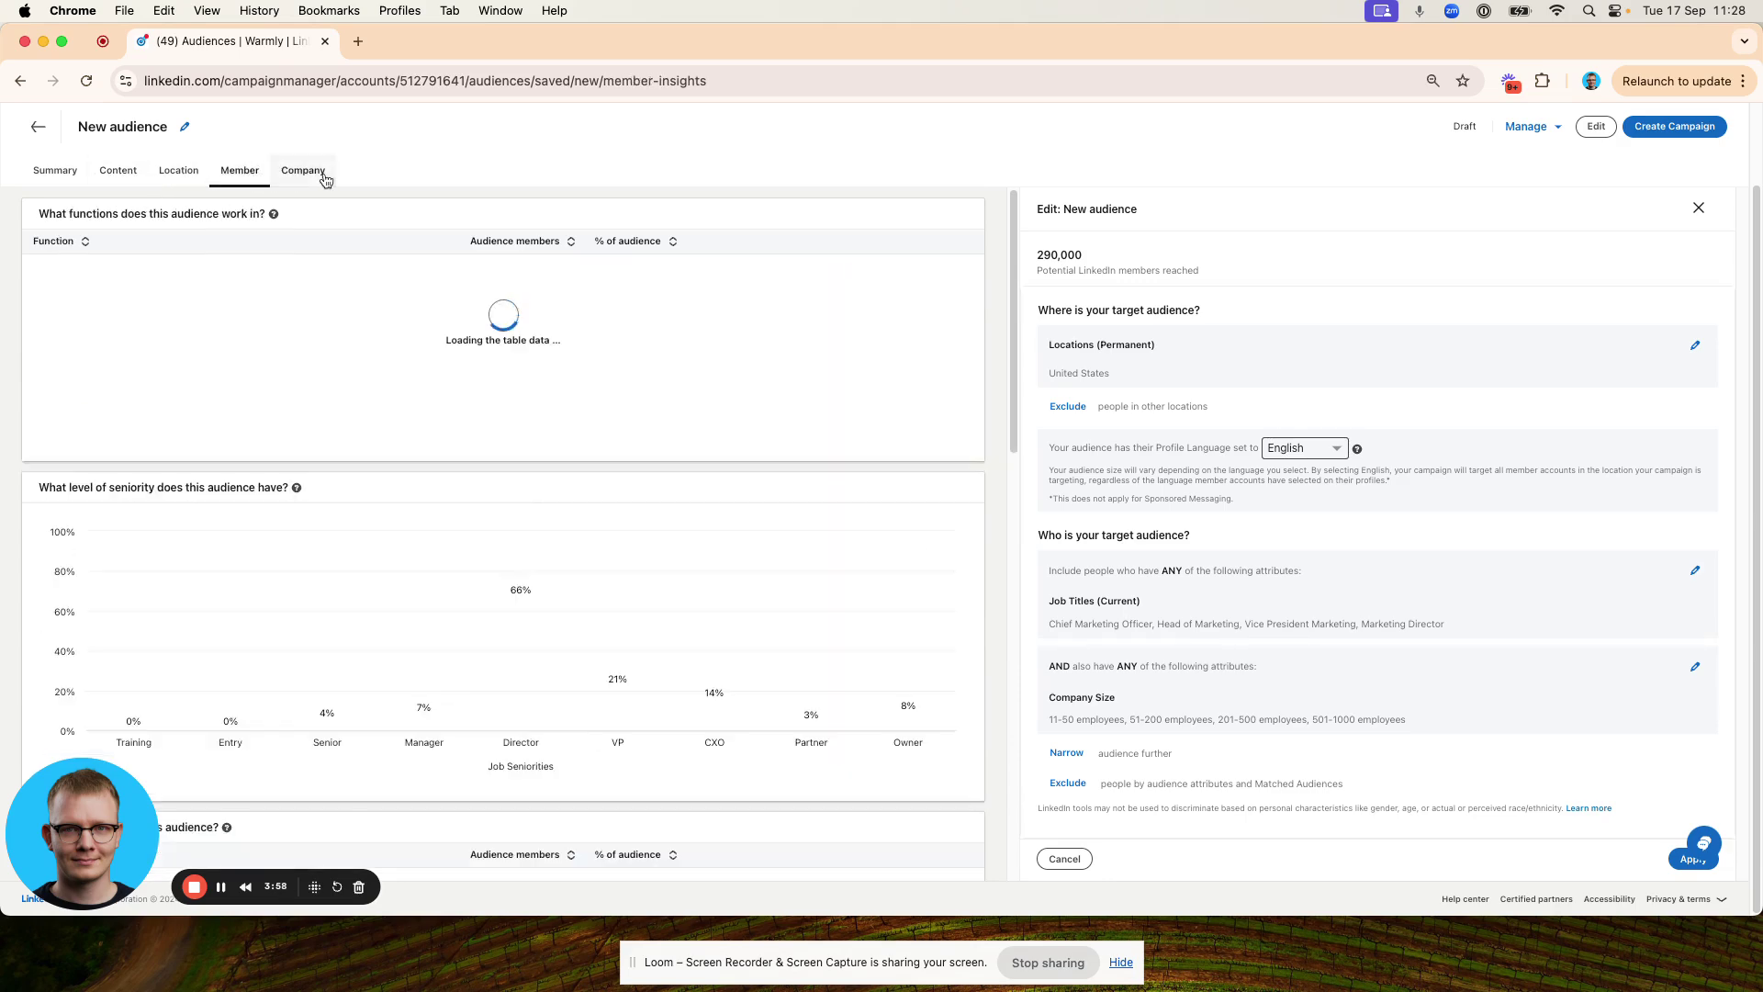
left_click(303, 172)
left_click(239, 172)
scroll(184, 441, "down", 3)
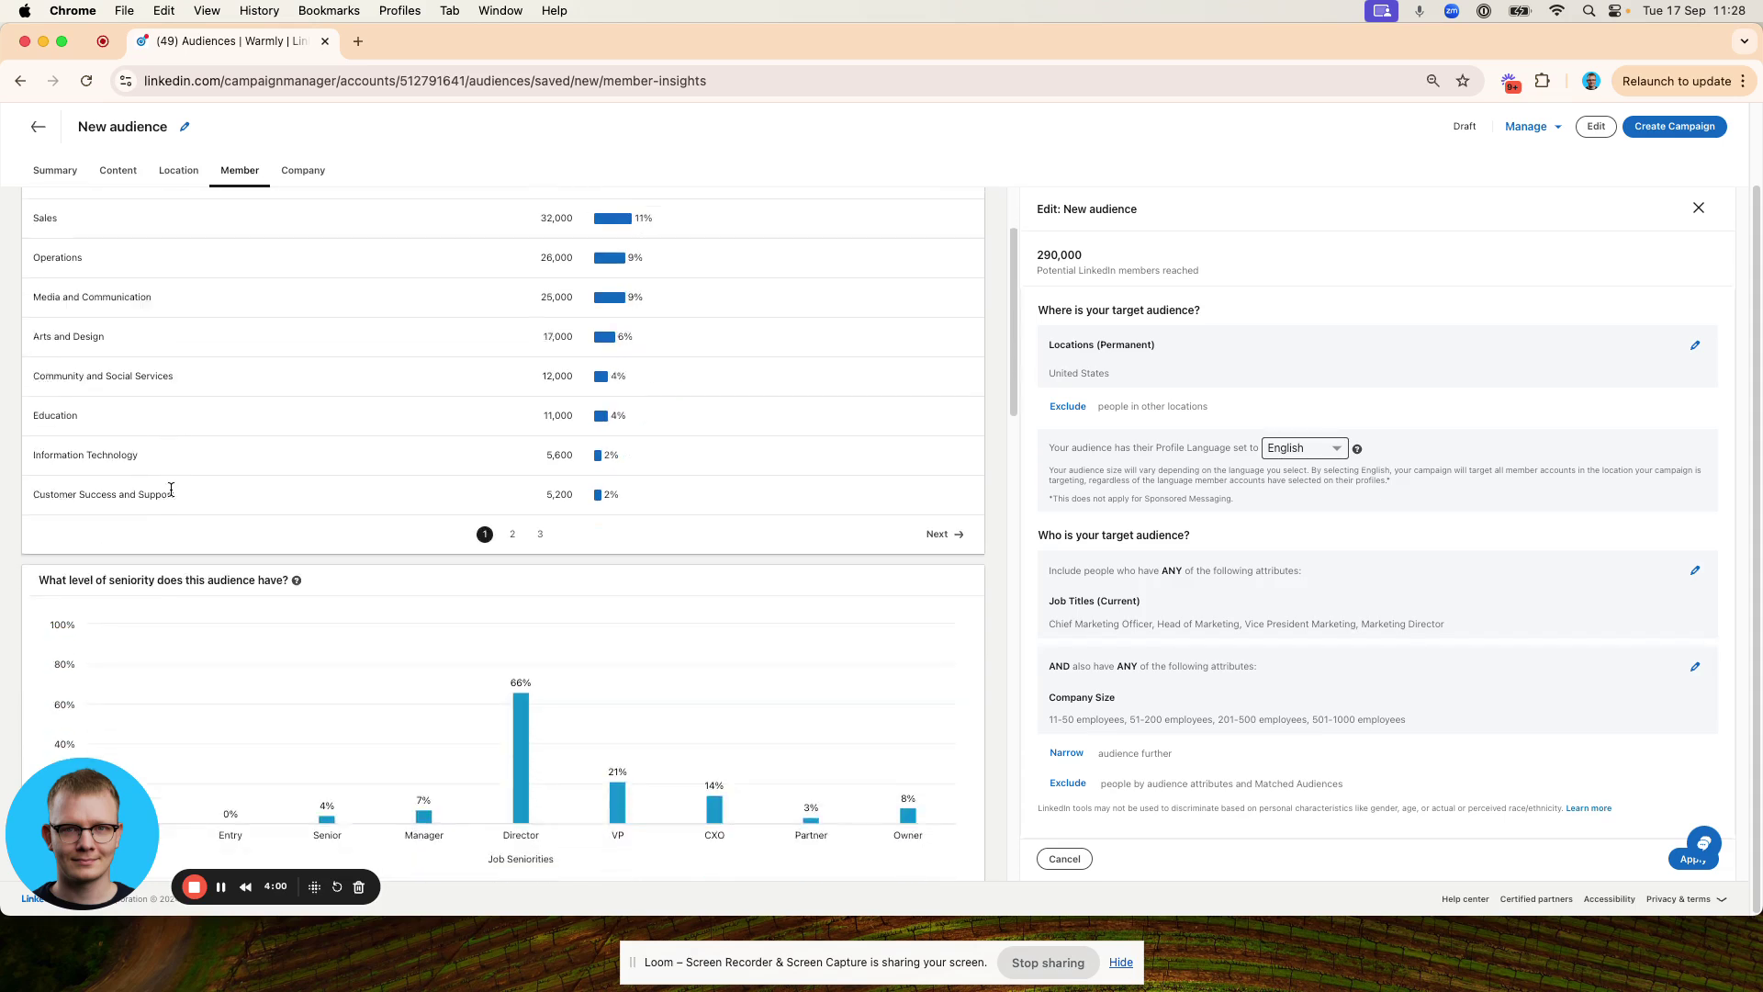
scroll(170, 489, "down", 1)
left_click_drag(74, 762, 75, 105)
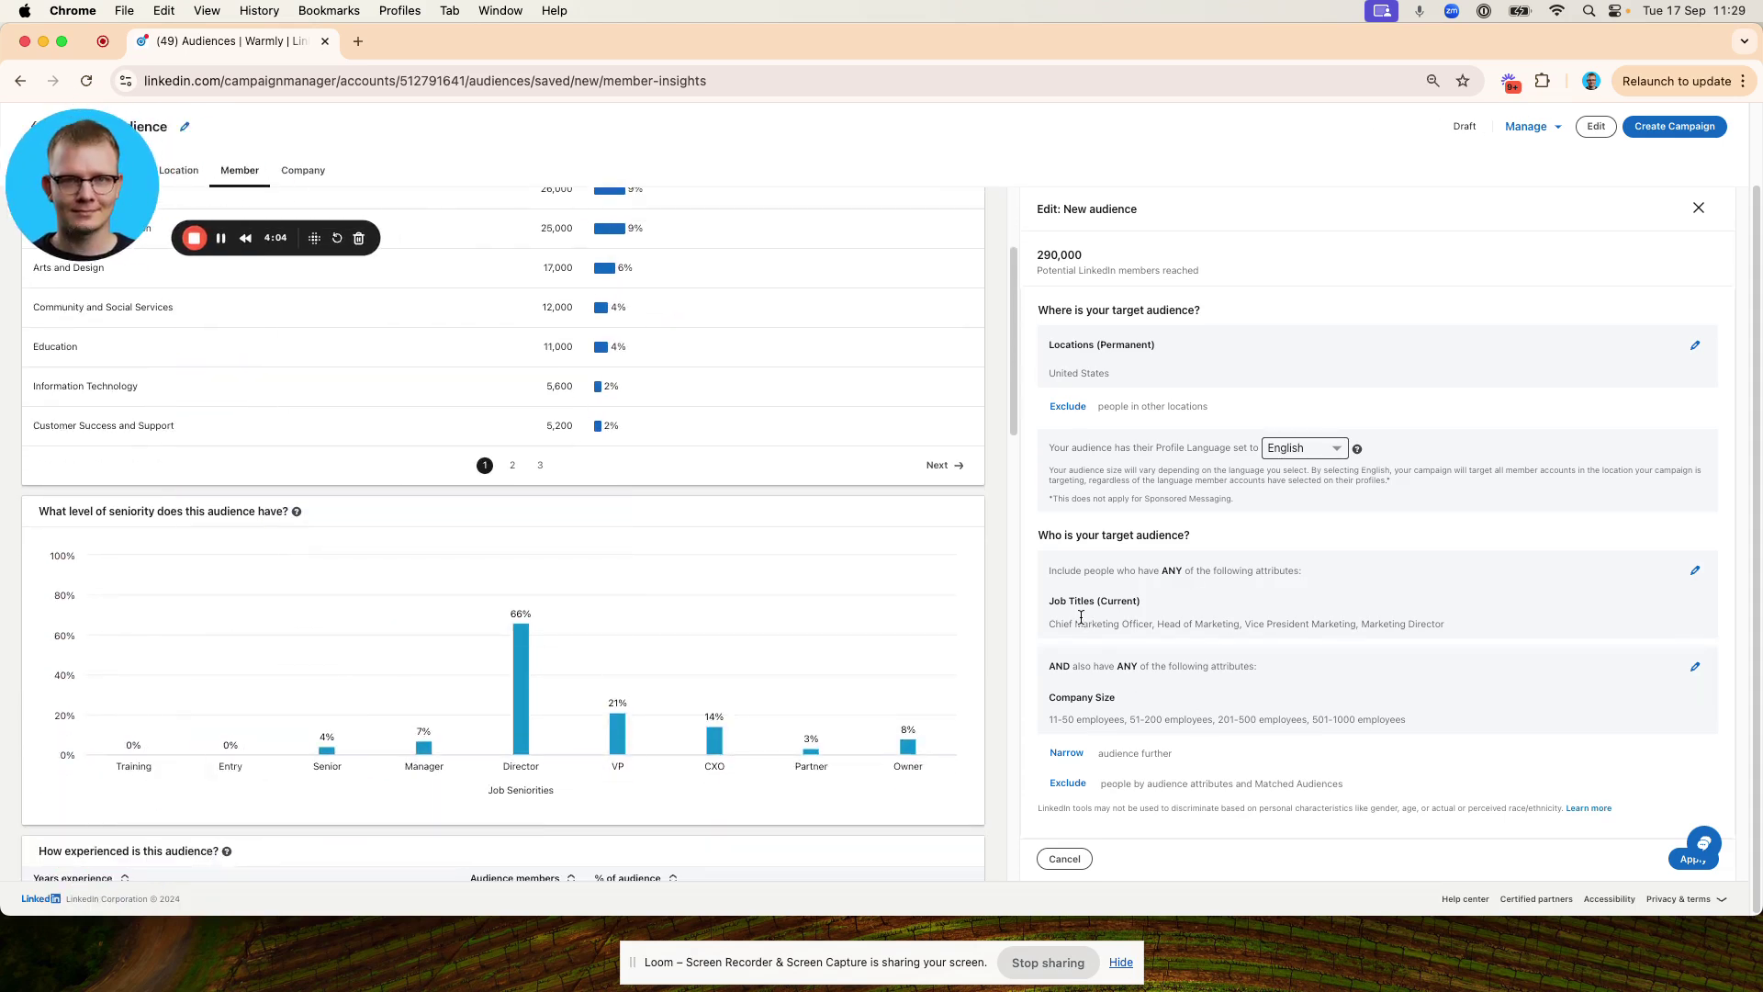
left_click_drag(1082, 622, 1184, 626)
left_click(1221, 626)
Look through the first three pages of job titles in the member insights for titles unrelated to marketing leadership.
scroll(283, 555, "down", 10)
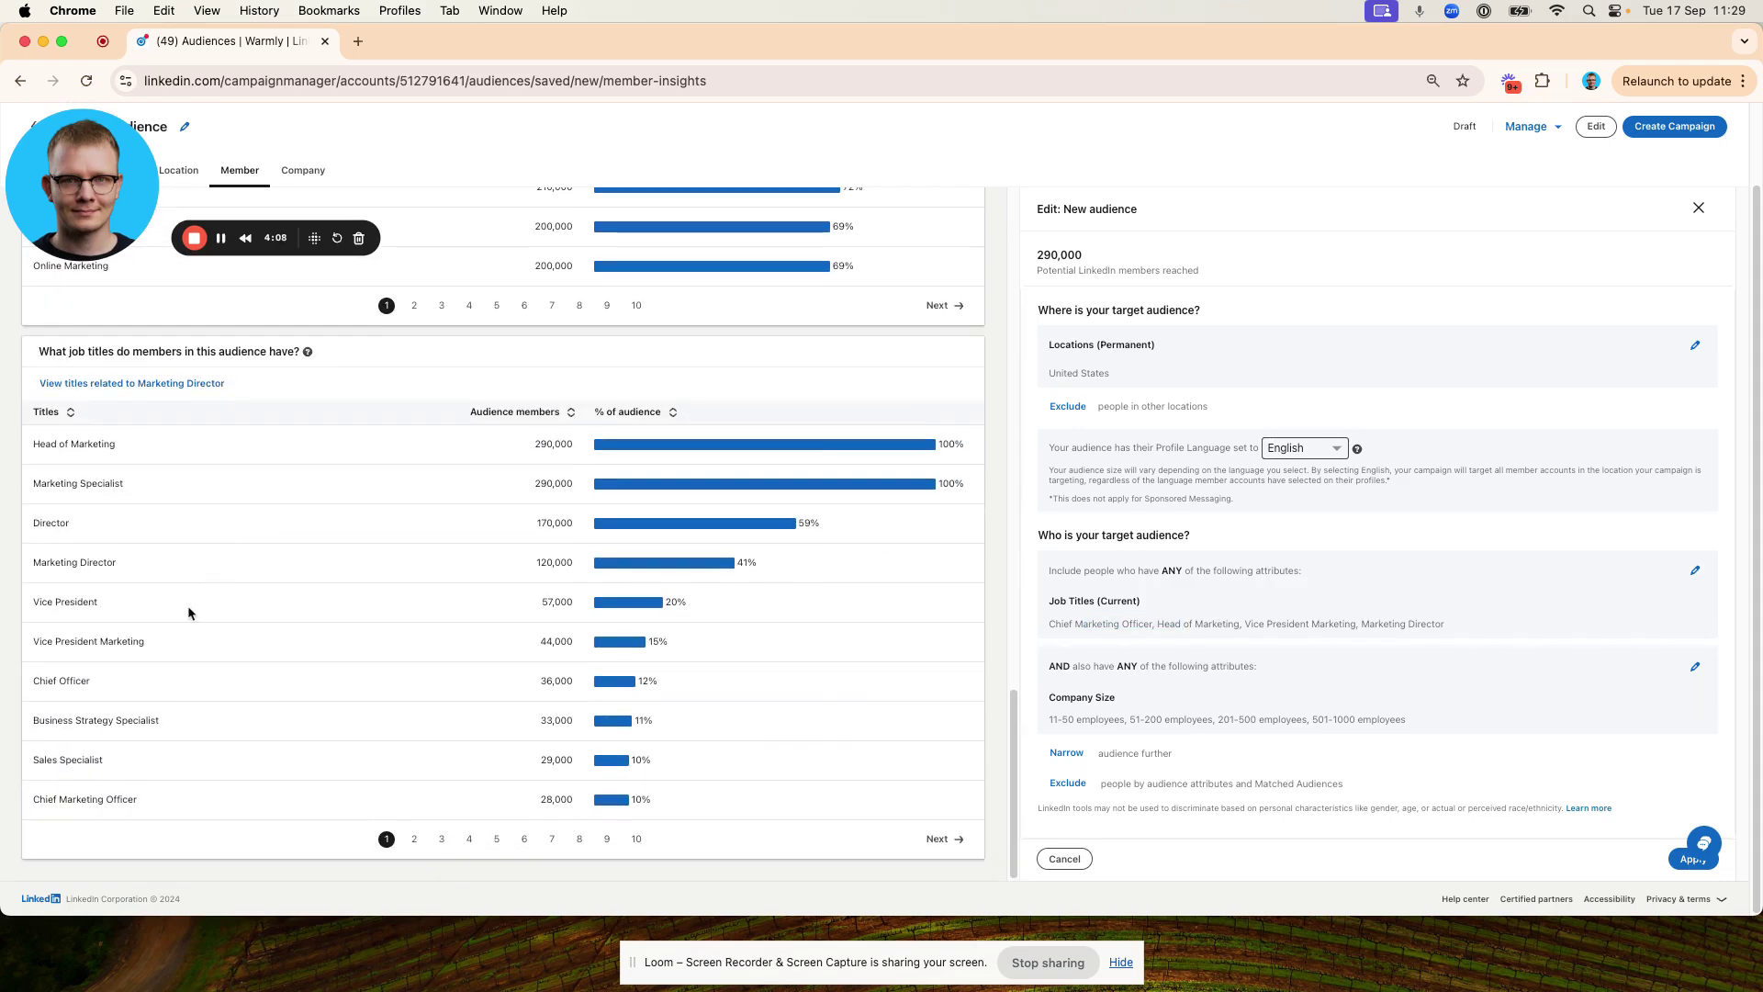
triple_click(62, 761)
left_click(414, 839)
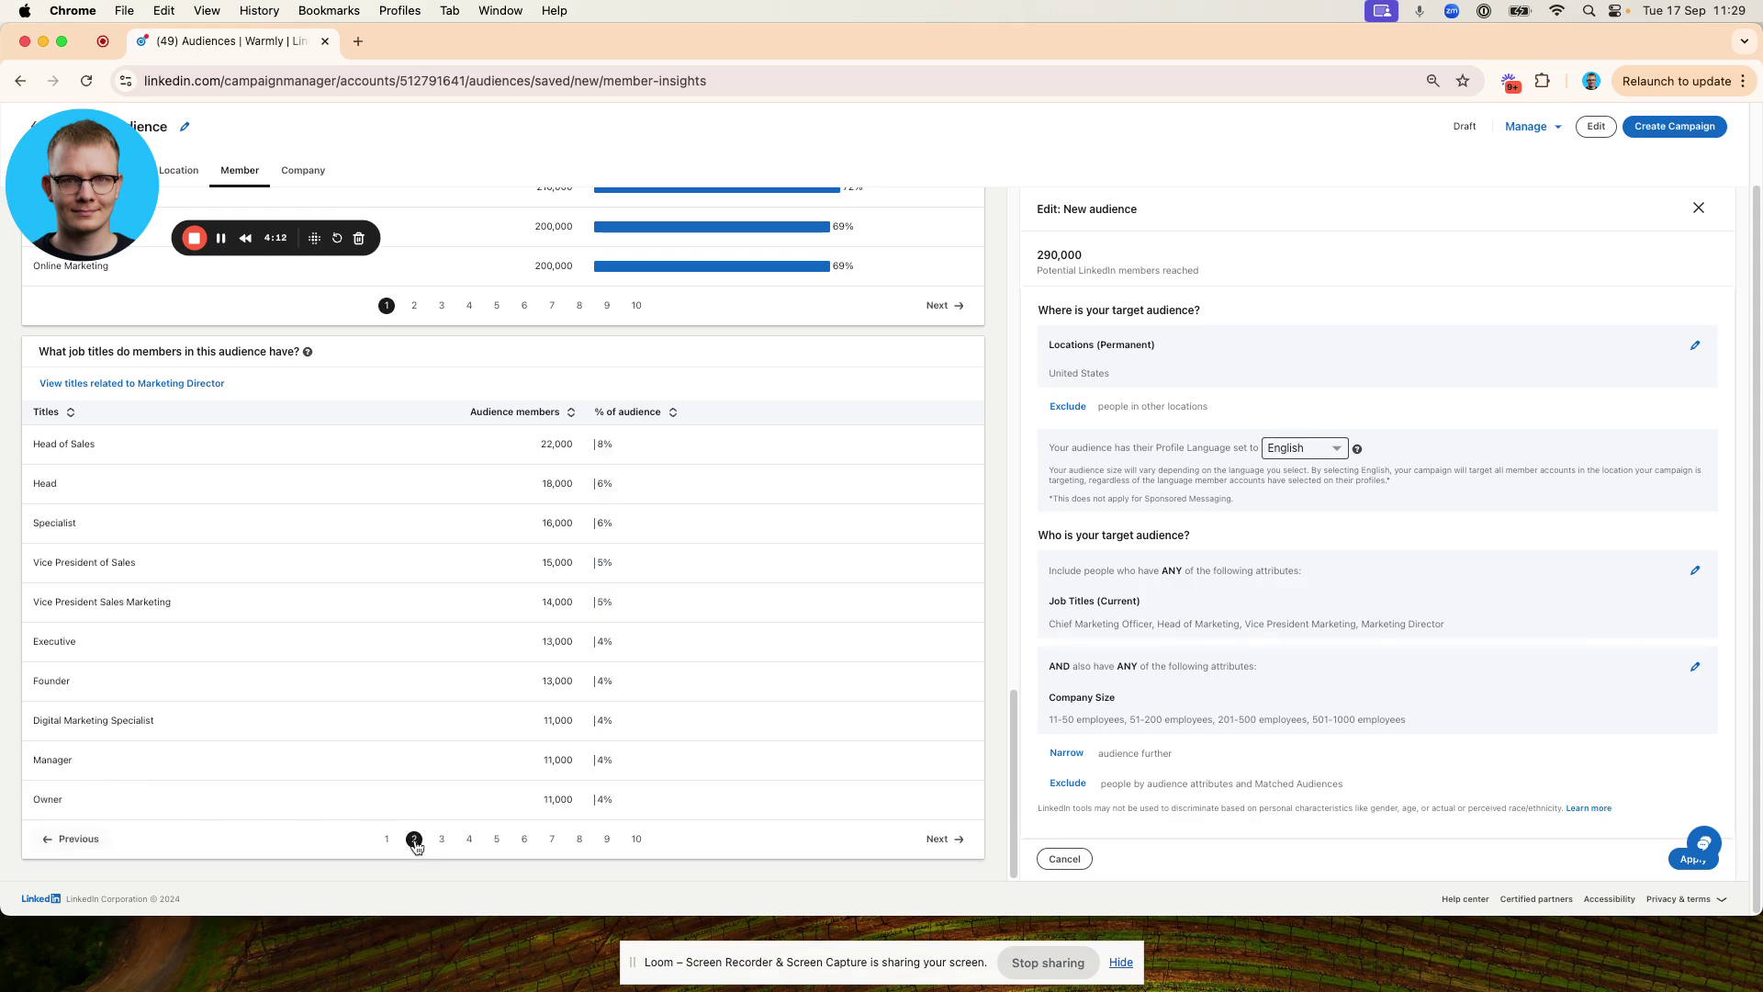
triple_click(49, 716)
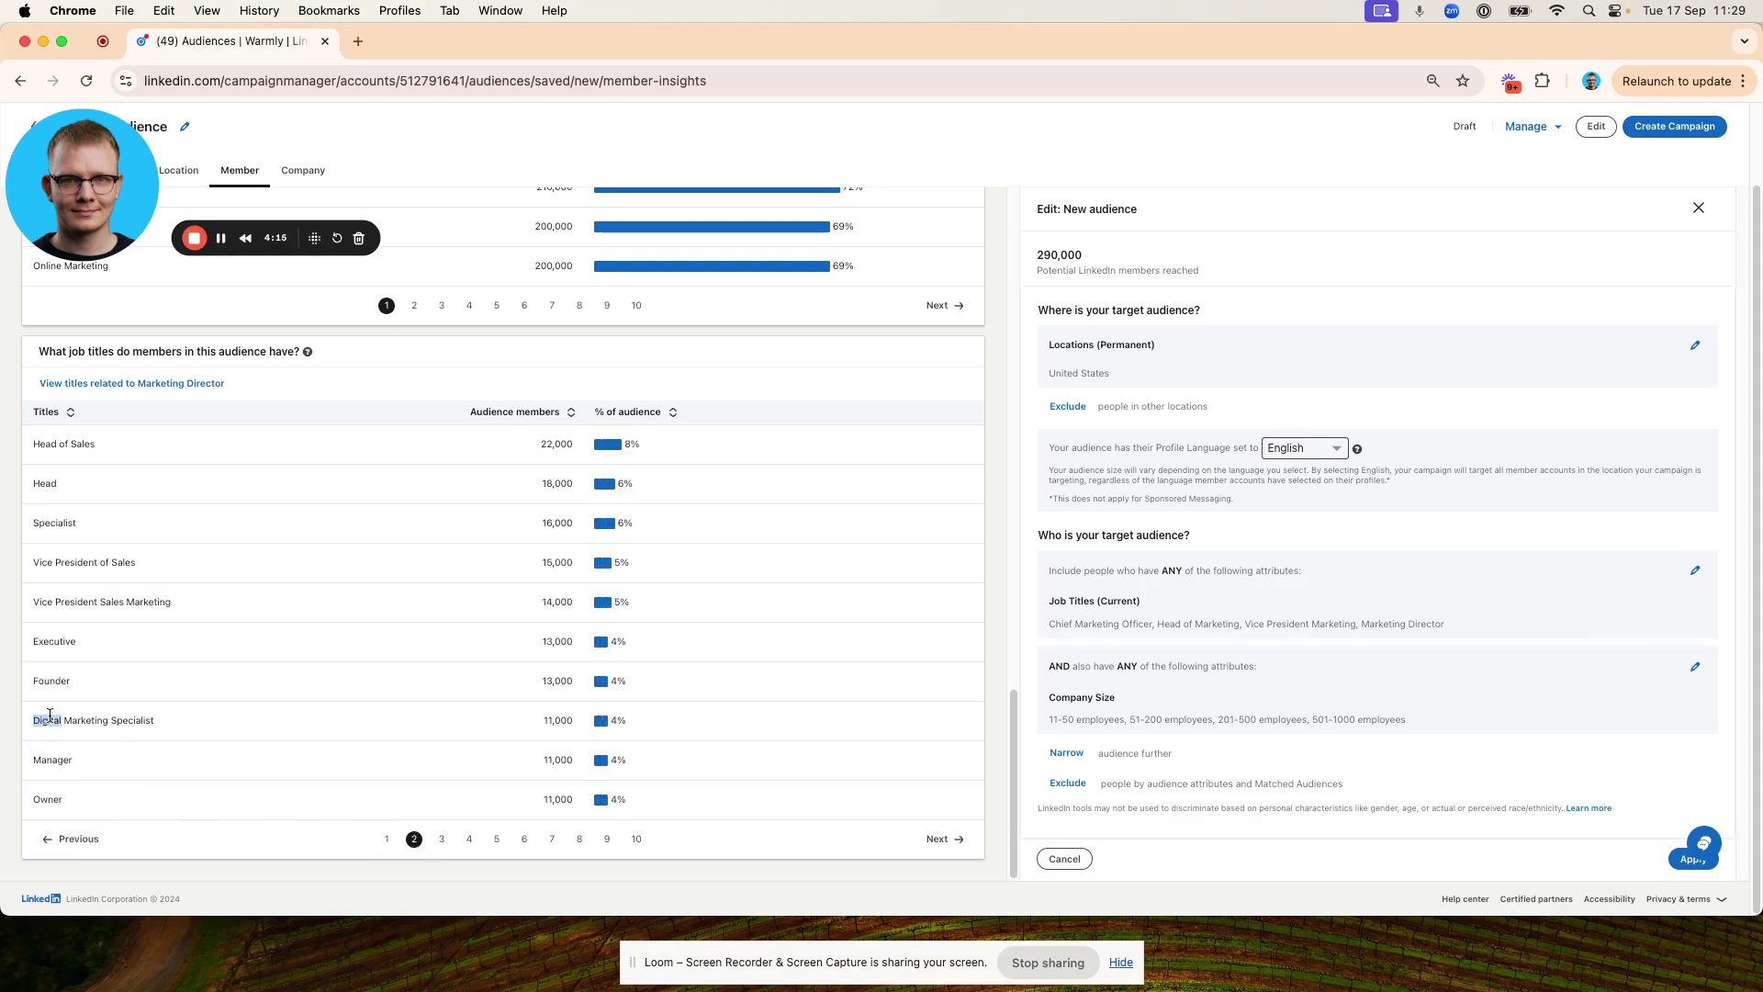
left_click(442, 839)
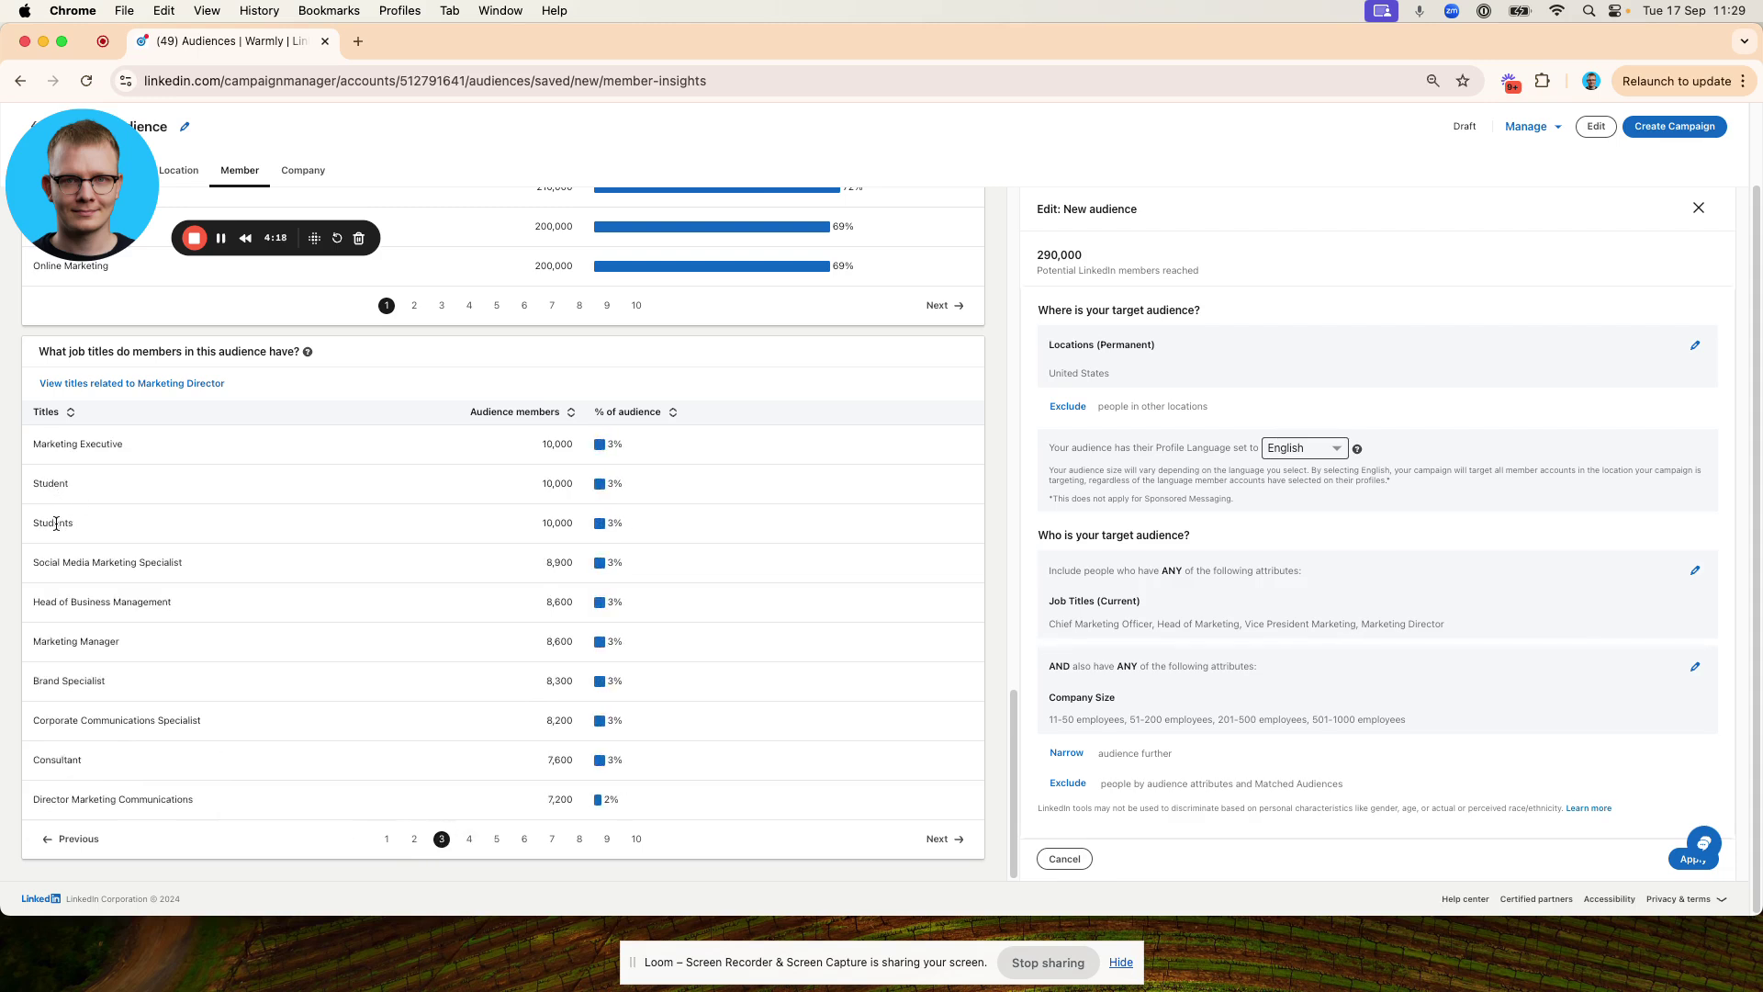
triple_click(120, 561)
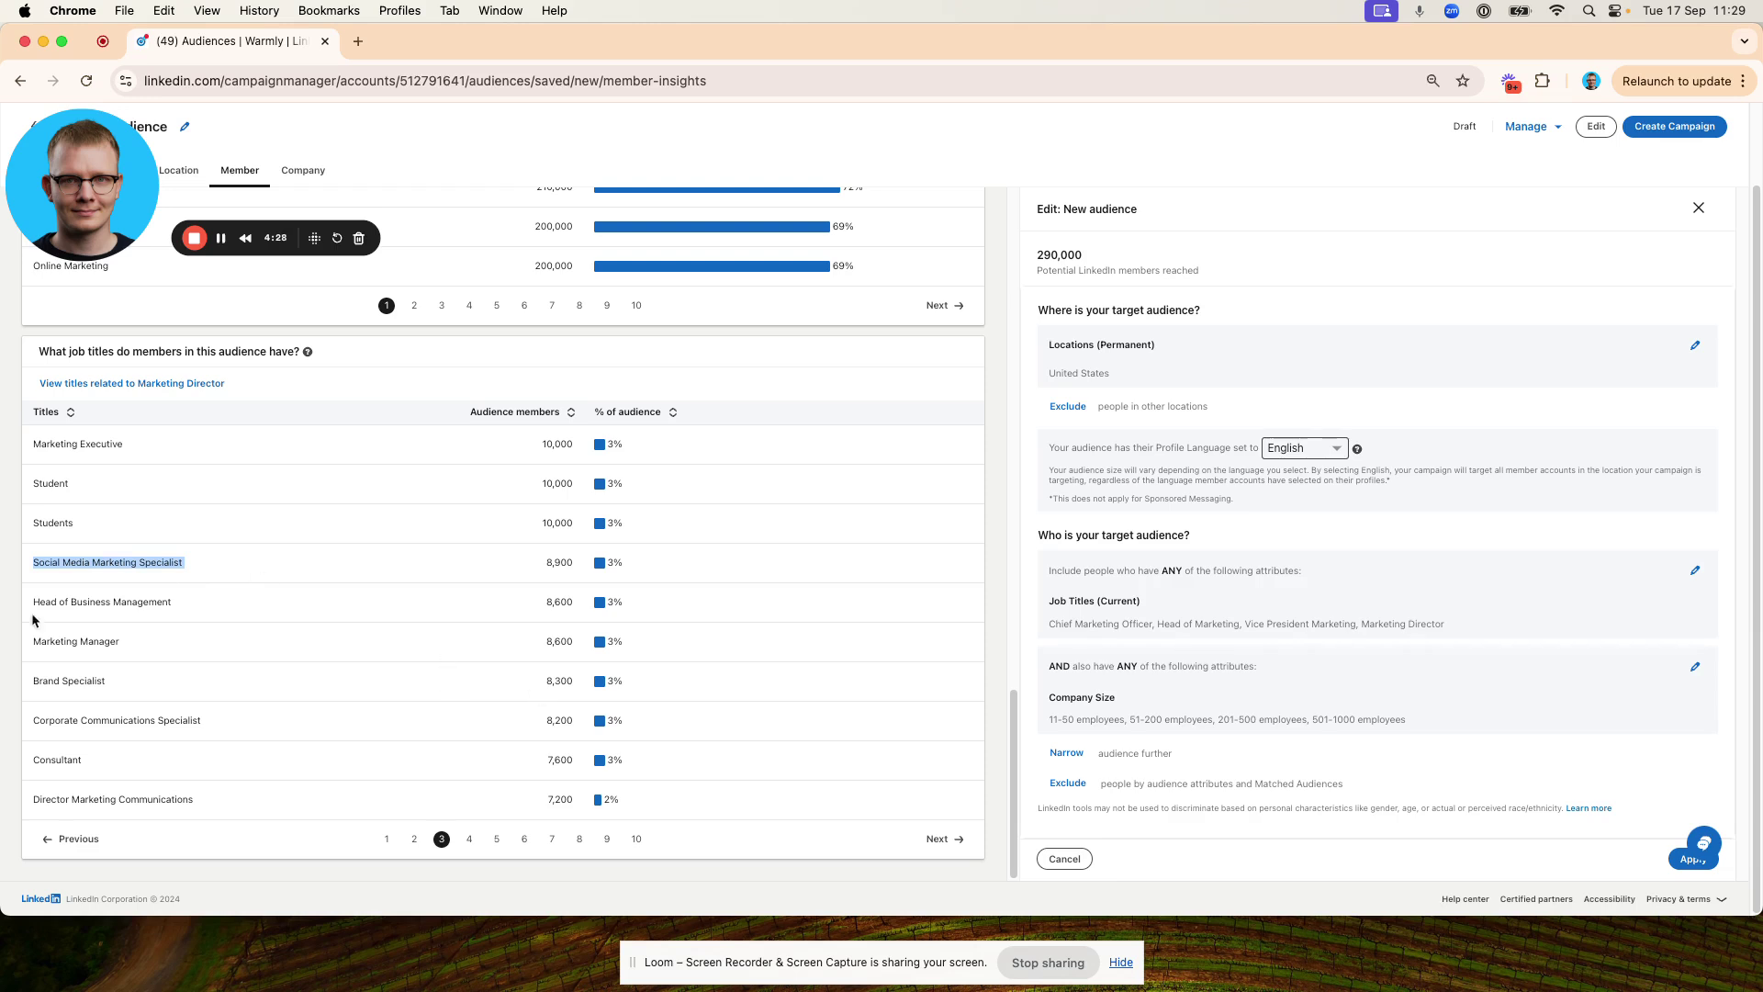
Start an exclusion for the audience based on the Job Titles attribute under Job Experience.
left_click(1068, 782)
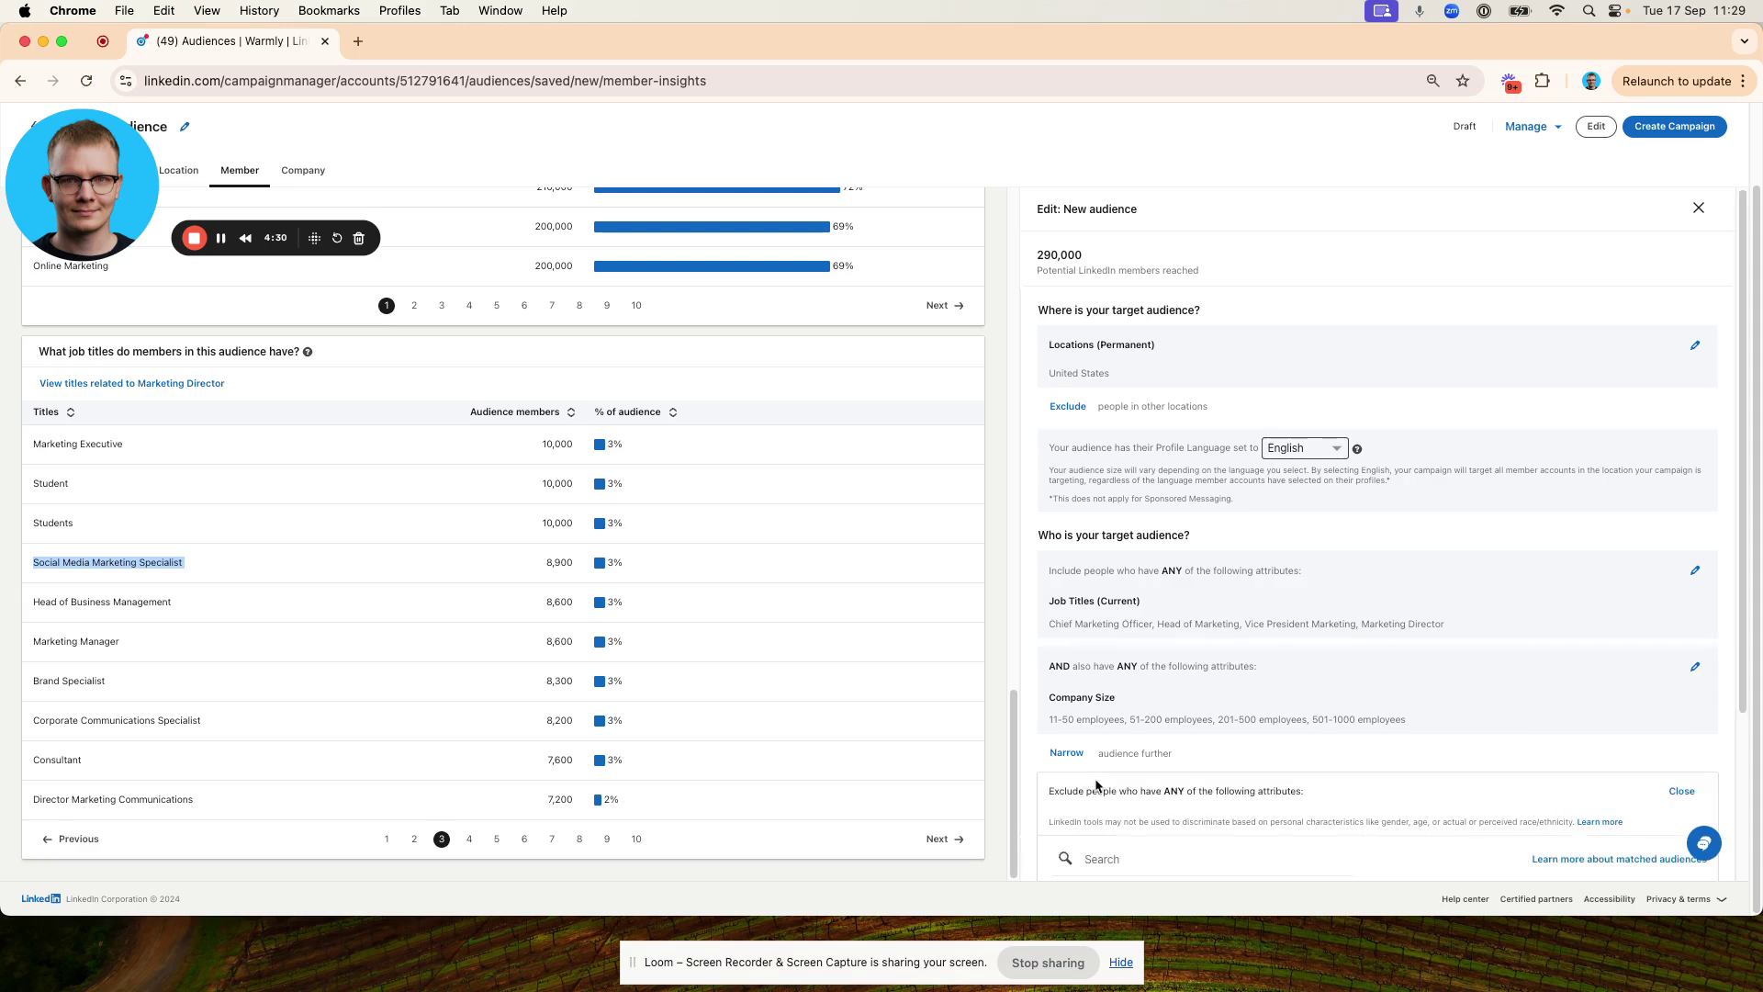
scroll(1104, 752, "down", 3)
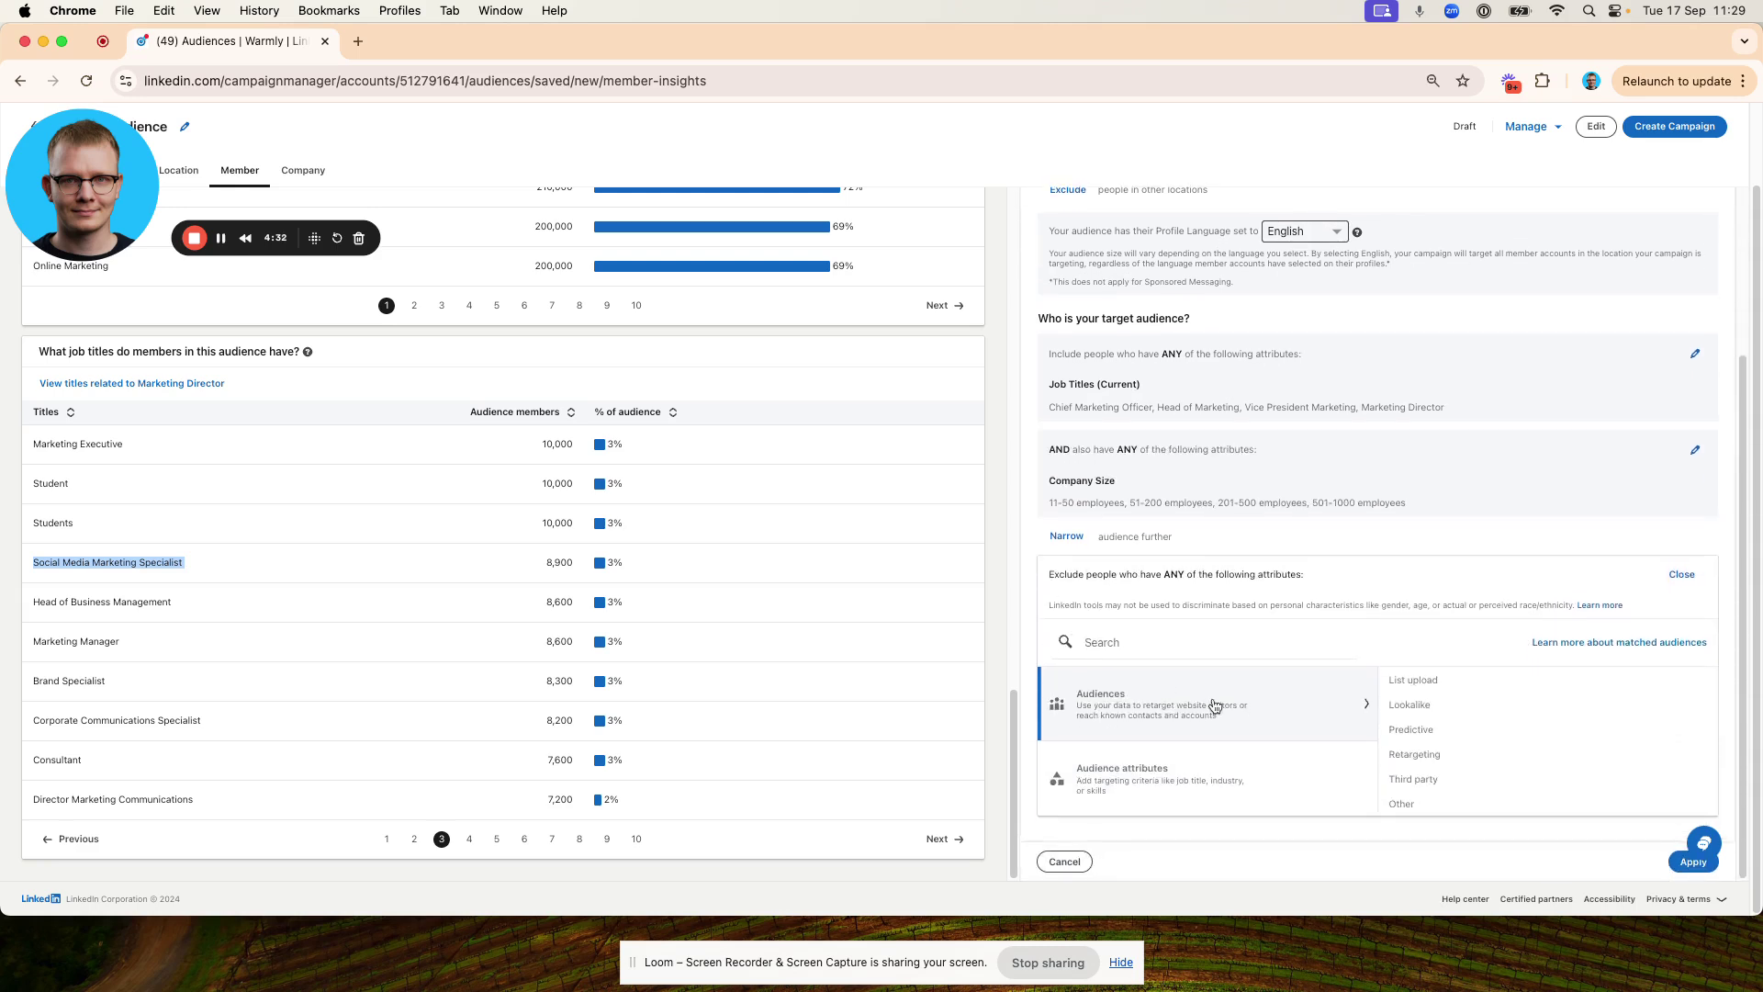
left_click(1164, 782)
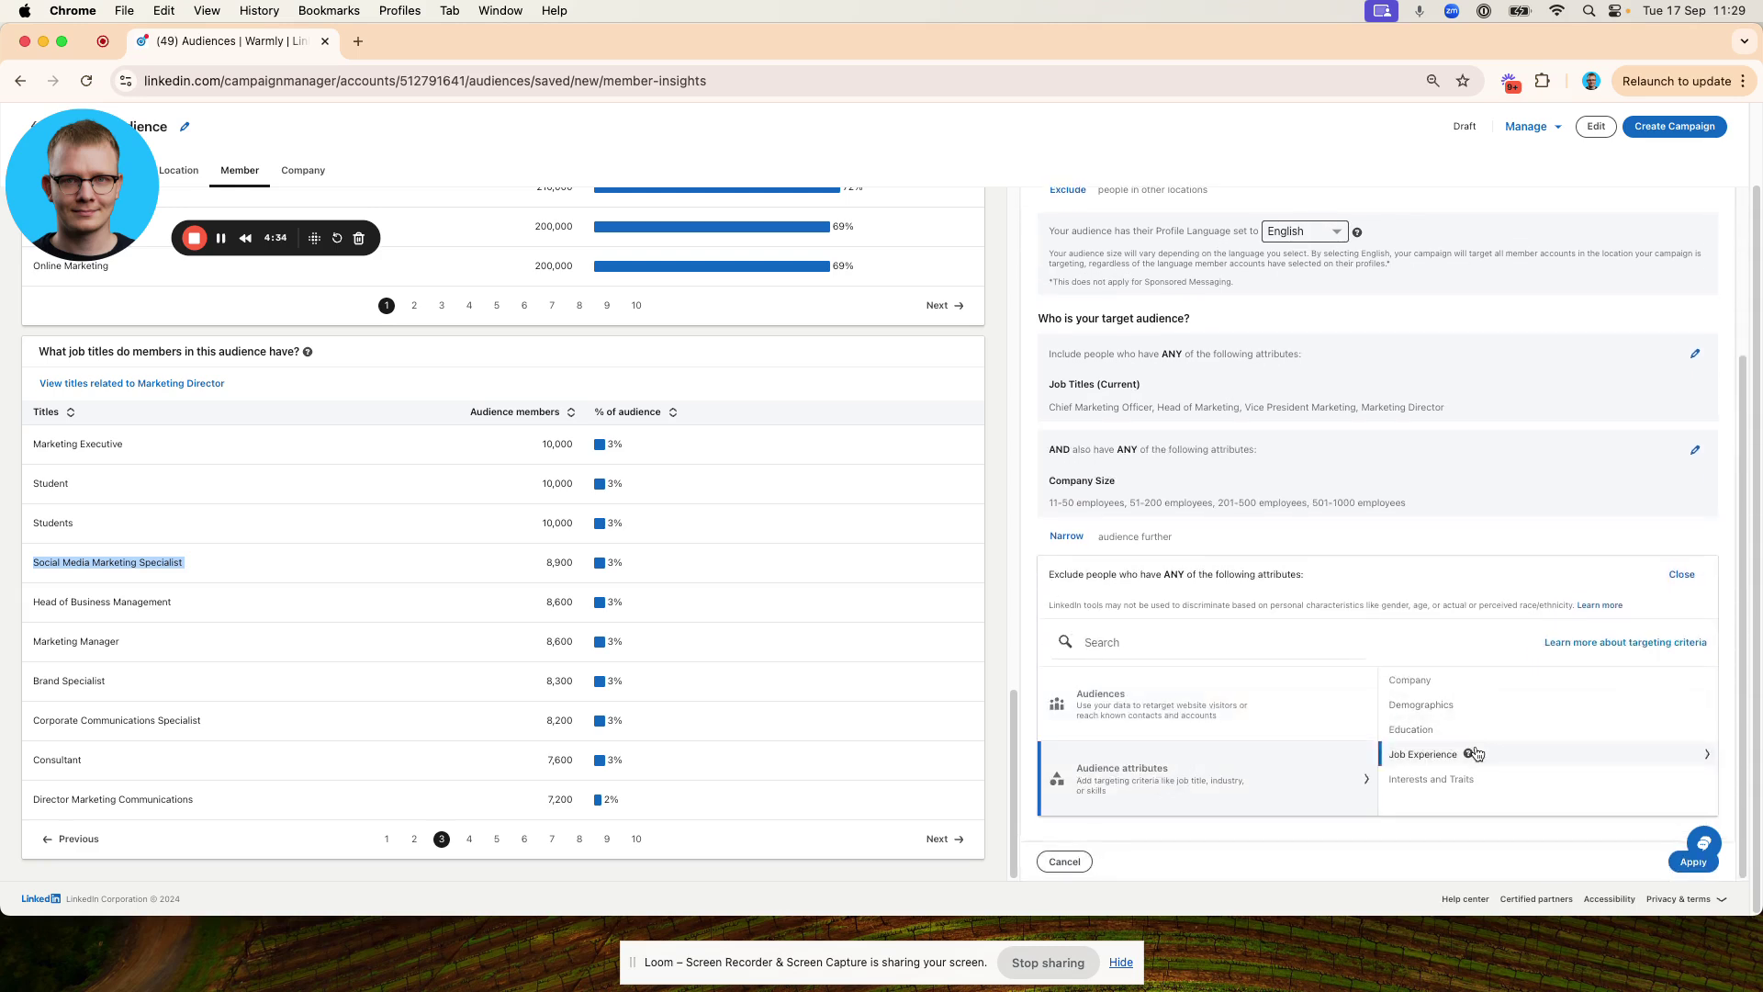
left_click(1460, 753)
left_click(1515, 734)
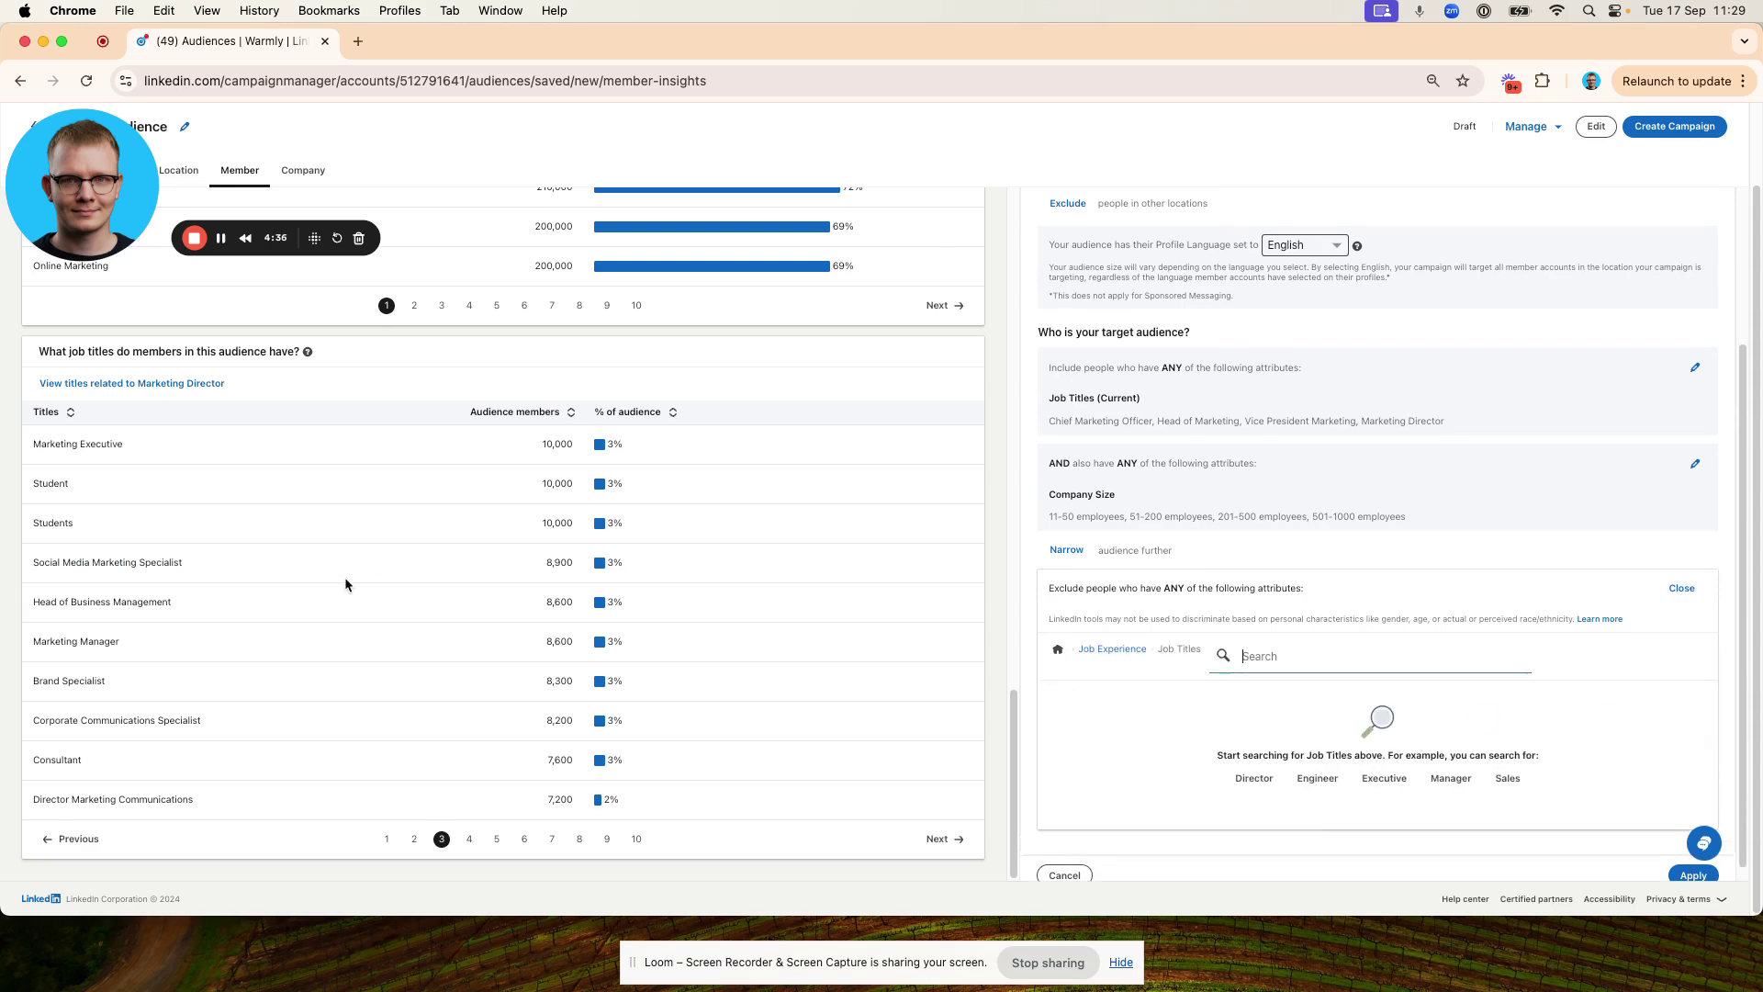
Copy Business Strategy Specialist from the first page of insight job titles and exclude it from the audience.
left_click(387, 840)
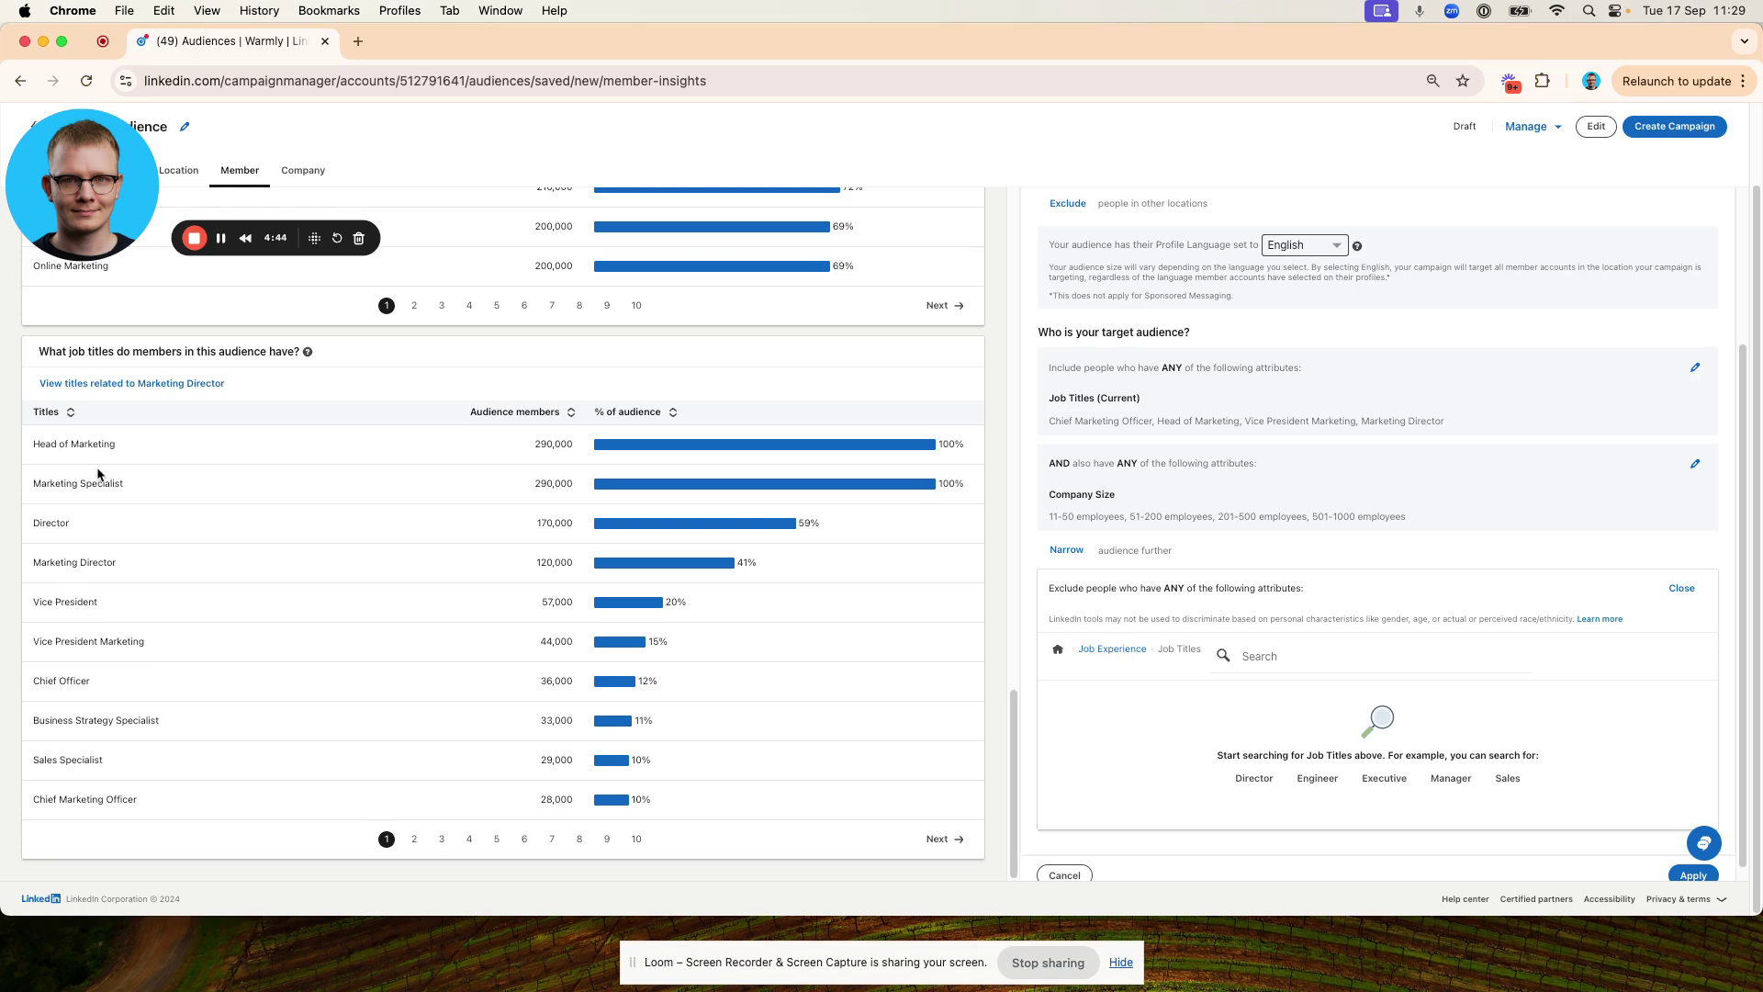
triple_click(76, 724)
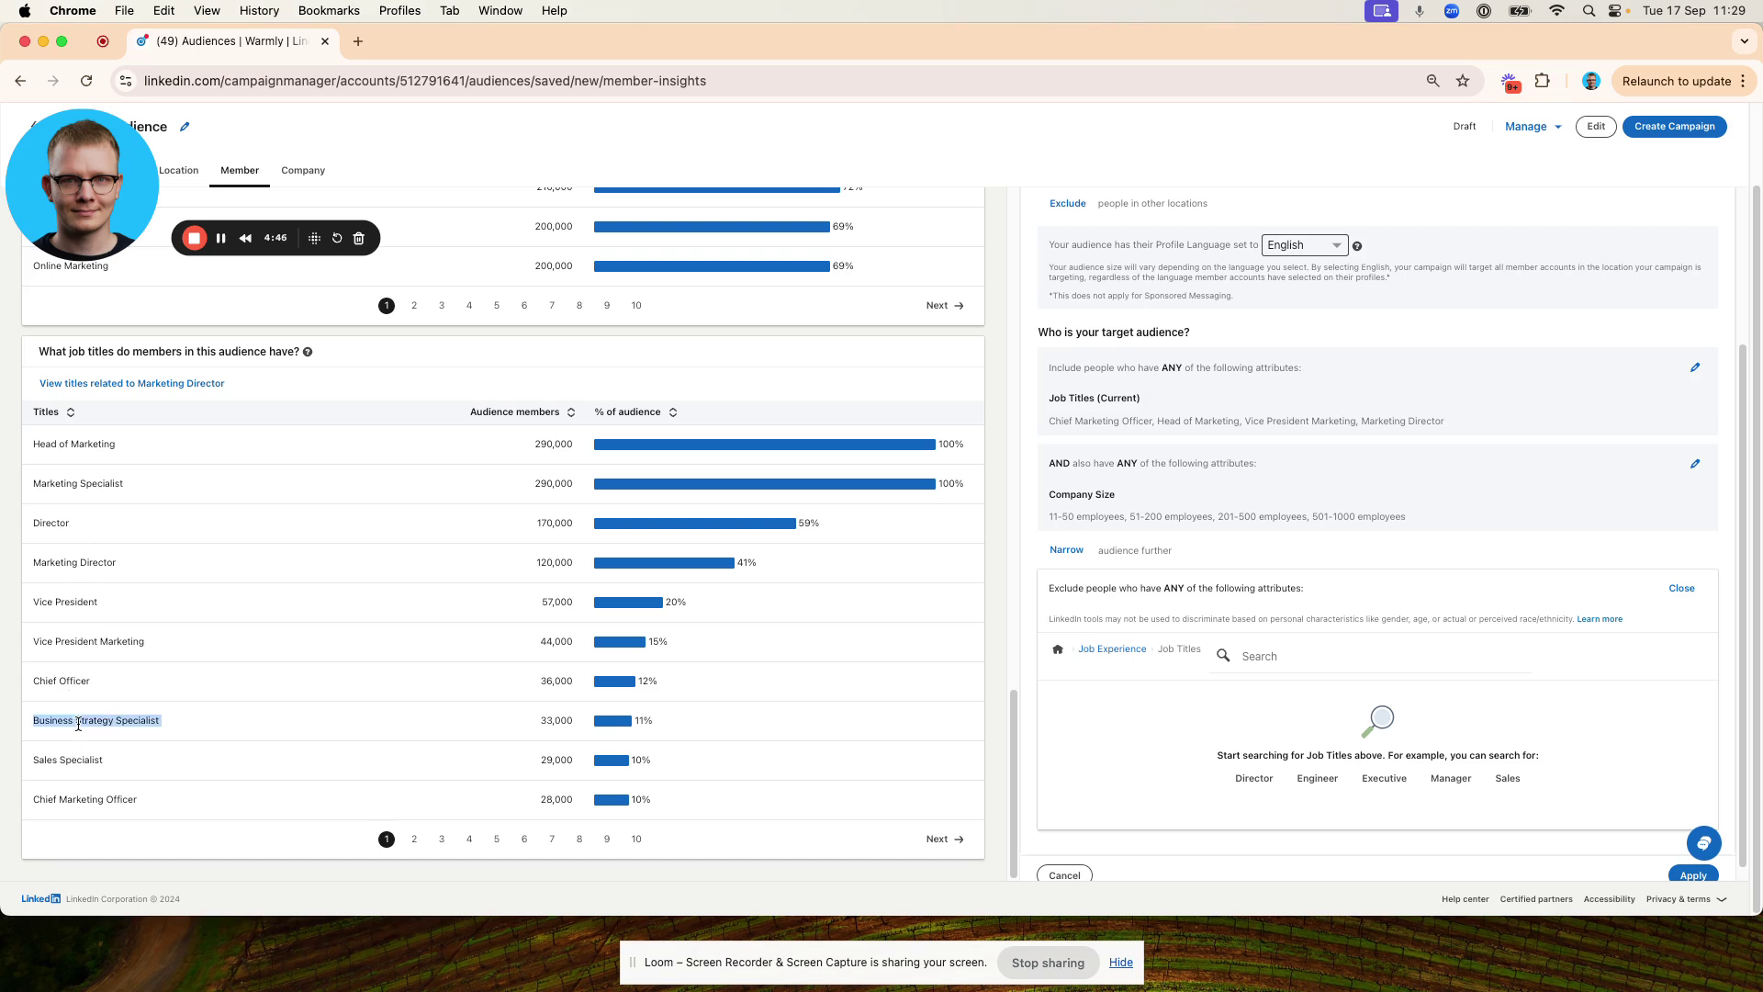
key("super+c")
left_click(1286, 655)
key("super+v")
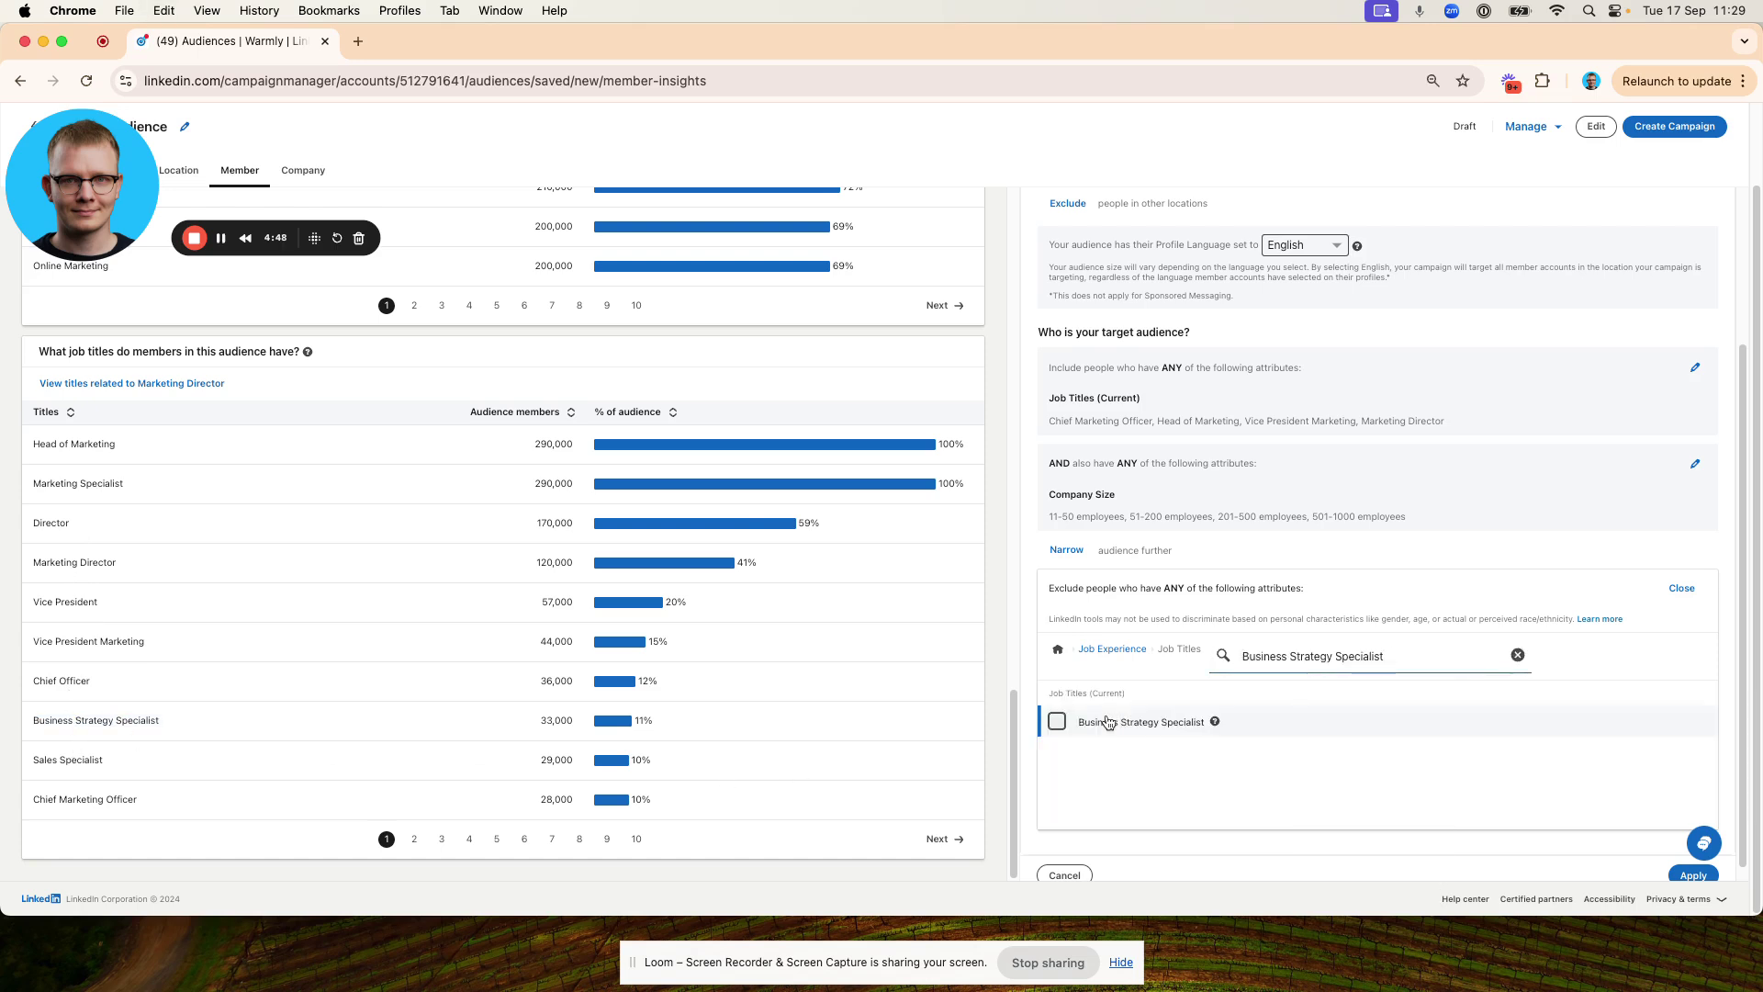
left_click(1057, 610)
Copy Sales Specialist from the insights table and add it to the excluded job titles.
triple_click(50, 761)
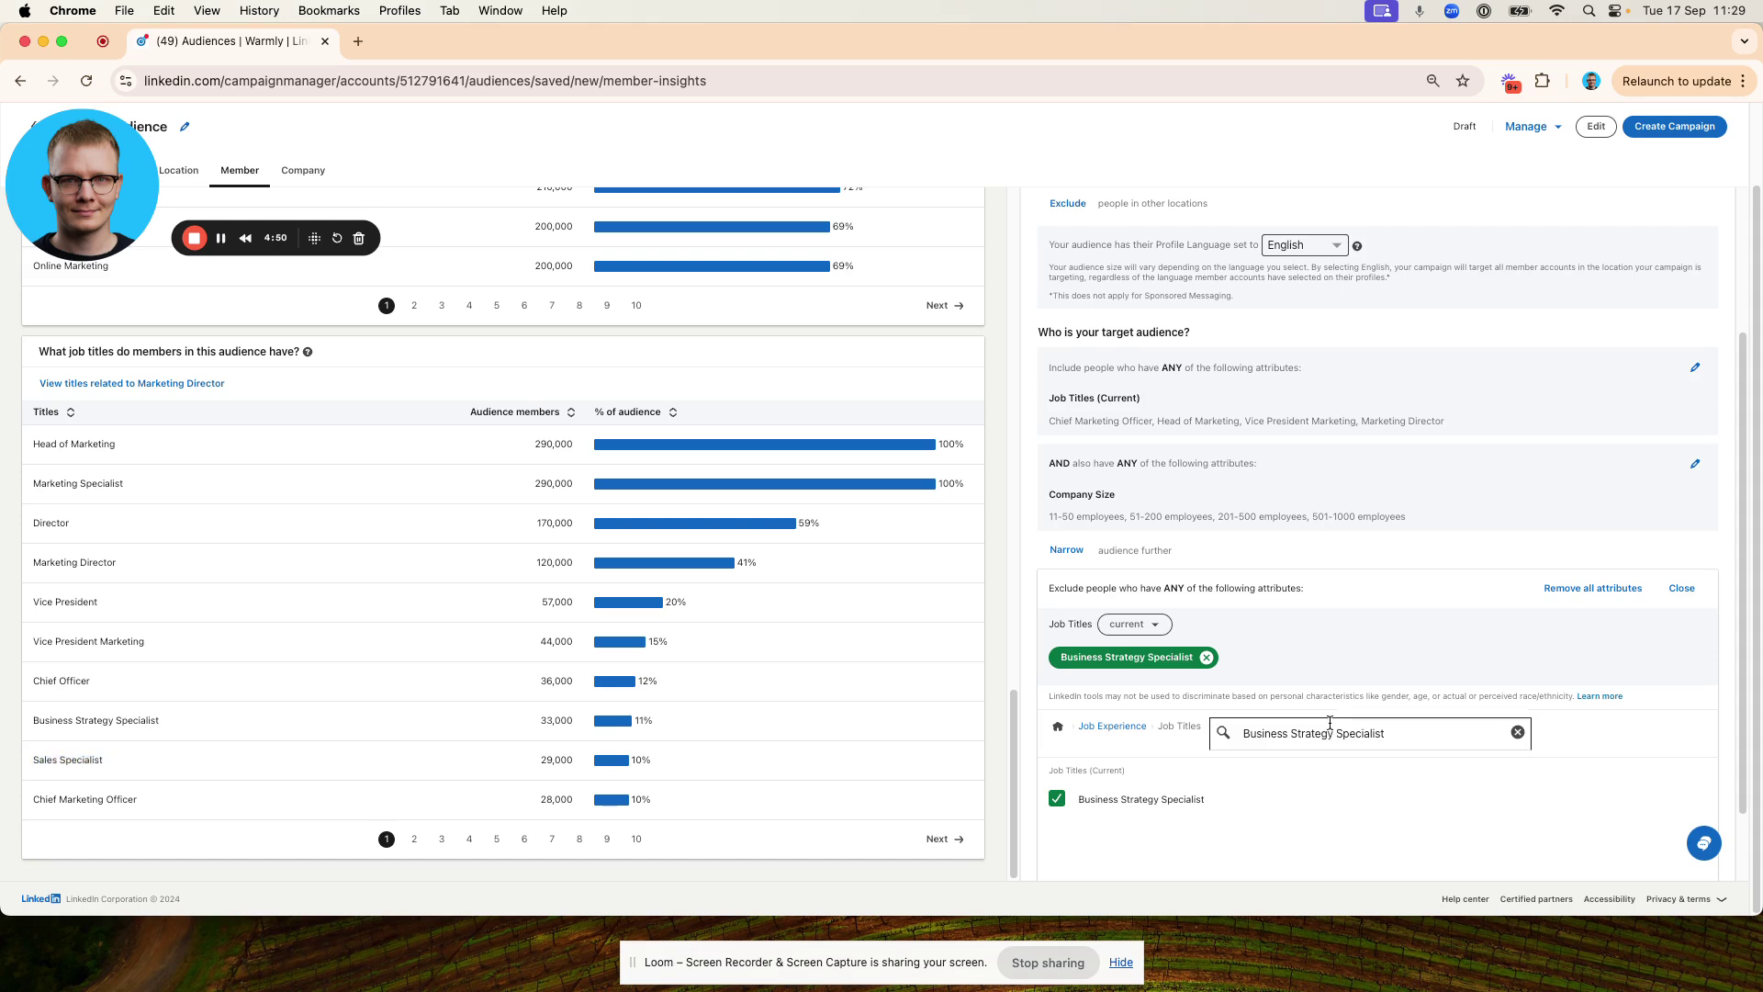
triple_click(1331, 728)
key("super+v")
left_click(1056, 798)
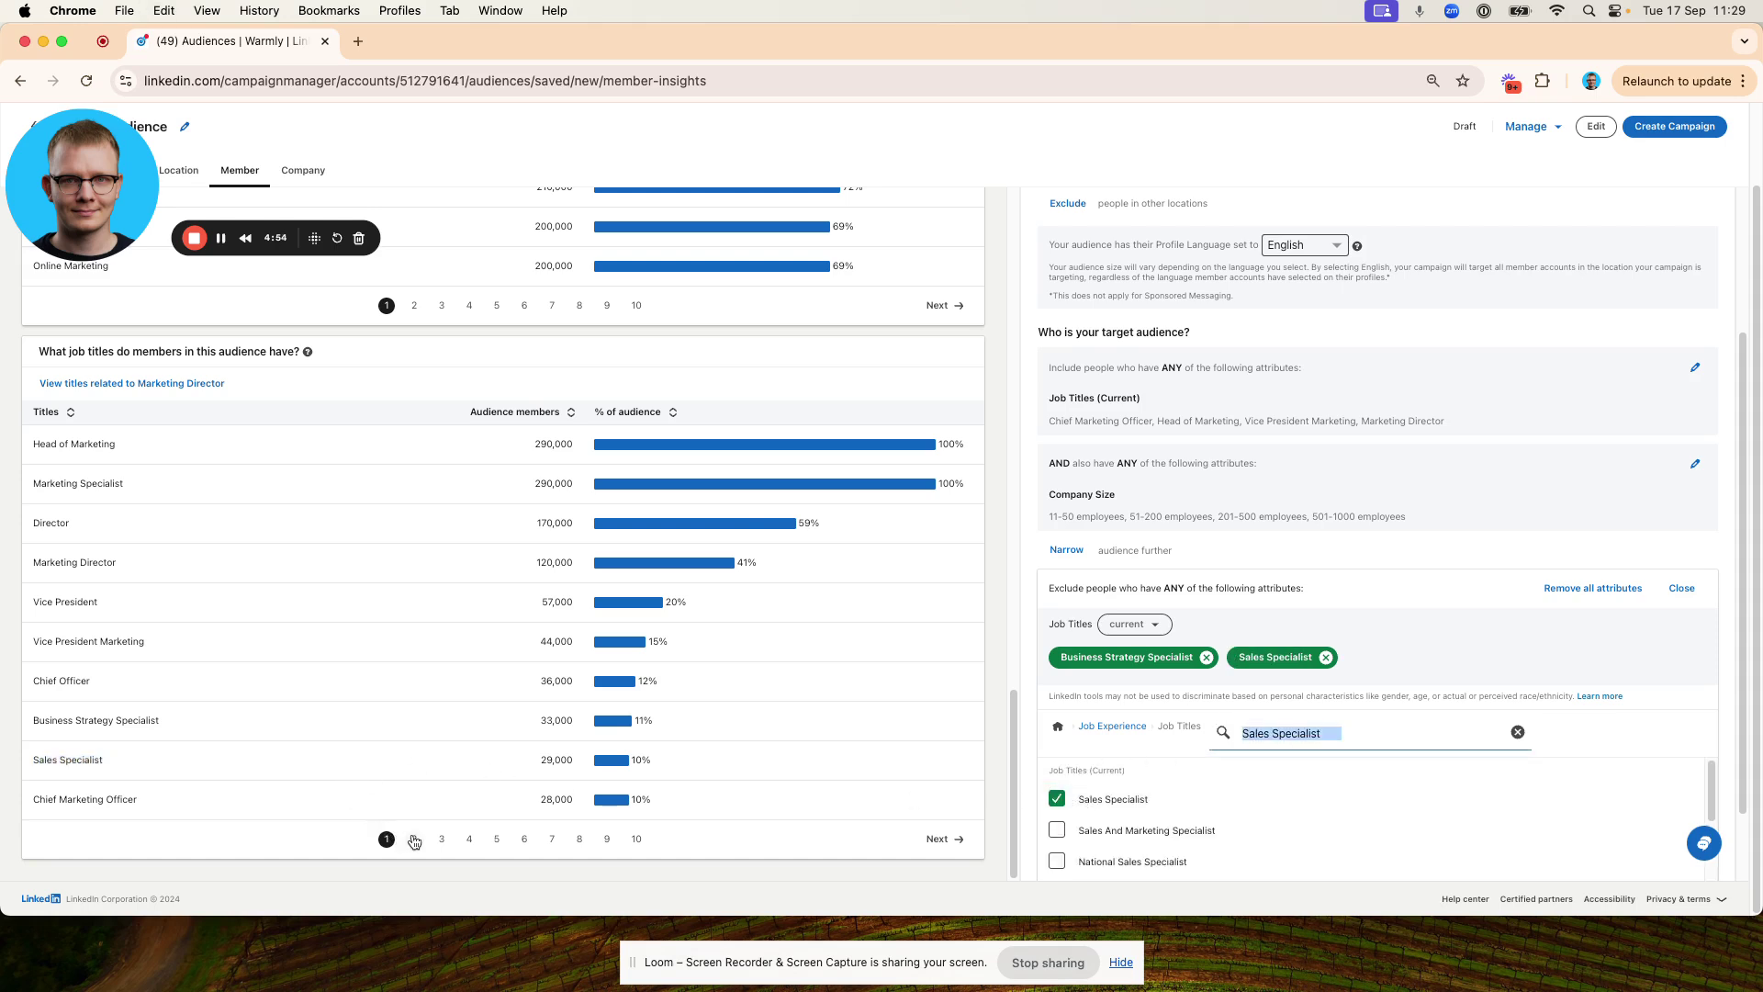
Exclude Head of Sales, taken from the second page of insight job titles, and check the audience's potential reach.
left_click(414, 840)
left_click_drag(95, 444, 33, 444)
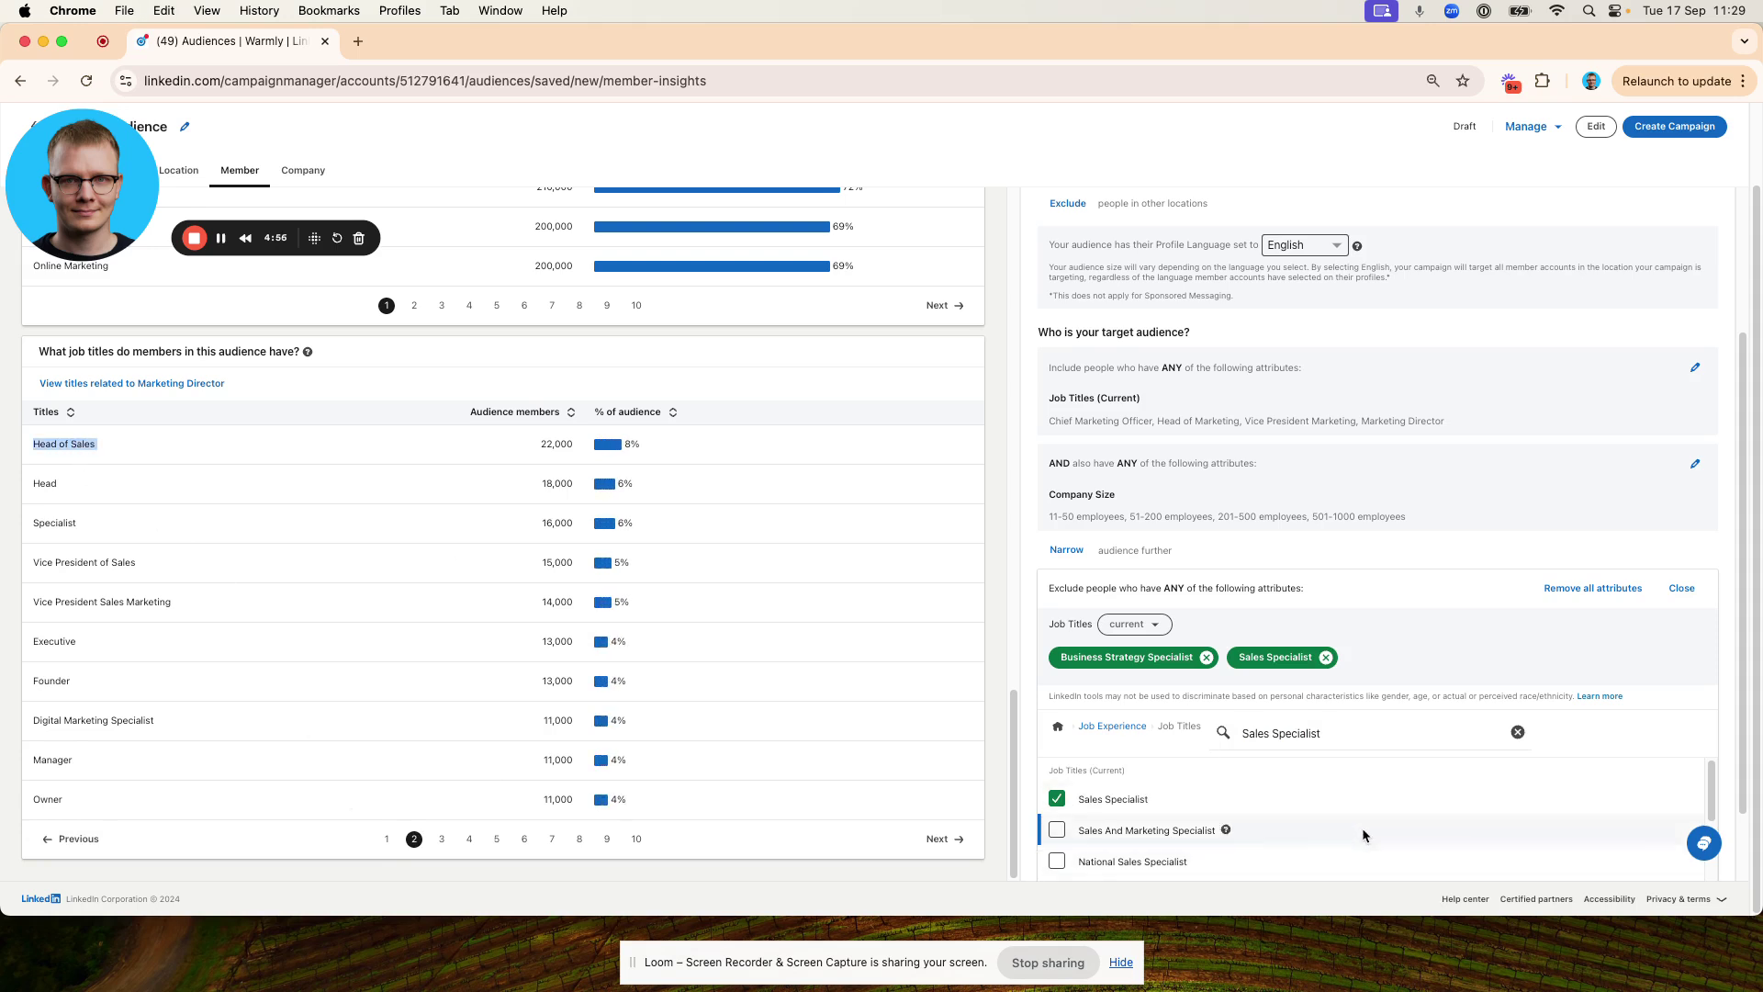
triple_click(1277, 732)
key("super+v")
left_click(1056, 799)
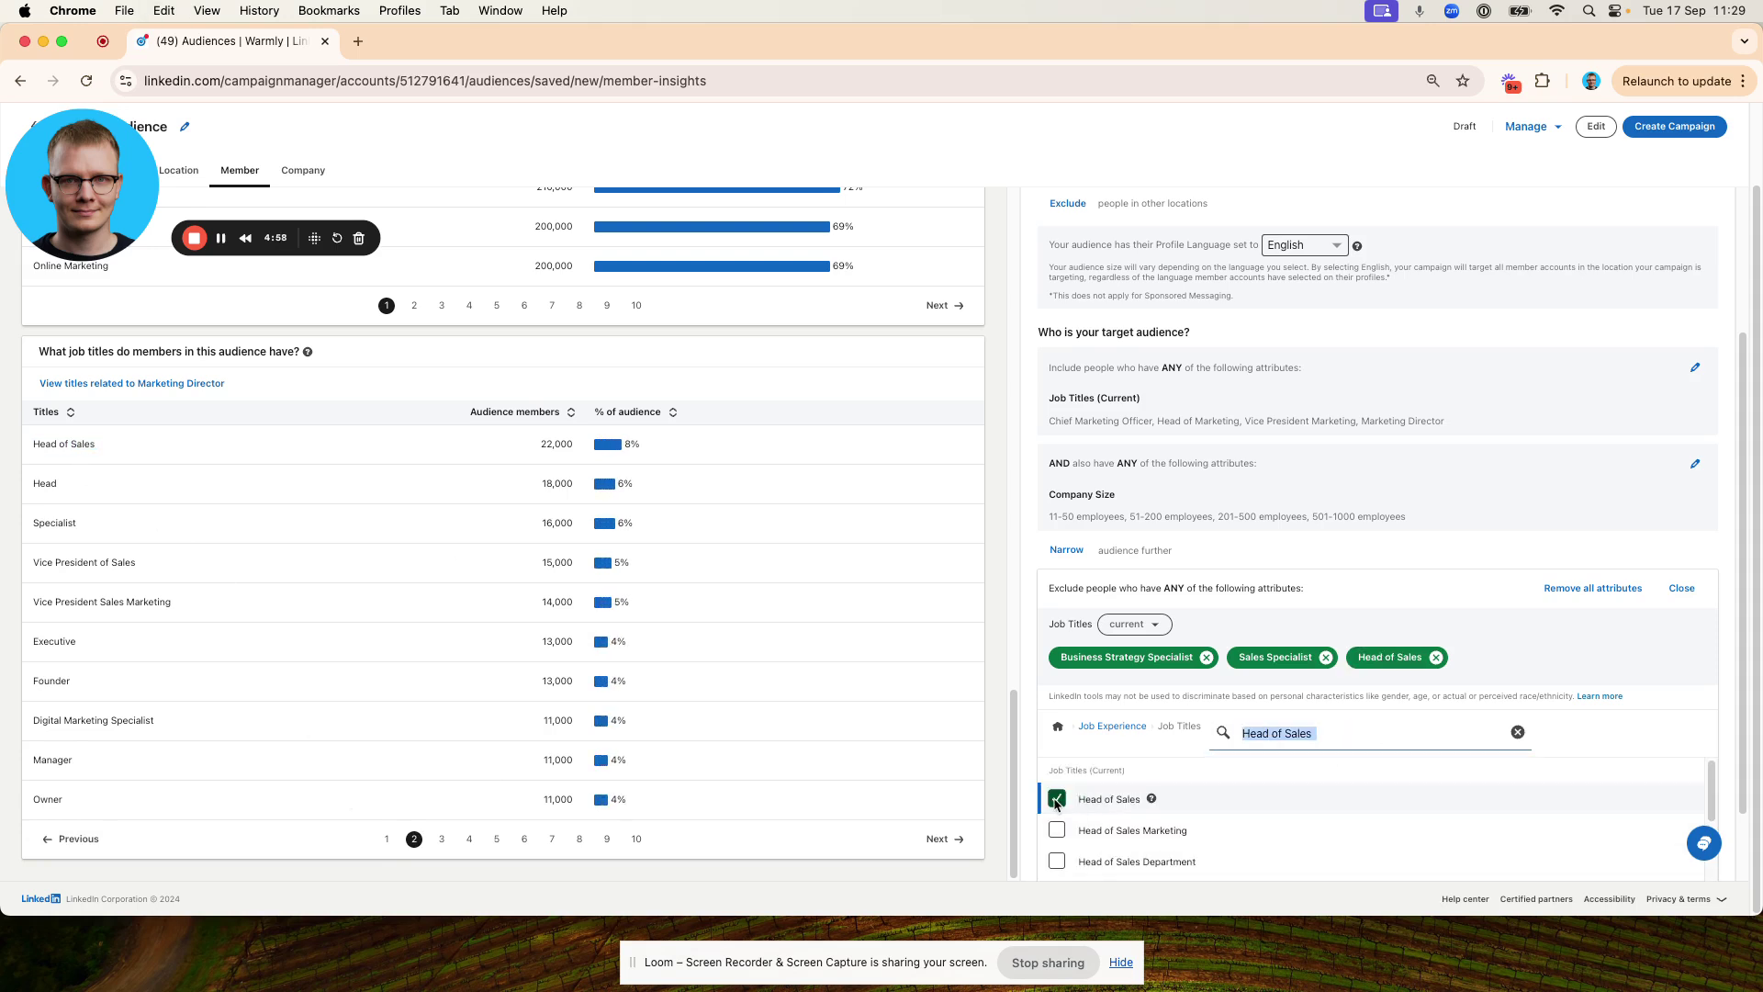
scroll(1224, 504, "up", 3)
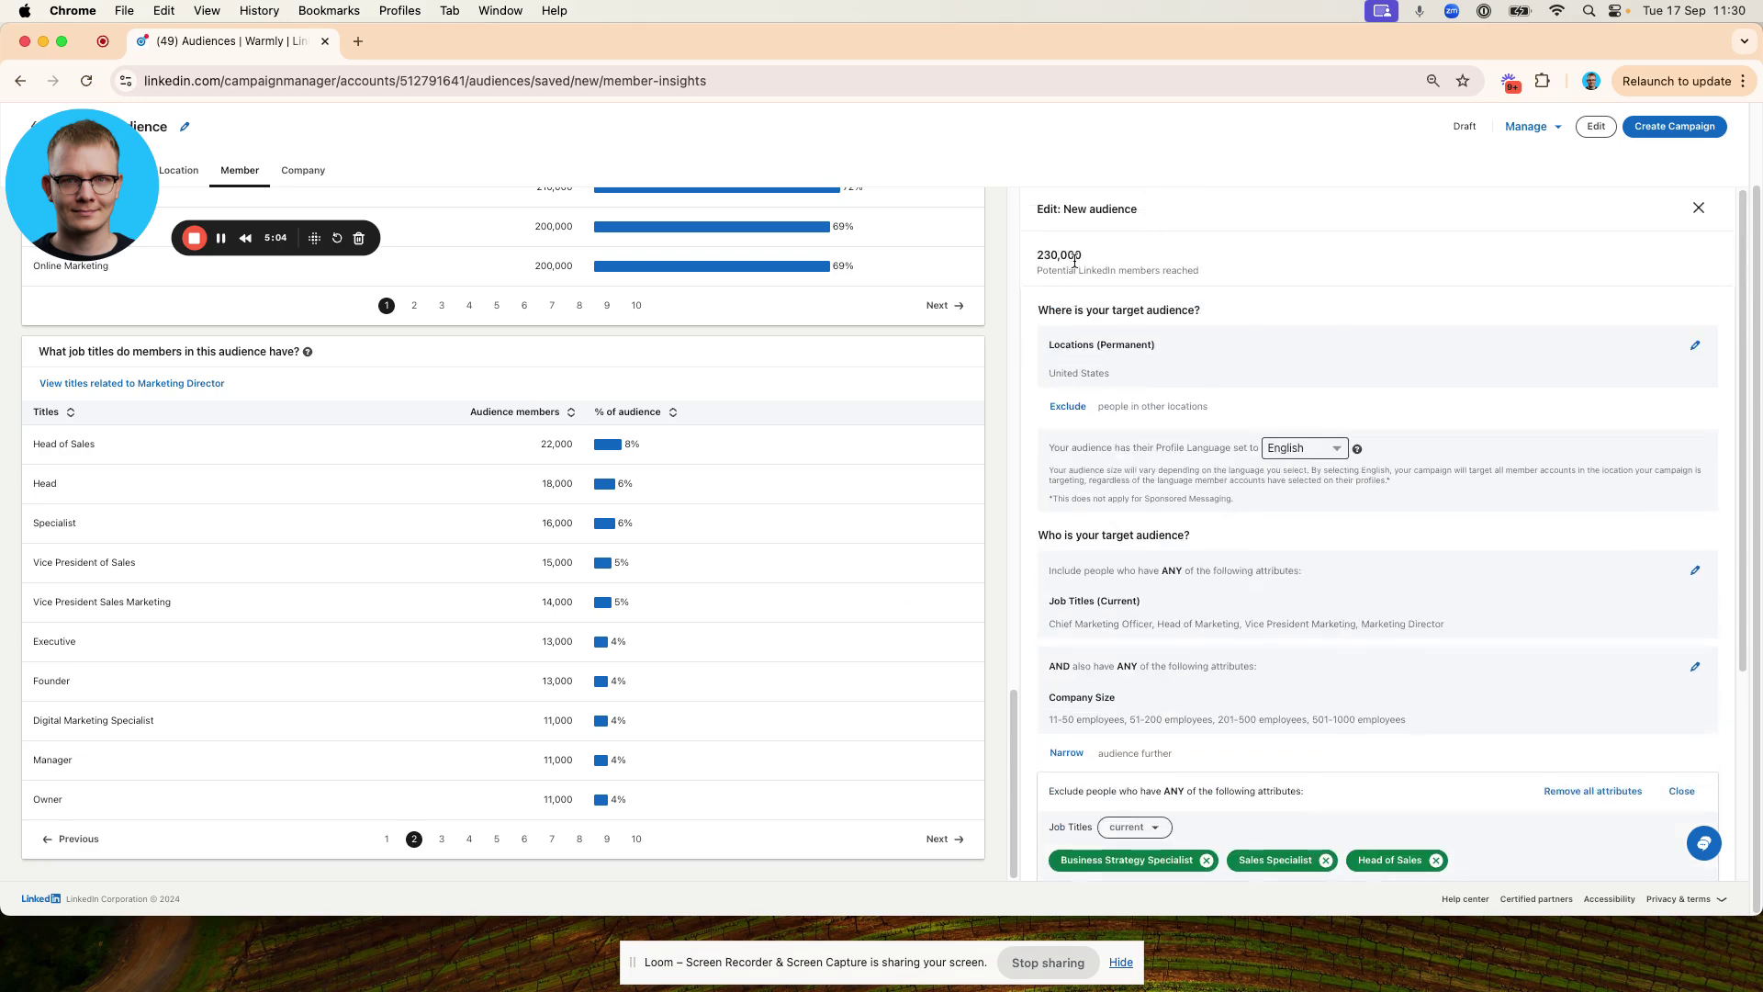
scroll(1119, 456, "down", 4)
left_click(108, 584)
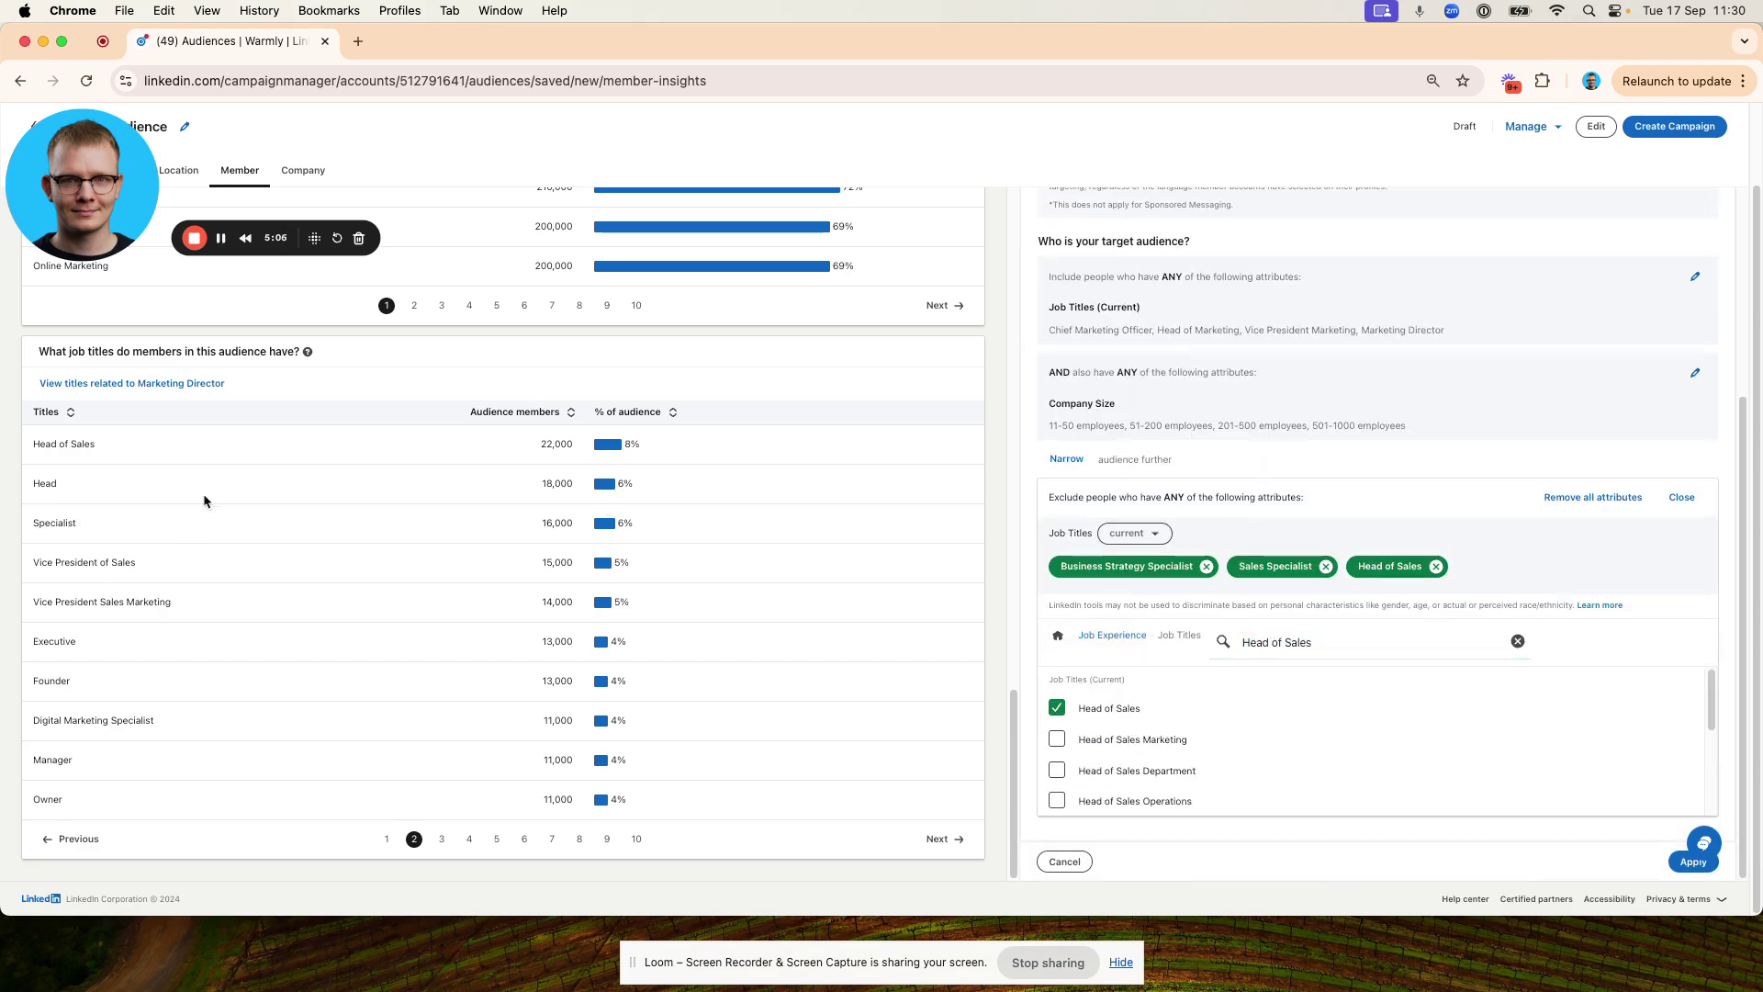
left_click(221, 240)
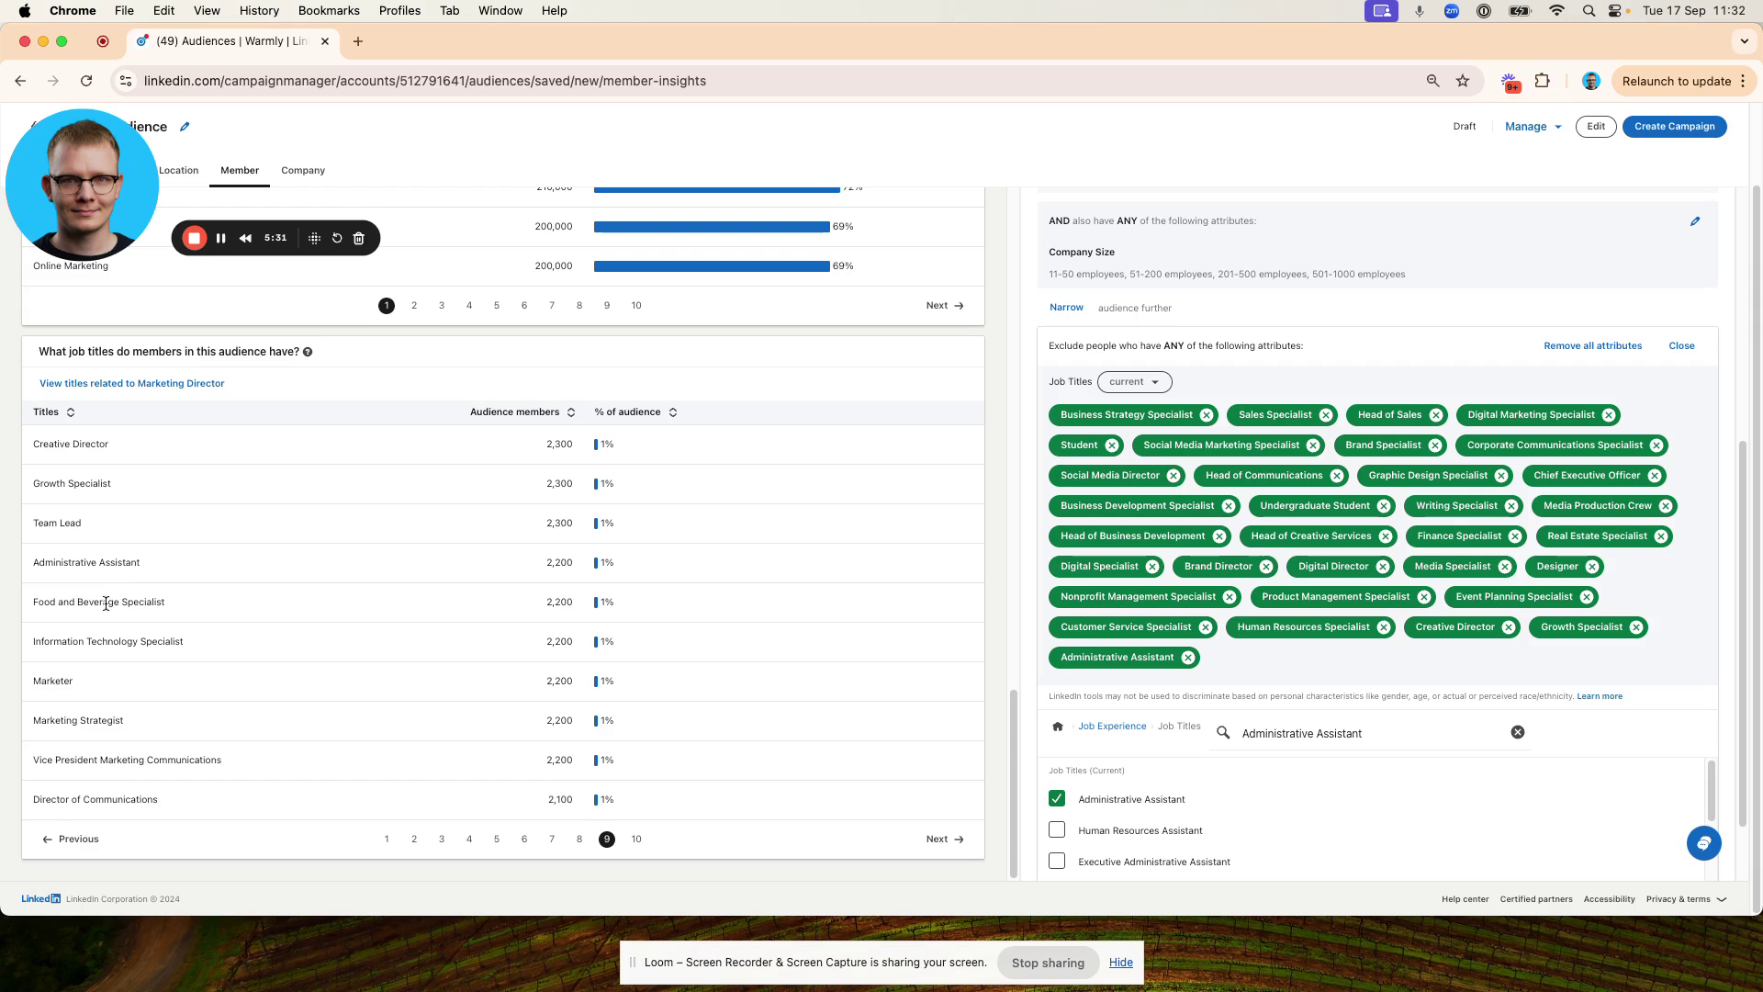
Copy Food and Beverage Specialist from page nine of the insight job titles and exclude it.
triple_click(106, 603)
triple_click(1317, 742)
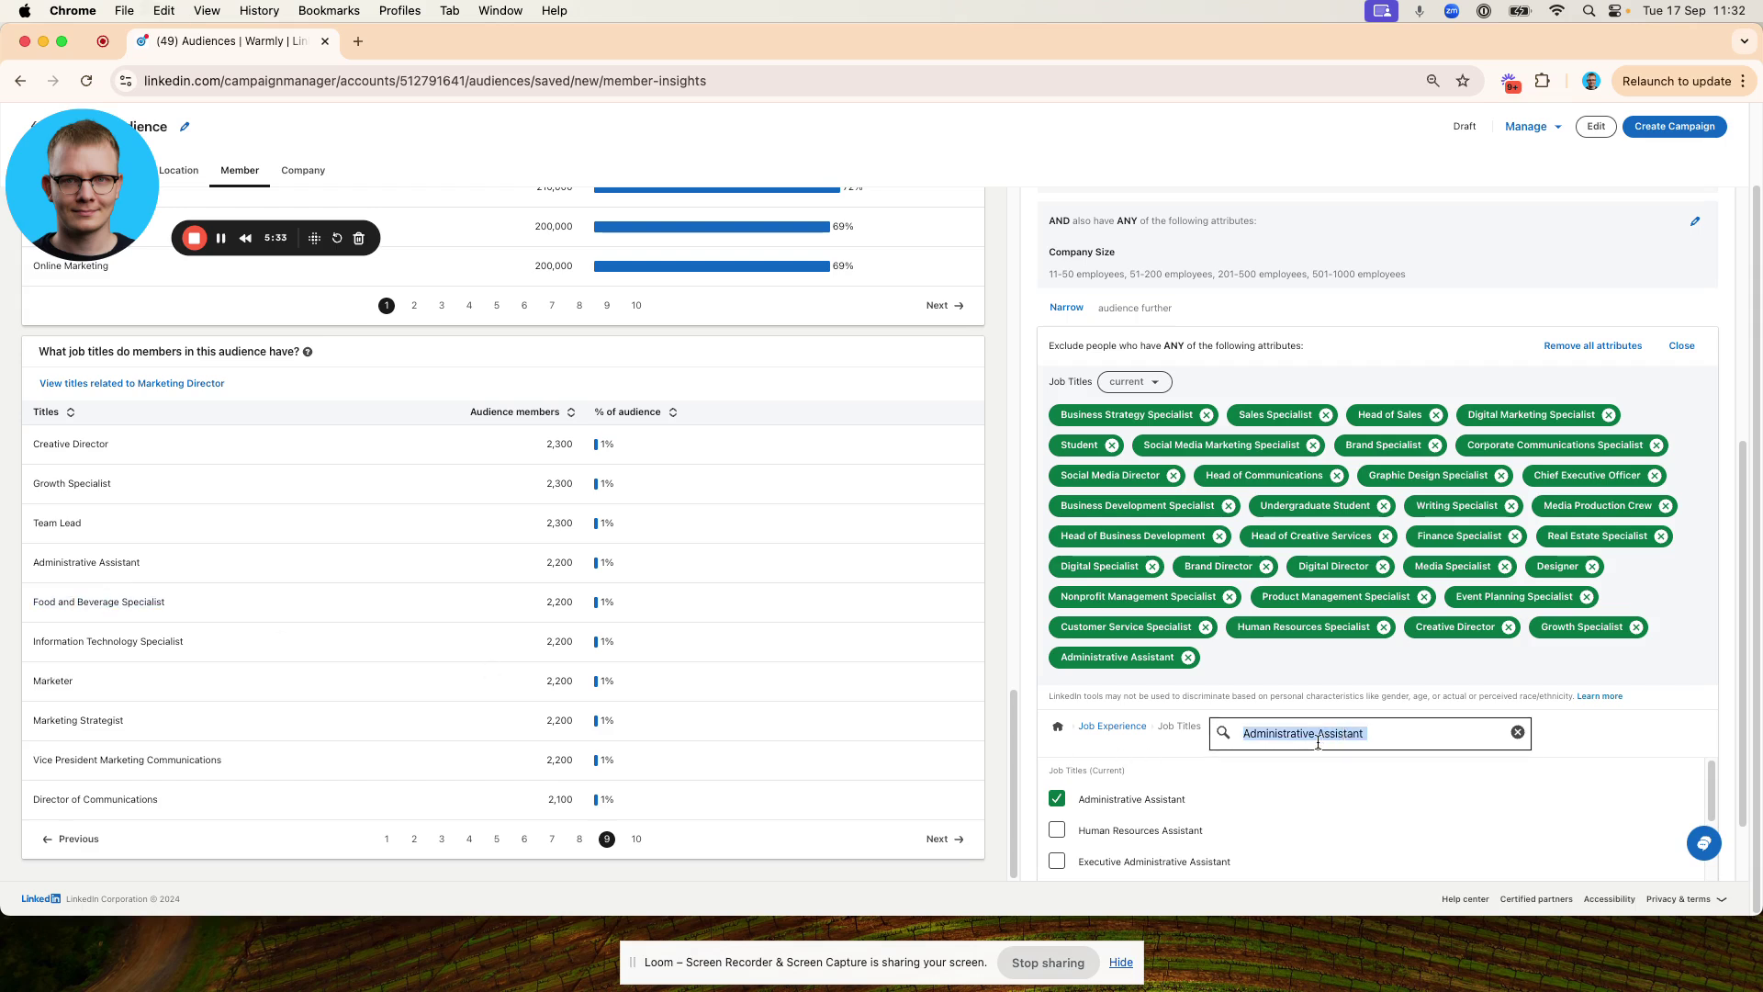
key("super+v")
left_click(1057, 798)
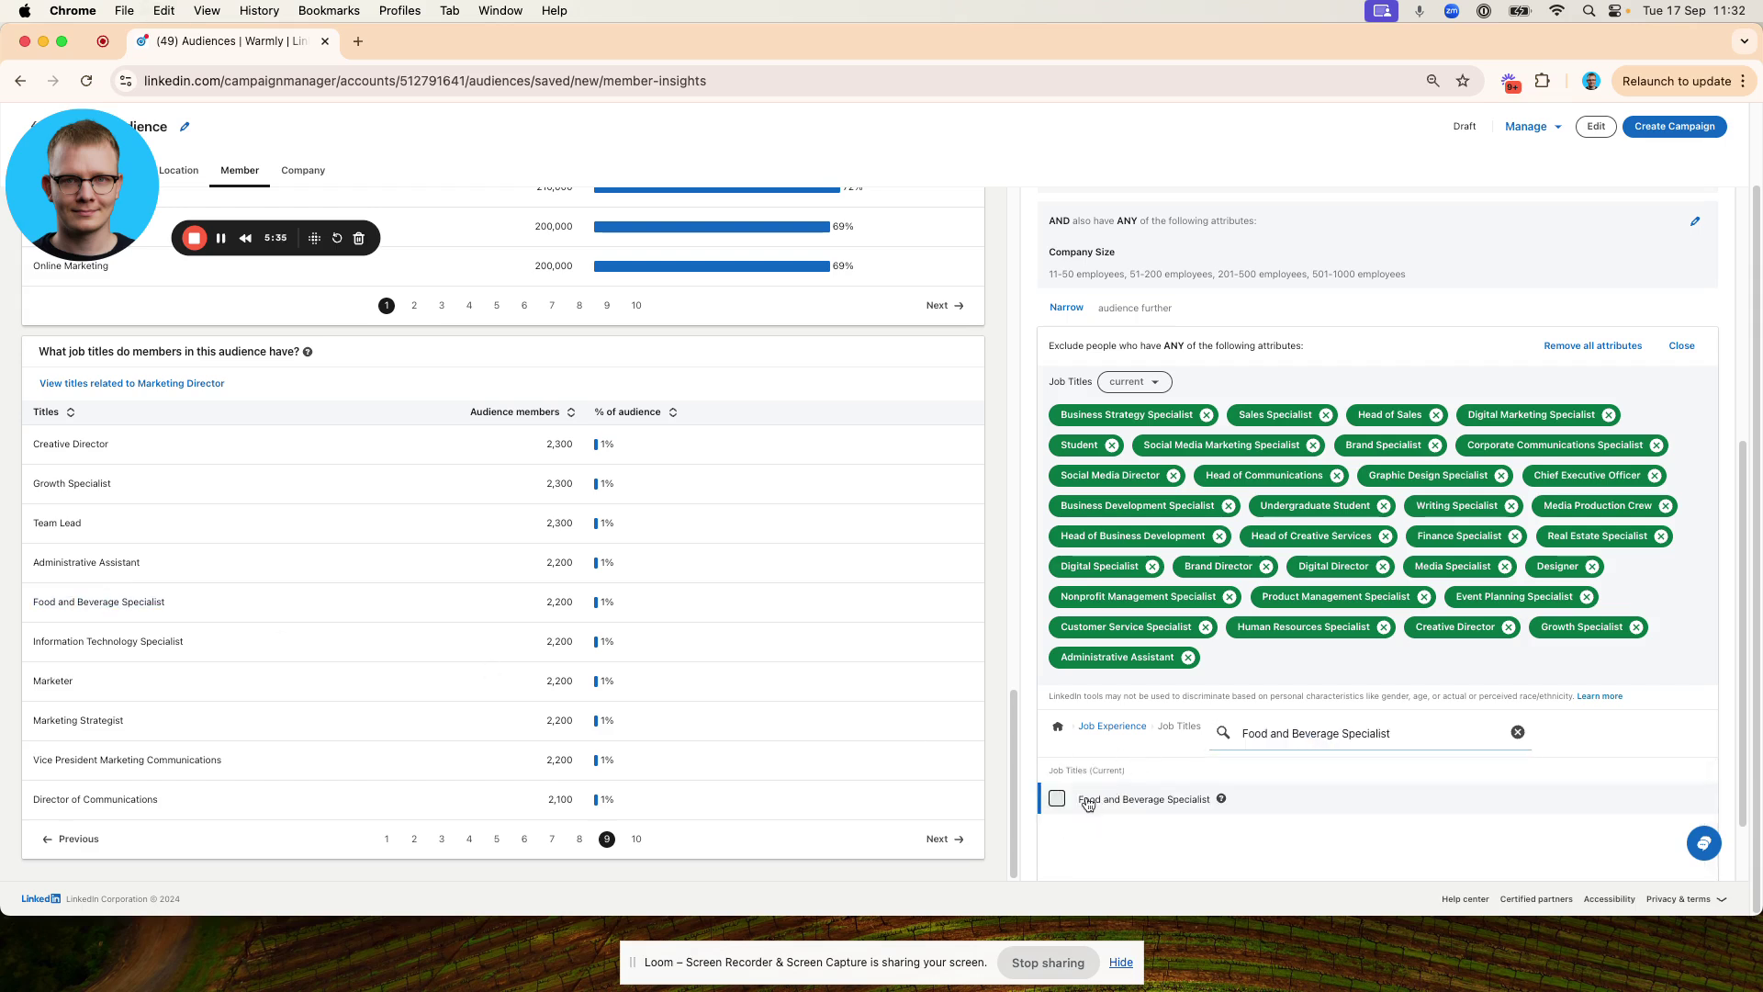
Copy Information Technology Specialist from the insights table and add it to the excluded job titles.
triple_click(118, 640)
key("super+c")
triple_click(1377, 733)
key("super+v")
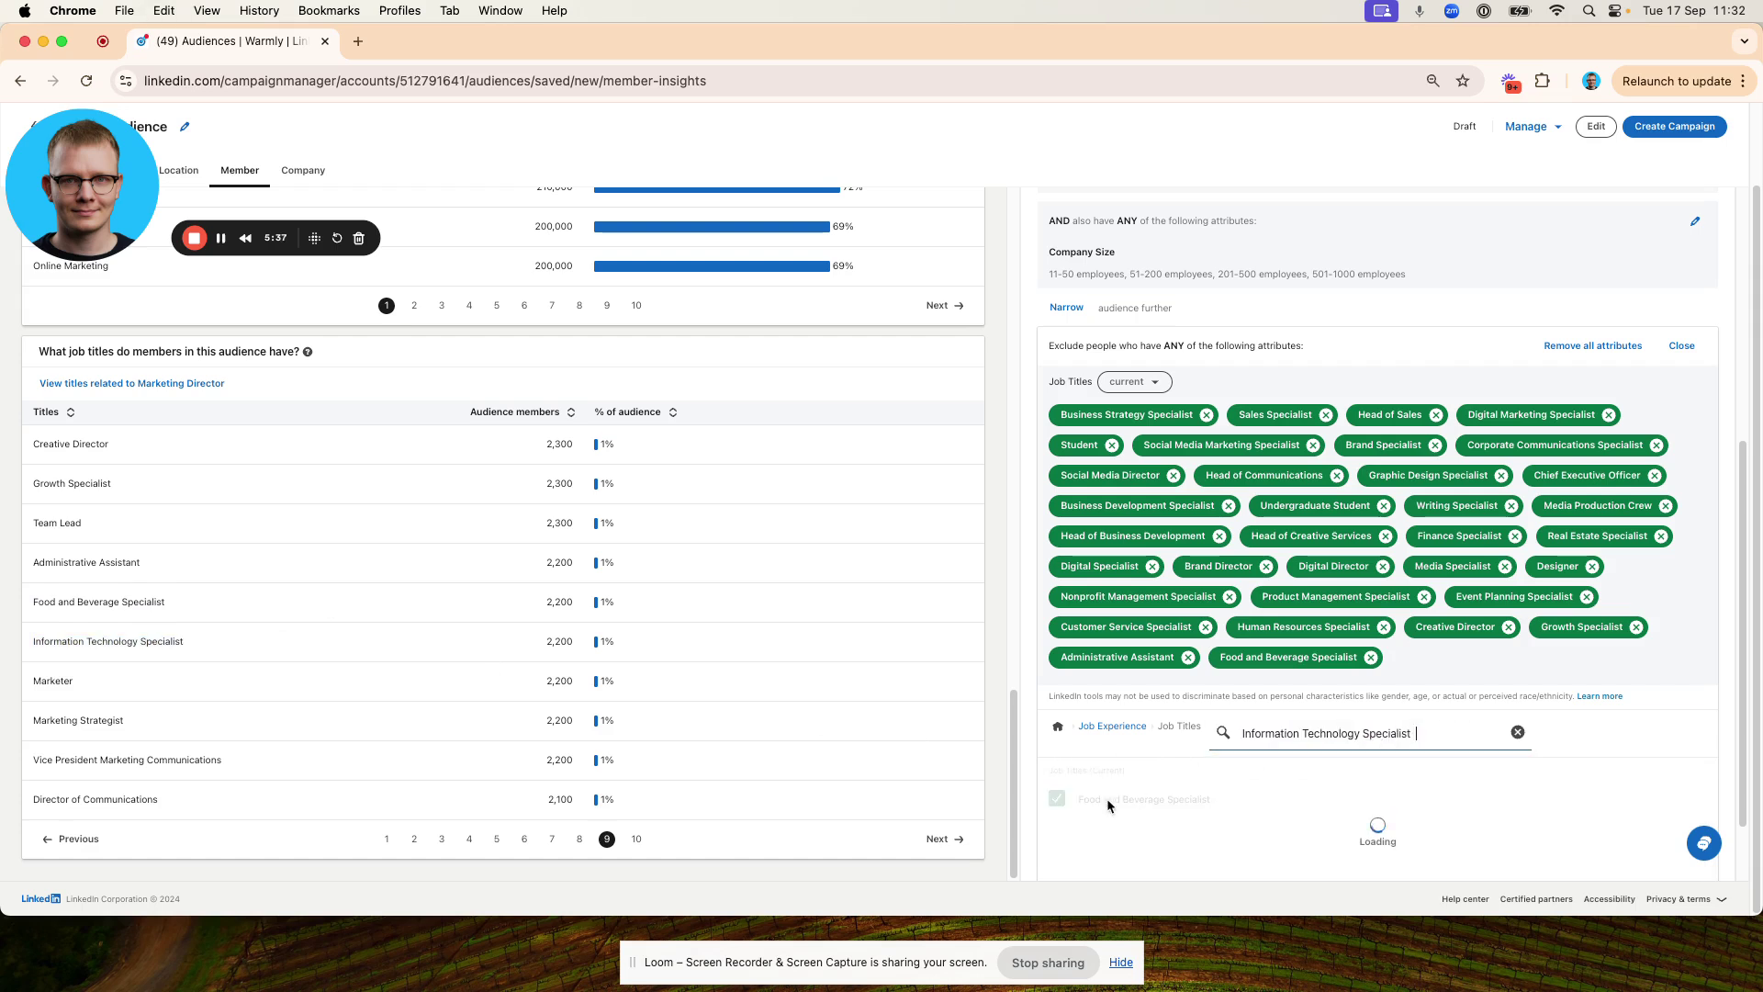
left_click(1056, 798)
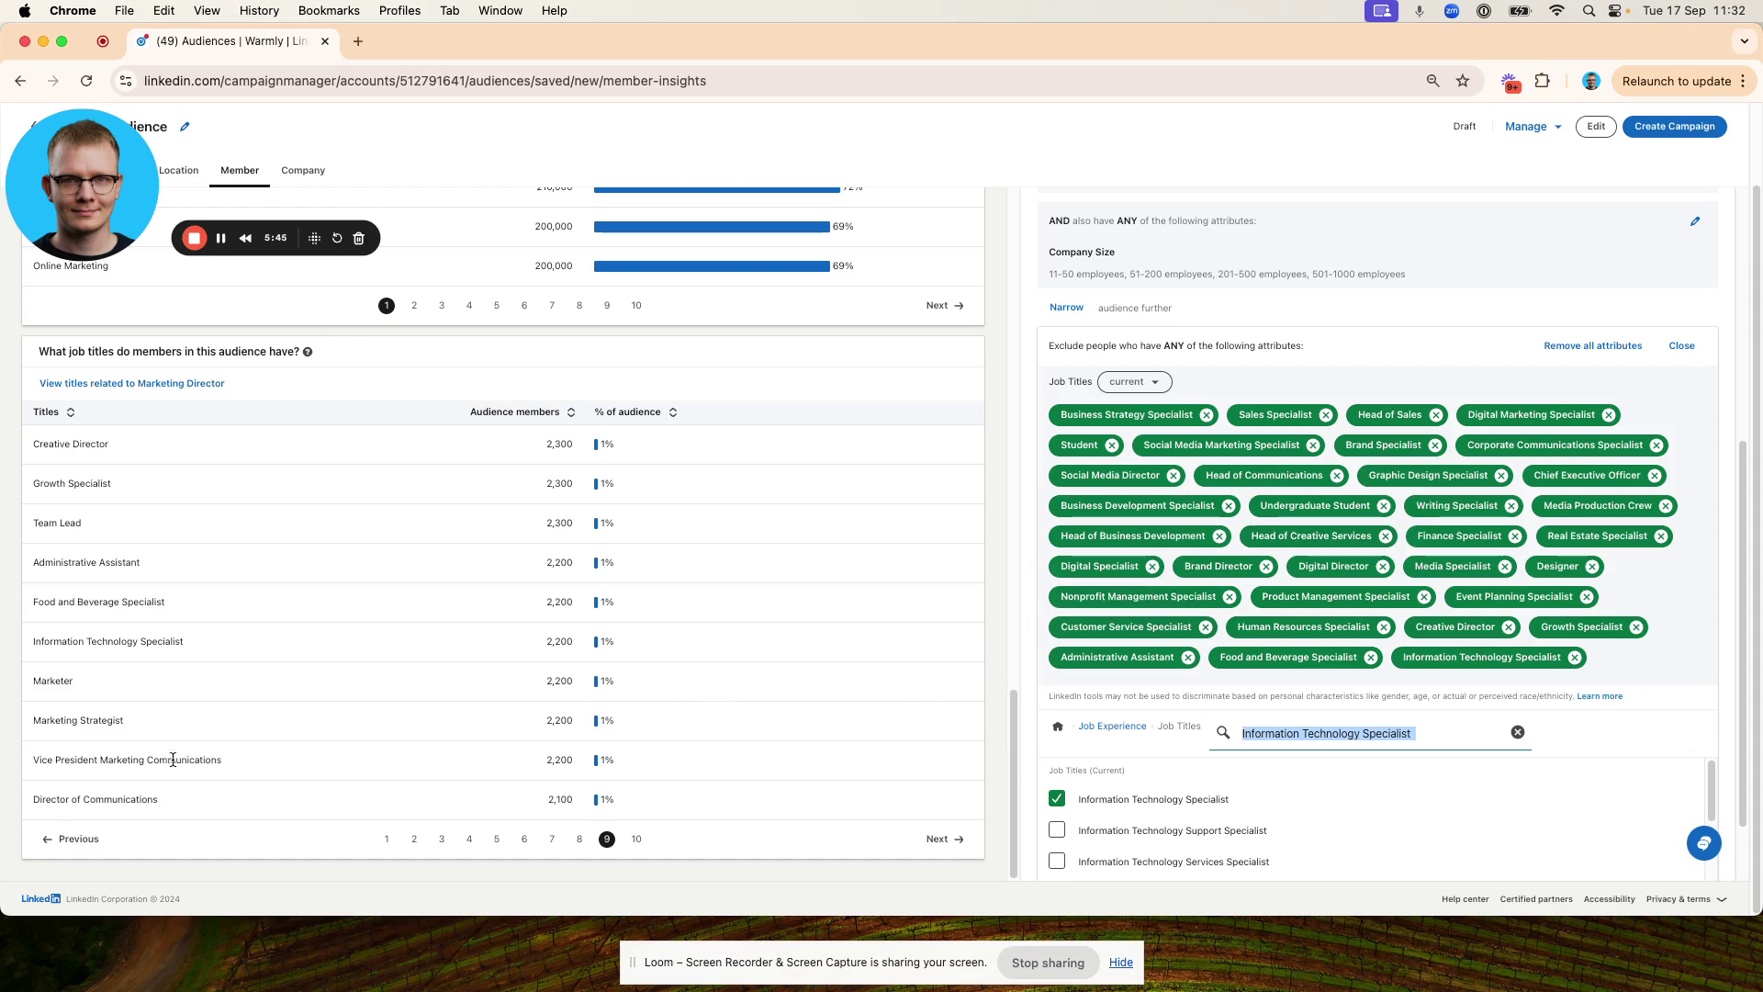
Copy Marketing Strategist from the insight job titles and add it to the excluded job titles.
triple_click(55, 723)
key("super+c")
left_click(1345, 735)
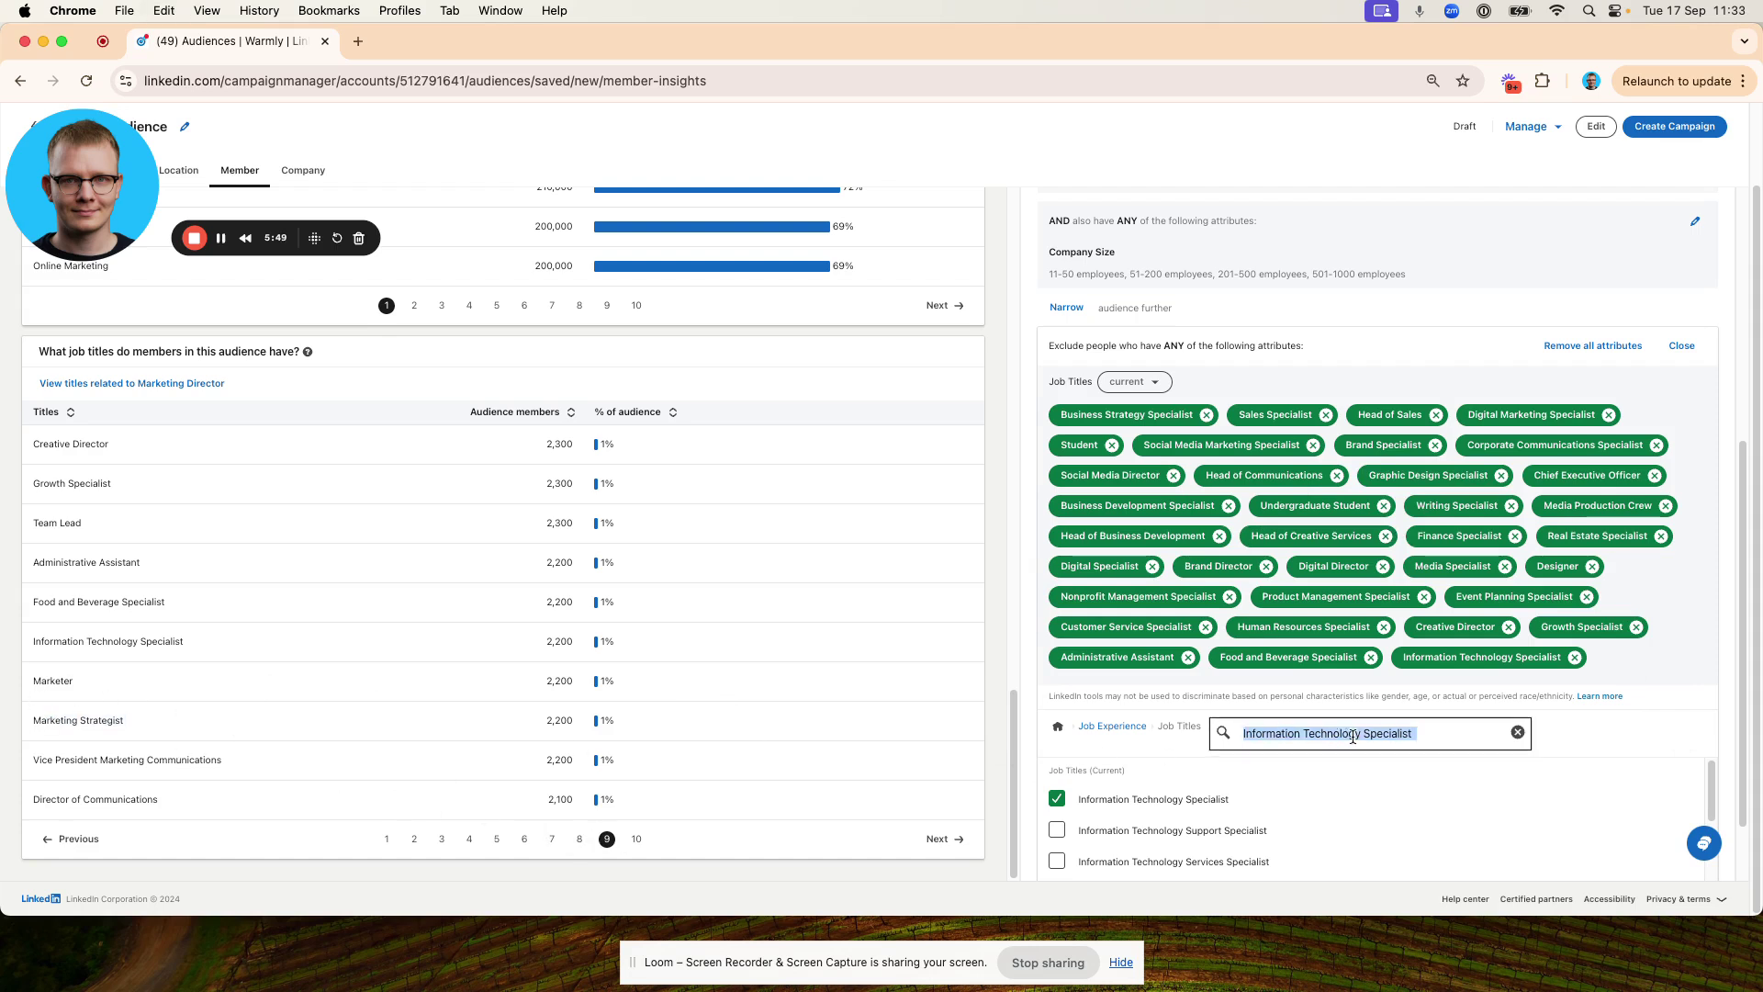
key("super+v")
left_click(1118, 795)
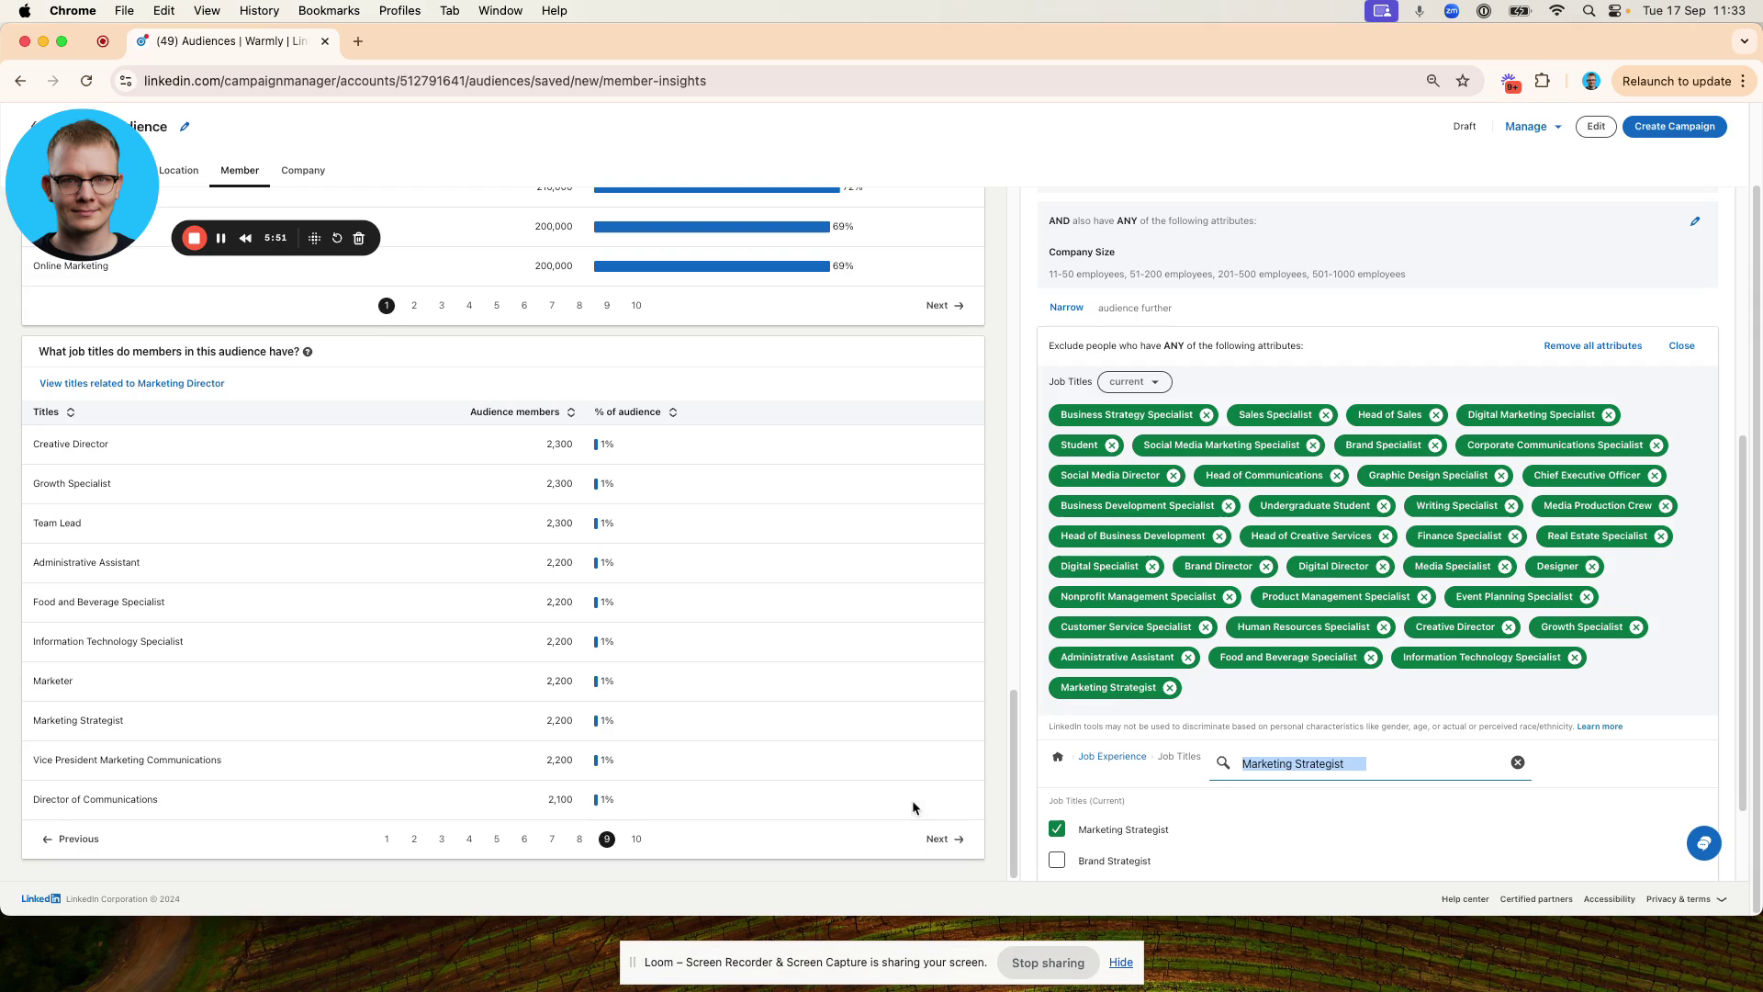
Exclude Director of Marketing And Public Relations, taken from page ten of the insight job titles.
left_click(637, 839)
triple_click(165, 445)
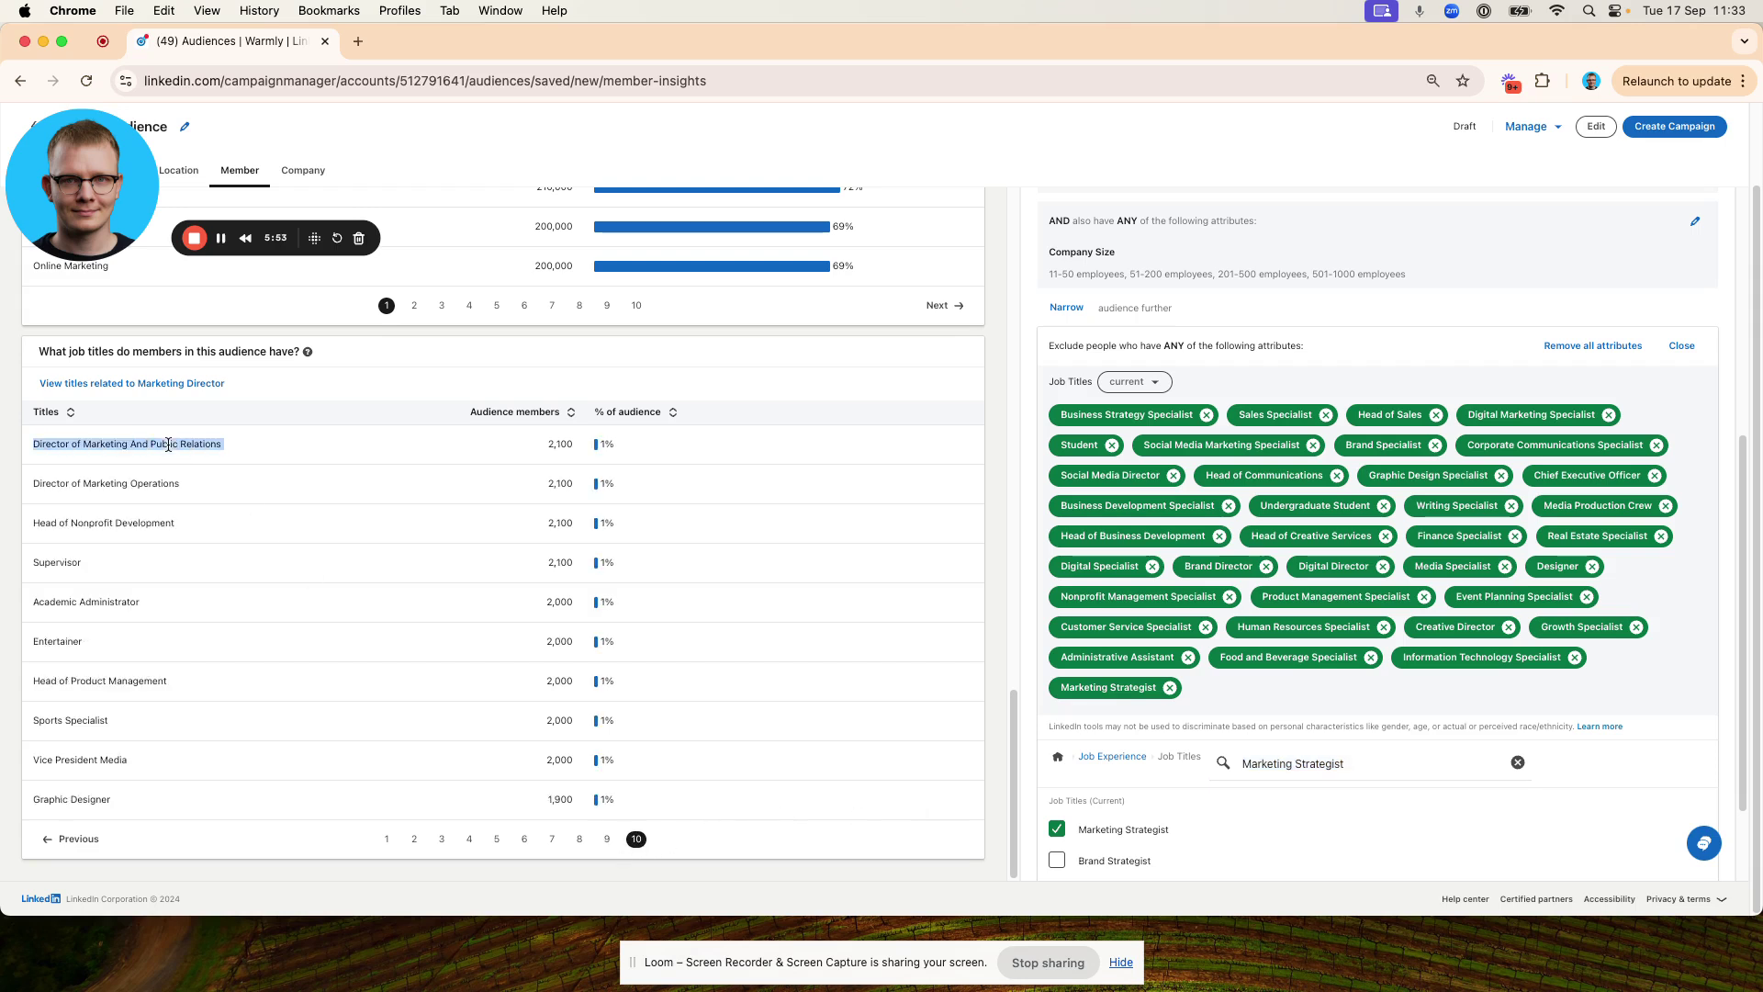
key("super+c")
left_click(1450, 768)
key("super+v")
left_click(1057, 829)
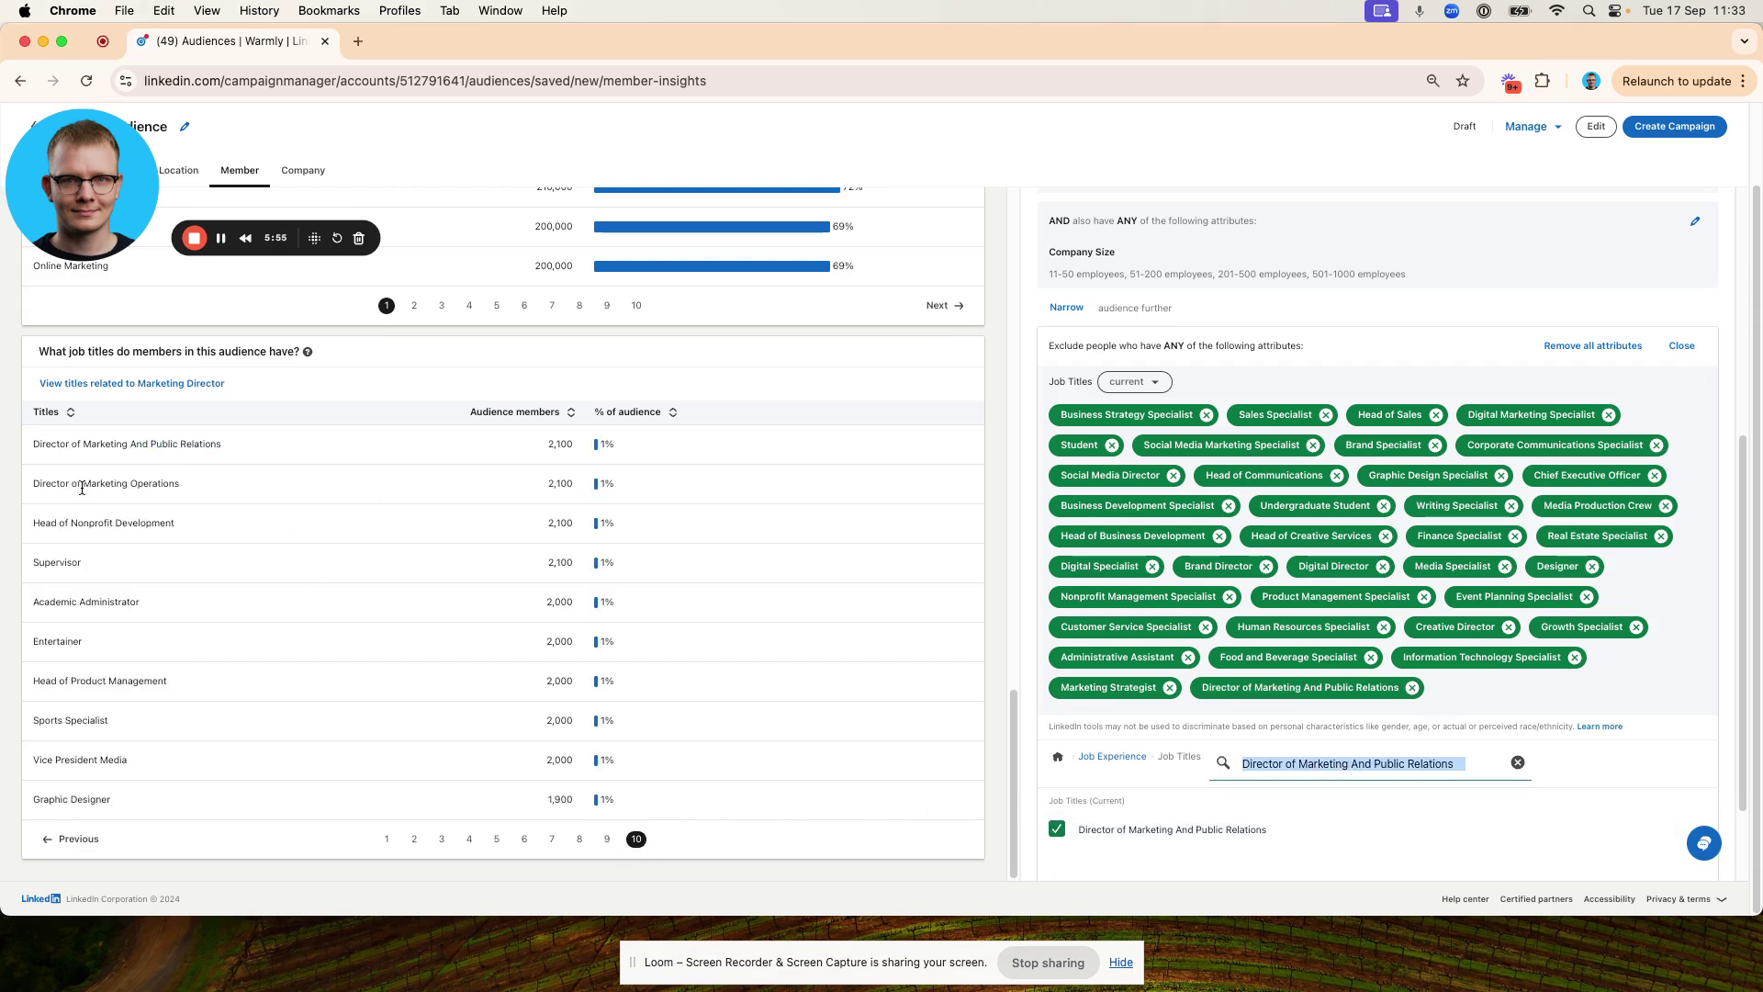
Copy Head of Nonprofit Development from the insights table and exclude it from the audience.
triple_click(81, 485)
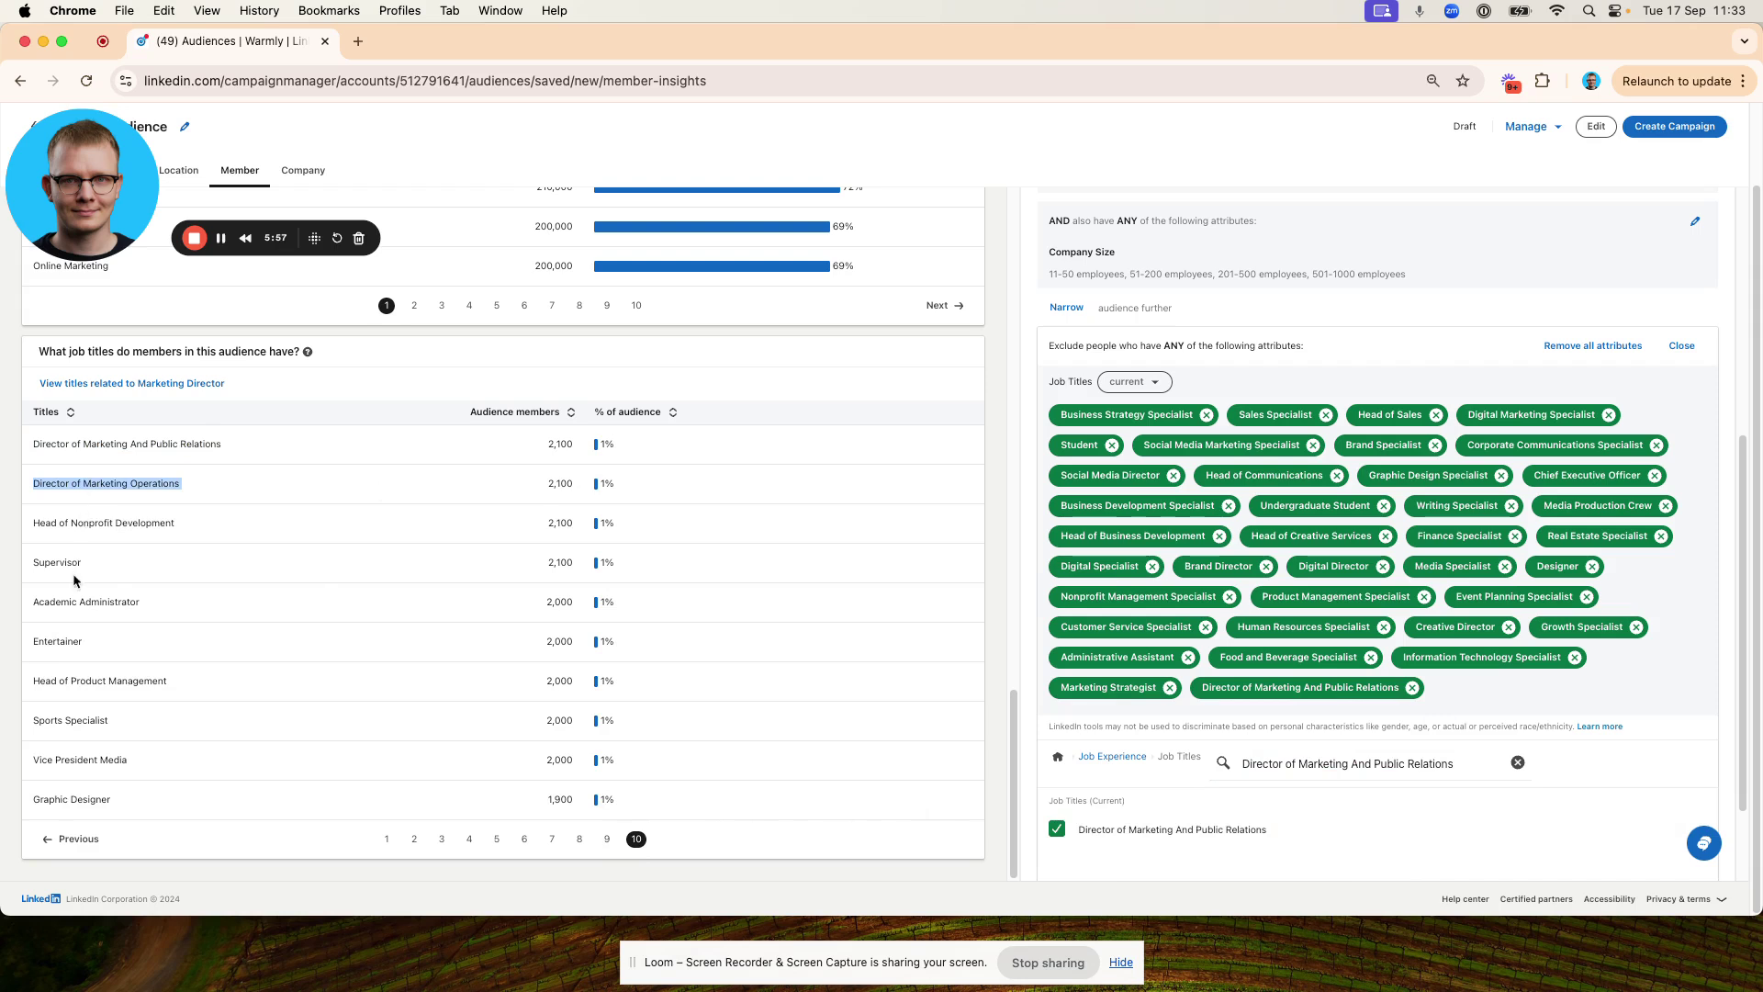
triple_click(104, 522)
key("super+c")
left_click(1325, 769)
key("super+v")
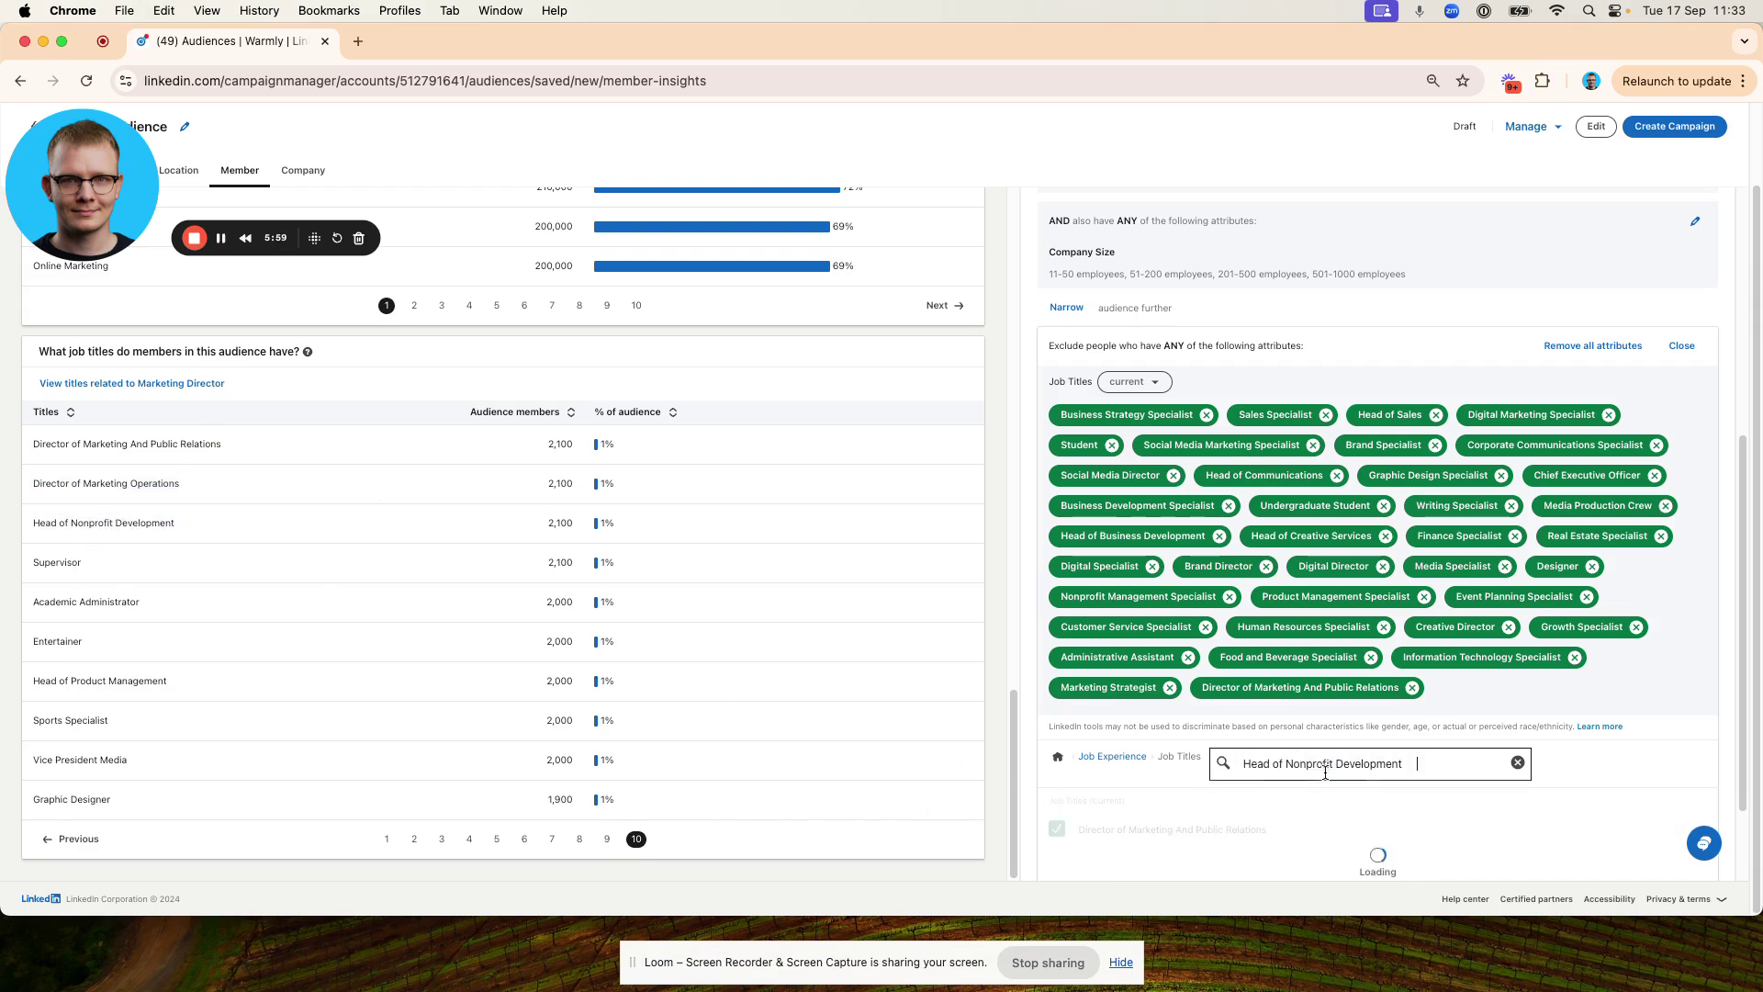
left_click(1057, 830)
Add Sports Specialist from the insight job titles to the excluded job titles.
double_click(68, 720)
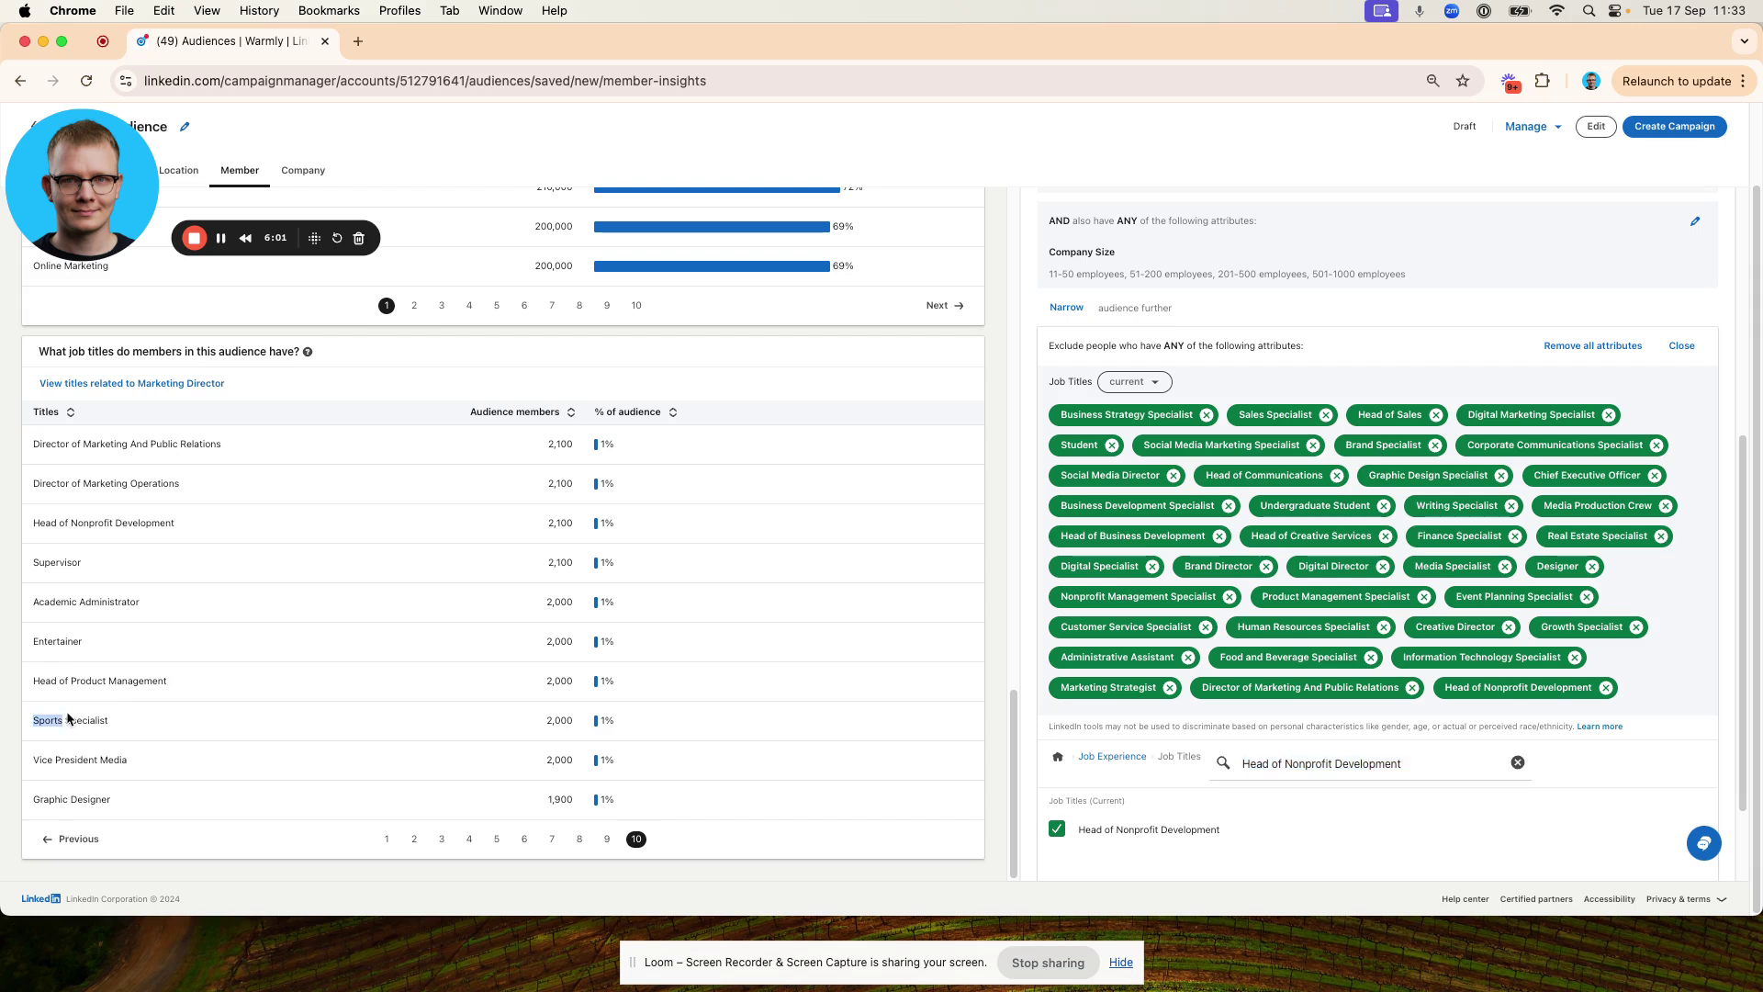
triple_click(68, 720)
left_click(1412, 765)
key("super+v")
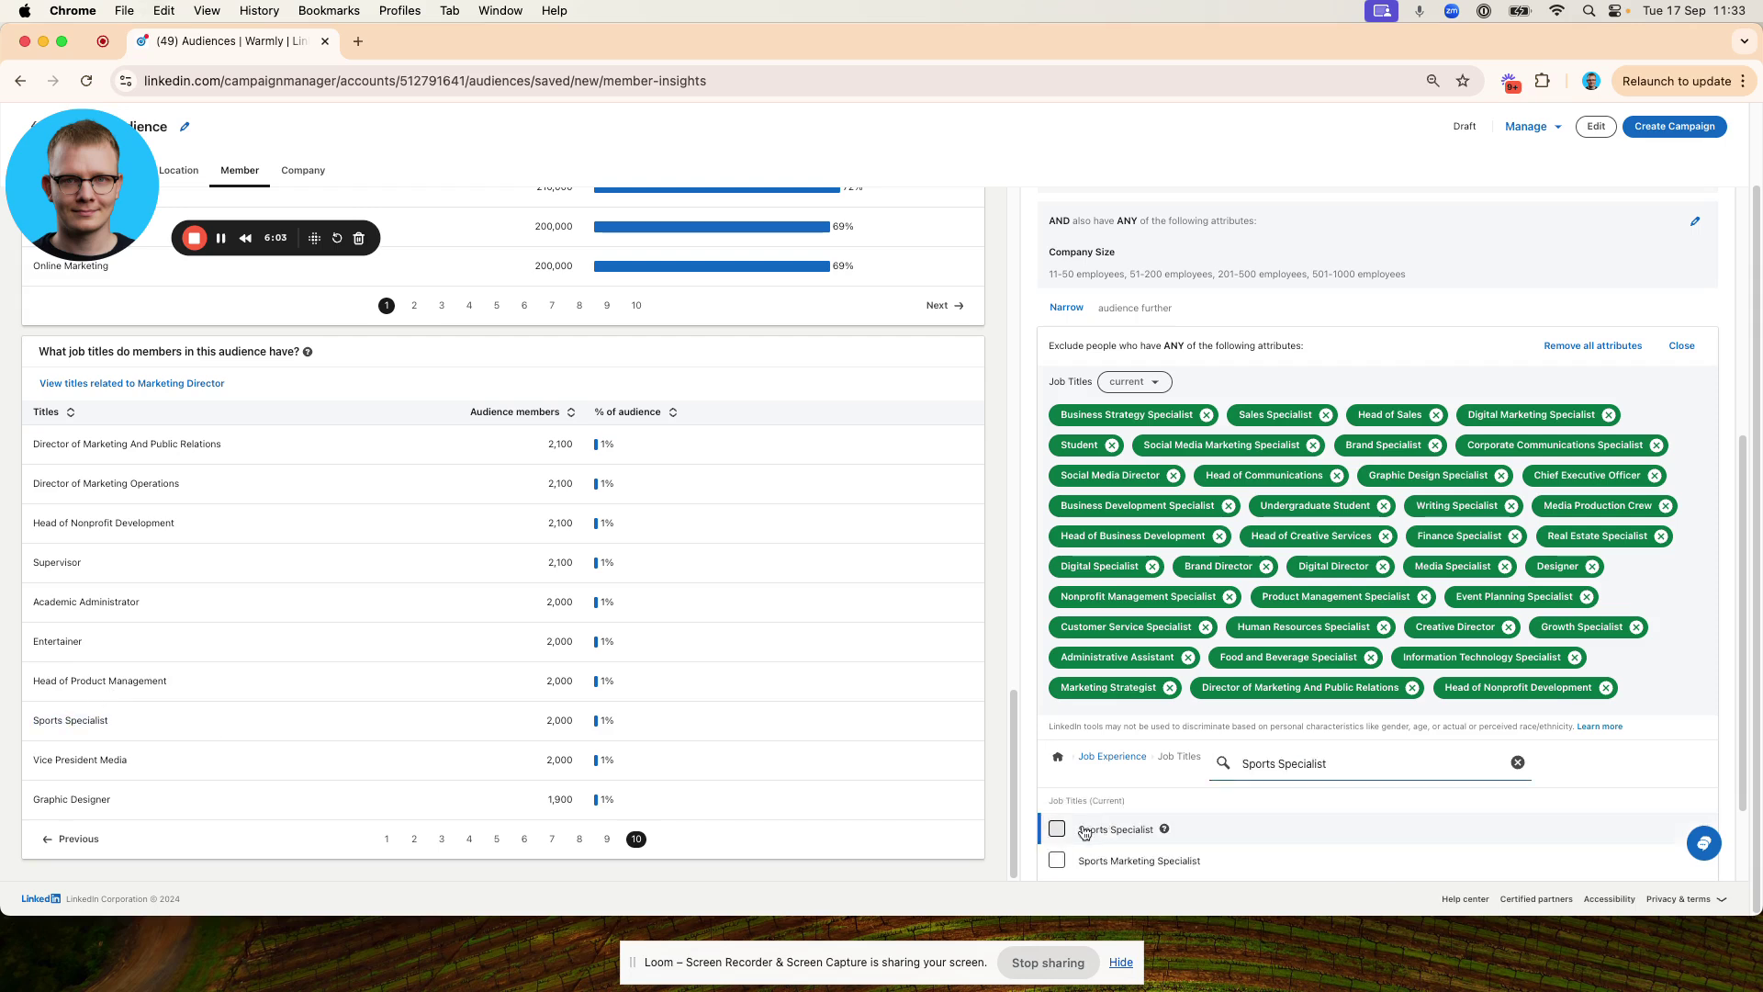
left_click(1056, 829)
Copy Graphic Designer from the last row of the insight job titles and exclude it.
triple_click(85, 798)
key("super+c")
left_click(1377, 793)
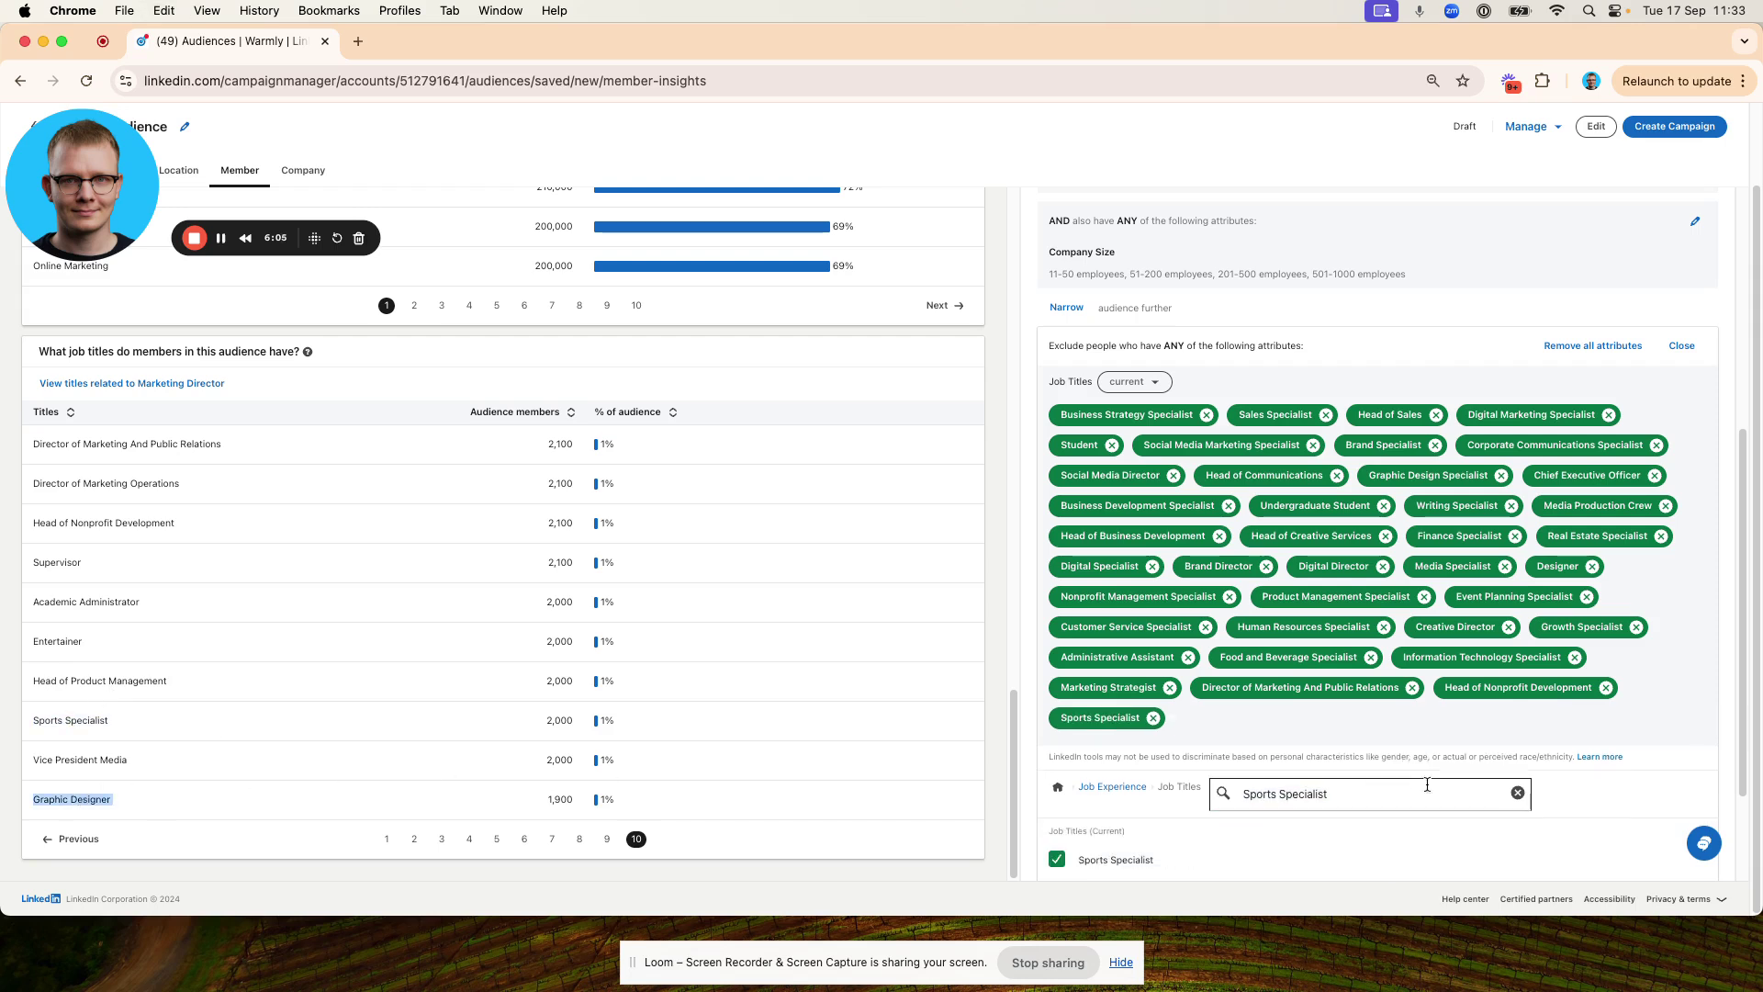
key("super+v")
left_click(1077, 863)
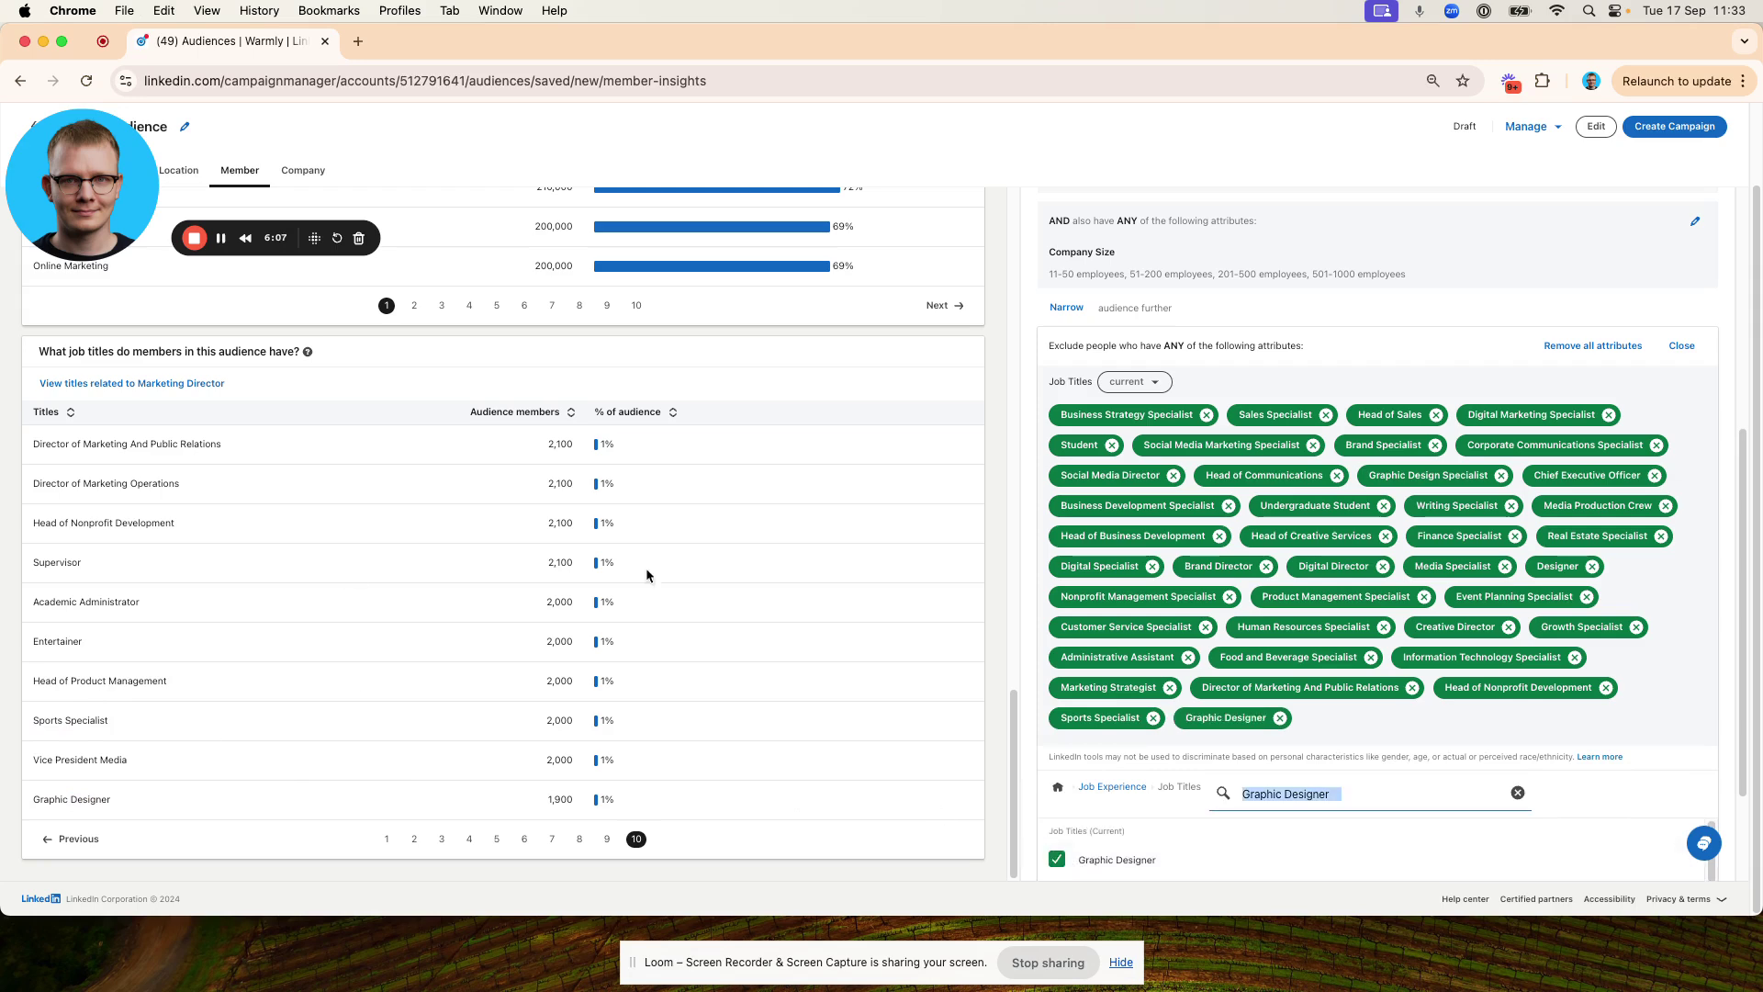
Check the audience's potential reach and apply the updated exclusions to refresh the insights.
scroll(1239, 328, "up", 5)
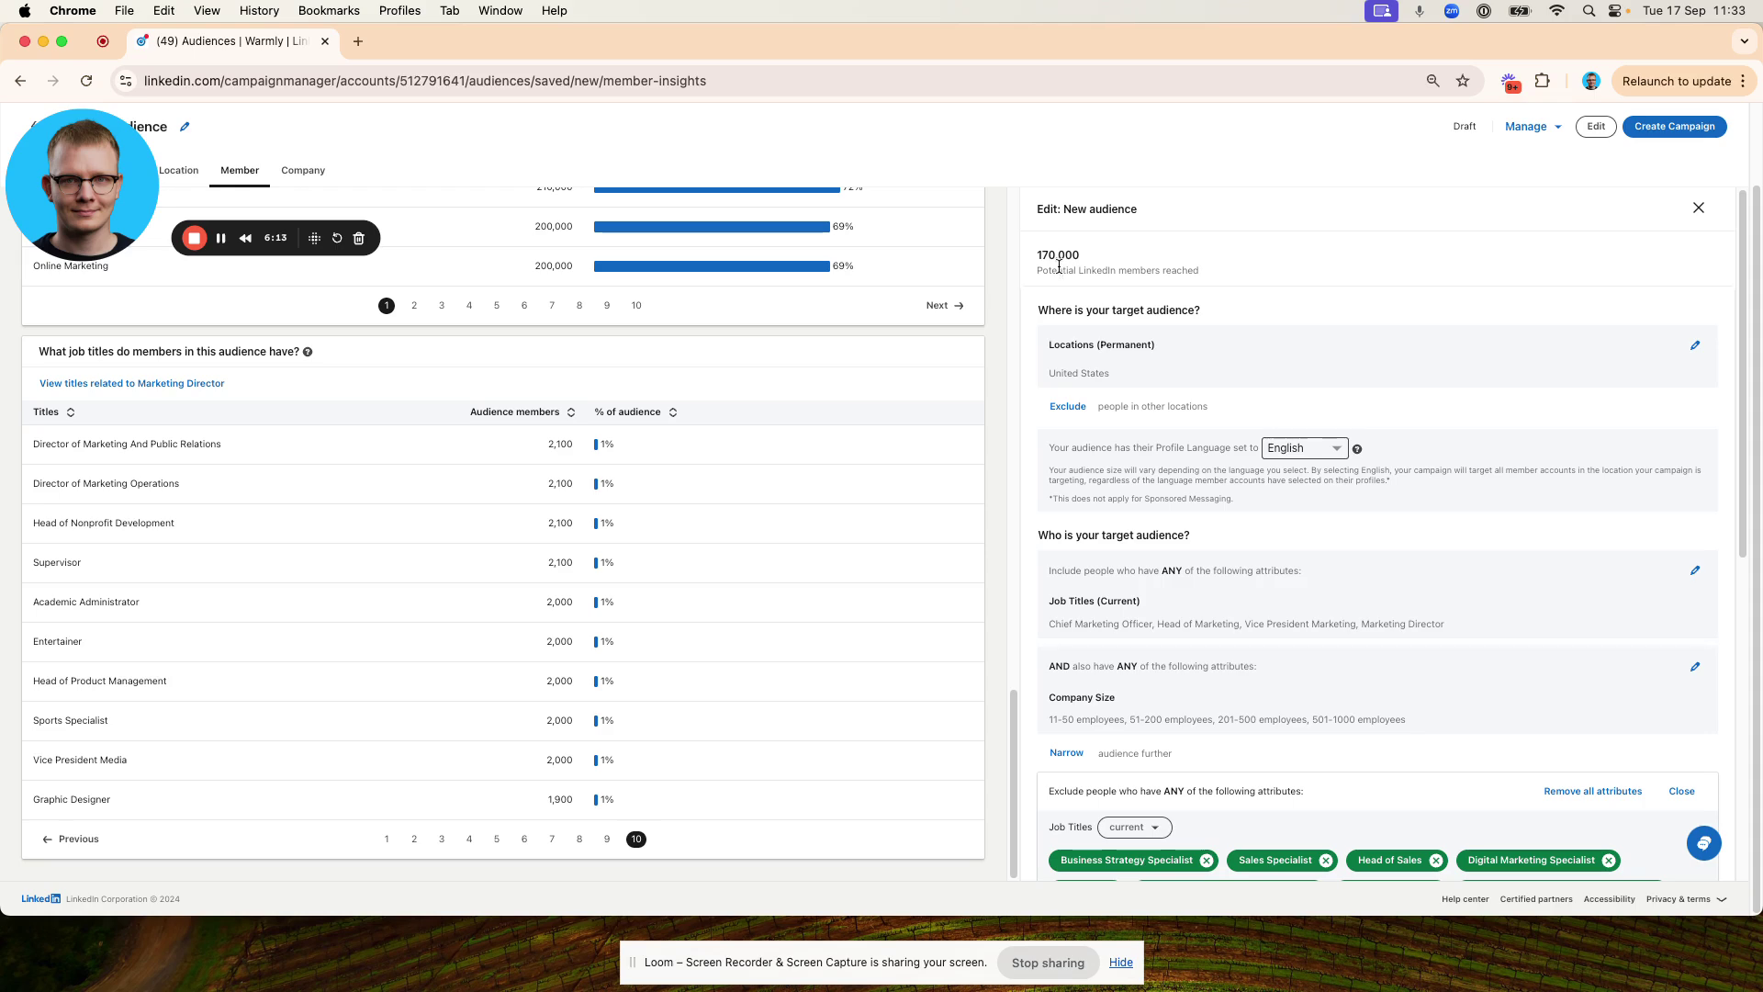
scroll(1059, 266, "down", 10)
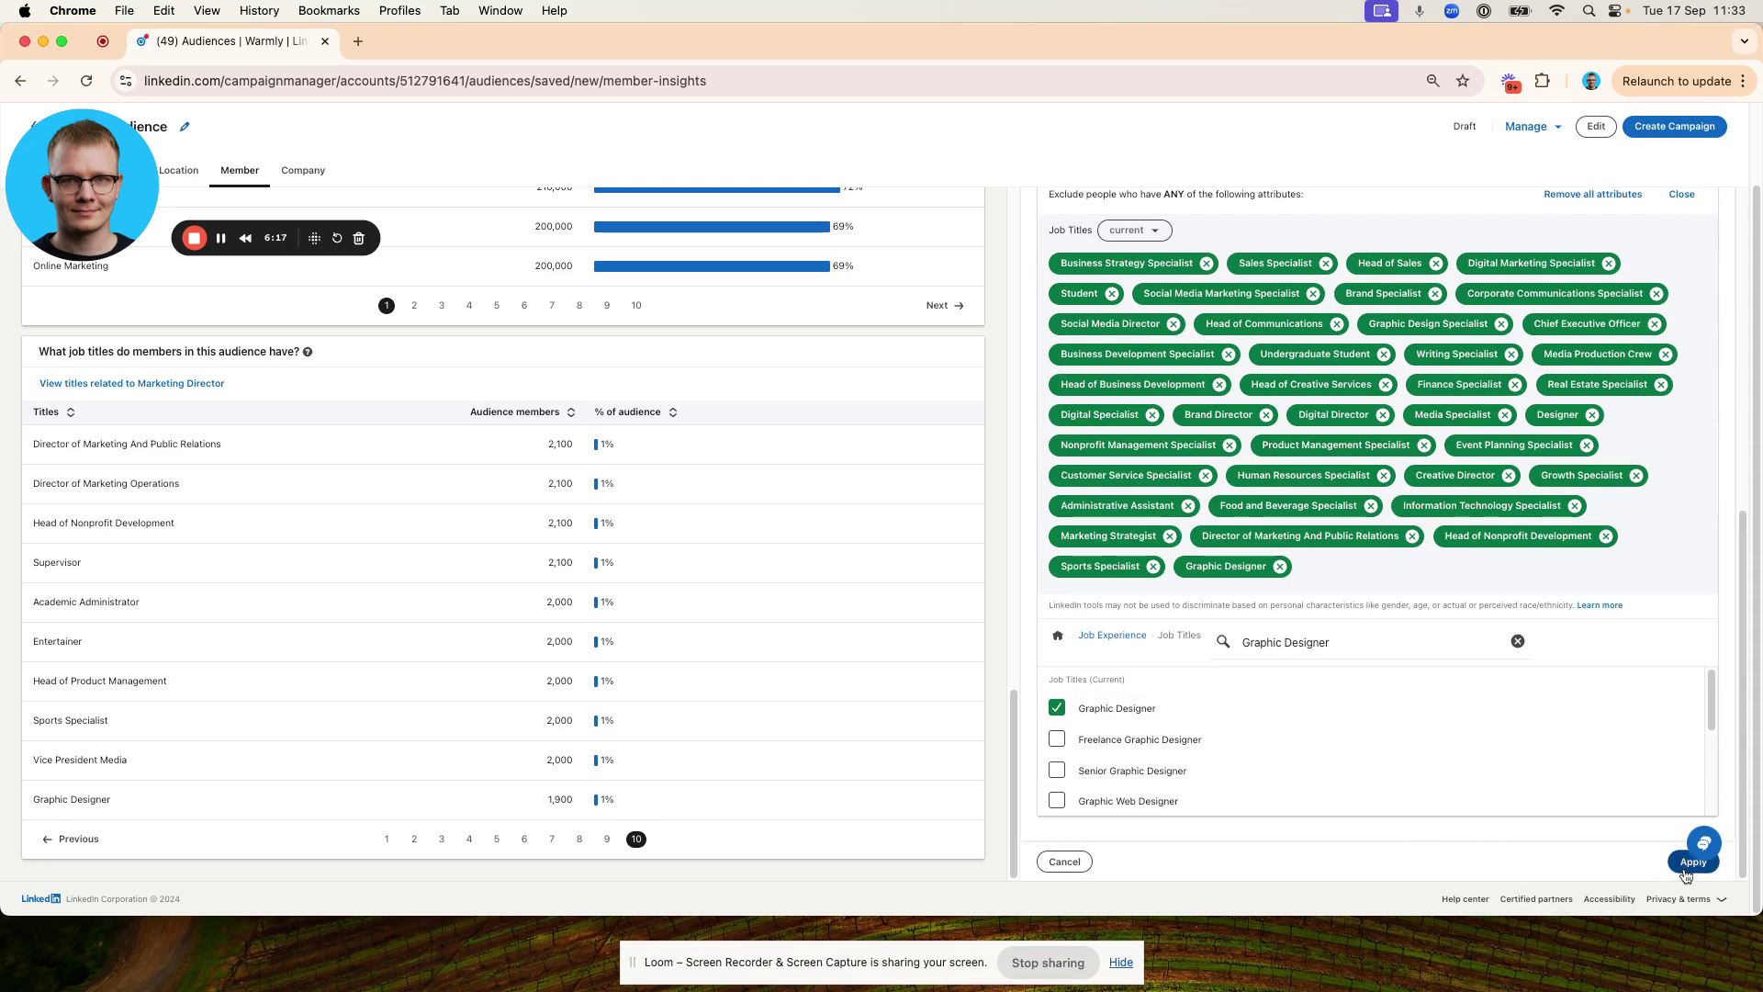
left_click(1688, 863)
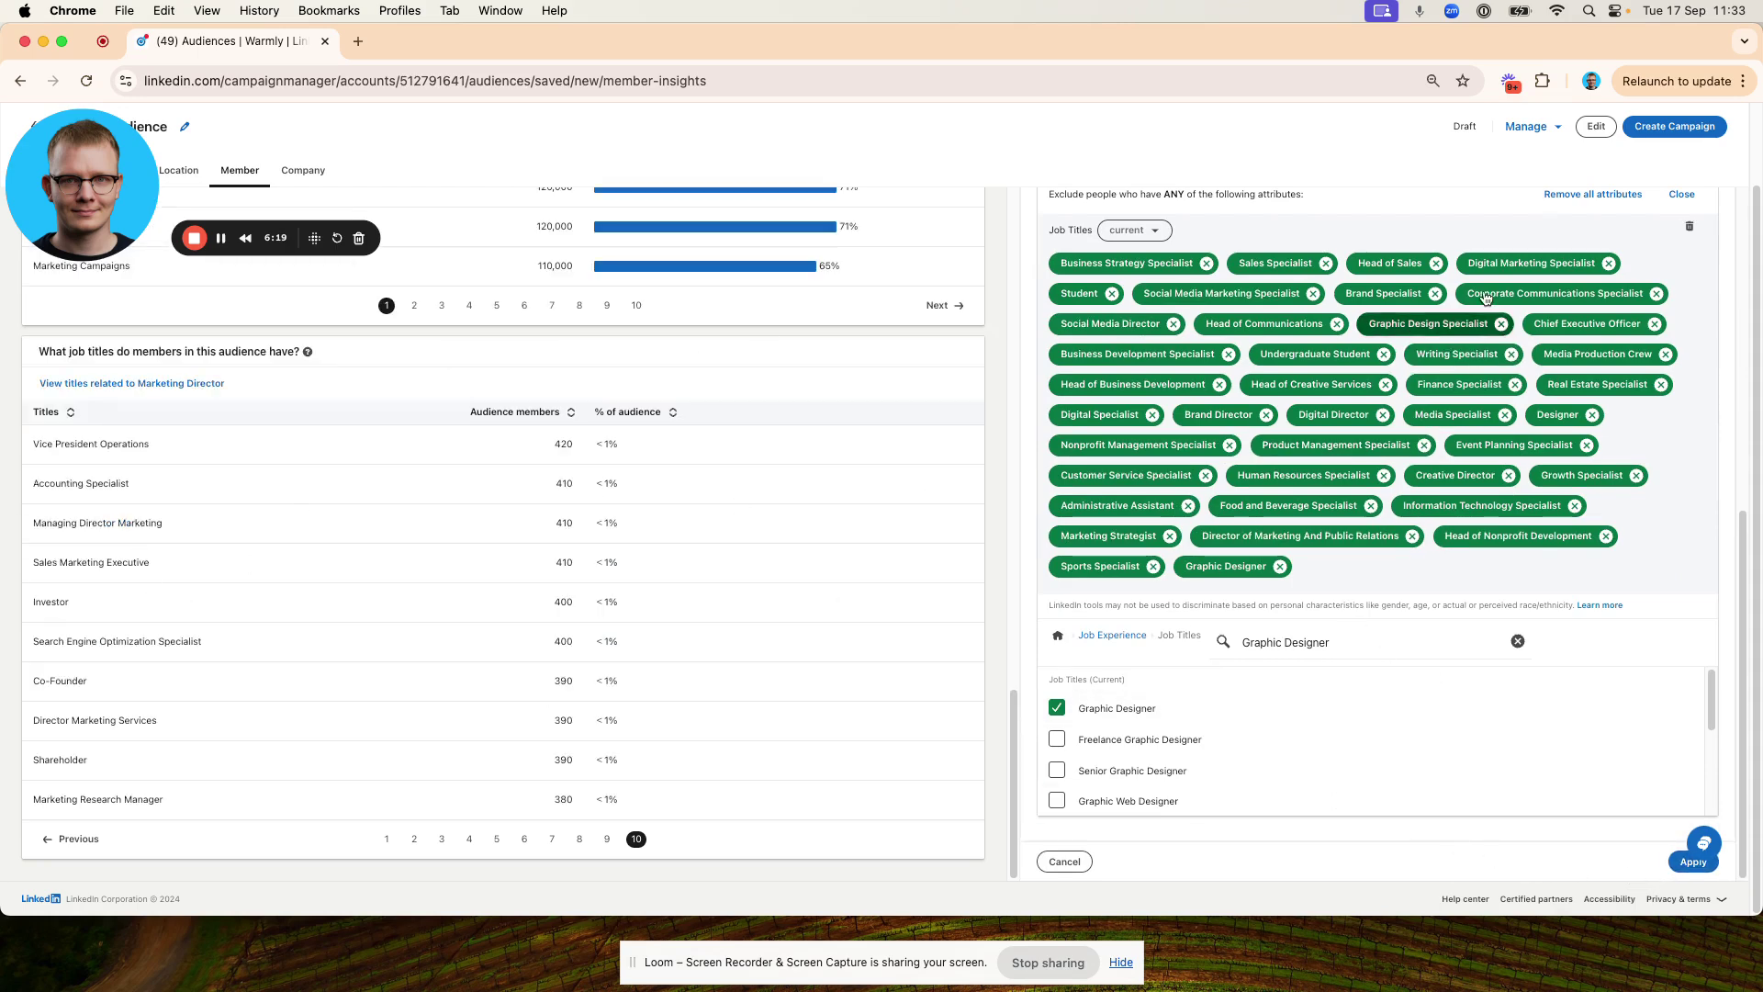
Review the first three pages of the refreshed insight job titles for remaining irrelevant roles.
left_click(386, 838)
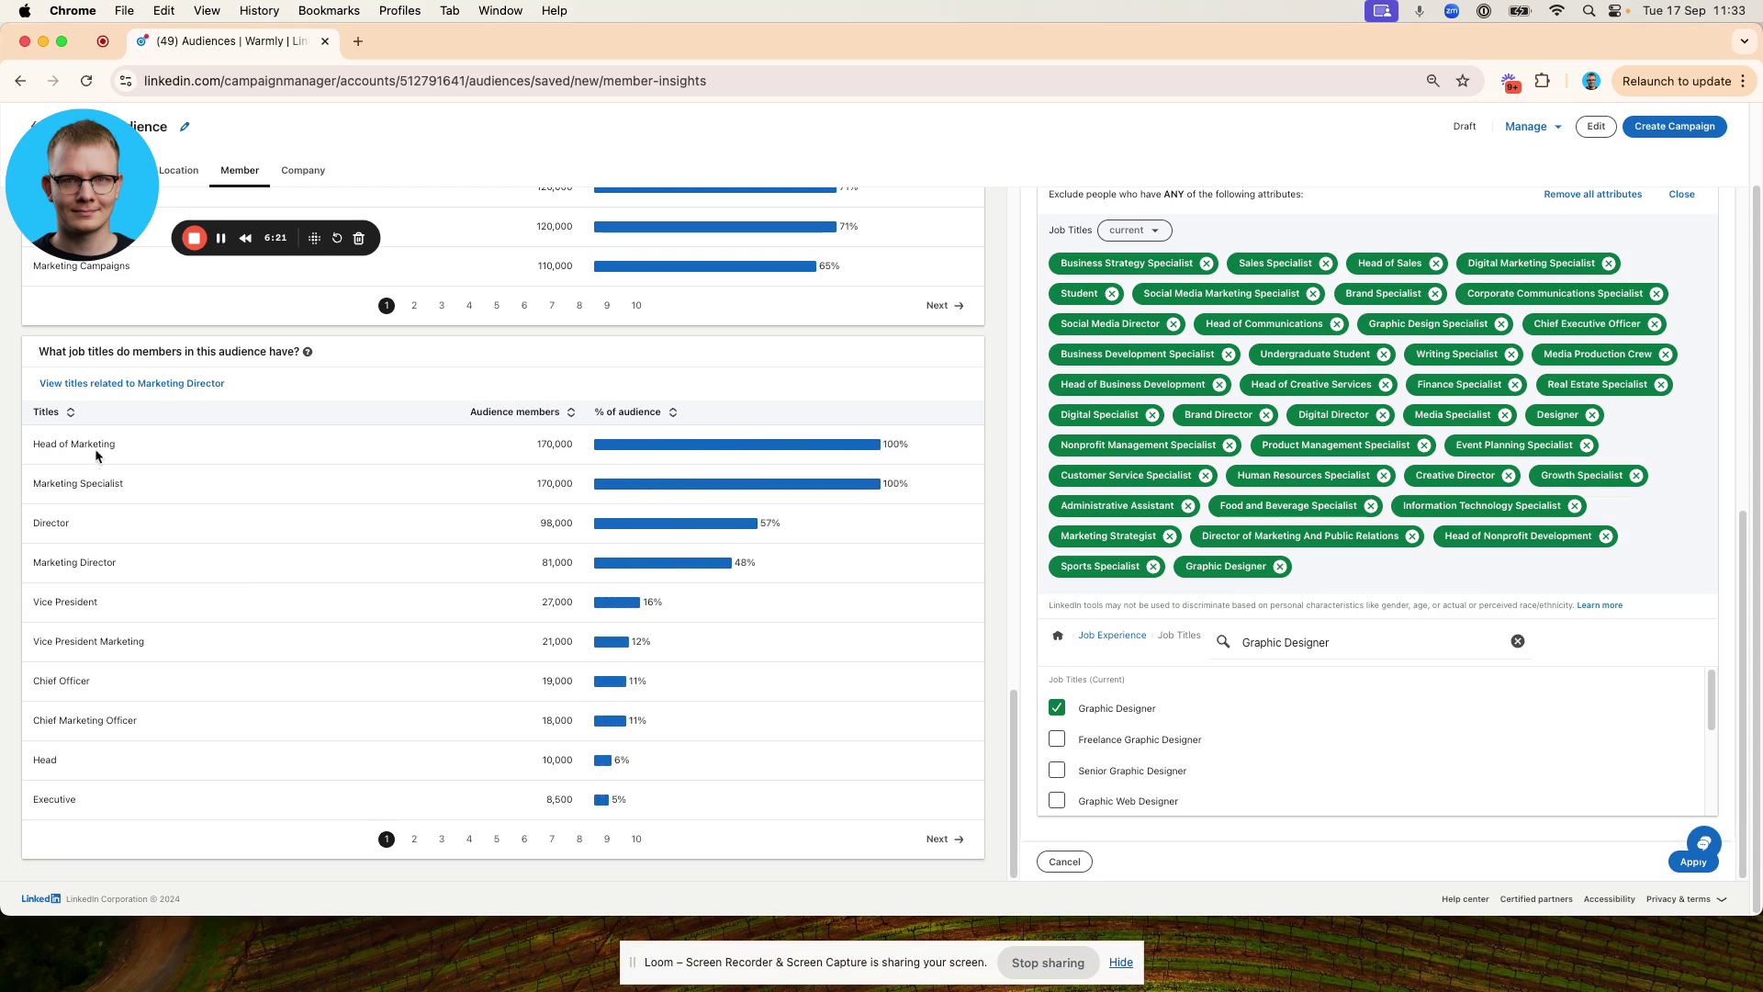
left_click(413, 841)
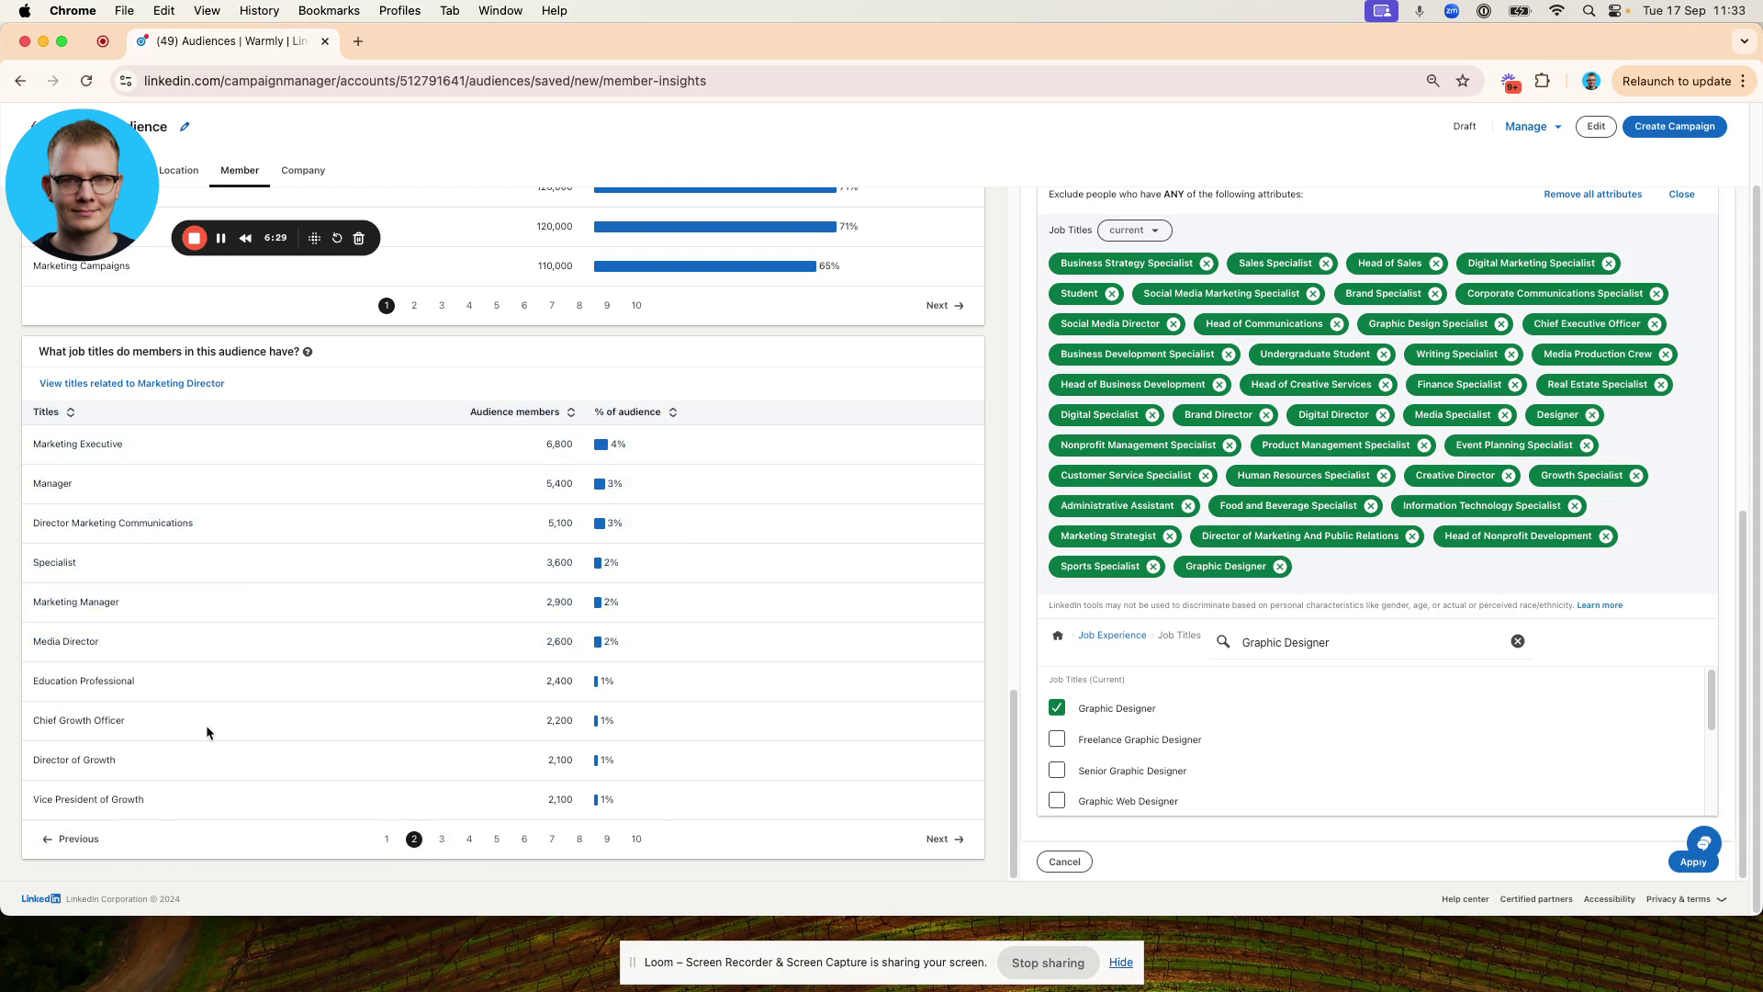
left_click(443, 840)
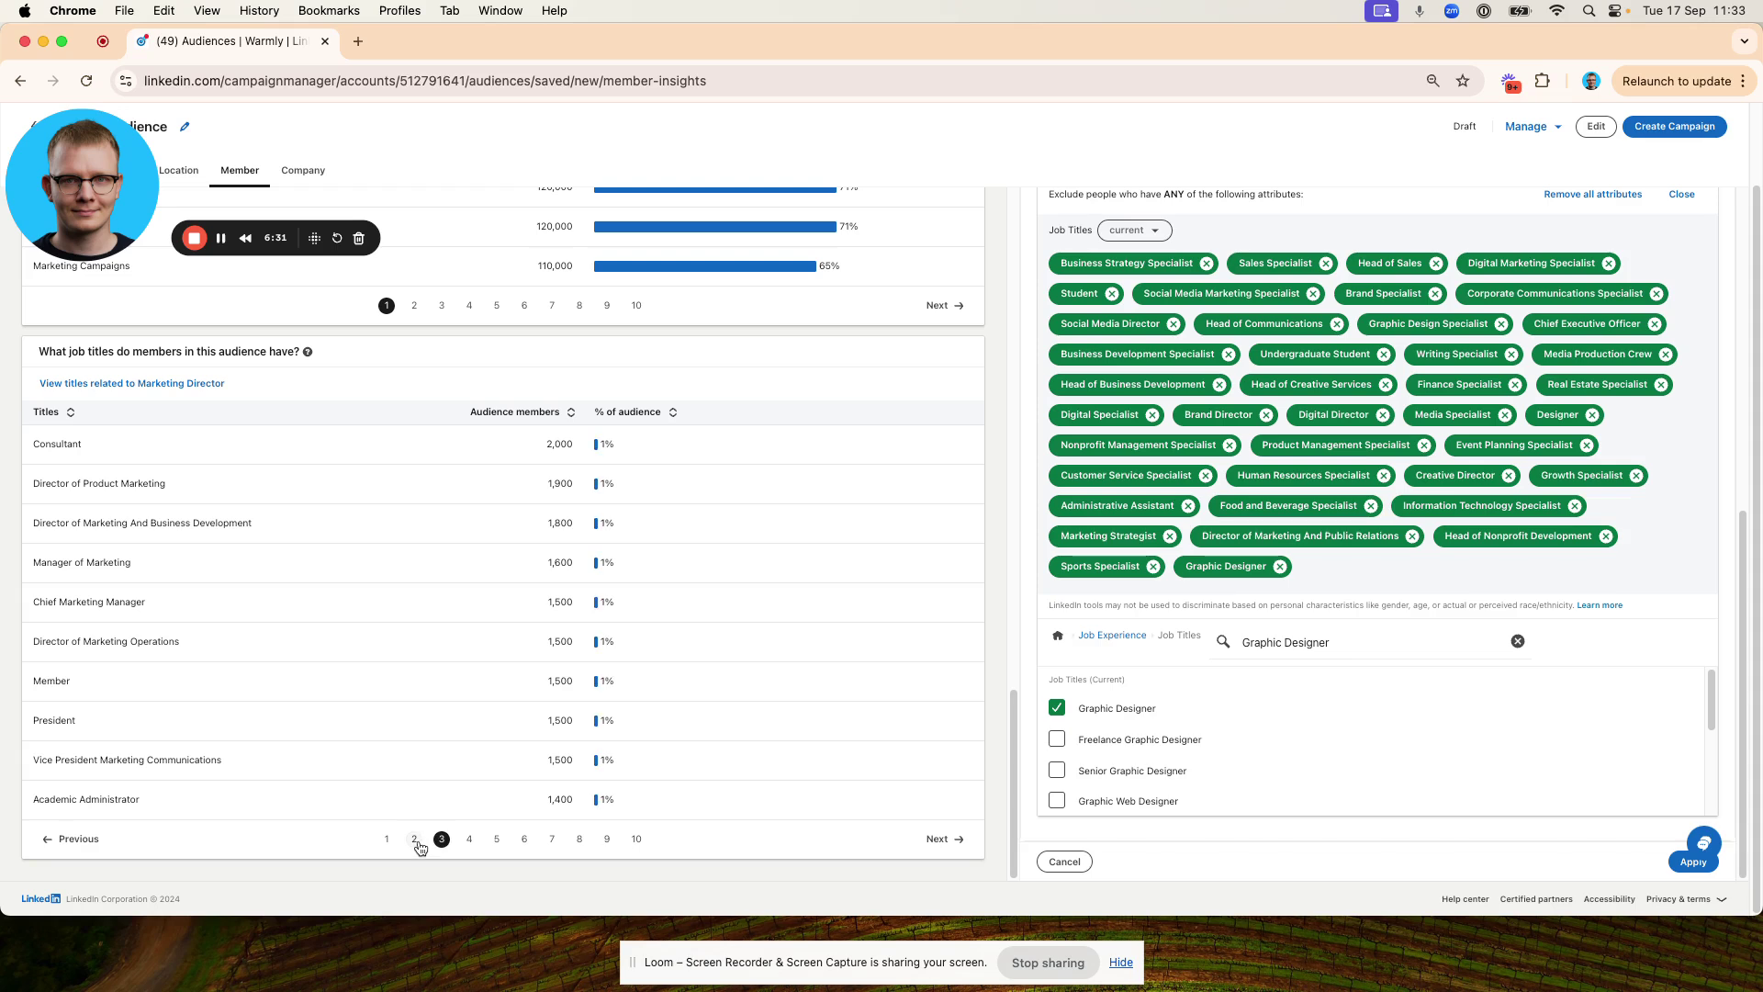
left_click_drag(79, 480, 197, 483)
left_click_drag(158, 761, 306, 769)
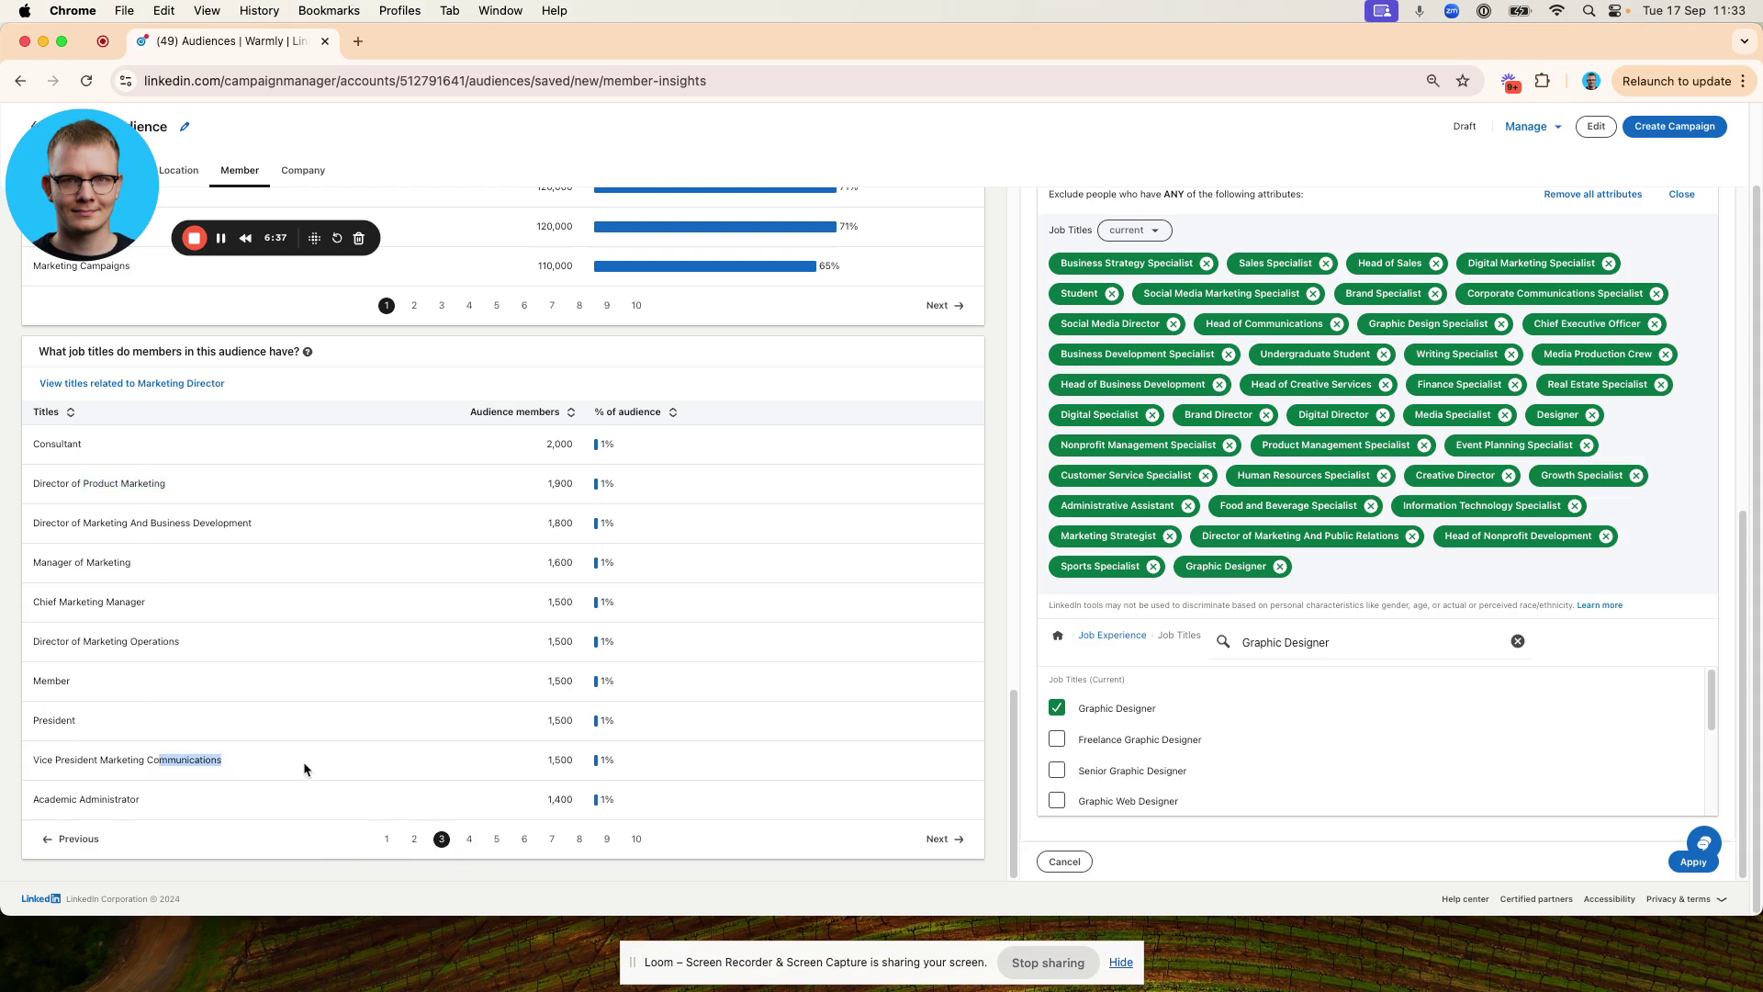
triple_click(101, 798)
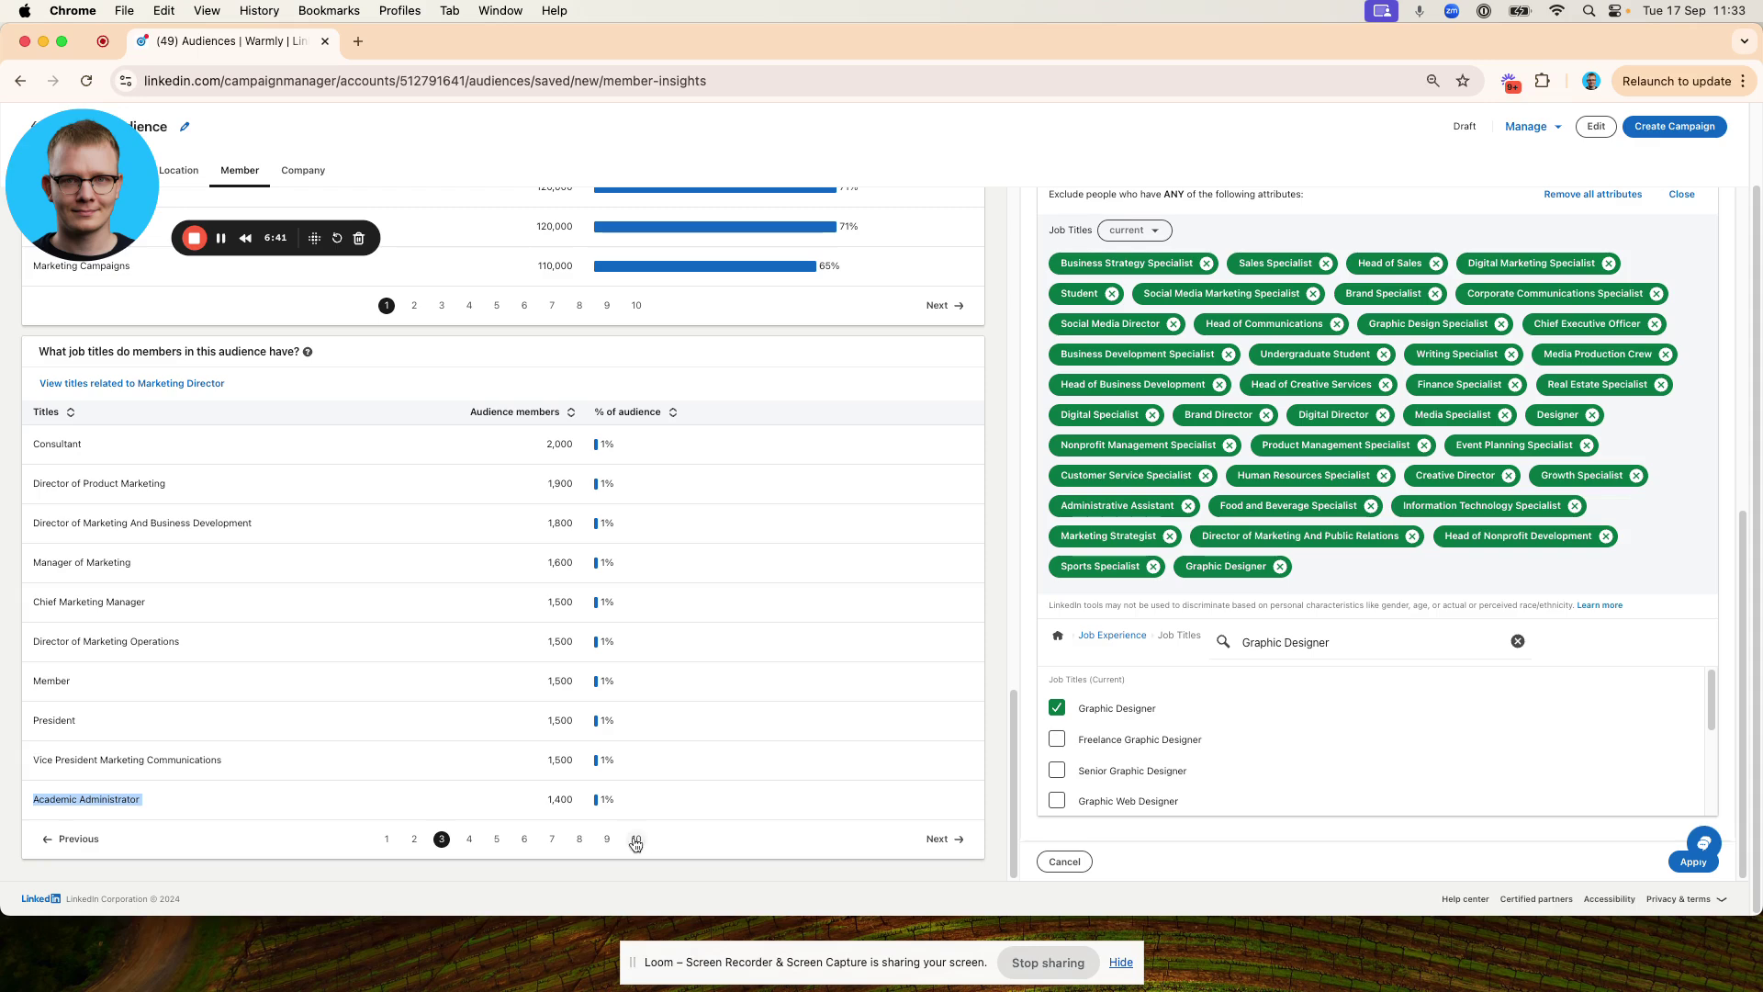
Open the audience's company insights and examine which industries its members work in.
scroll(216, 507, "up", 10)
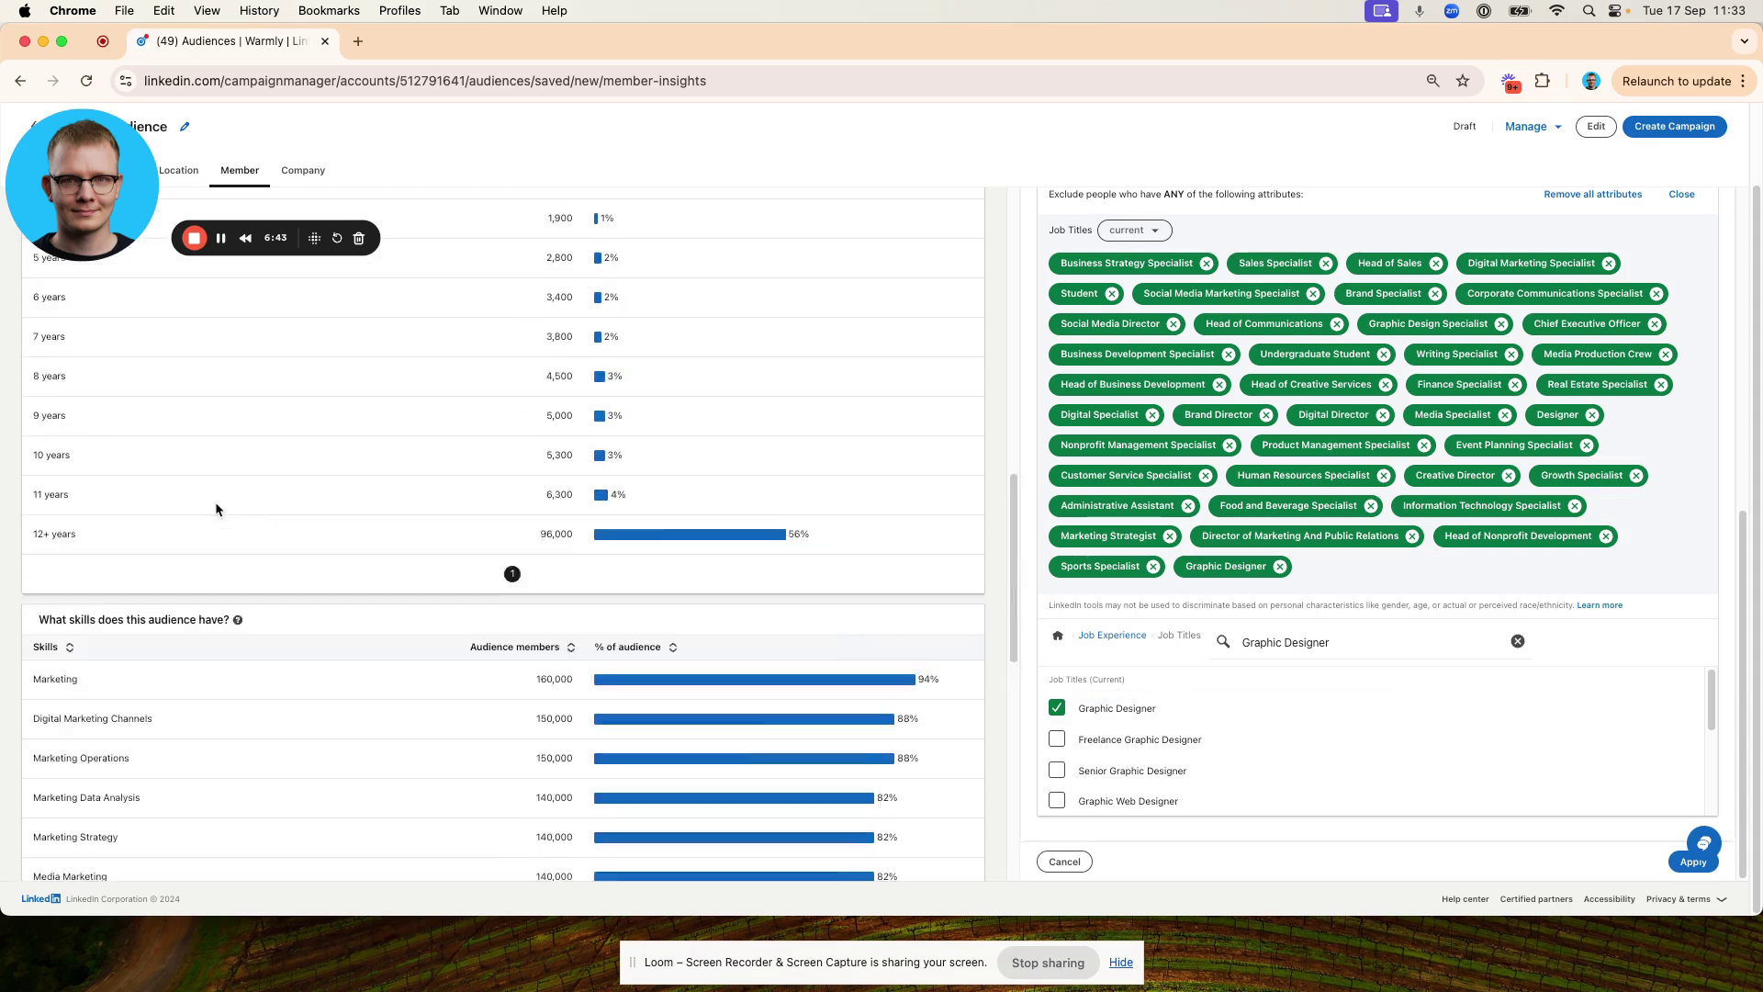
scroll(216, 500, "up", 10)
left_click(300, 267)
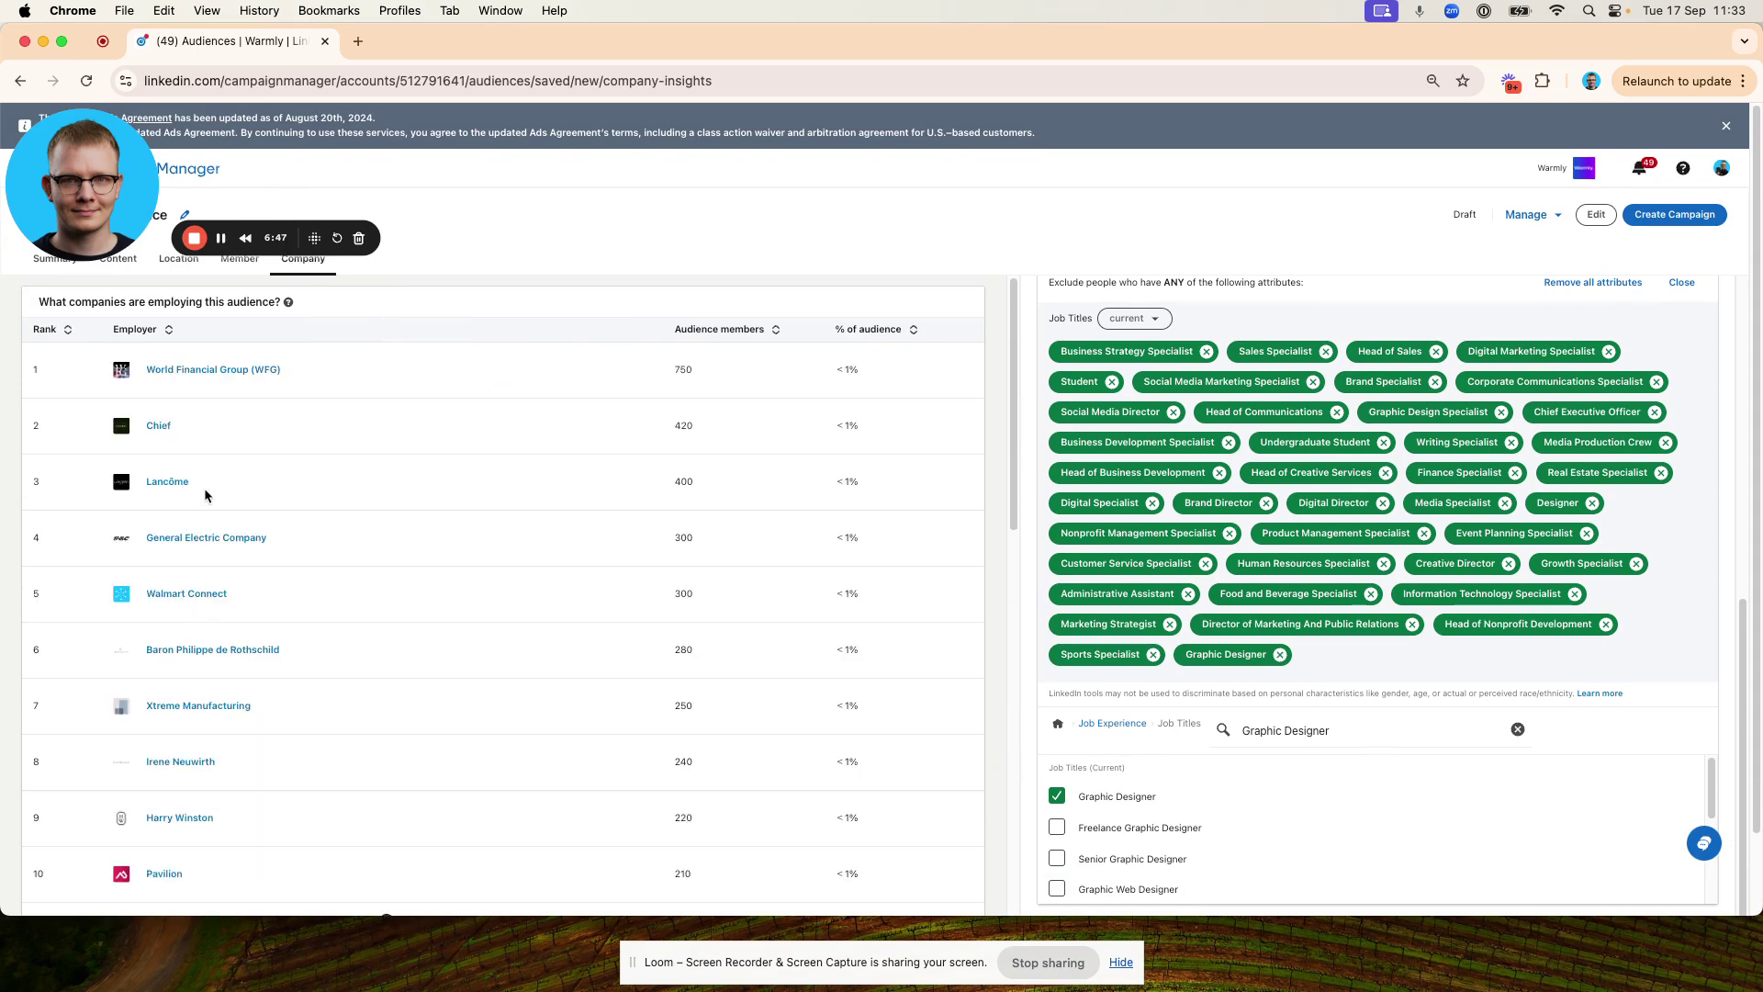
scroll(355, 603, "down", 15)
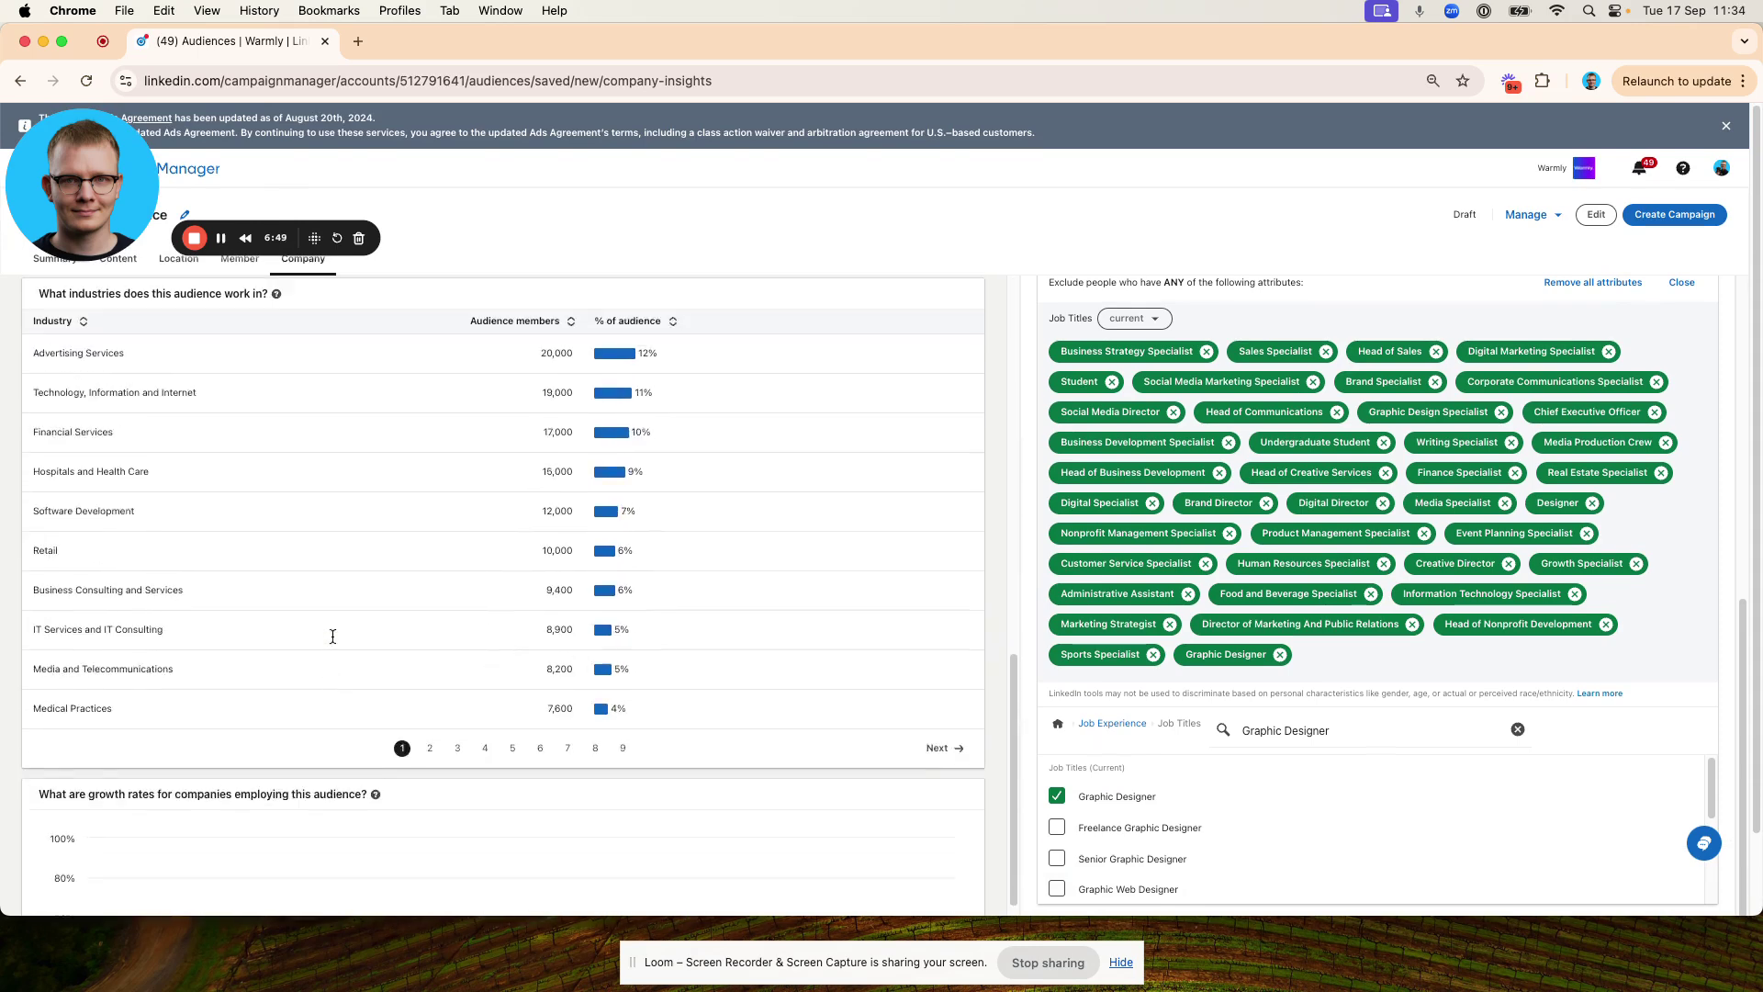
scroll(333, 637, "up", 1)
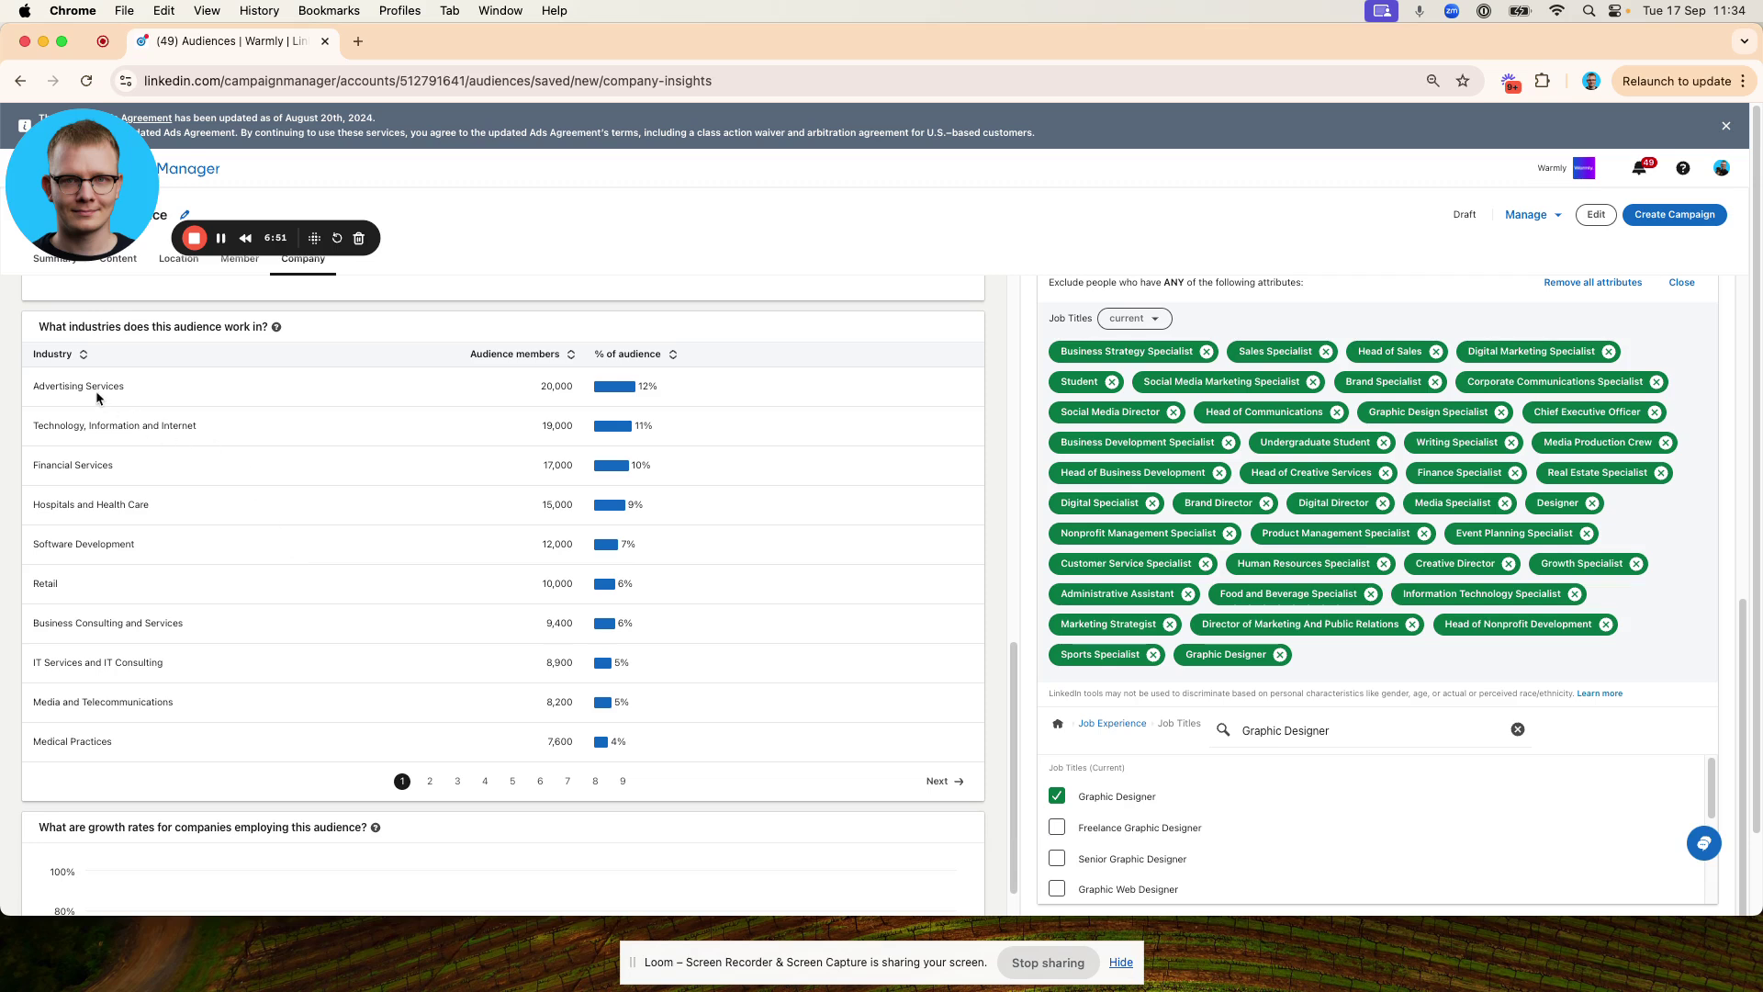
double_click(44, 582)
Close the job title exclusion editor and review the audience's targeting criteria.
left_click(1664, 287)
scroll(1433, 564, "down", 2)
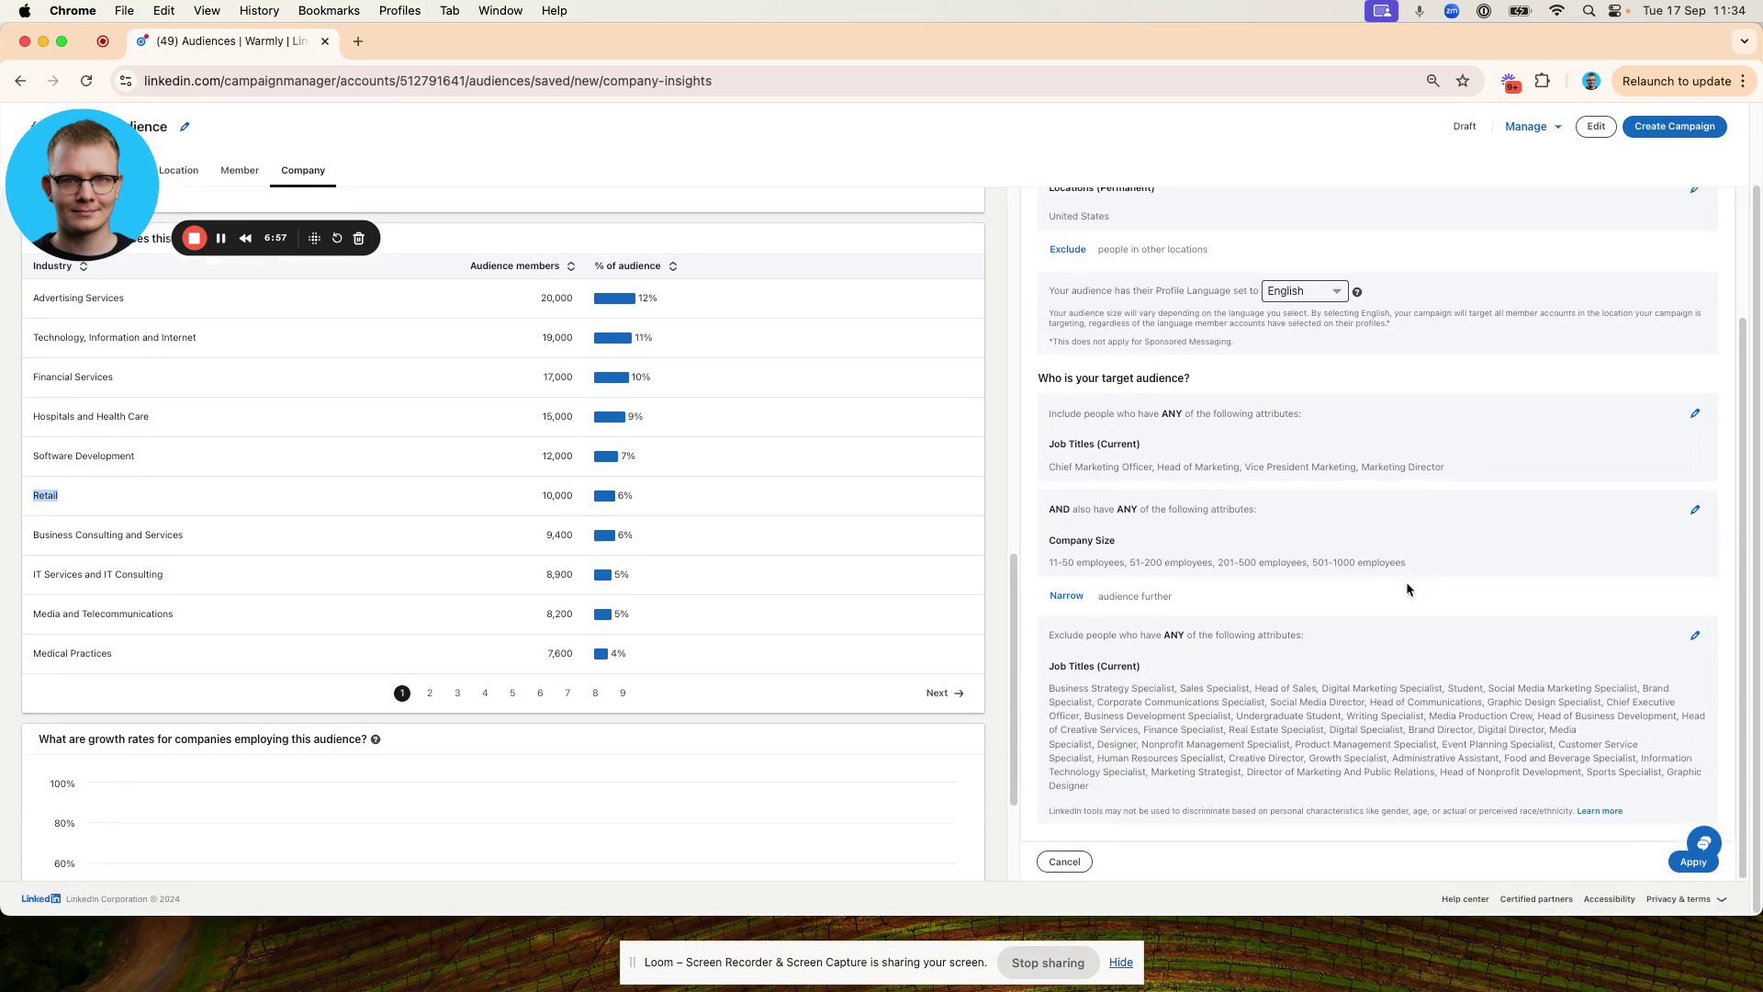
scroll(1292, 571, "up", 2)
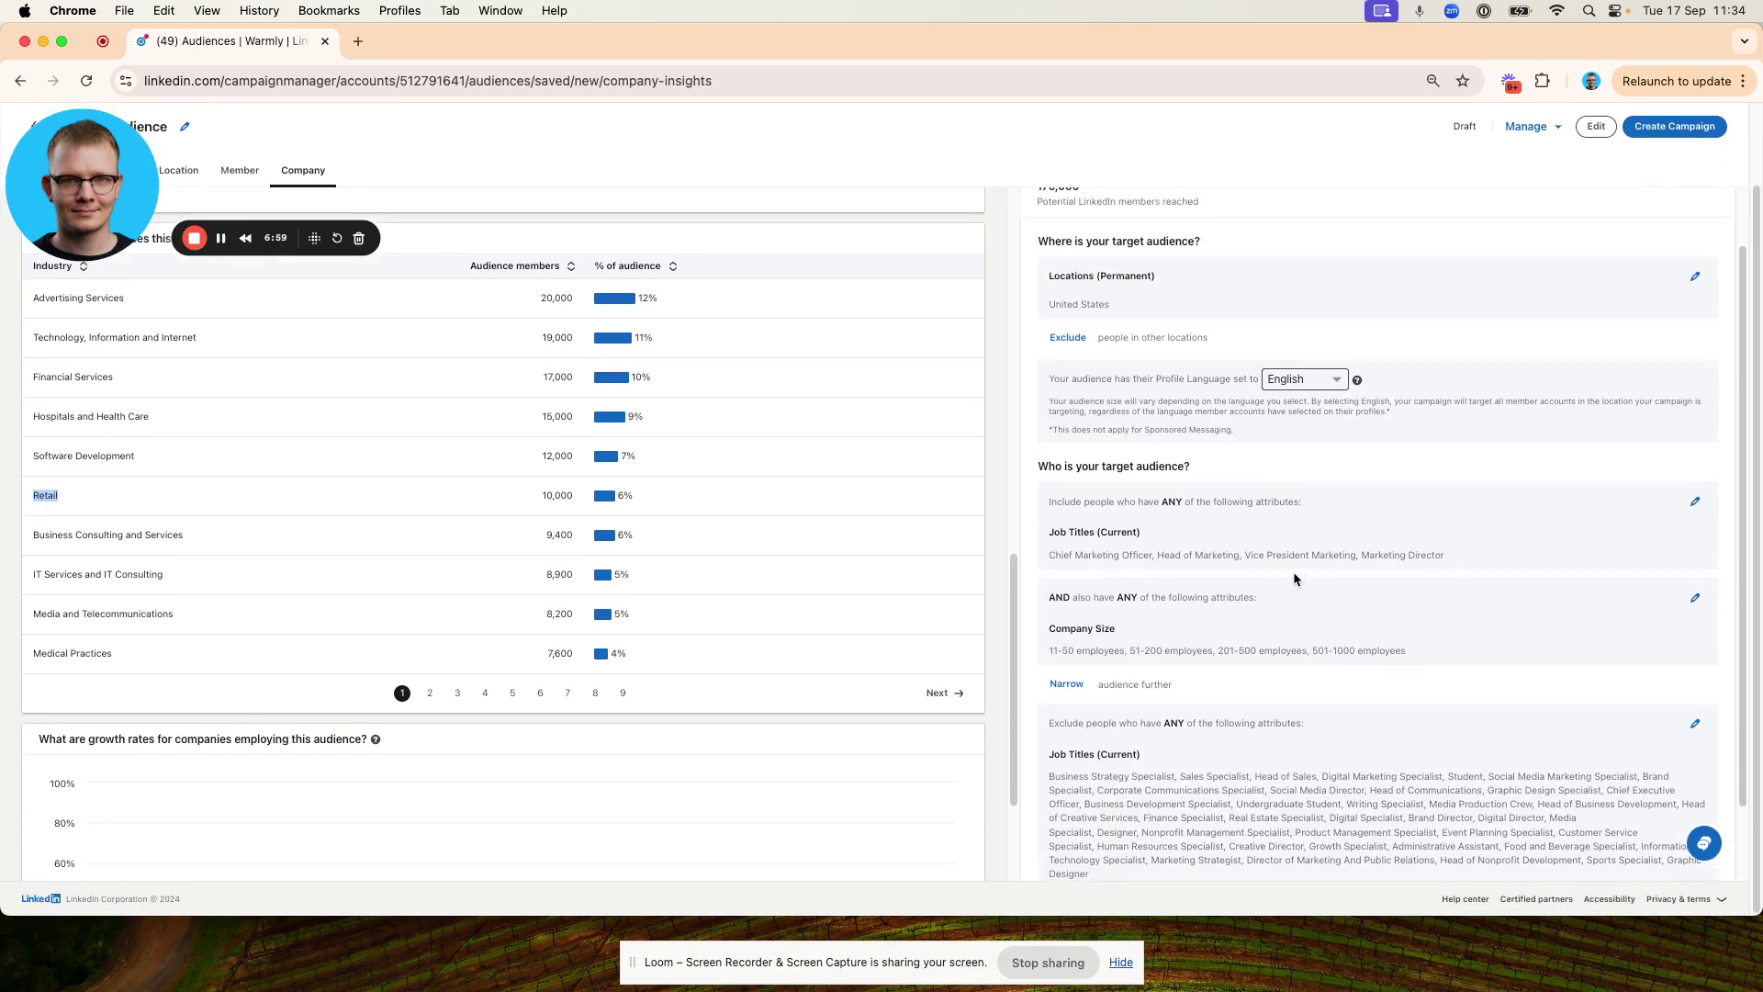
scroll(1287, 584, "down", 2)
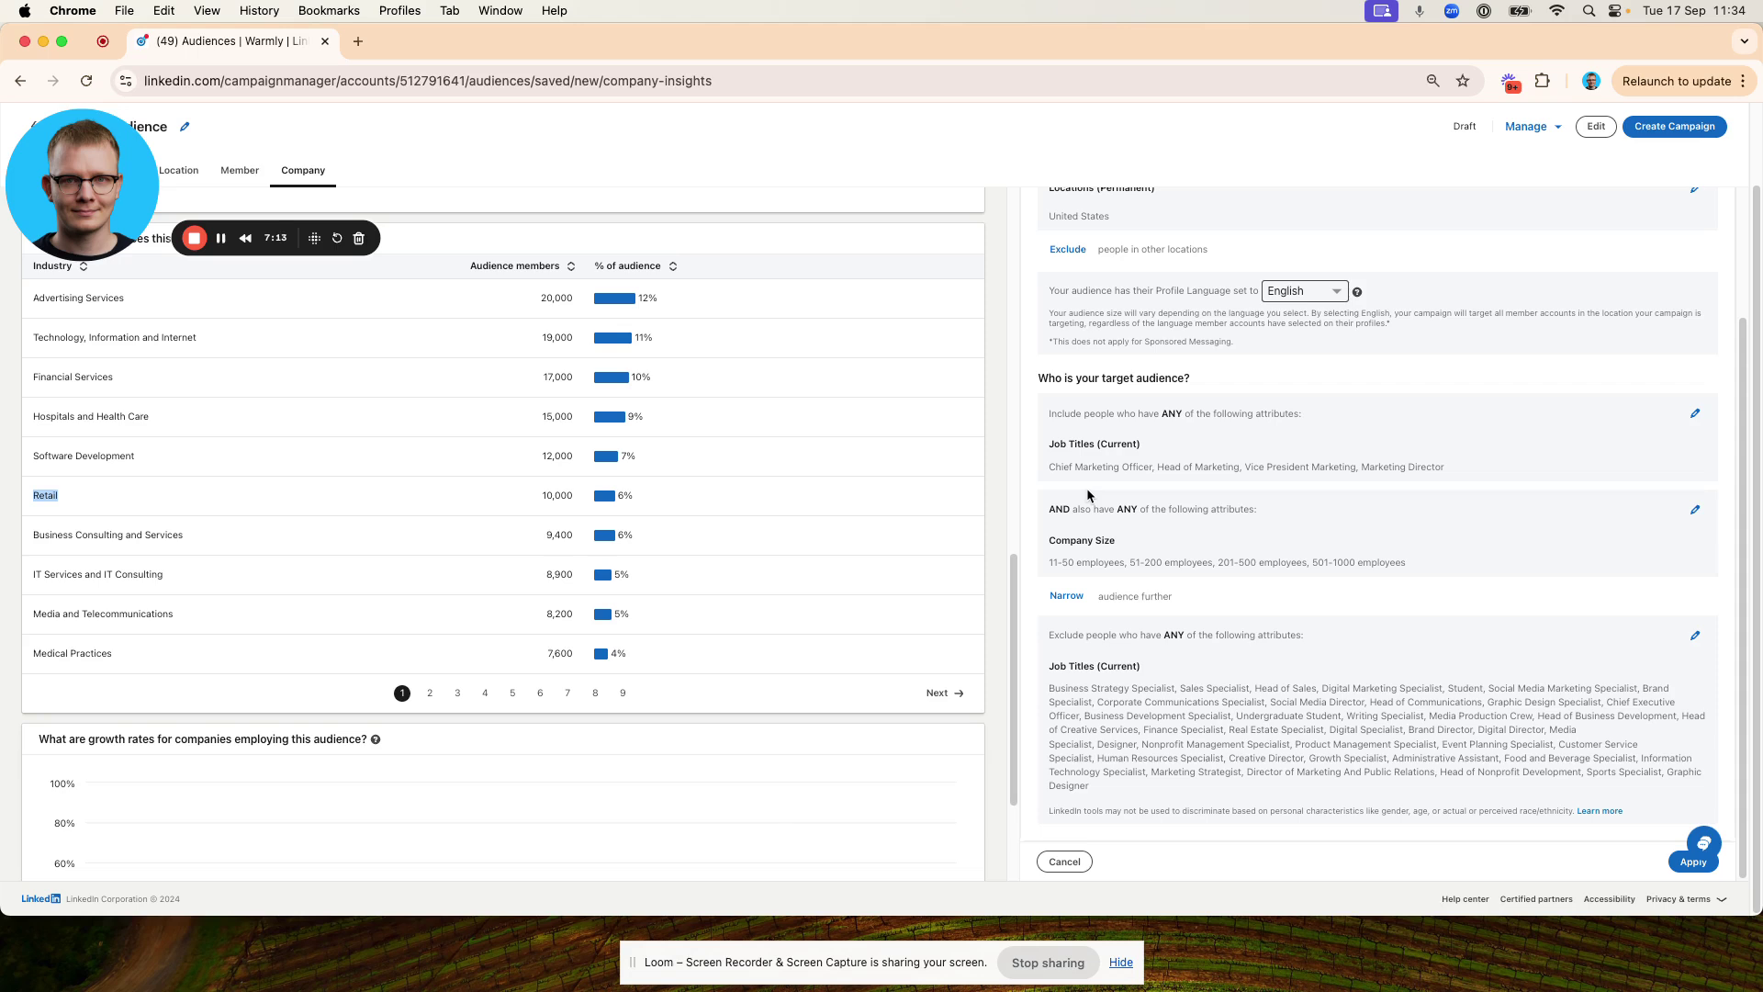
Narrow the audience further to the Software Development company industry and apply the change to the insights.
left_click(1082, 596)
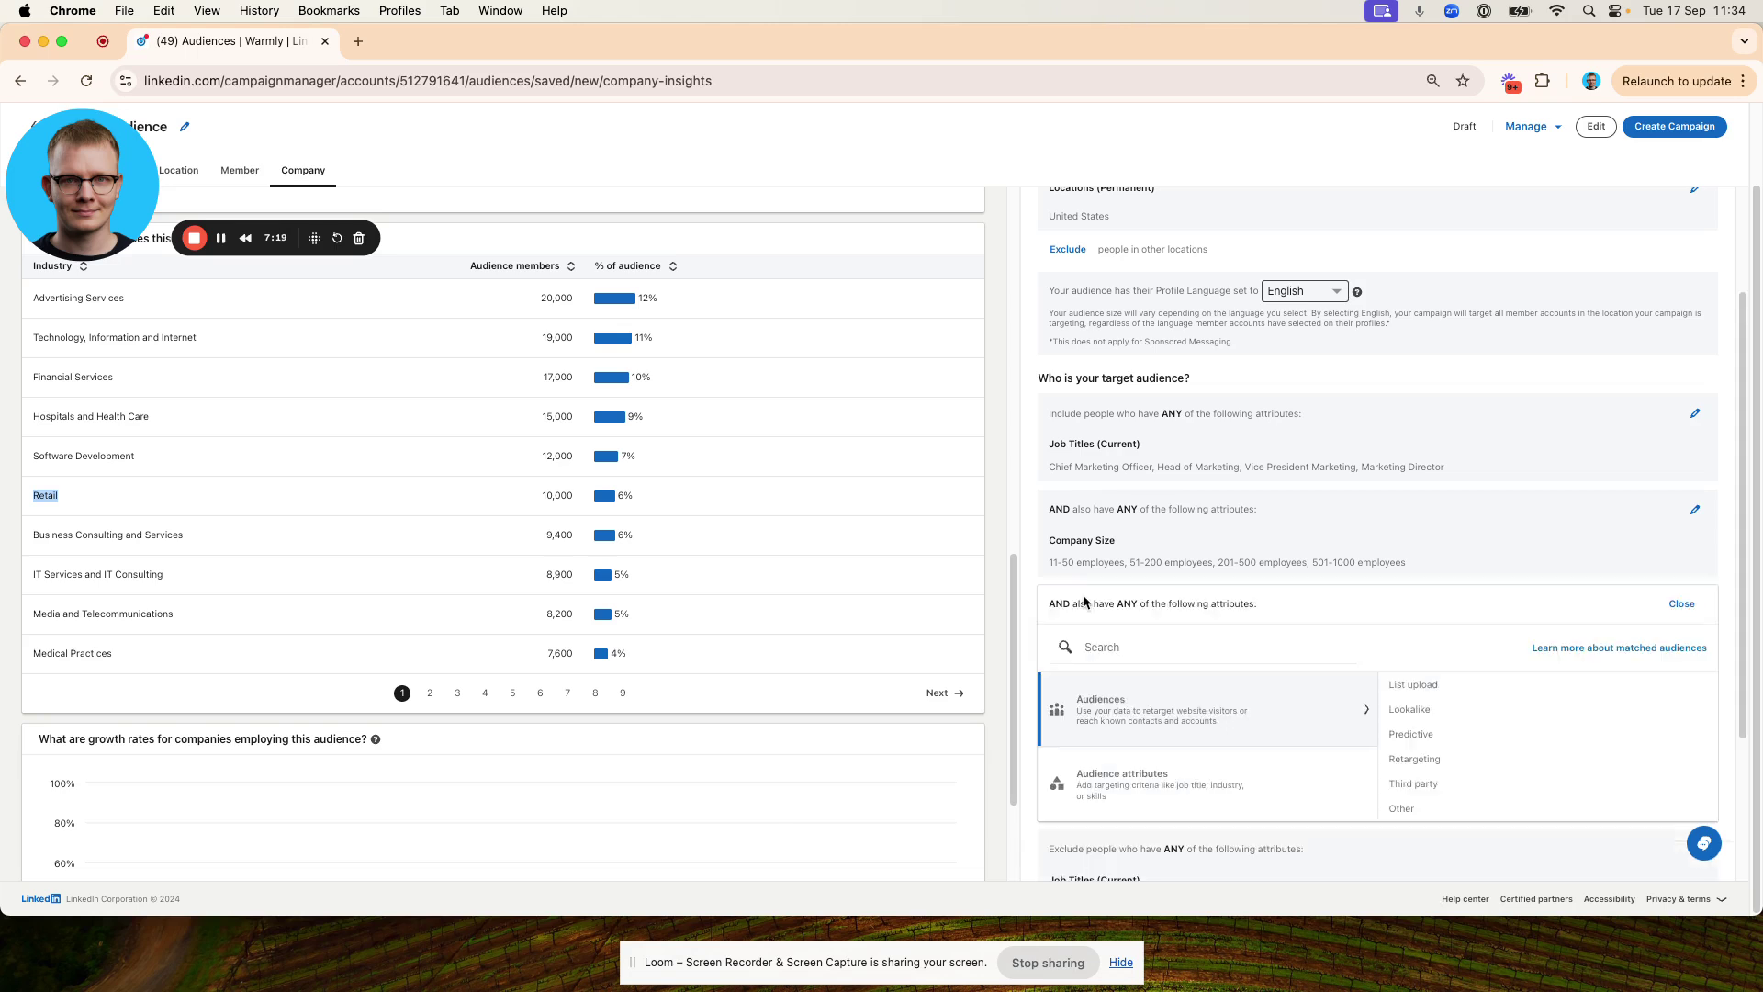
left_click(1152, 776)
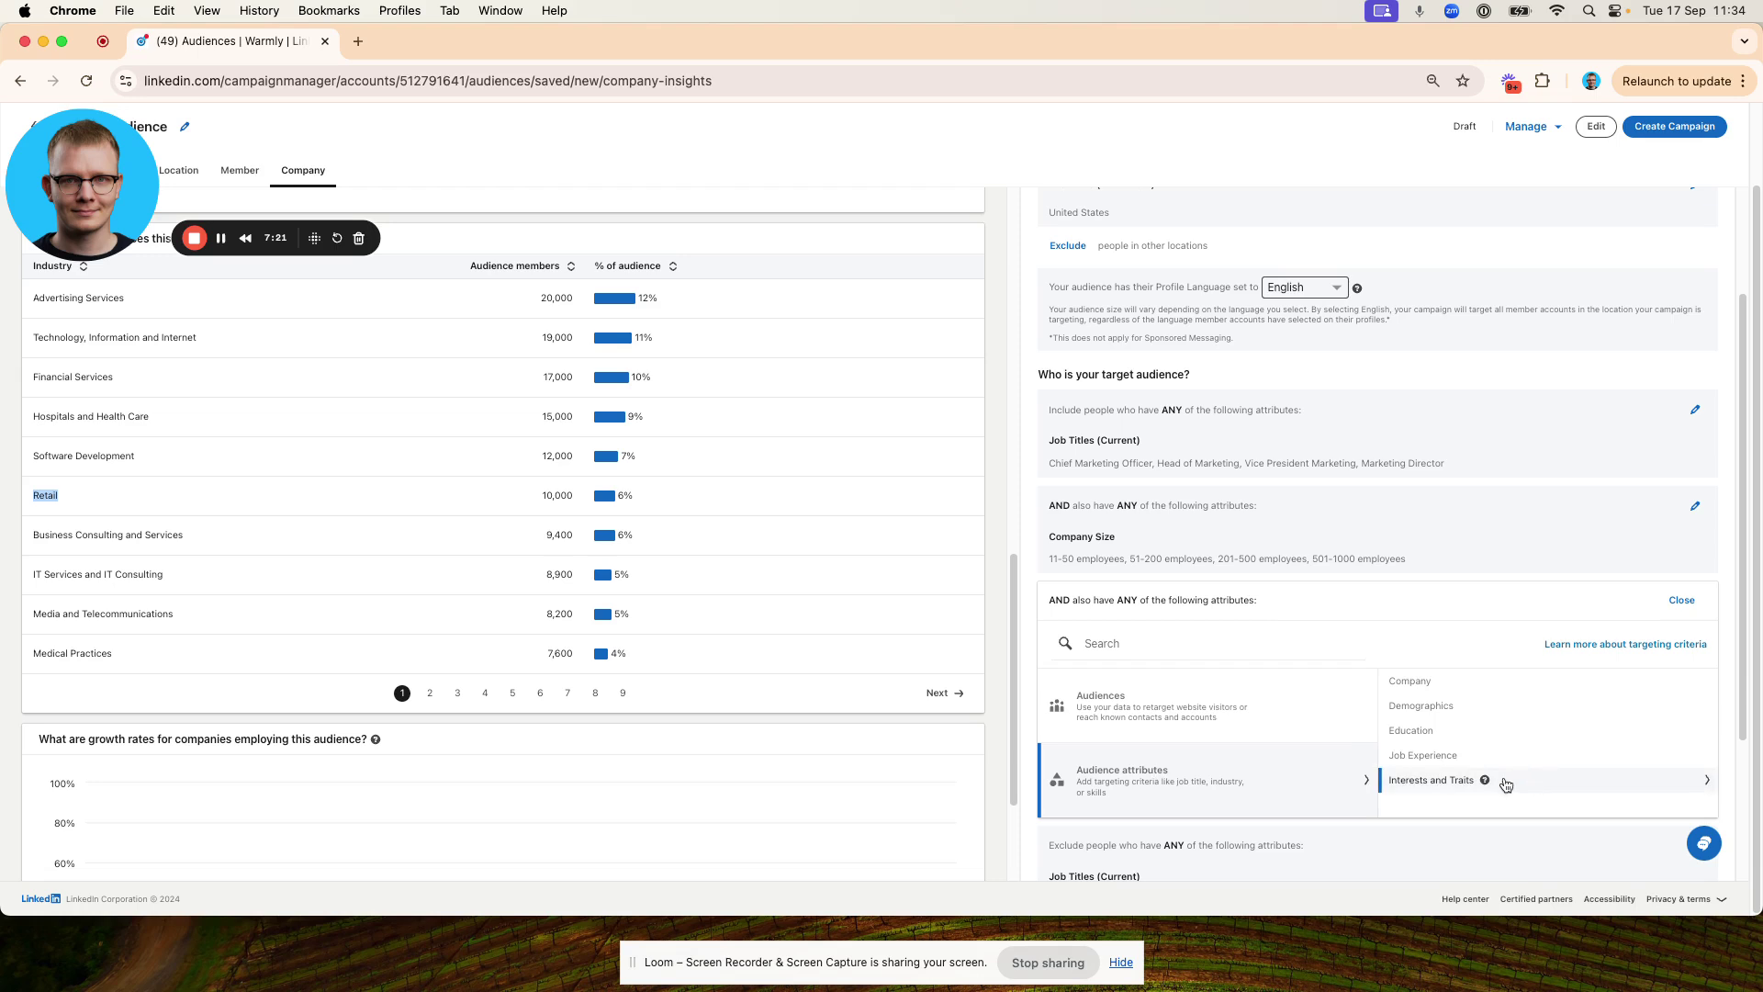
left_click(1473, 697)
left_click(1496, 785)
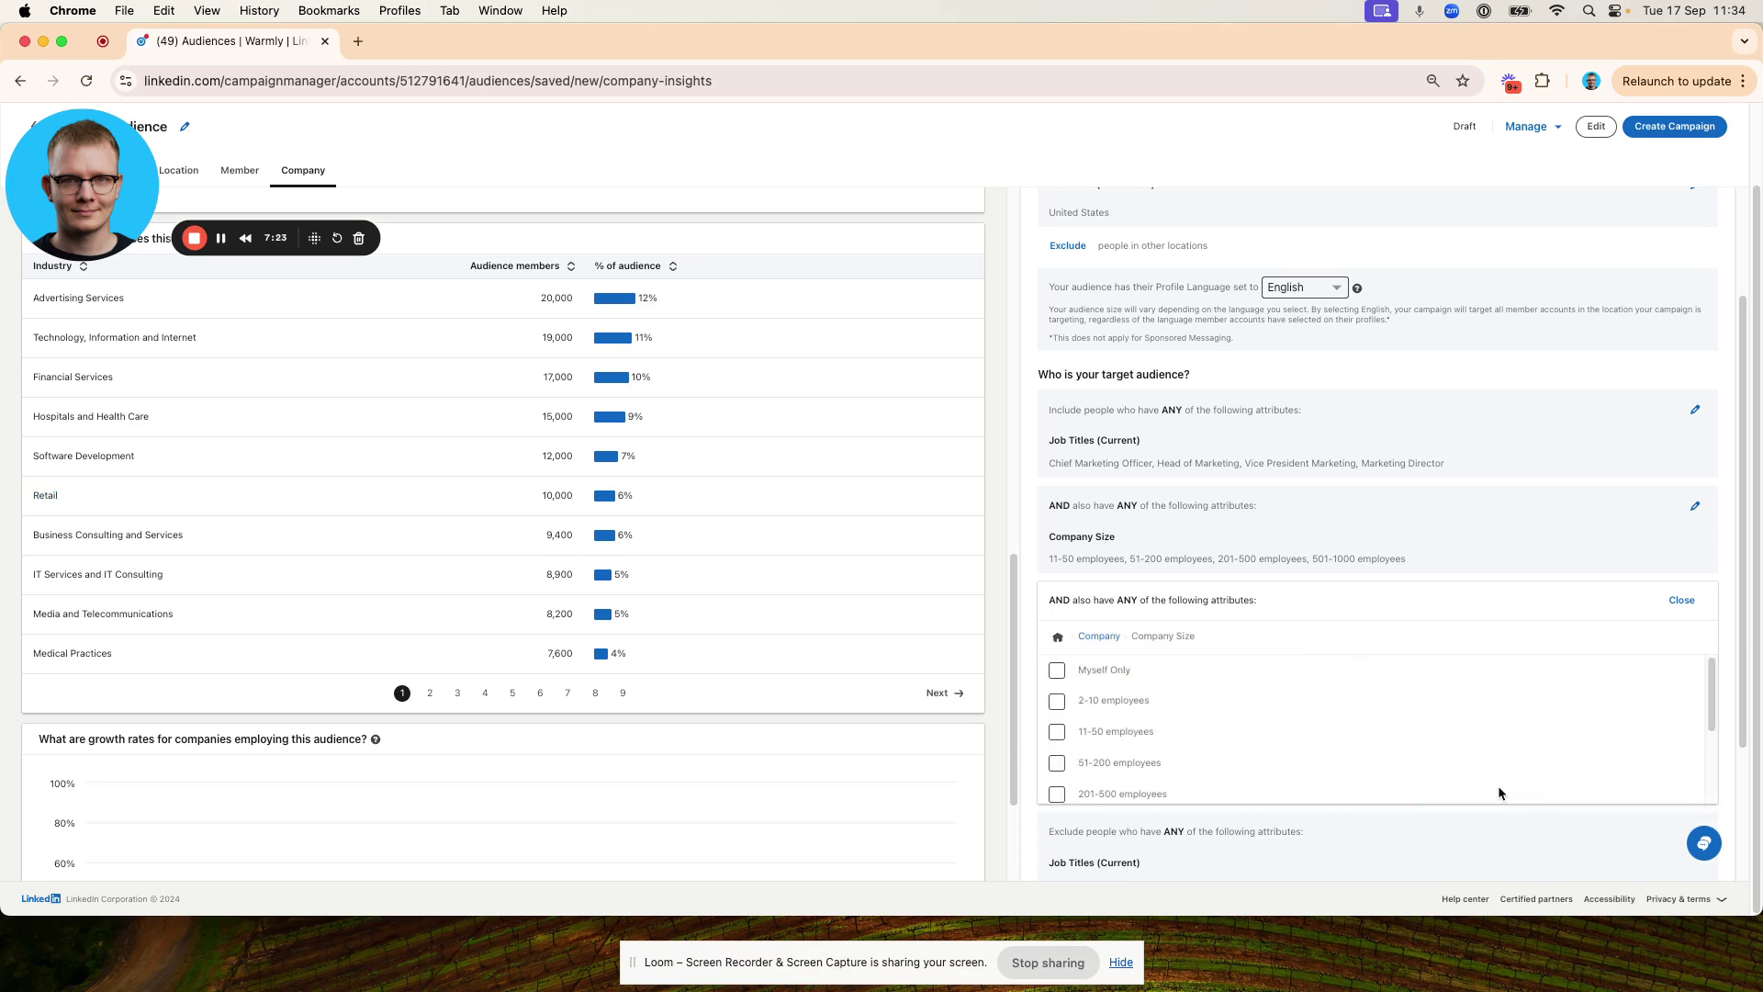
left_click(1099, 637)
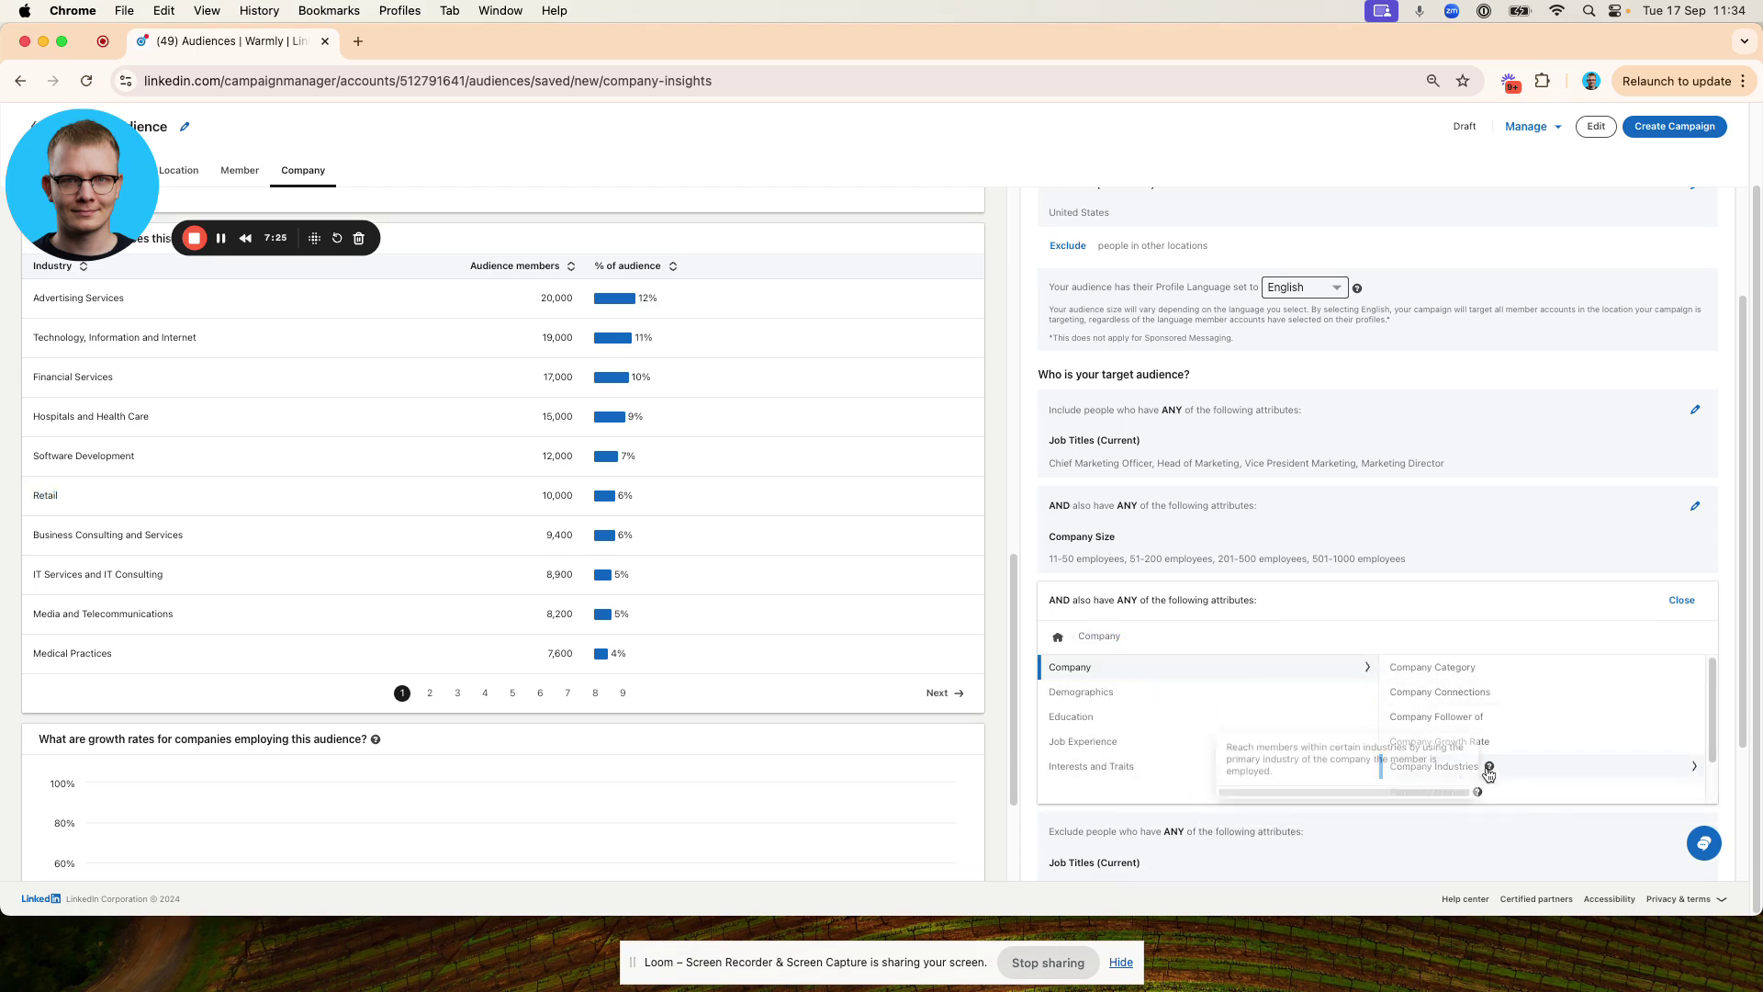
left_click(1533, 767)
type("soft")
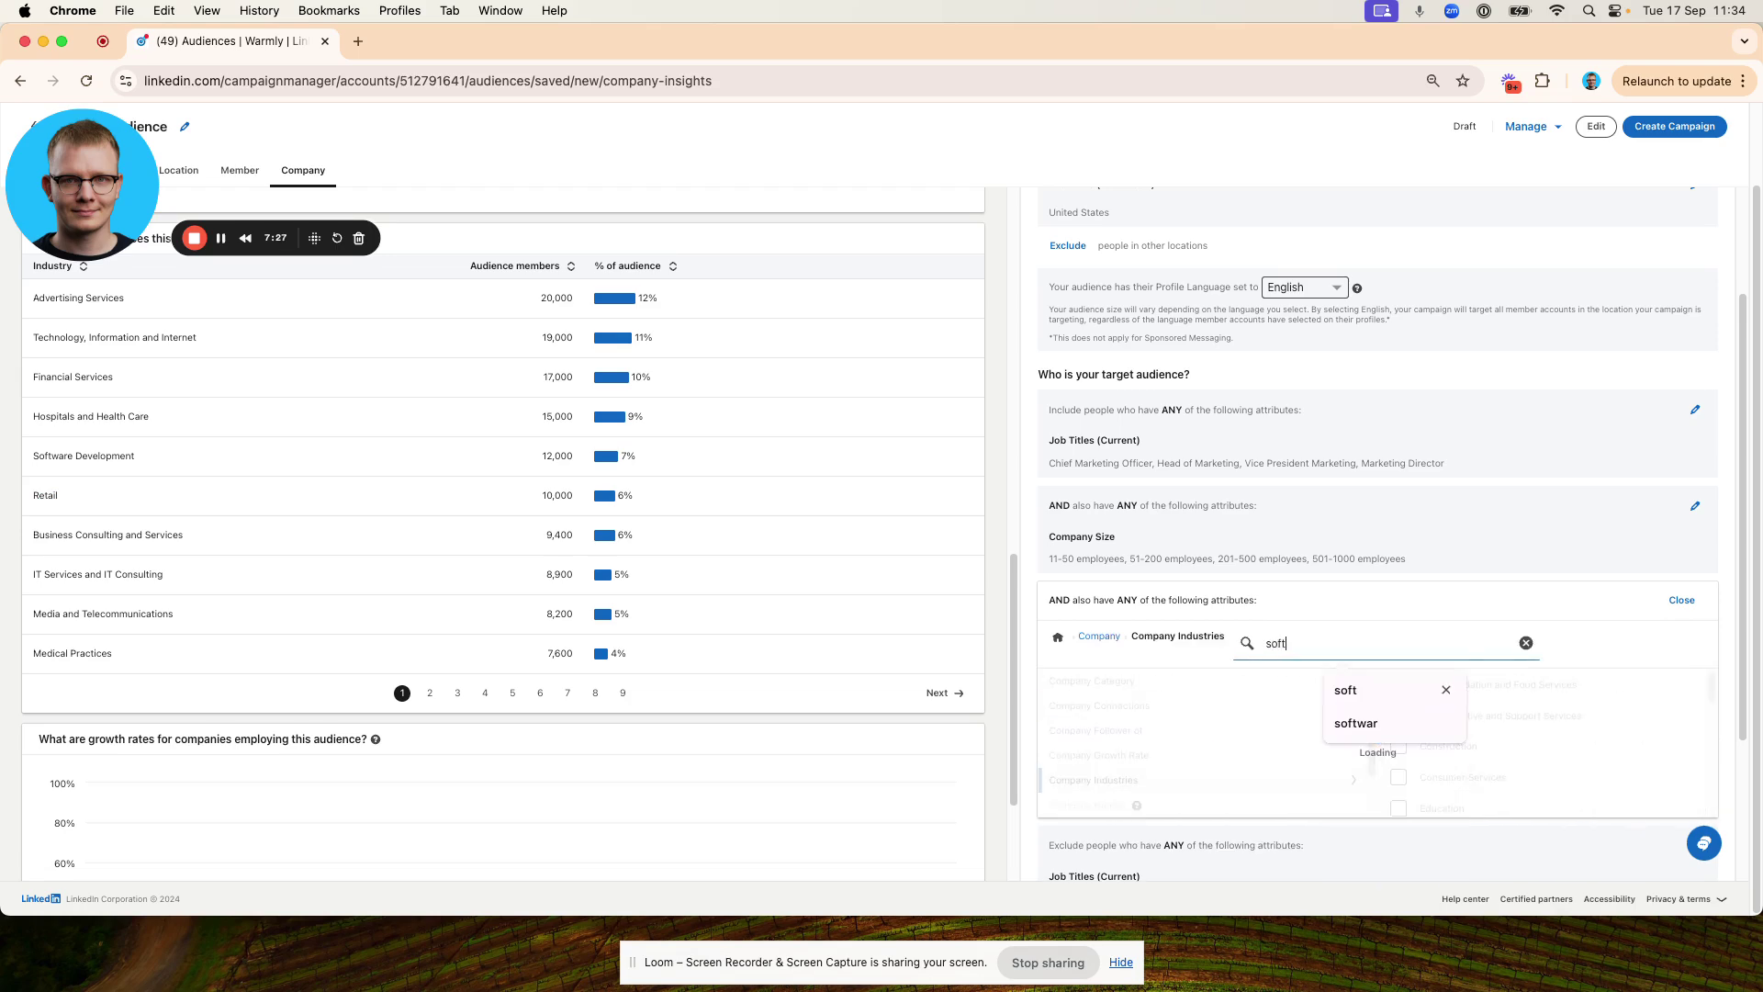
type("ware")
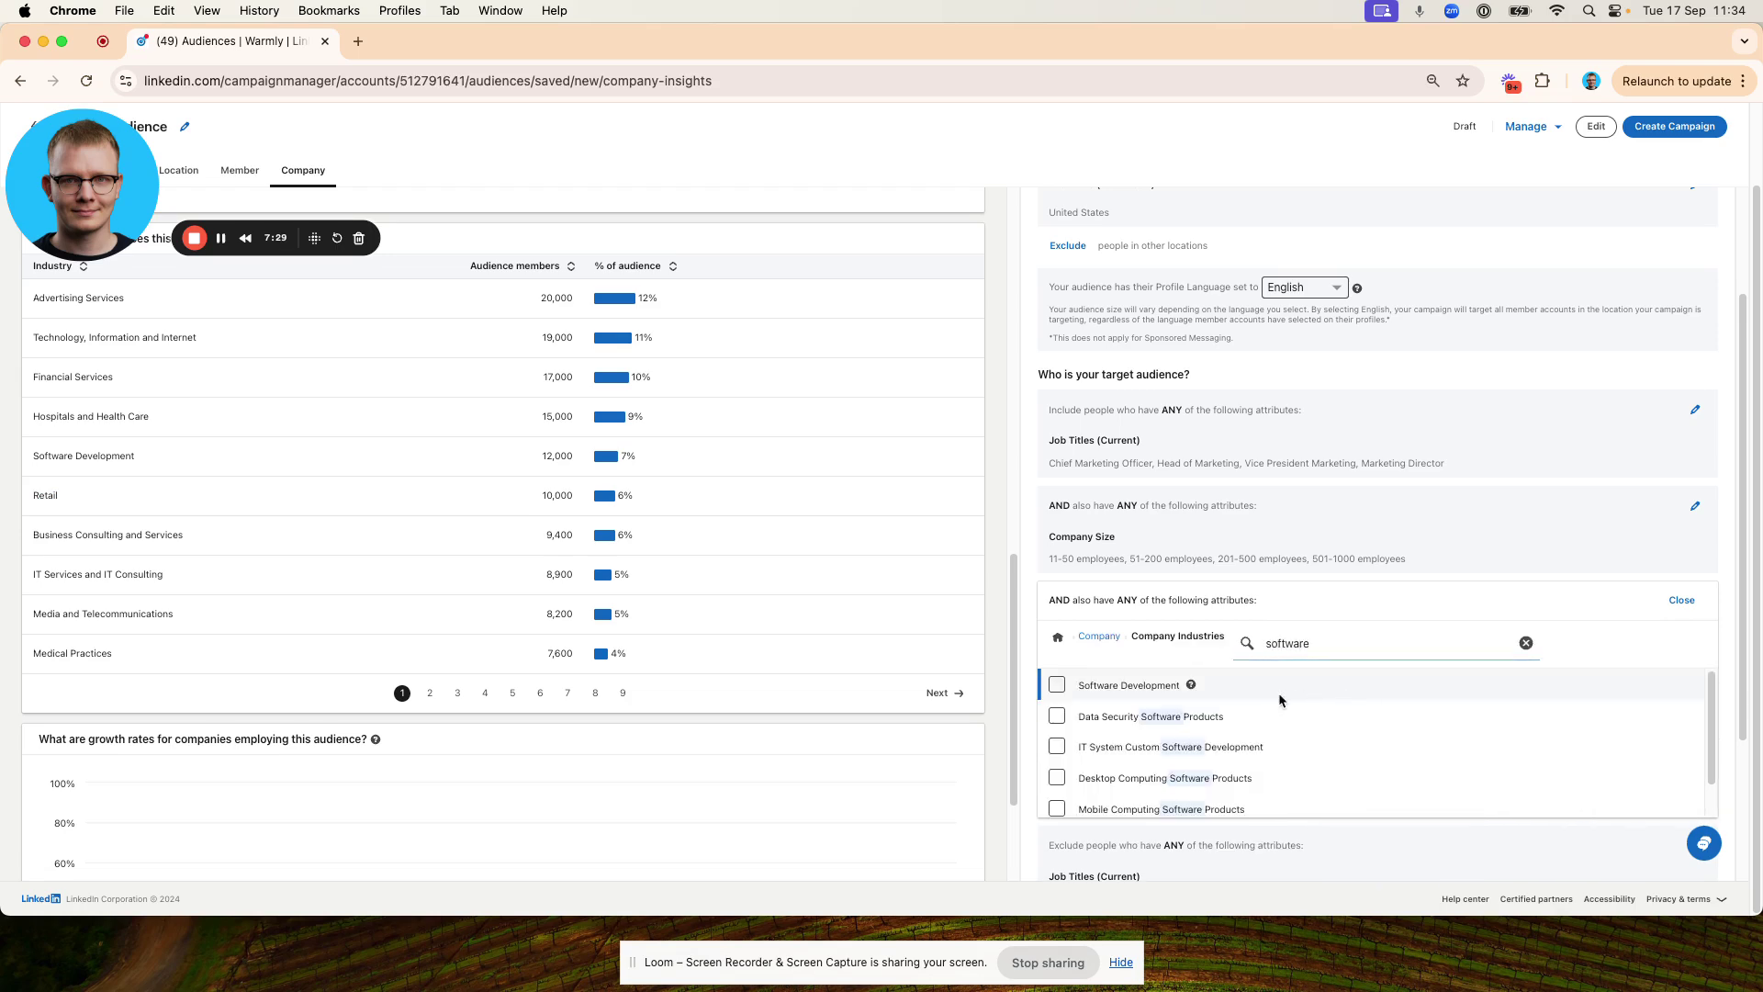
key("Return")
left_click(1681, 600)
scroll(1469, 684, "down", 2)
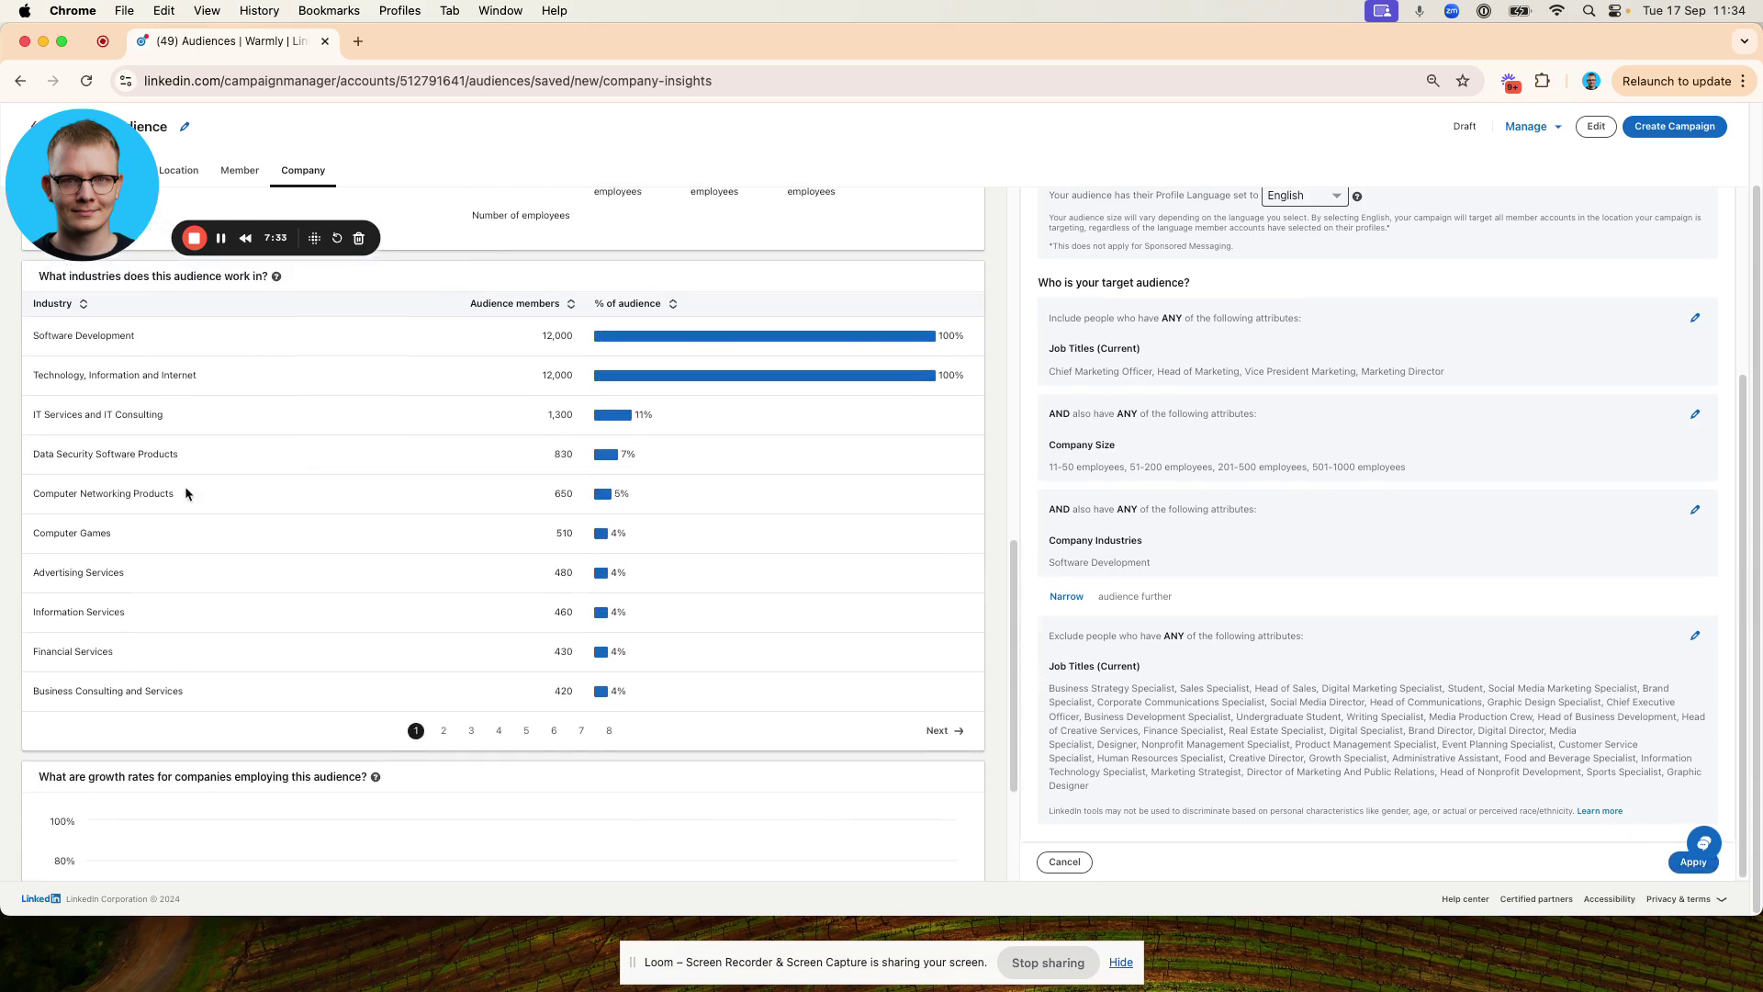
Examine the first two pages of the narrowed audience's industries for irrelevant ones such as Computer Games, Financial Services and Retail.
triple_click(90, 533)
triple_click(59, 650)
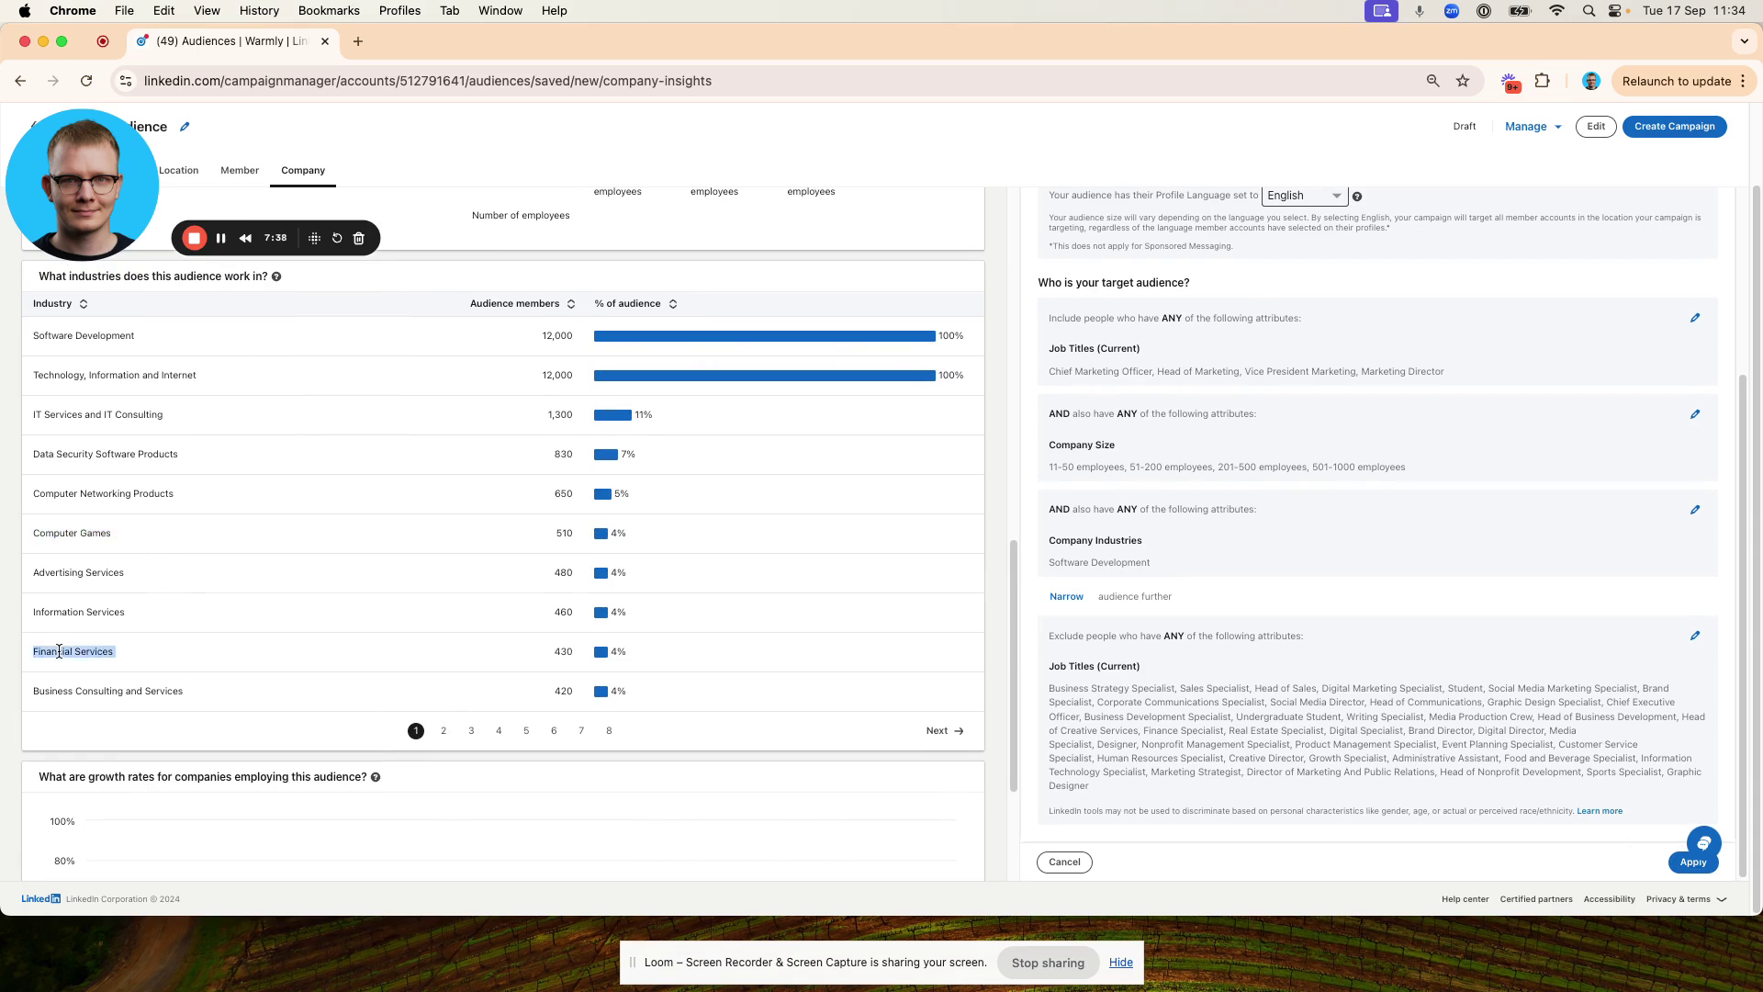
left_click(444, 732)
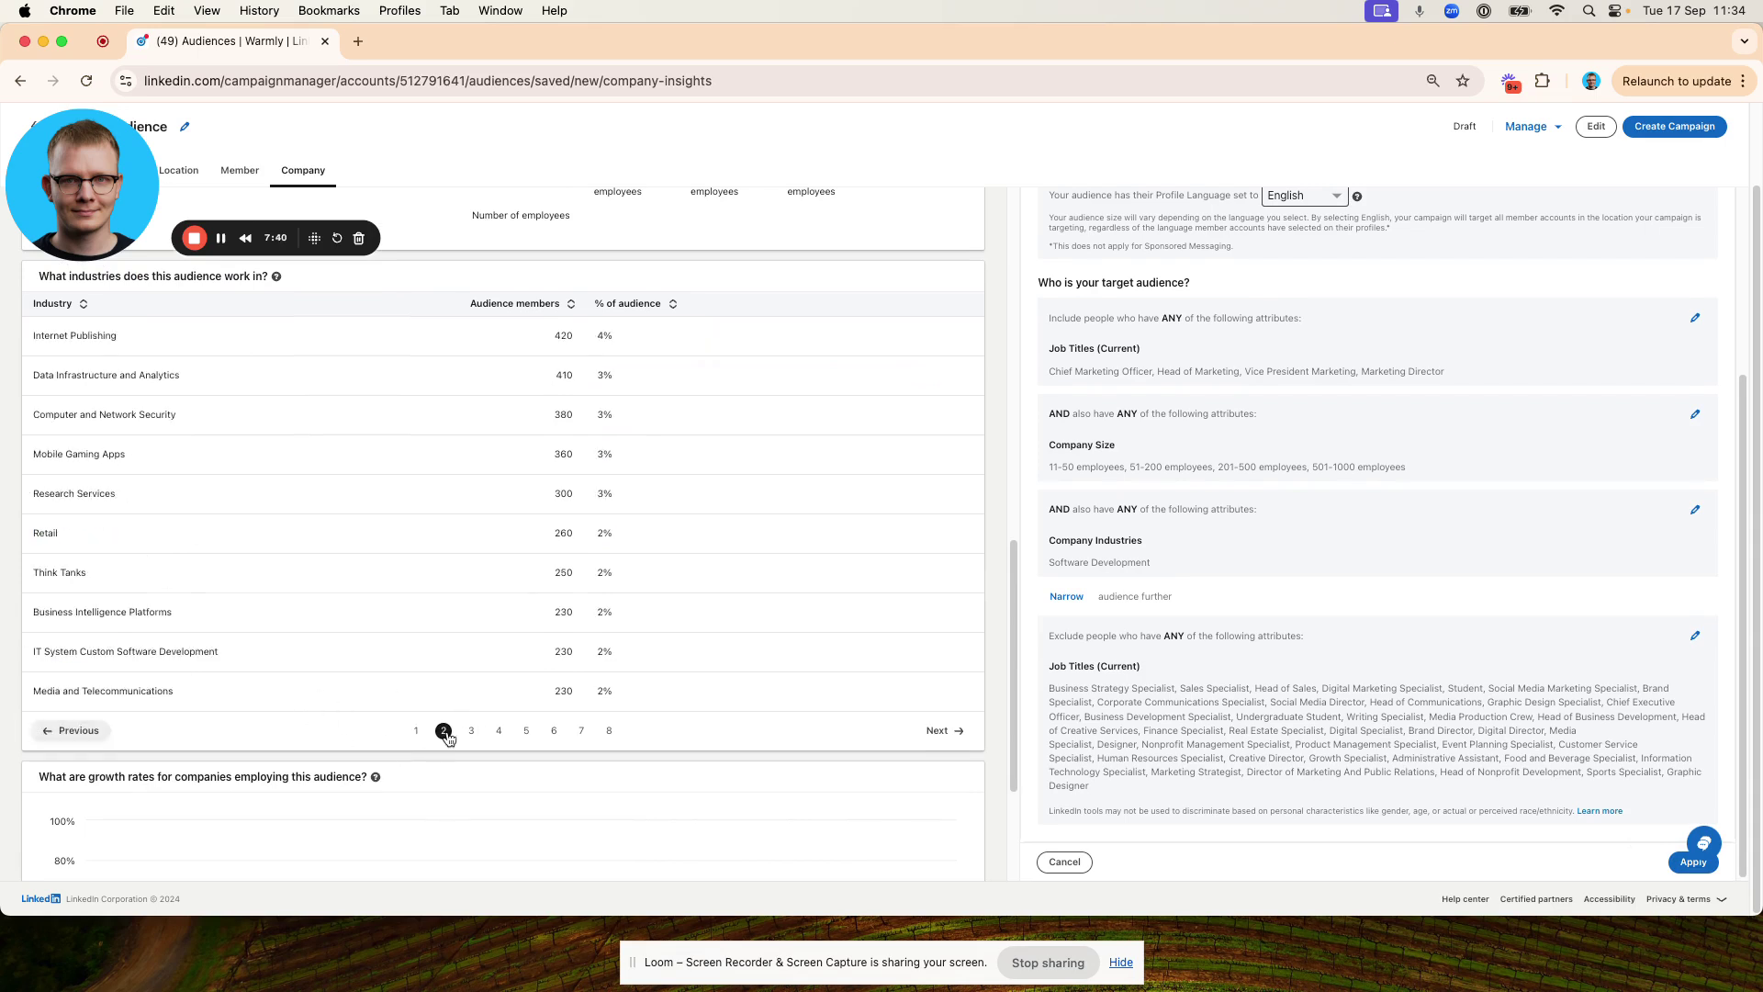
triple_click(46, 534)
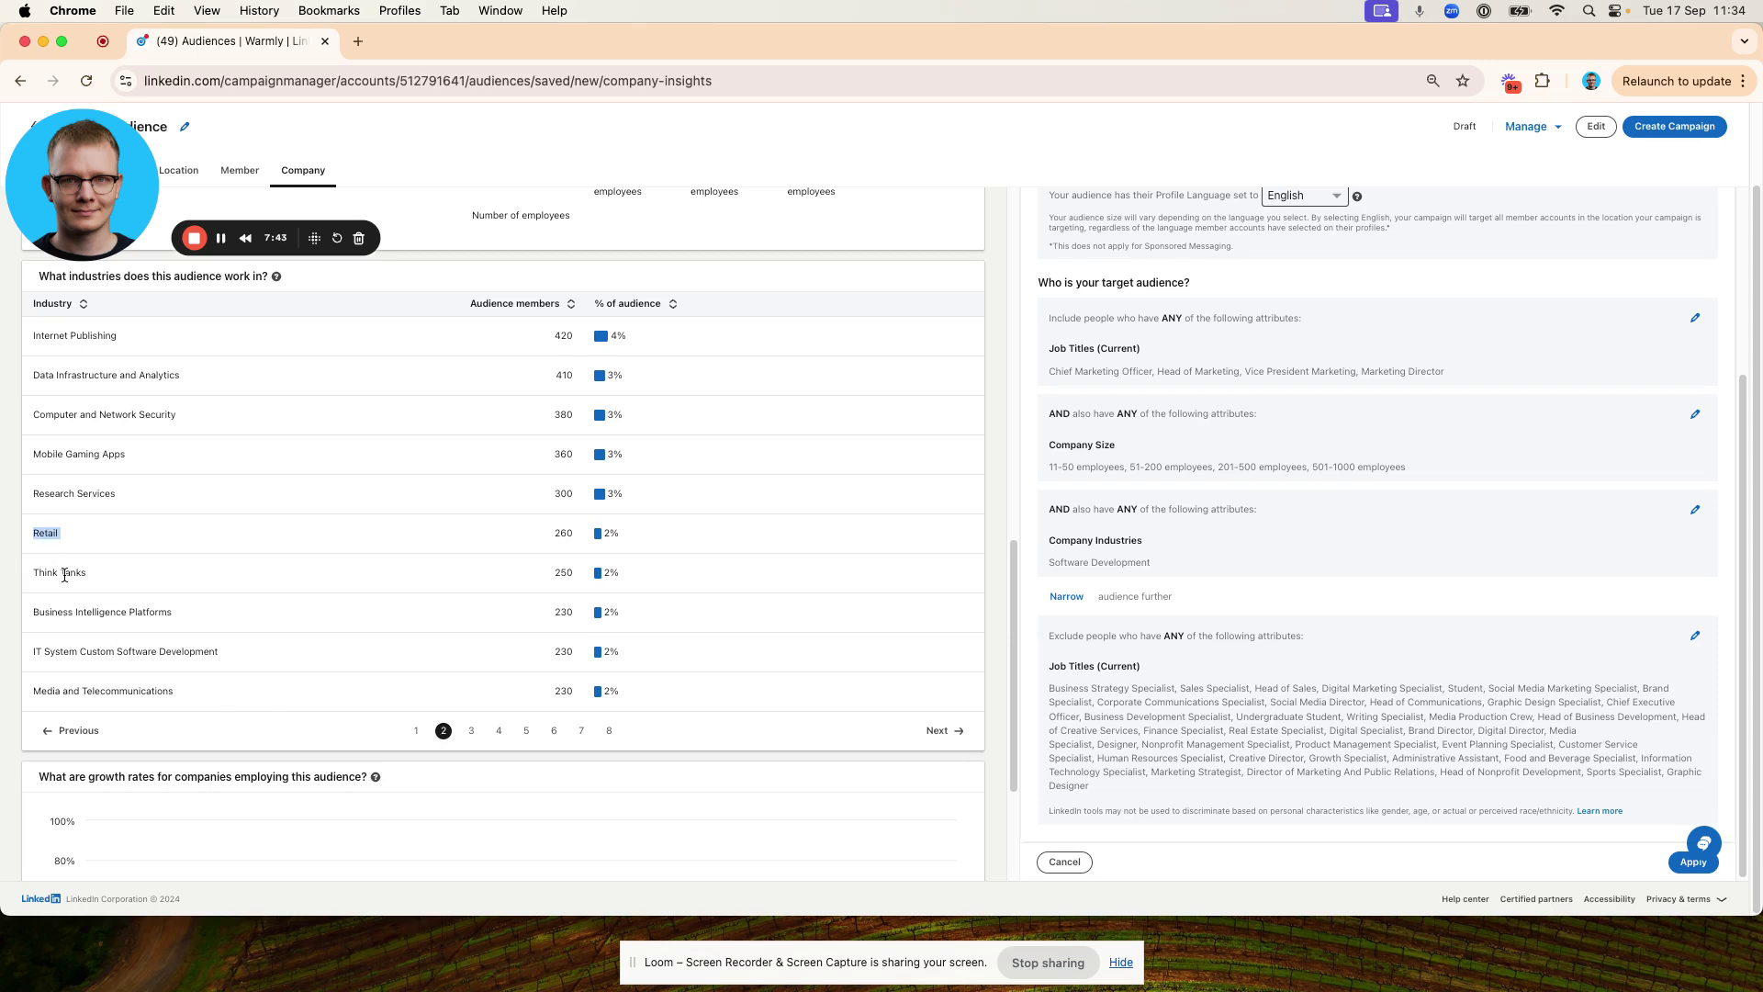
Remove the Software Development company industry from the audience's narrowing criteria and close that editor.
triple_click(64, 573)
triple_click(108, 453)
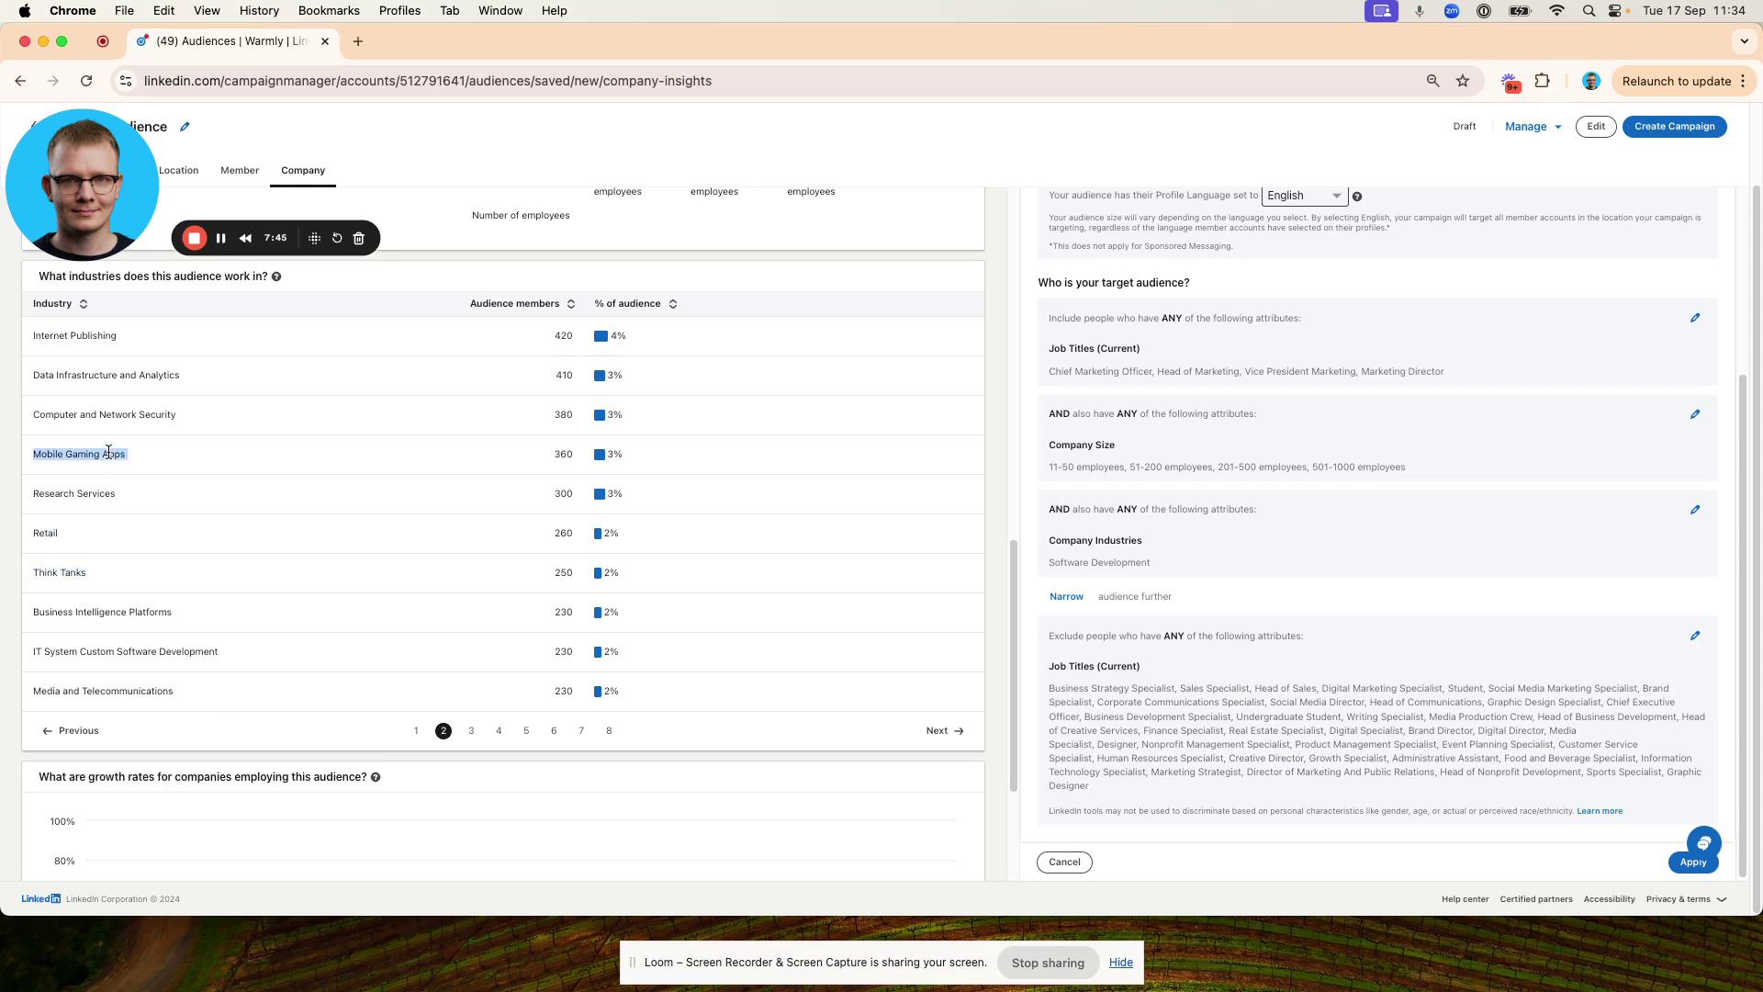
triple_click(81, 336)
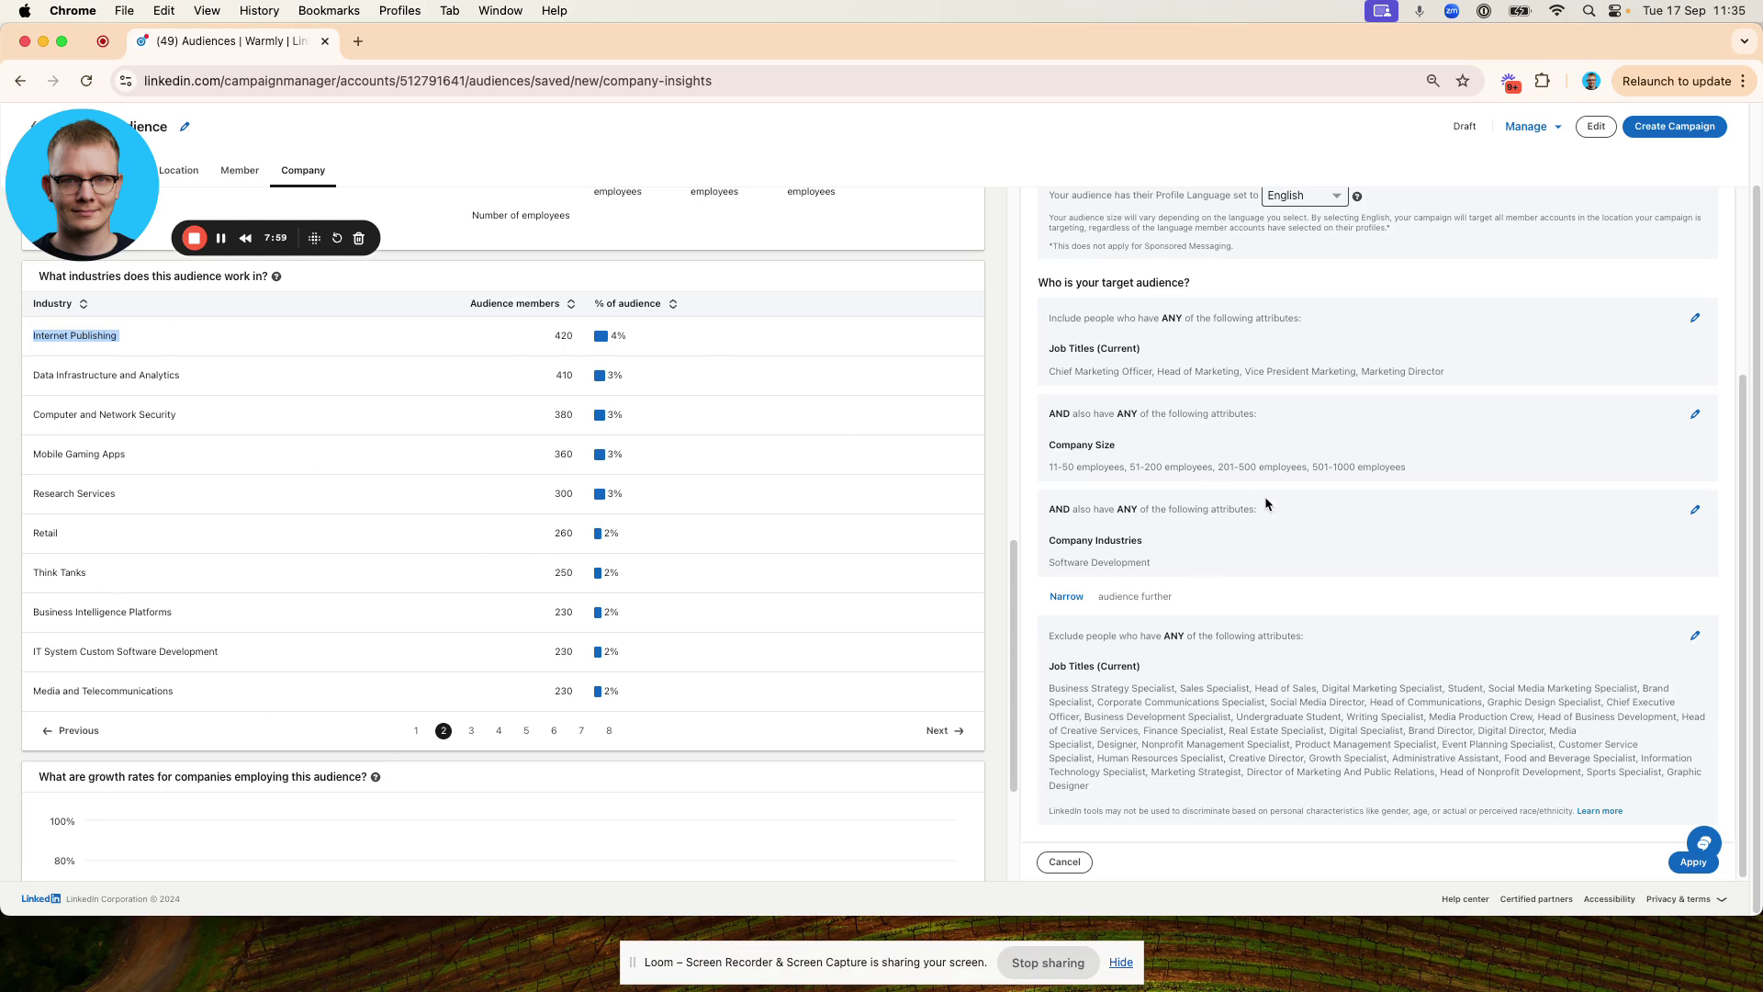
left_click(1695, 512)
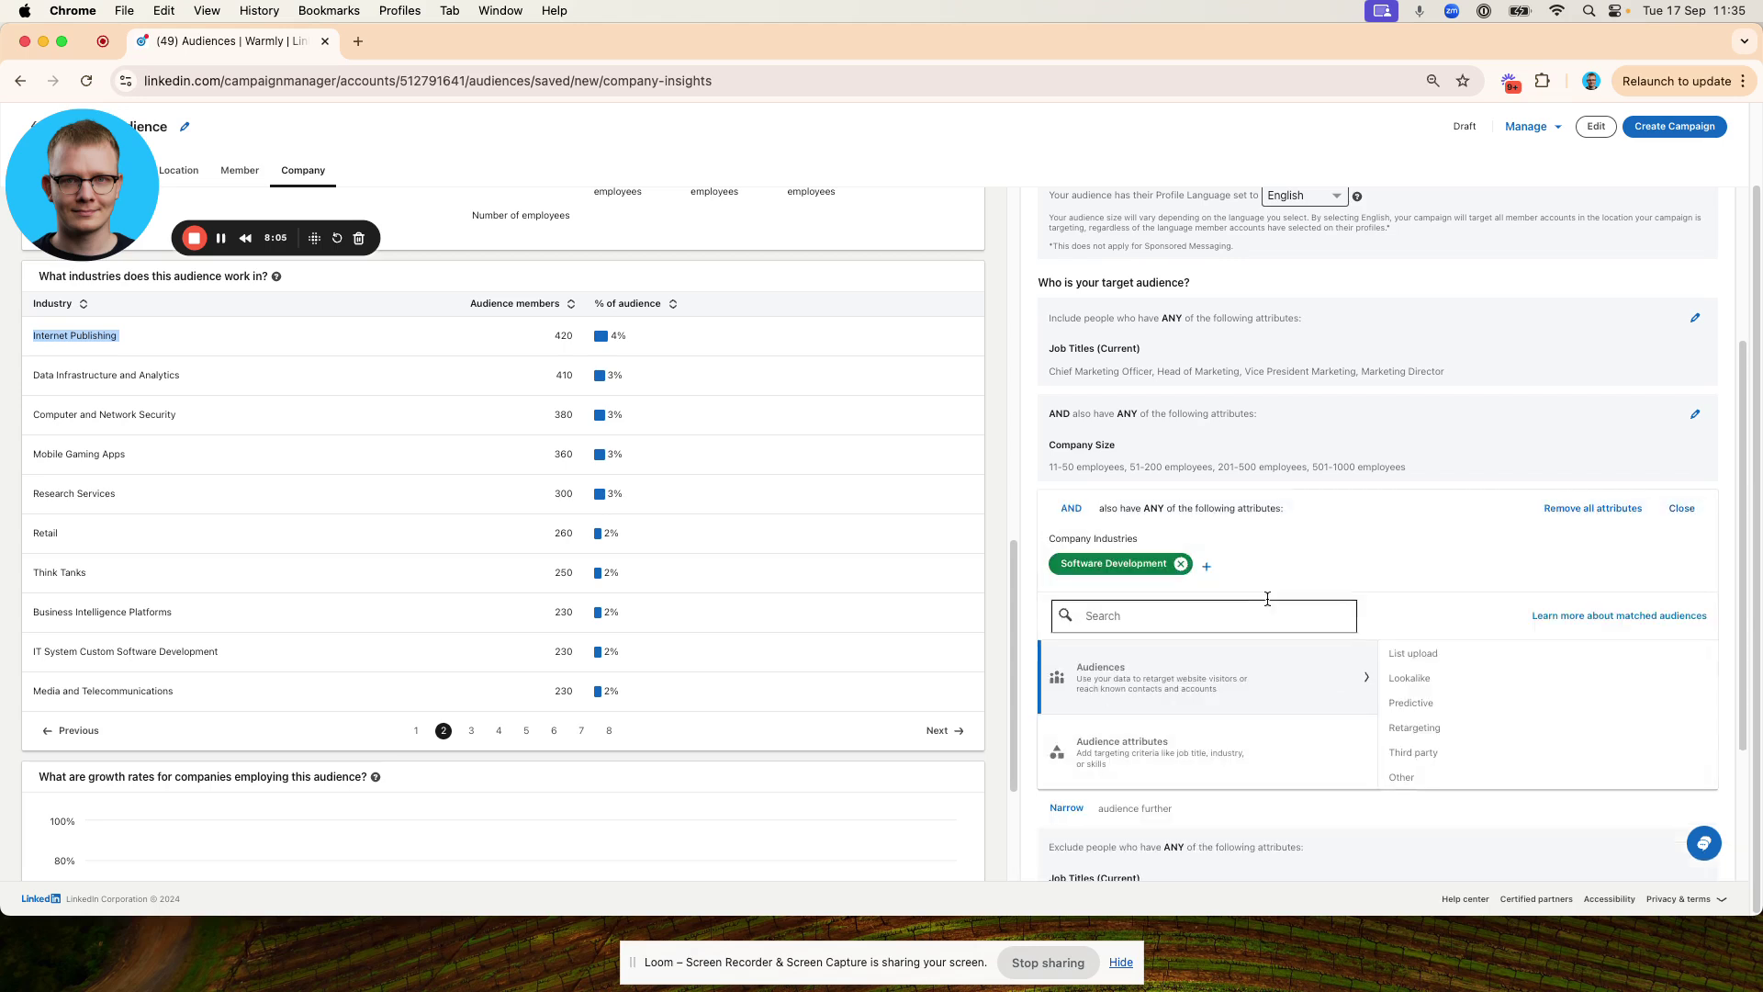
left_click(1180, 566)
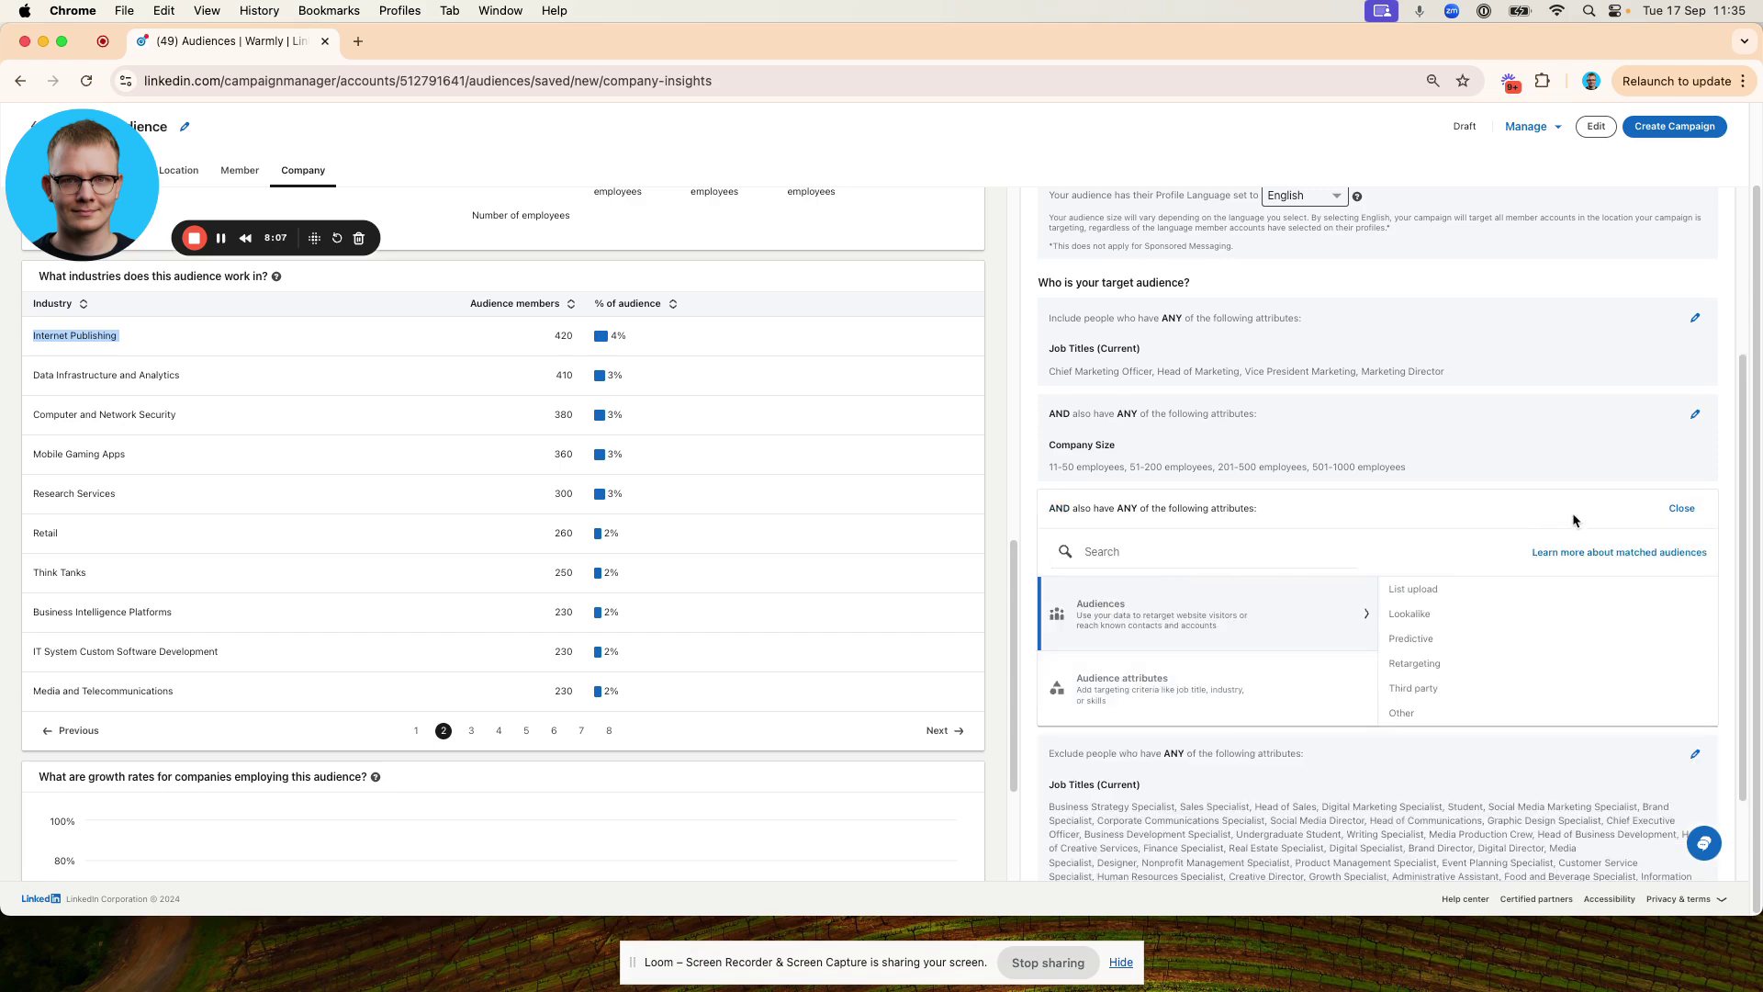
left_click(1681, 509)
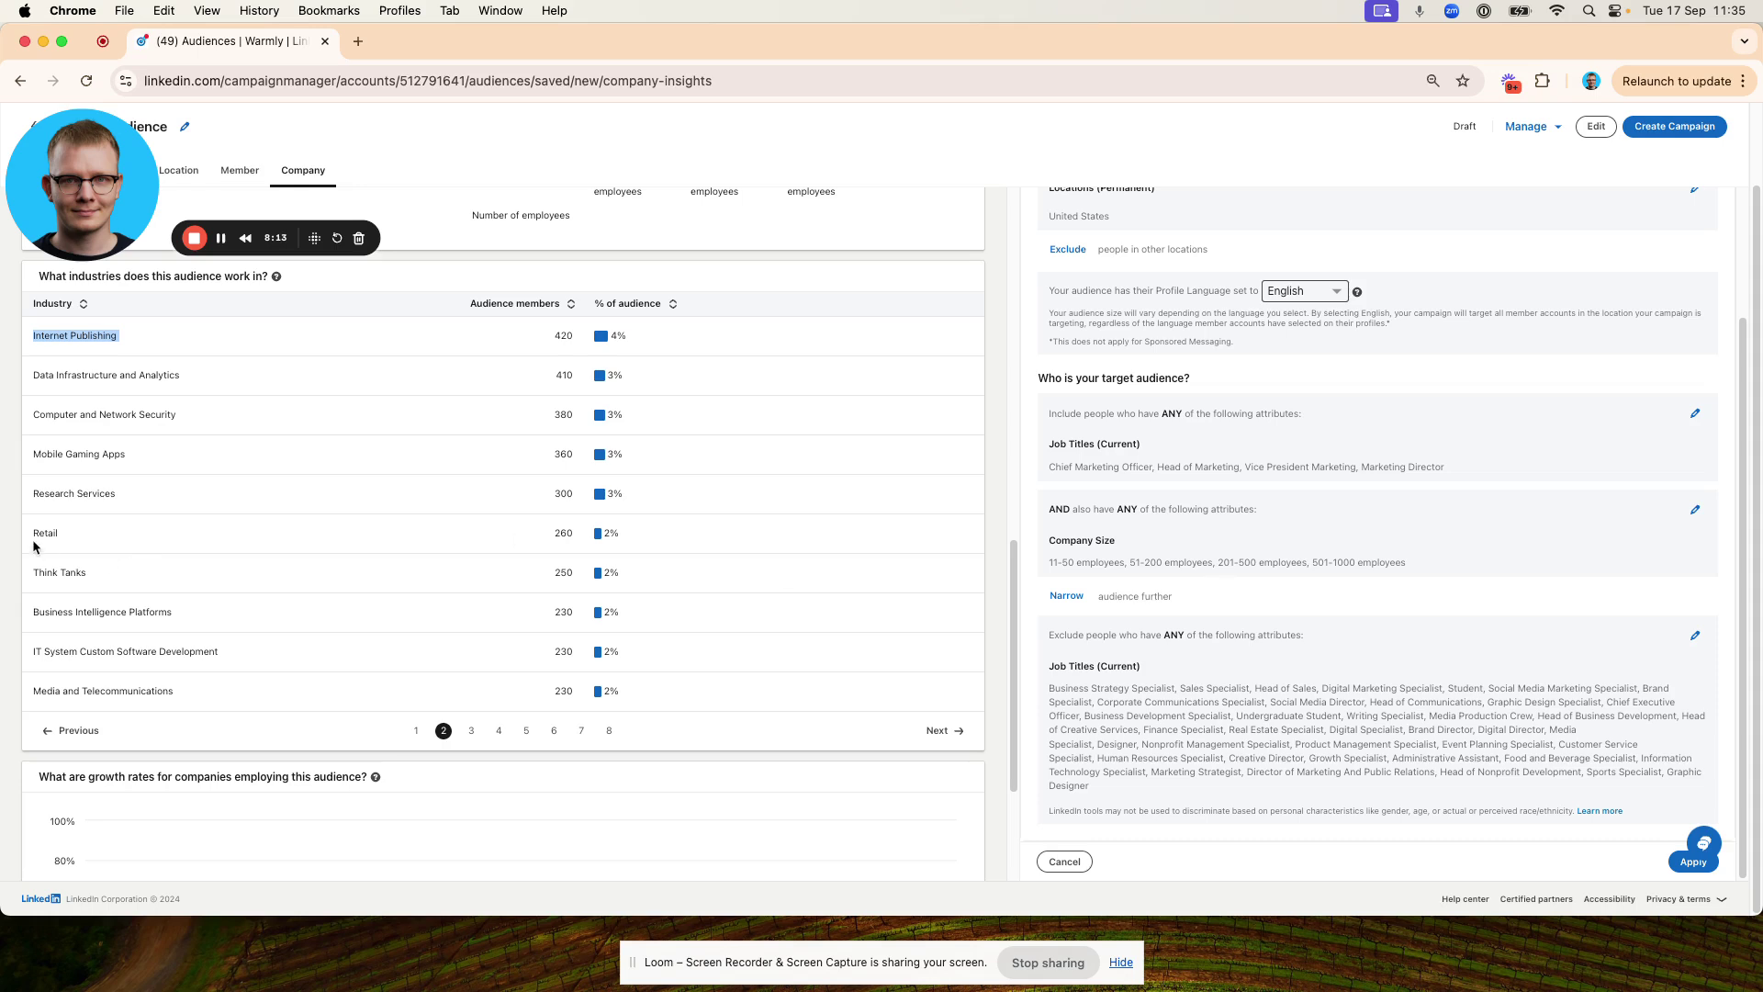
left_click_drag(31, 535, 56, 534)
left_click_drag(77, 530, 172, 535)
left_click(172, 526)
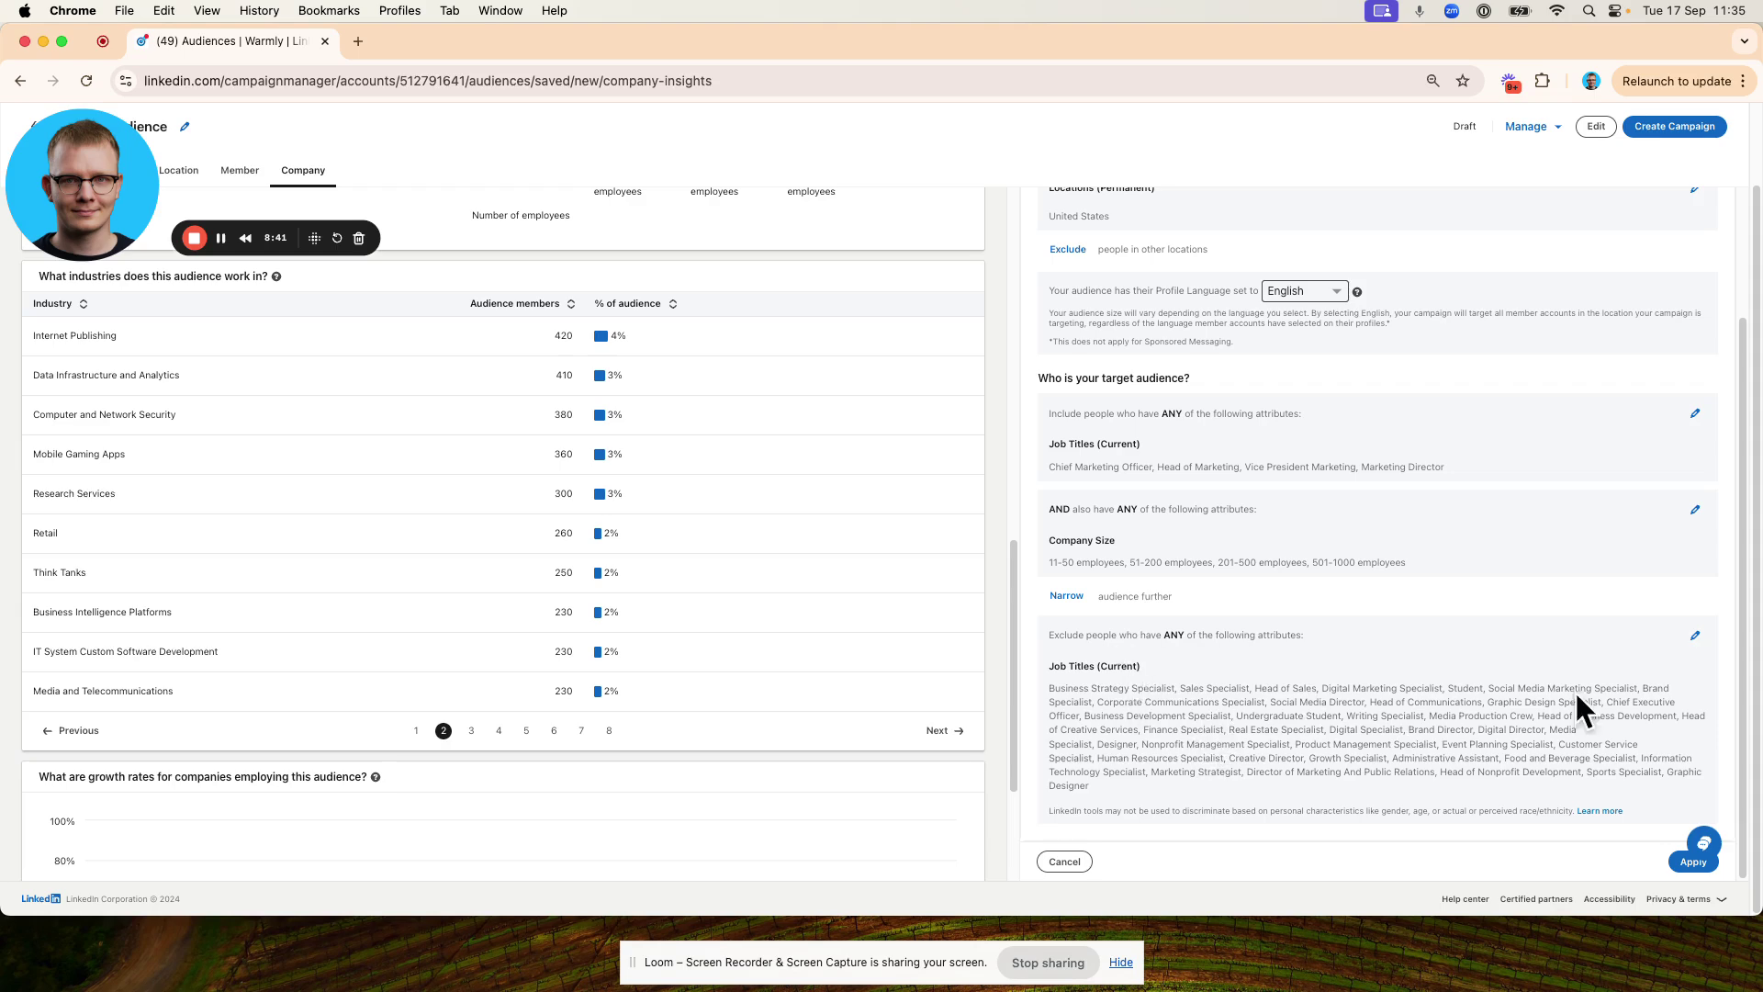
Exclude the uploaded company lists [Exclusion] Closed Lost (90D) 05082024 and [Exclusion] Closed Won (1Y) 05082024 from the audience.
left_click(1695, 635)
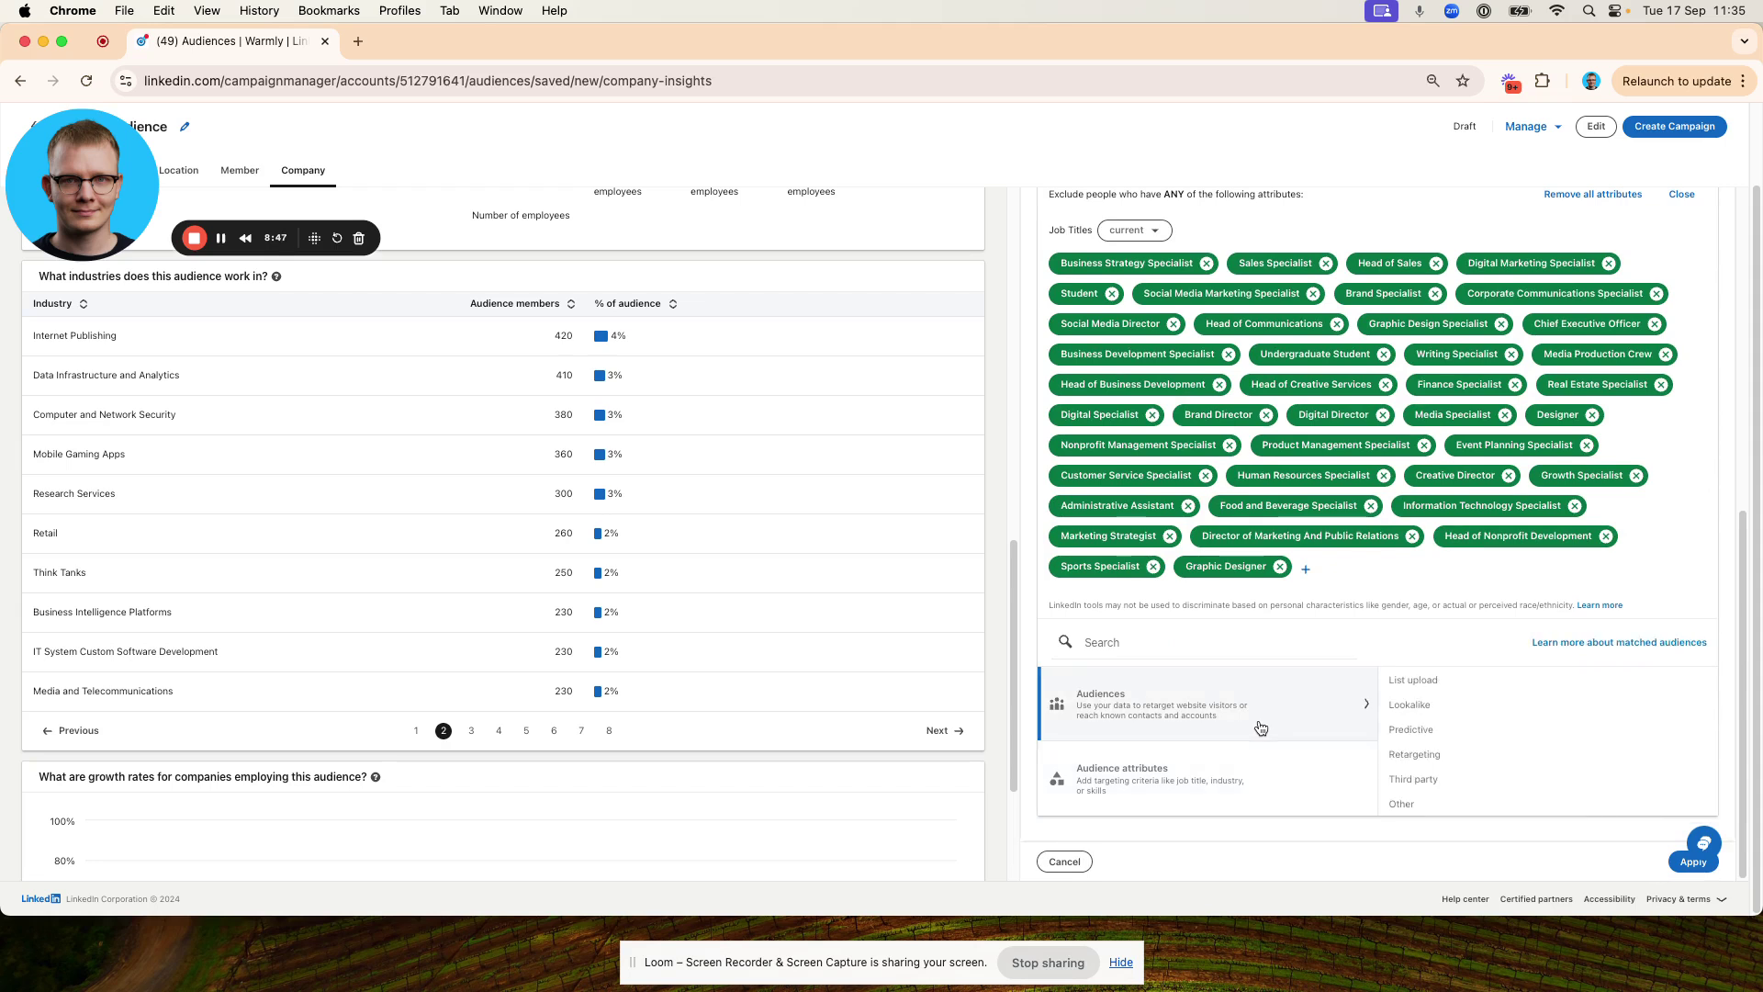
left_click(1479, 688)
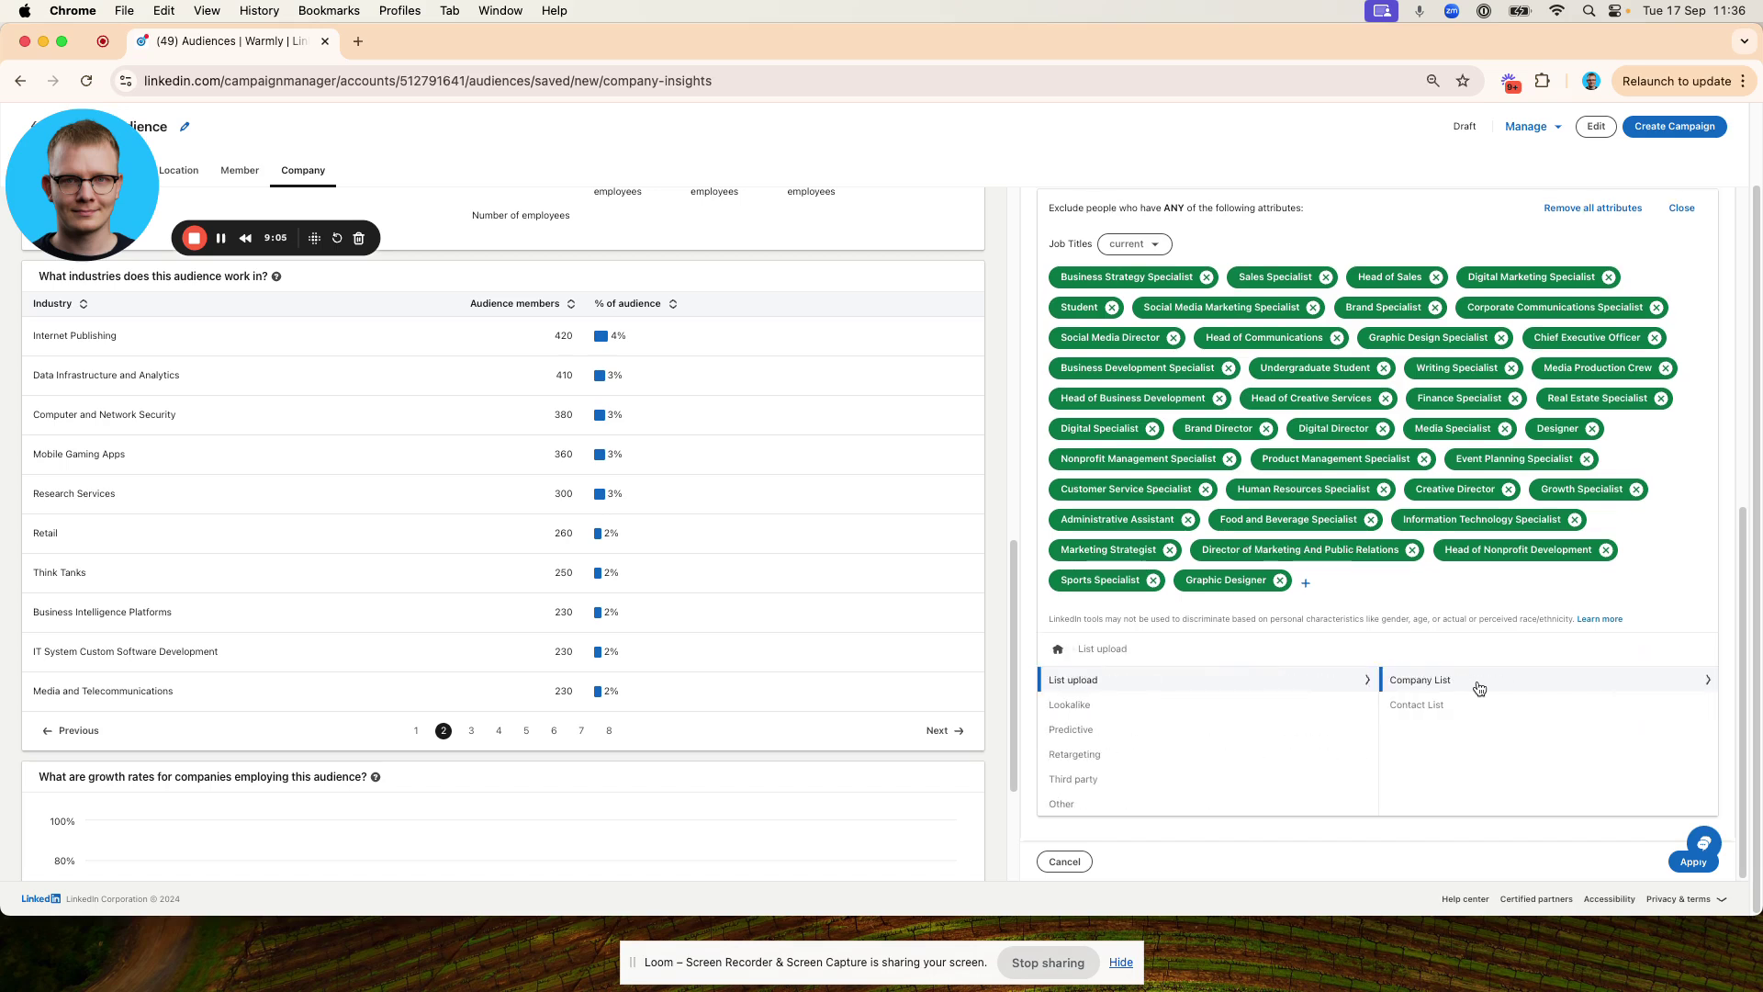
left_click(1478, 687)
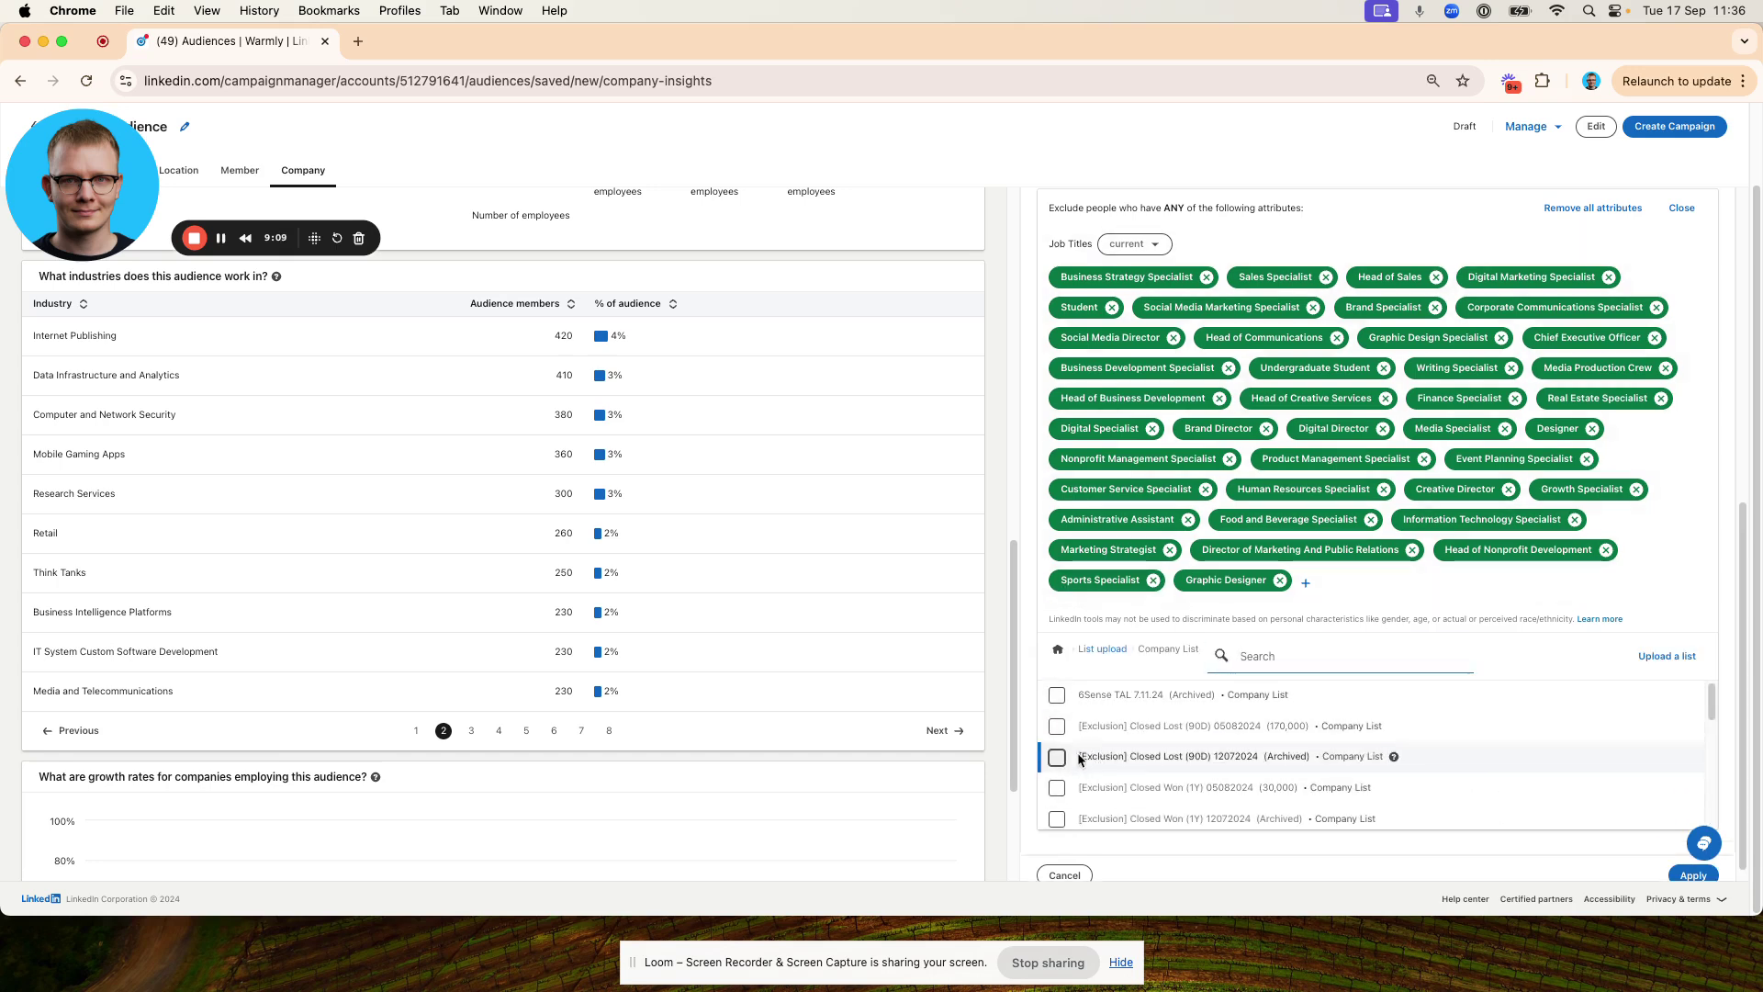
left_click(1057, 724)
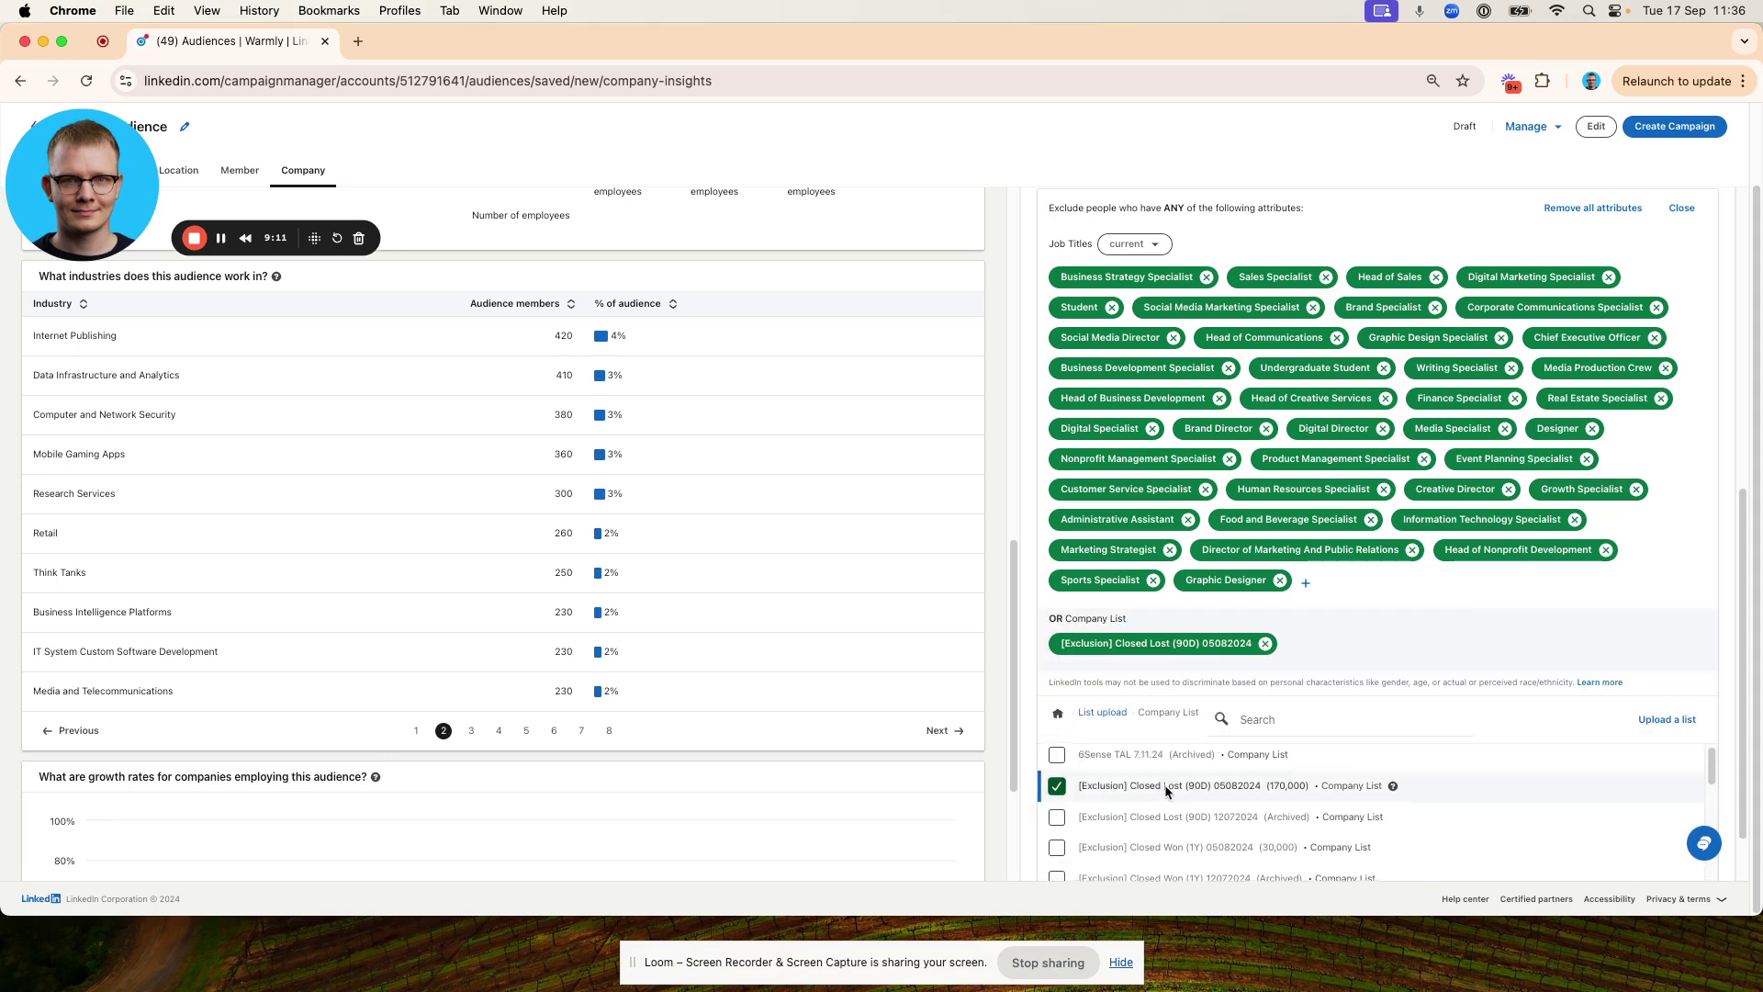
scroll(1302, 810, "down", 1)
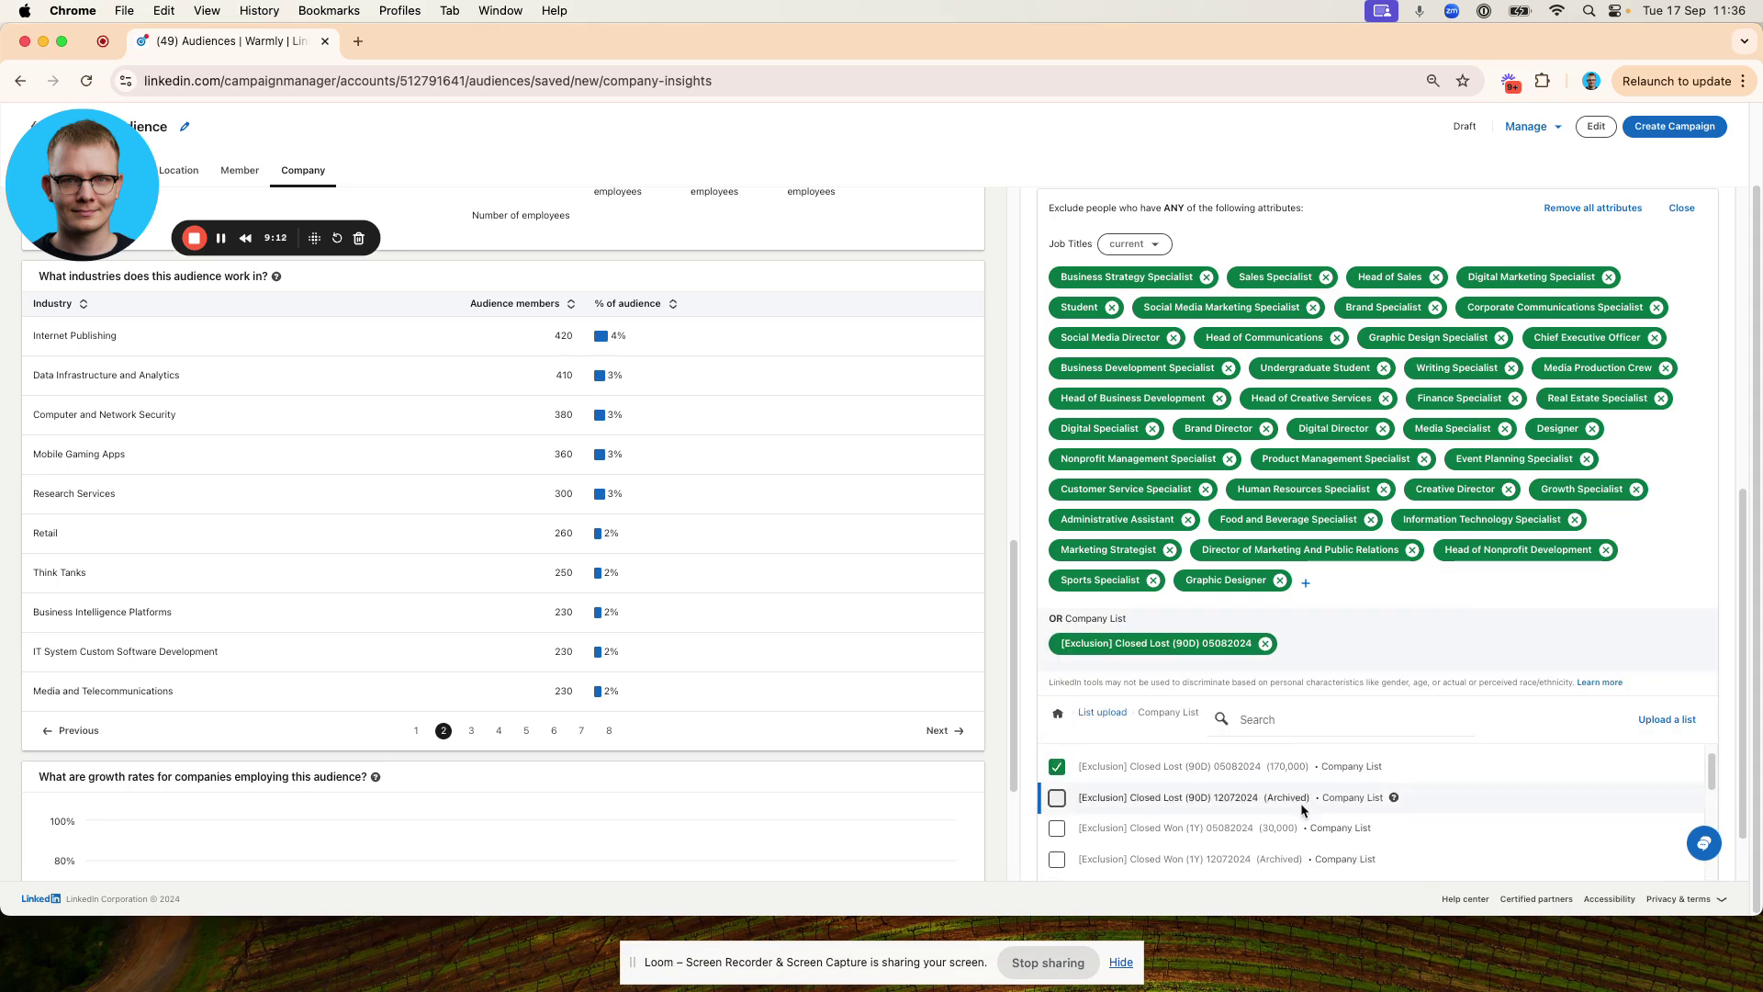
left_click(1057, 814)
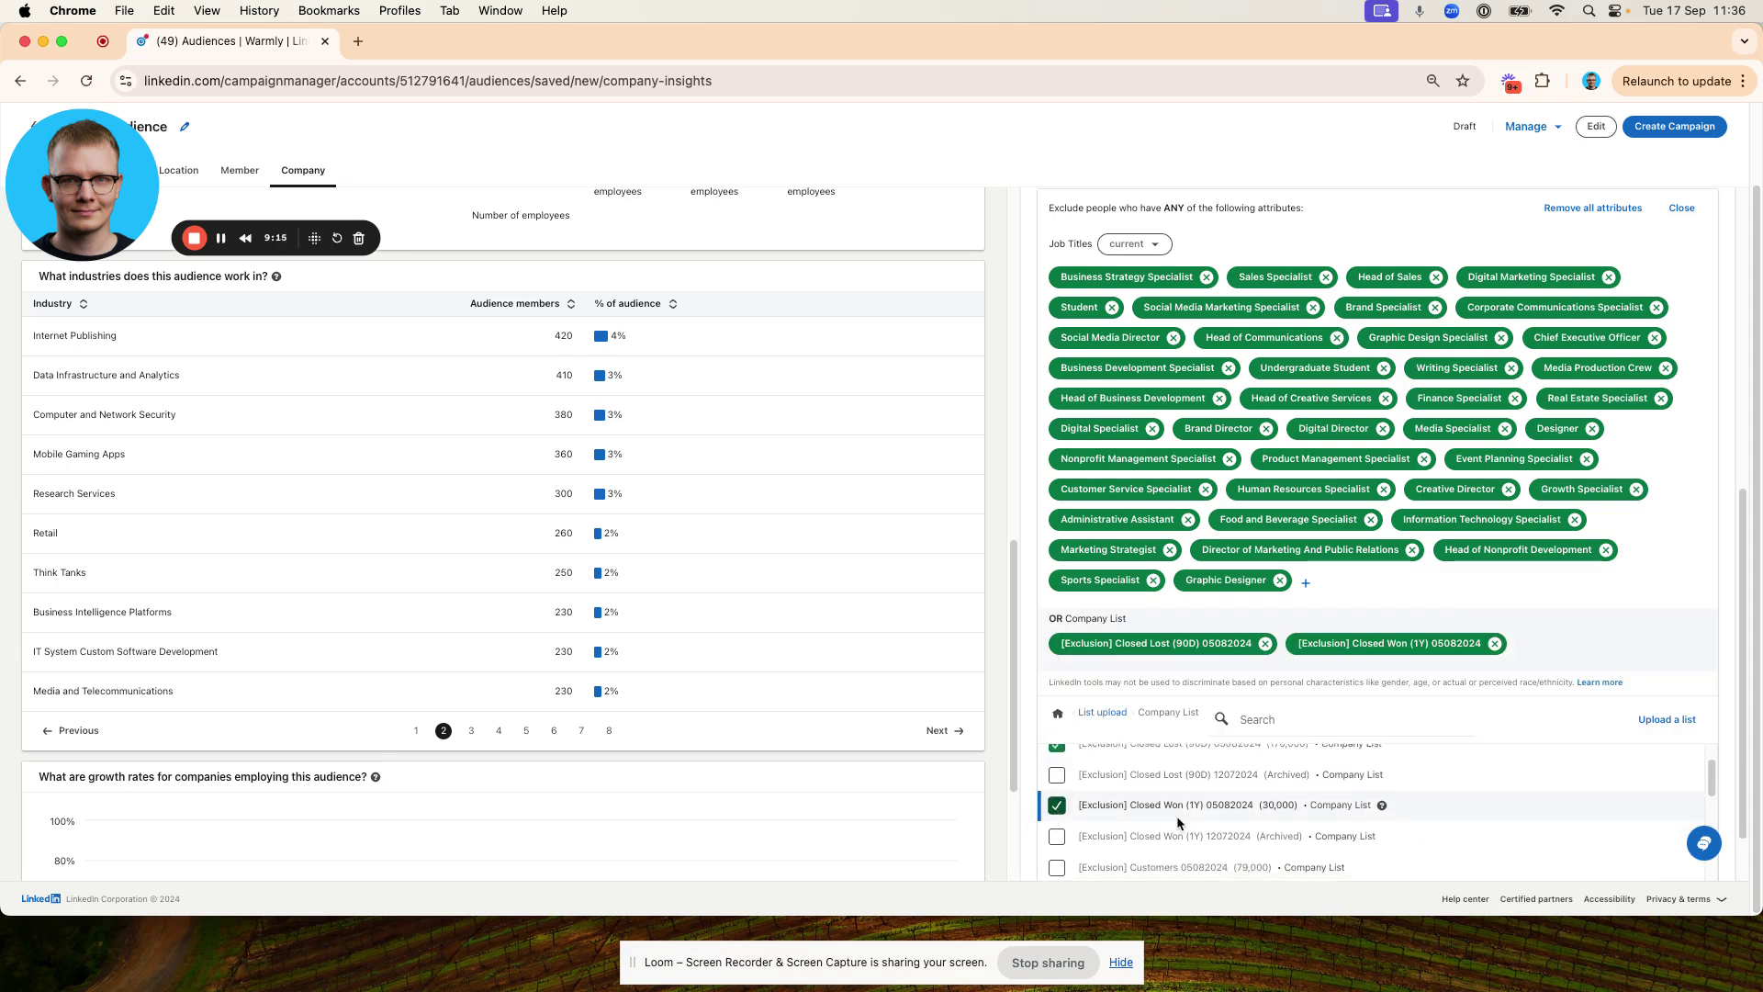
Add the company lists [Exclusion] Customers 05082024 and AE Deals 11092024 to the audience's exclusions.
scroll(1063, 779, "down", 5)
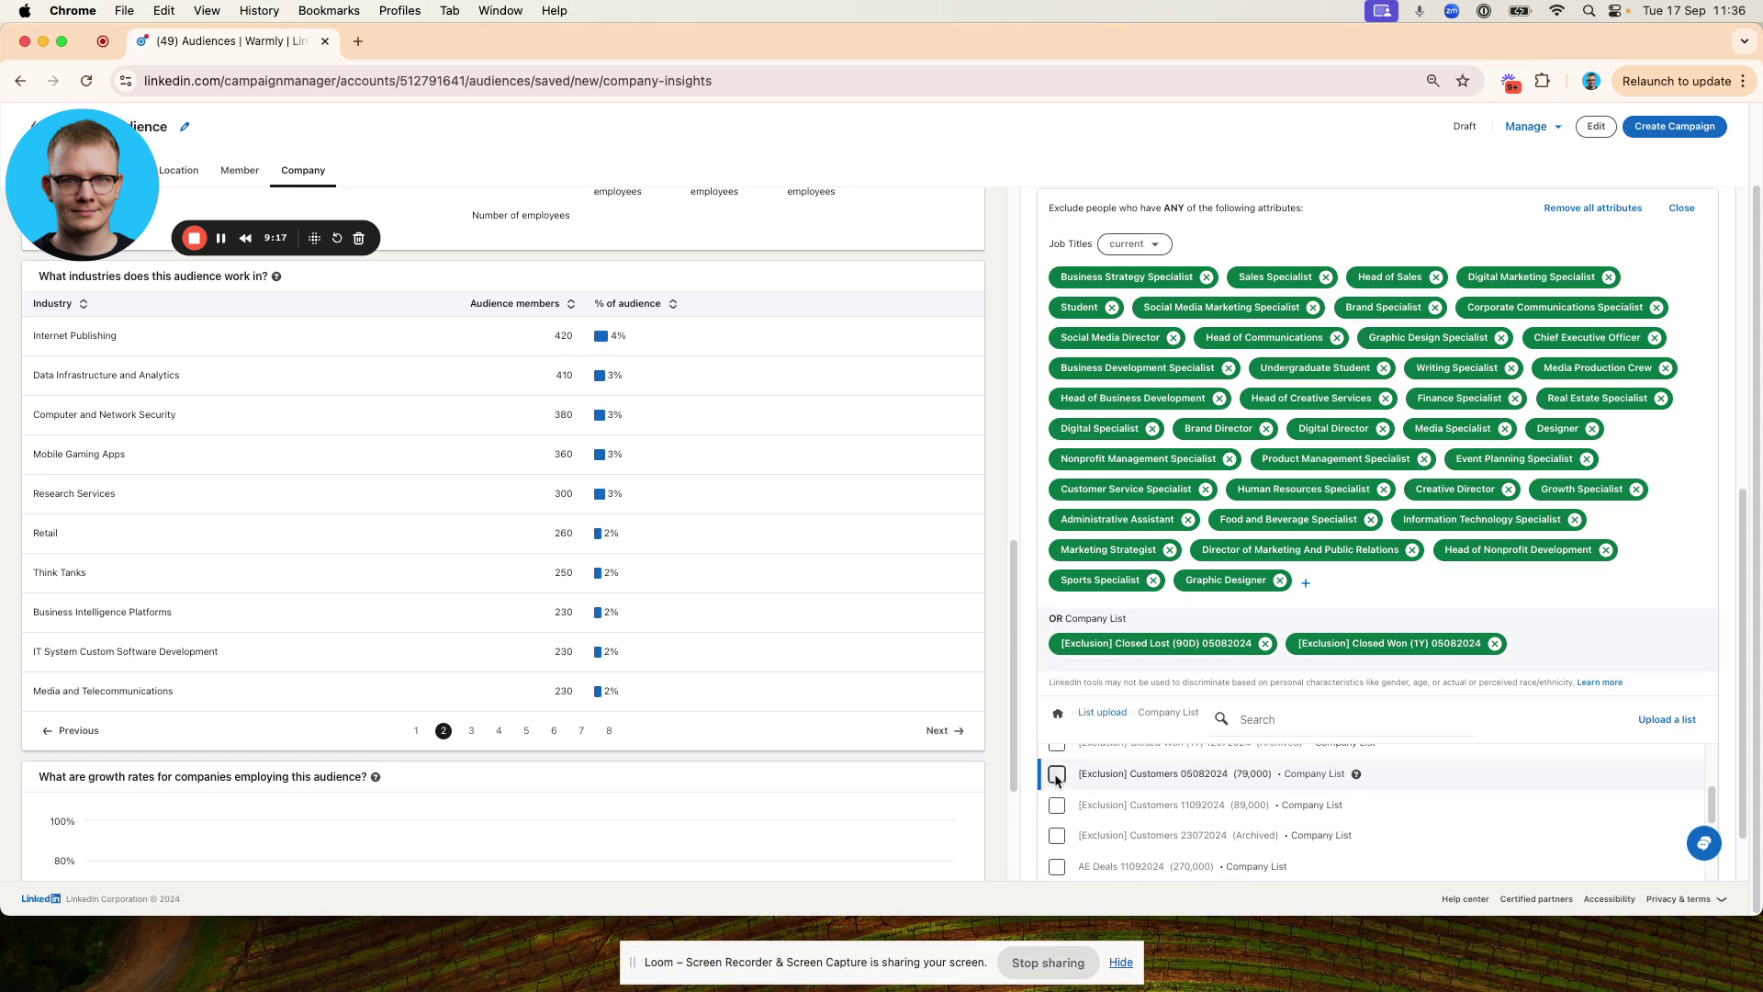
left_click(1058, 776)
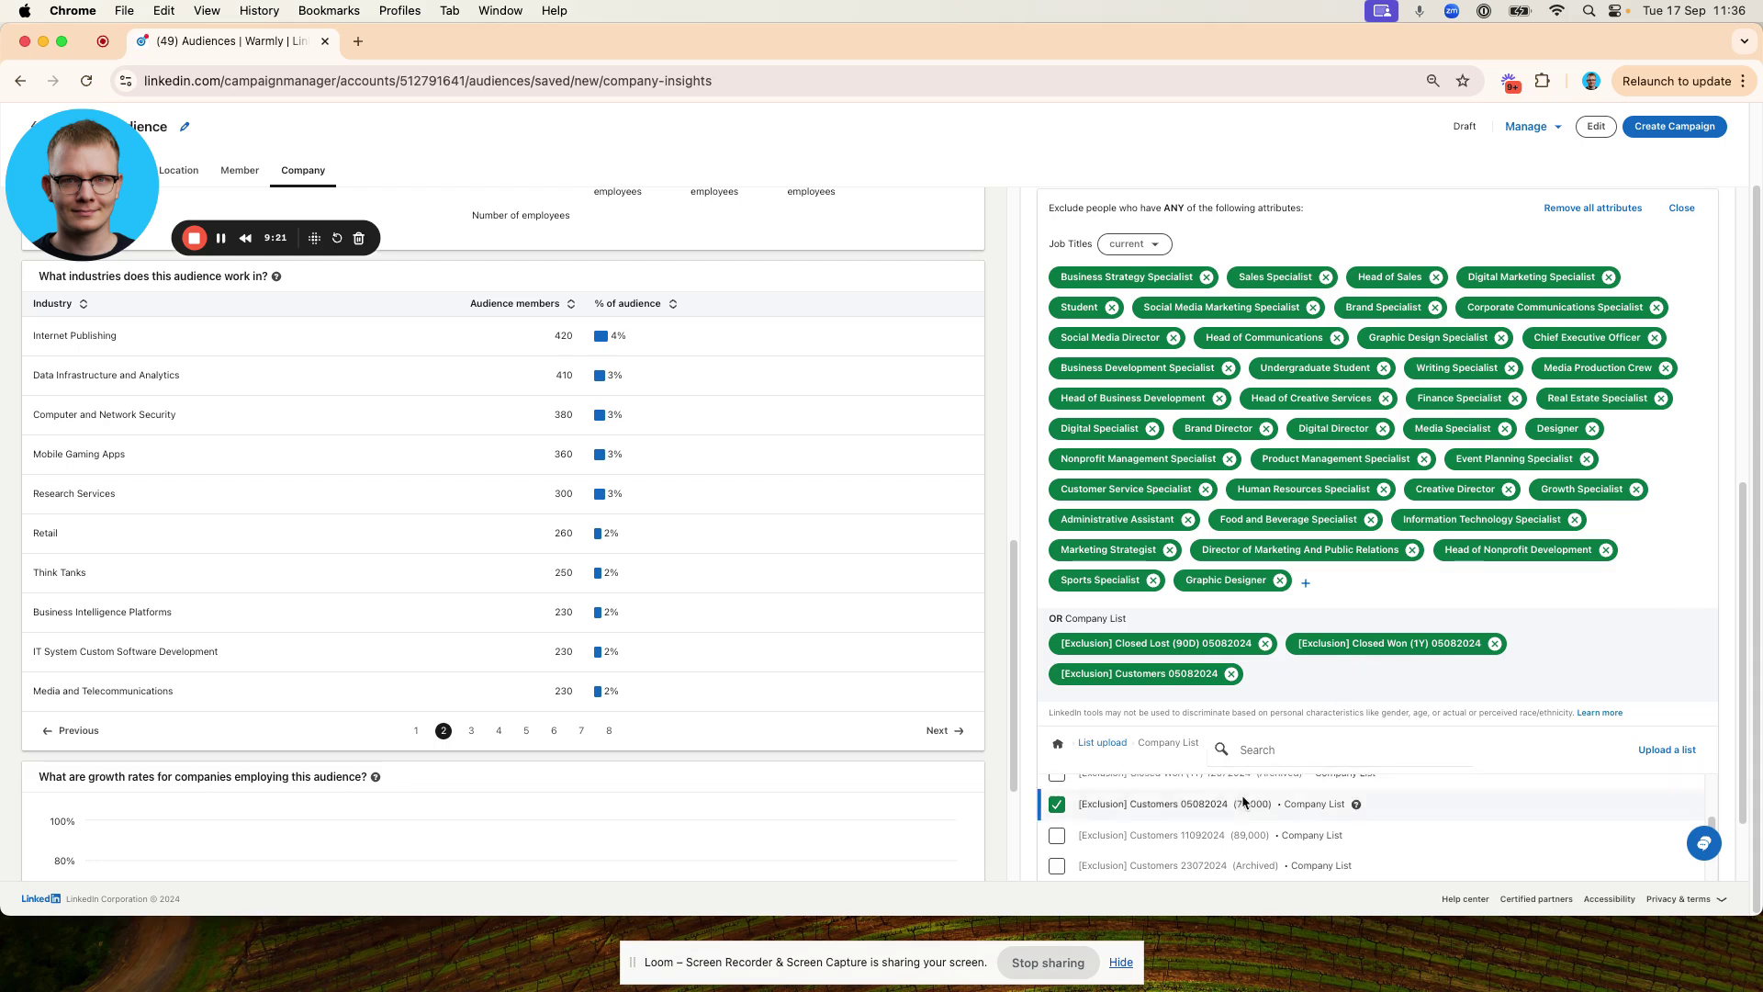
scroll(1128, 847, "down", 1)
scroll(1127, 847, "down", 1)
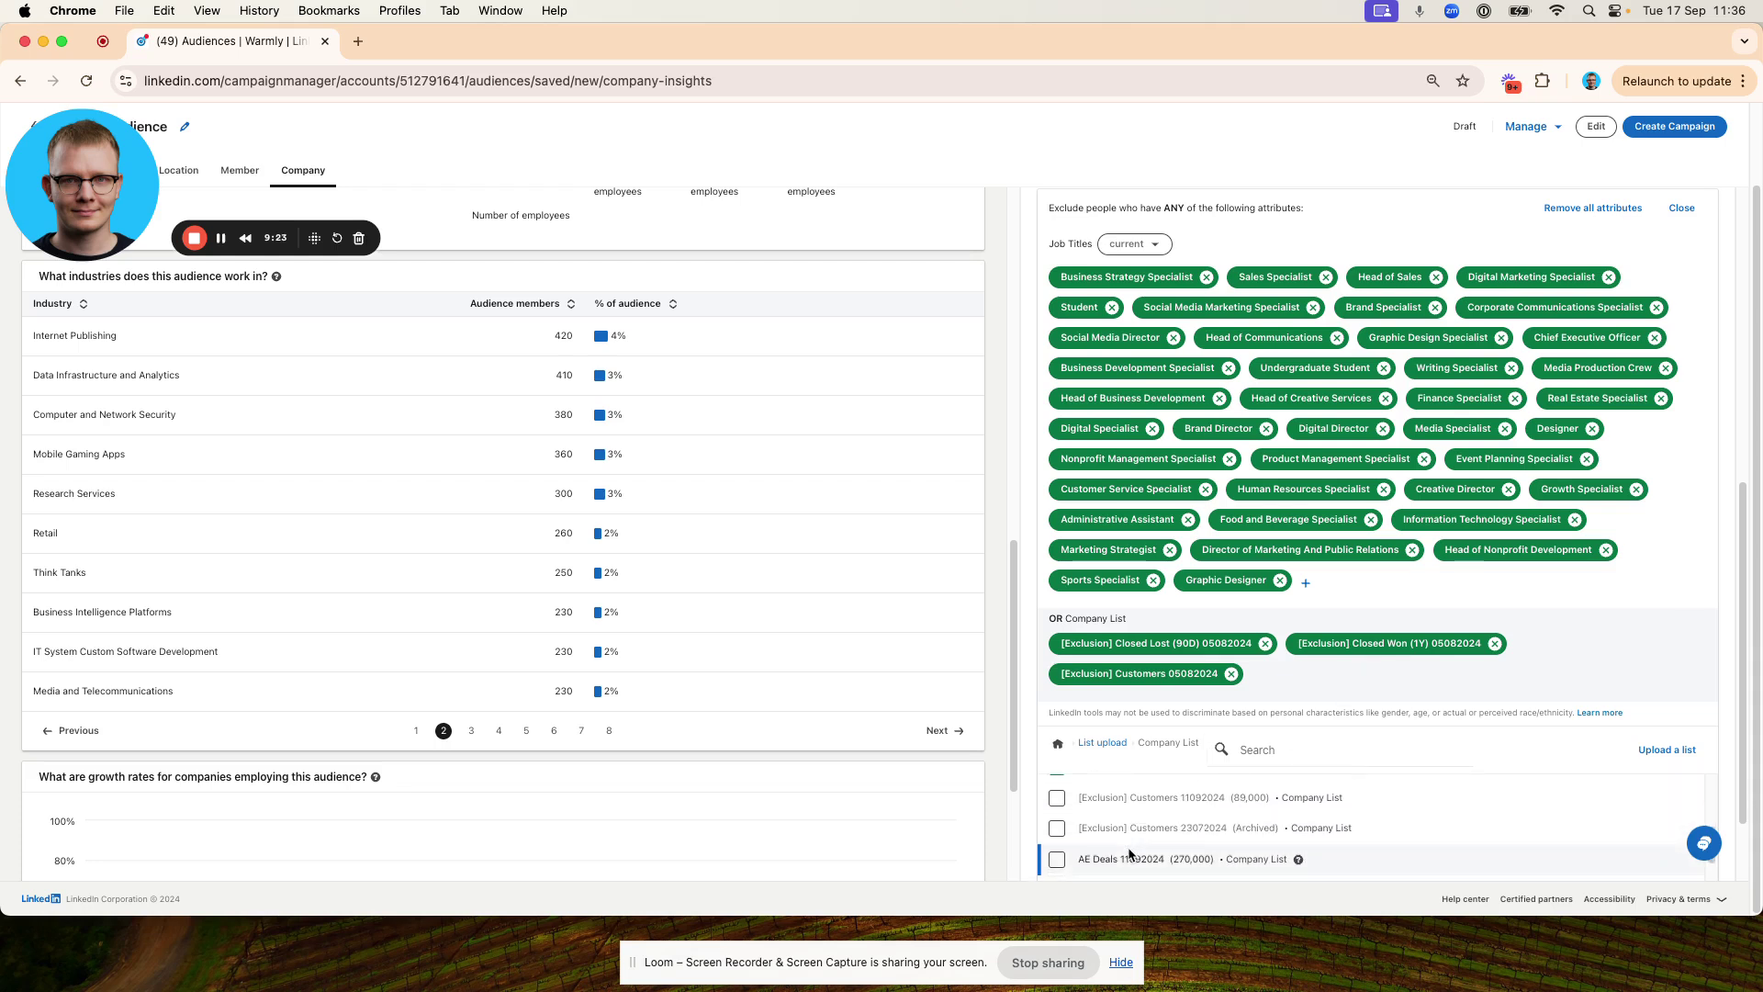
left_click(1057, 857)
scroll(1160, 846, "down", 3)
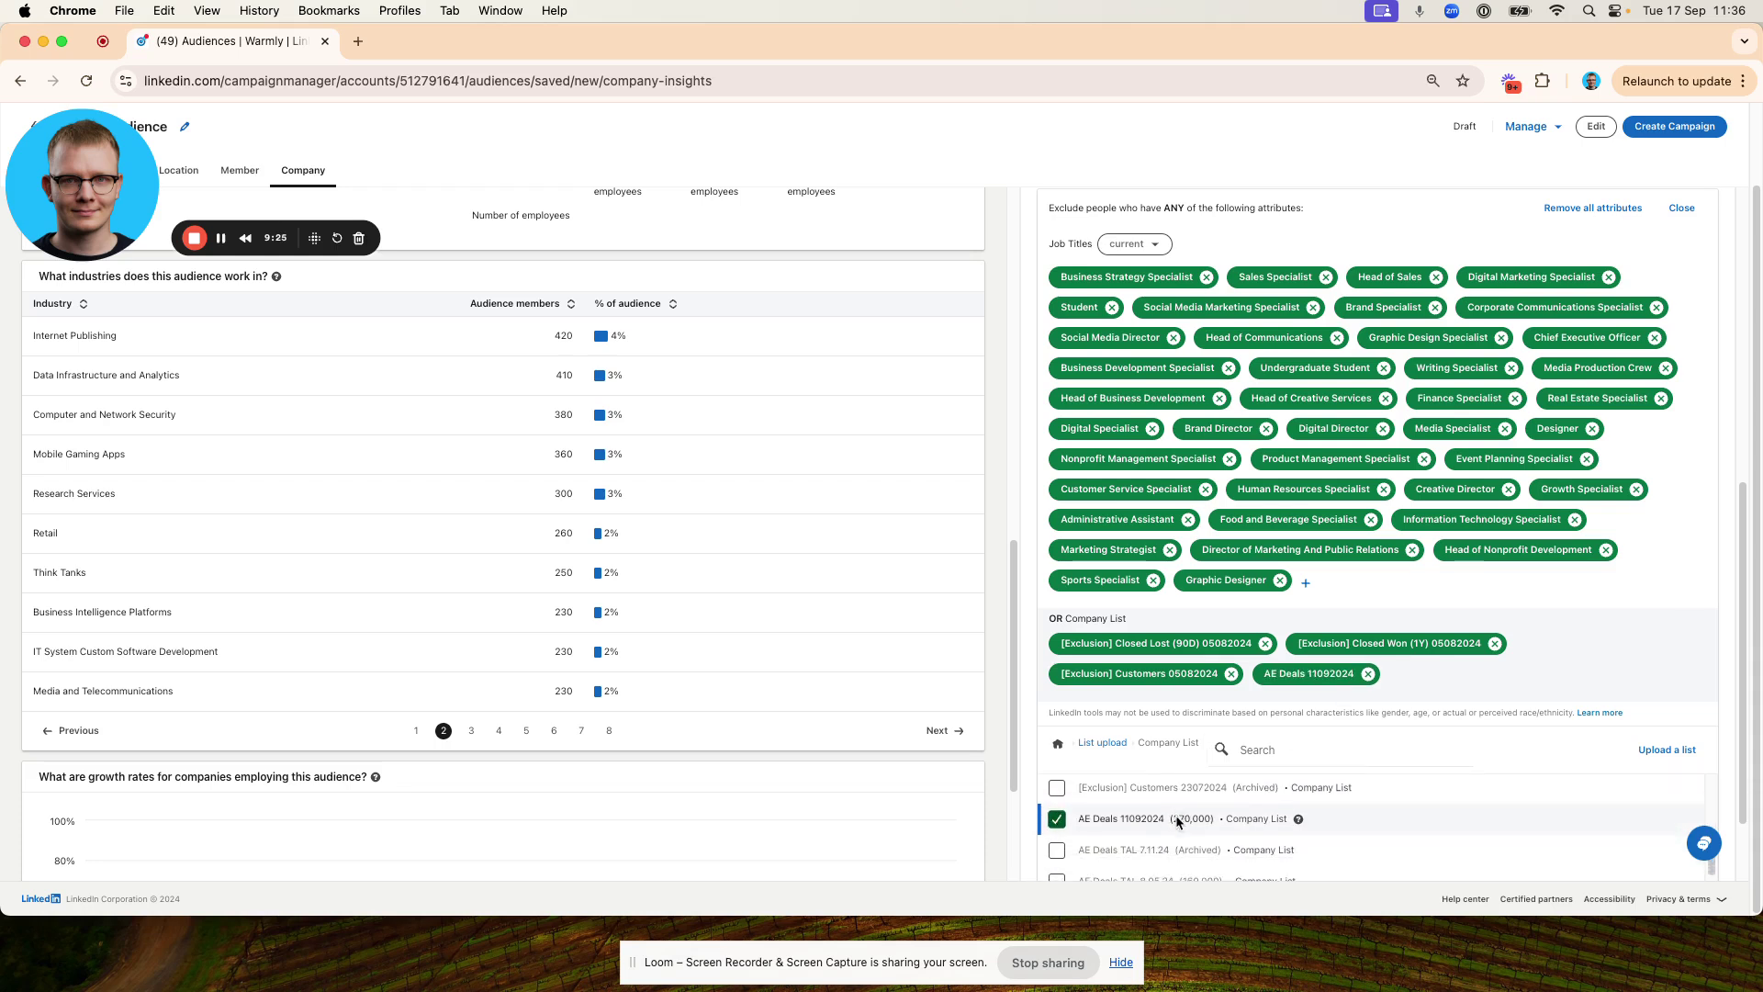
scroll(1179, 827, "down", 5)
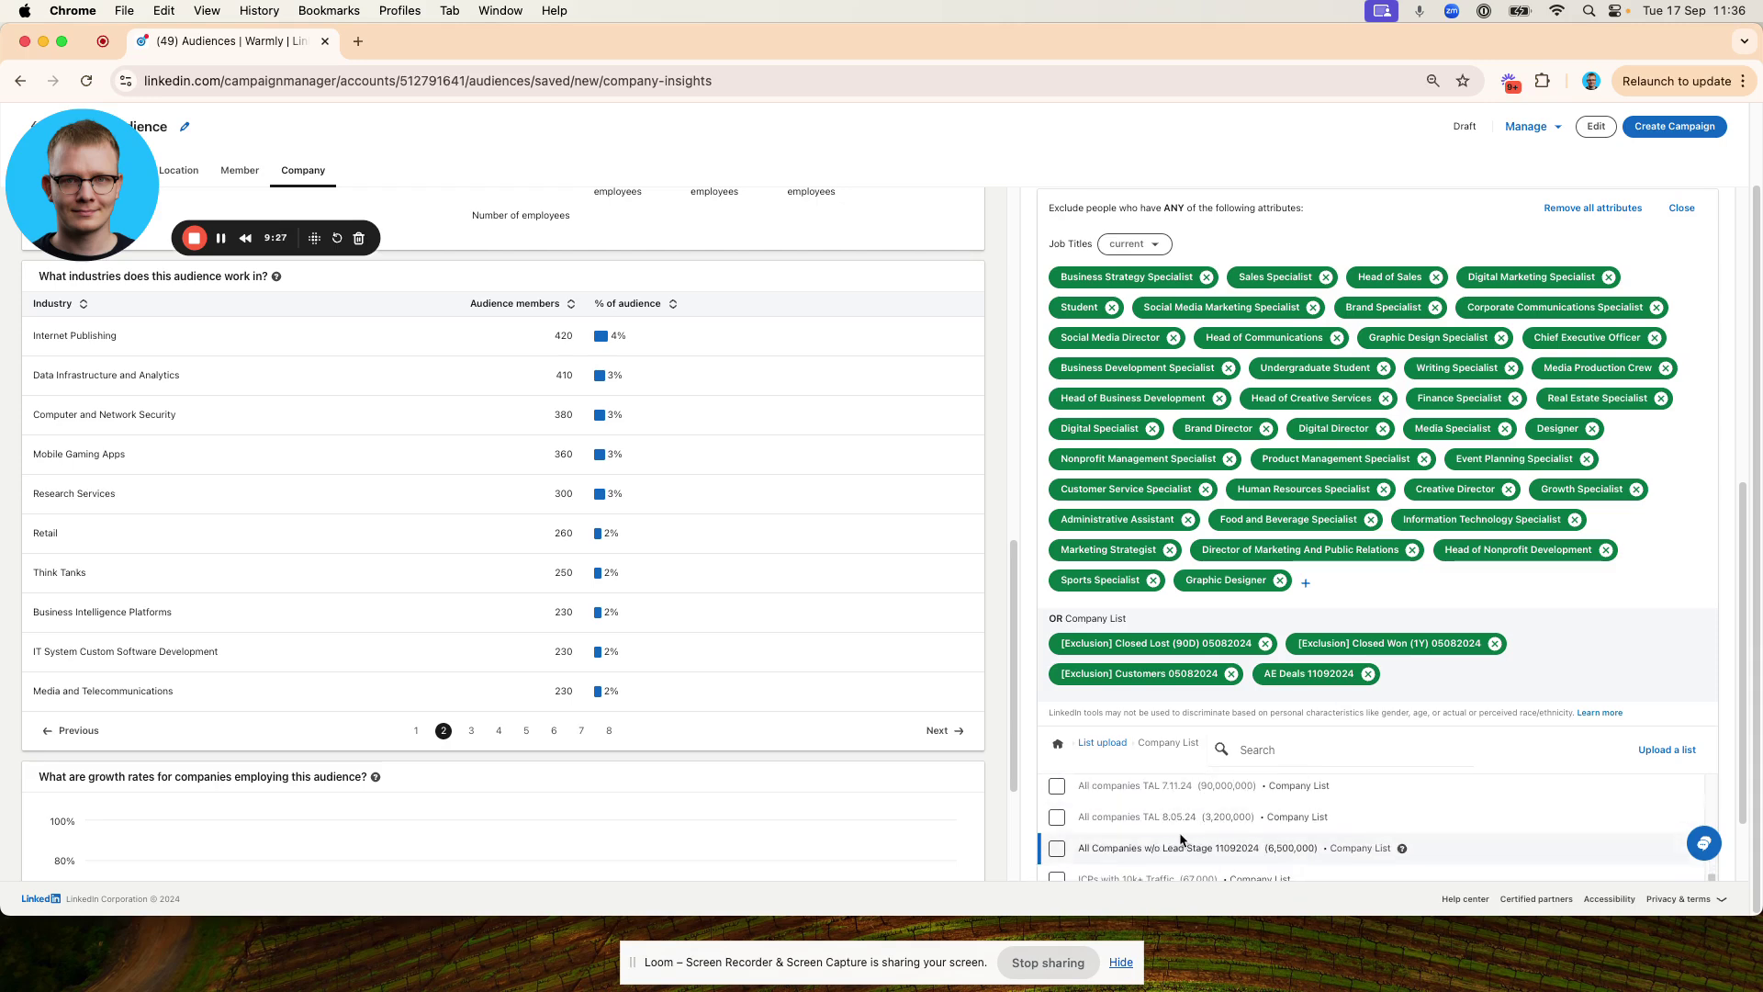
scroll(1181, 833, "down", 5)
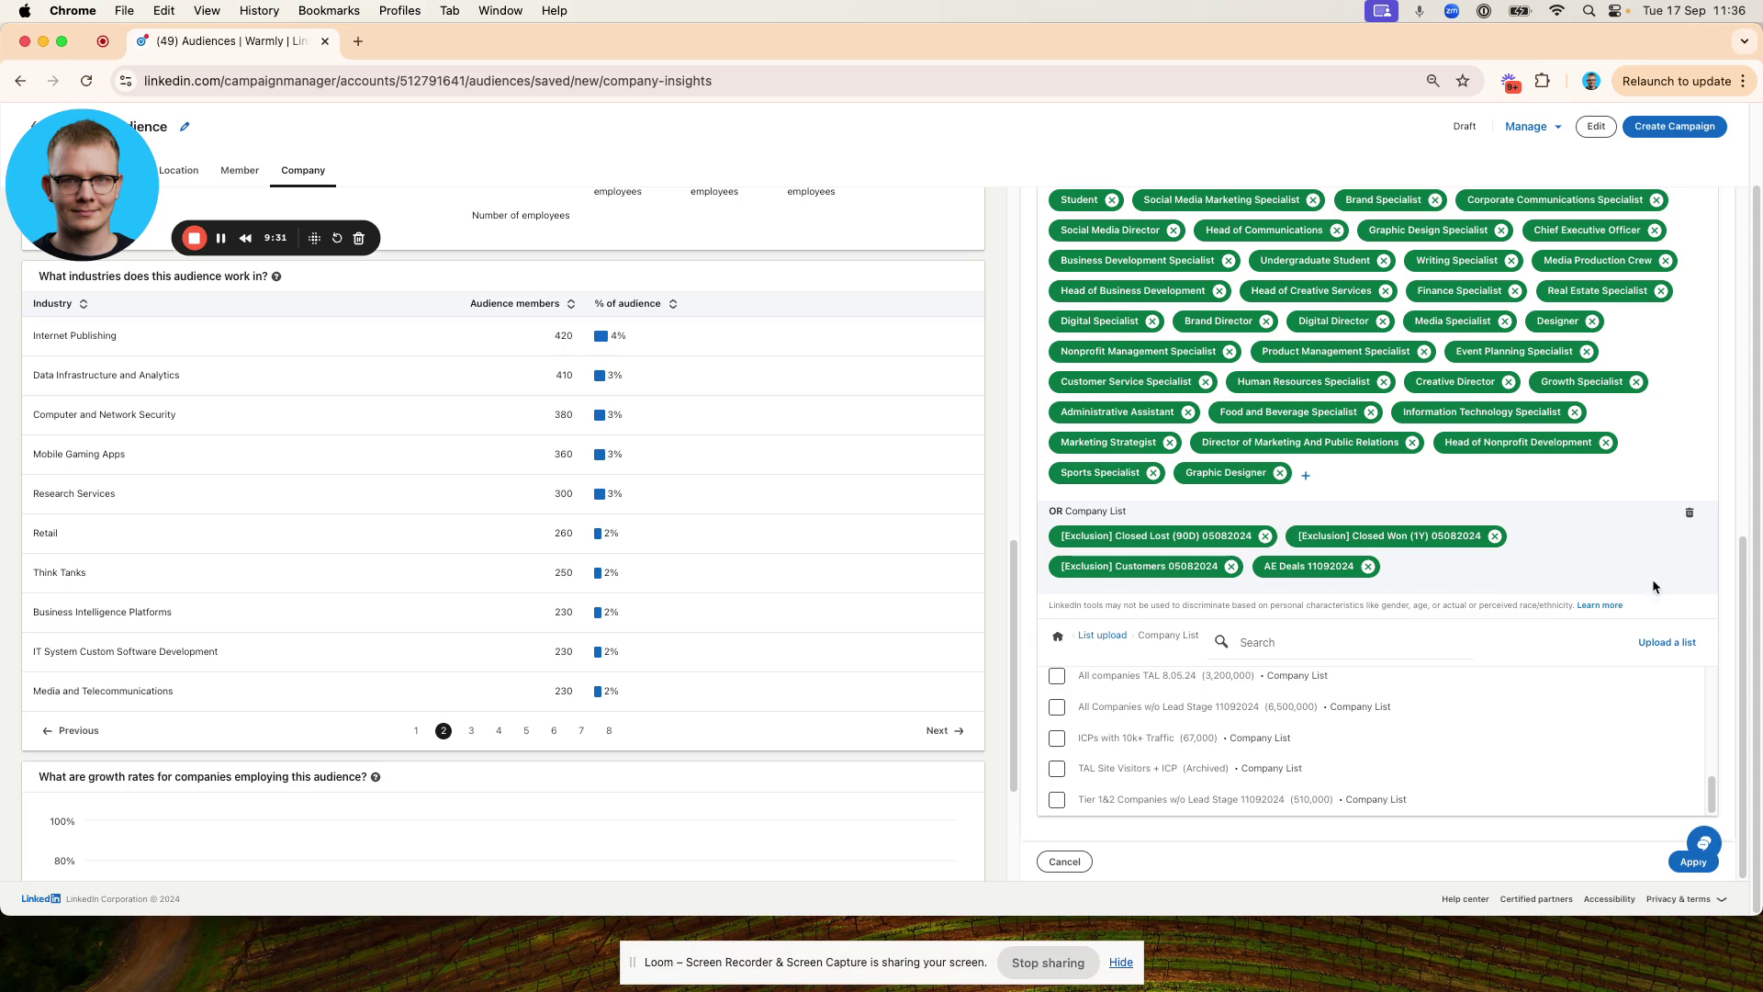
Exclude people whose current job is at Microsoft using the company names attribute.
left_click(1058, 637)
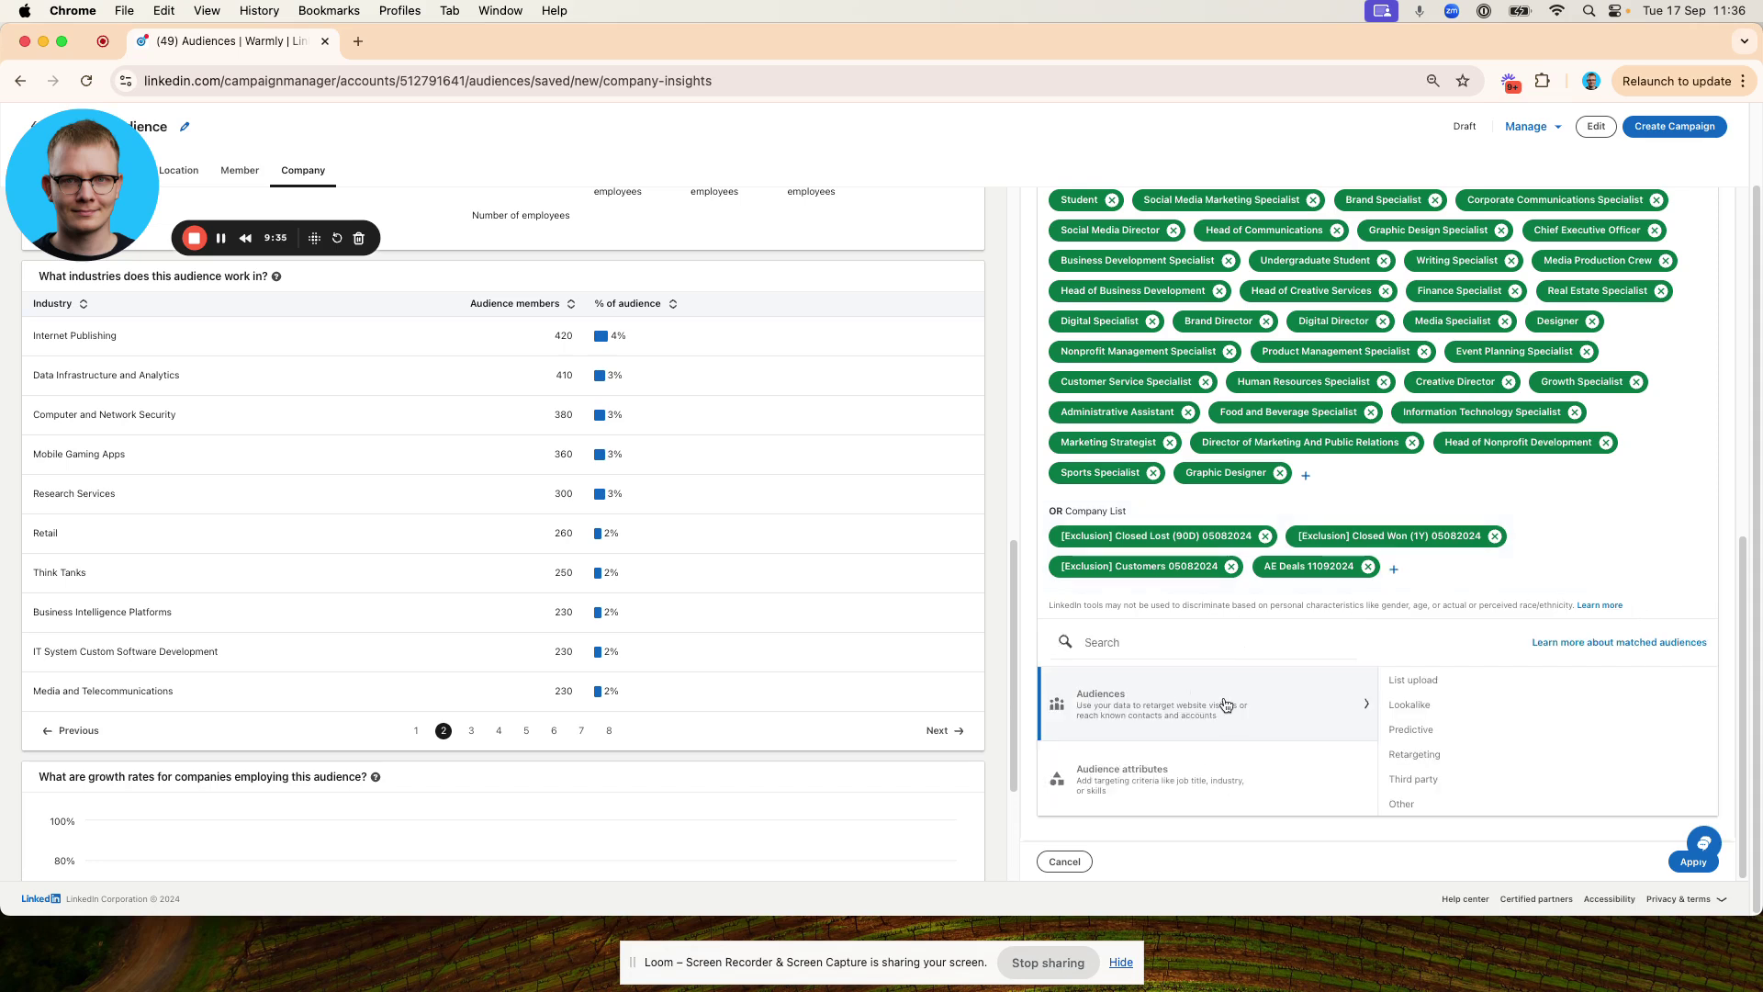
left_click(1257, 773)
left_click(1434, 679)
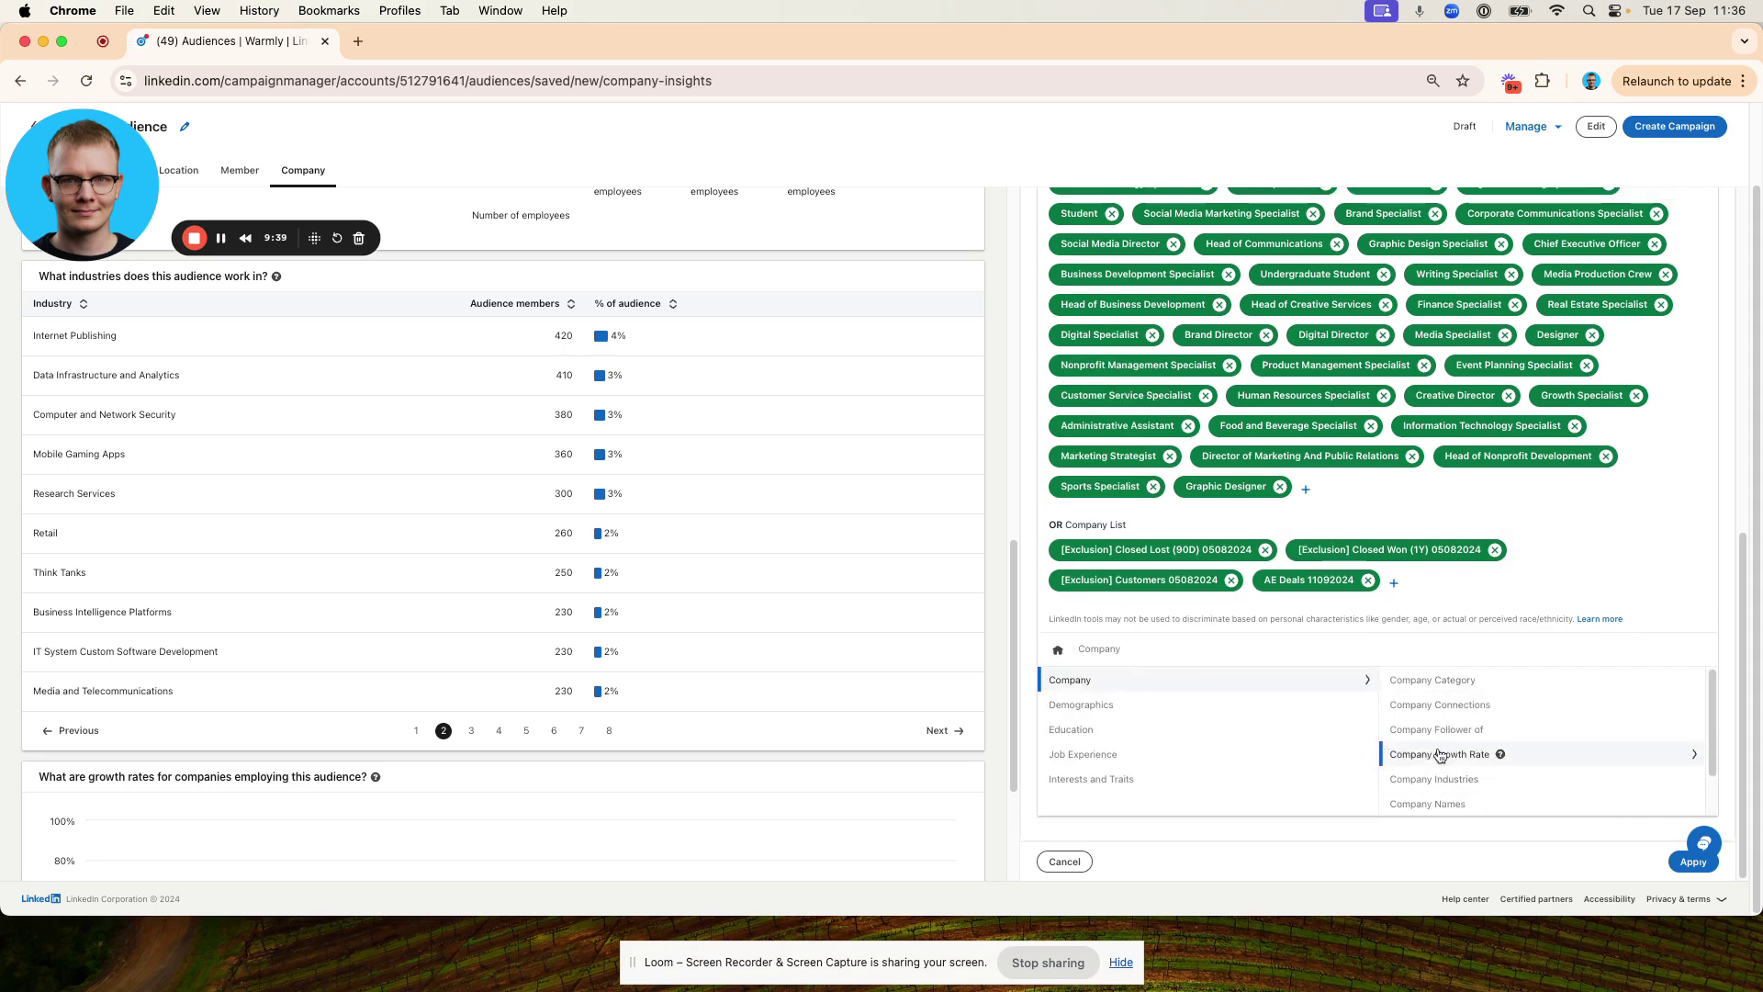
scroll(1519, 794, "down", 2)
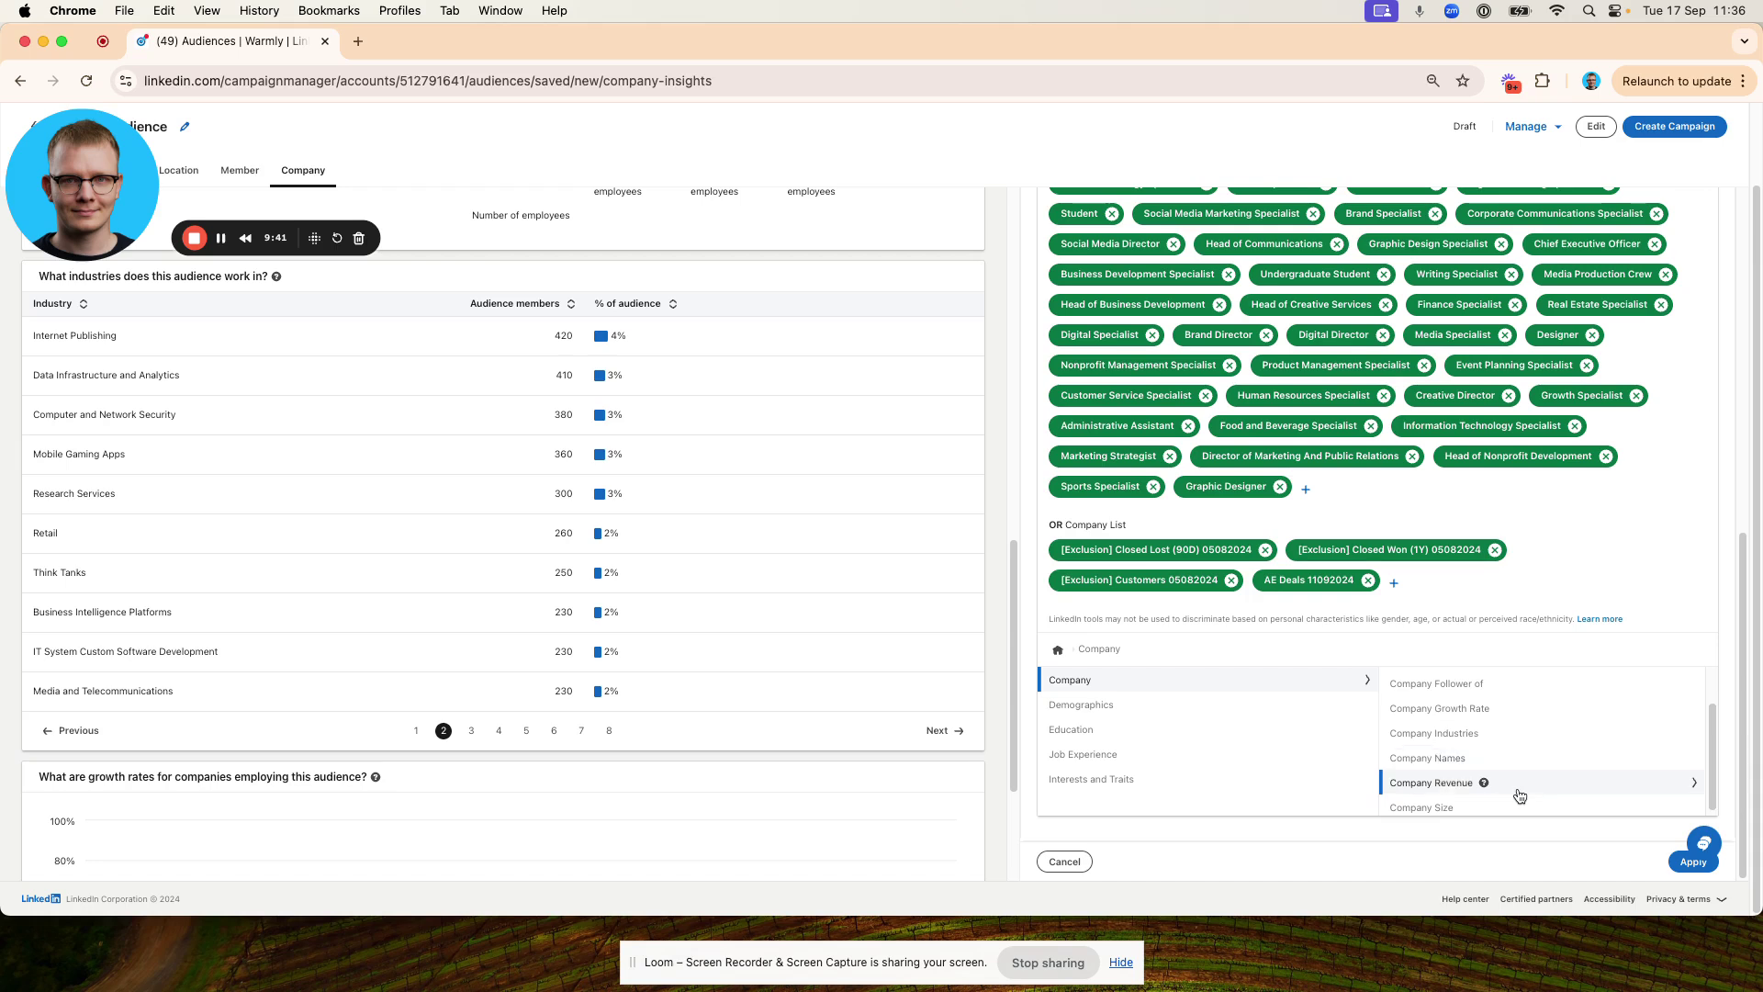
left_click(1507, 761)
left_click(1301, 657)
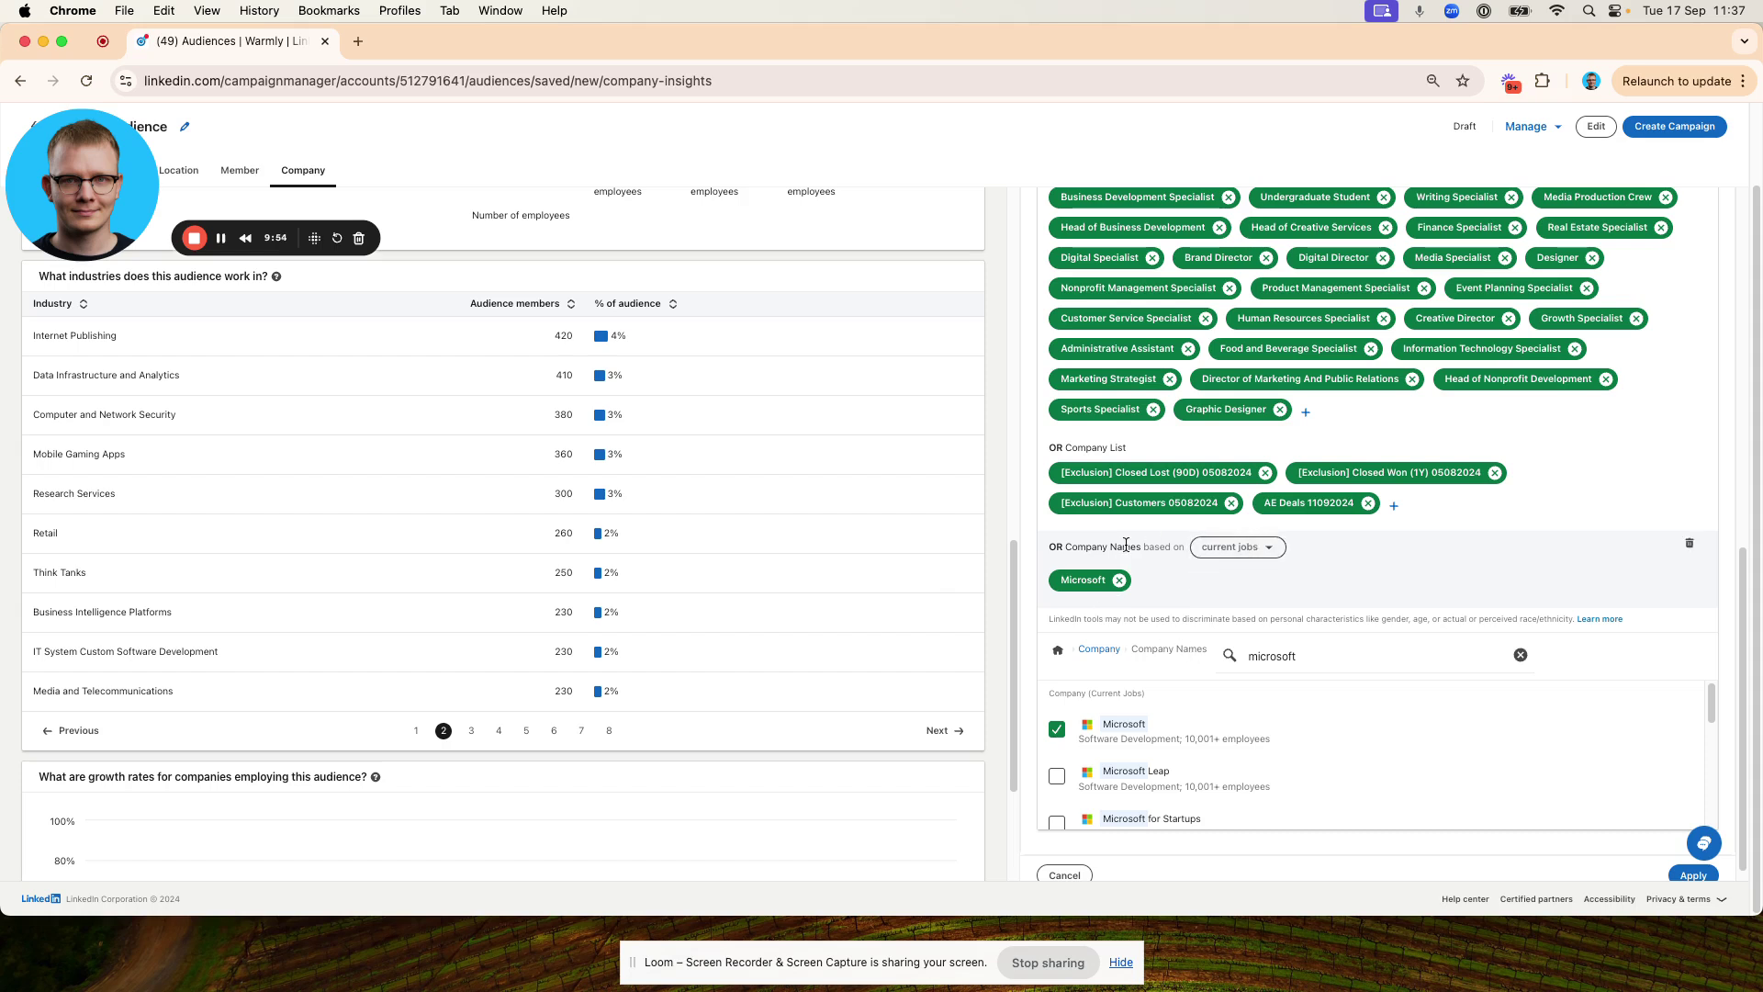
double_click(1079, 545)
left_click(1078, 544)
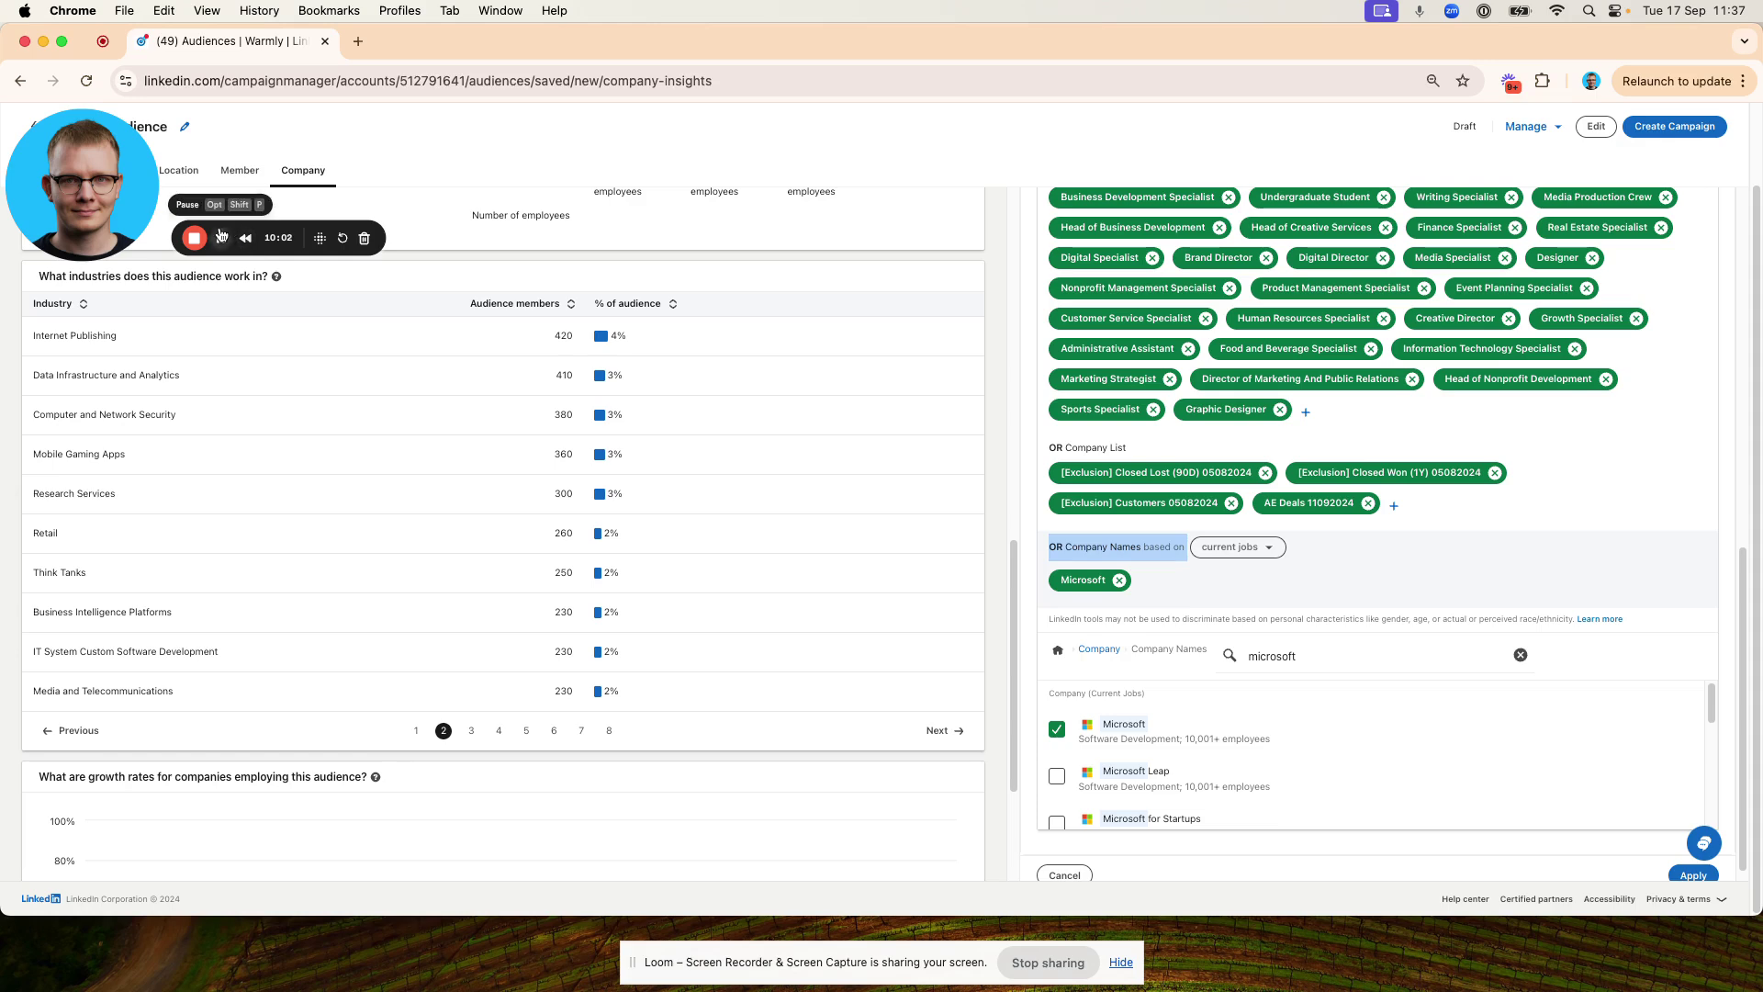
Narrow the audience further to the third-party company audience [Warmly] All Companies Created (Dynamic) and close that editor.
left_click(477, 503)
scroll(1618, 494, "up", 2)
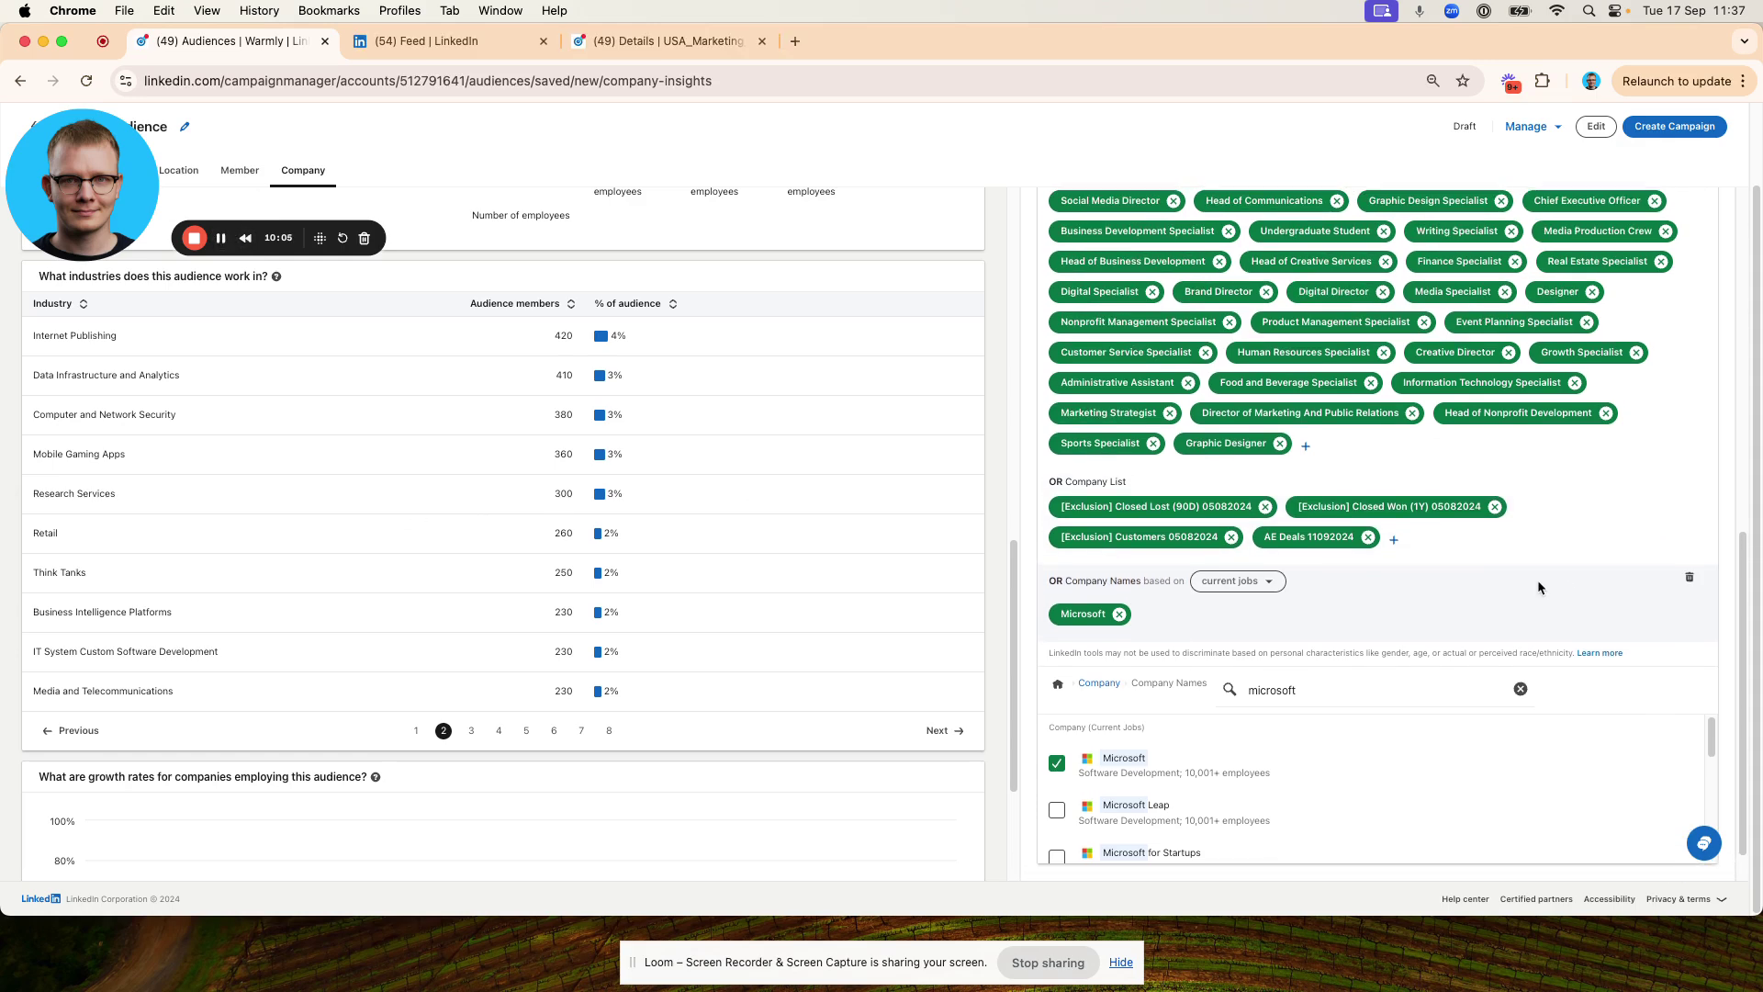
scroll(1537, 580, "down", 2)
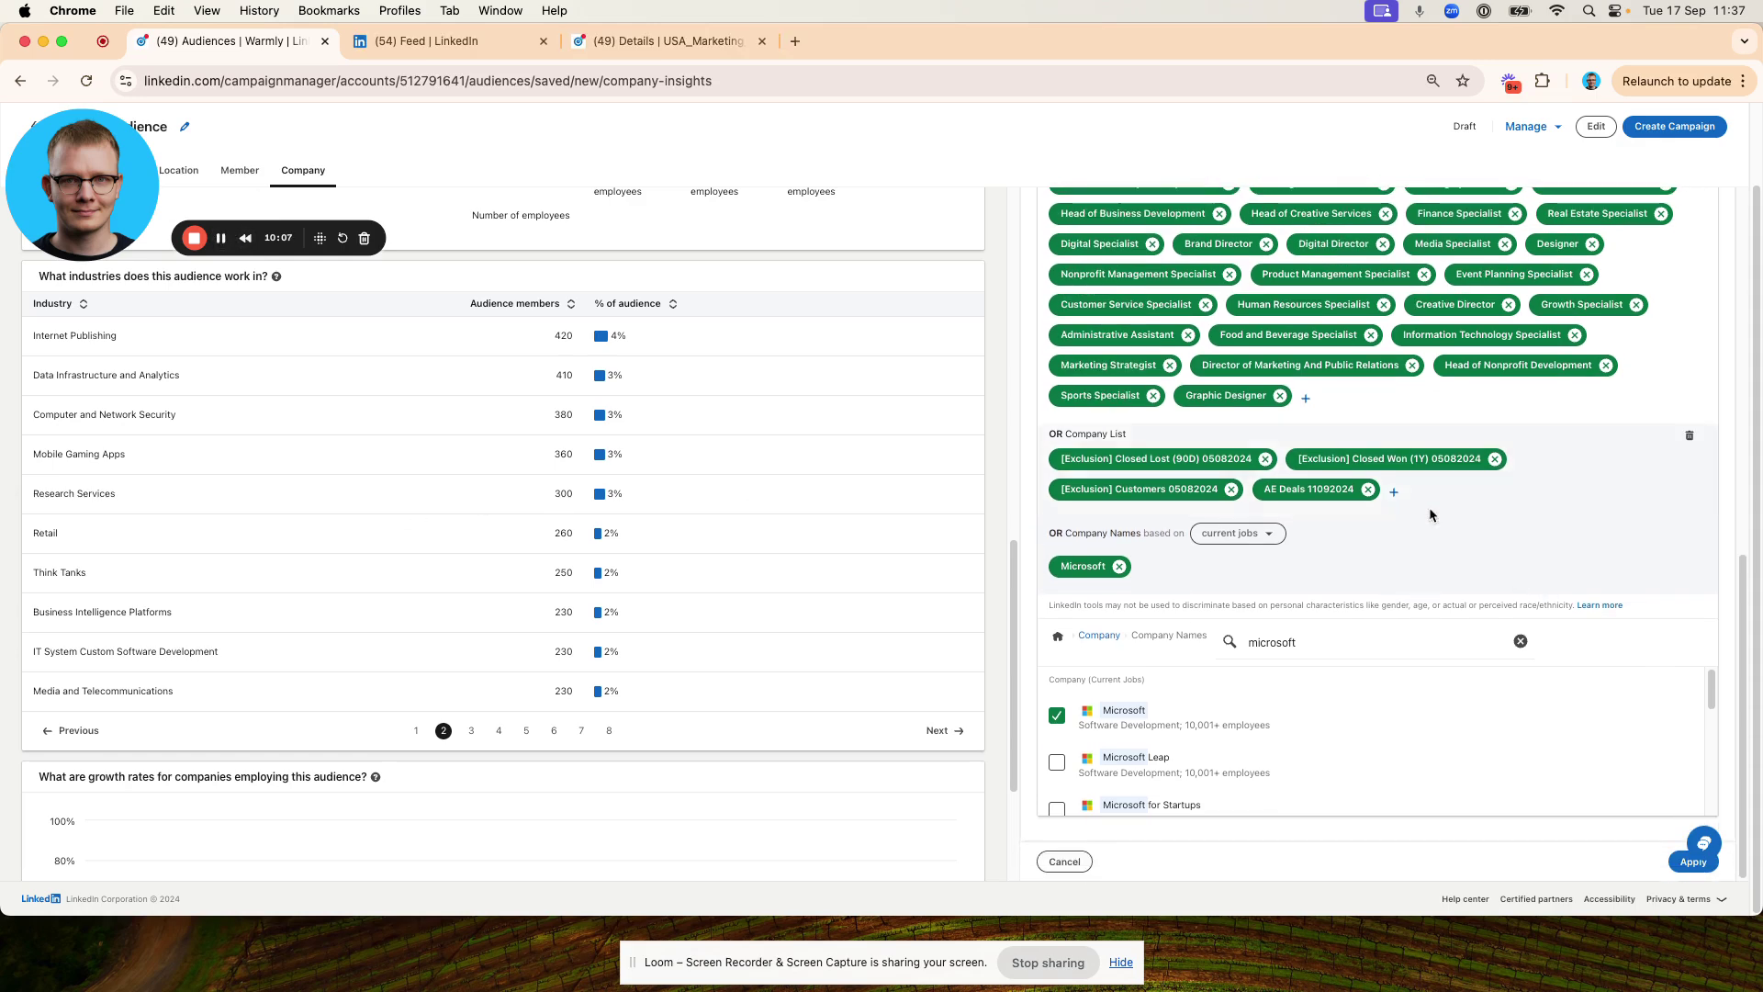
scroll(1428, 513, "up", 4)
scroll(1428, 512, "up", 10)
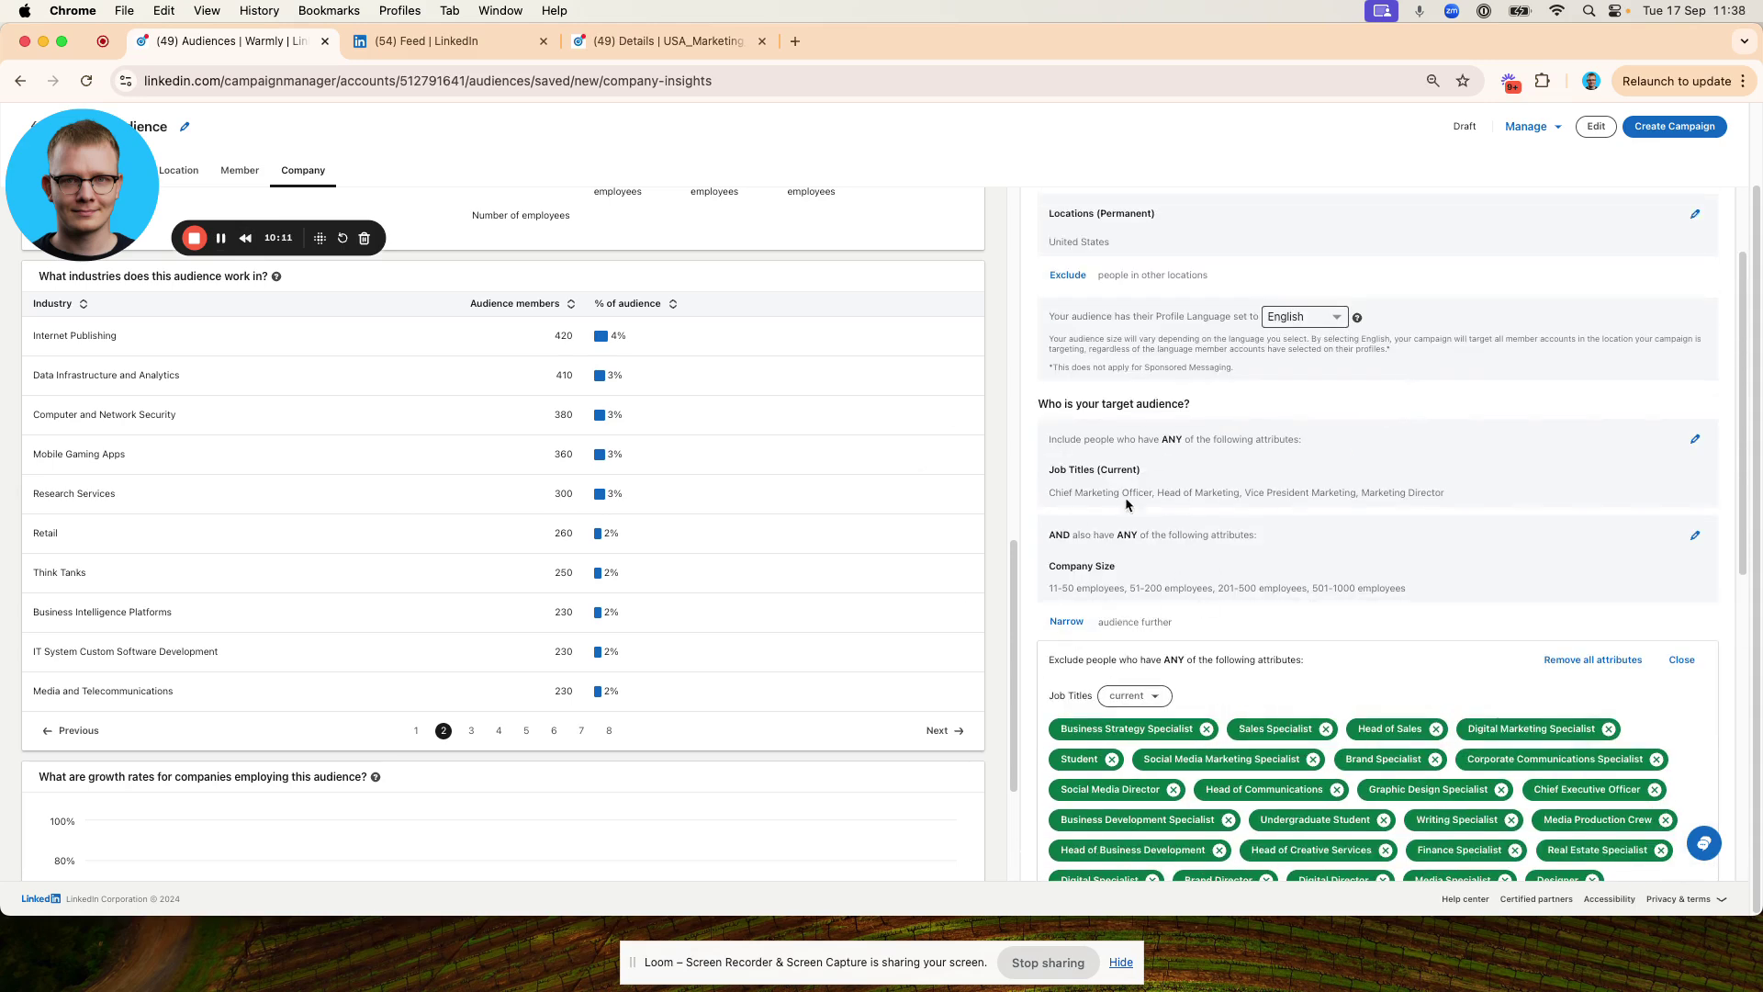
left_click(1081, 621)
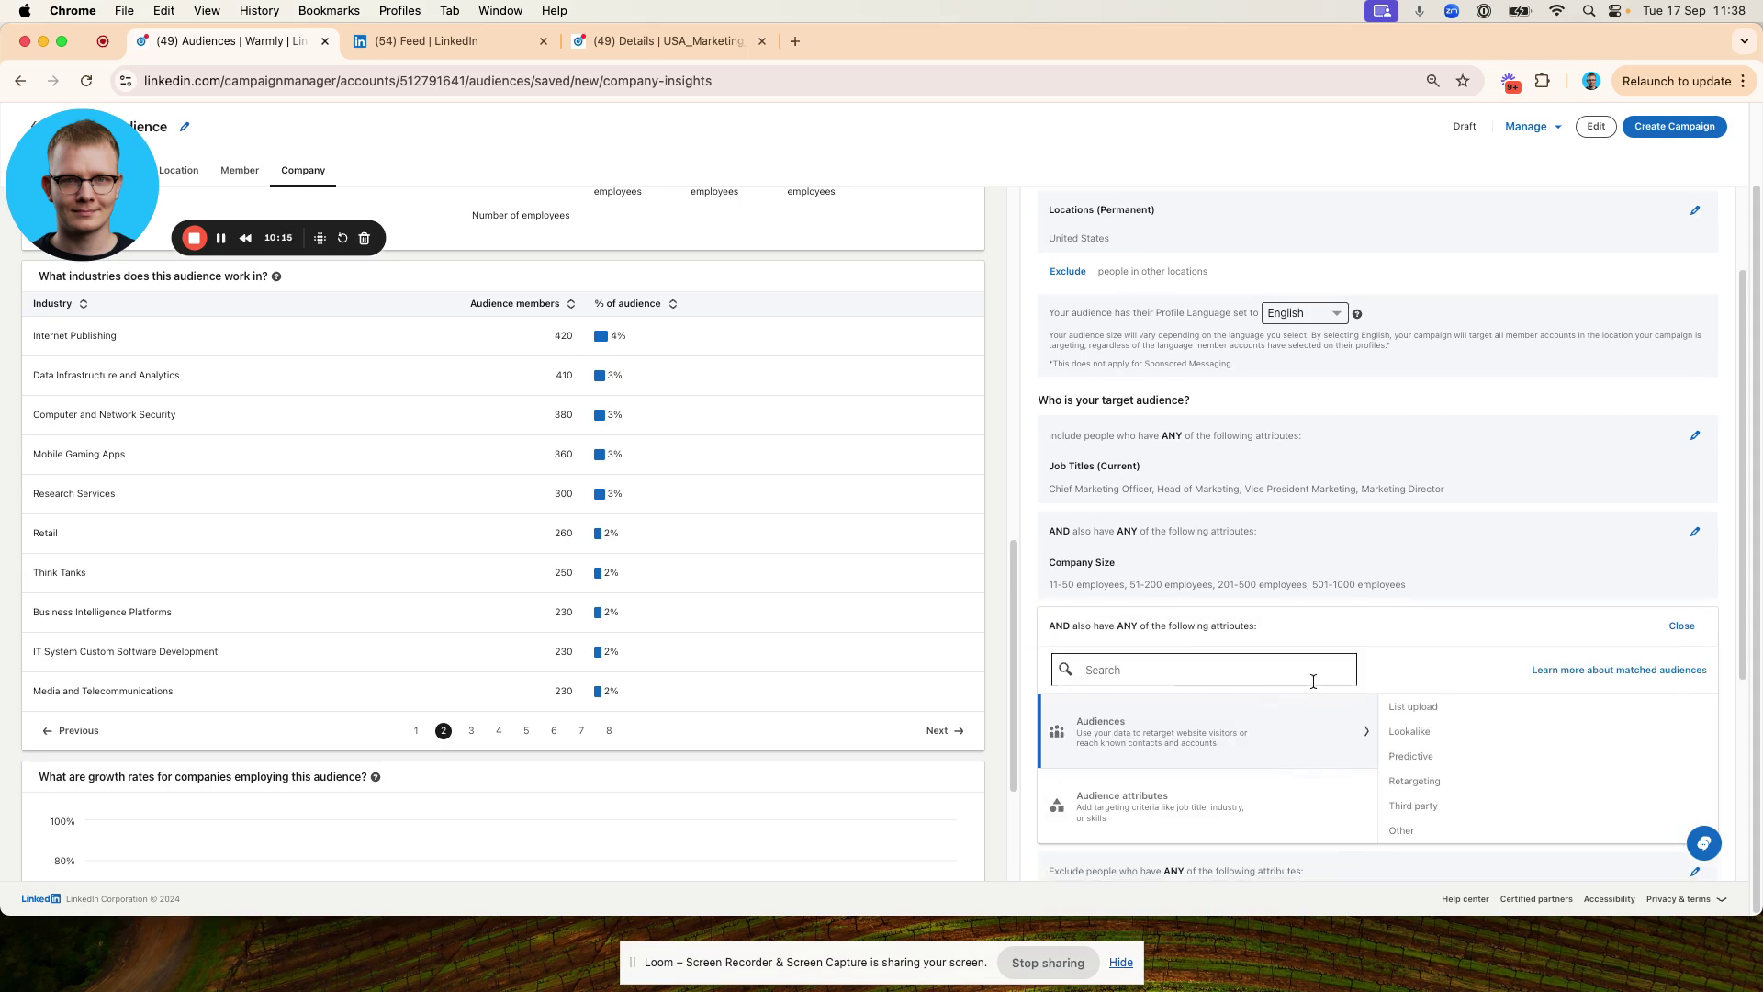
left_click(1438, 806)
left_click(1441, 695)
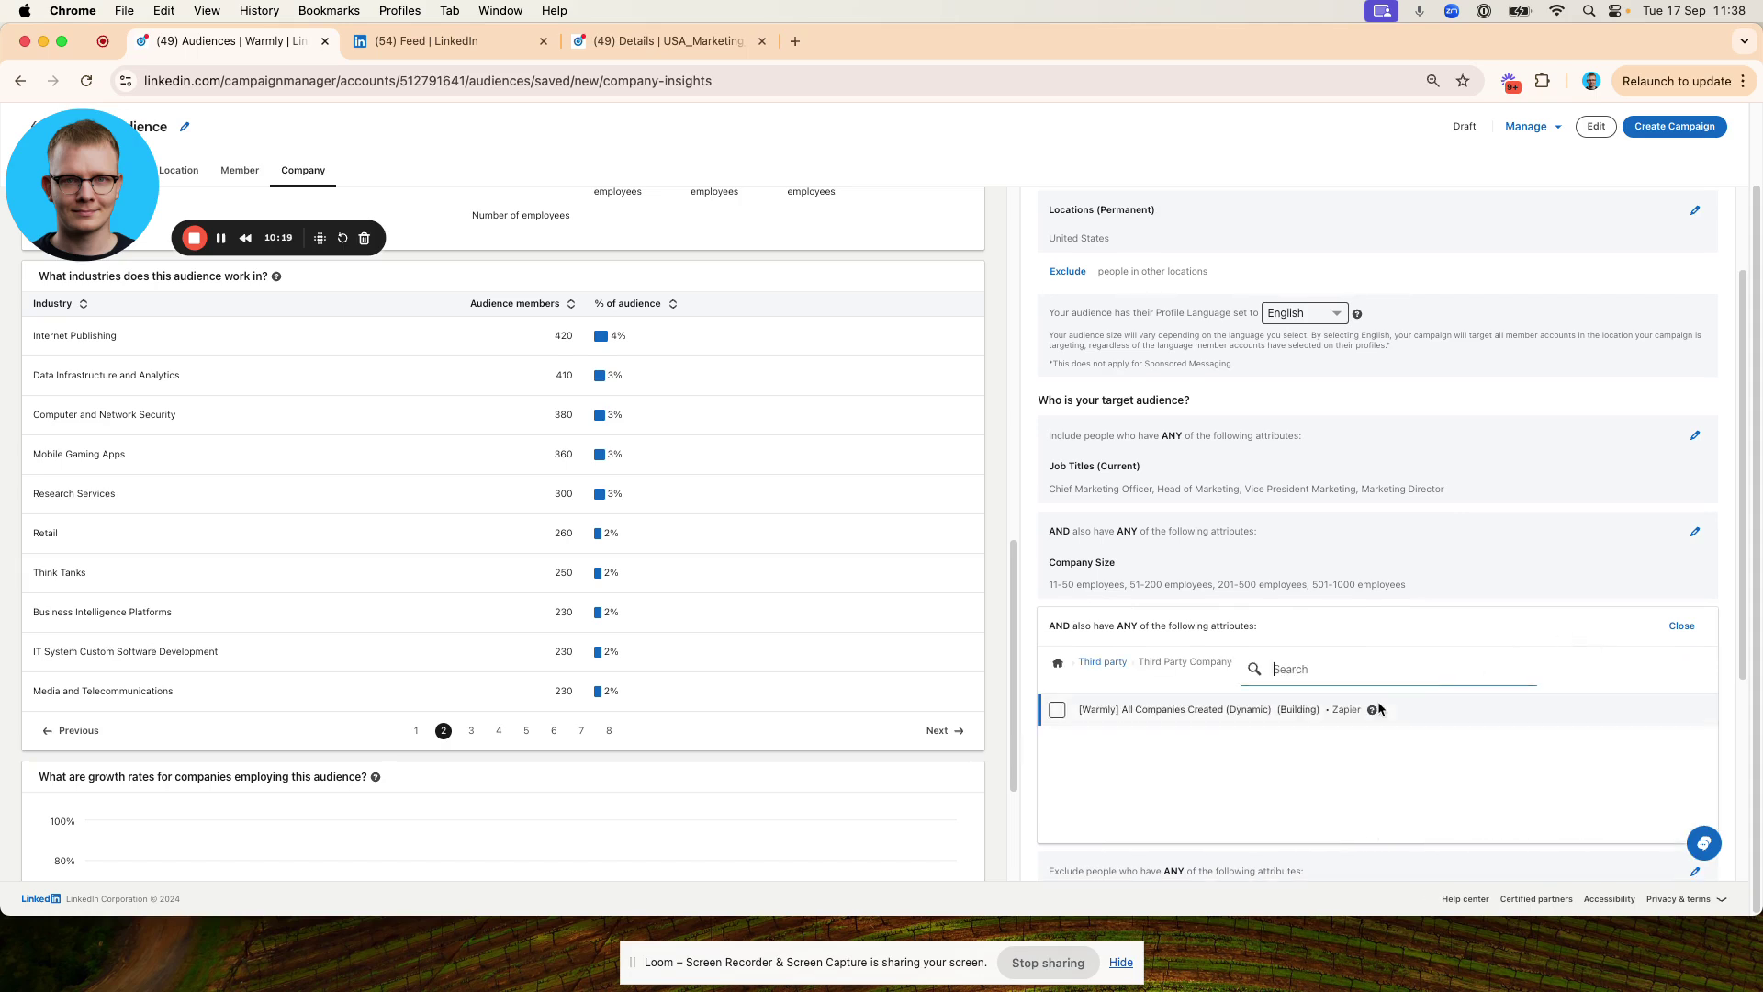
left_click(1055, 710)
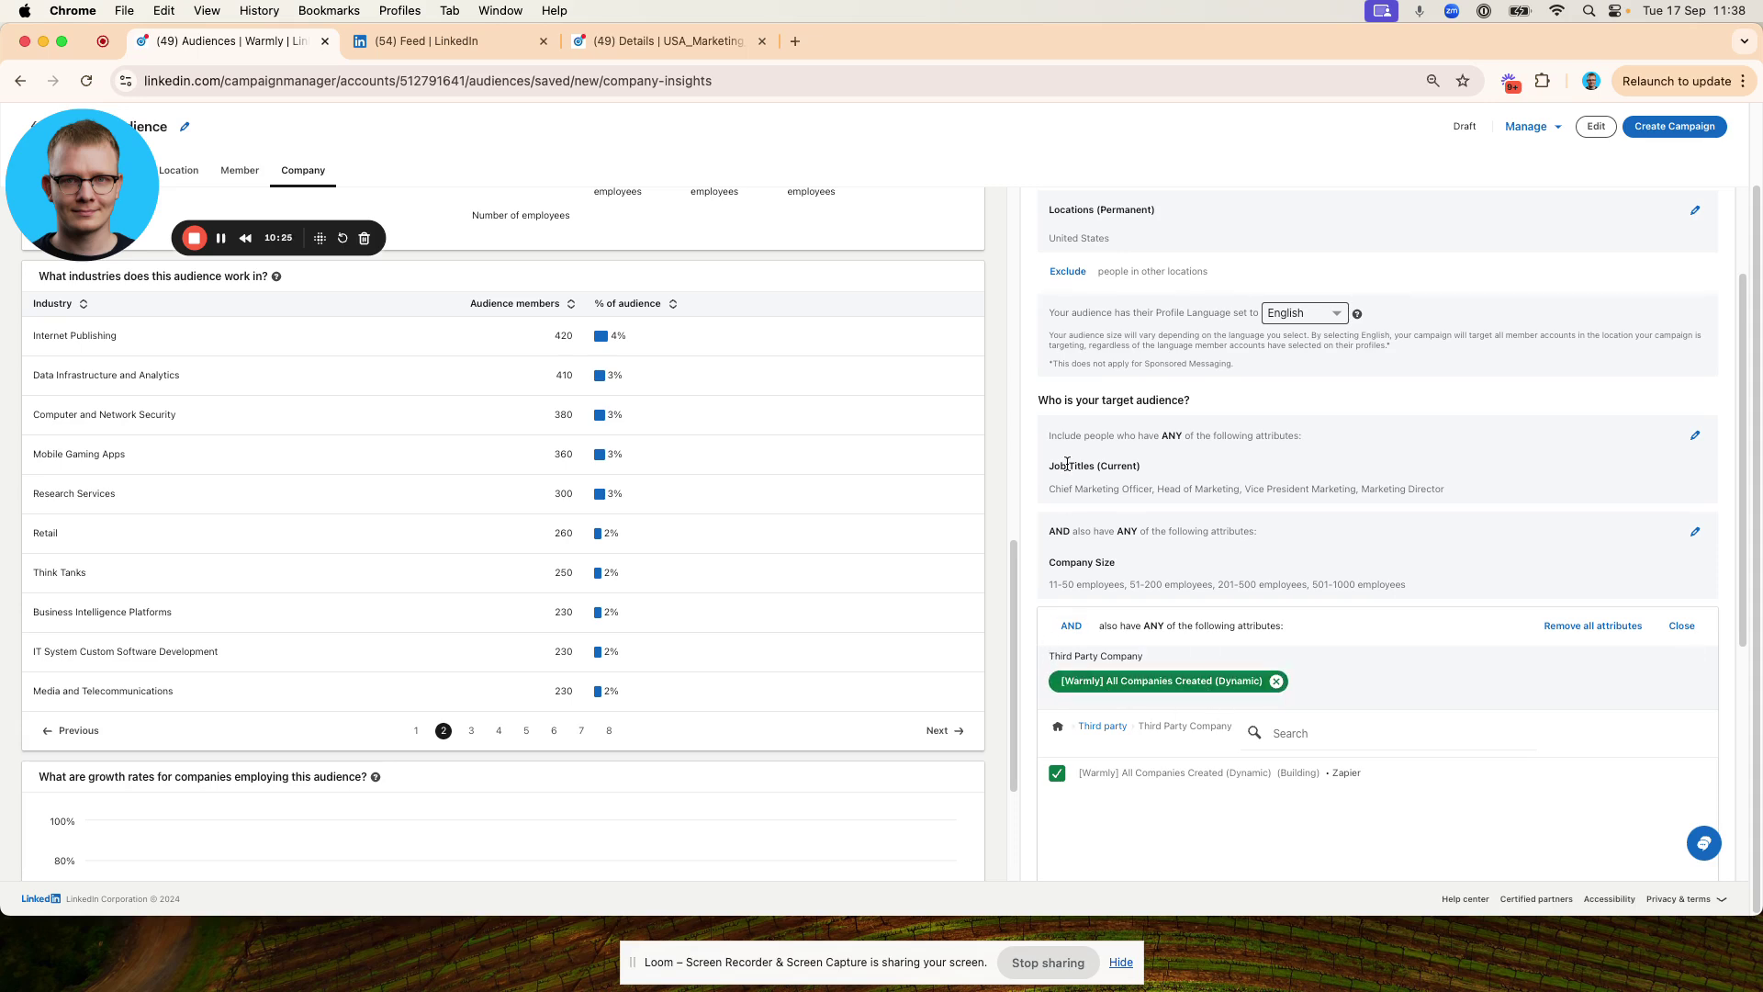
left_click_drag(1043, 470, 1265, 490)
left_click_drag(1056, 561, 1408, 588)
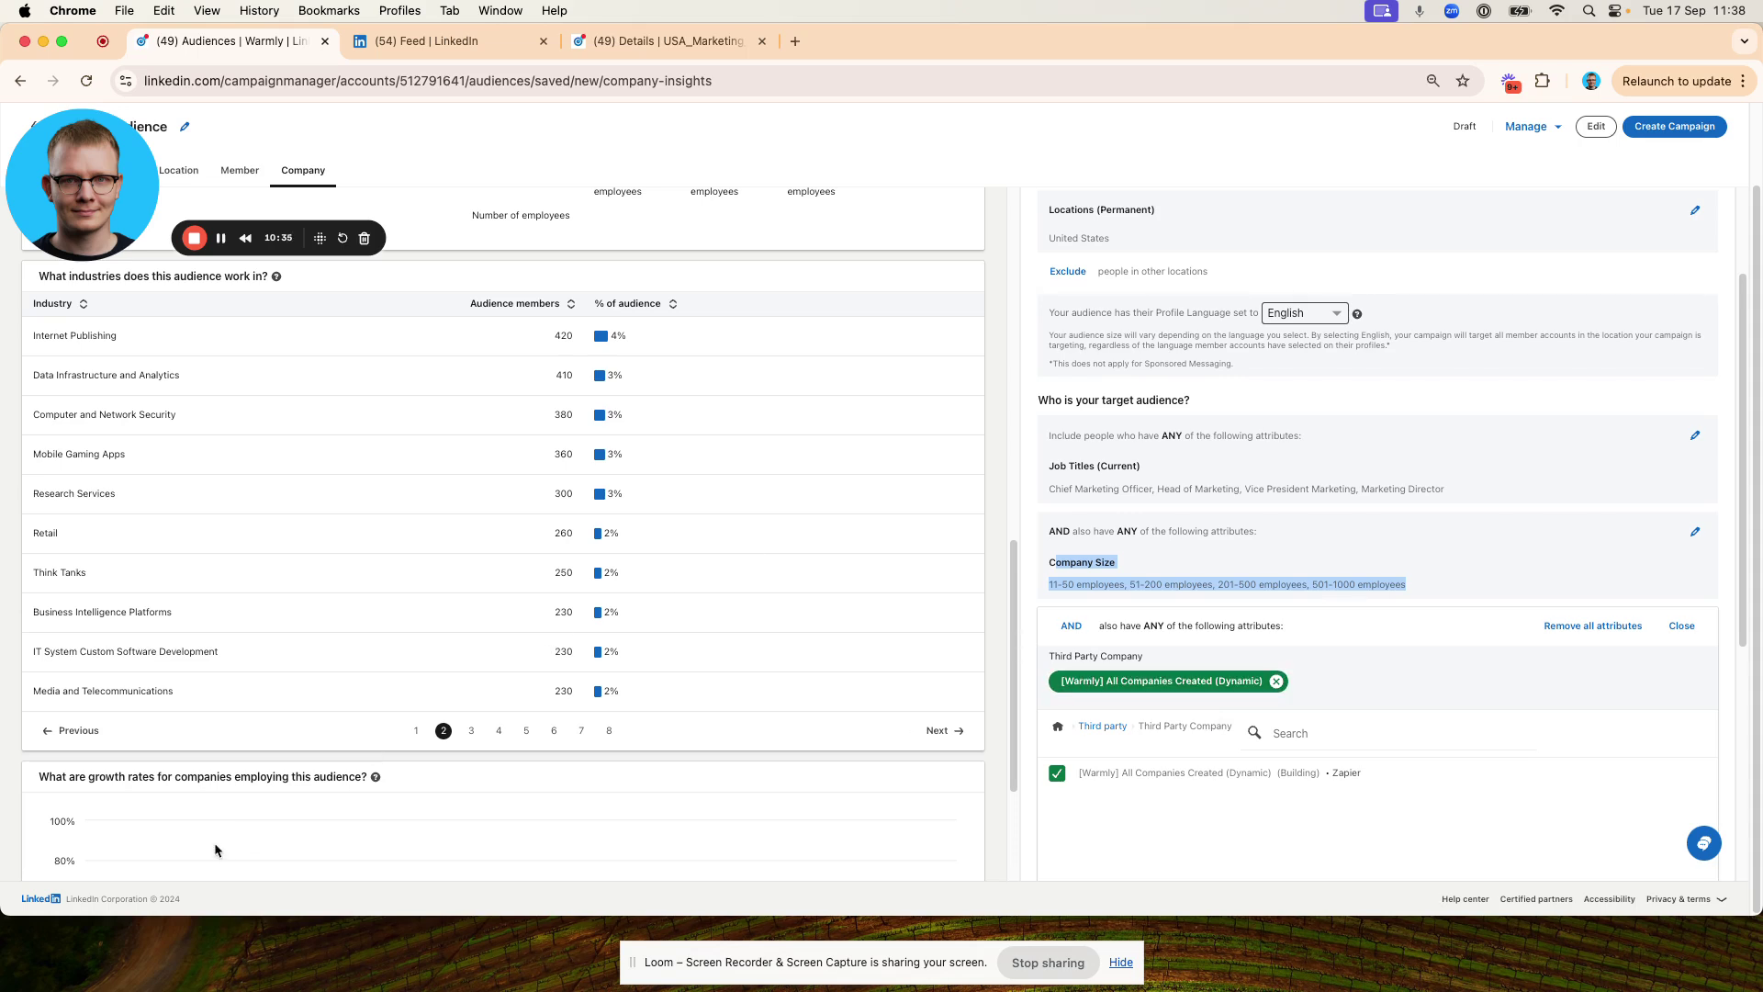
left_click(1681, 626)
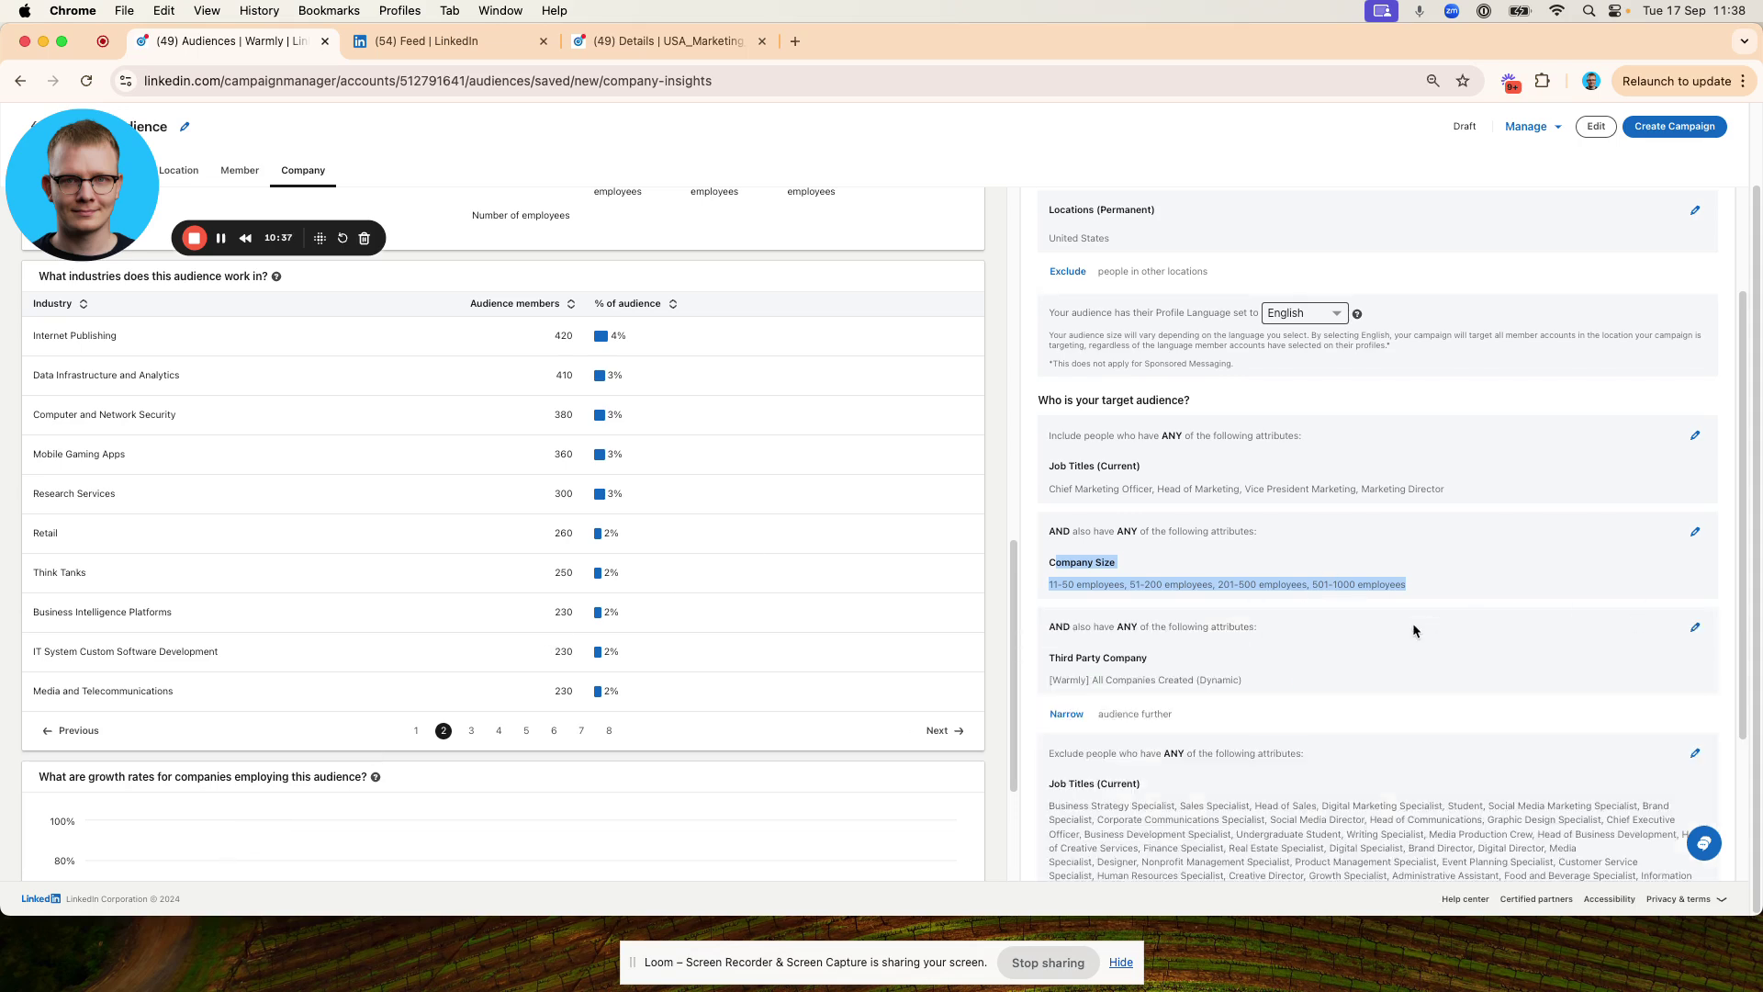
Review the audience's complete inclusion and exclusion criteria and its potential reach.
scroll(1414, 630, "down", 3)
left_click_drag(1054, 571, 1221, 750)
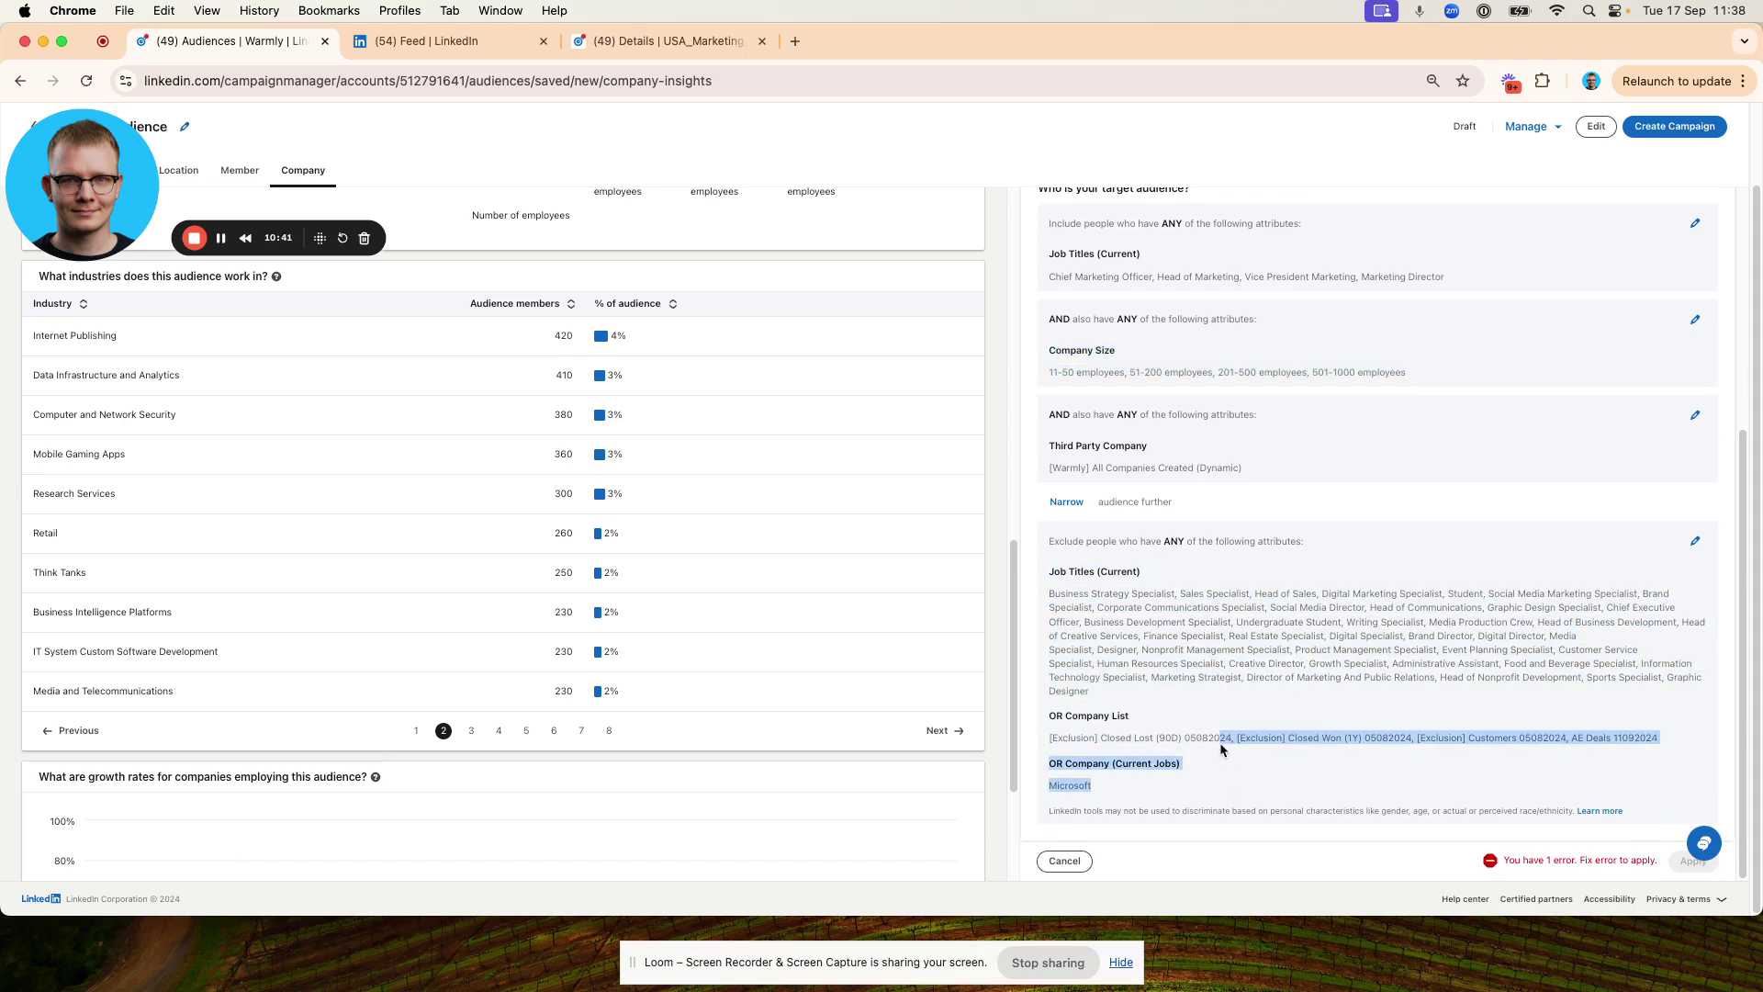
scroll(1388, 730, "up", 3)
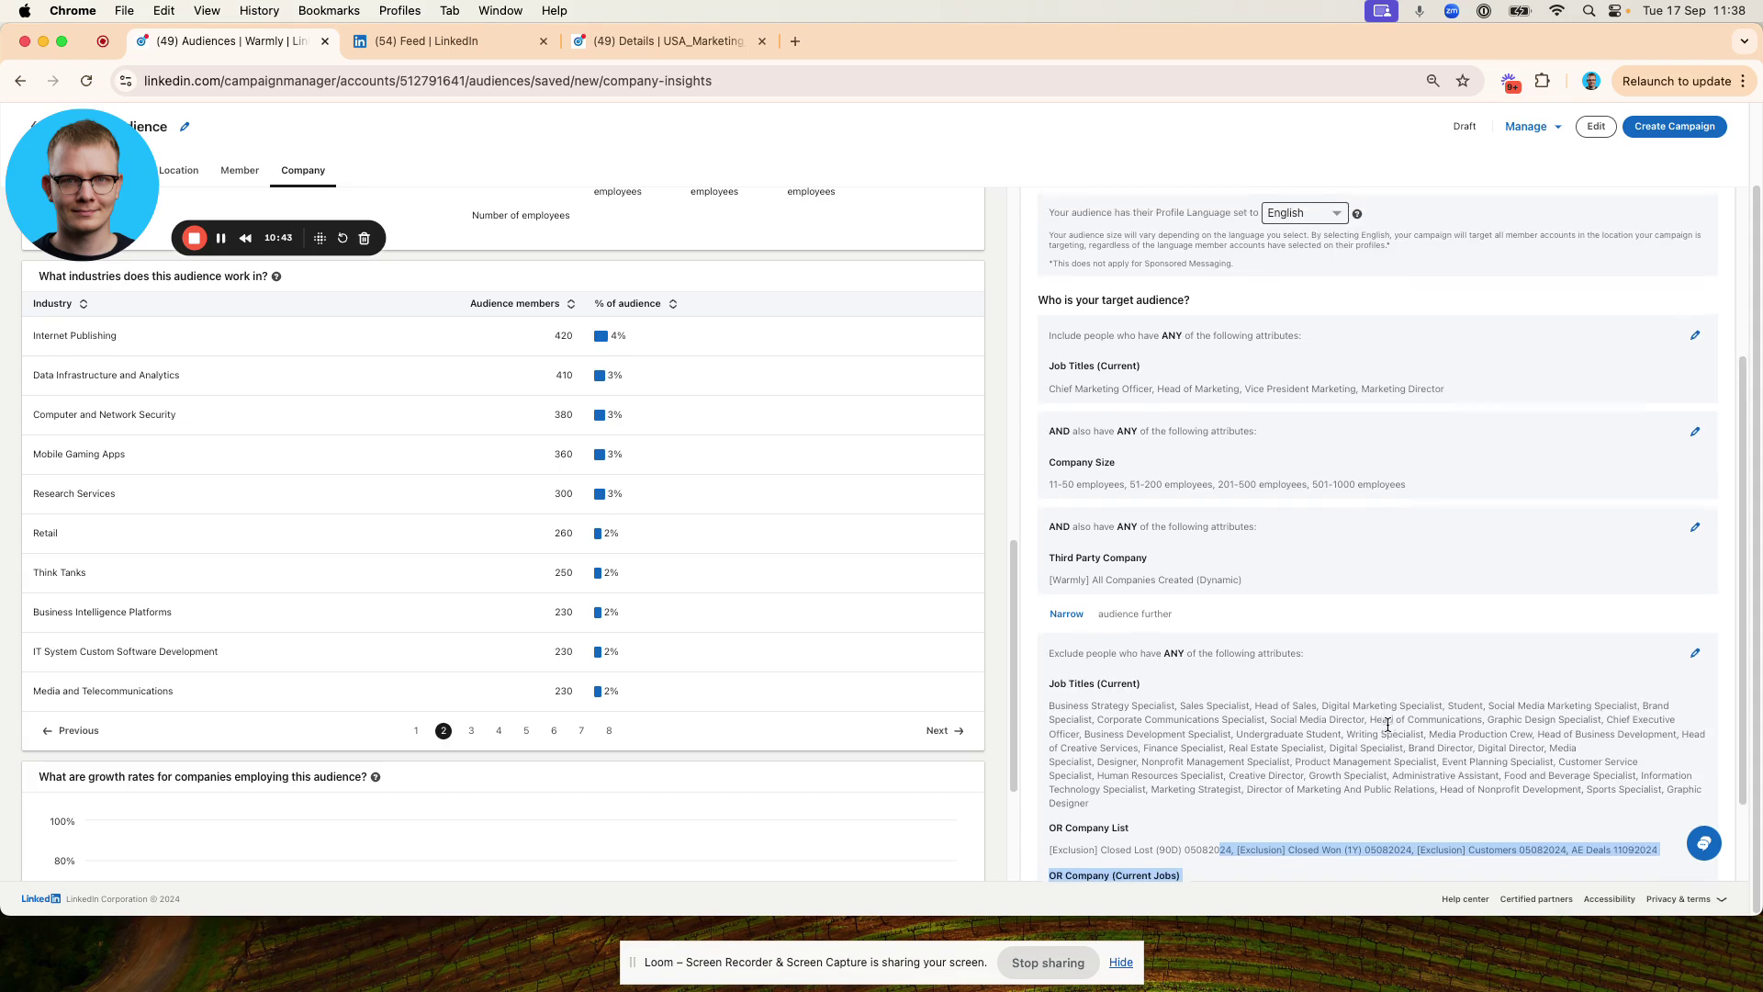
scroll(1387, 724, "up", 5)
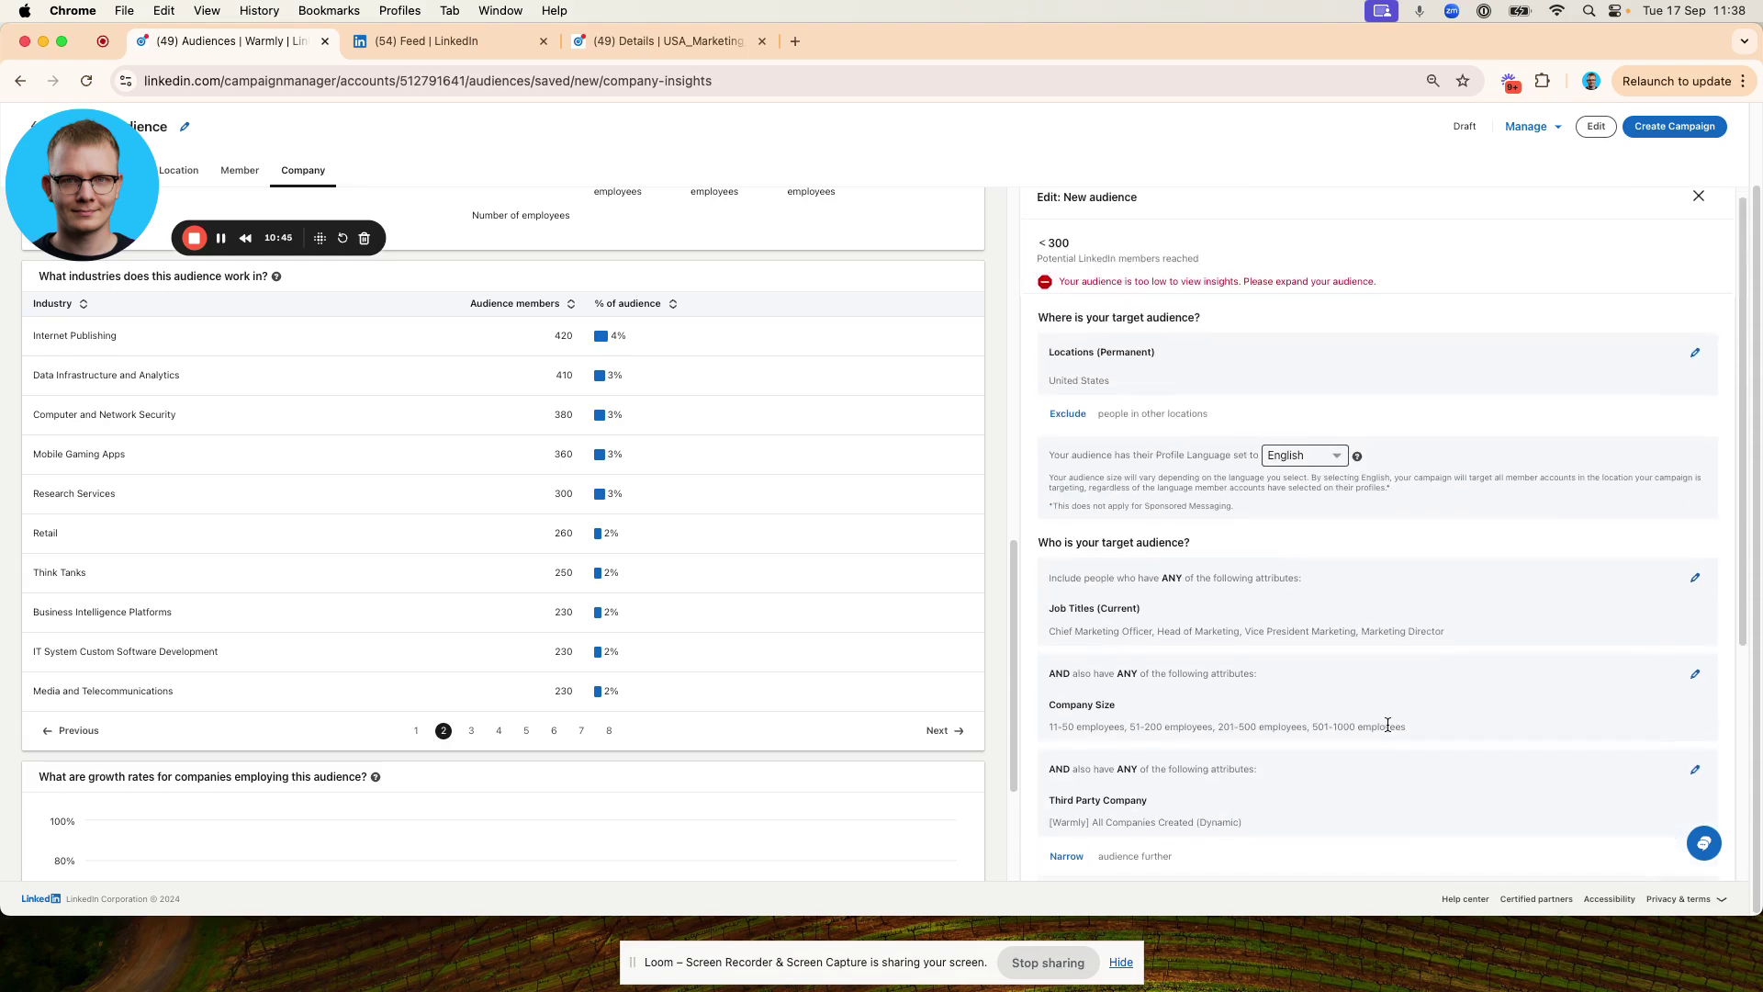
scroll(1387, 723, "down", 3)
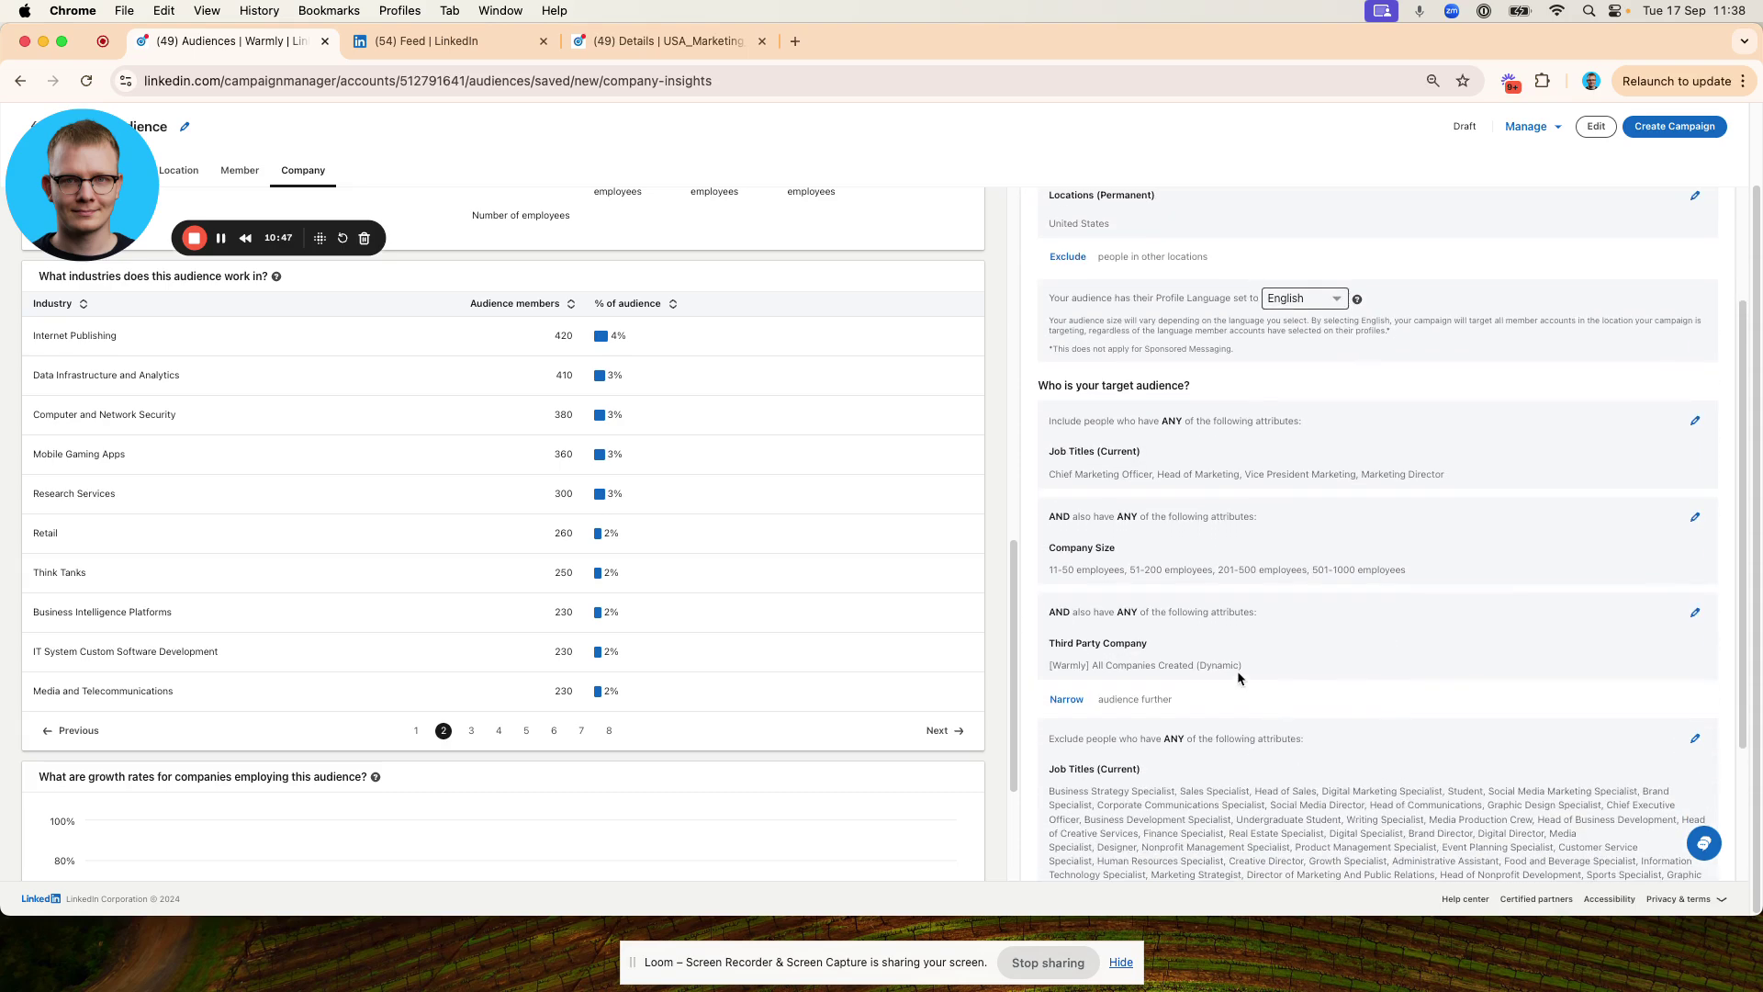
Start saving the audience and name it "Warmly Retargeting Compan".
scroll(1221, 643, "up", 3)
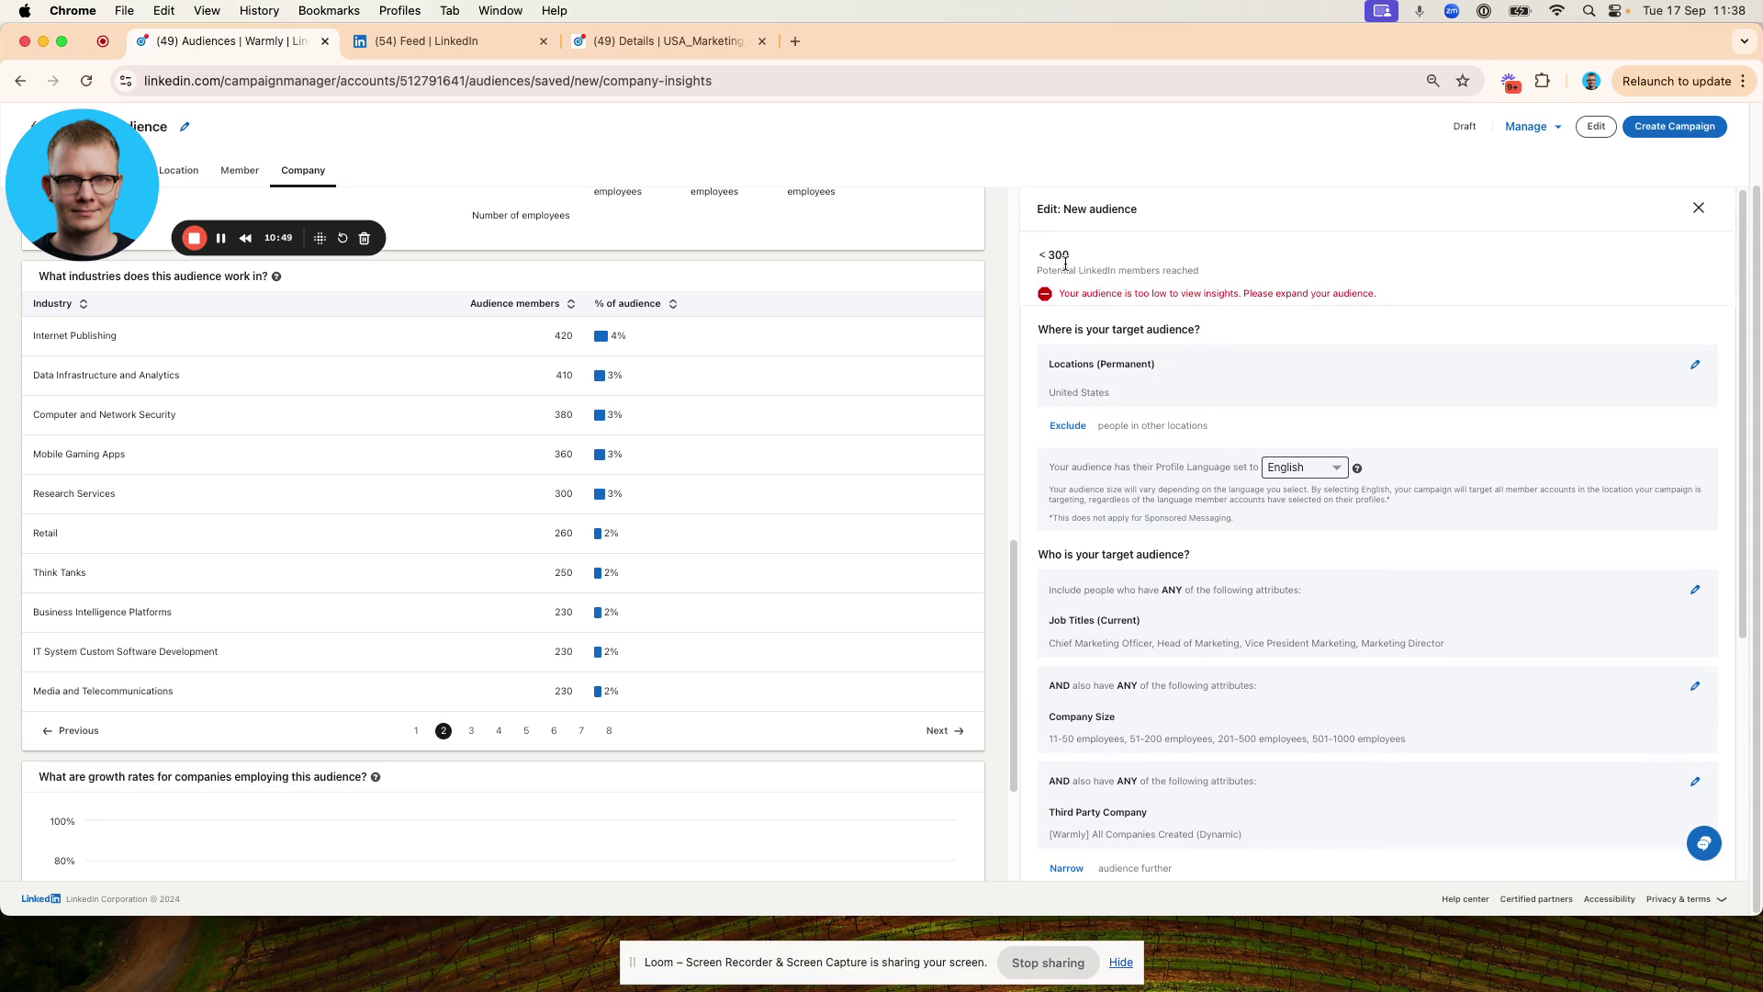
left_click_drag(1061, 257, 1136, 256)
scroll(1272, 271, "up", 2)
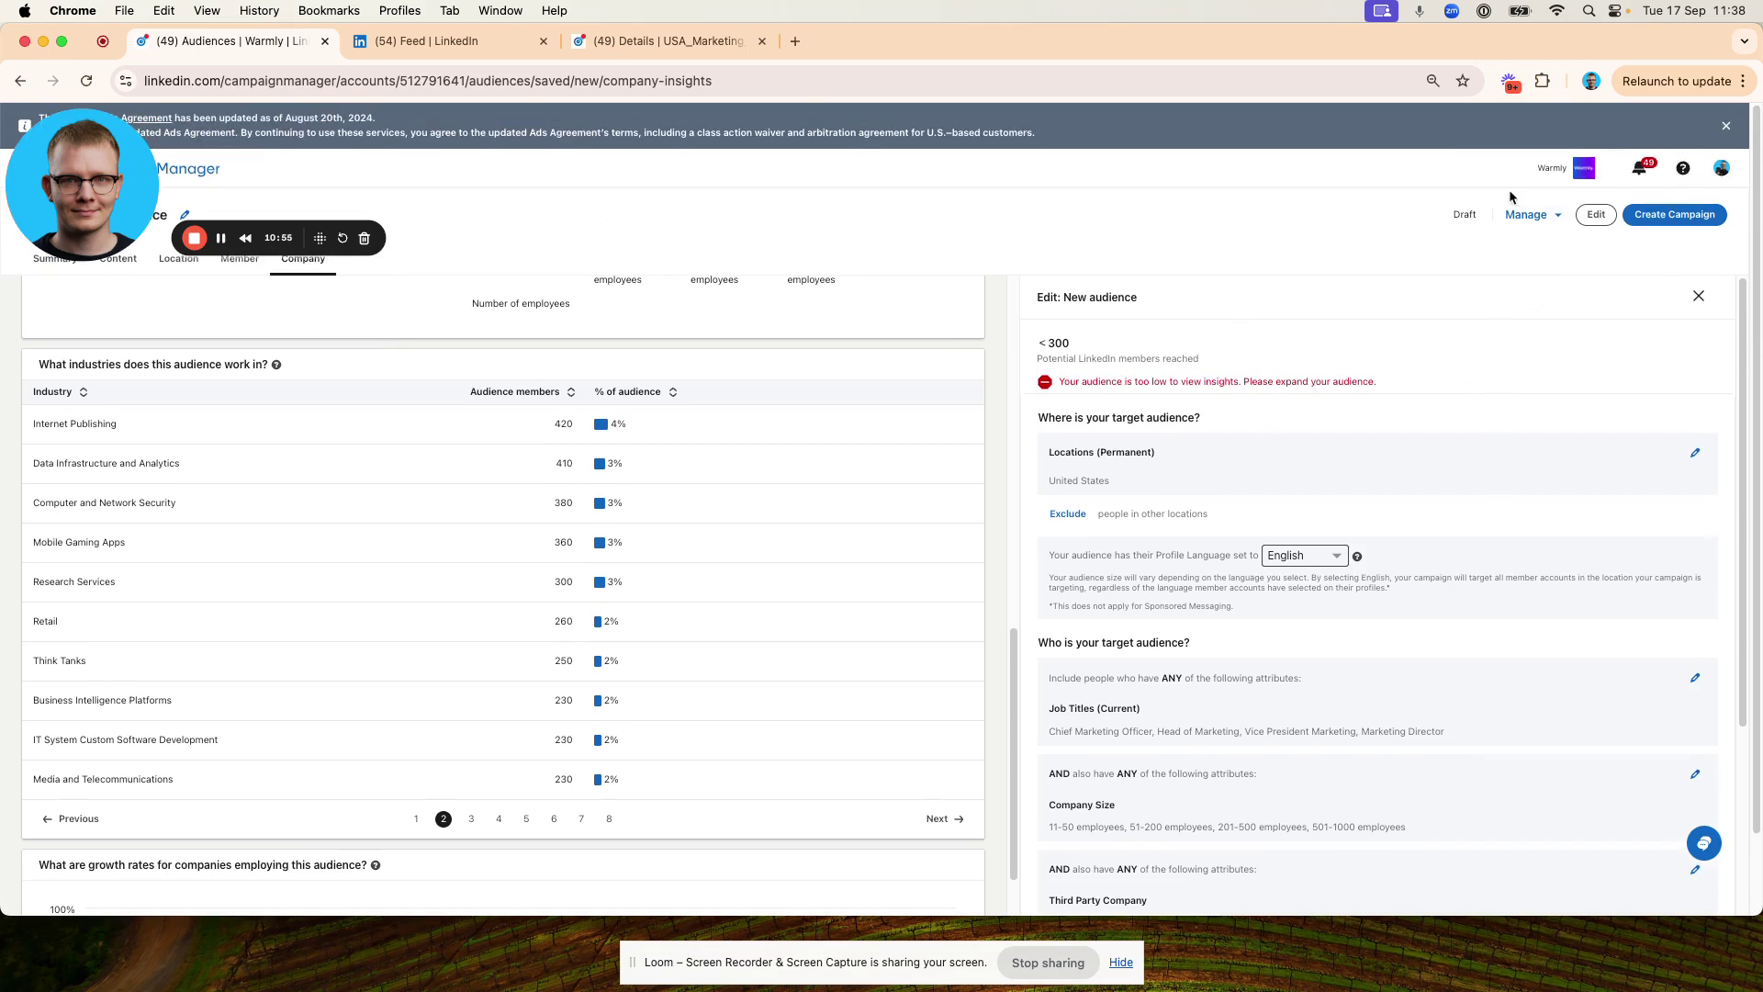
left_click(1526, 215)
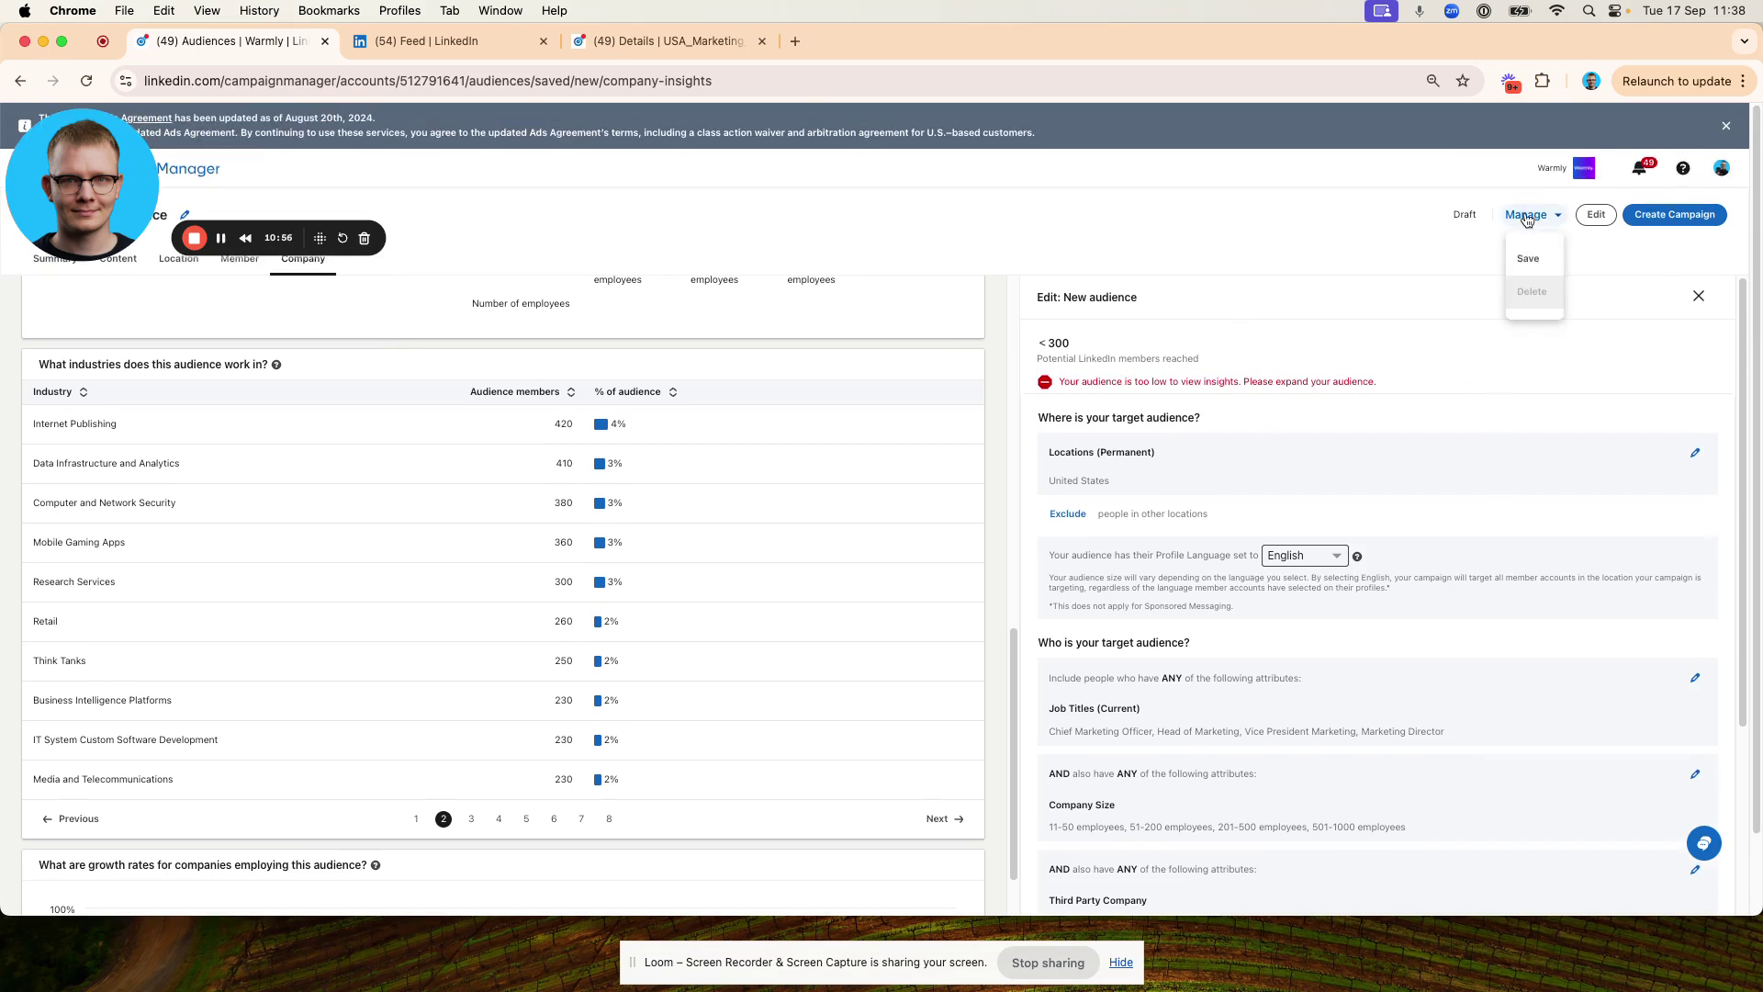
left_click(1528, 262)
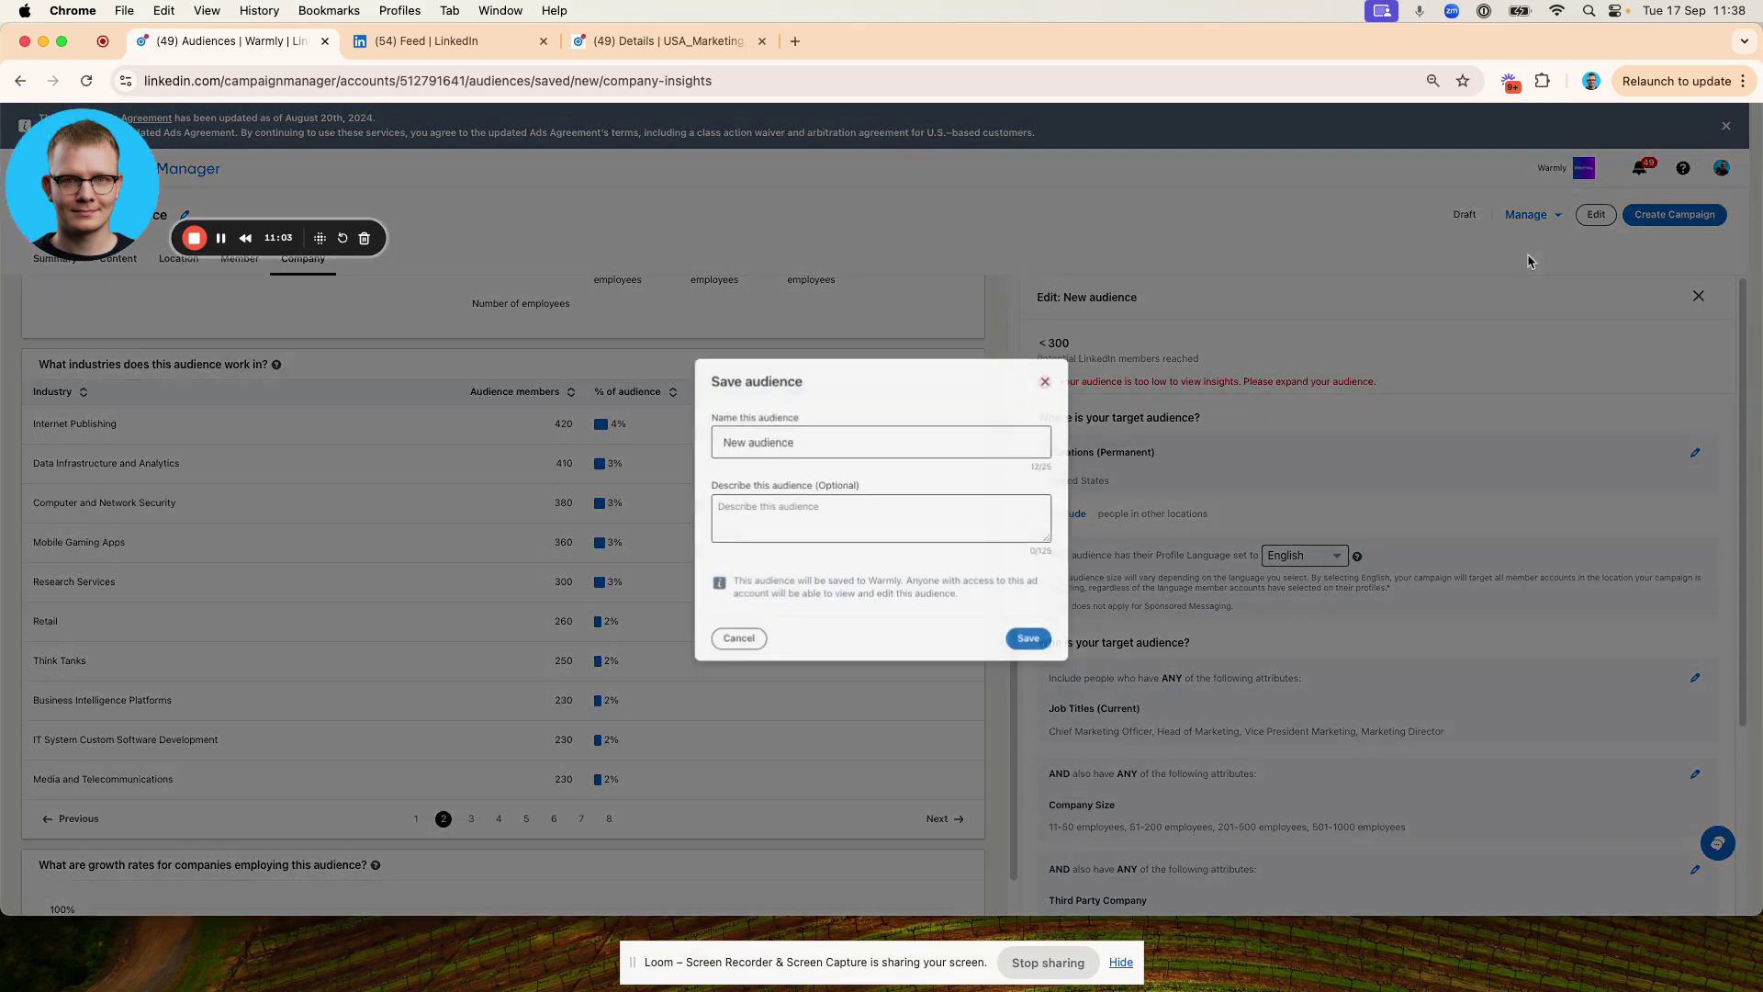
key("alt+shift+Left")
key("alt+shift+Left")
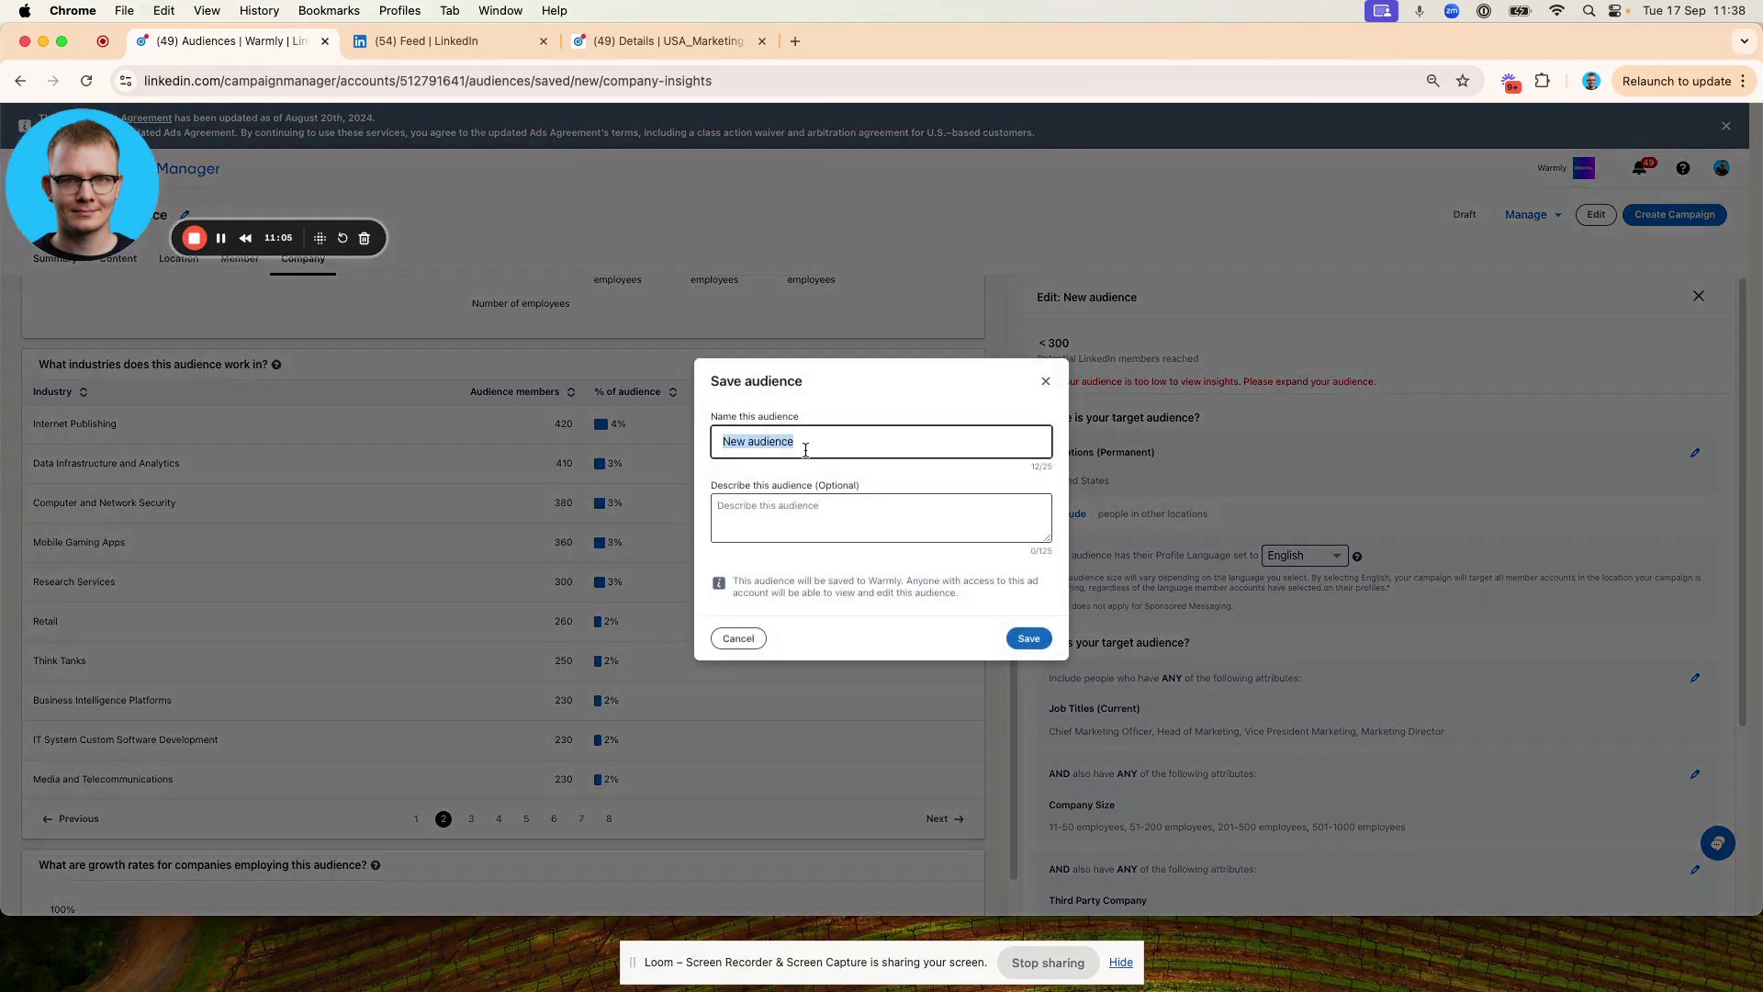
type("Warmly Retargeting Compan")
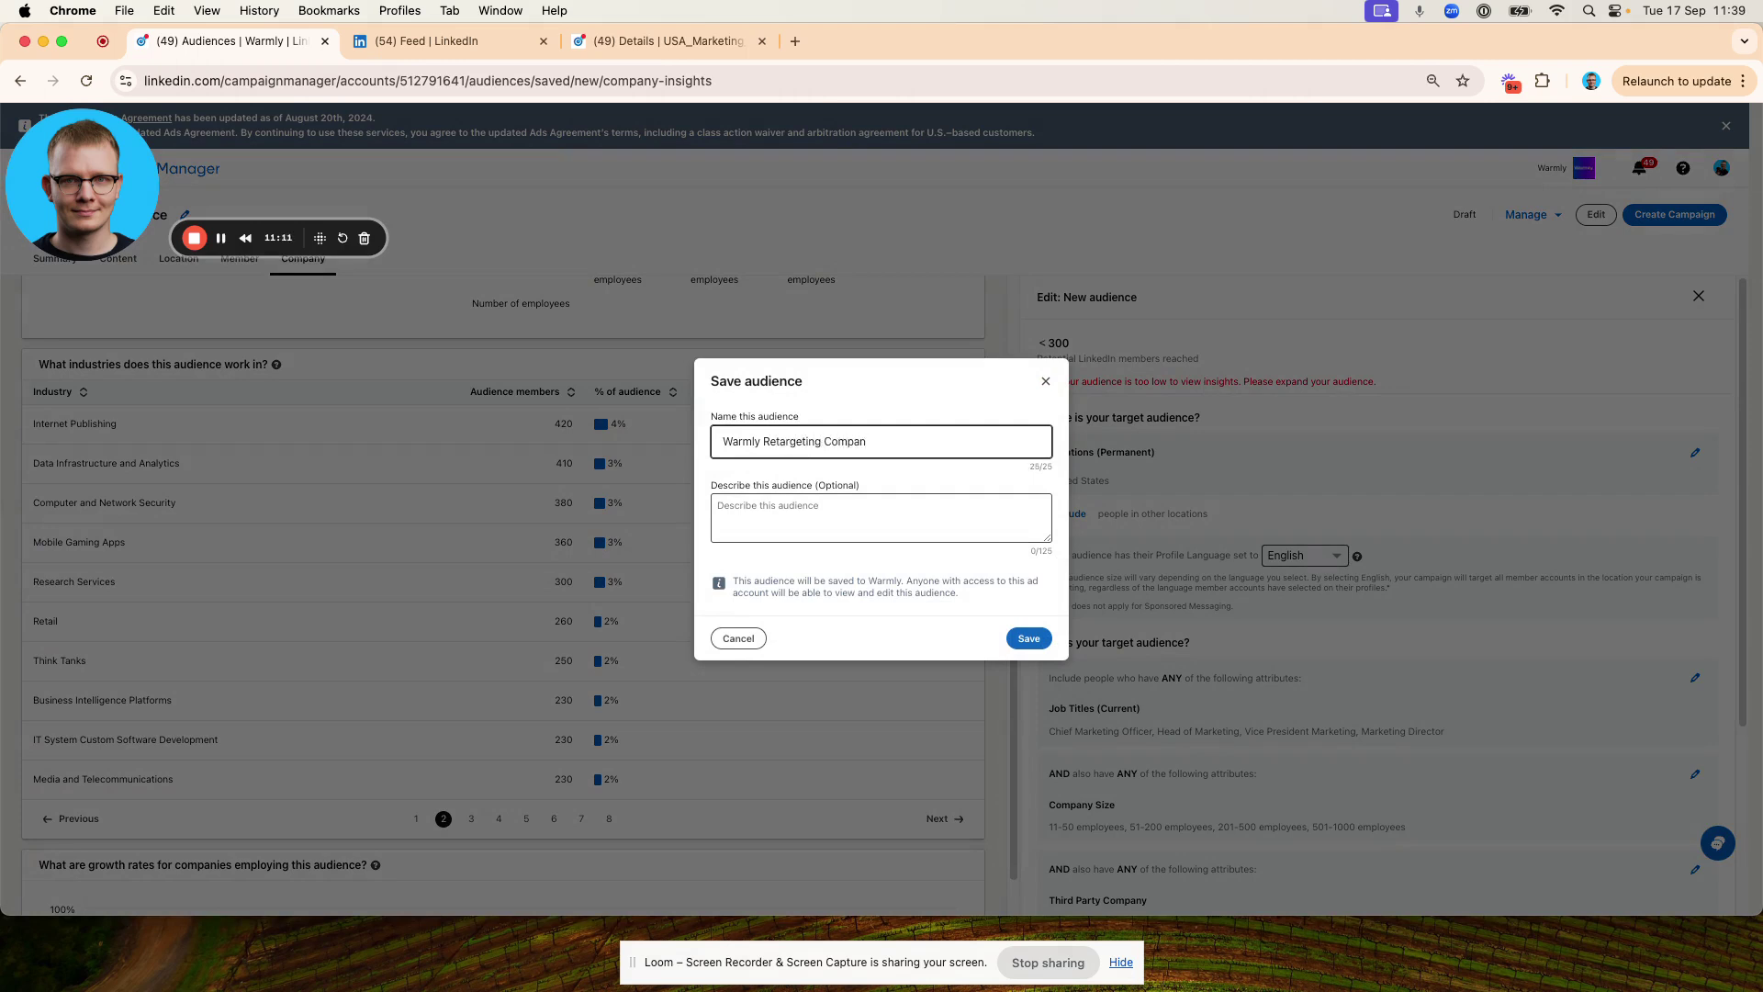
Describe the audience as "Marketing Persona" and save it.
left_click(821, 510)
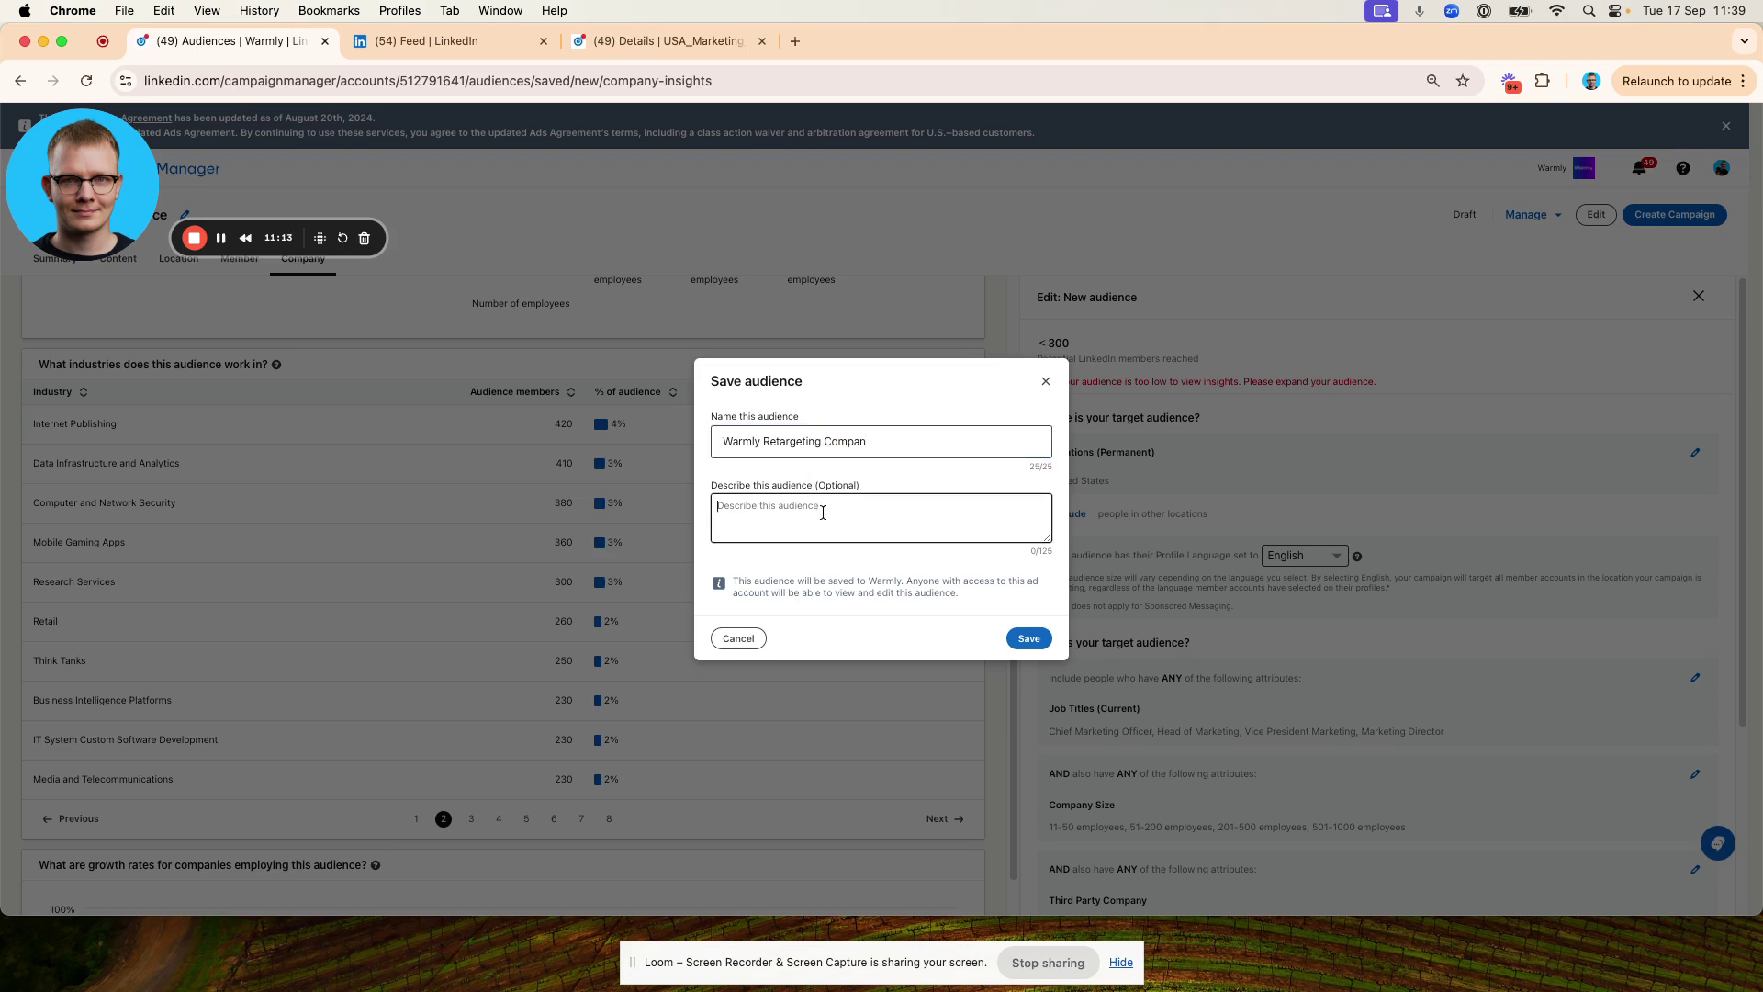
type("Marketing Persona")
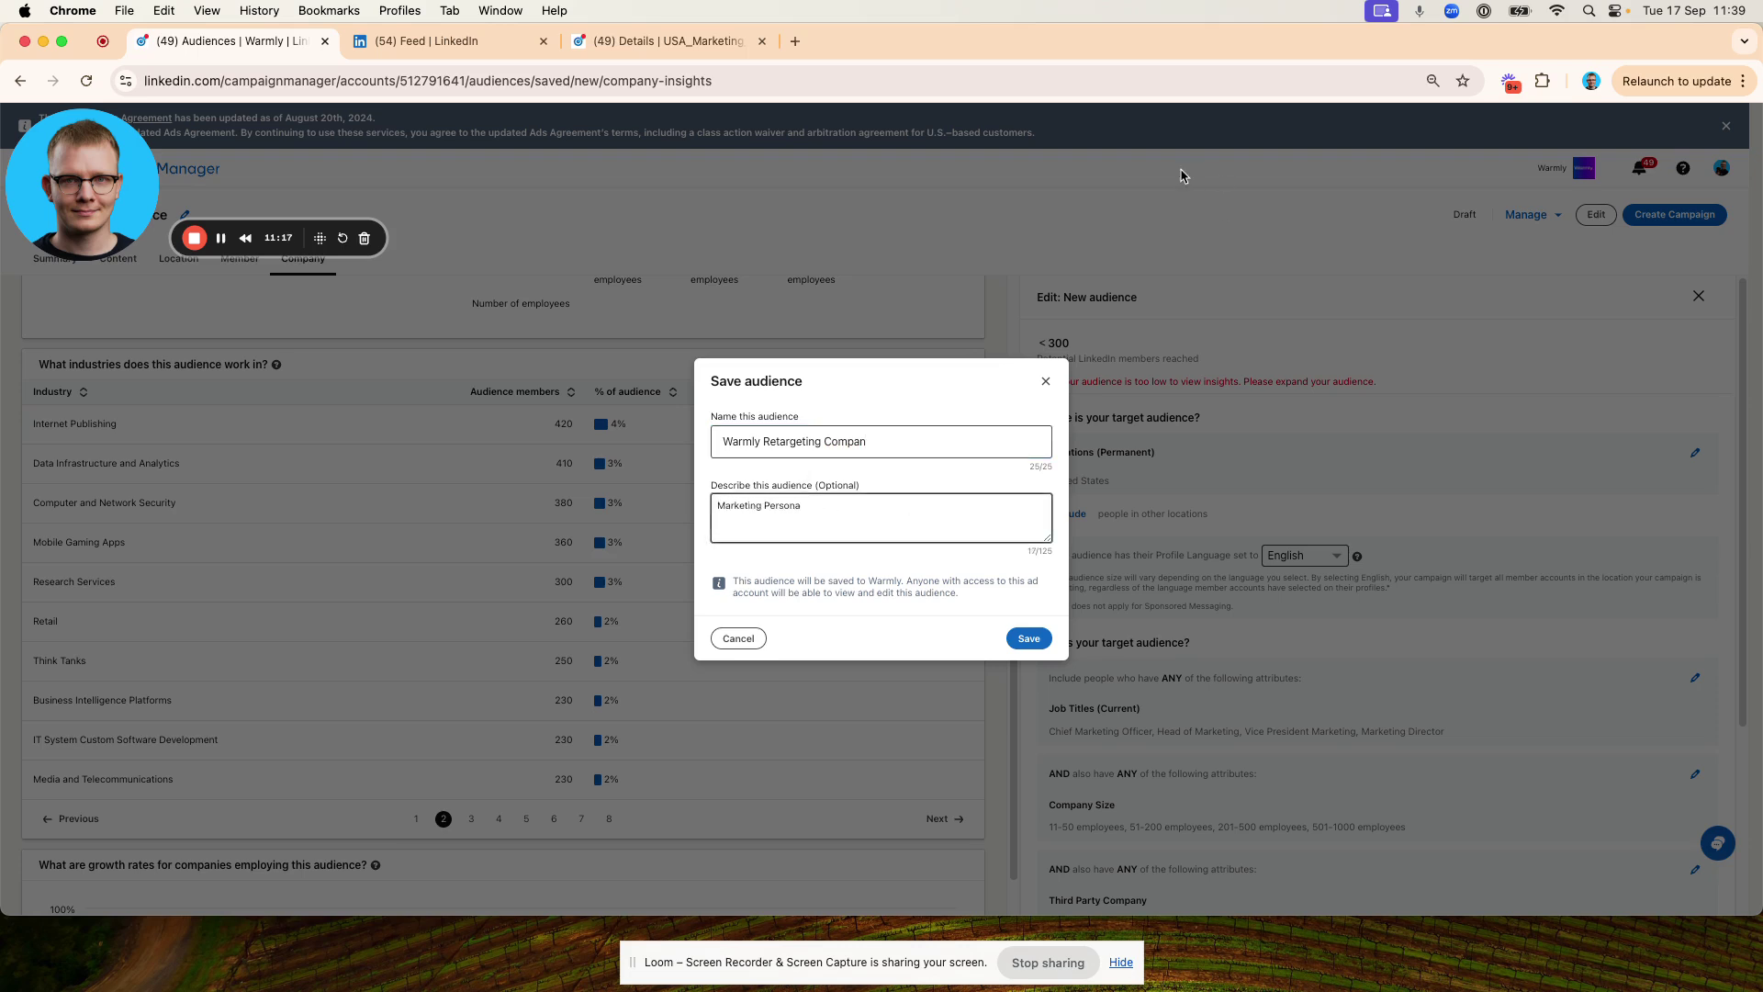
double_click(887, 444)
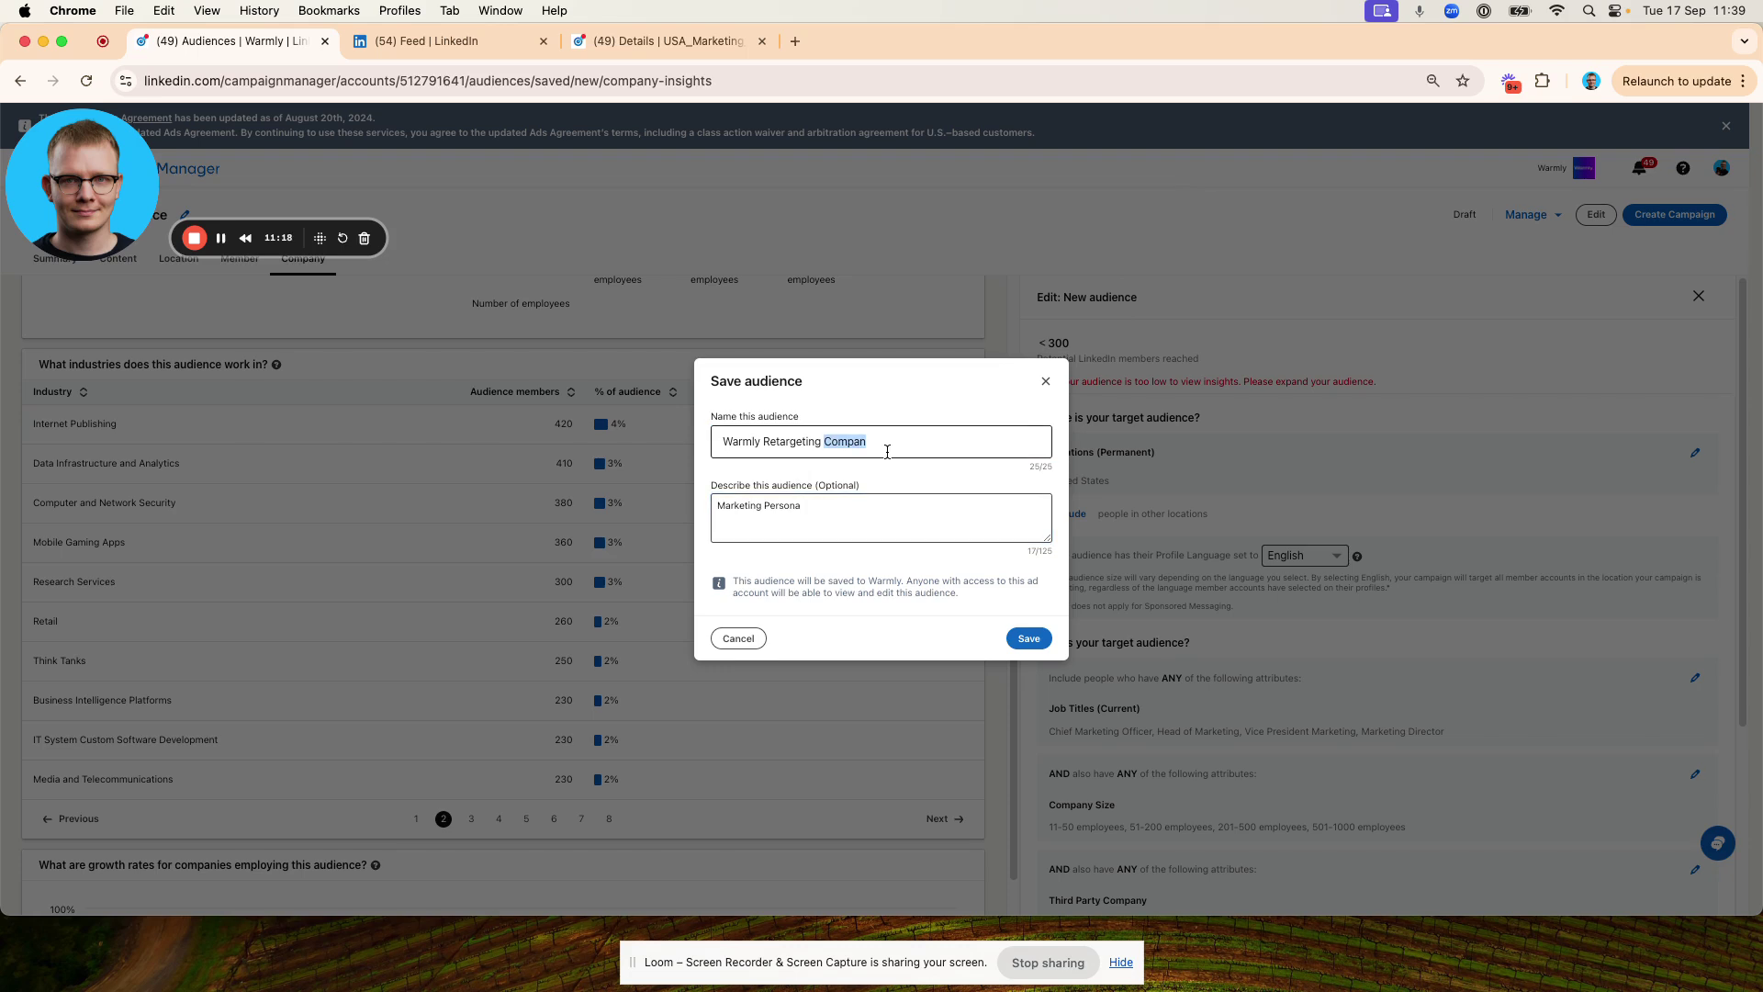
left_click(925, 505)
left_click(1039, 641)
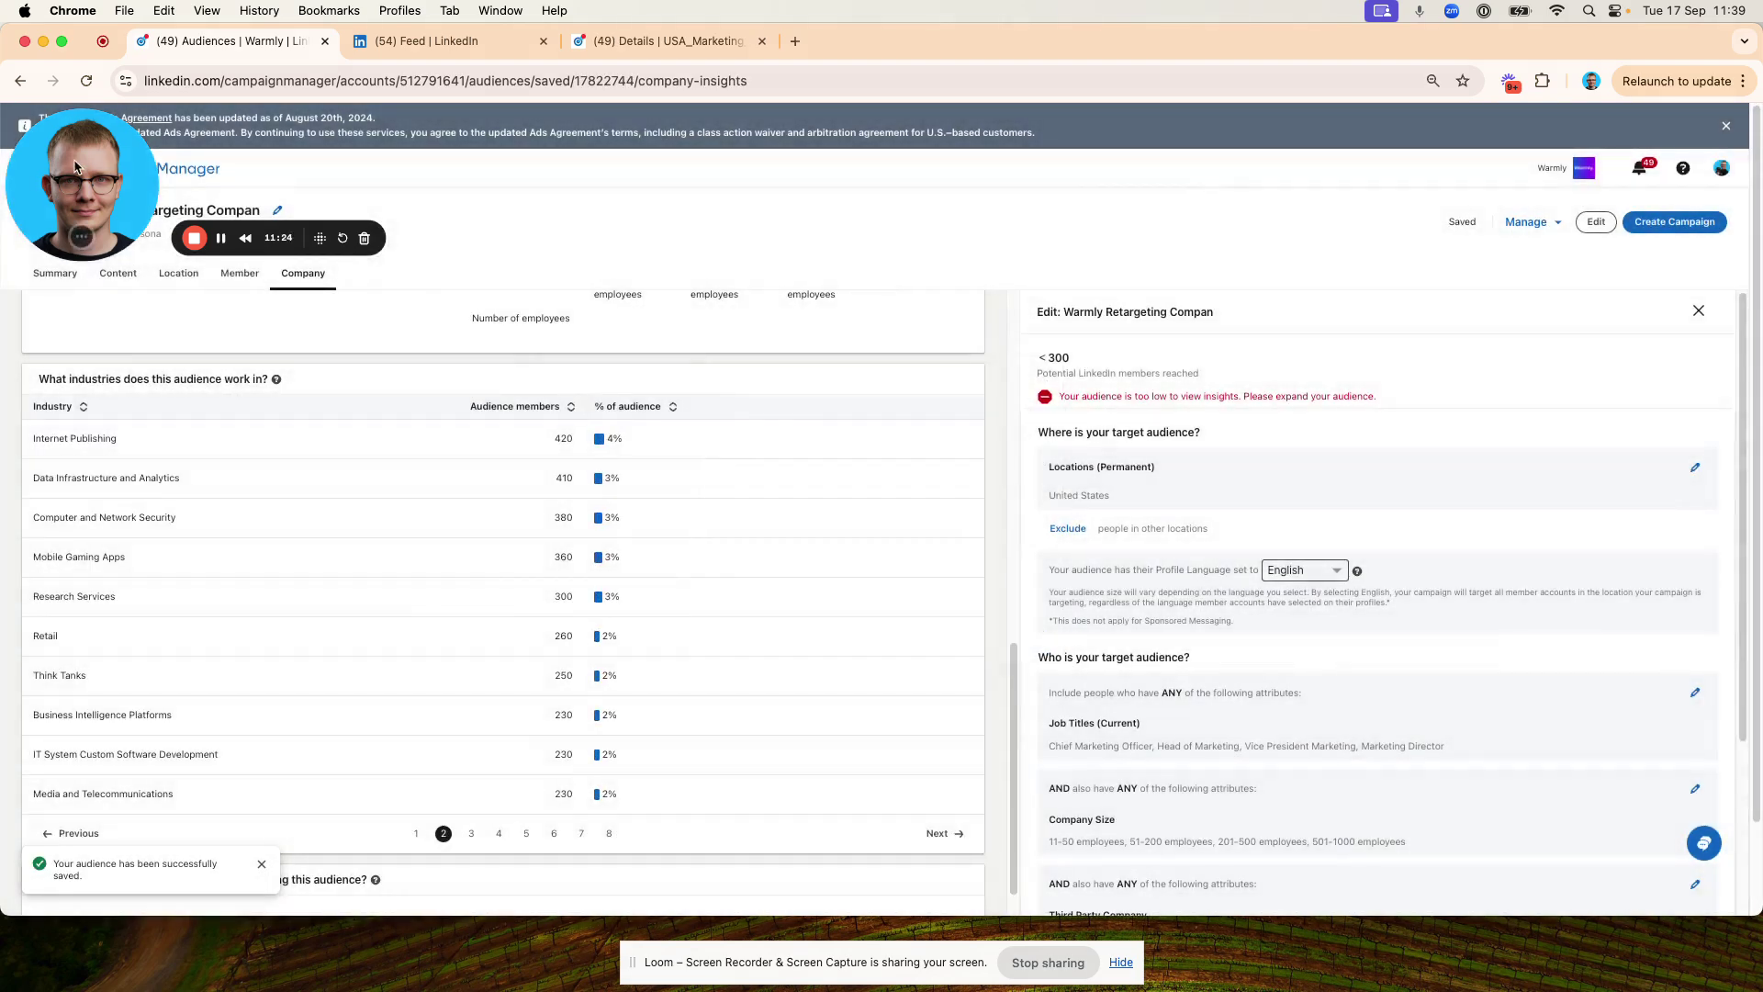
Return to the campaign groups overview and start a new campaign group named "Retargeting".
left_click_drag(69, 170, 132, 662)
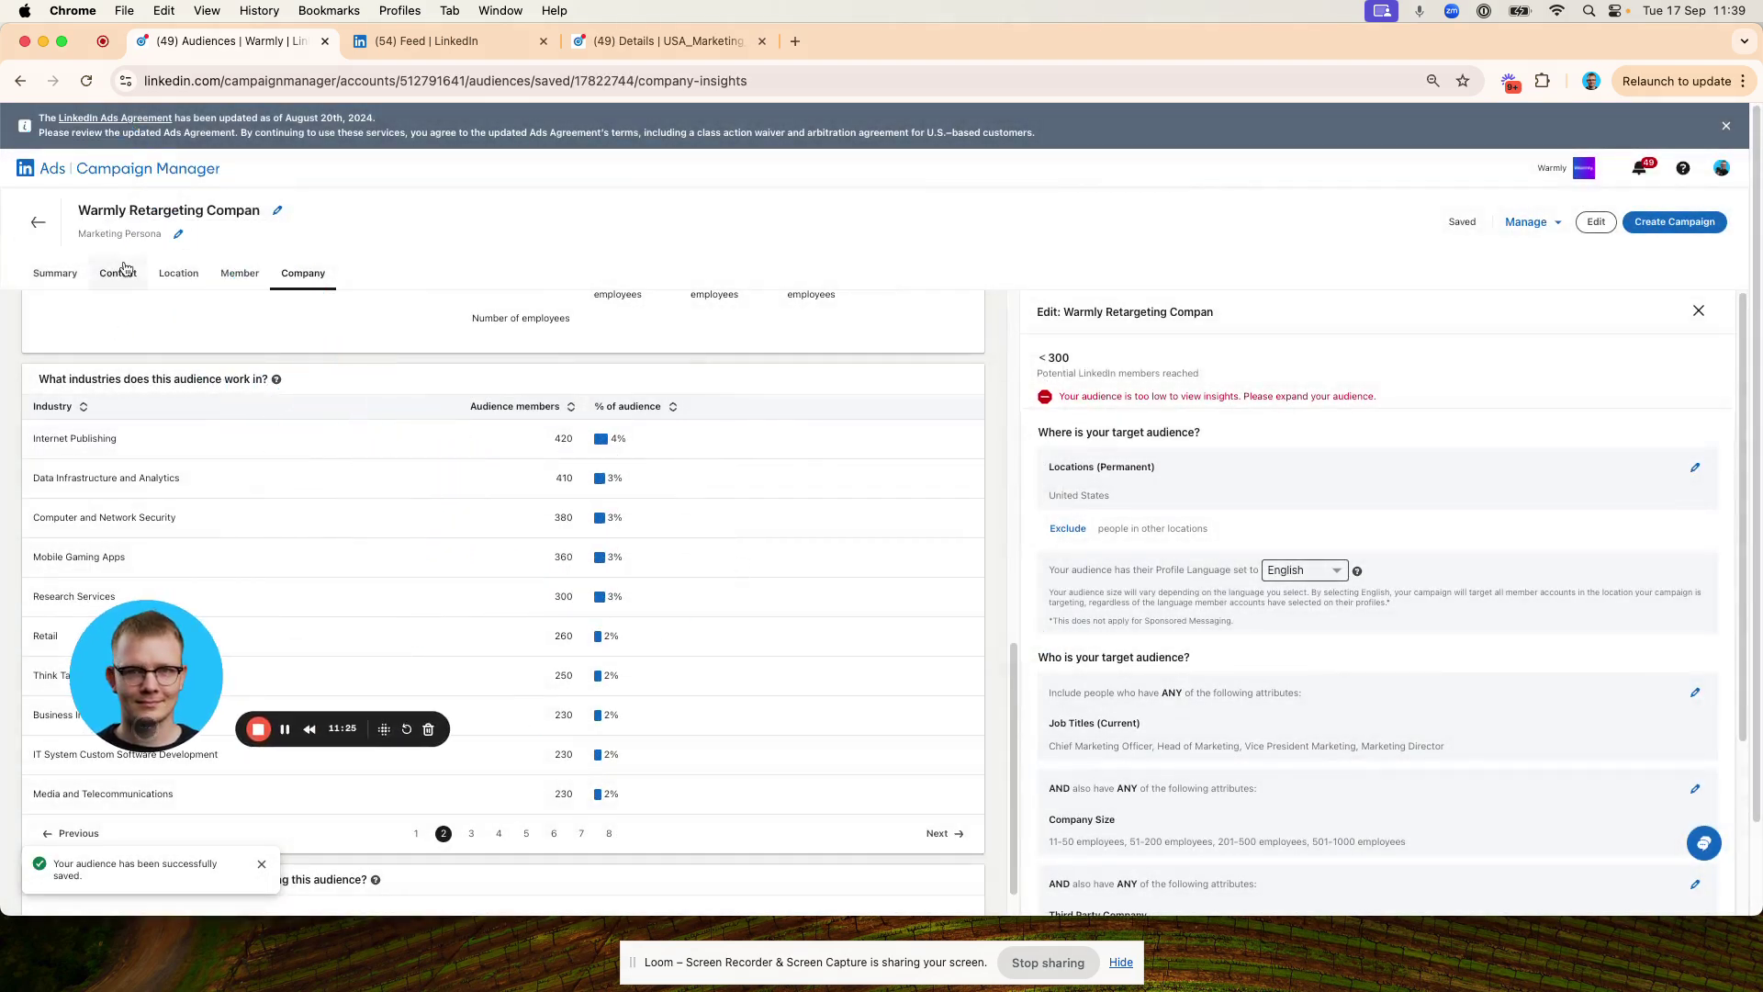
left_click(52, 175)
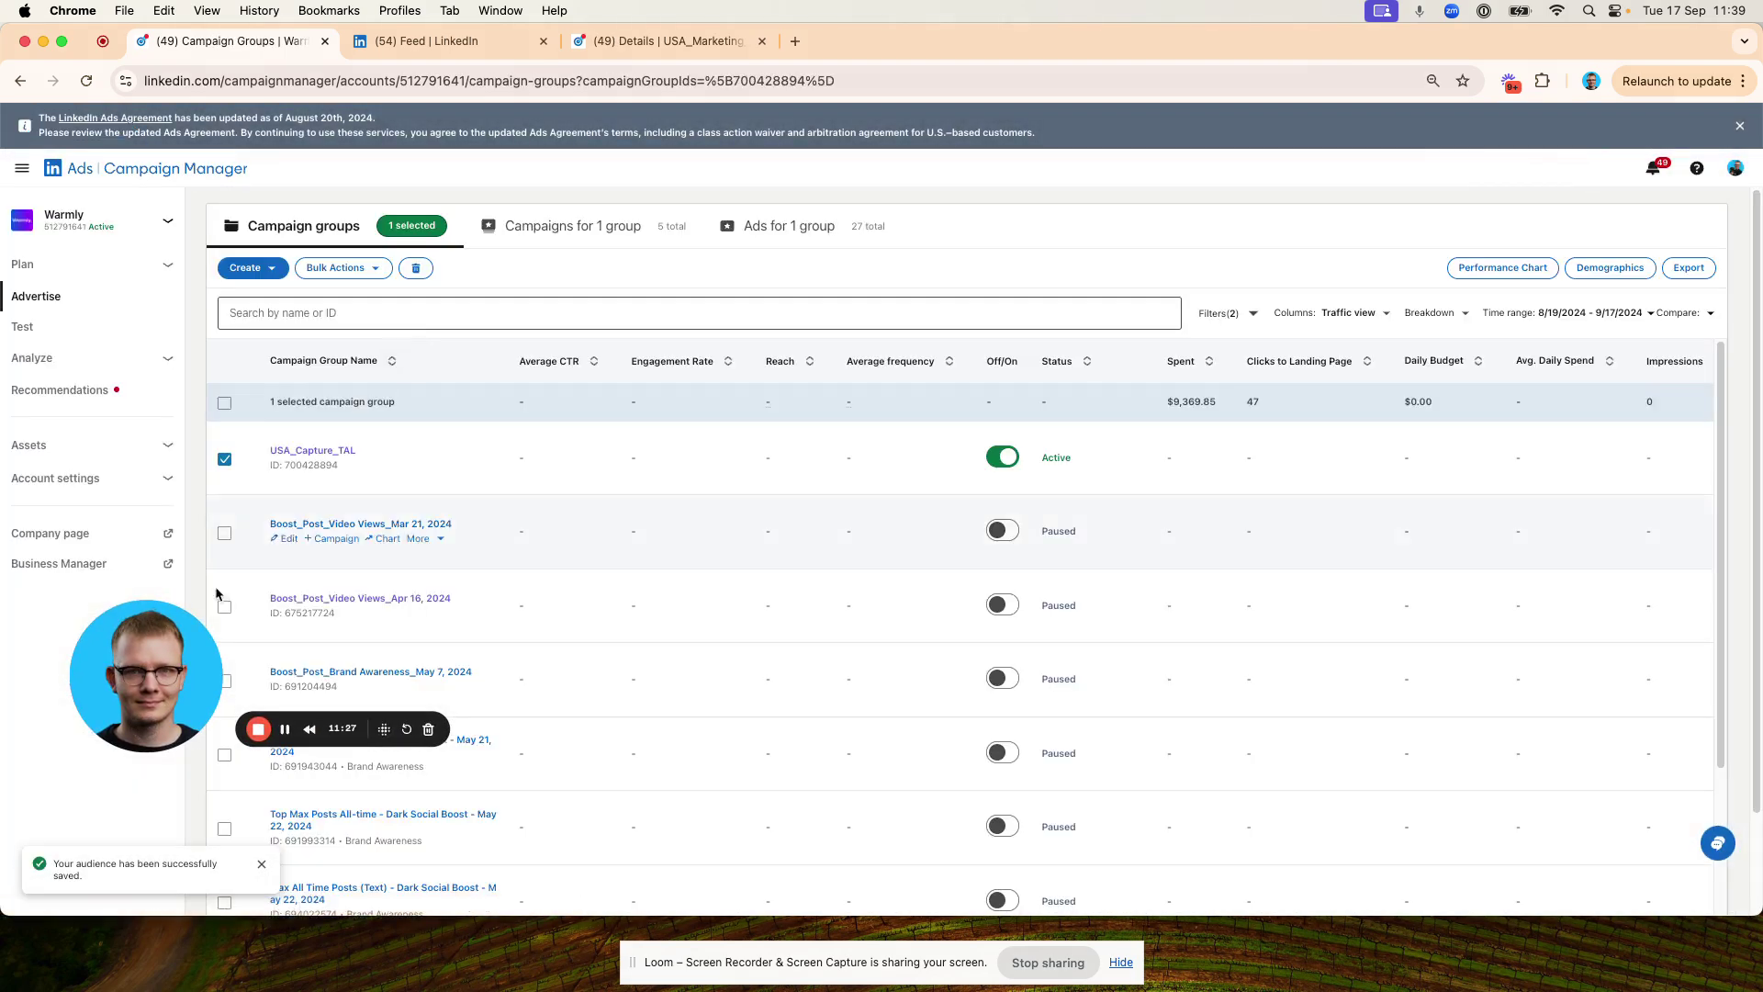
left_click_drag(128, 688, 67, 381)
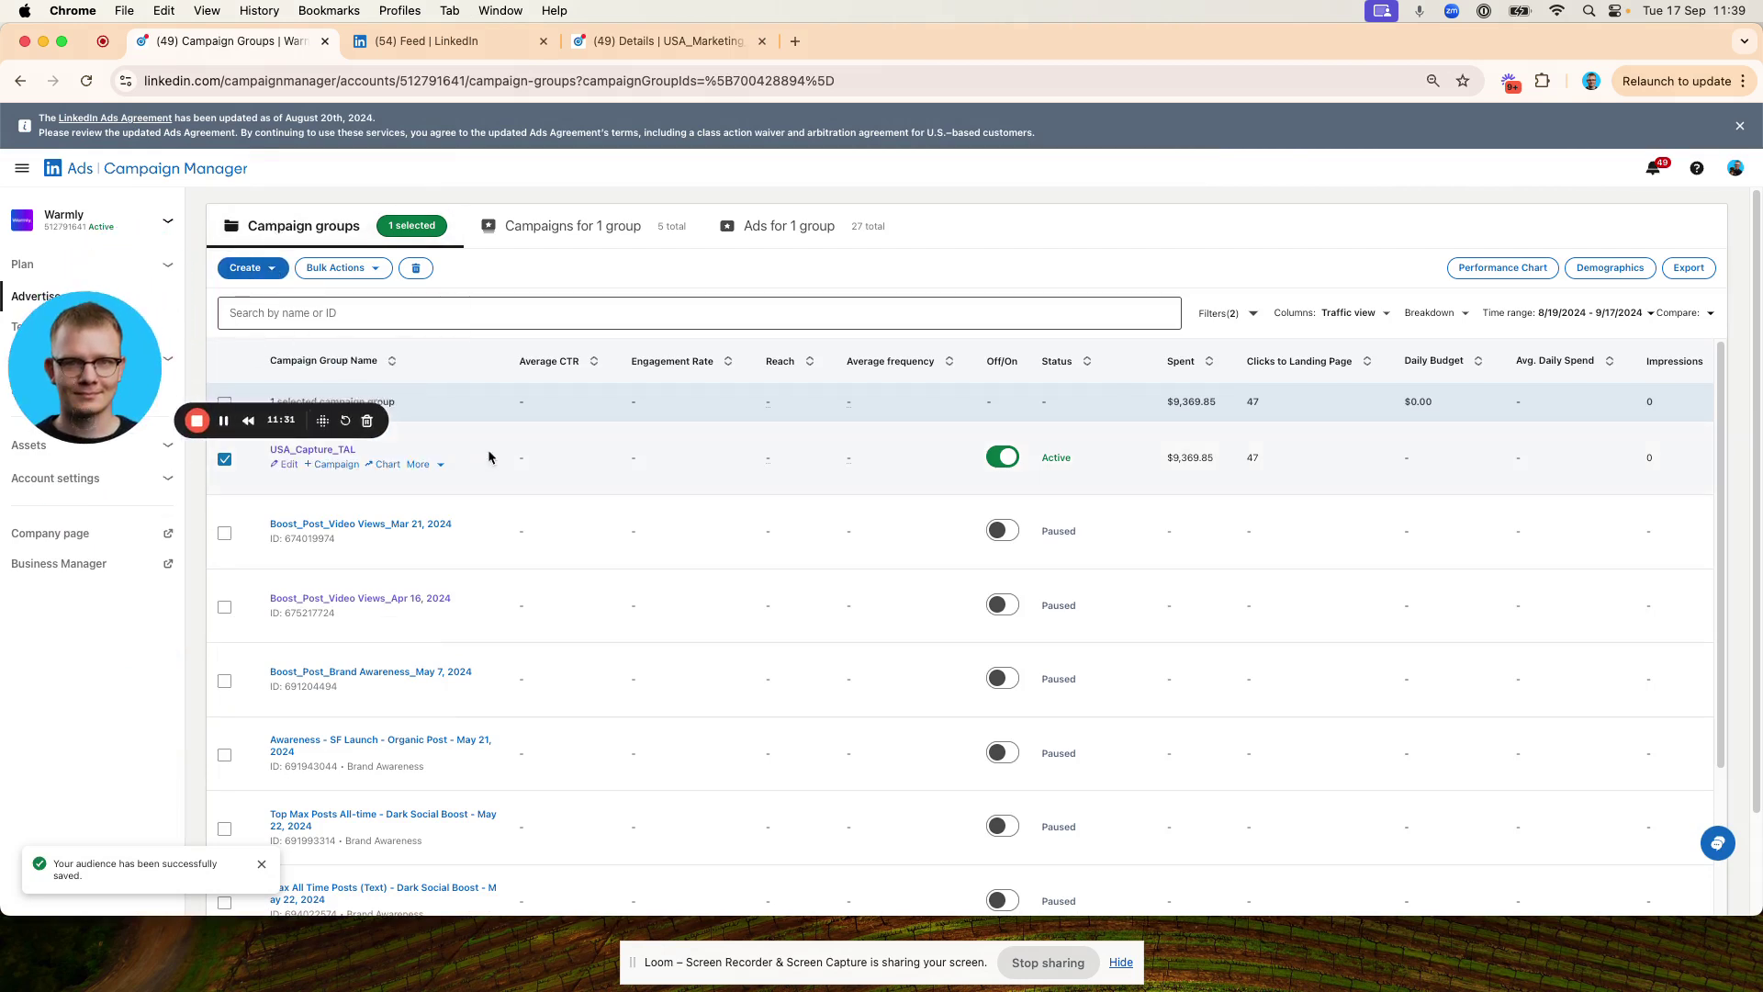
left_click(253, 272)
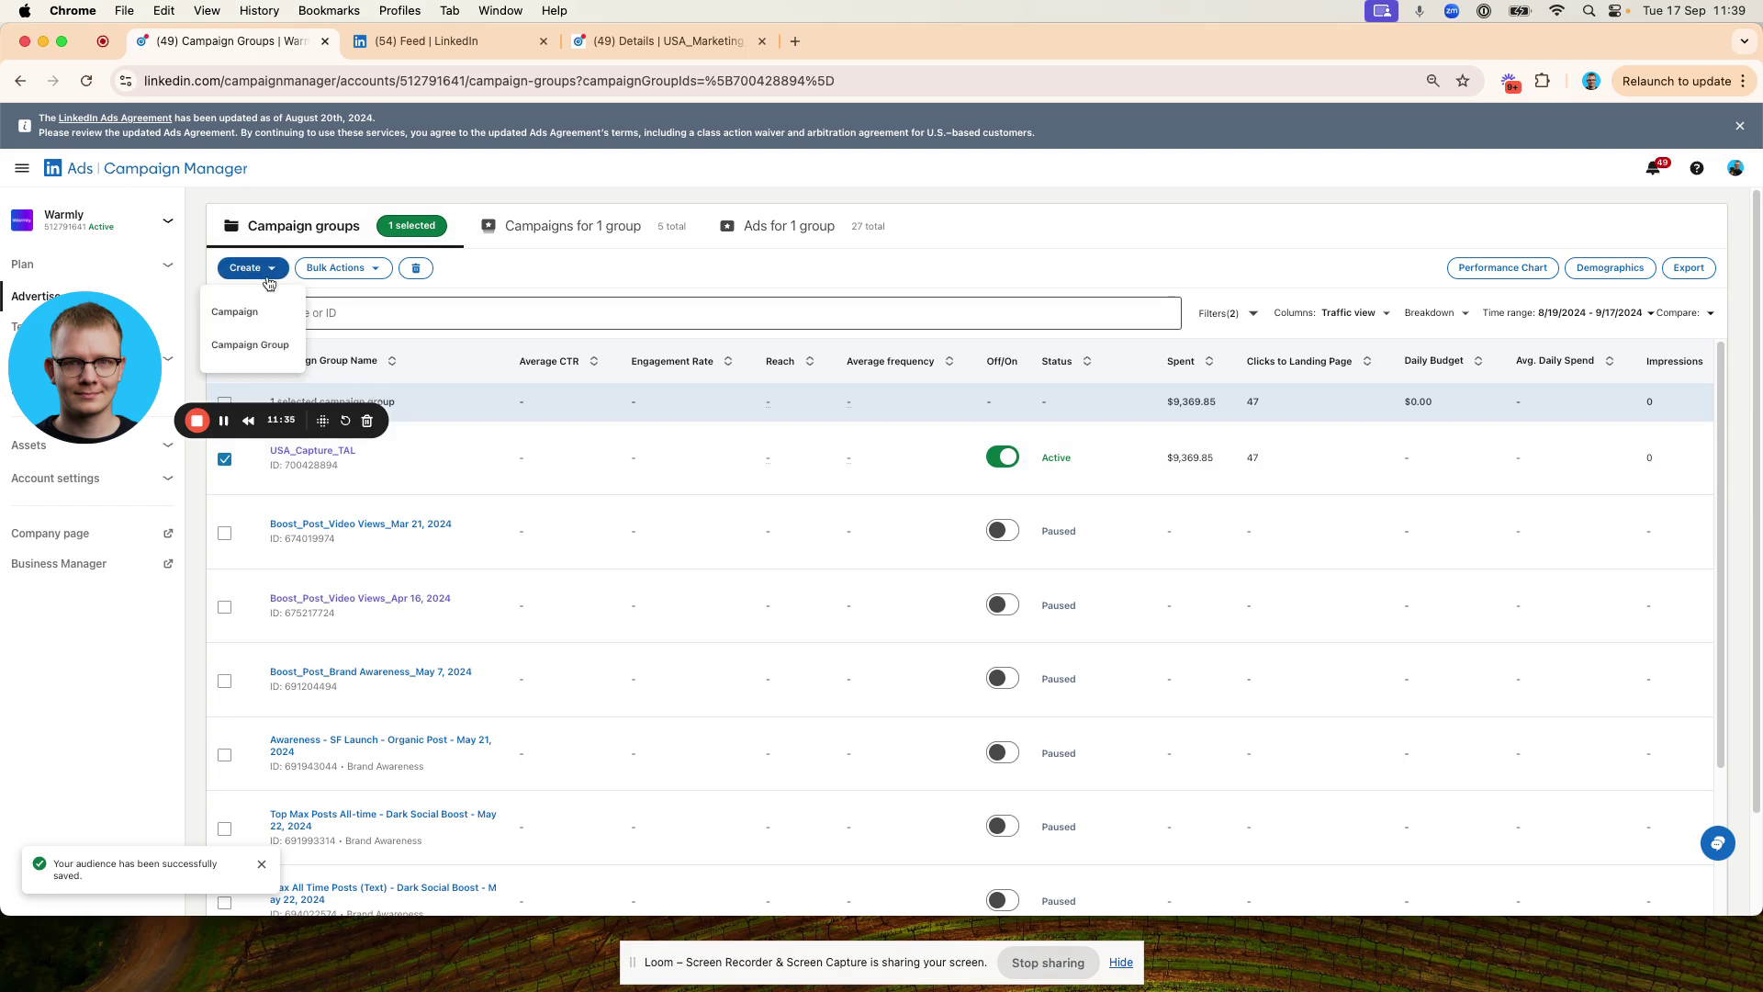
left_click(255, 347)
left_click(740, 345)
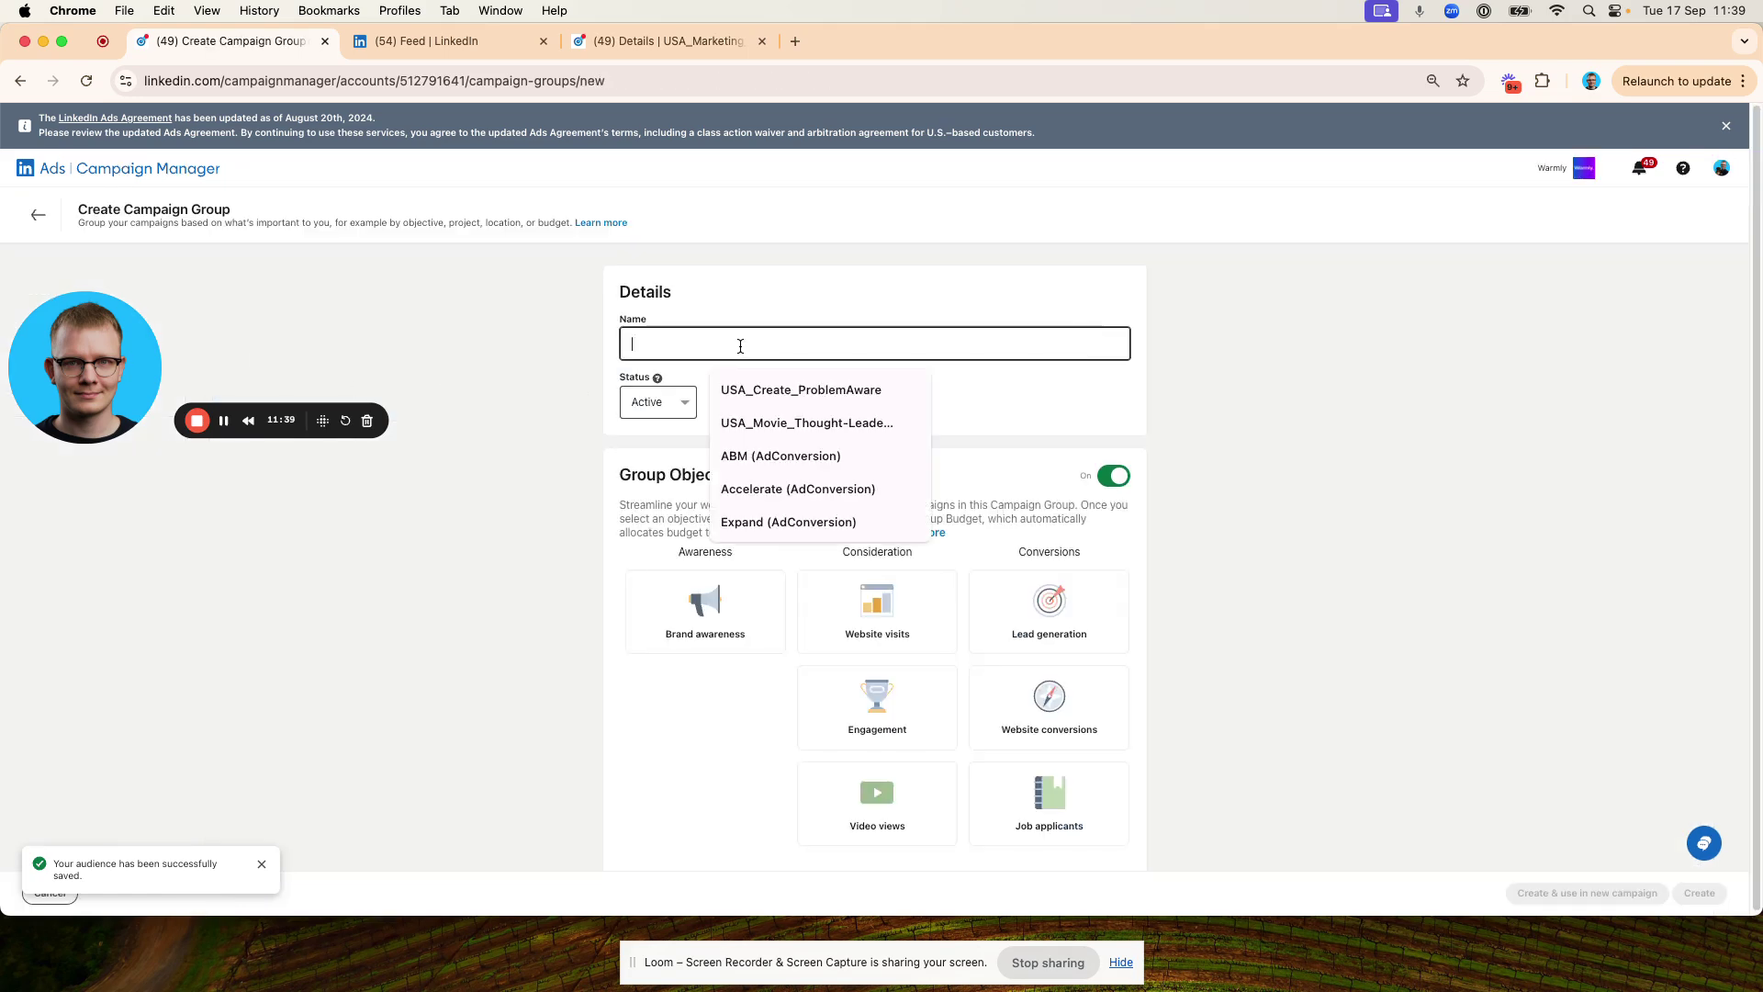
type("Retargeting")
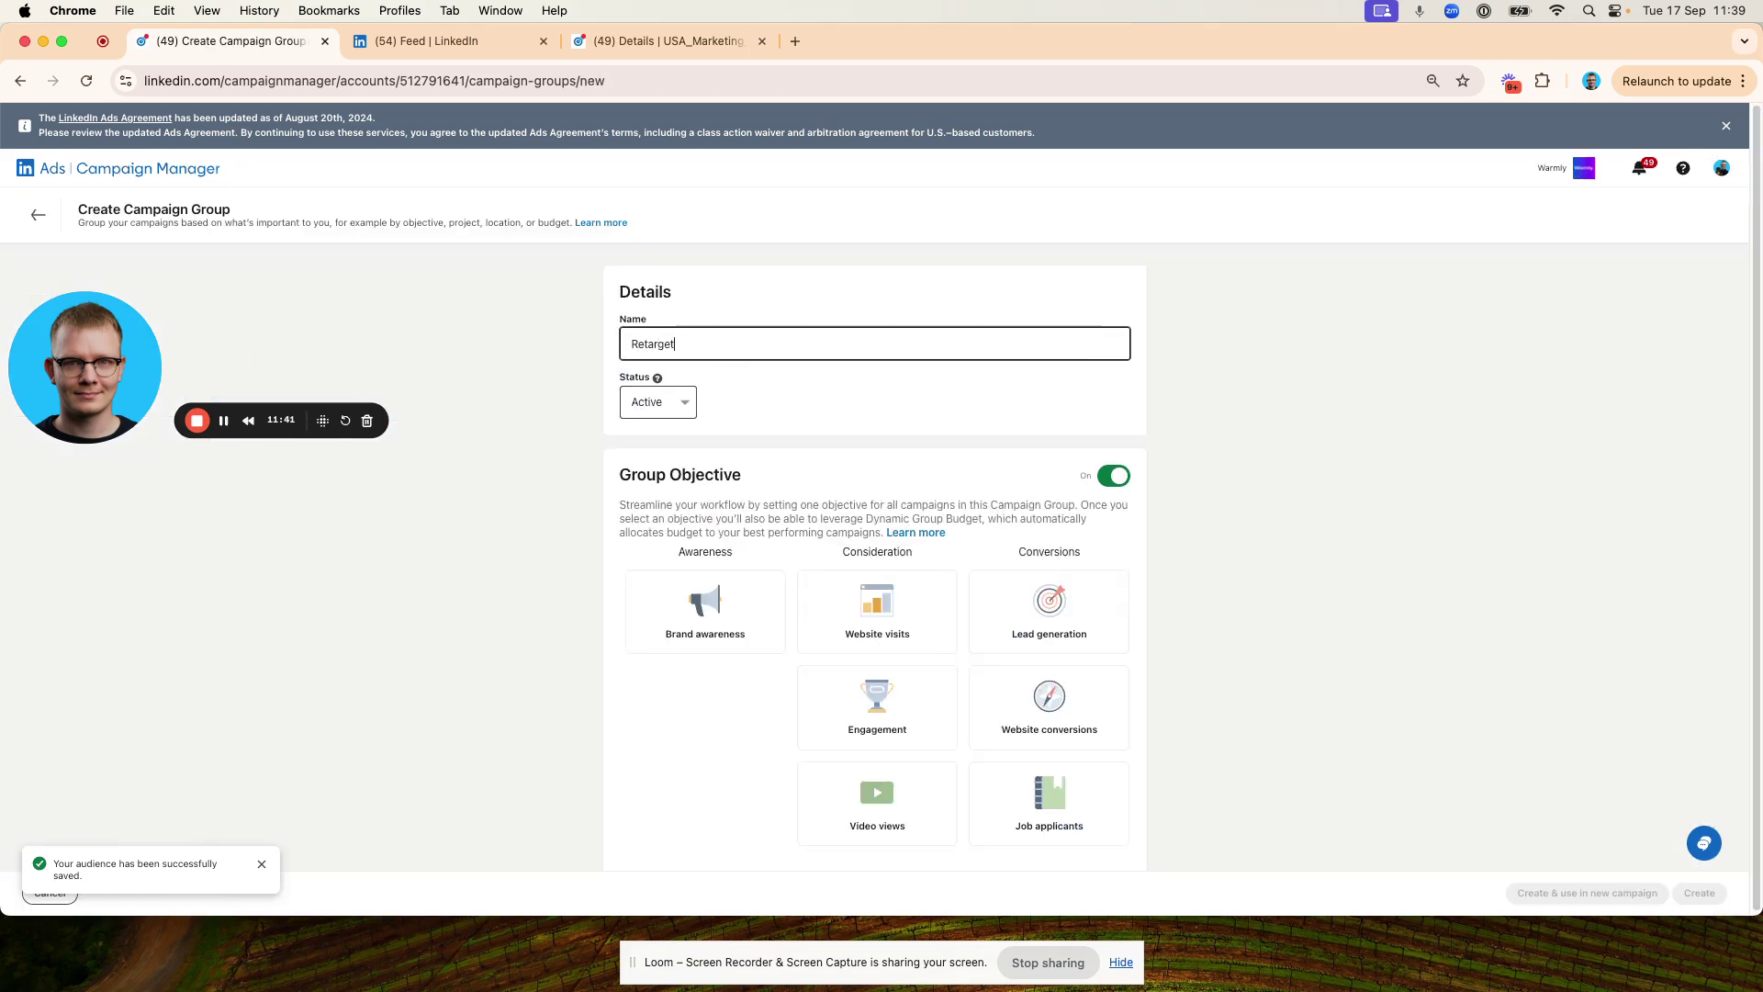
Turn off the group objective and create the campaign group, keeping it running continuously from its start date.
left_click(1117, 480)
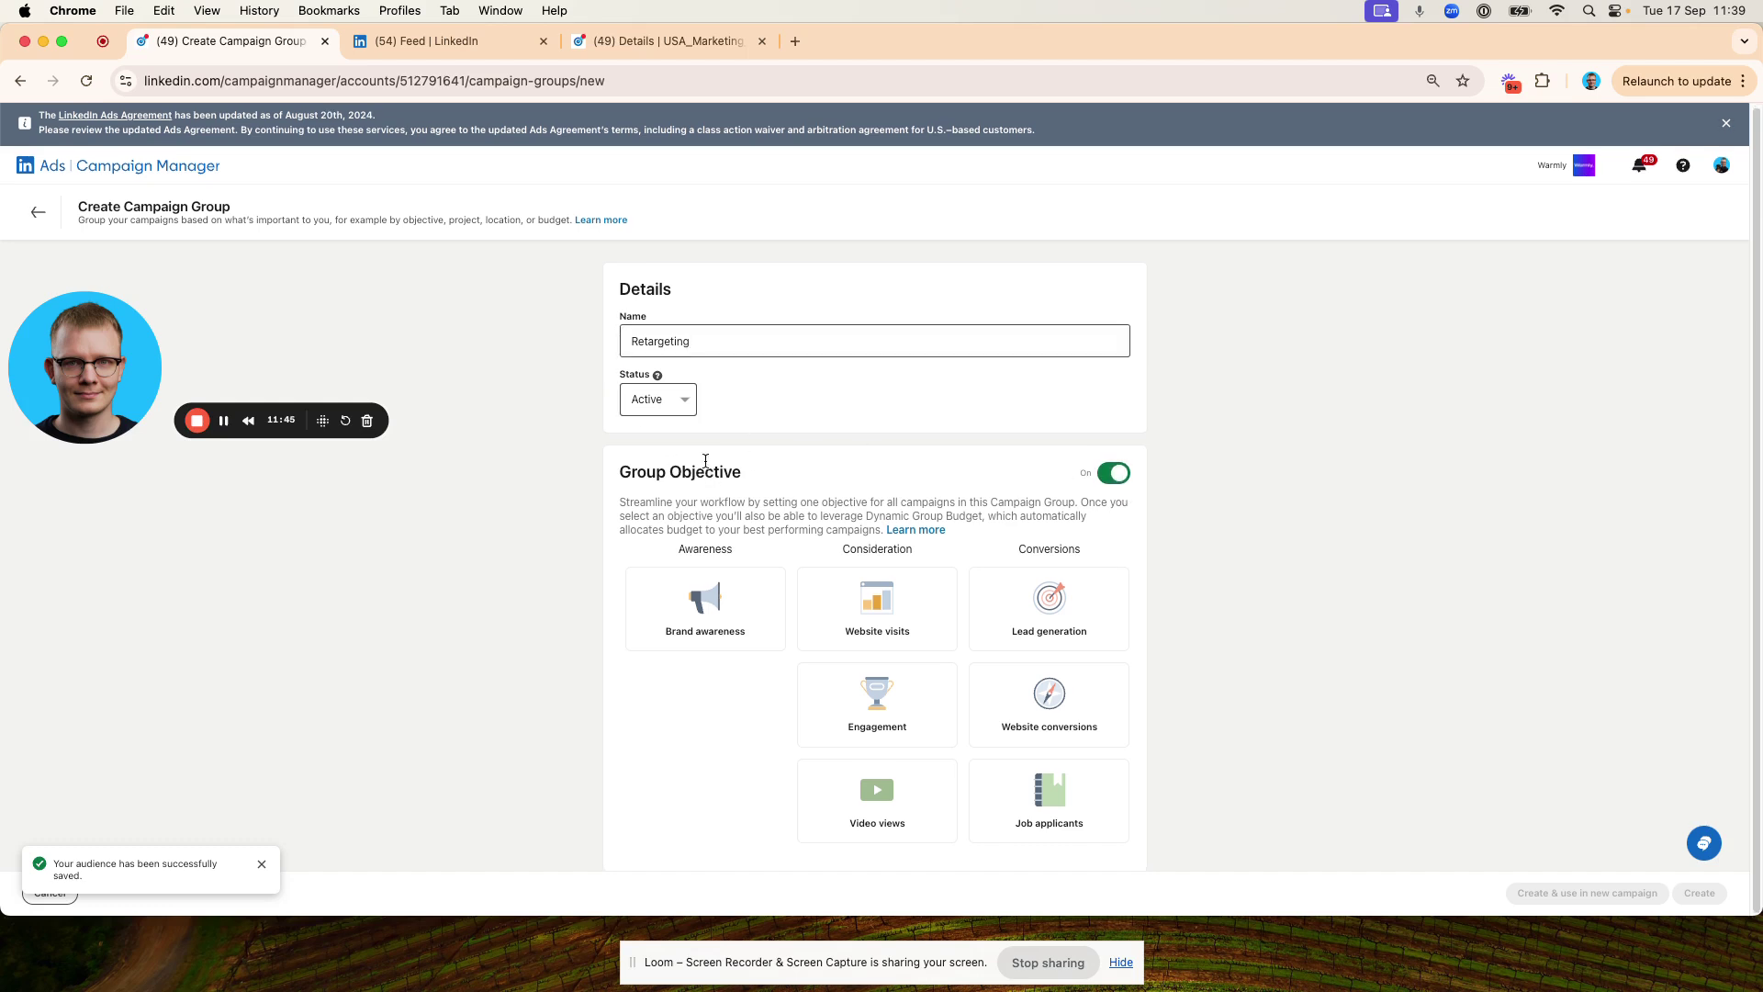
left_click_drag(704, 470, 839, 484)
left_click(839, 484)
left_click(1116, 474)
scroll(783, 509, "down", 2)
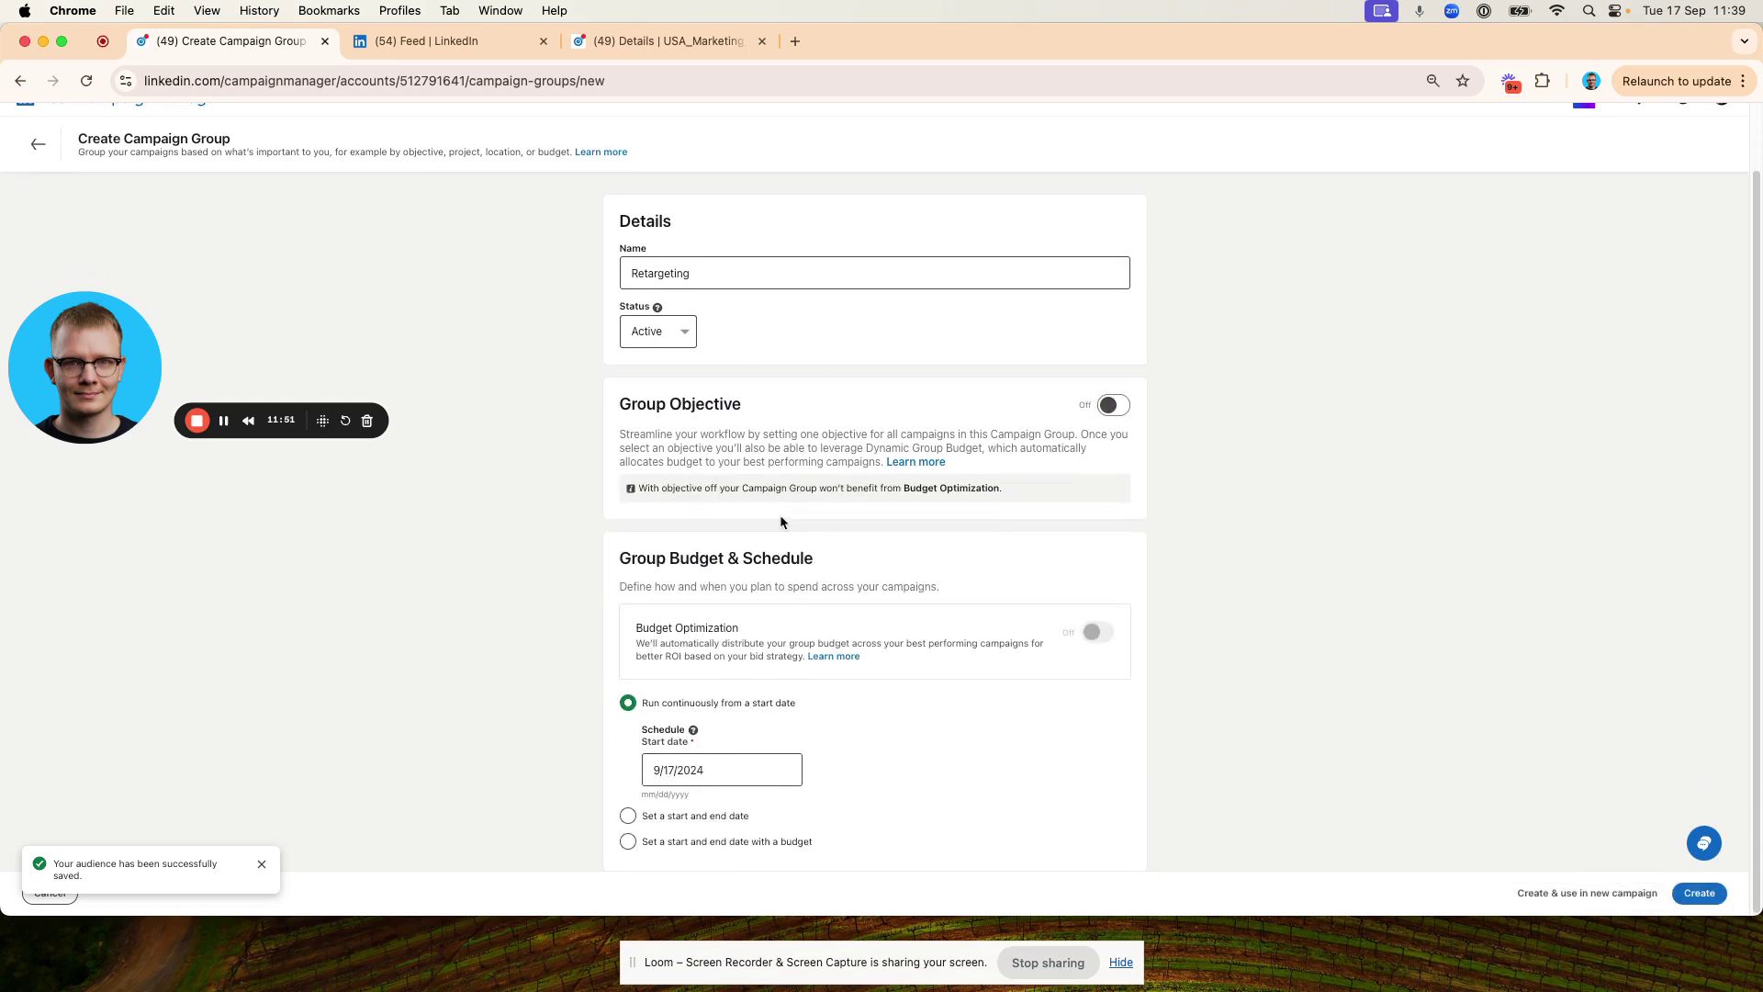
left_click(1680, 897)
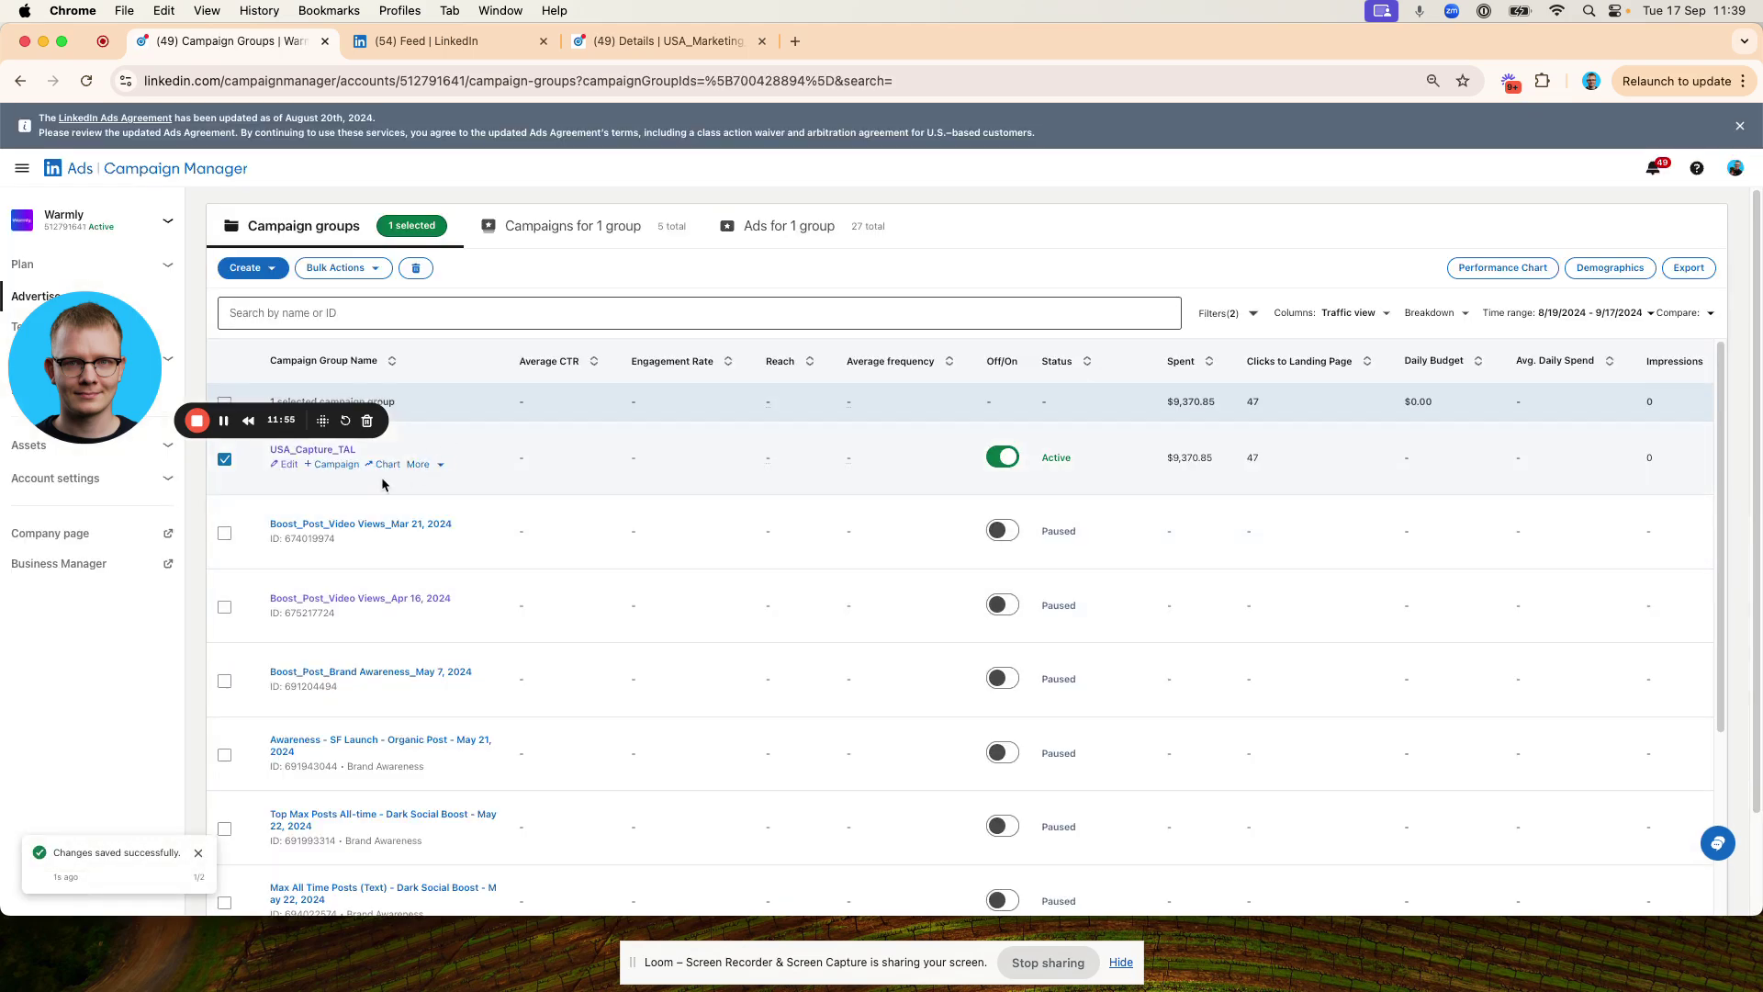
Search the campaign groups for "reta" and open the Retargeting group.
left_click(483, 303)
type("reta")
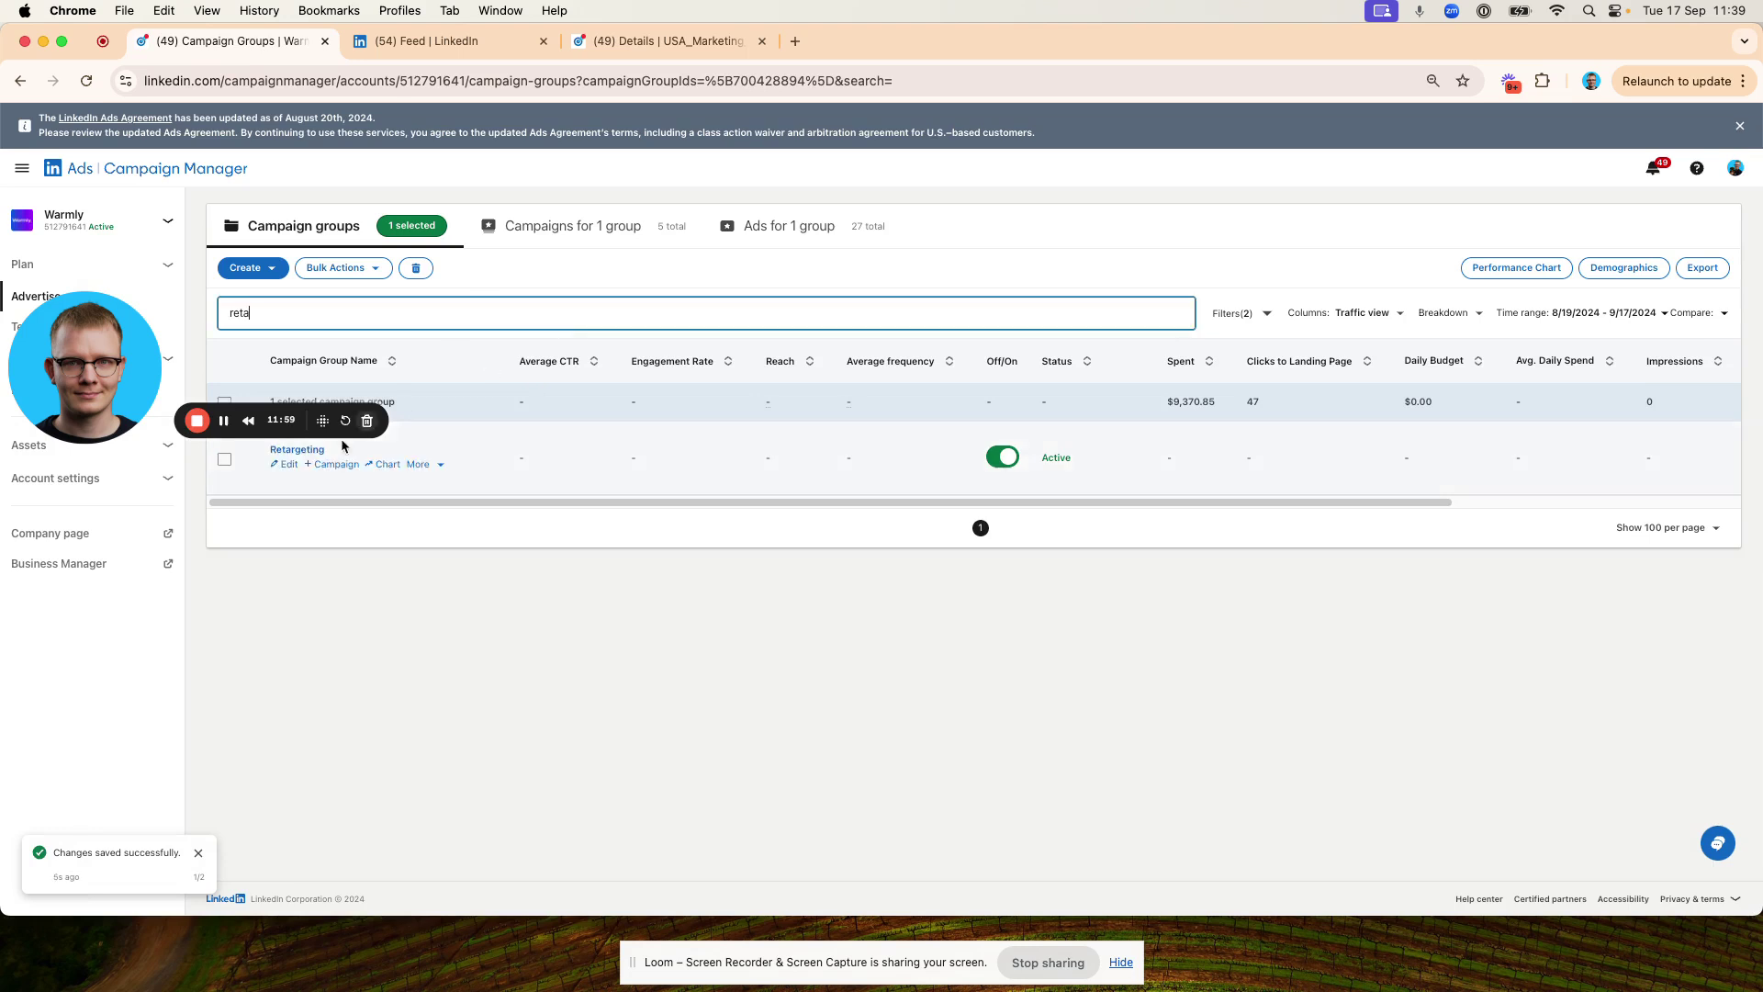
left_click(285, 450)
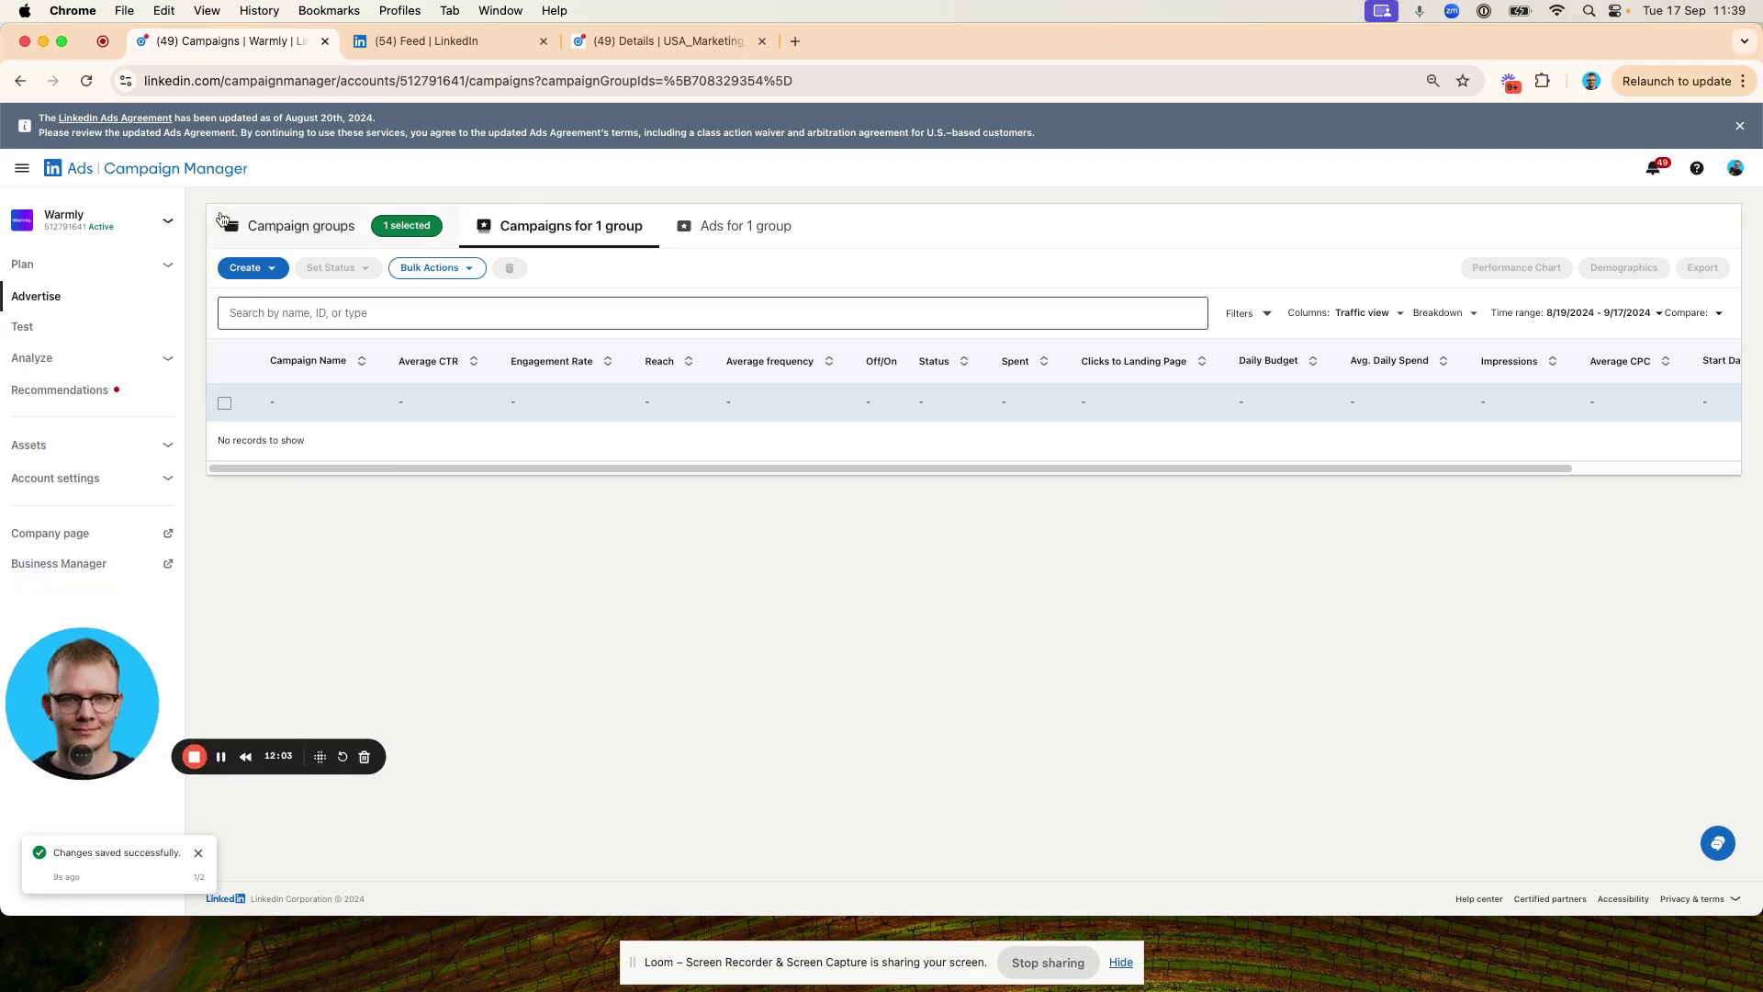
Start a new Website conversions campaign inside the Retargeting group and proceed to its campaign setup.
left_click(251, 268)
left_click(263, 314)
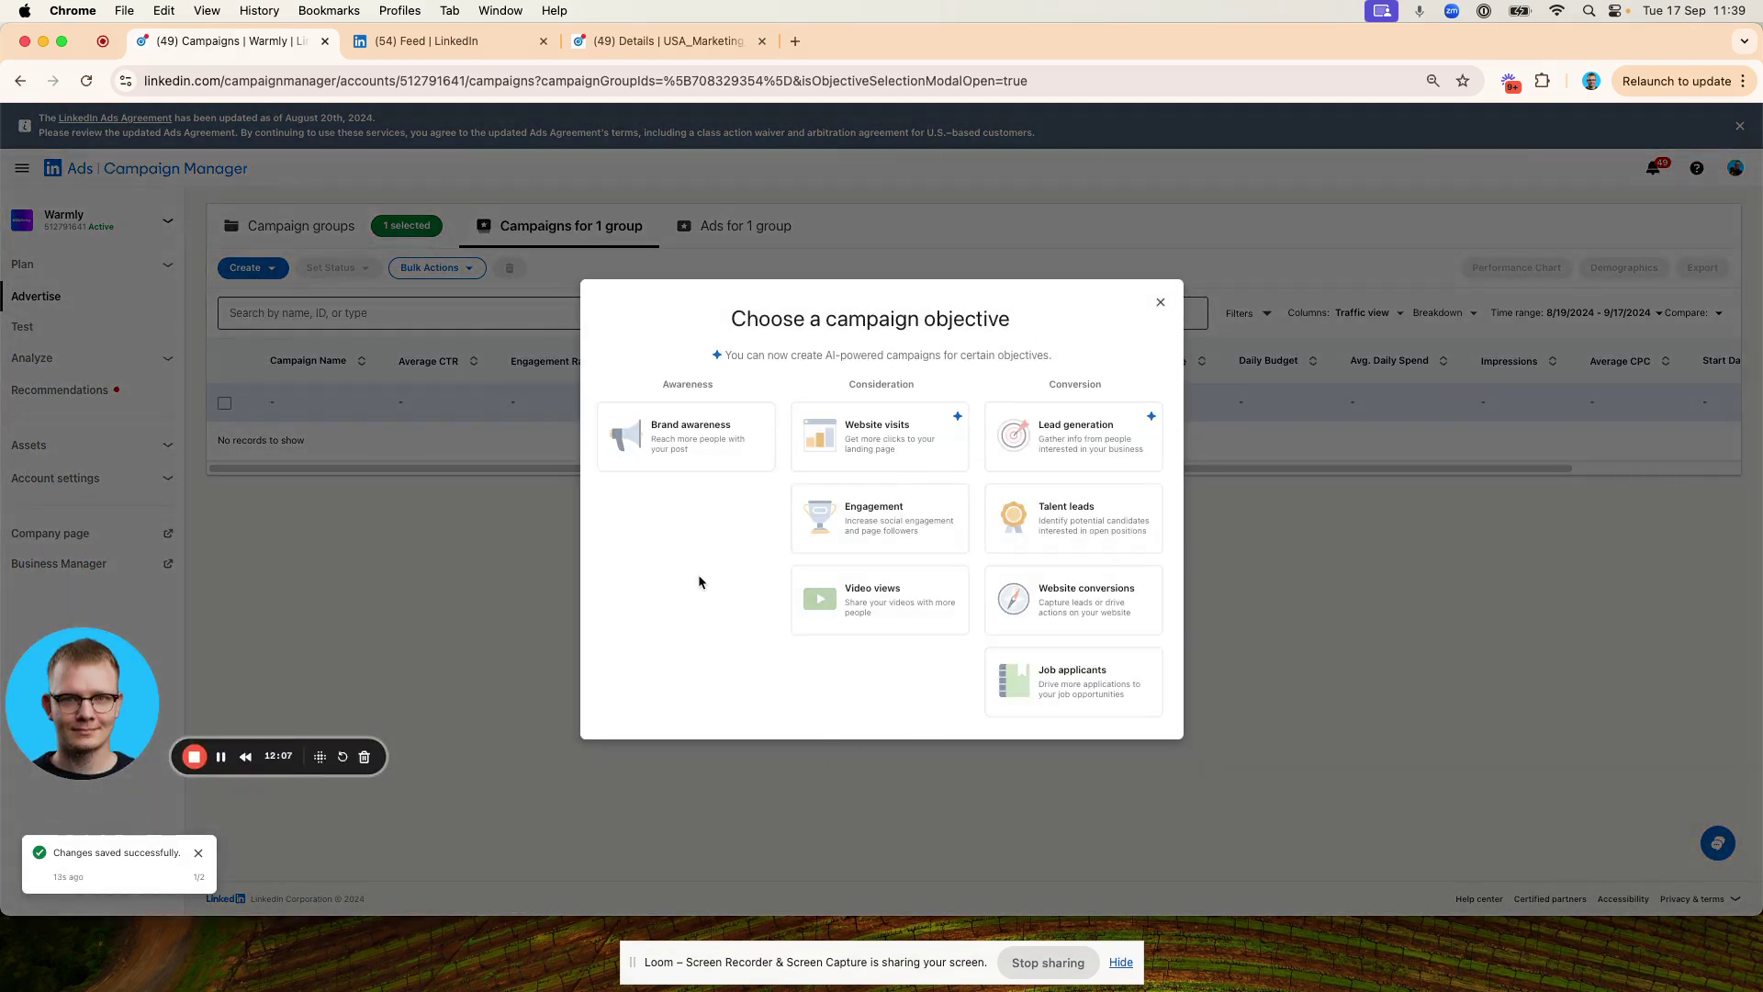
left_click(1053, 603)
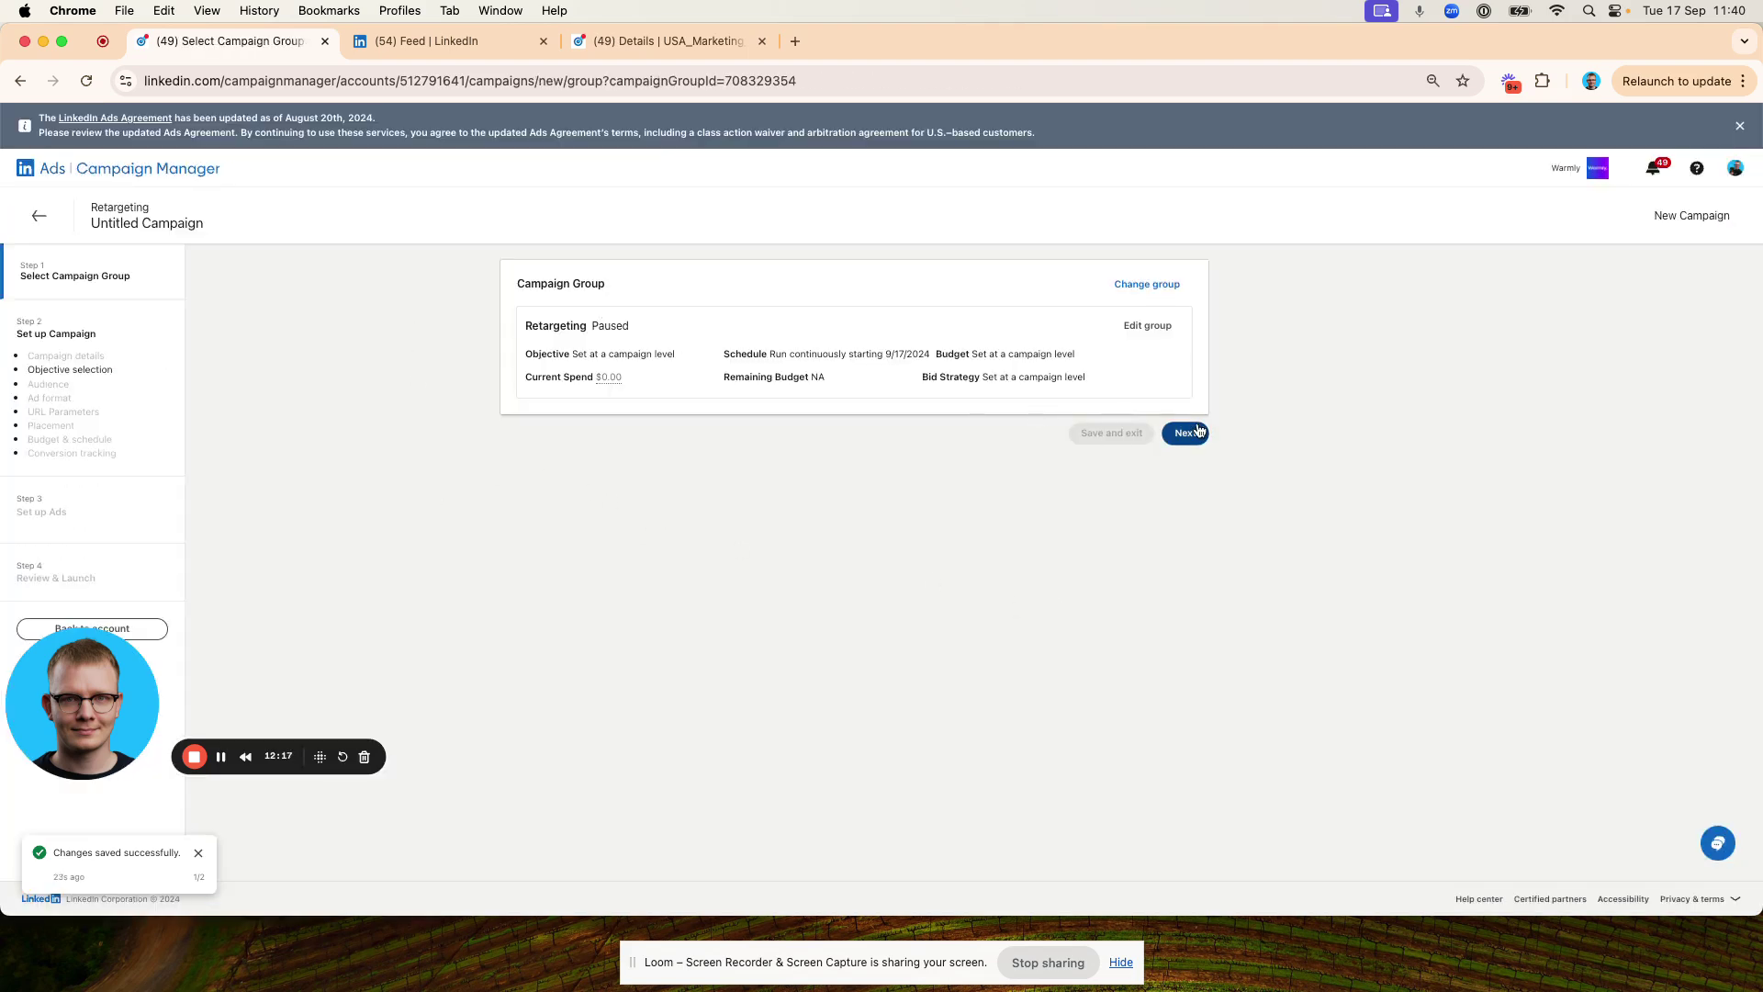
left_click(1198, 431)
Name the campaign "USA_Demo-Request_Retargeting_Marketing_Image_Conversion".
triple_click(766, 327)
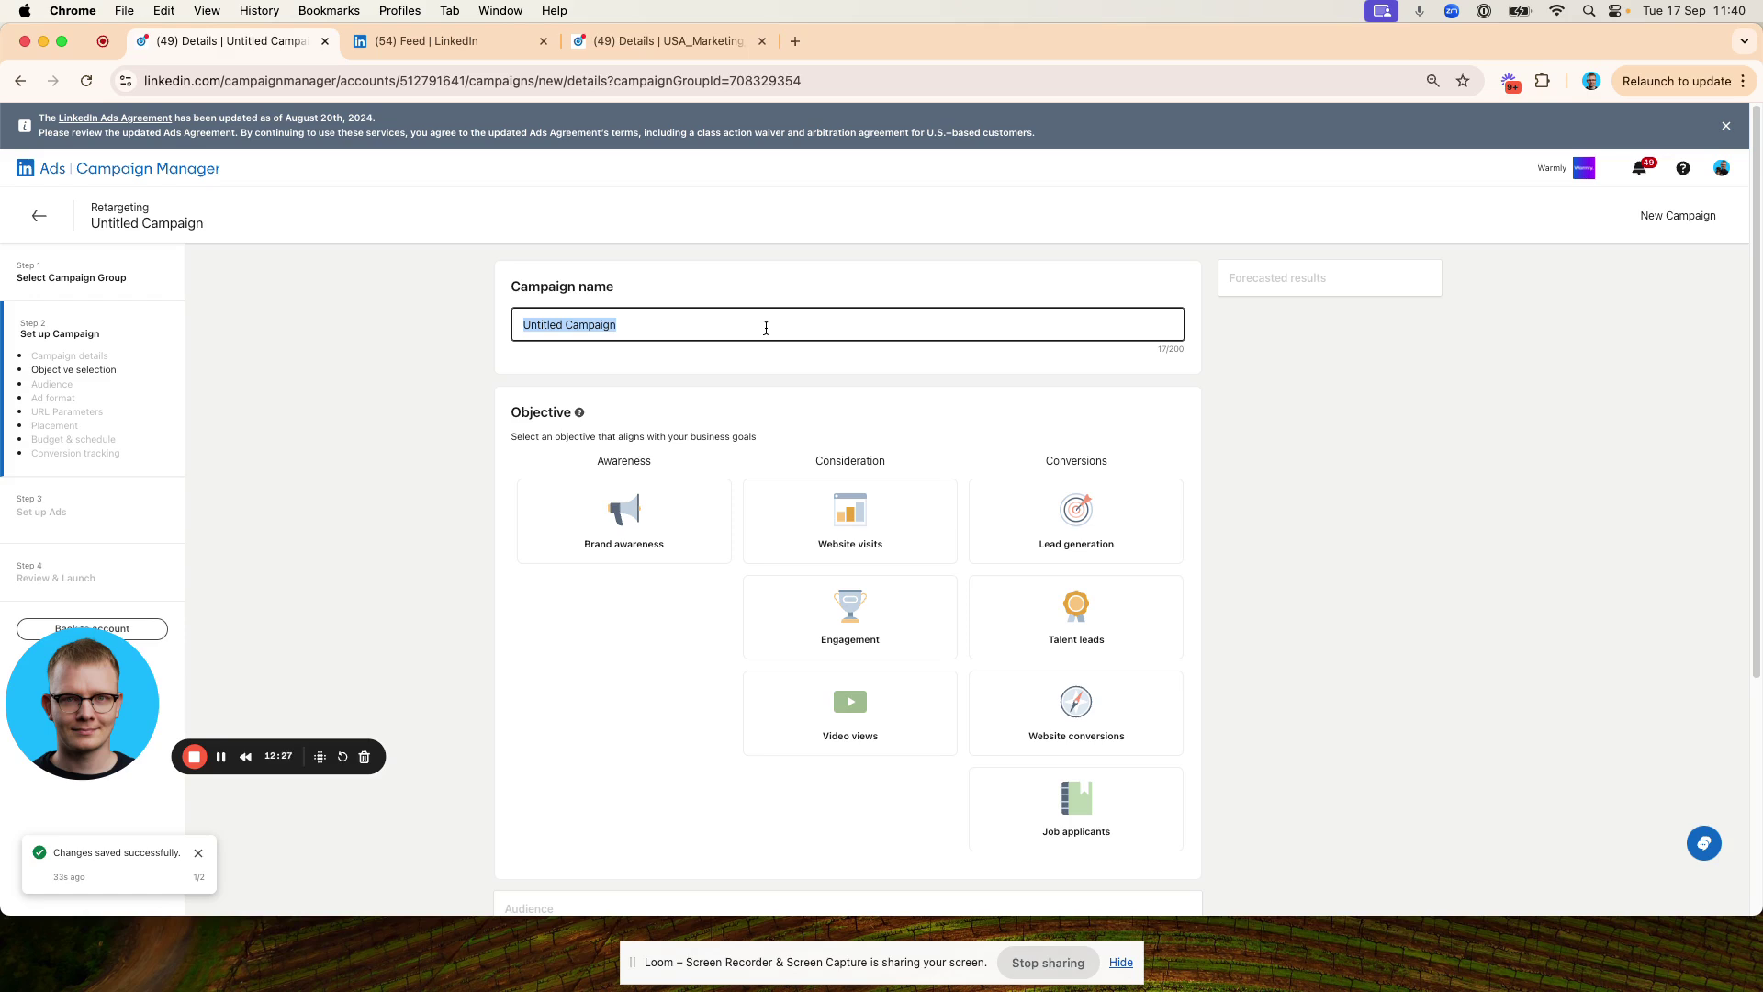
type("USA_")
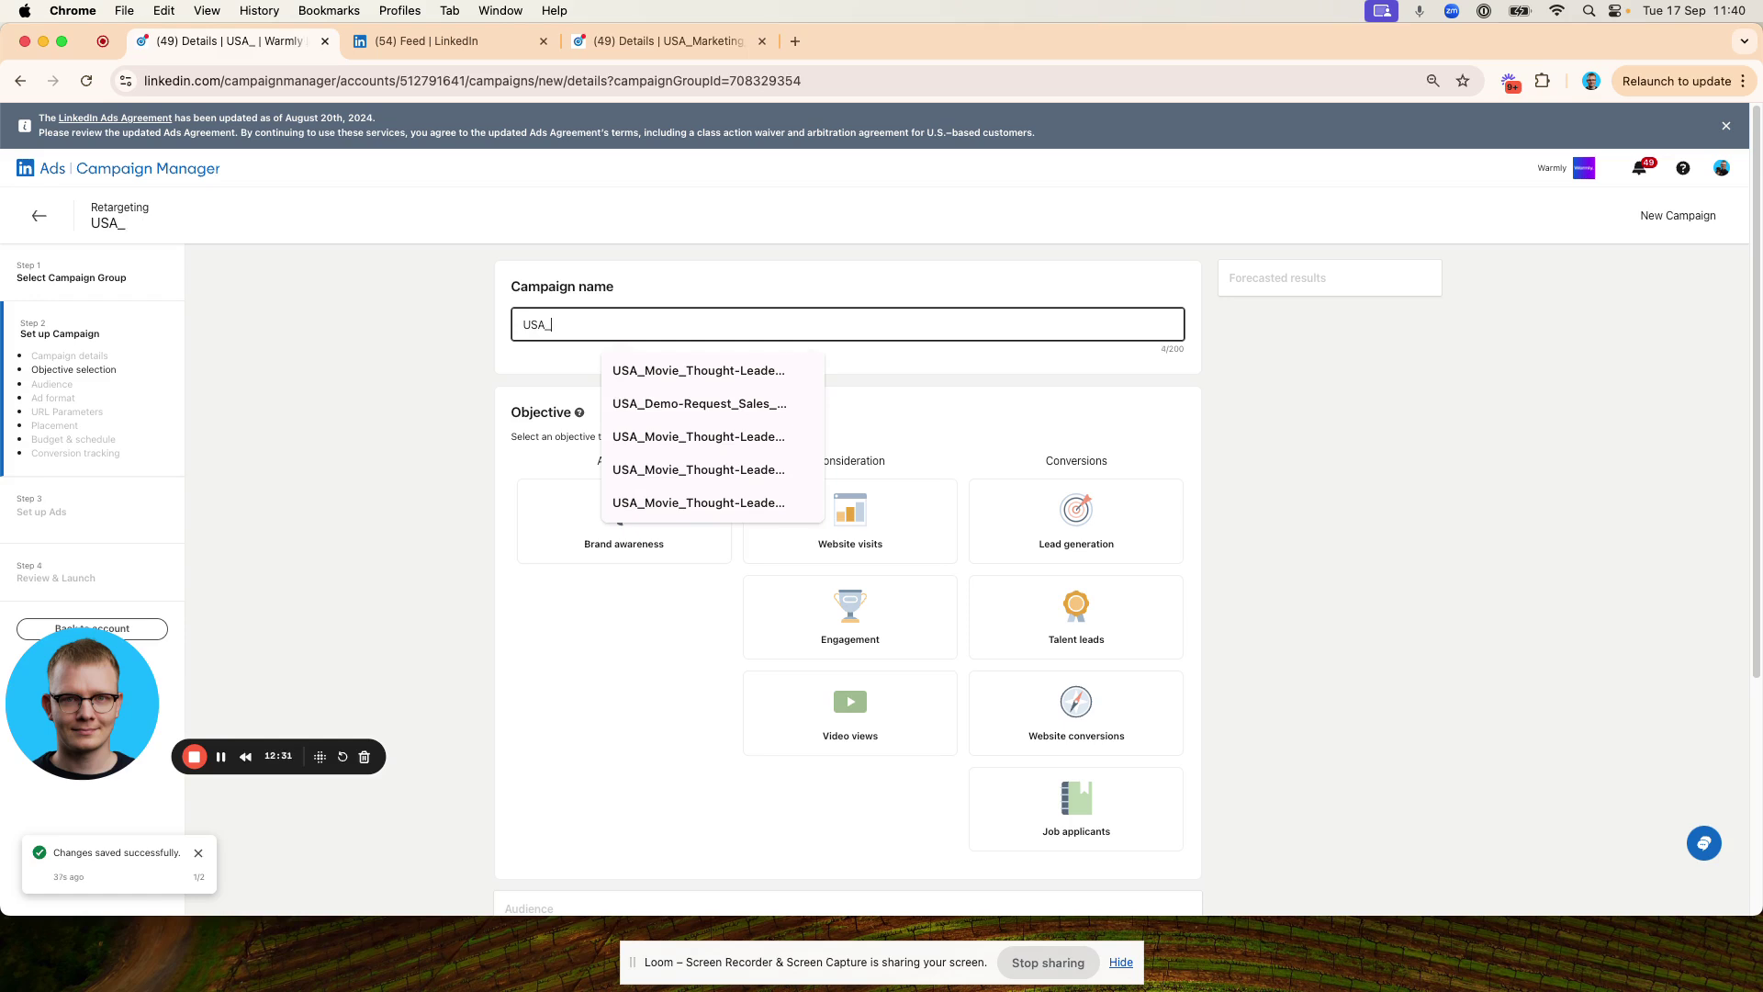
type("Demo-R")
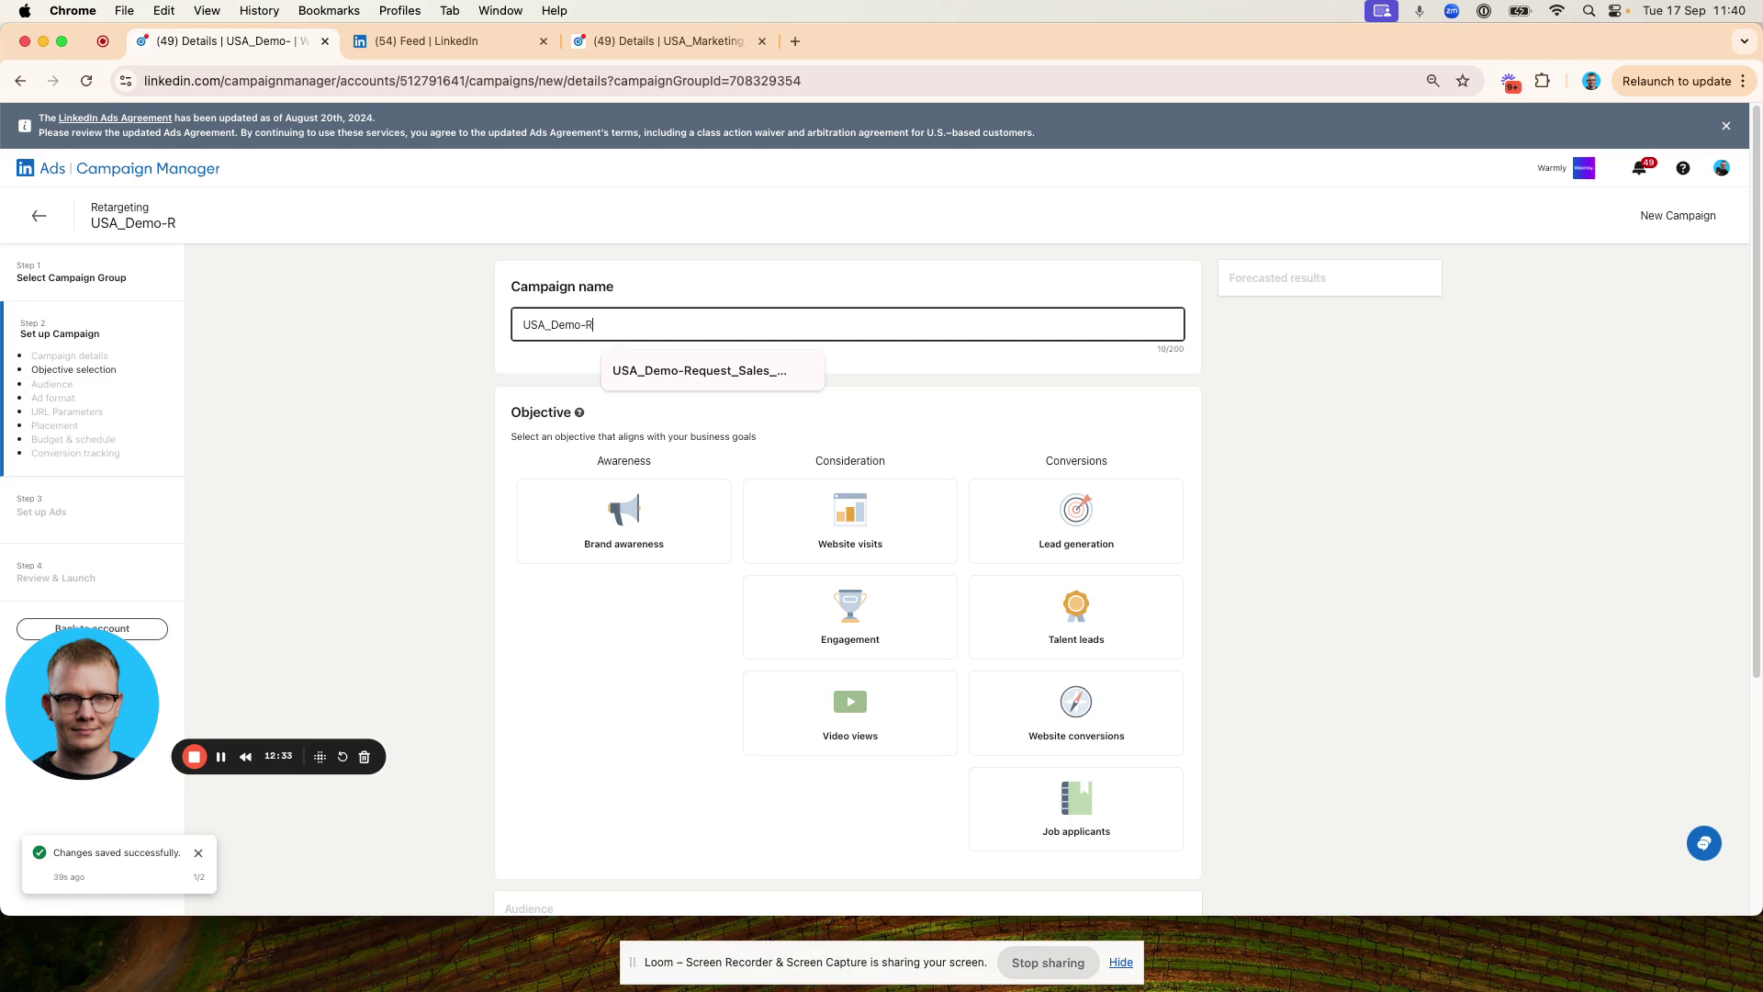
type("equest_Re")
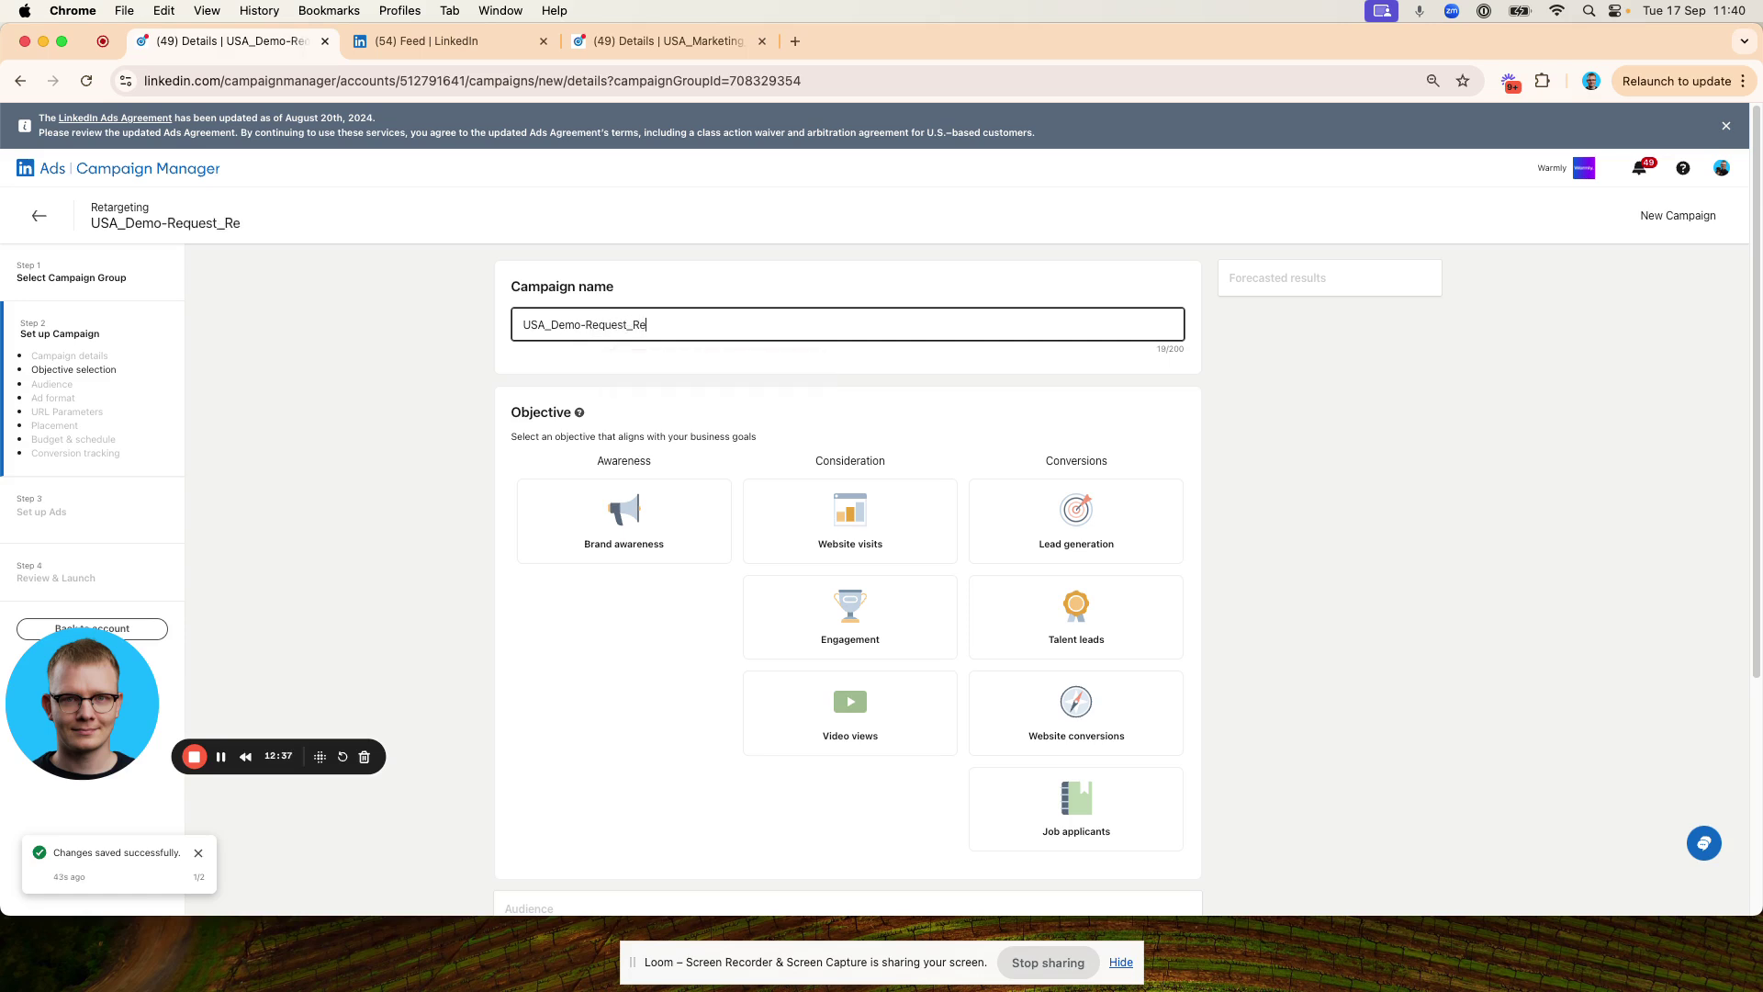
type("targeting_Marketing_")
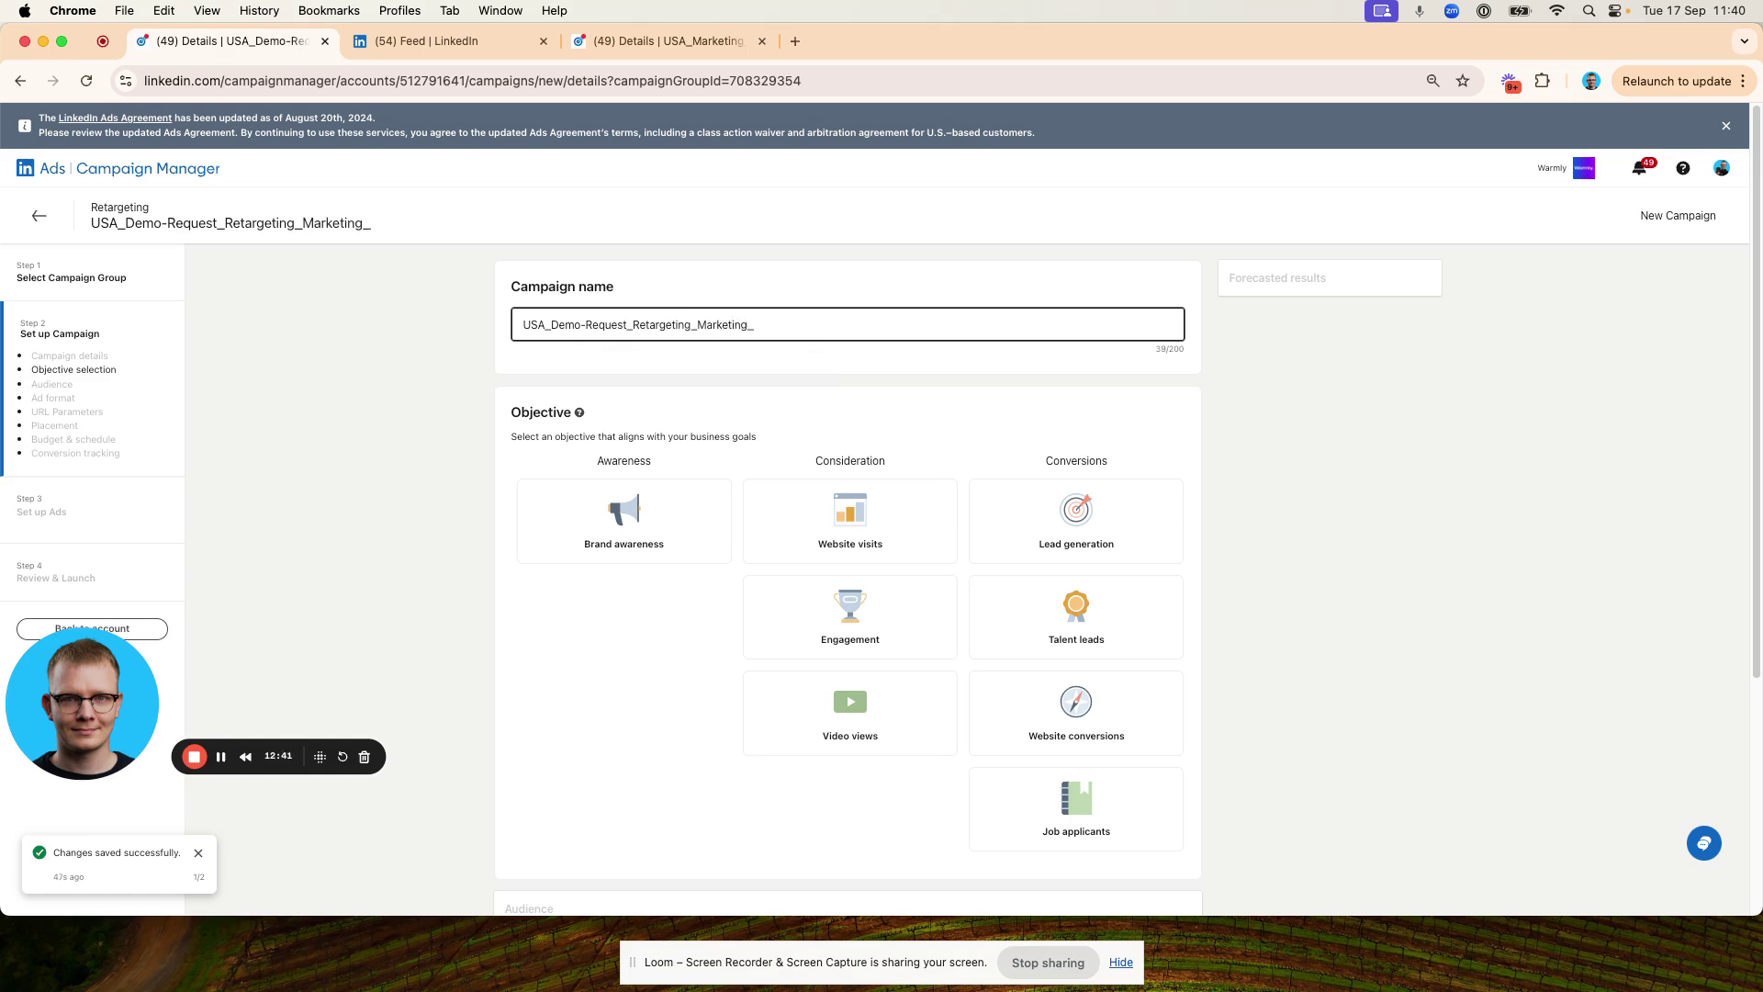
type("Image_Conversion")
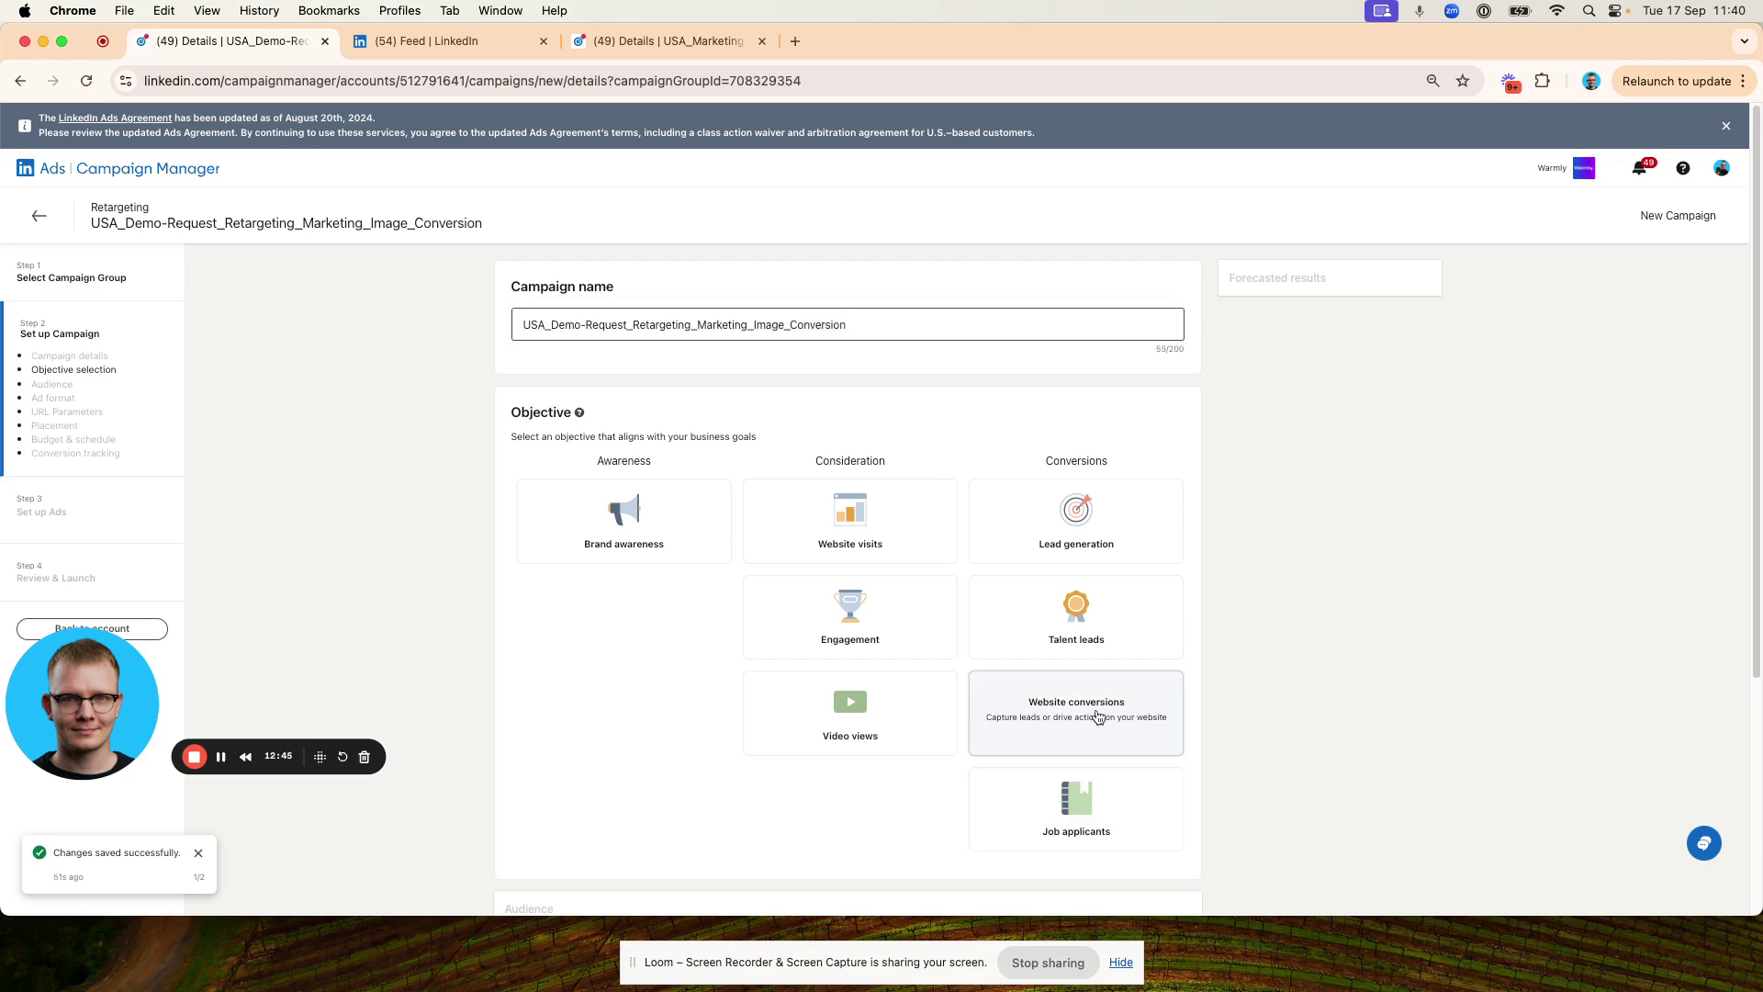
Set the campaign objective to Website conversions and load the saved audience Warmly Retargeting Compan.
left_click(1099, 717)
scroll(1226, 693, "down", 3)
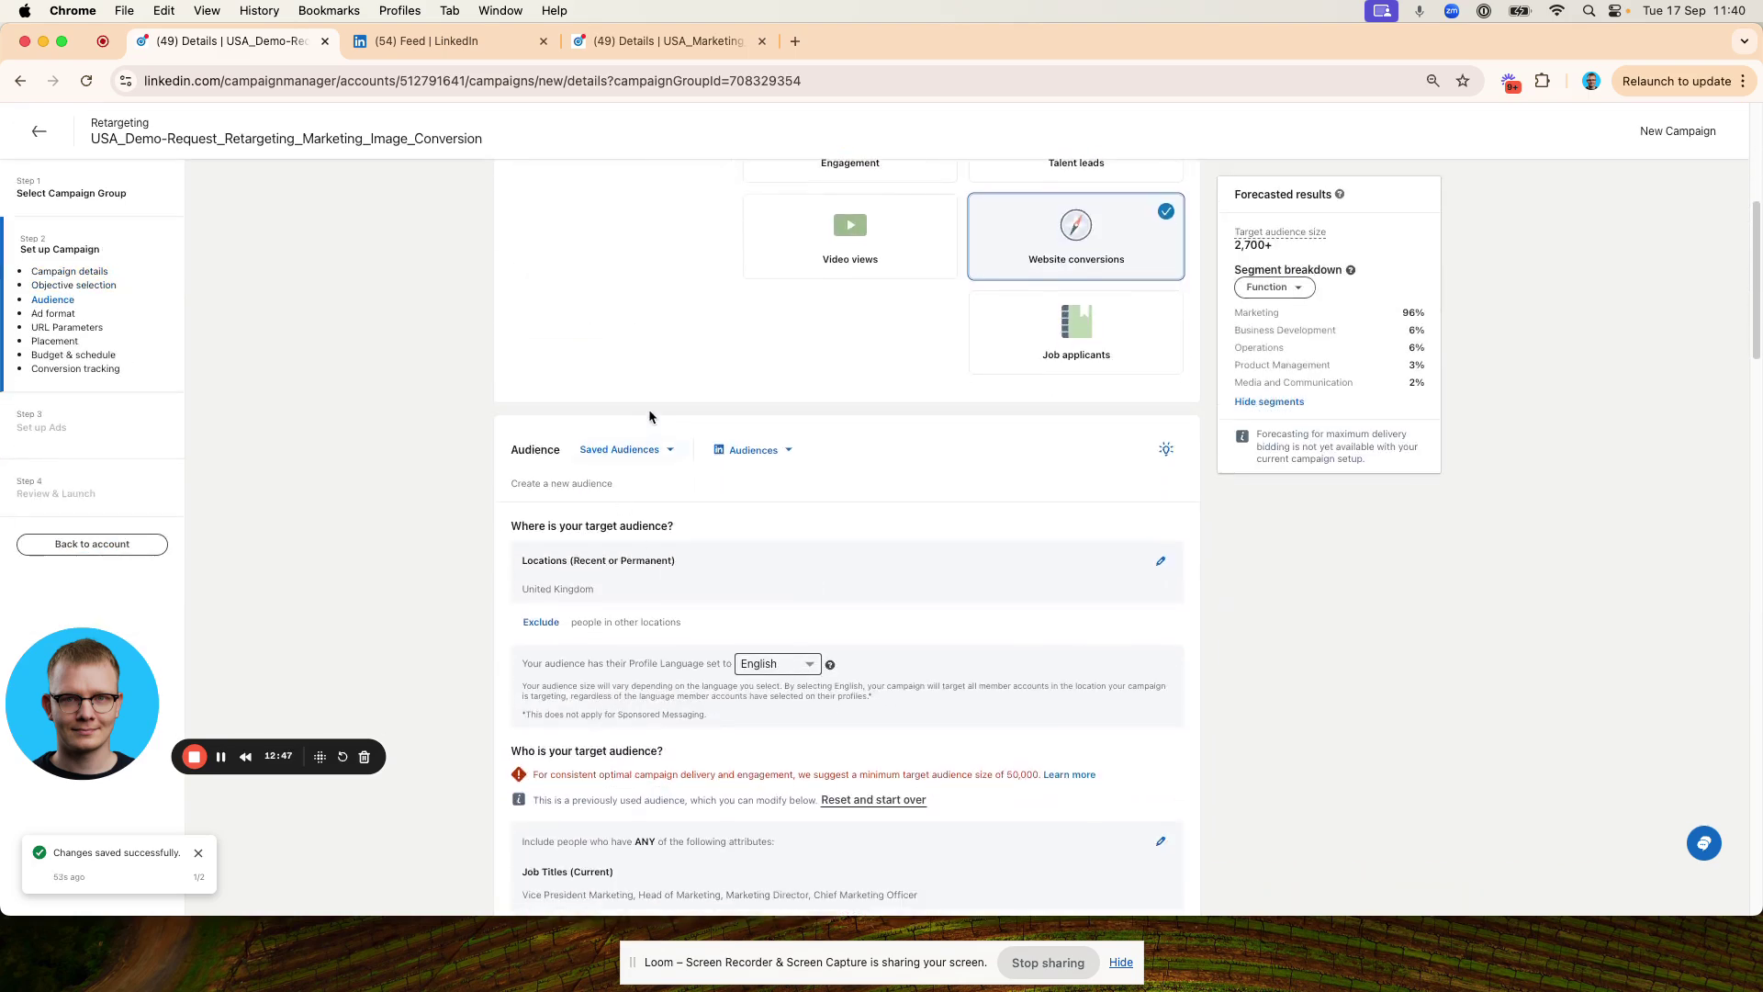
left_click(640, 447)
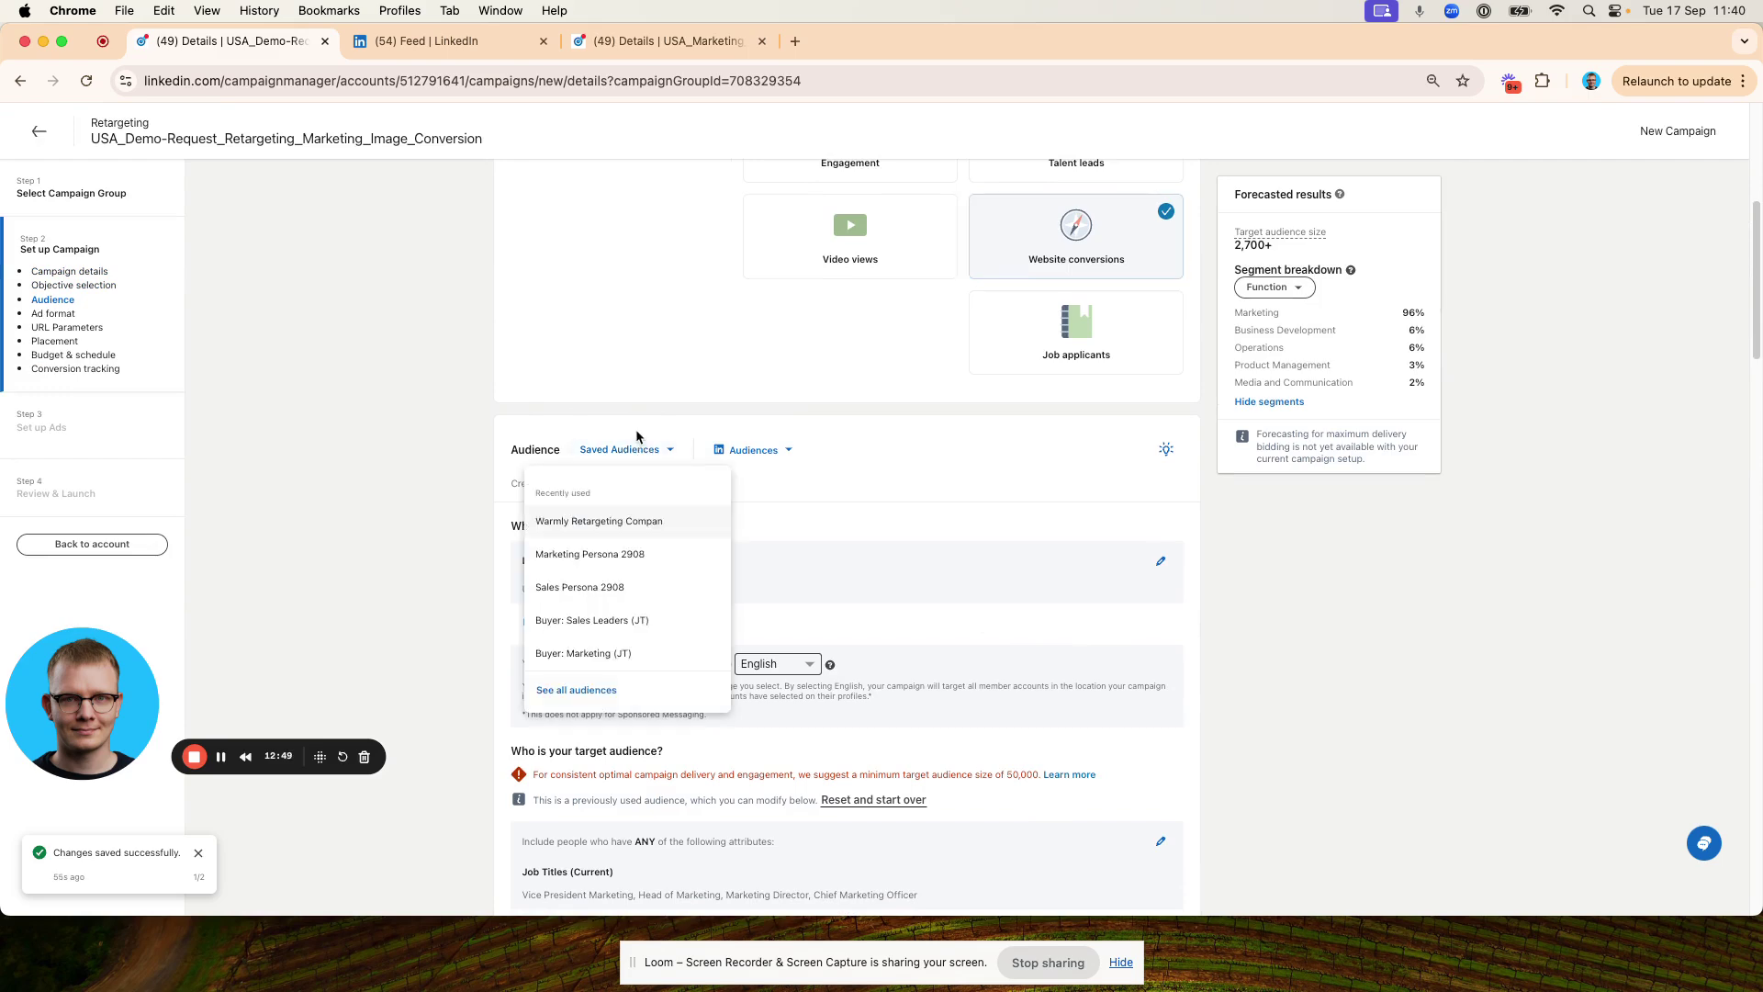
left_click(595, 520)
left_click(1029, 558)
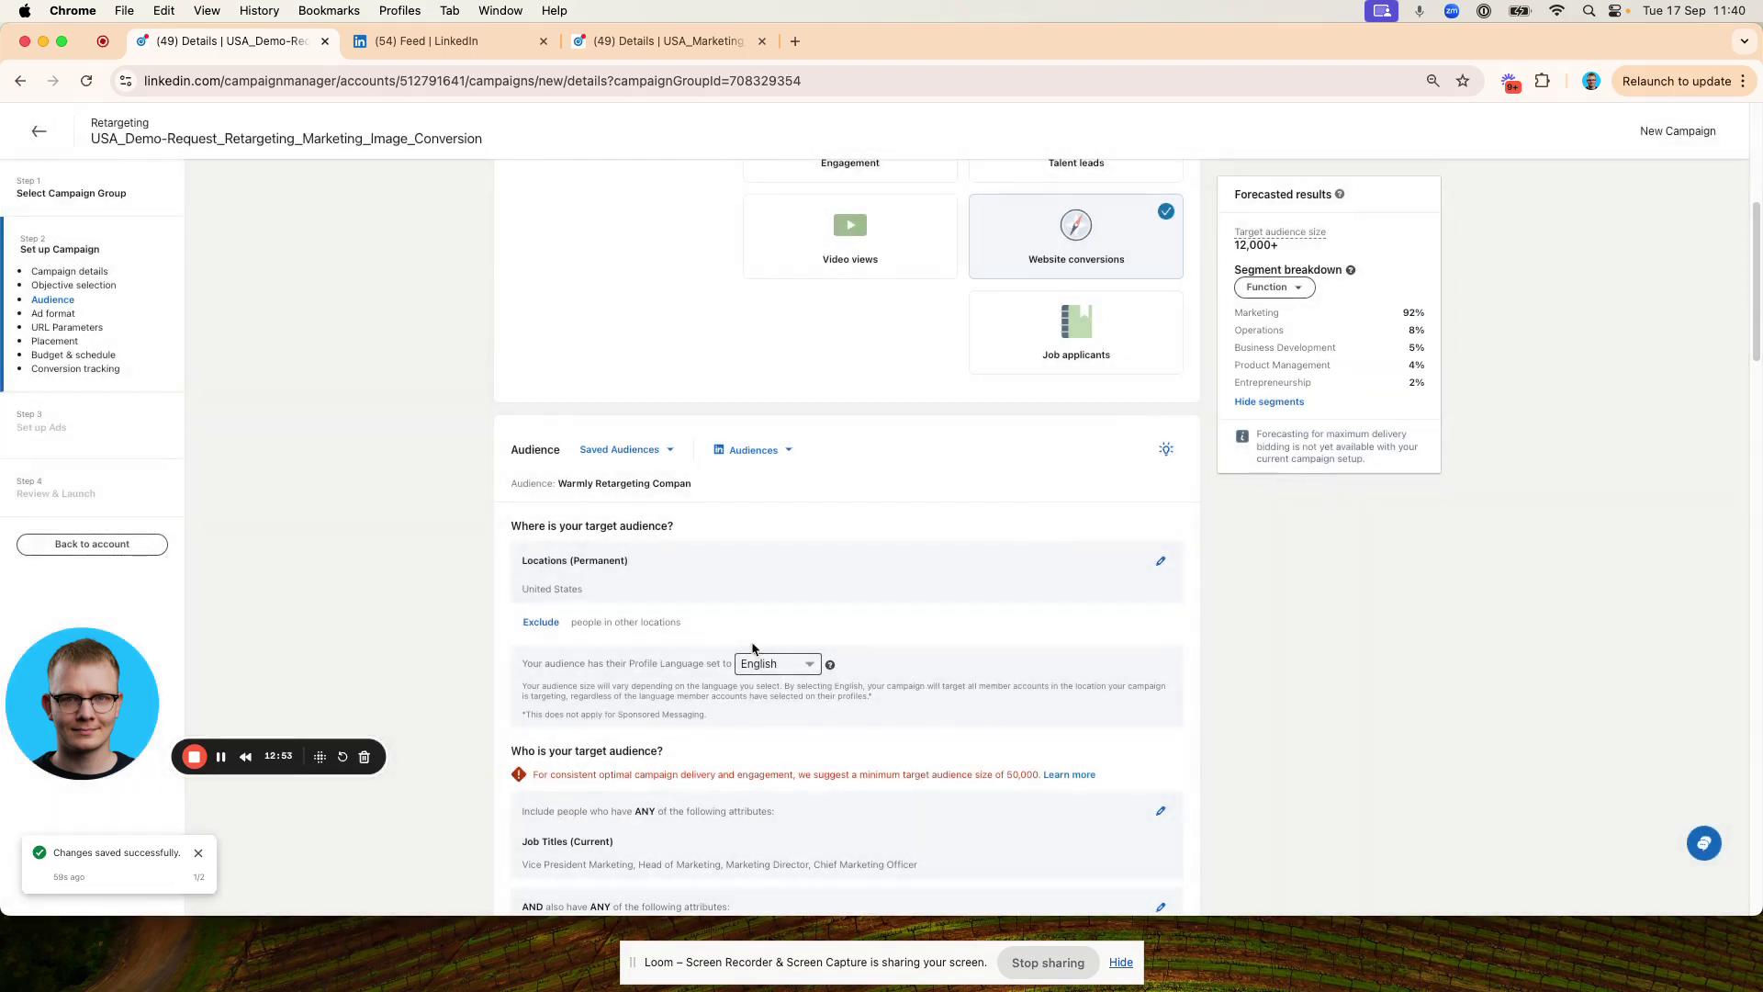
Narrow the audience with the third-party company list "[Warmly] All Companies Created (Dynamic)" and close the attribute editor.
scroll(782, 571, "down", 3)
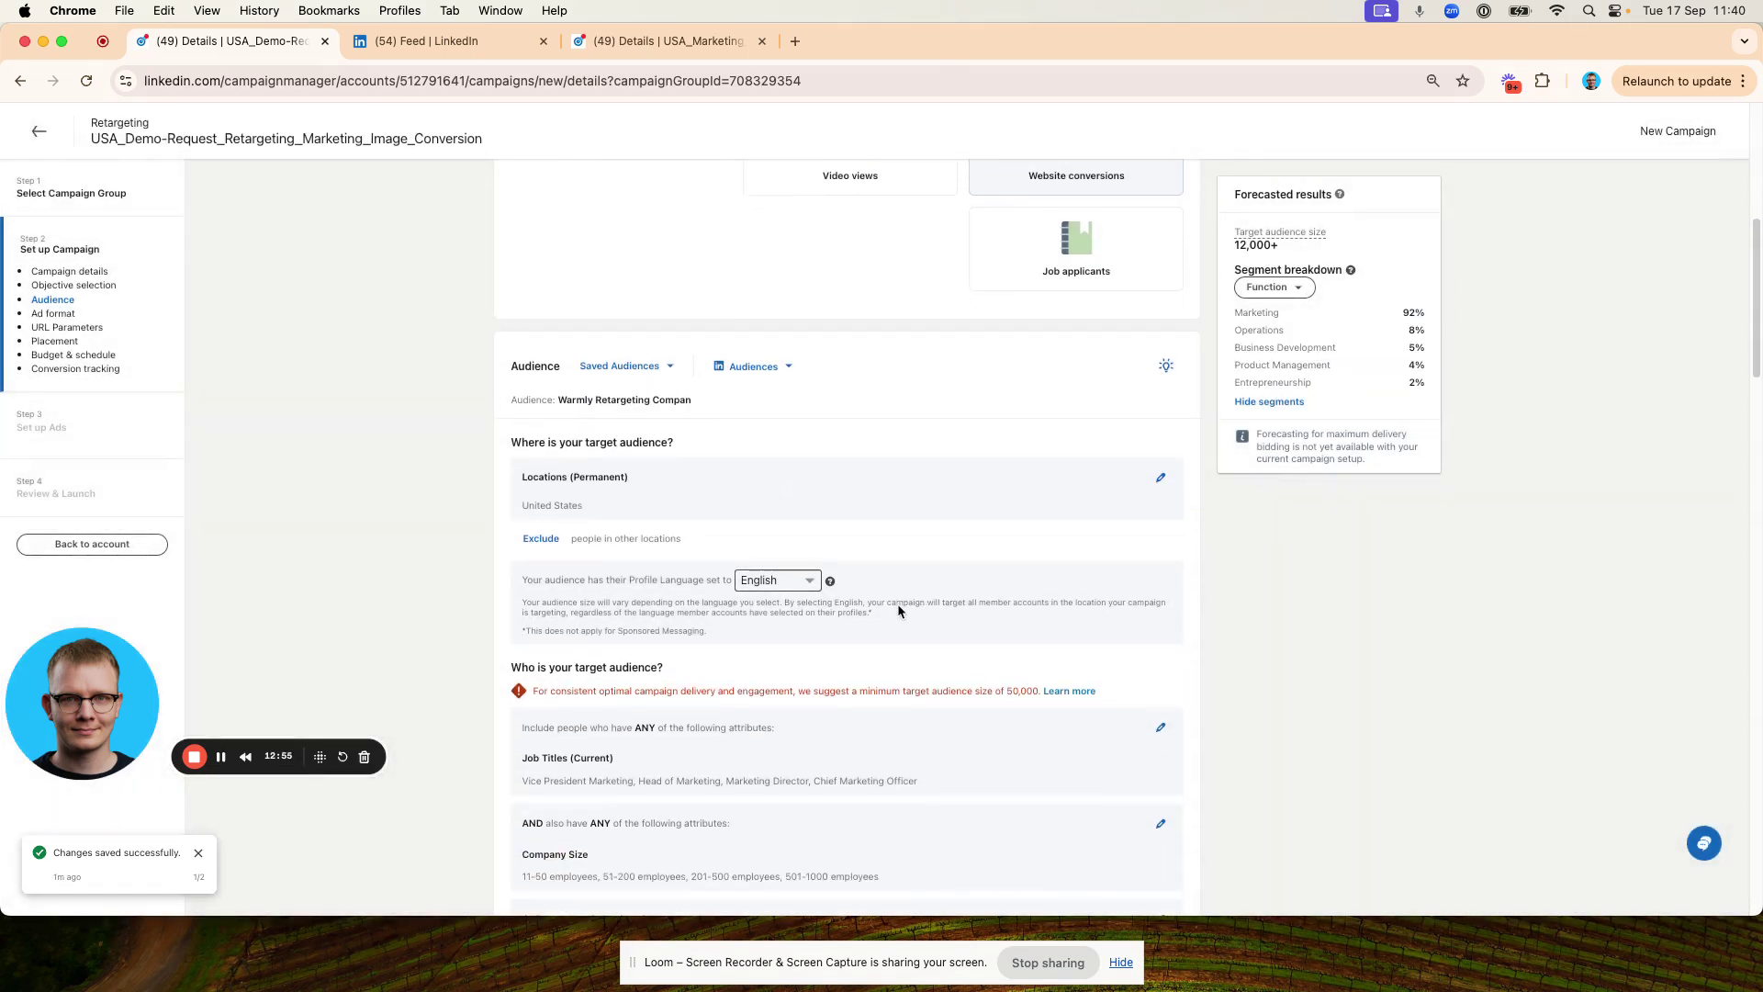
scroll(897, 613, "down", 2)
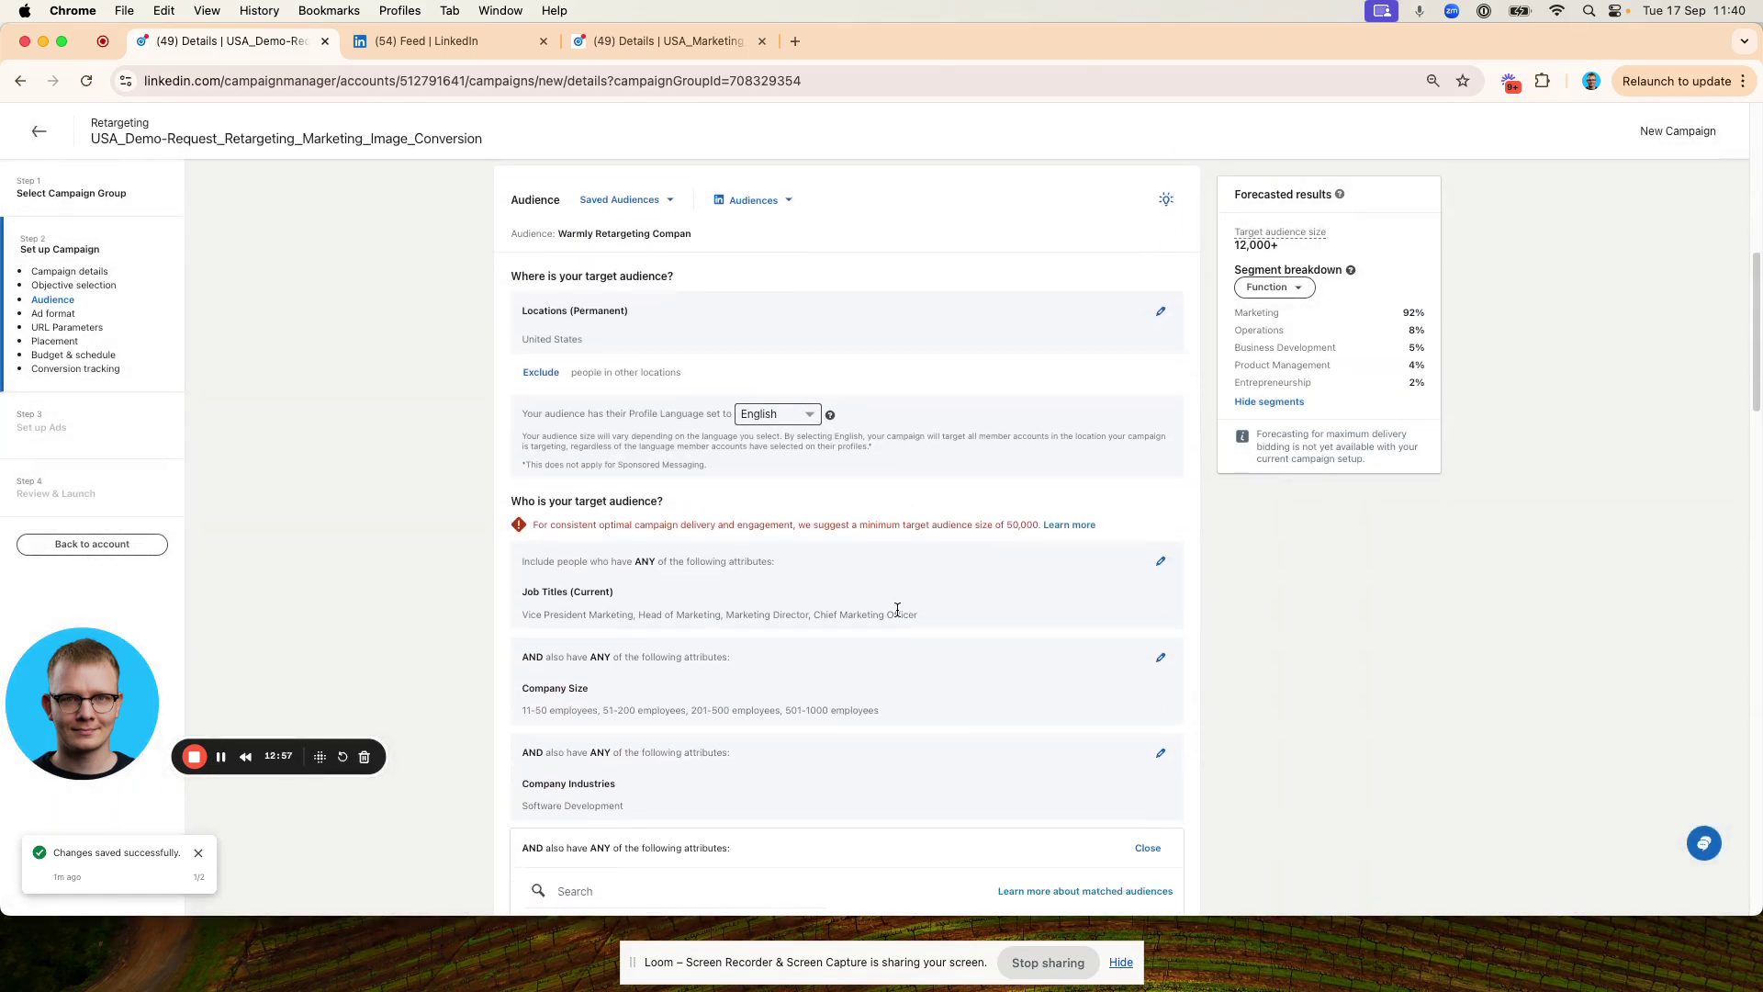
scroll(943, 643, "down", 1)
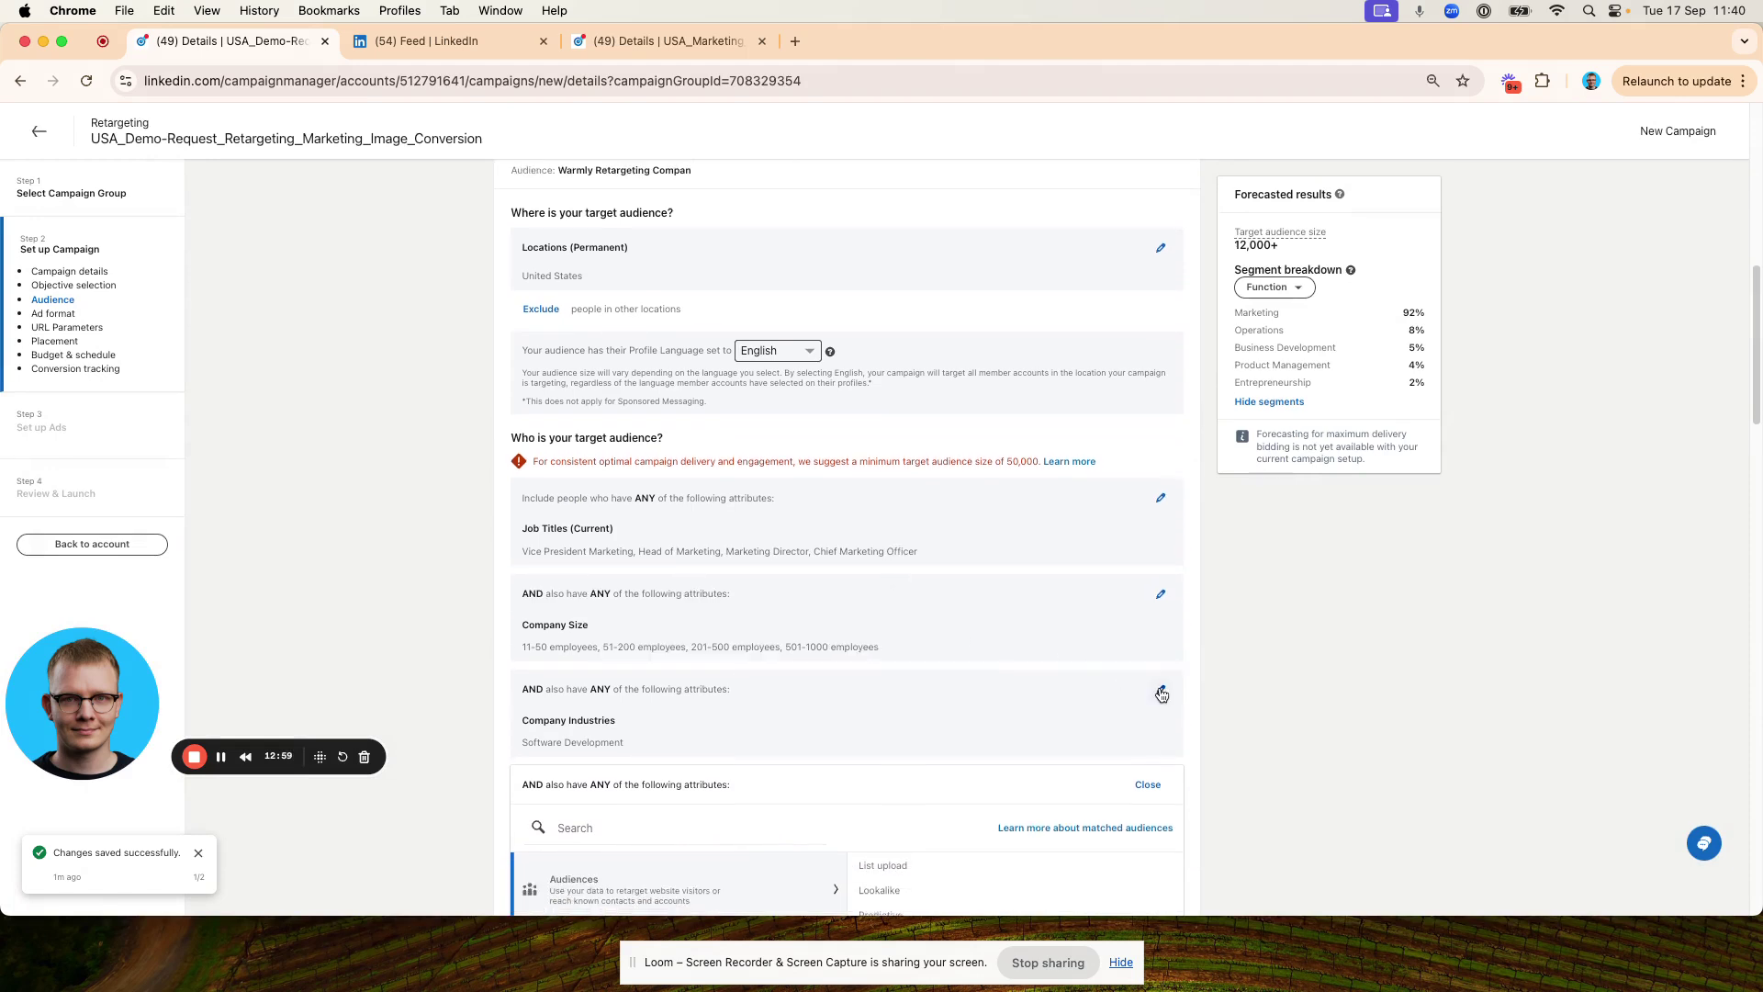
scroll(1152, 689, "down", 5)
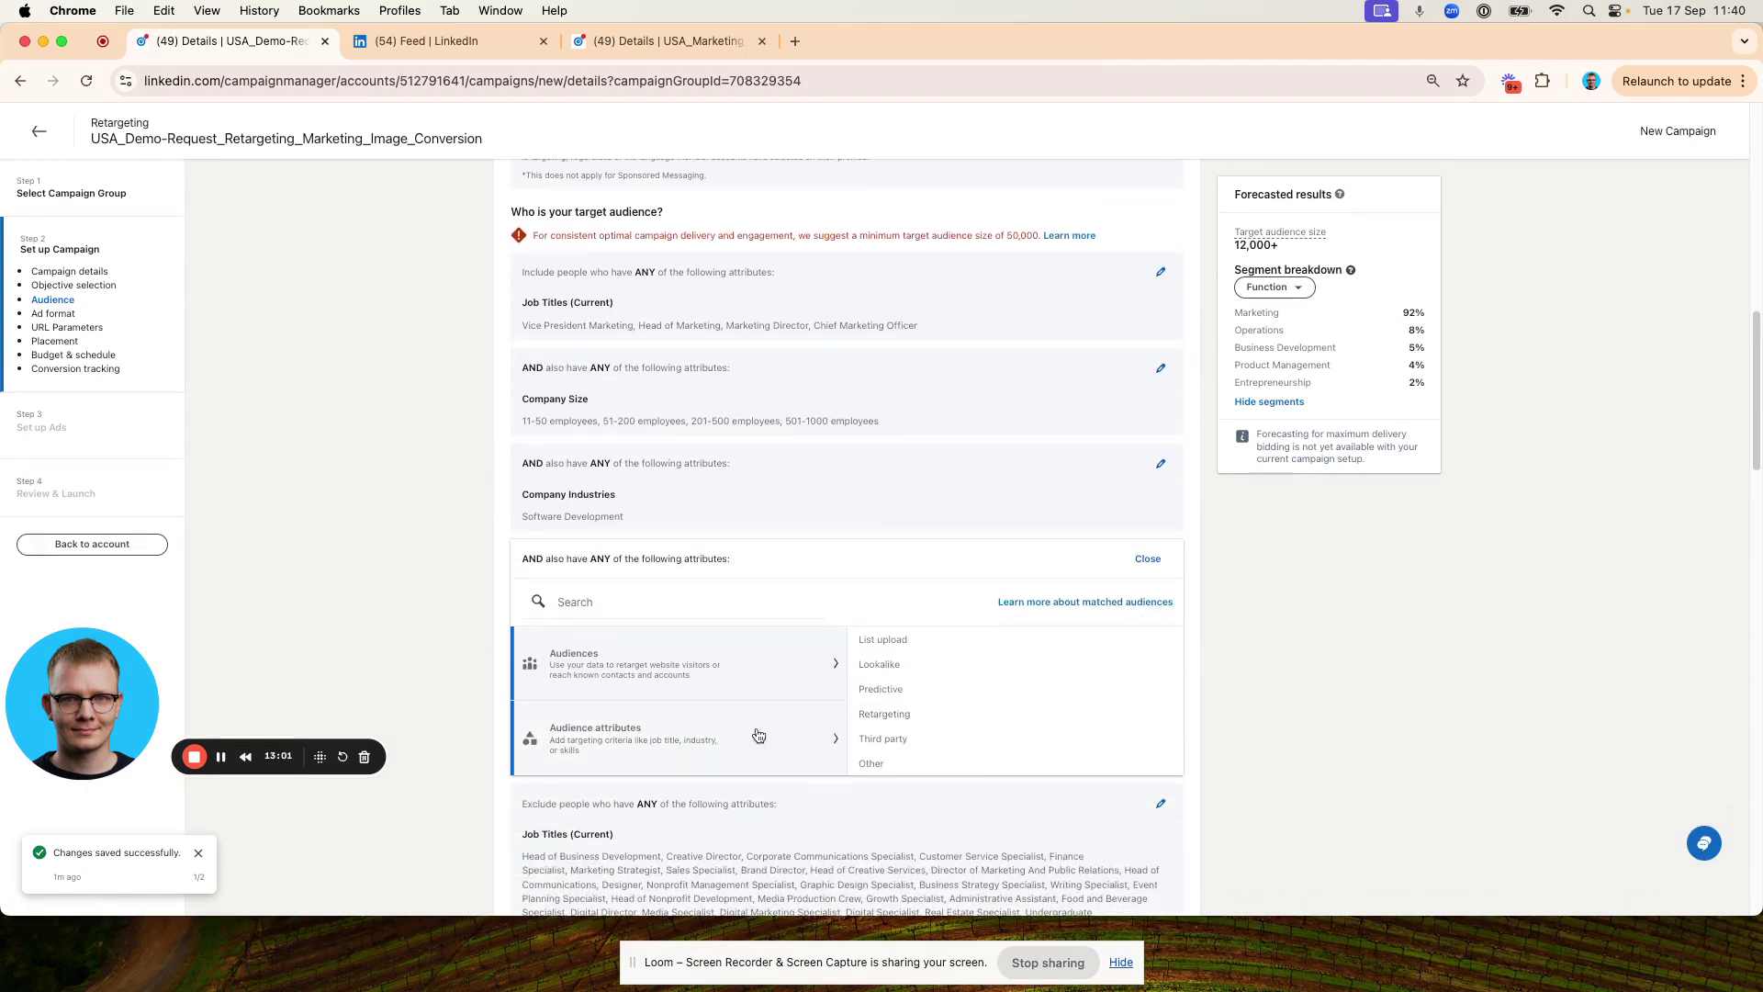
left_click(899, 737)
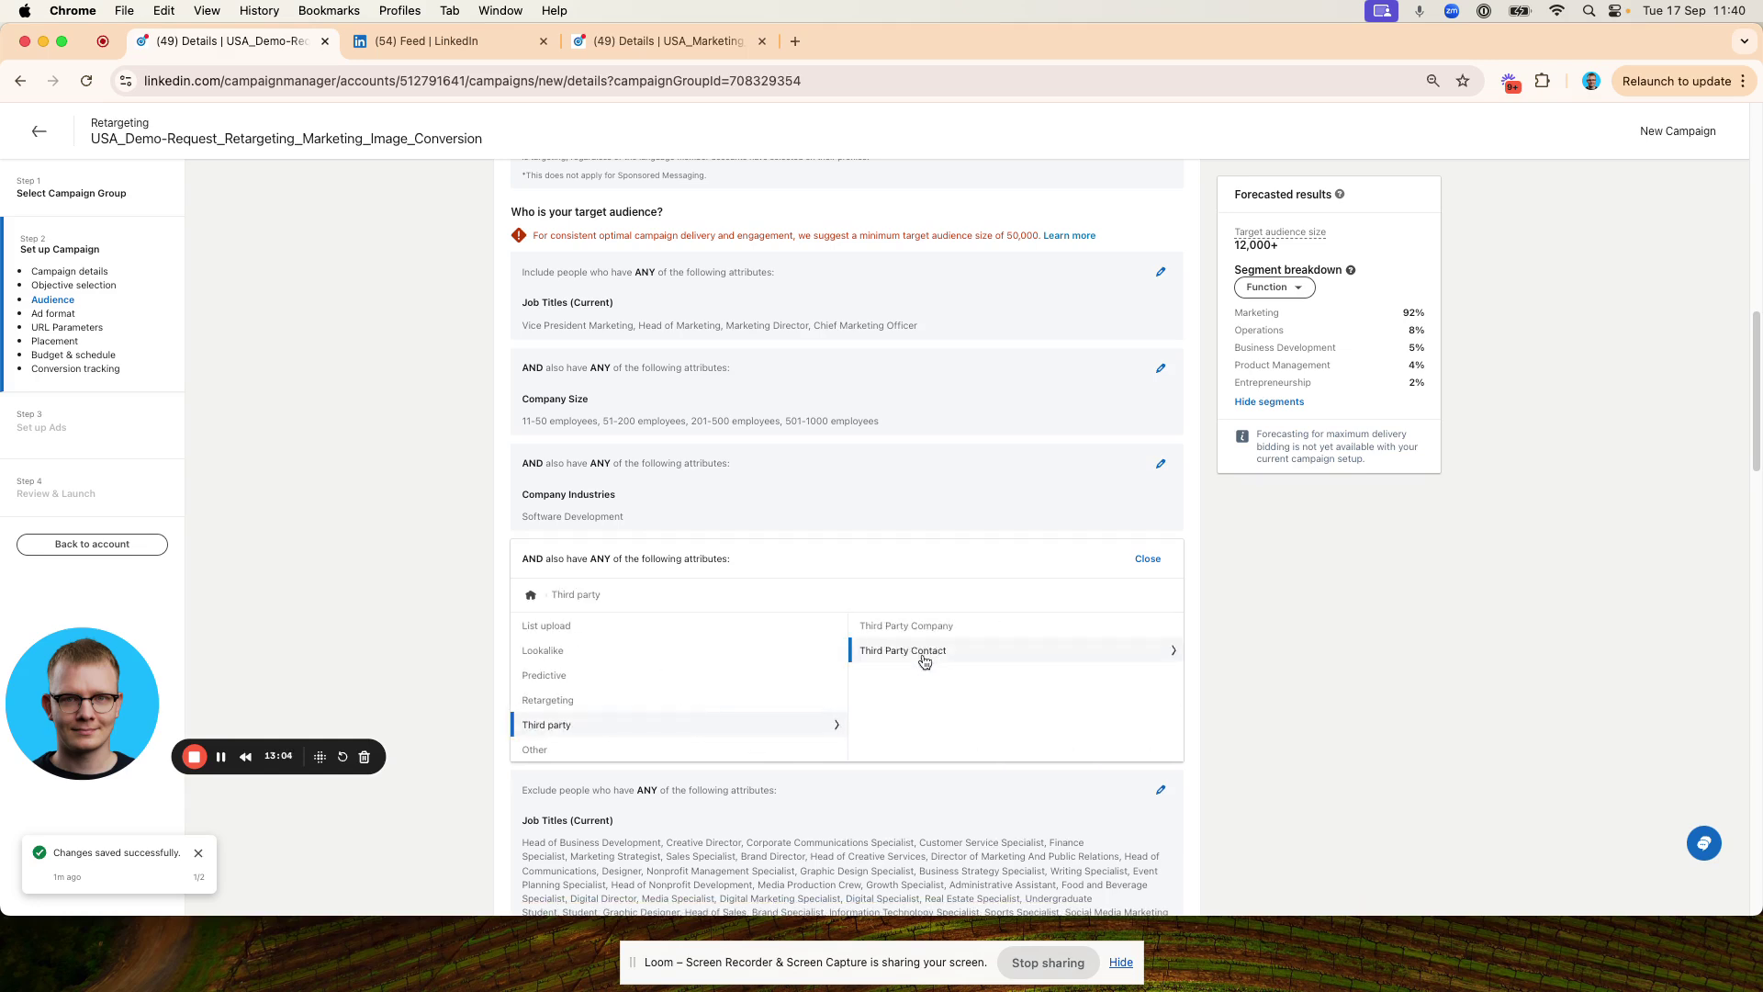
left_click(963, 630)
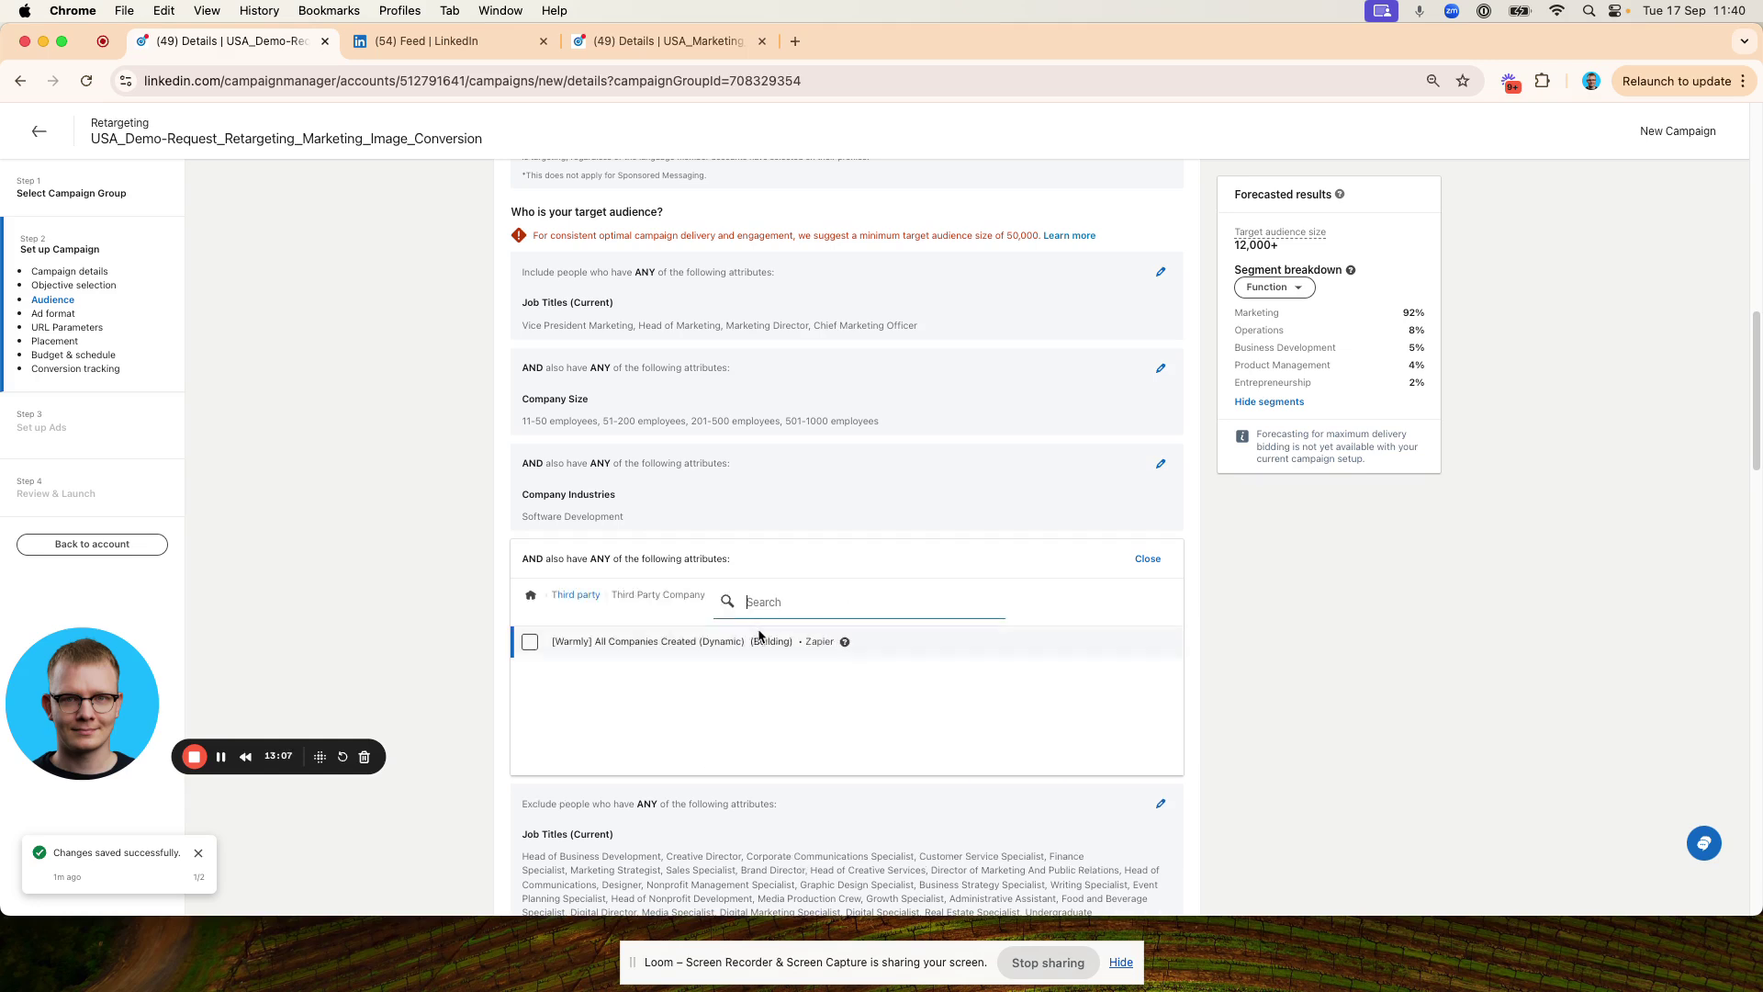
left_click(759, 641)
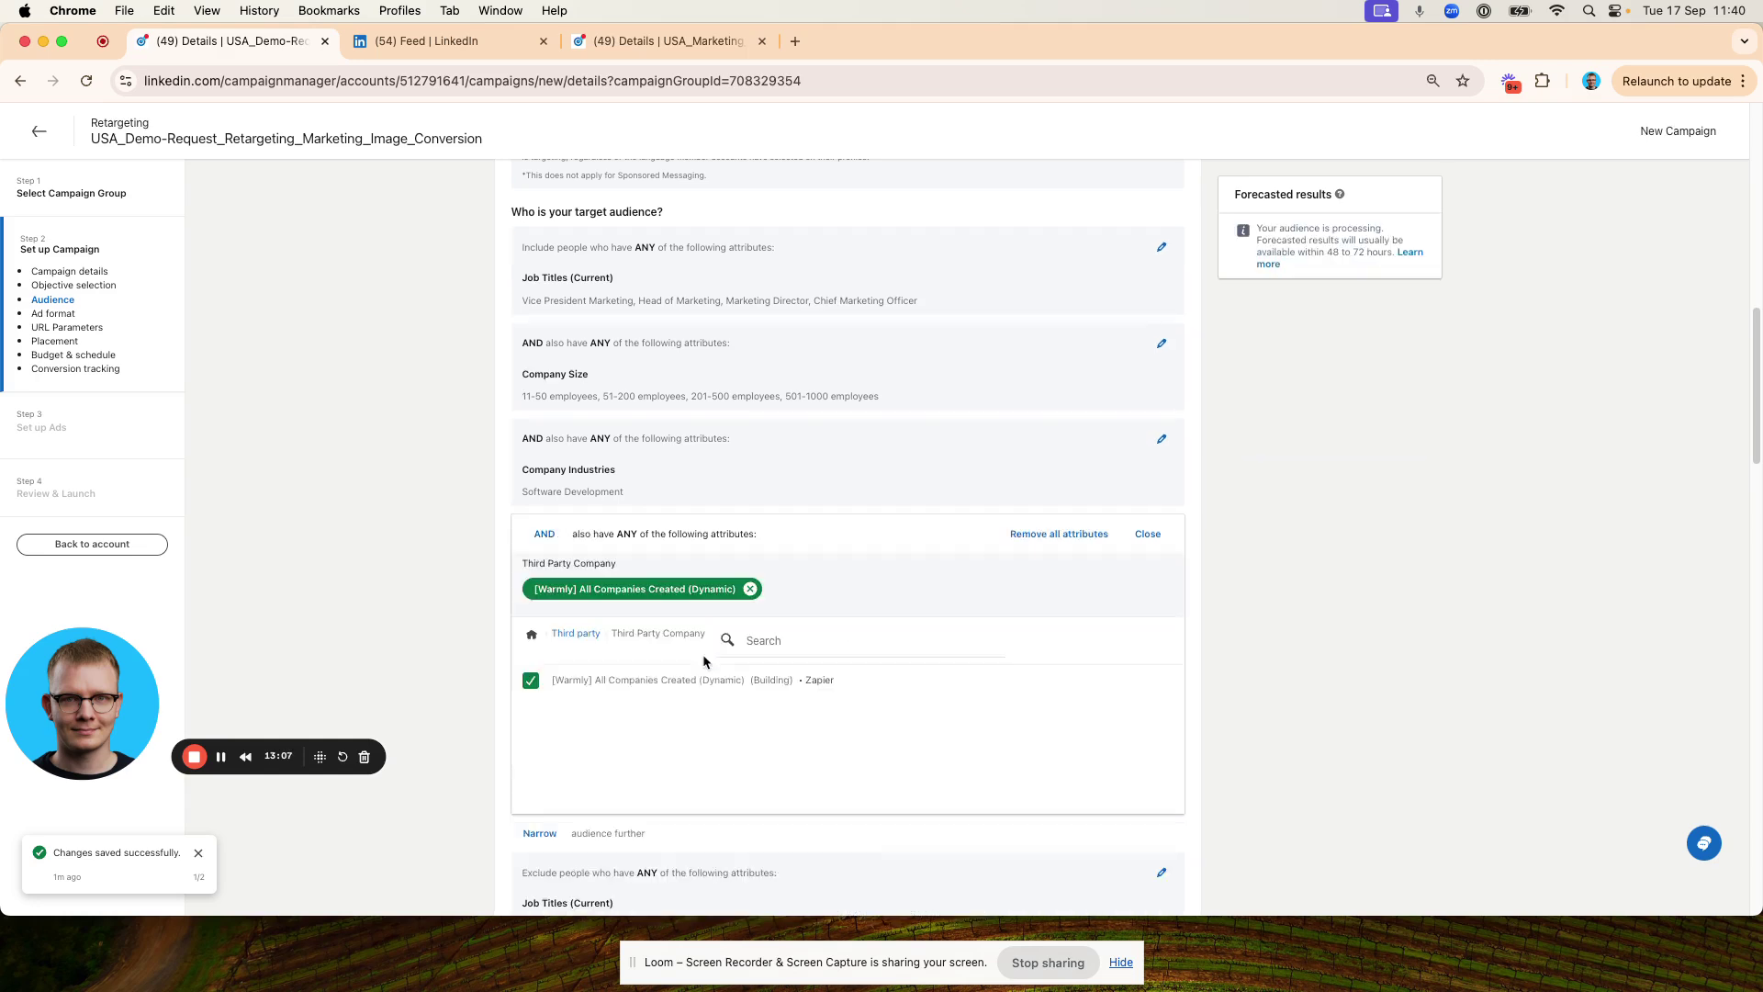
left_click(1169, 536)
left_click_drag(576, 587, 759, 586)
Disable Audience Expansion for the campaign's audience.
scroll(758, 586, "down", 3)
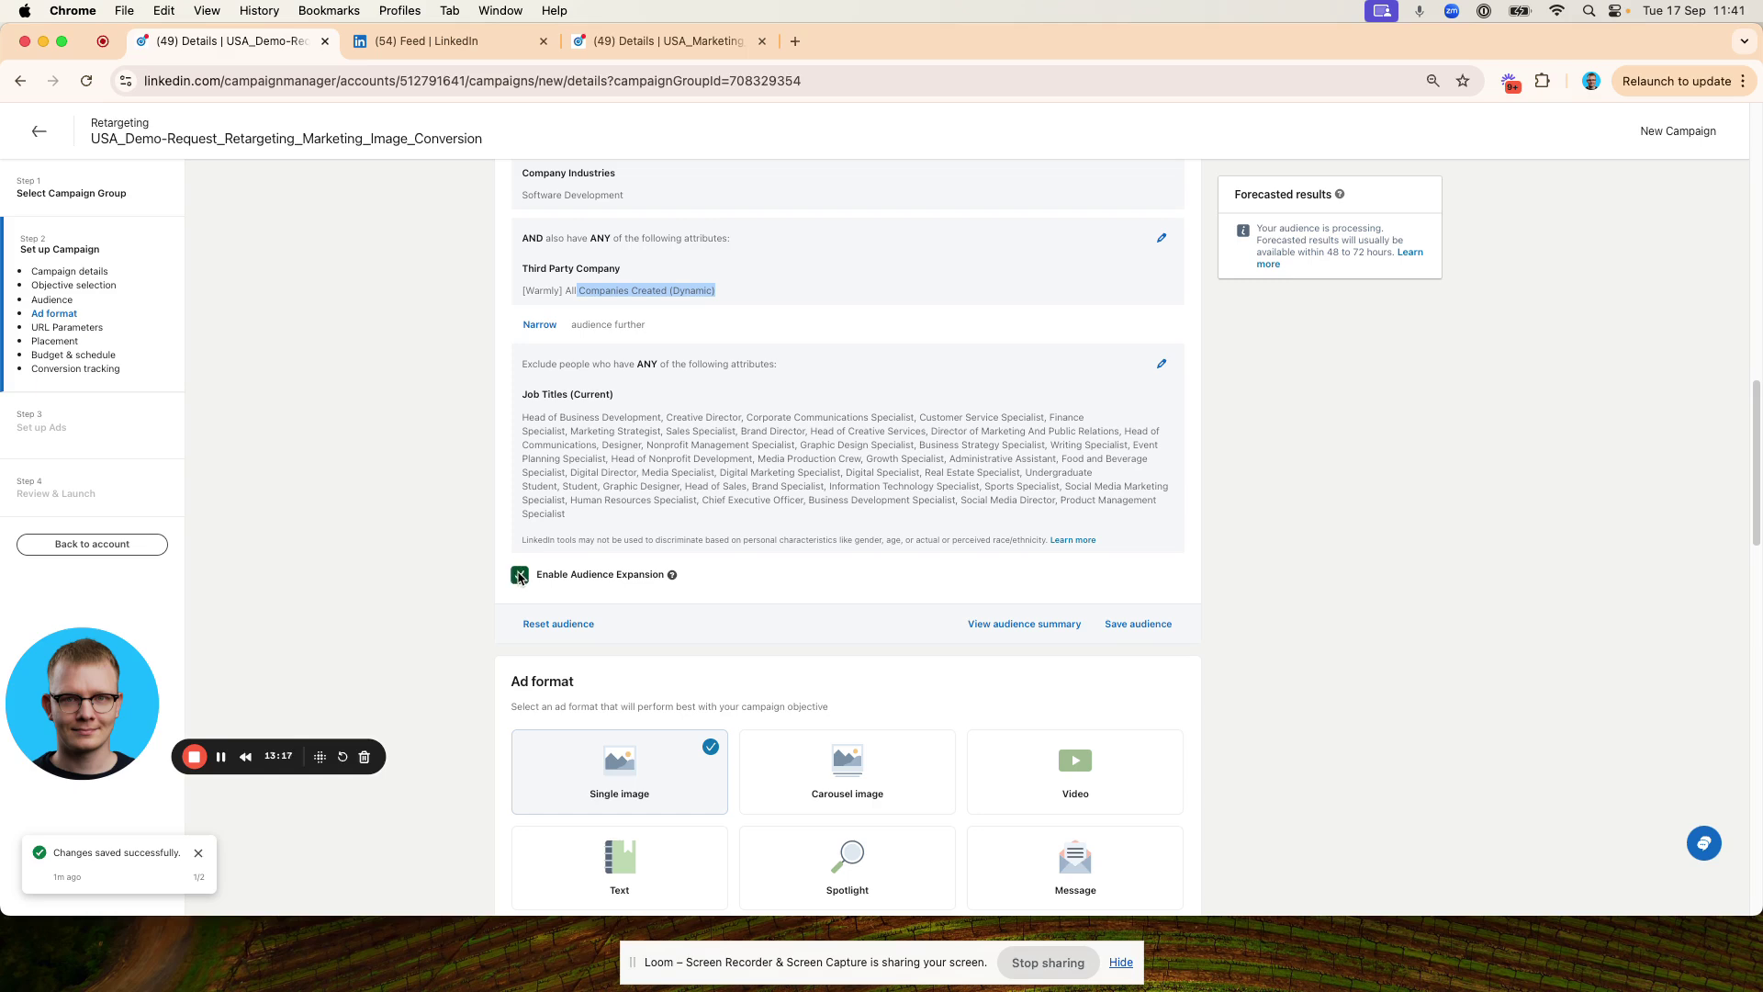
left_click(519, 576)
scroll(790, 596, "down", 1)
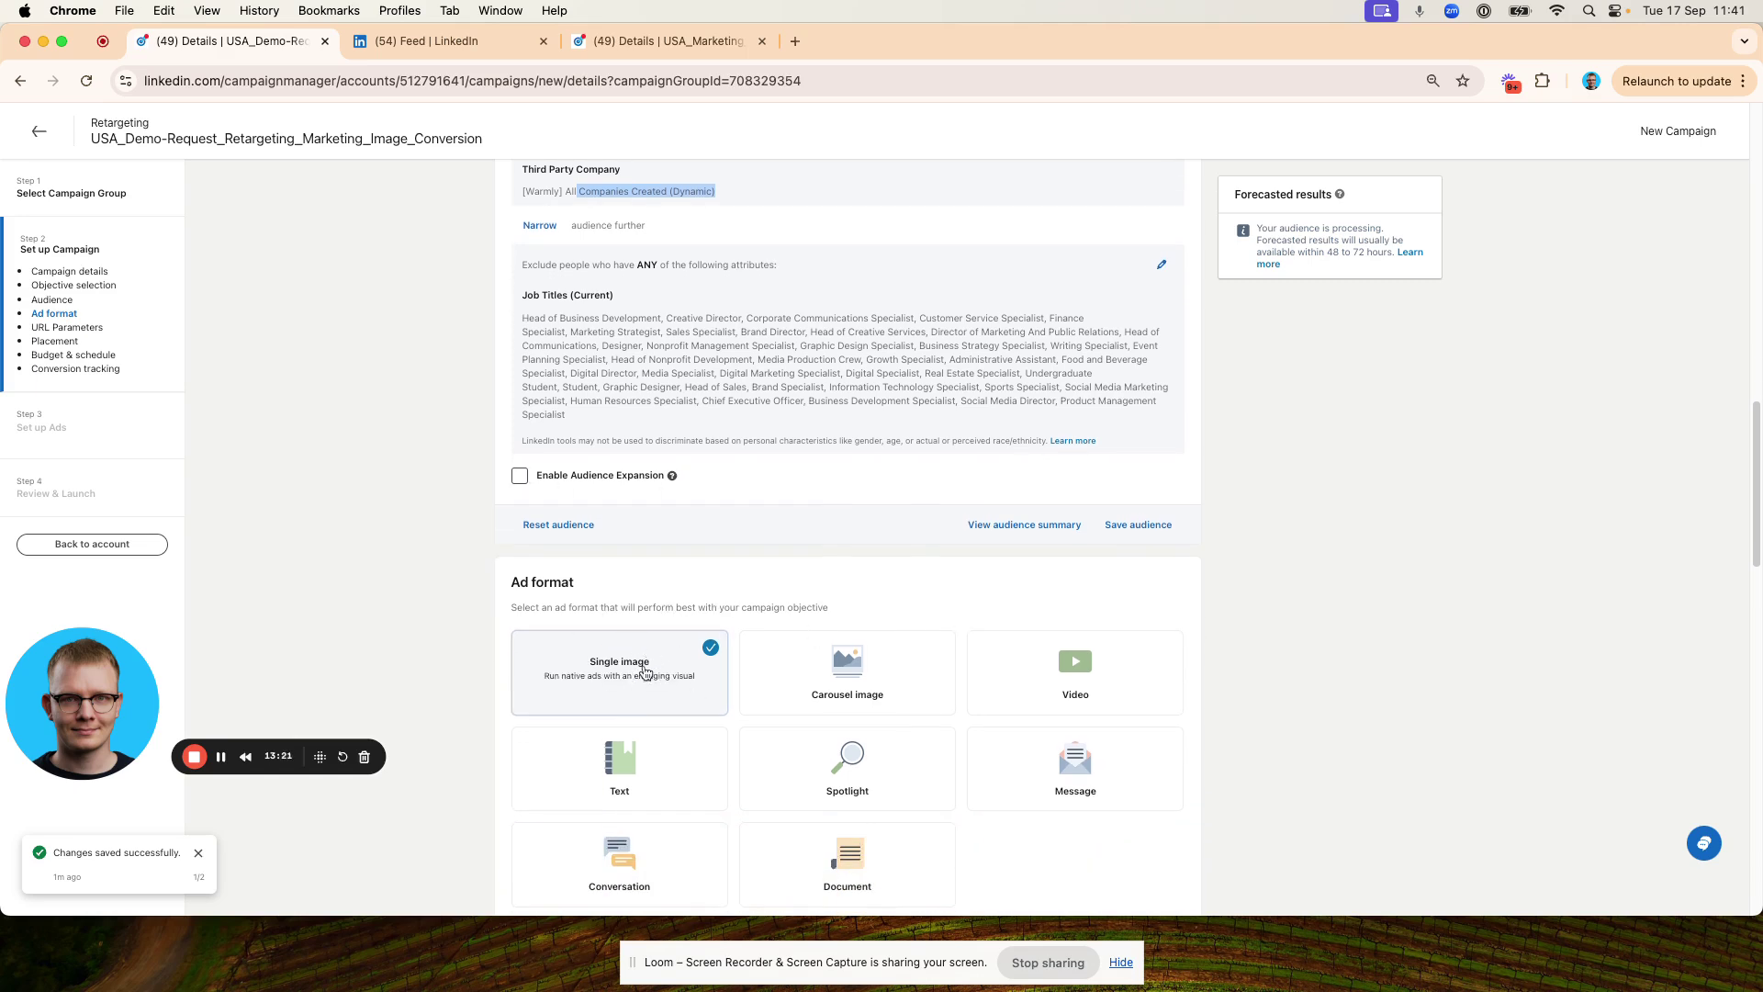
Exclude the LinkedIn Audience Network from the campaign's placements after checking the account tracking parameters.
scroll(634, 633, "down", 1)
scroll(622, 597, "down", 5)
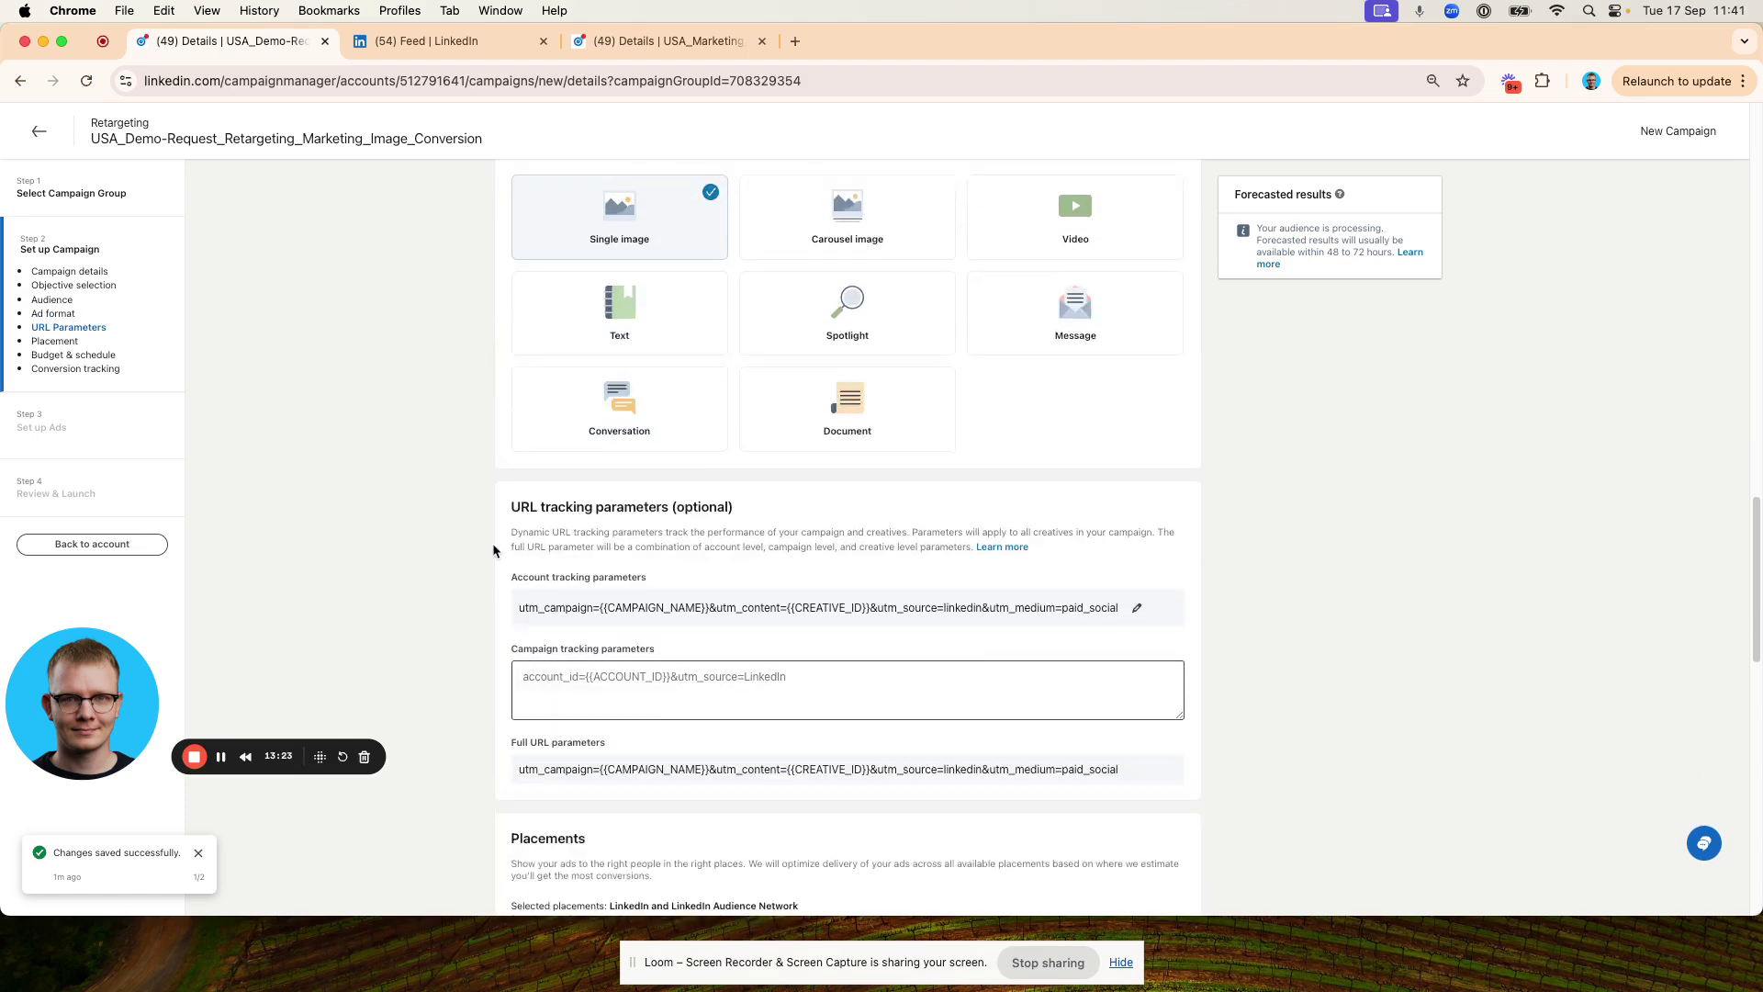
scroll(474, 585, "down", 1)
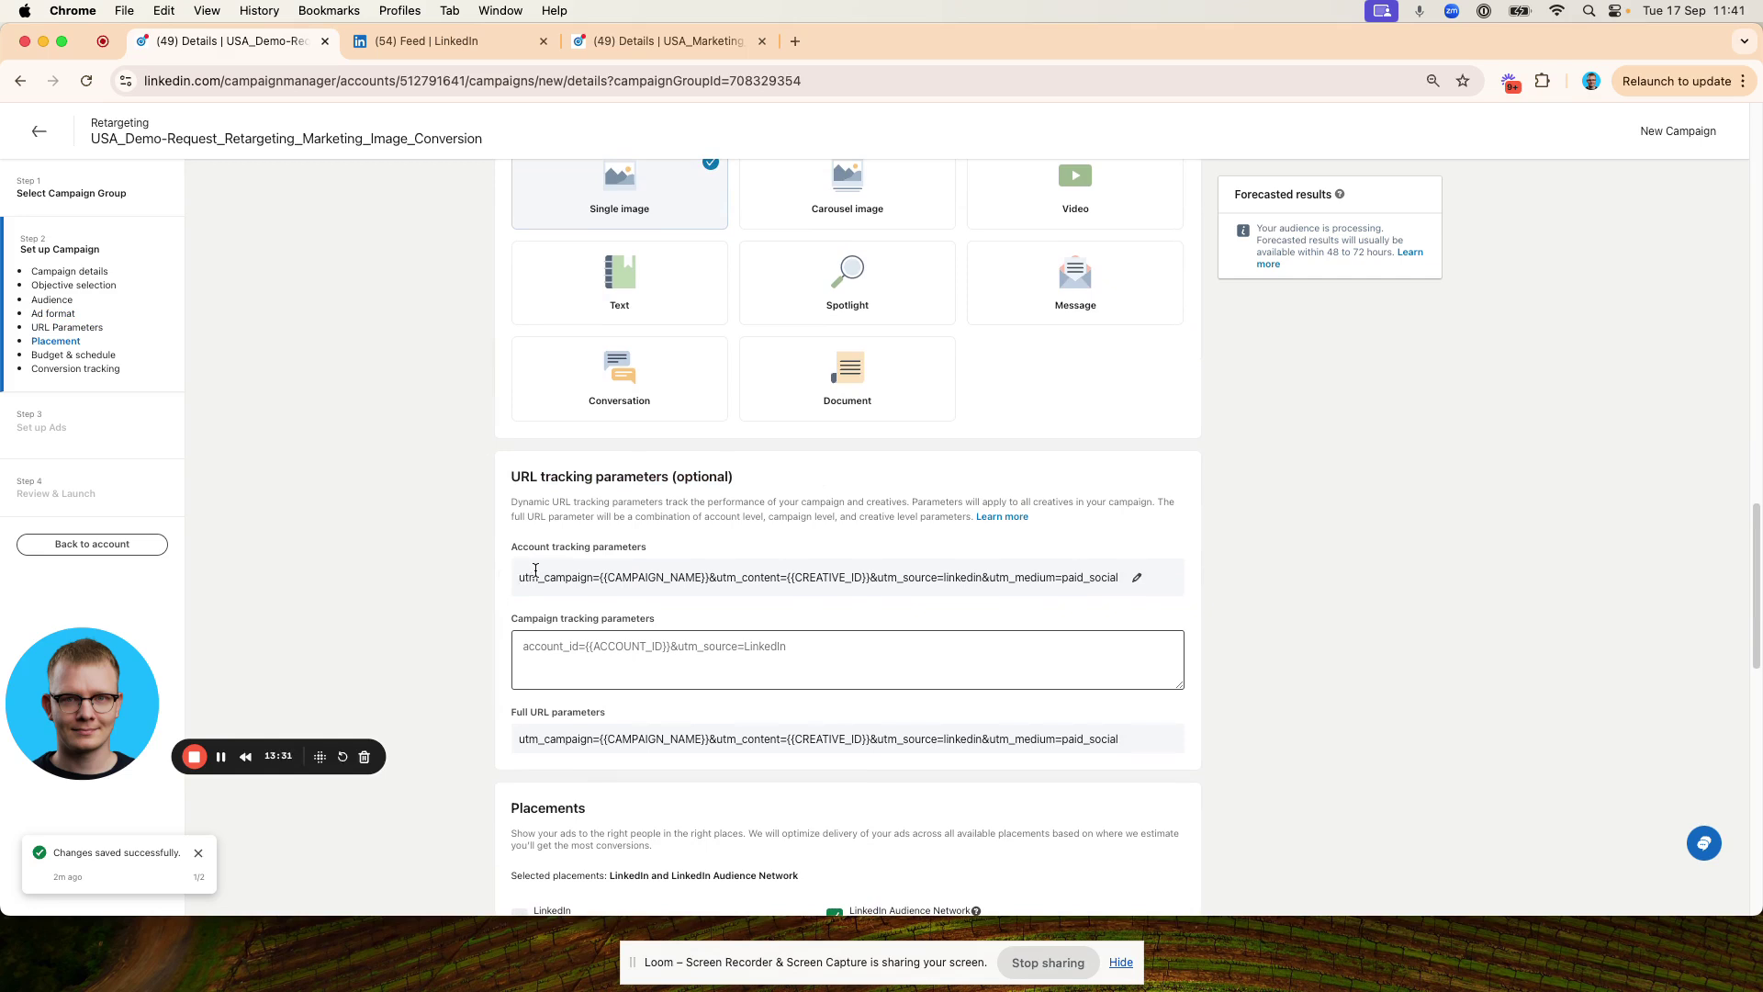
left_click(554, 636)
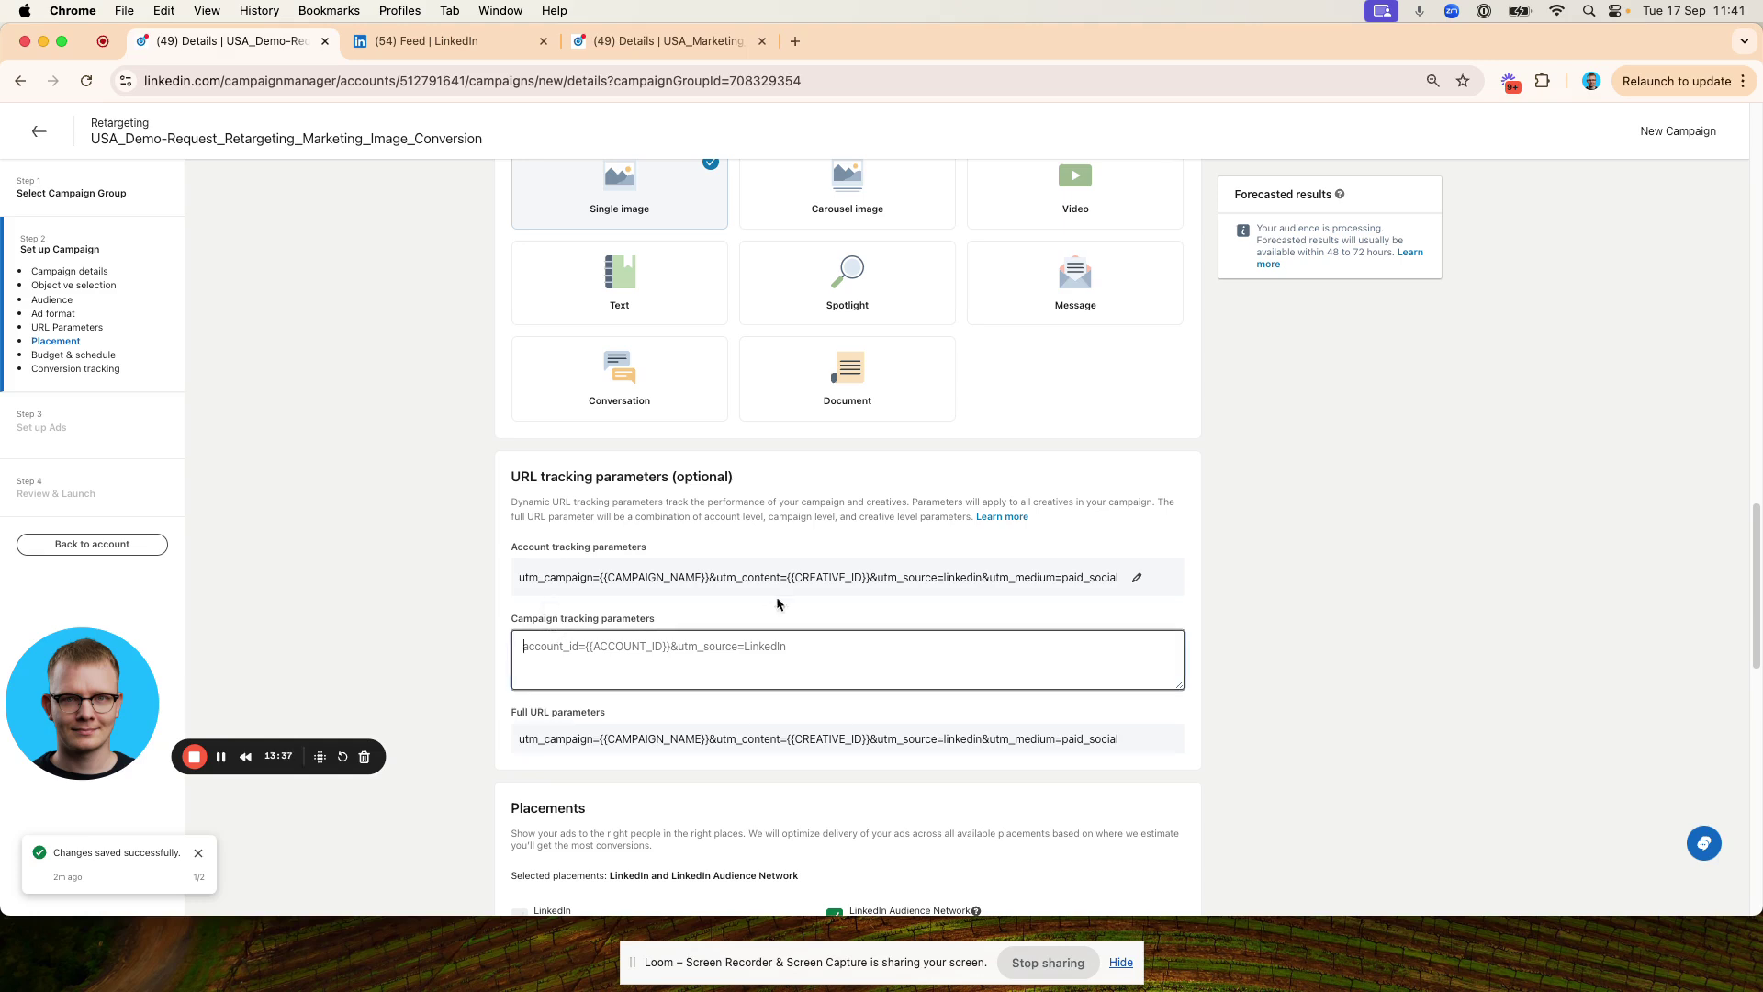
left_click_drag(517, 585, 1120, 576)
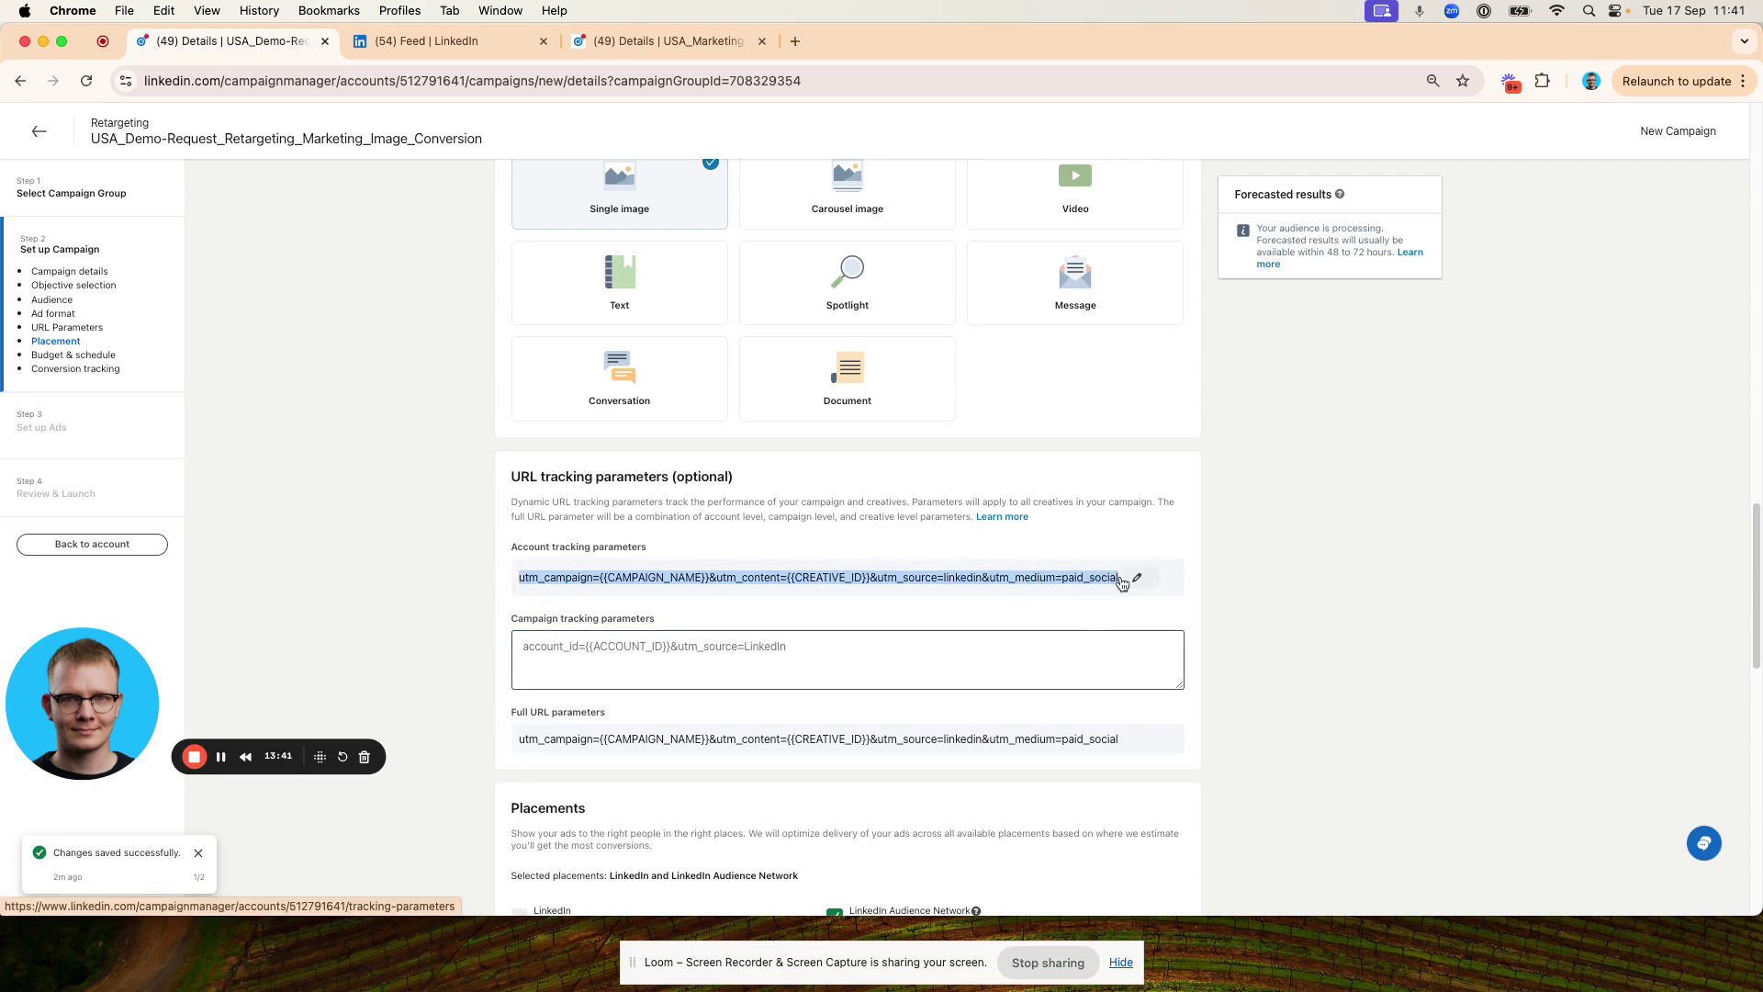
scroll(984, 610, "down", 3)
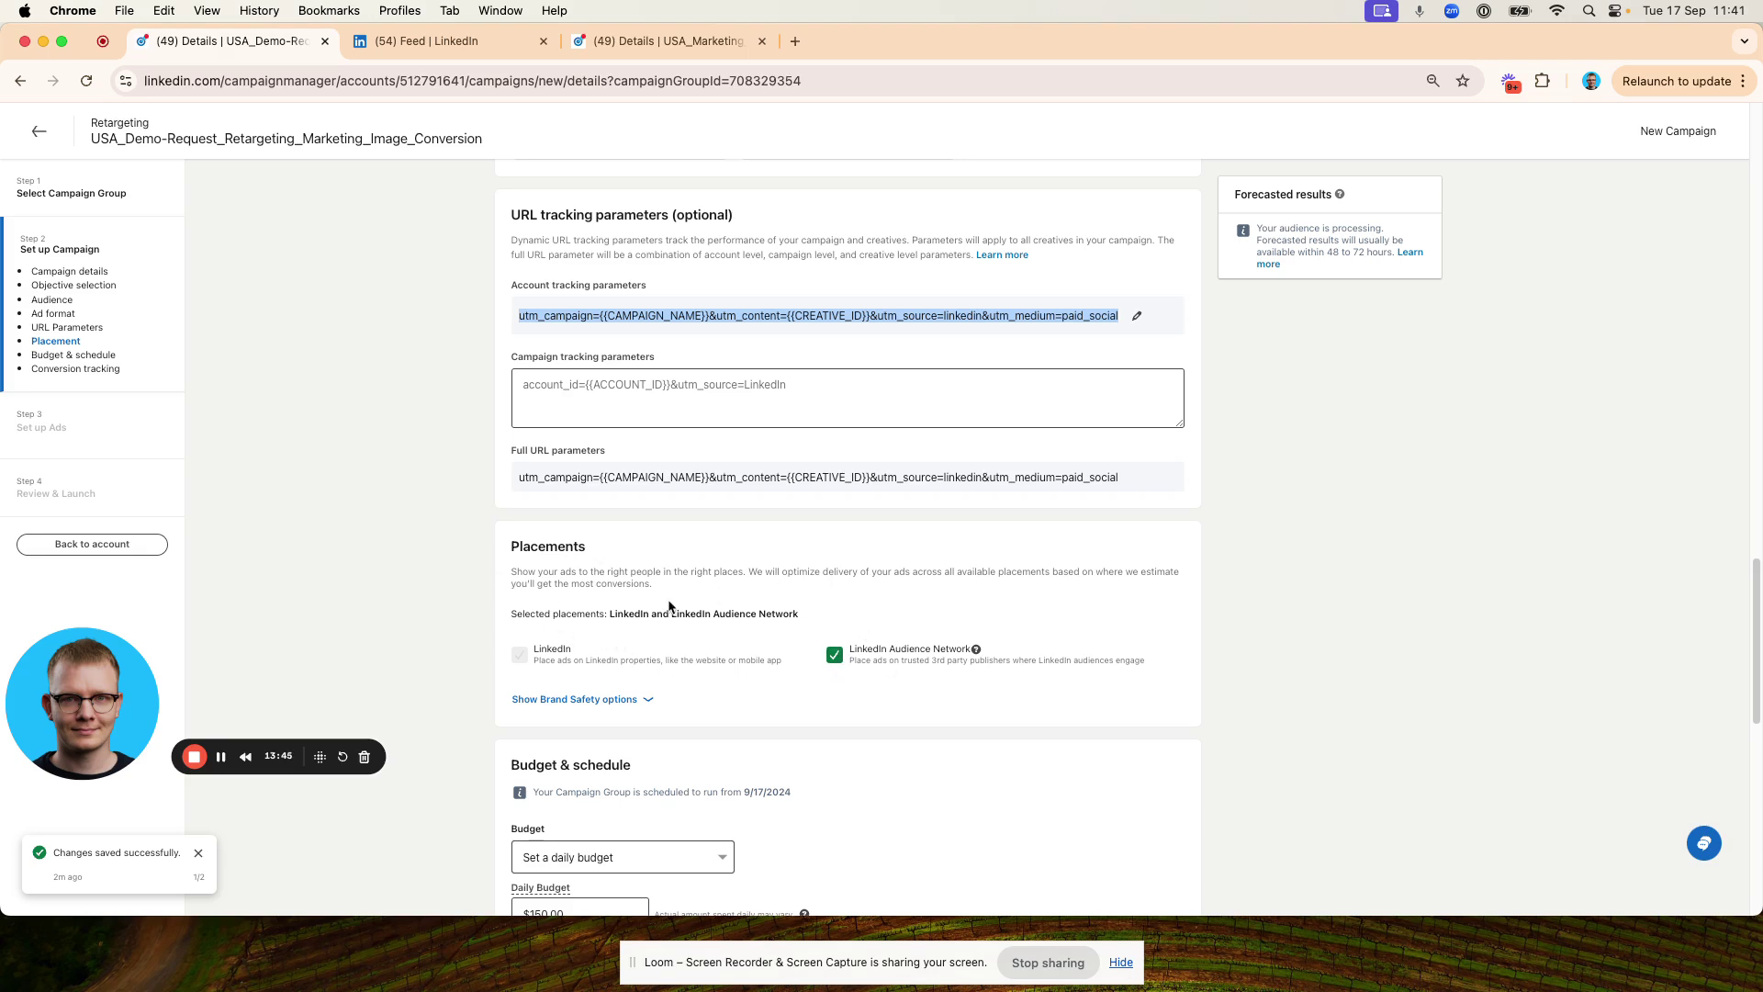
left_click_drag(642, 608, 713, 607)
left_click(753, 607)
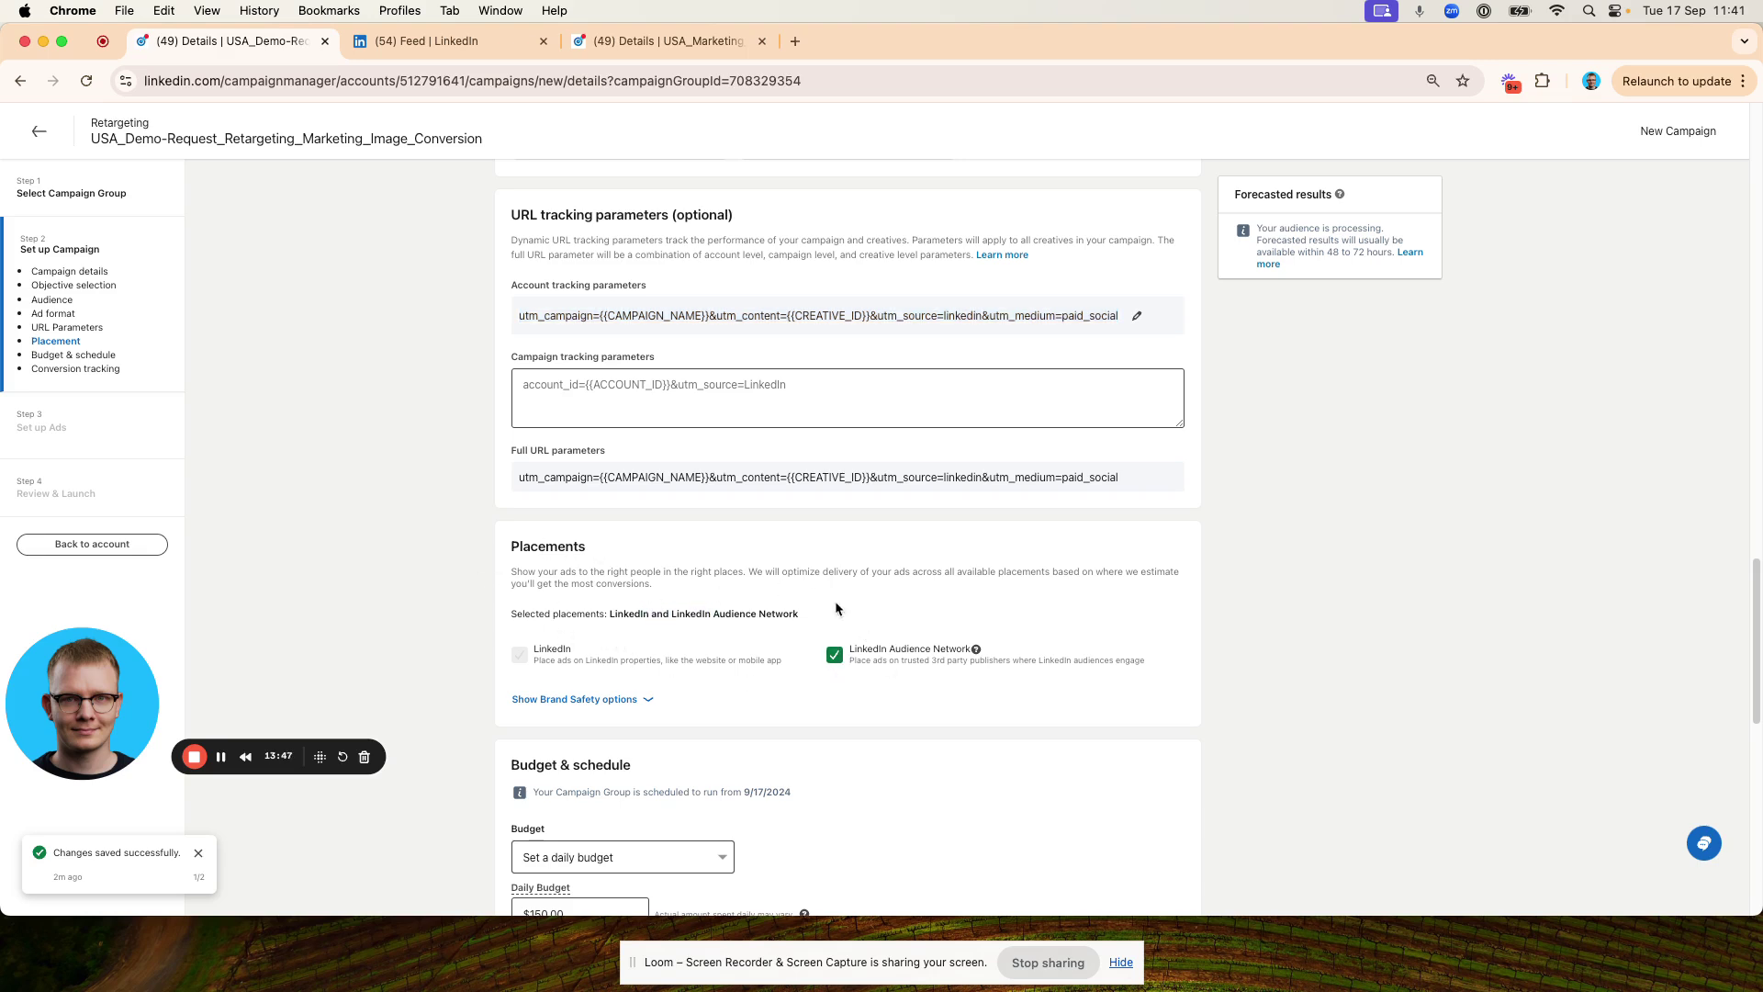
left_click(833, 656)
Set the campaign's daily budget to $50.
scroll(597, 551, "down", 5)
left_click(597, 546)
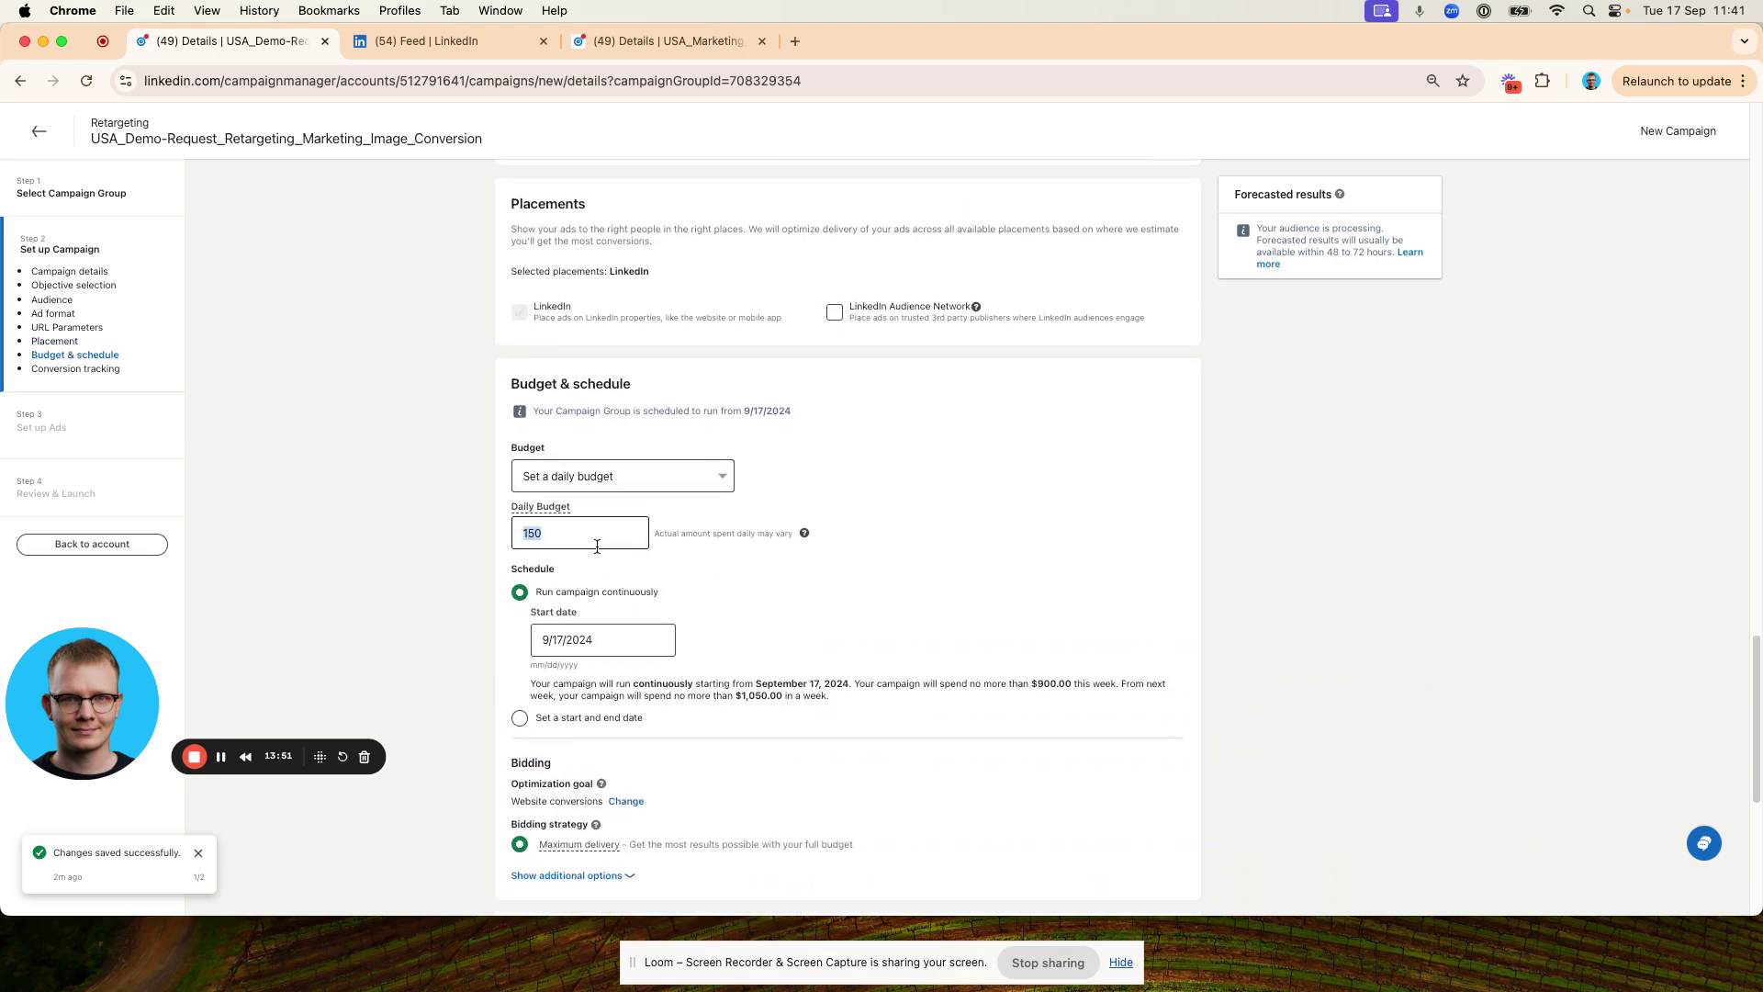
type("50")
Switch the bidding strategy to Manual bidding (Enhanced) and set the bid to $26.50 per landing page click.
scroll(879, 546, "down", 6)
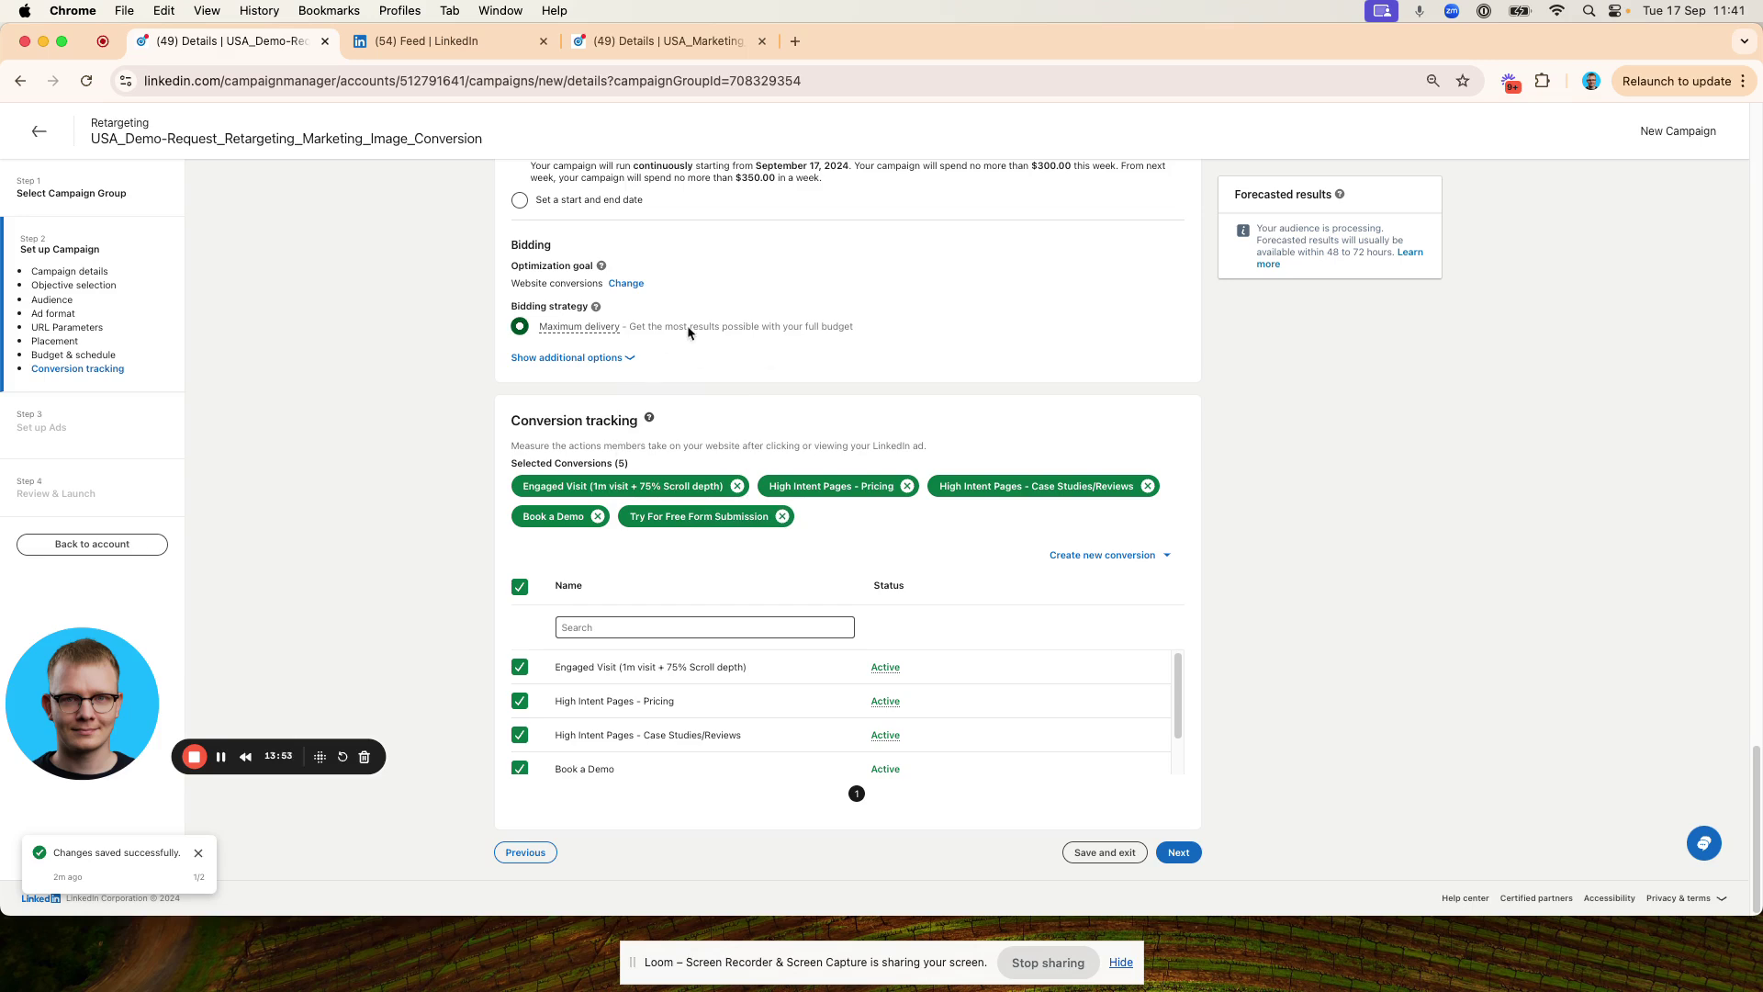
left_click(624, 359)
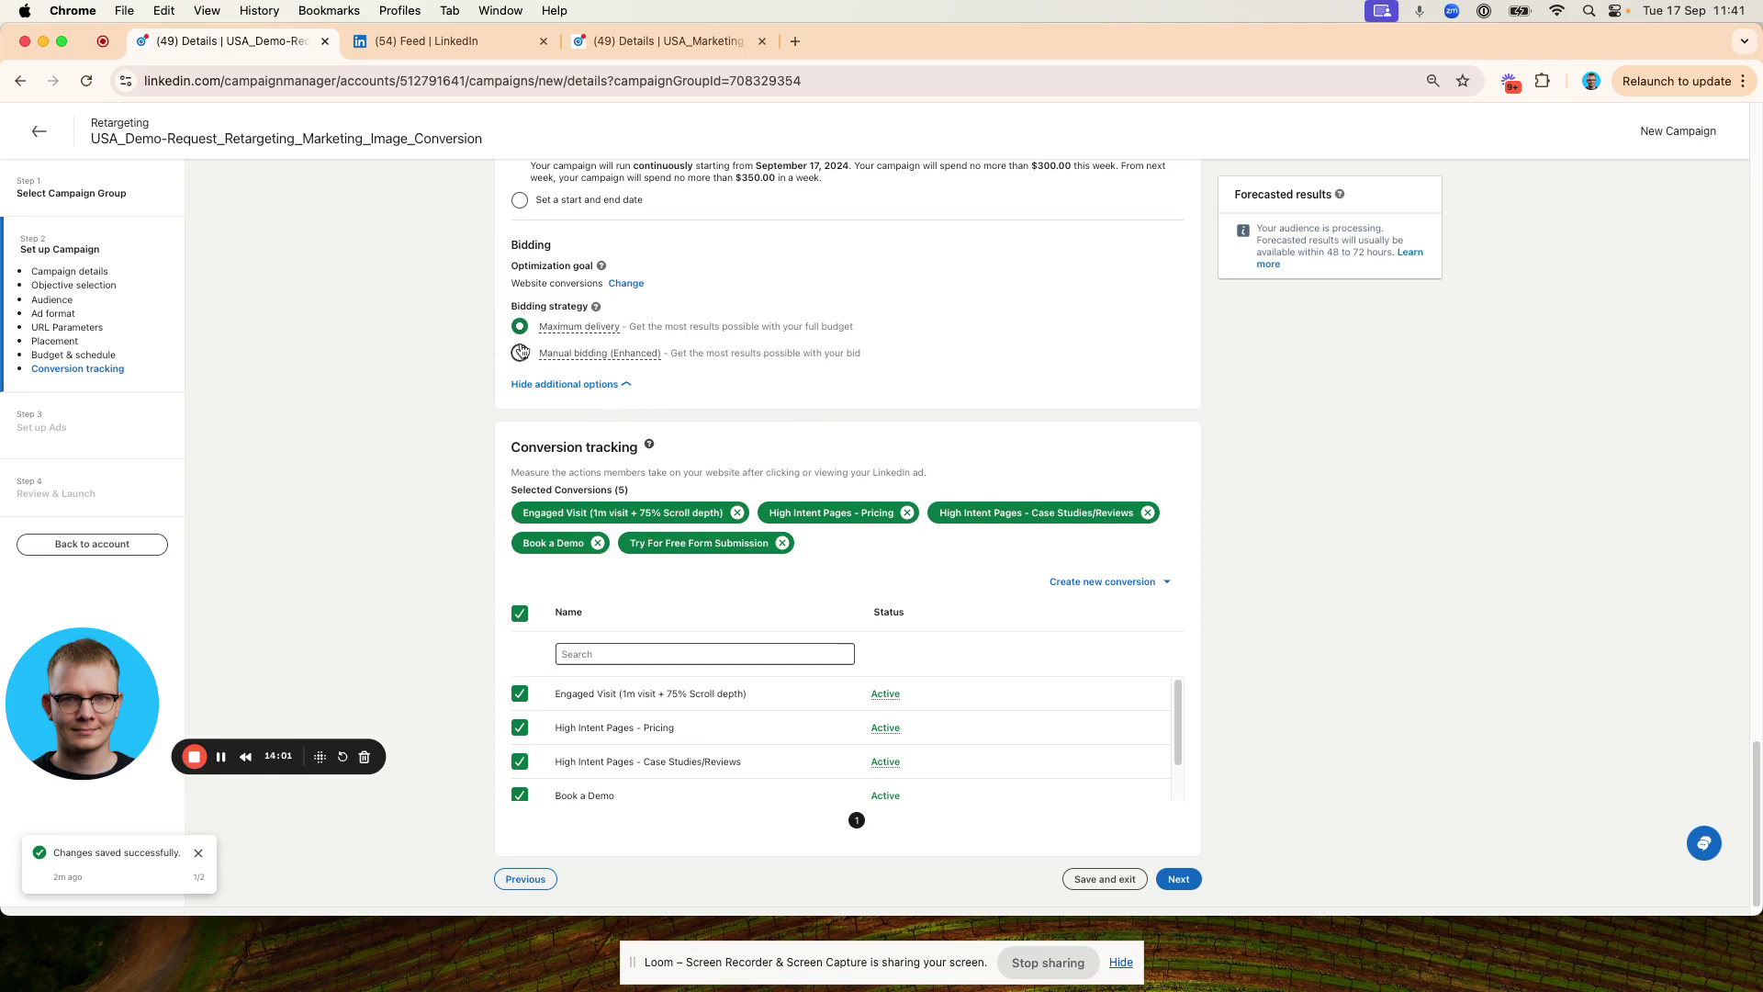
left_click(520, 355)
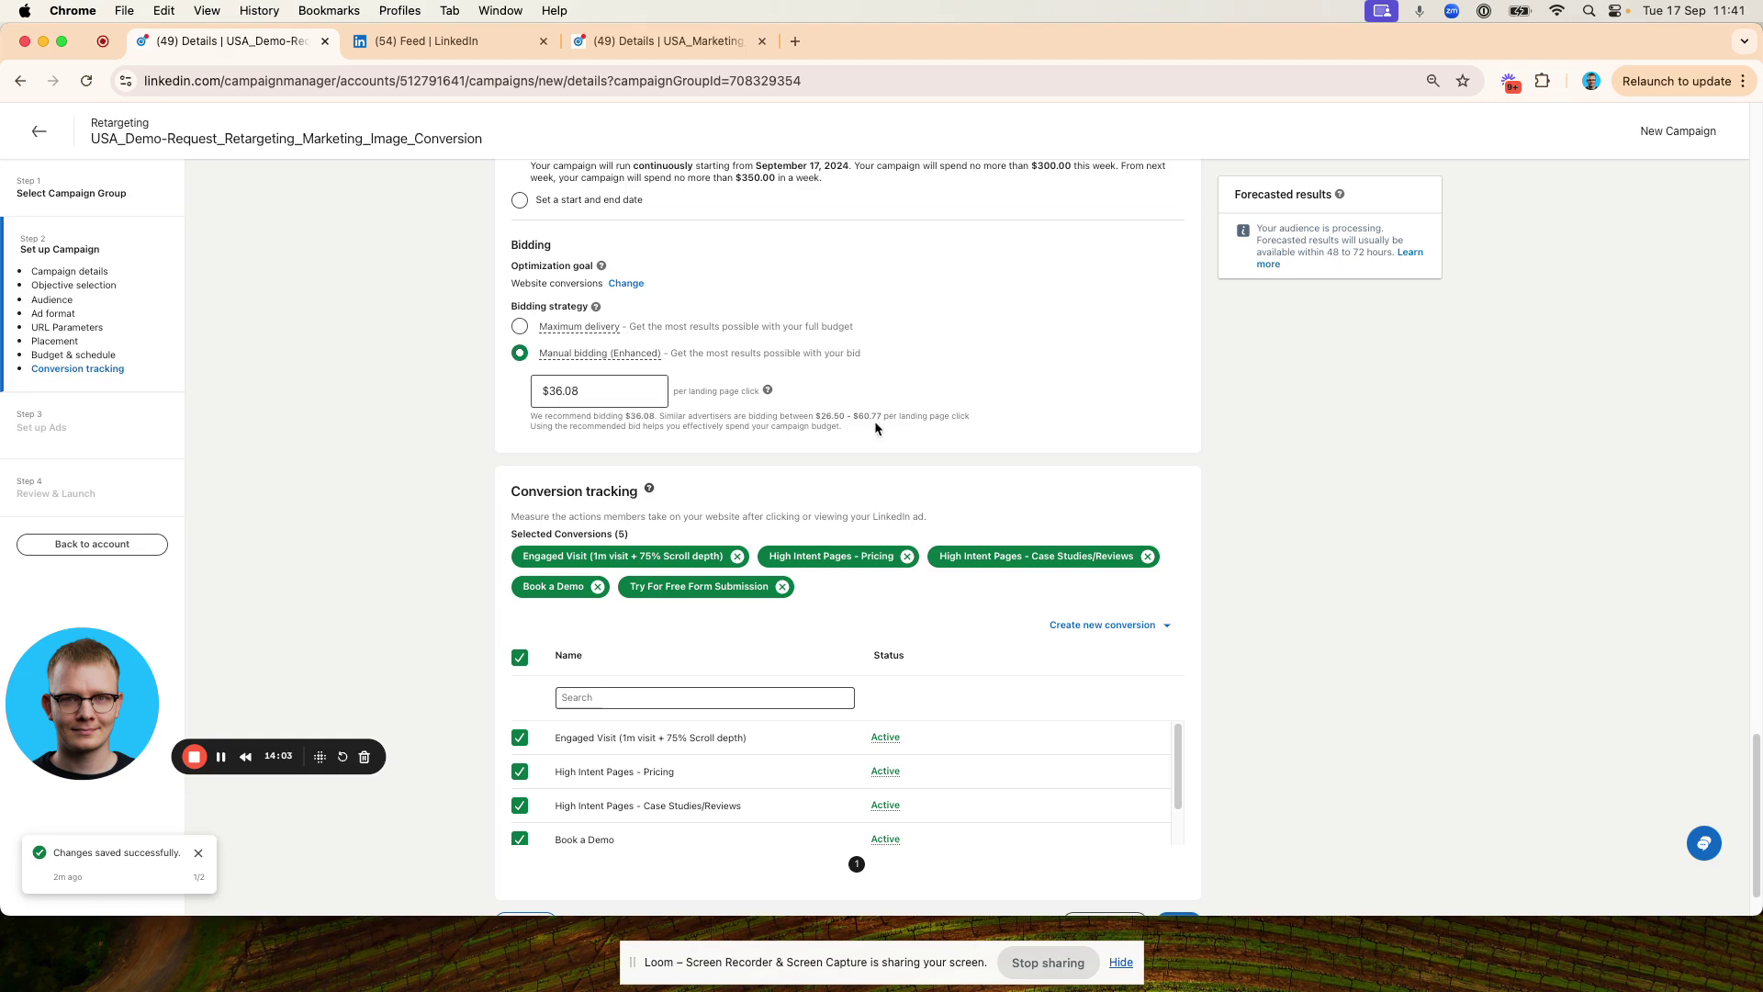
key("BackSpace")
key("BackSpace")
key("BackSpace")
key("BackSpace")
key("BackSpace")
type("26.50")
left_click_drag(878, 387, 814, 360)
left_click(810, 397)
left_click_drag(800, 397, 682, 355)
left_click(663, 352)
triple_click(752, 353)
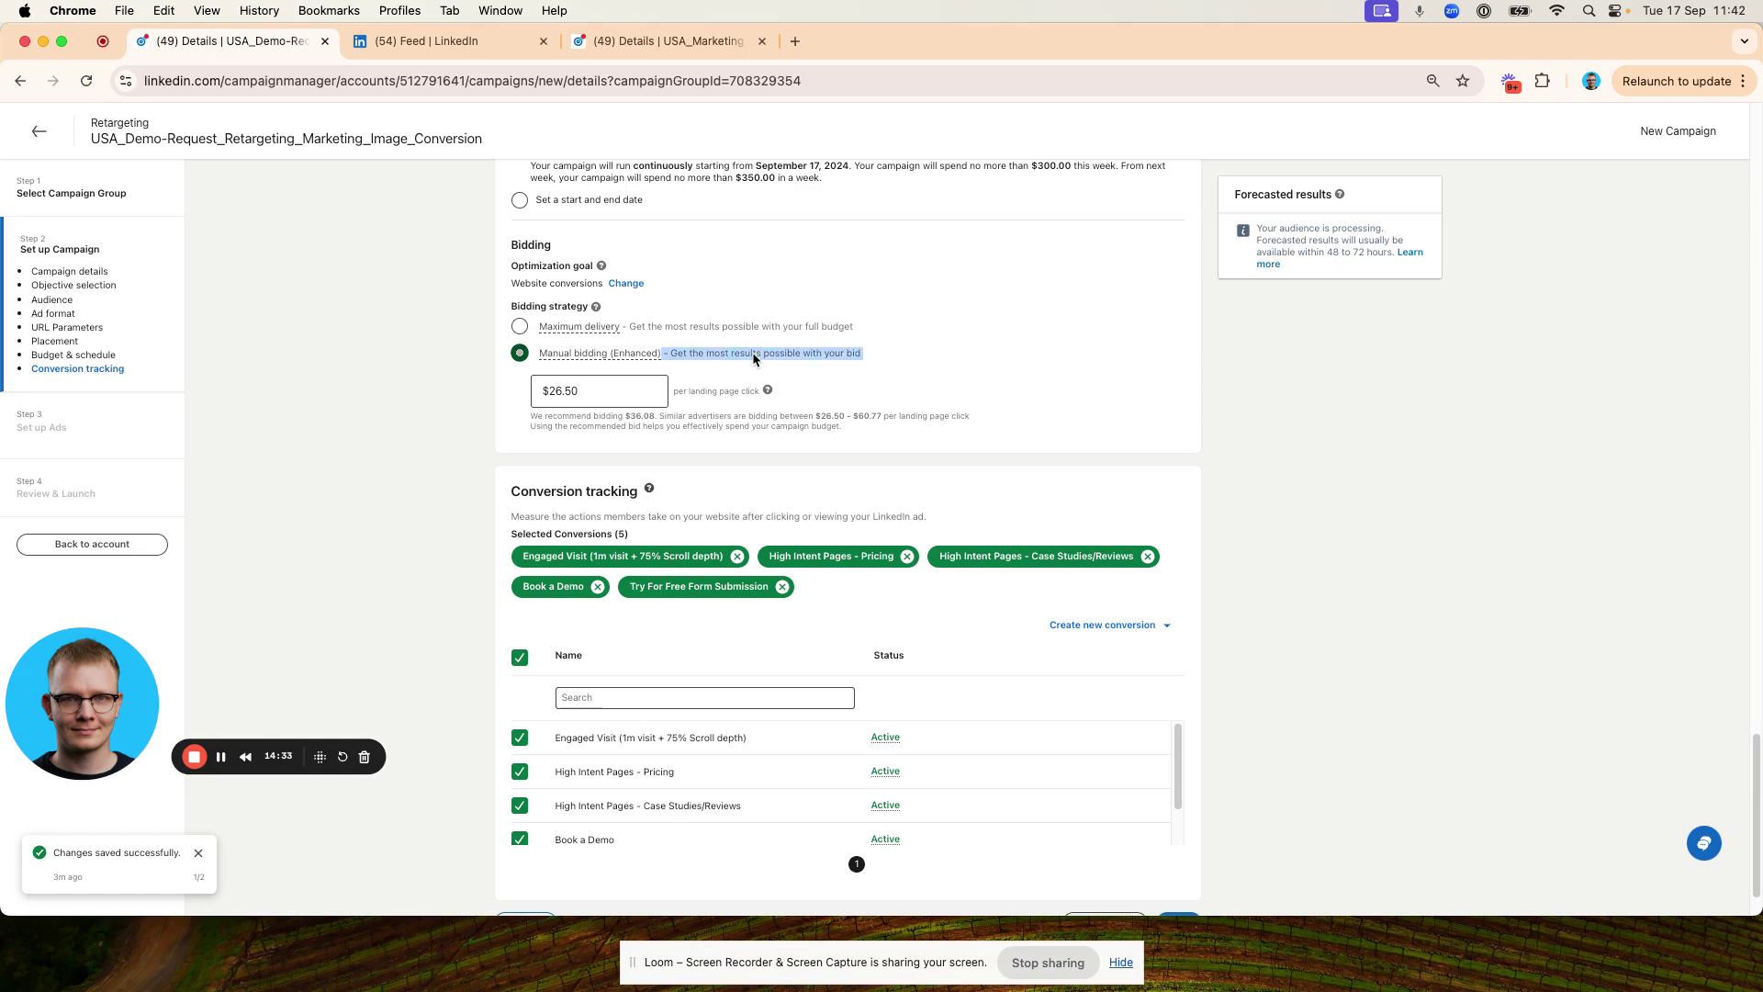
Save the campaign setup, confirm the save, and open the library of existing content for its ads.
scroll(634, 735, "down", 3)
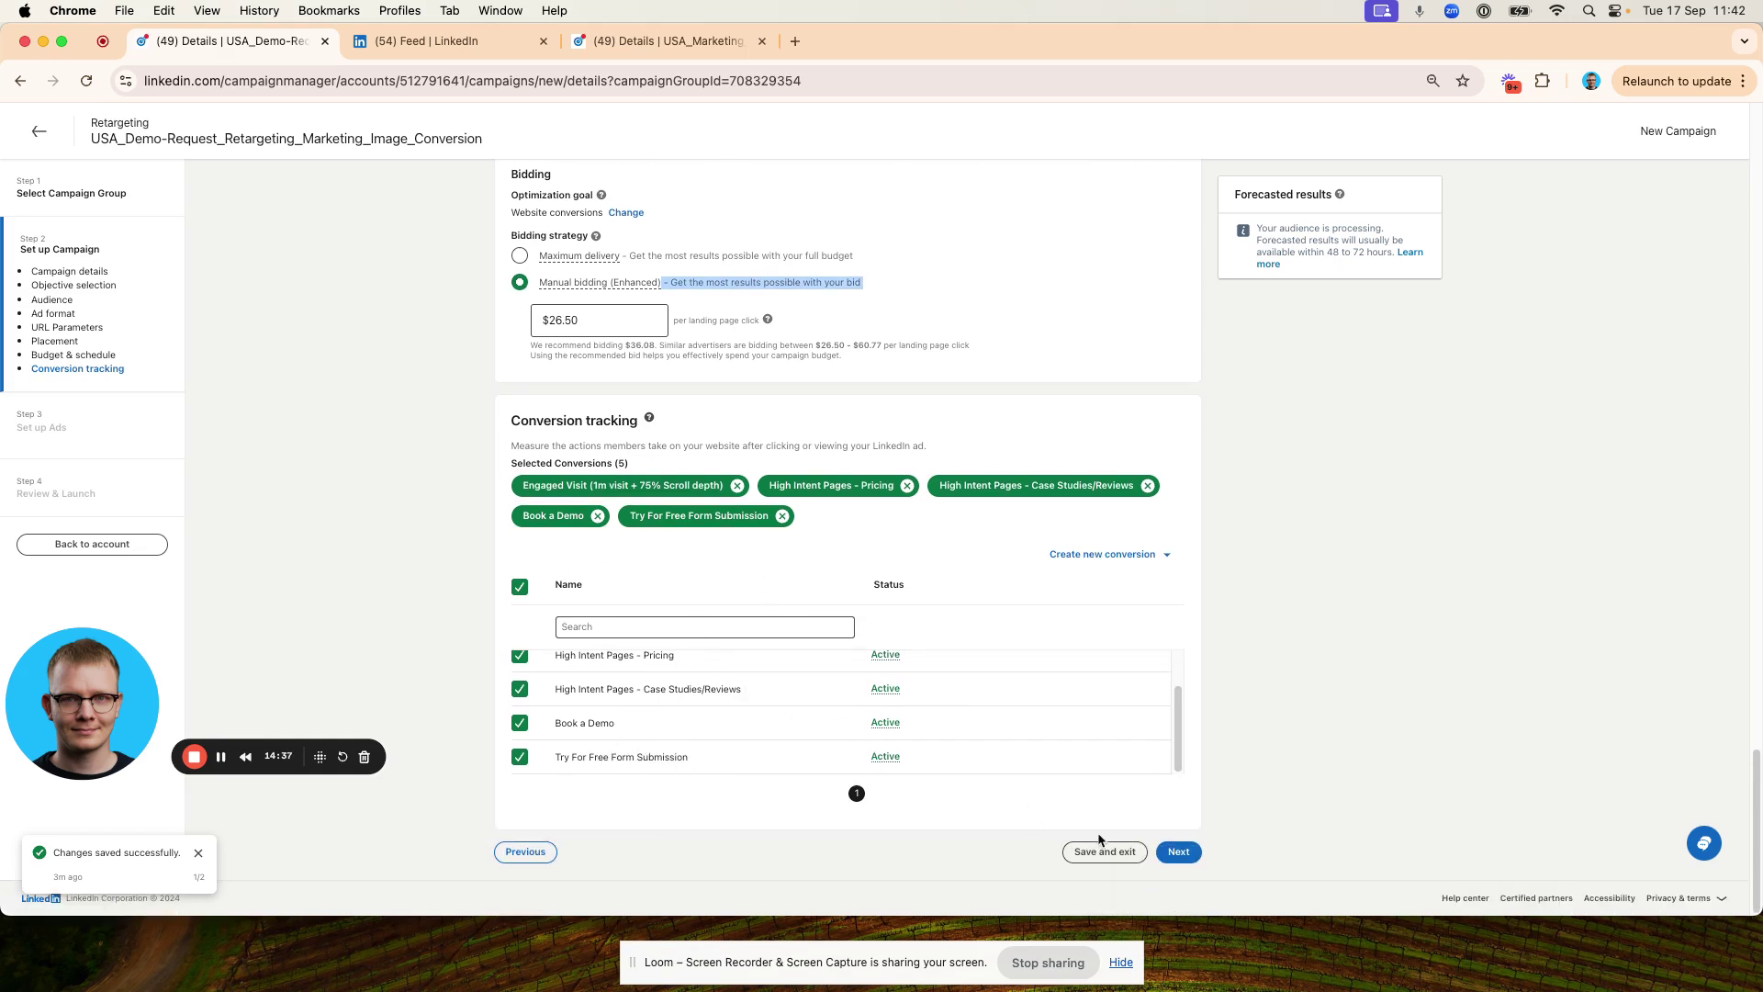
left_click(1102, 851)
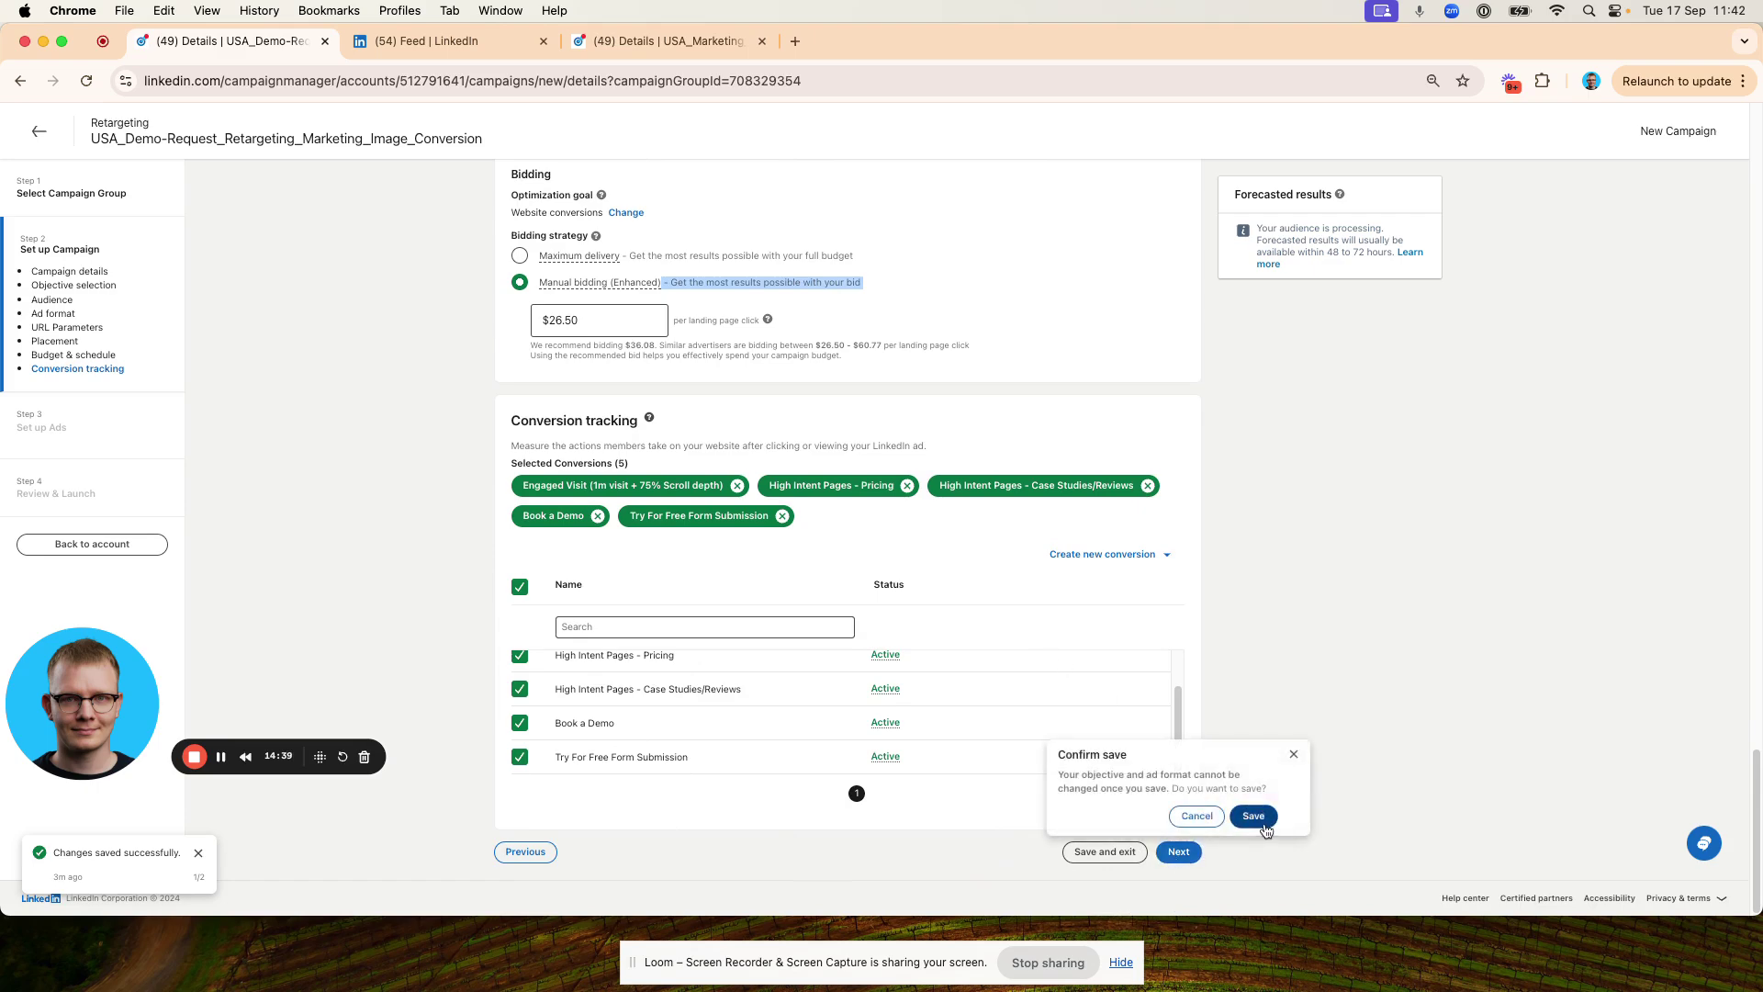
left_click(1253, 817)
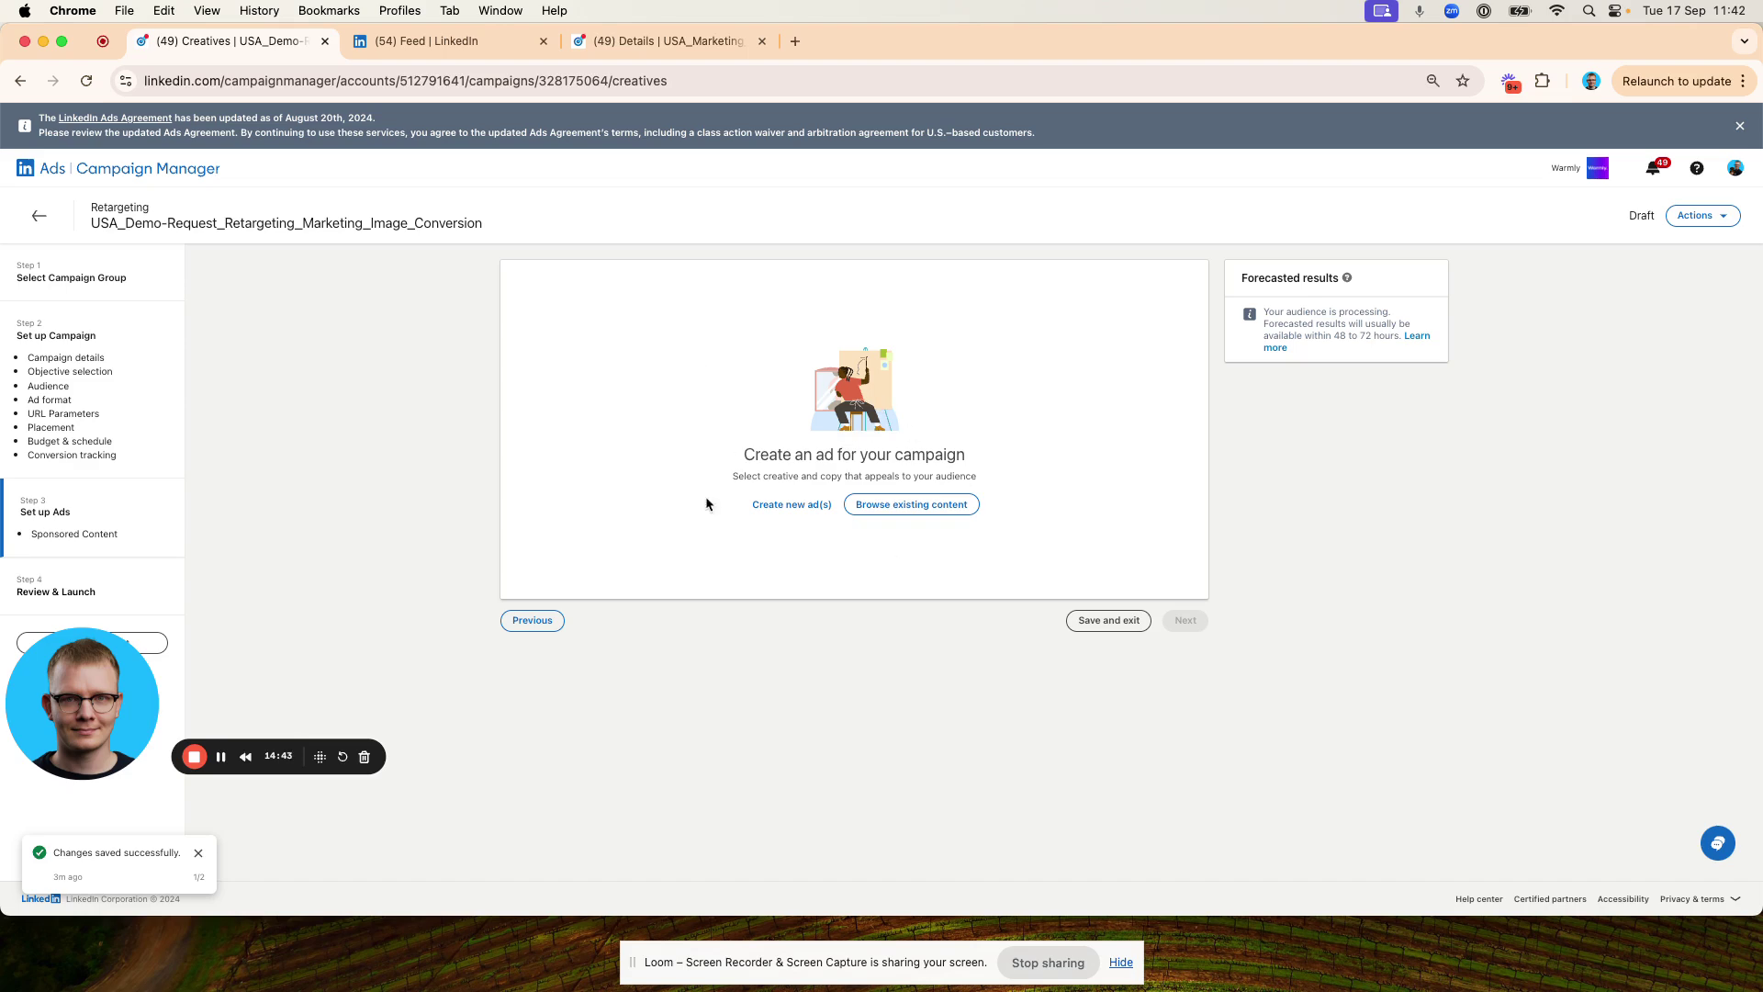
left_click(887, 508)
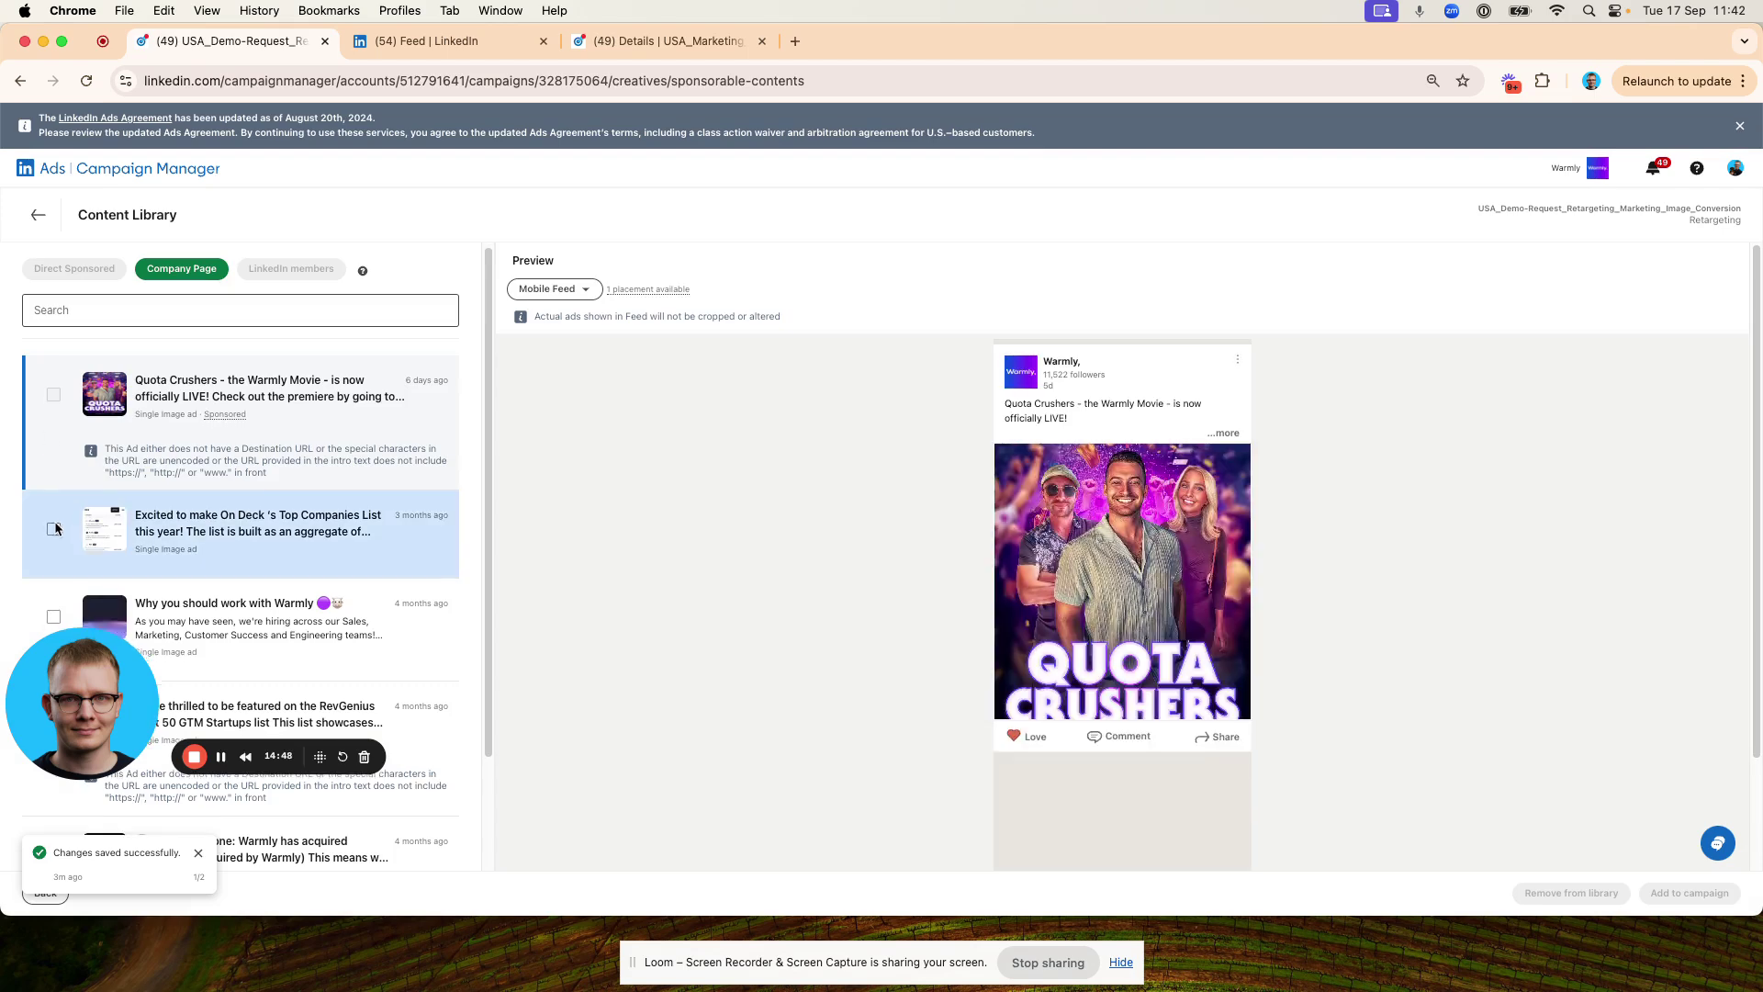
left_click(53, 529)
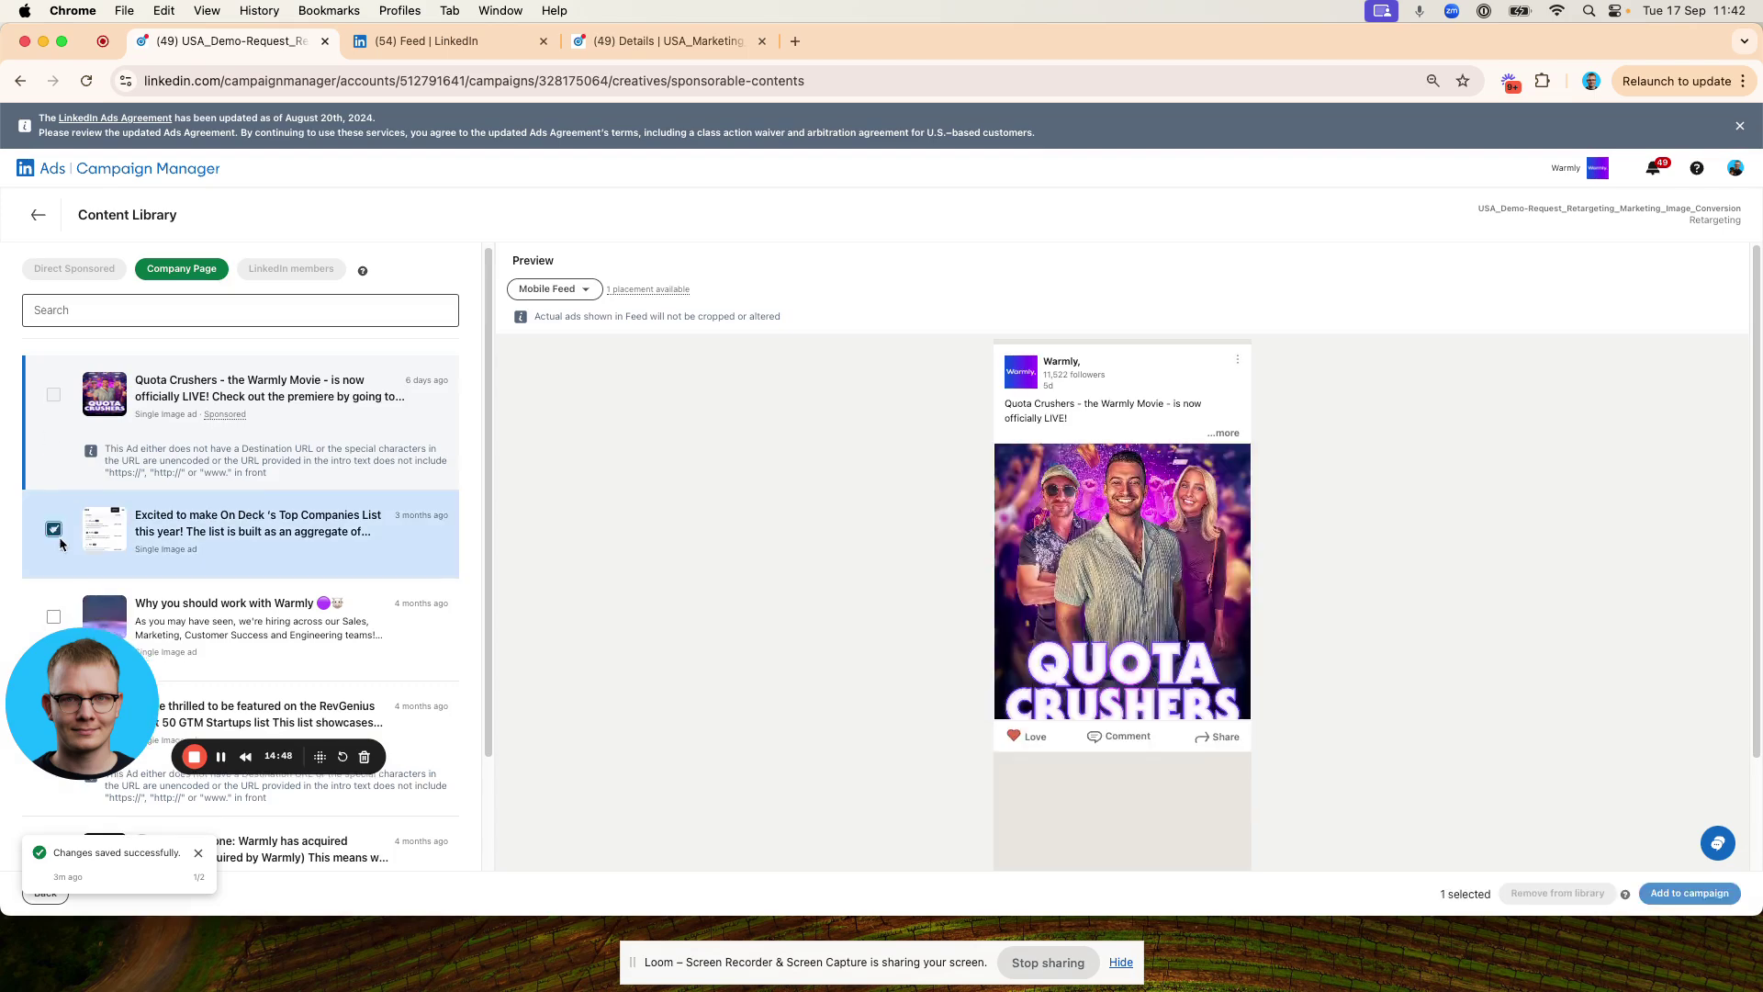
left_click(53, 617)
scroll(207, 544, "down", 2)
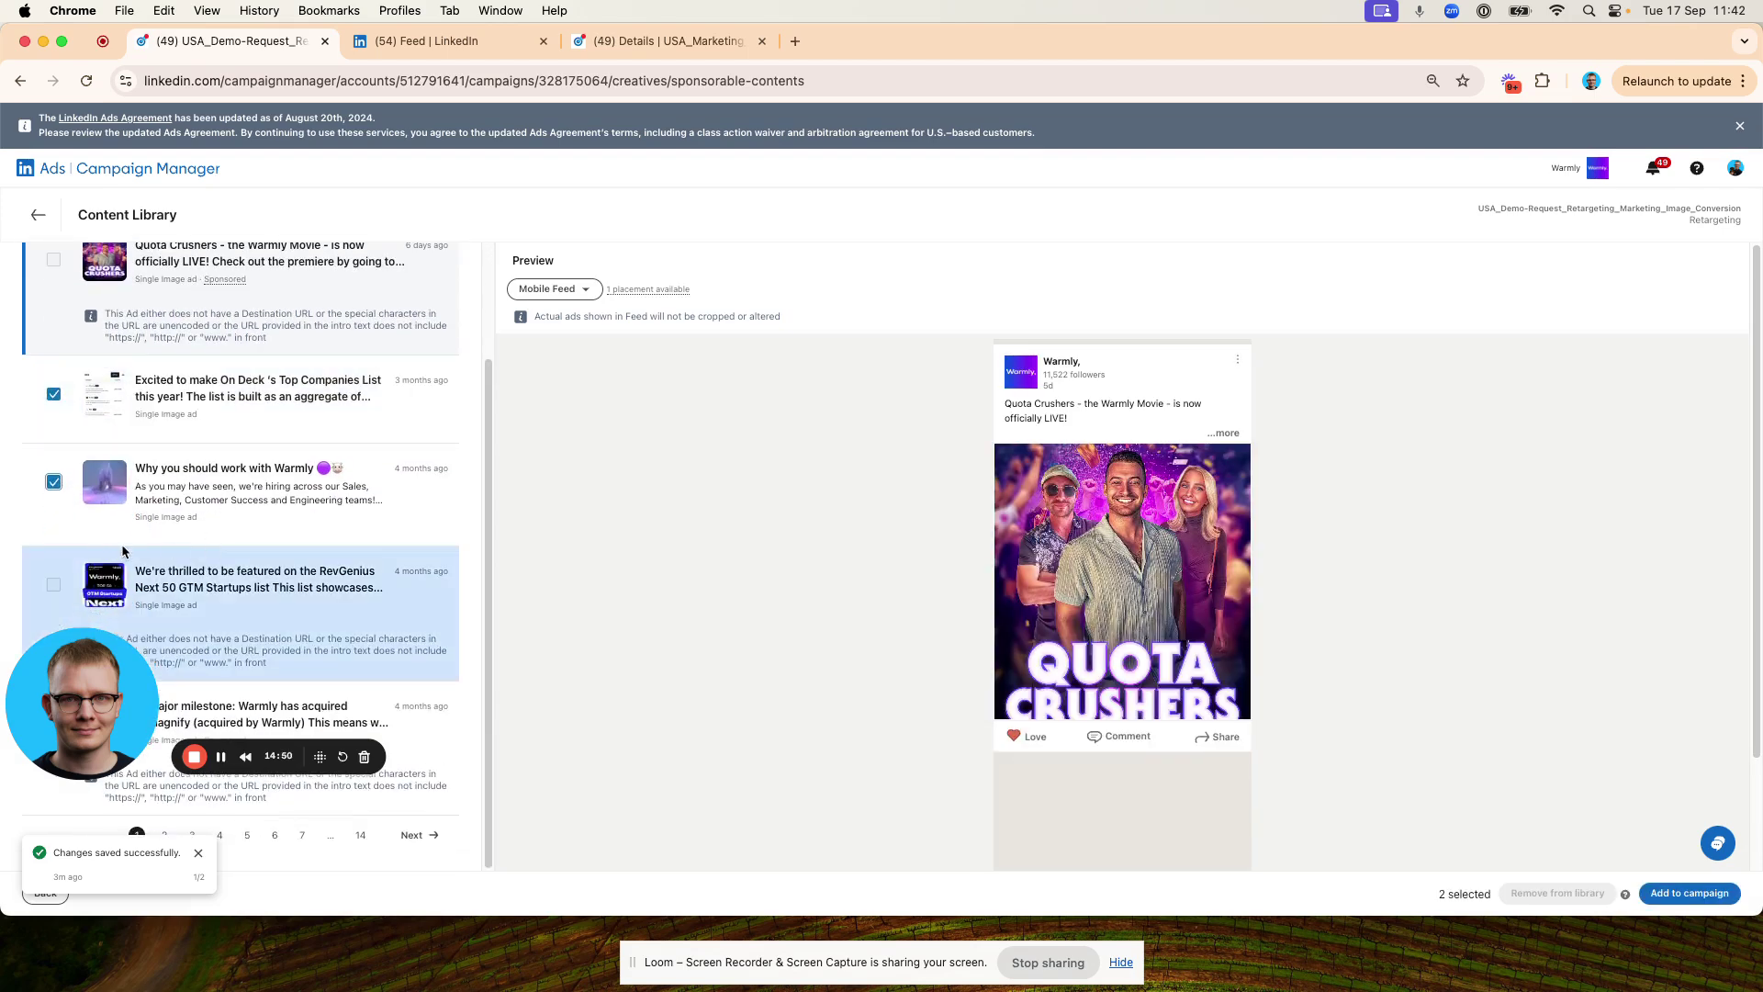
left_click(54, 481)
left_click(52, 393)
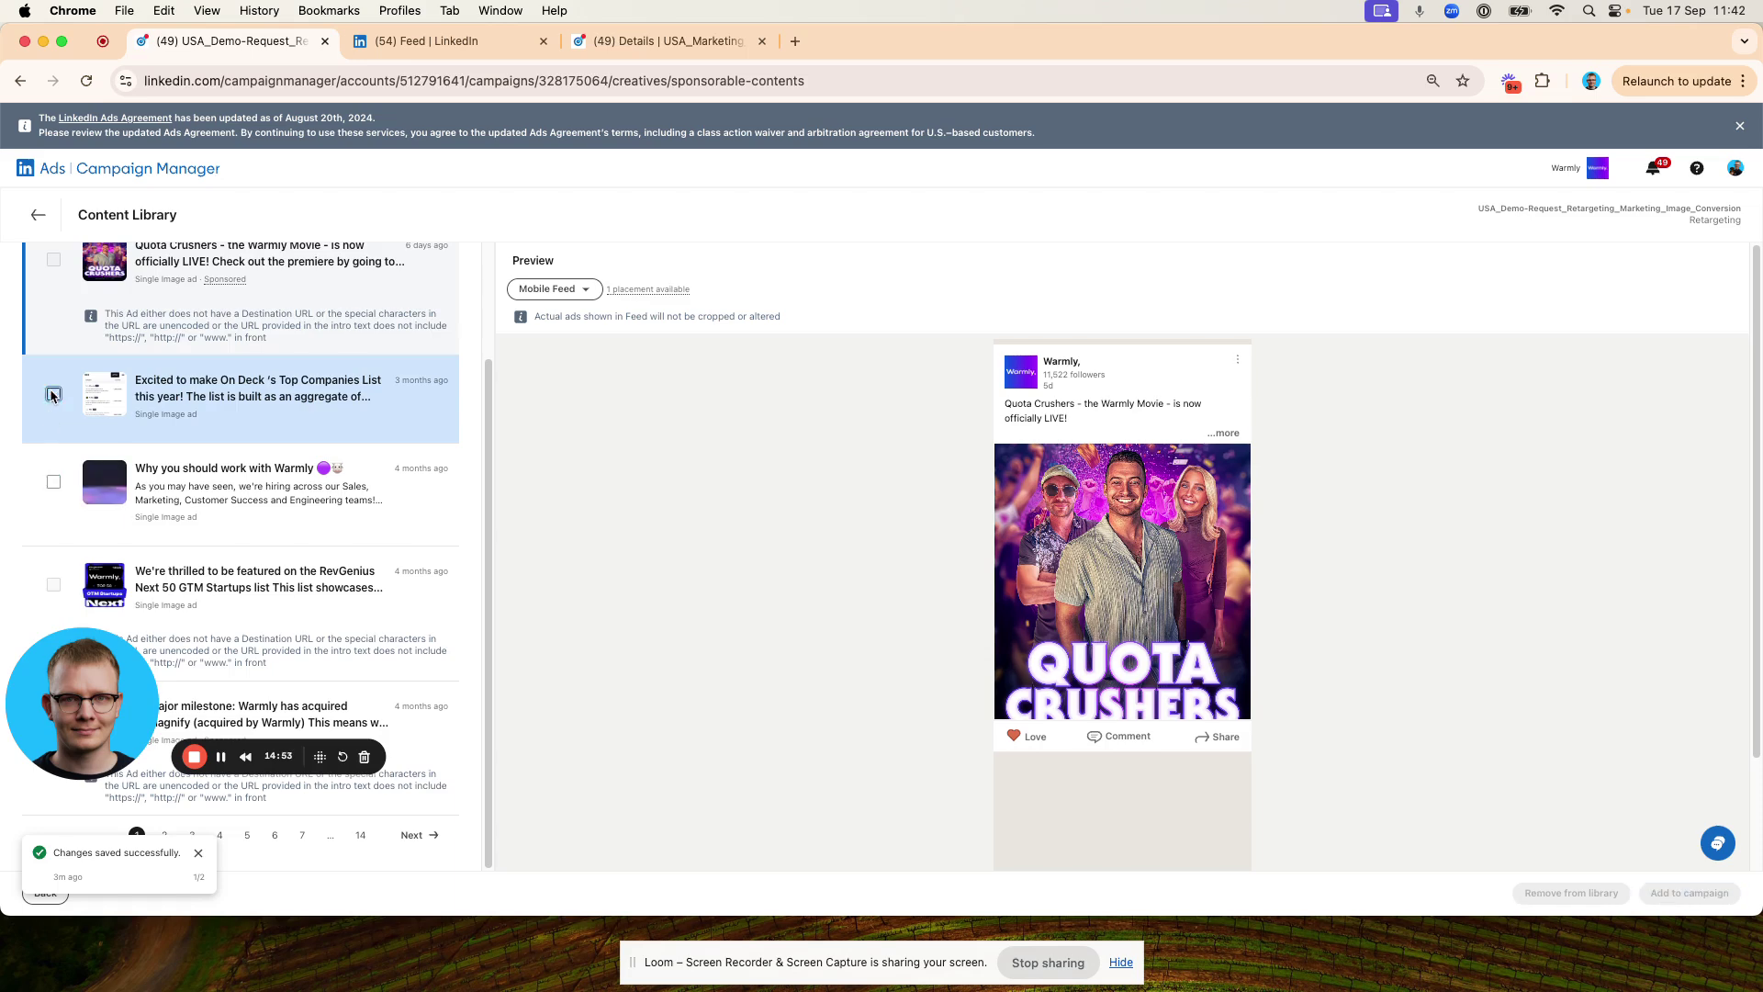
scroll(53, 404, "up", 2)
scroll(53, 423, "down", 2)
Add the On Deck Top Companies List post and the "Why you should work with Warmly" post to the campaign.
left_click(54, 434)
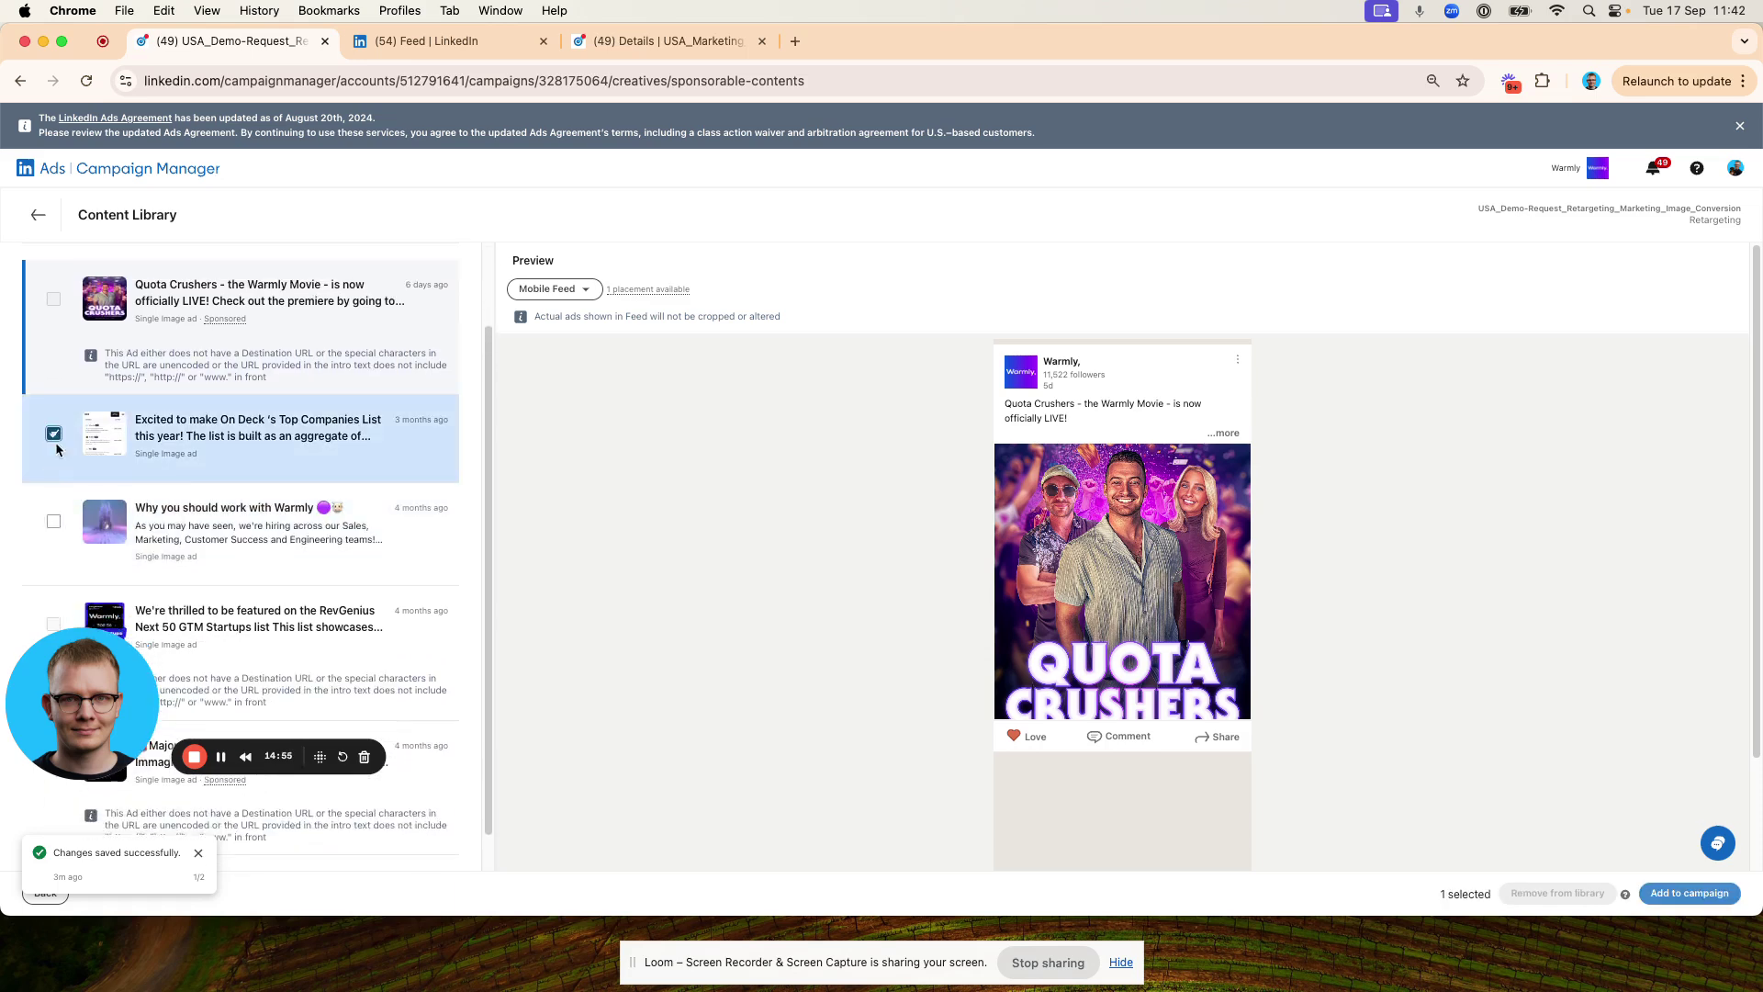
left_click(53, 521)
scroll(1559, 820, "down", 2)
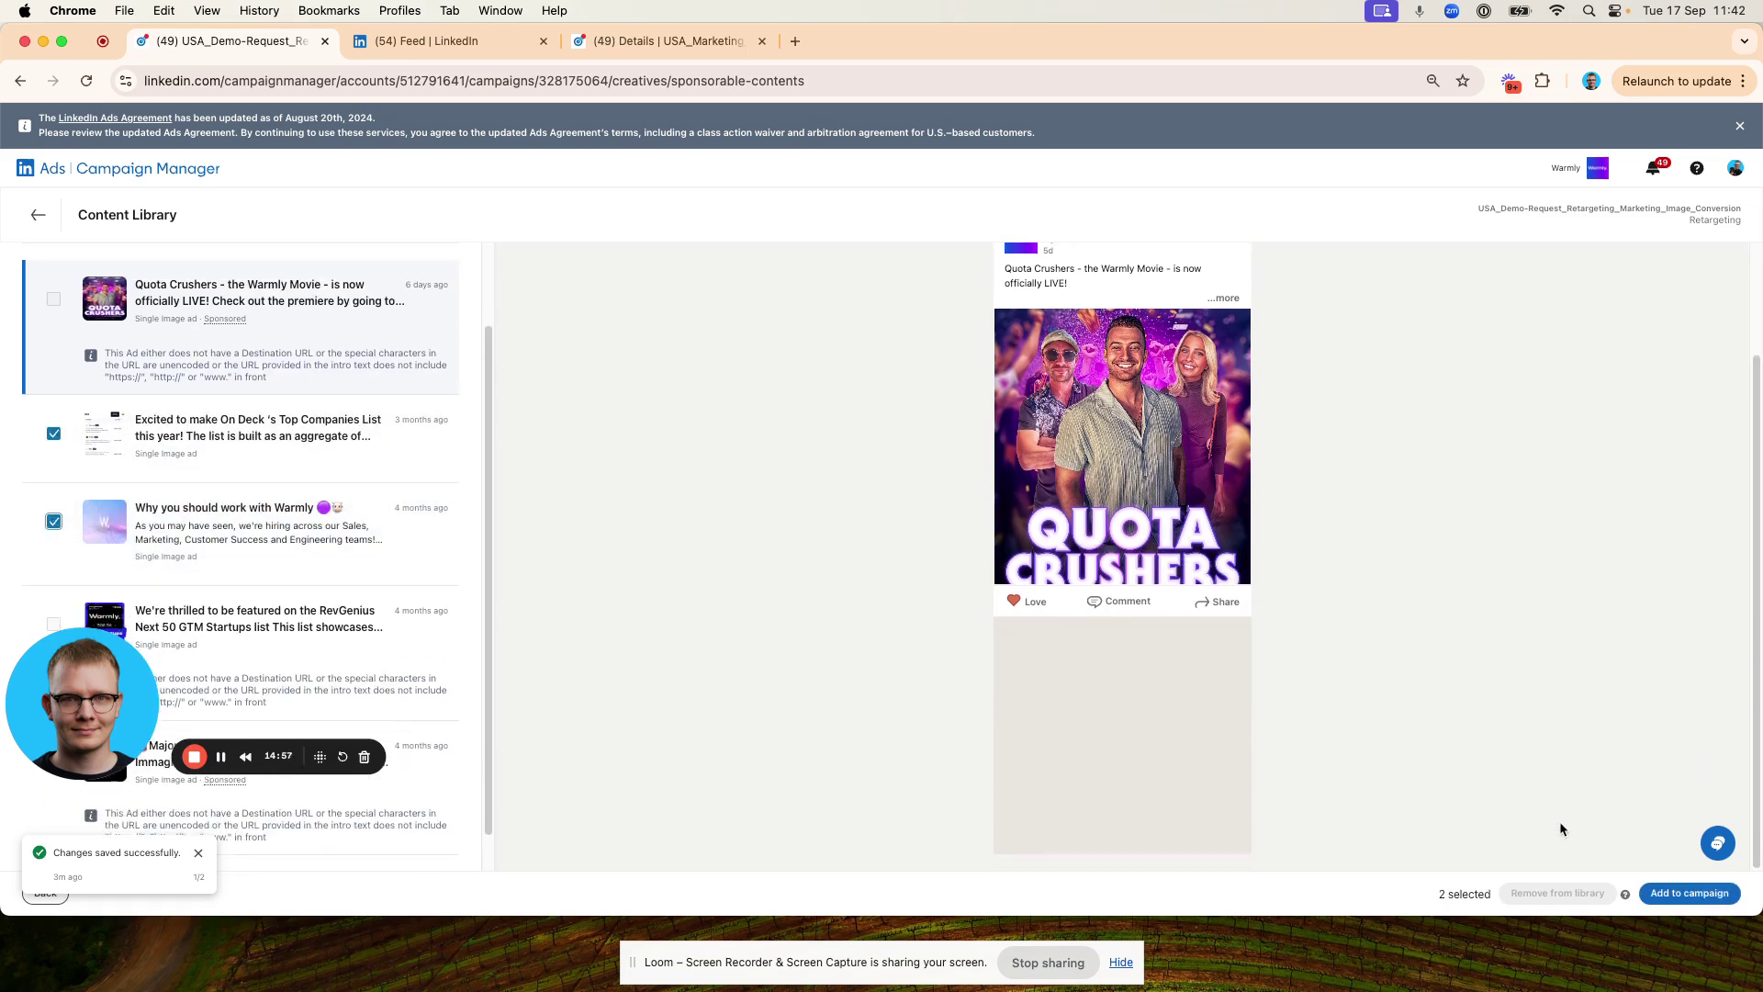
left_click(1690, 893)
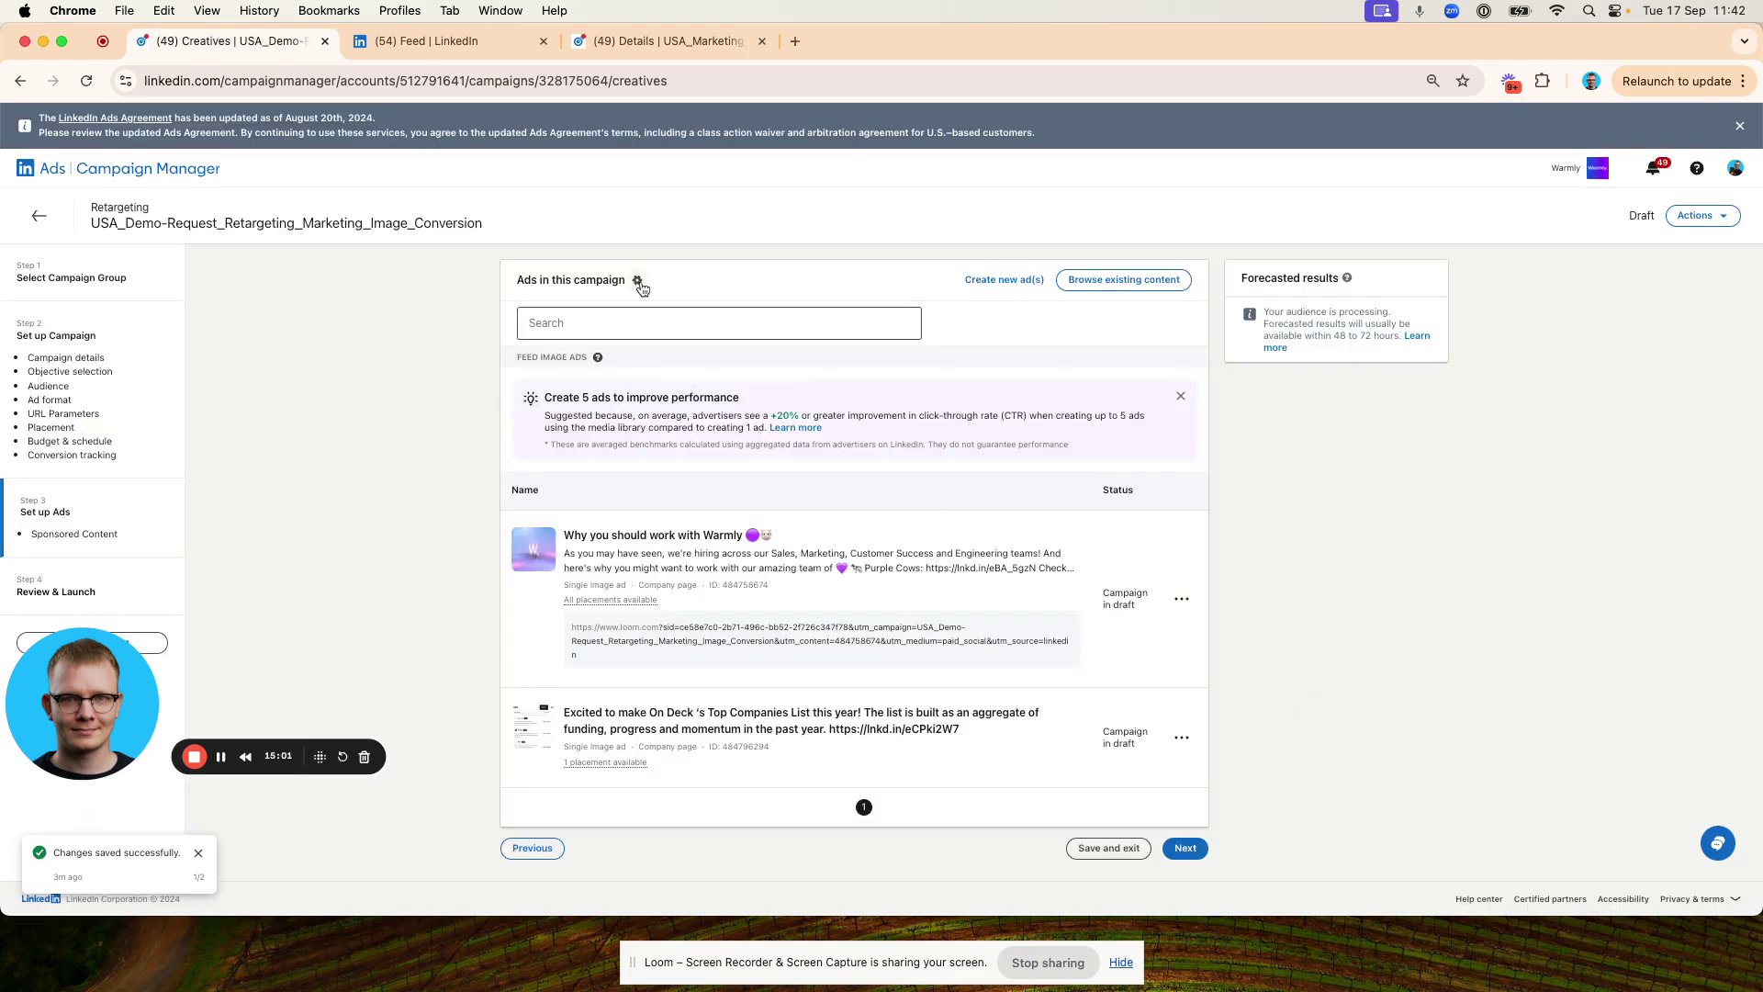
Set the ad rotation option to Rotate ads evenly.
left_click(639, 282)
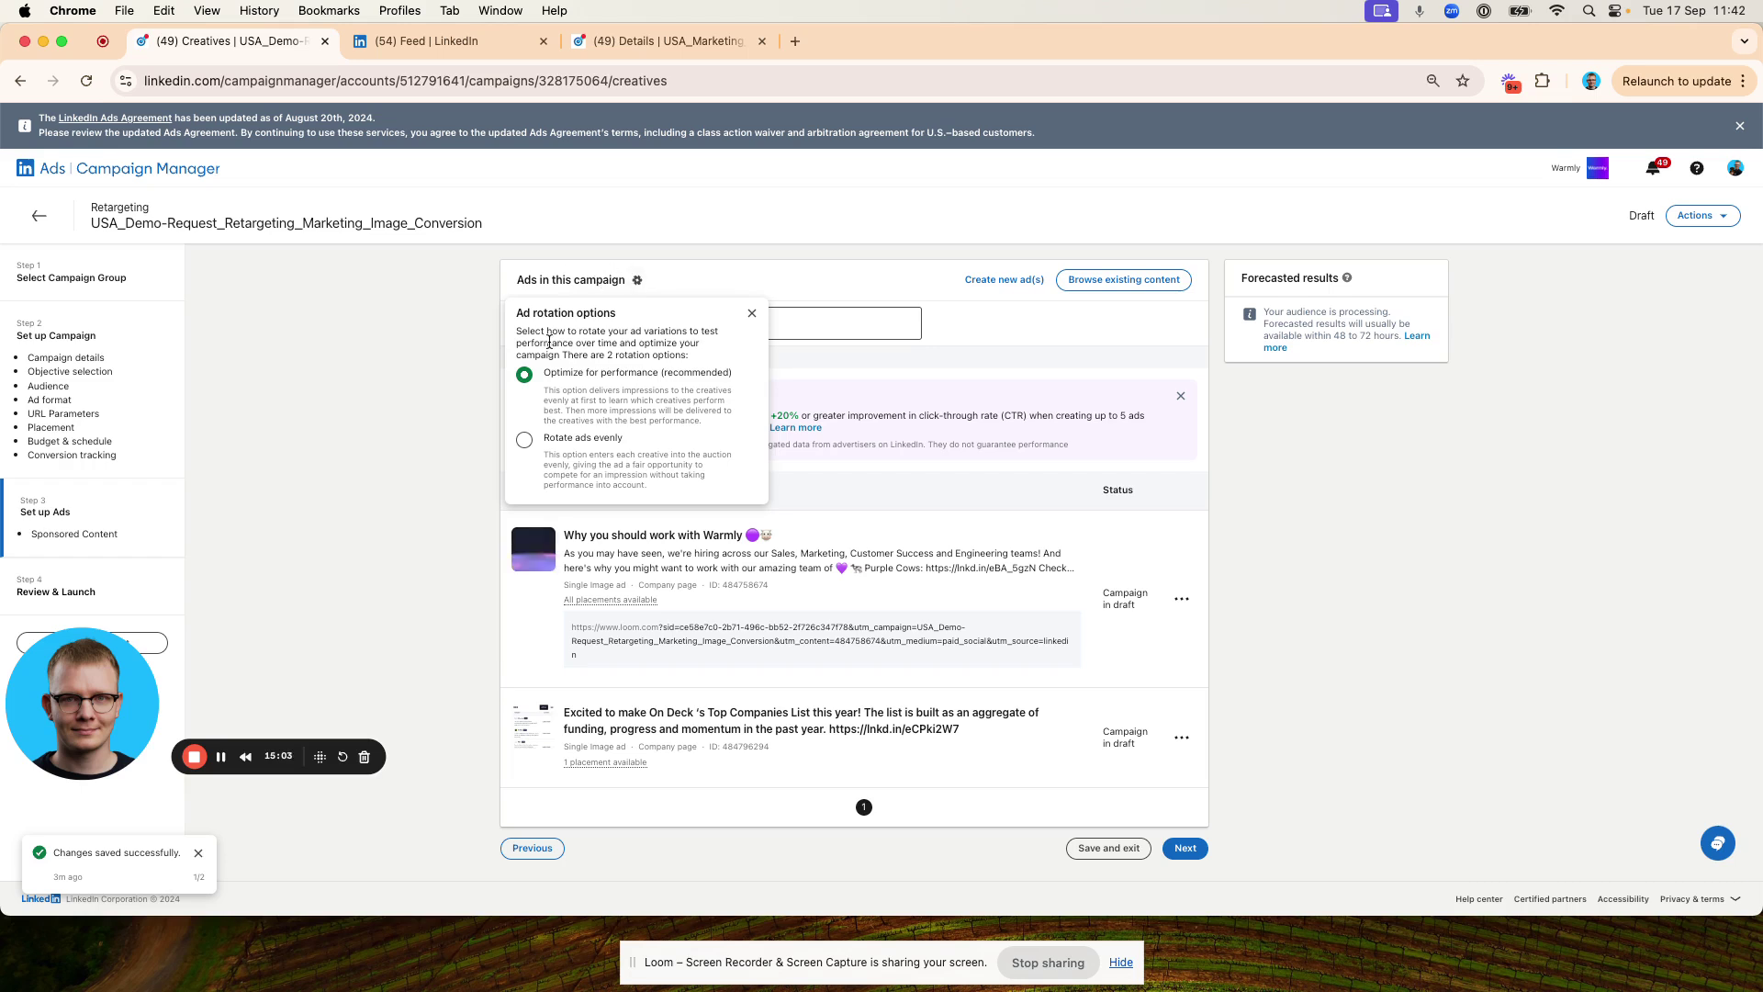
left_click(523, 445)
left_click(365, 590)
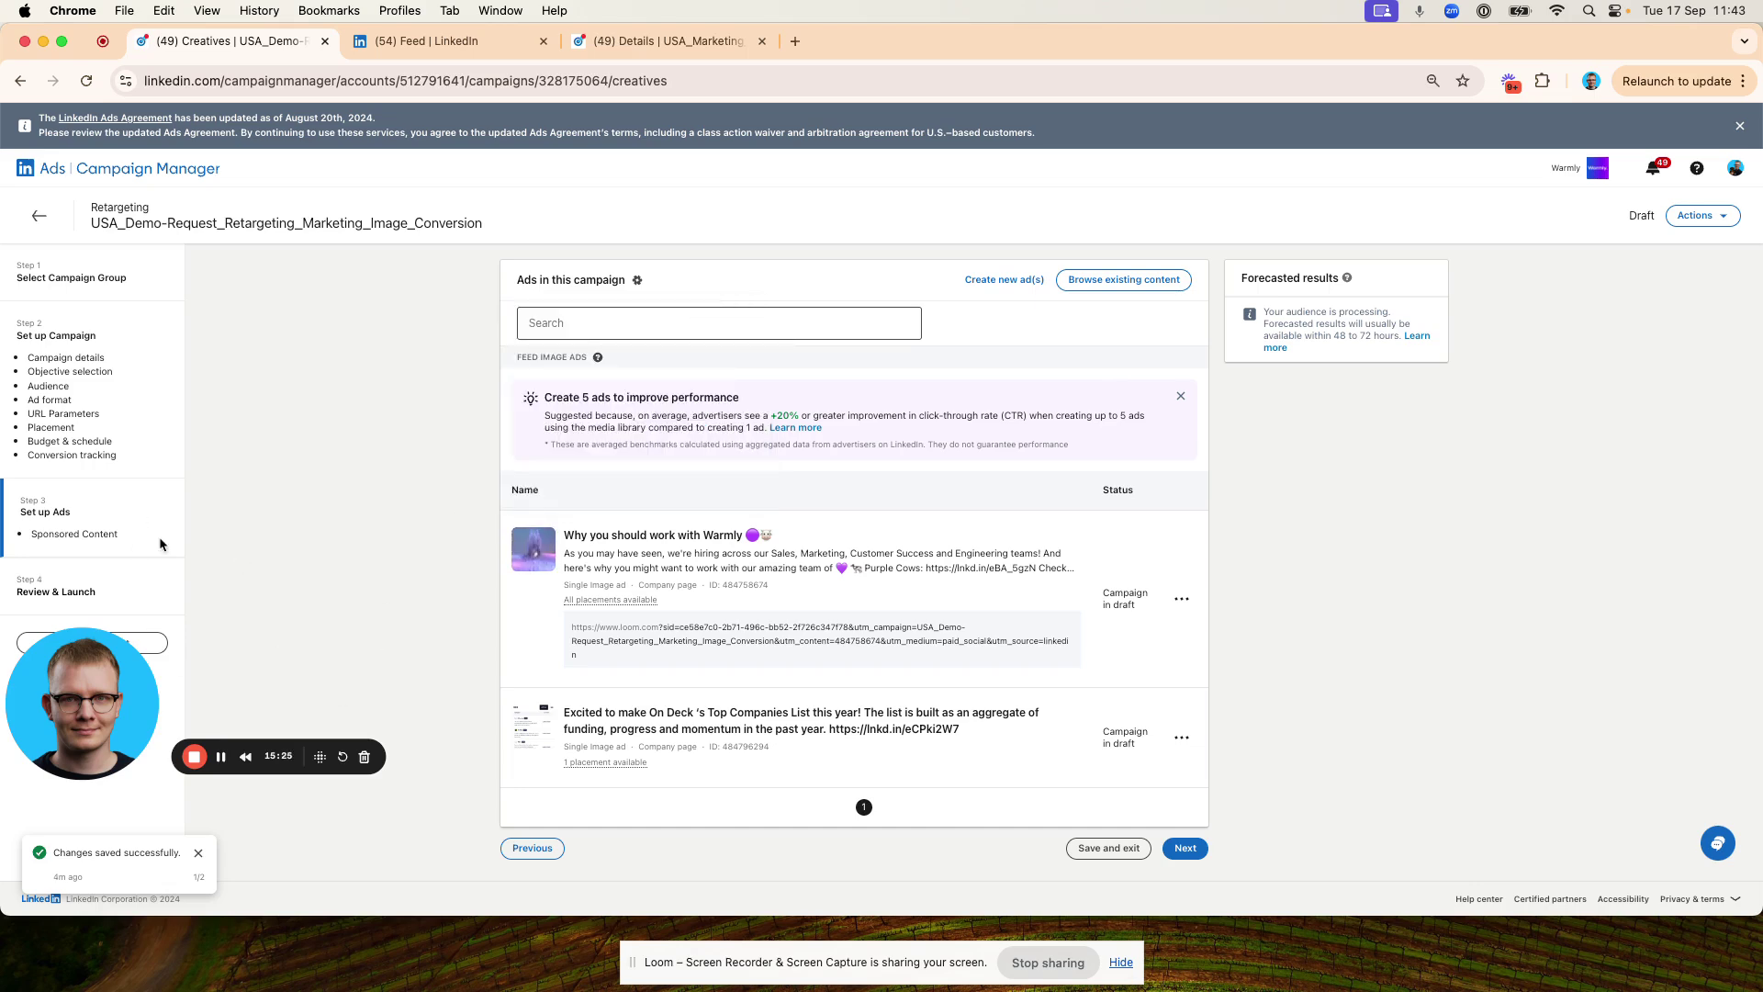
Open the Review & Launch summary and check the targeting, audience expansion, Audience Network, budget and bid settings.
left_click(86, 594)
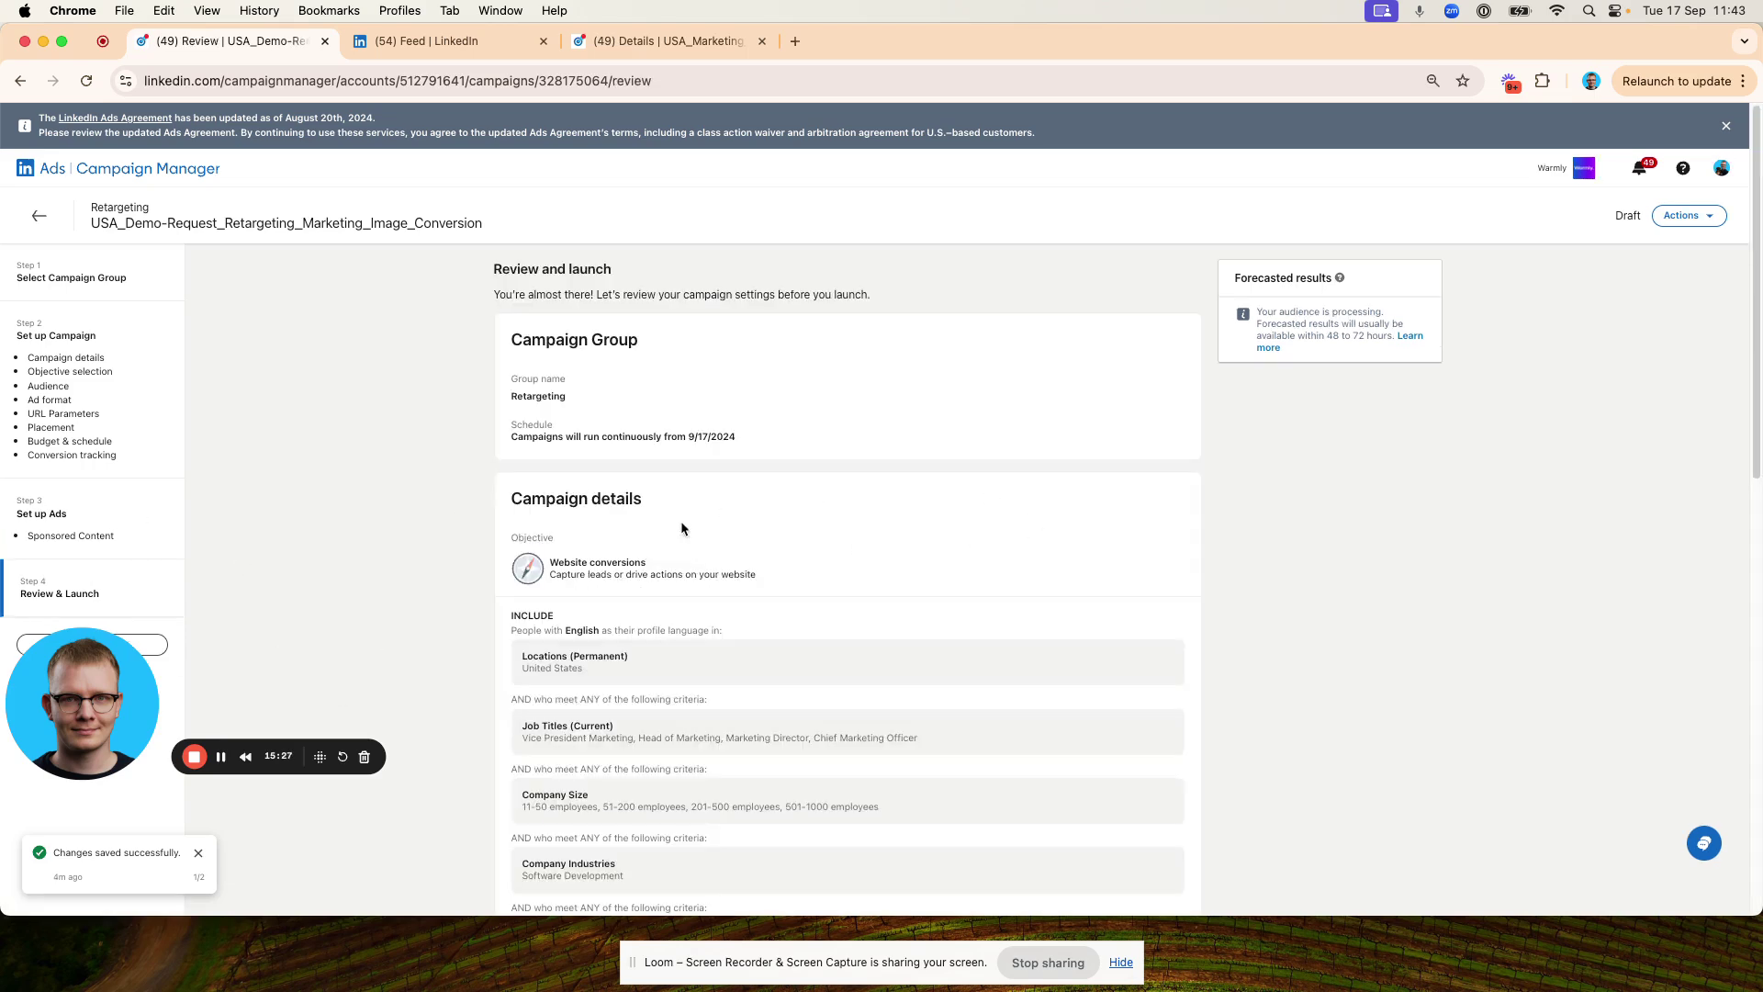
scroll(734, 464, "down", 15)
scroll(667, 471, "up", 2)
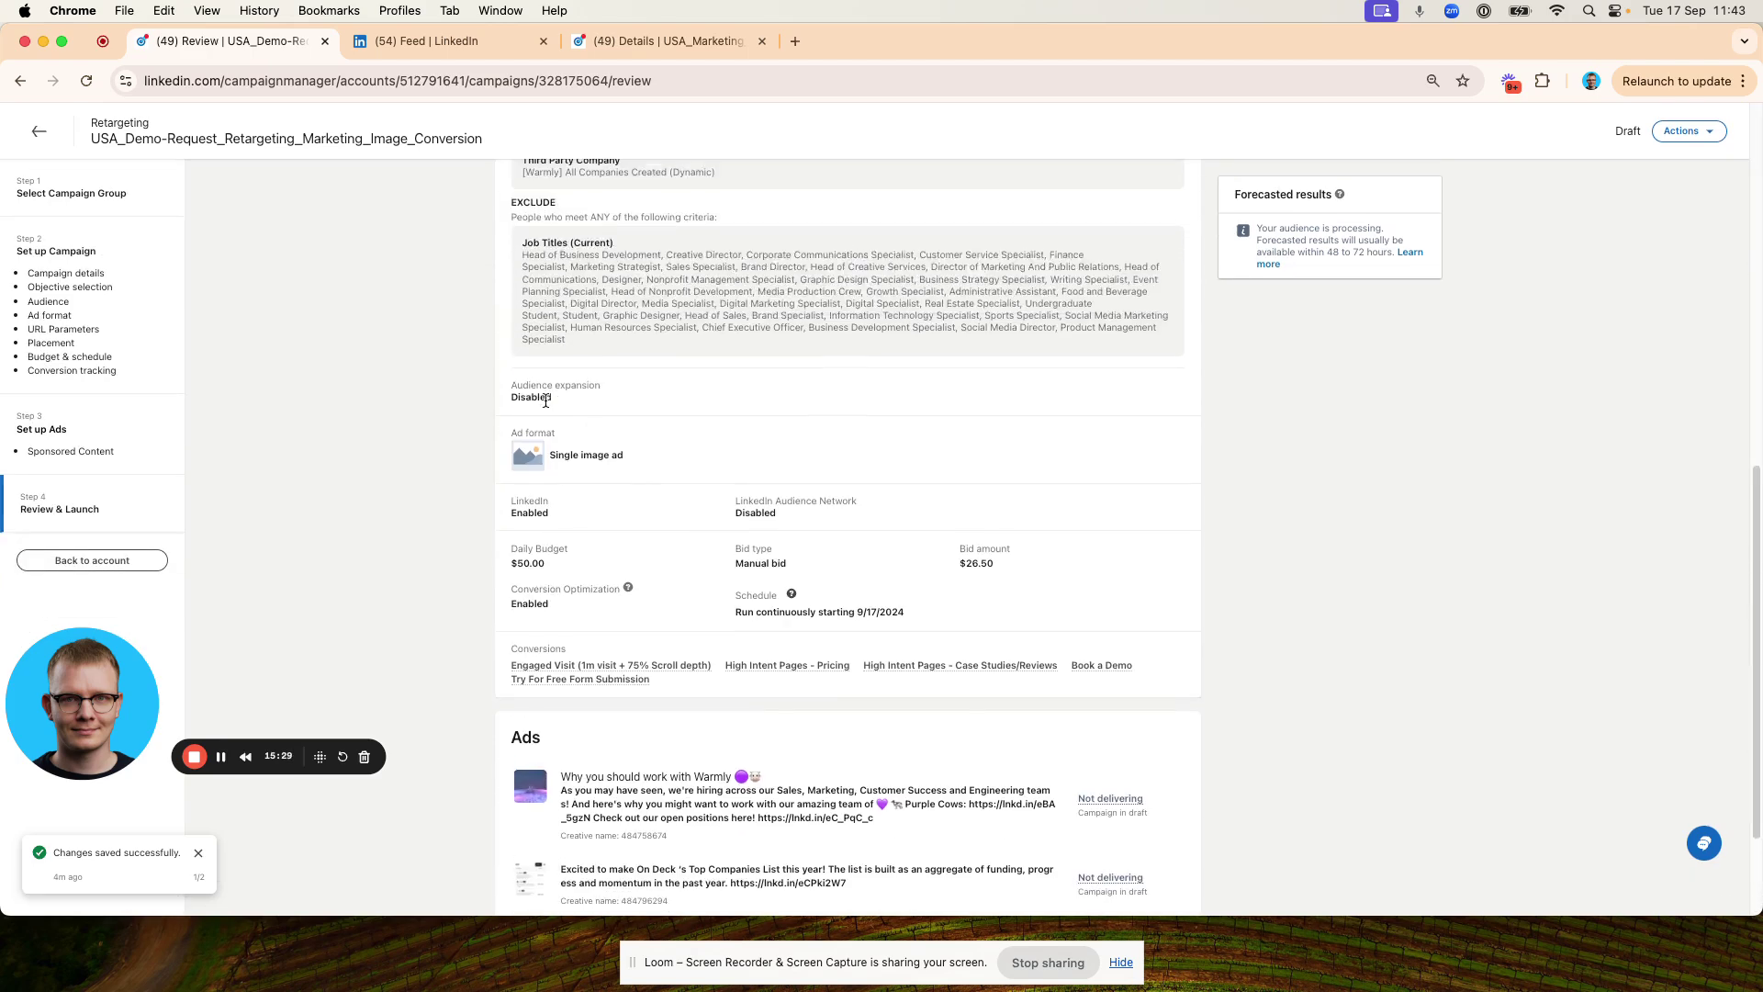
left_click_drag(508, 399, 677, 414)
left_click_drag(735, 512, 927, 520)
scroll(926, 519, "up", 5)
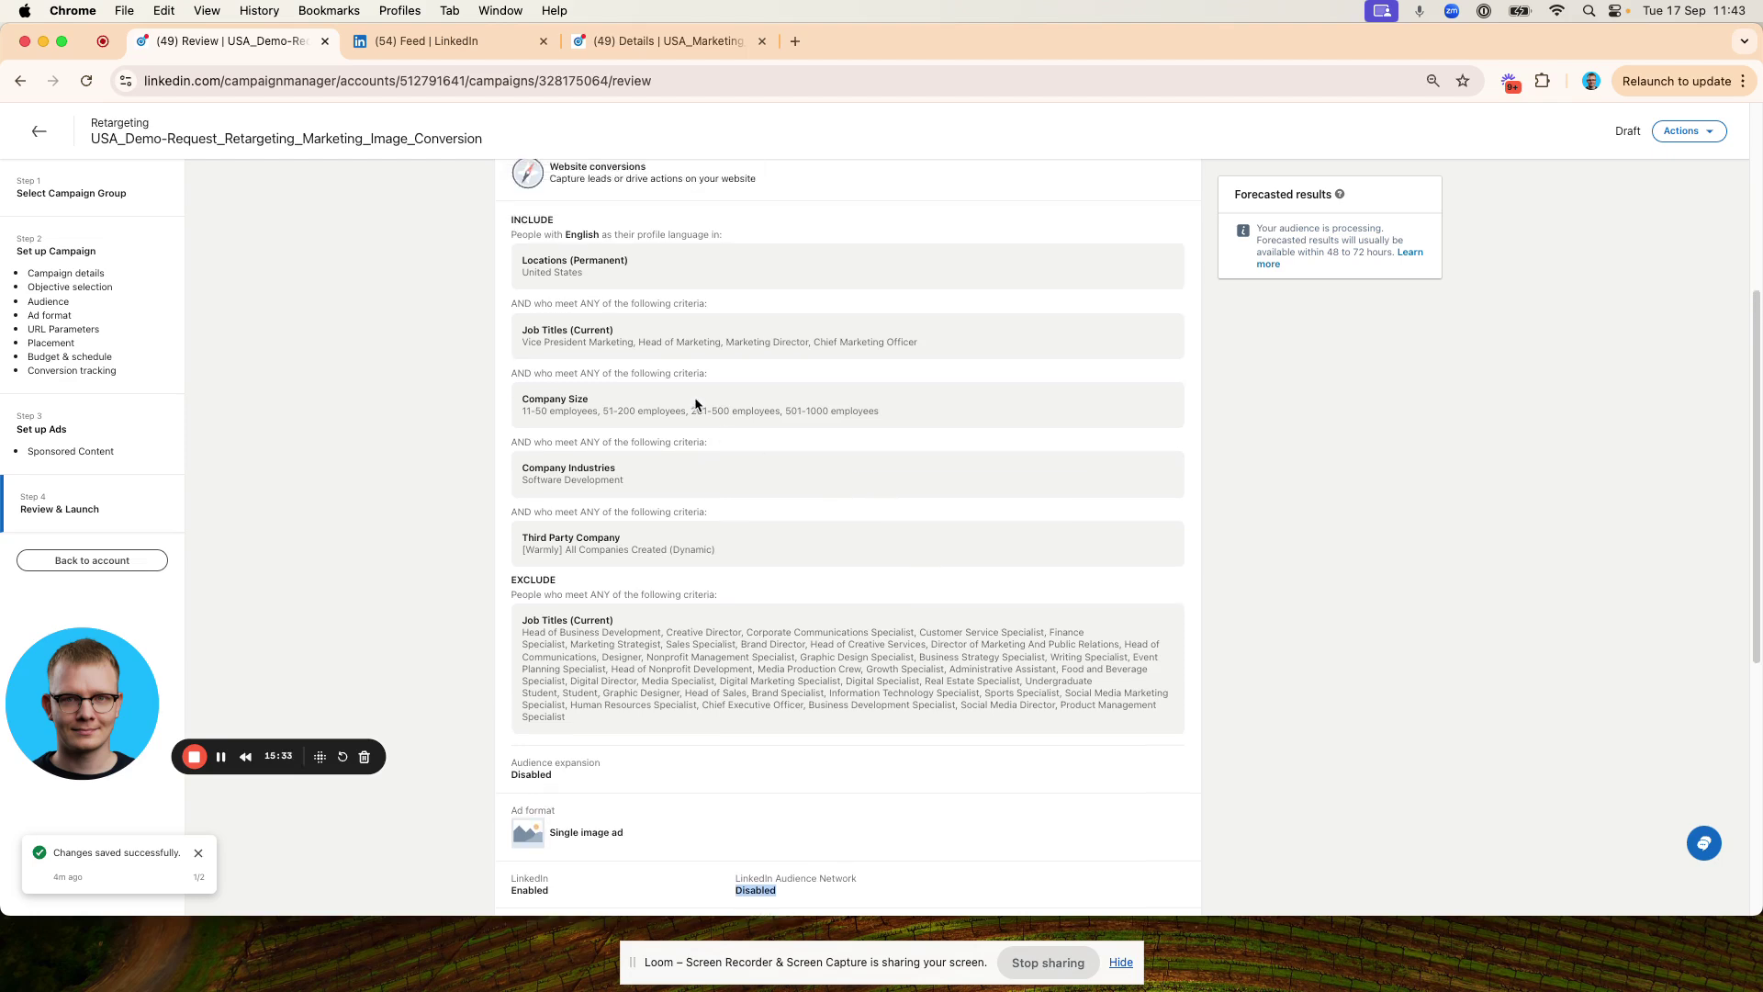
Examine the included and excluded audience criteria in the campaign's review summary.
left_click_drag(569, 247, 757, 600)
left_click_drag(512, 613, 646, 757)
scroll(646, 751, "down", 1)
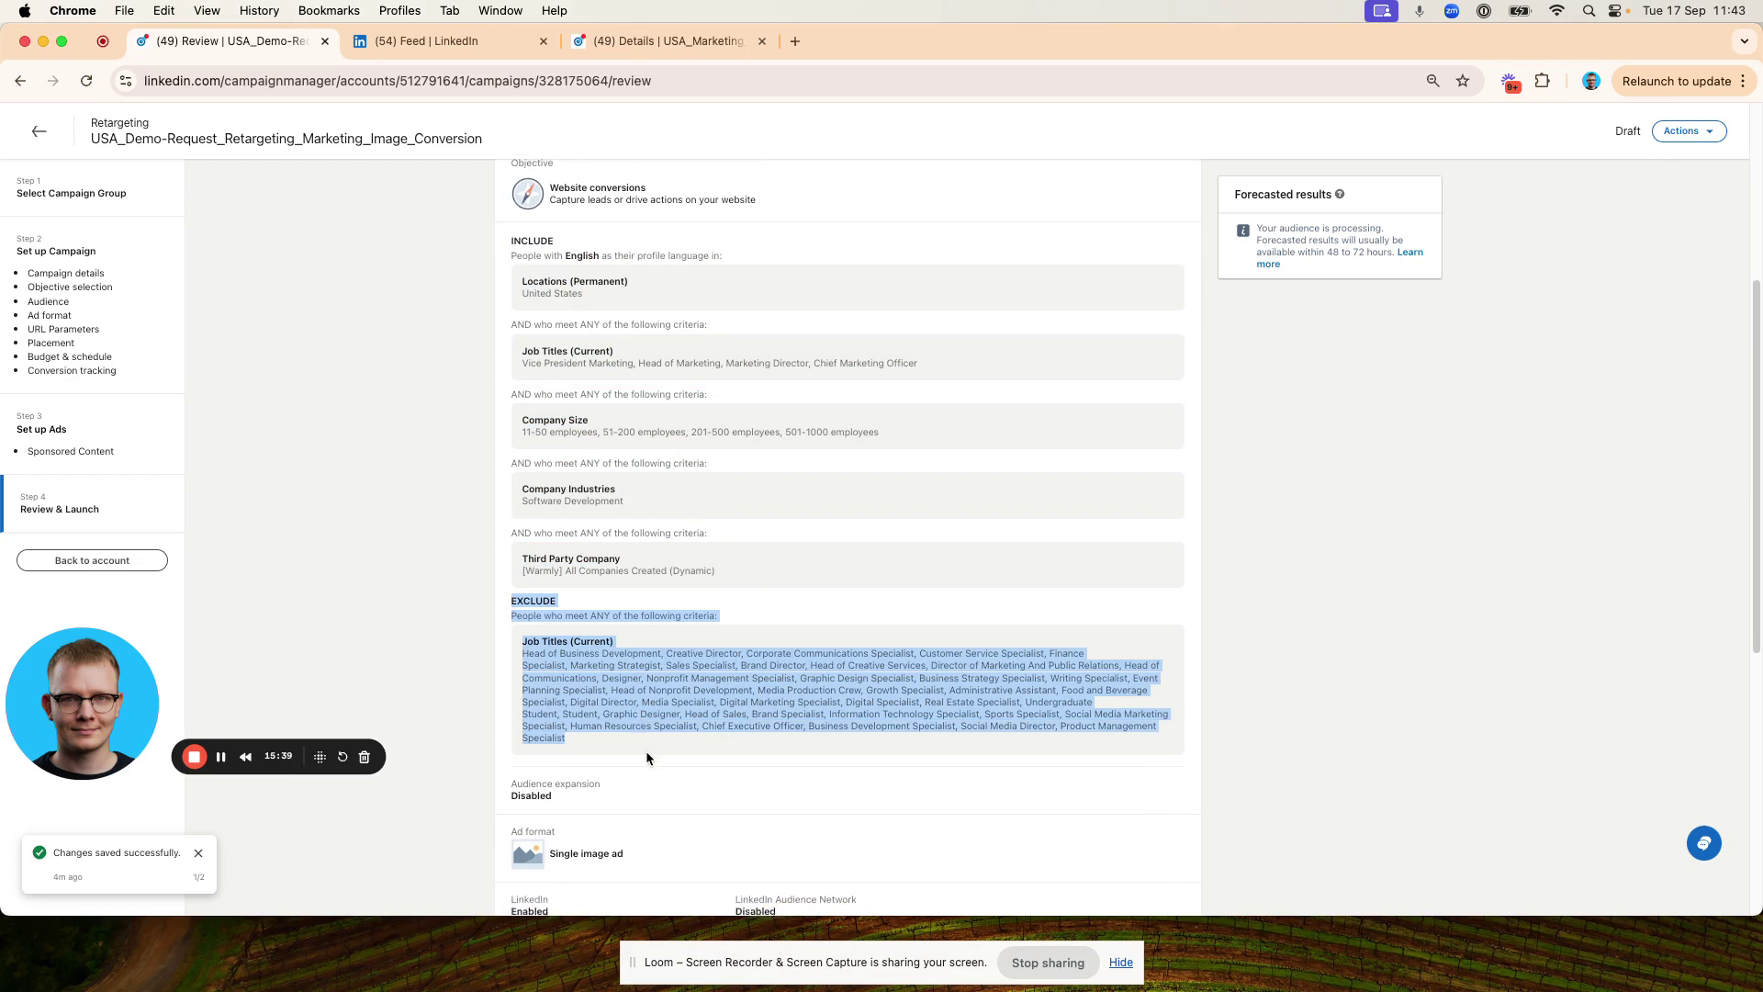
left_click(568, 610)
left_click(560, 608)
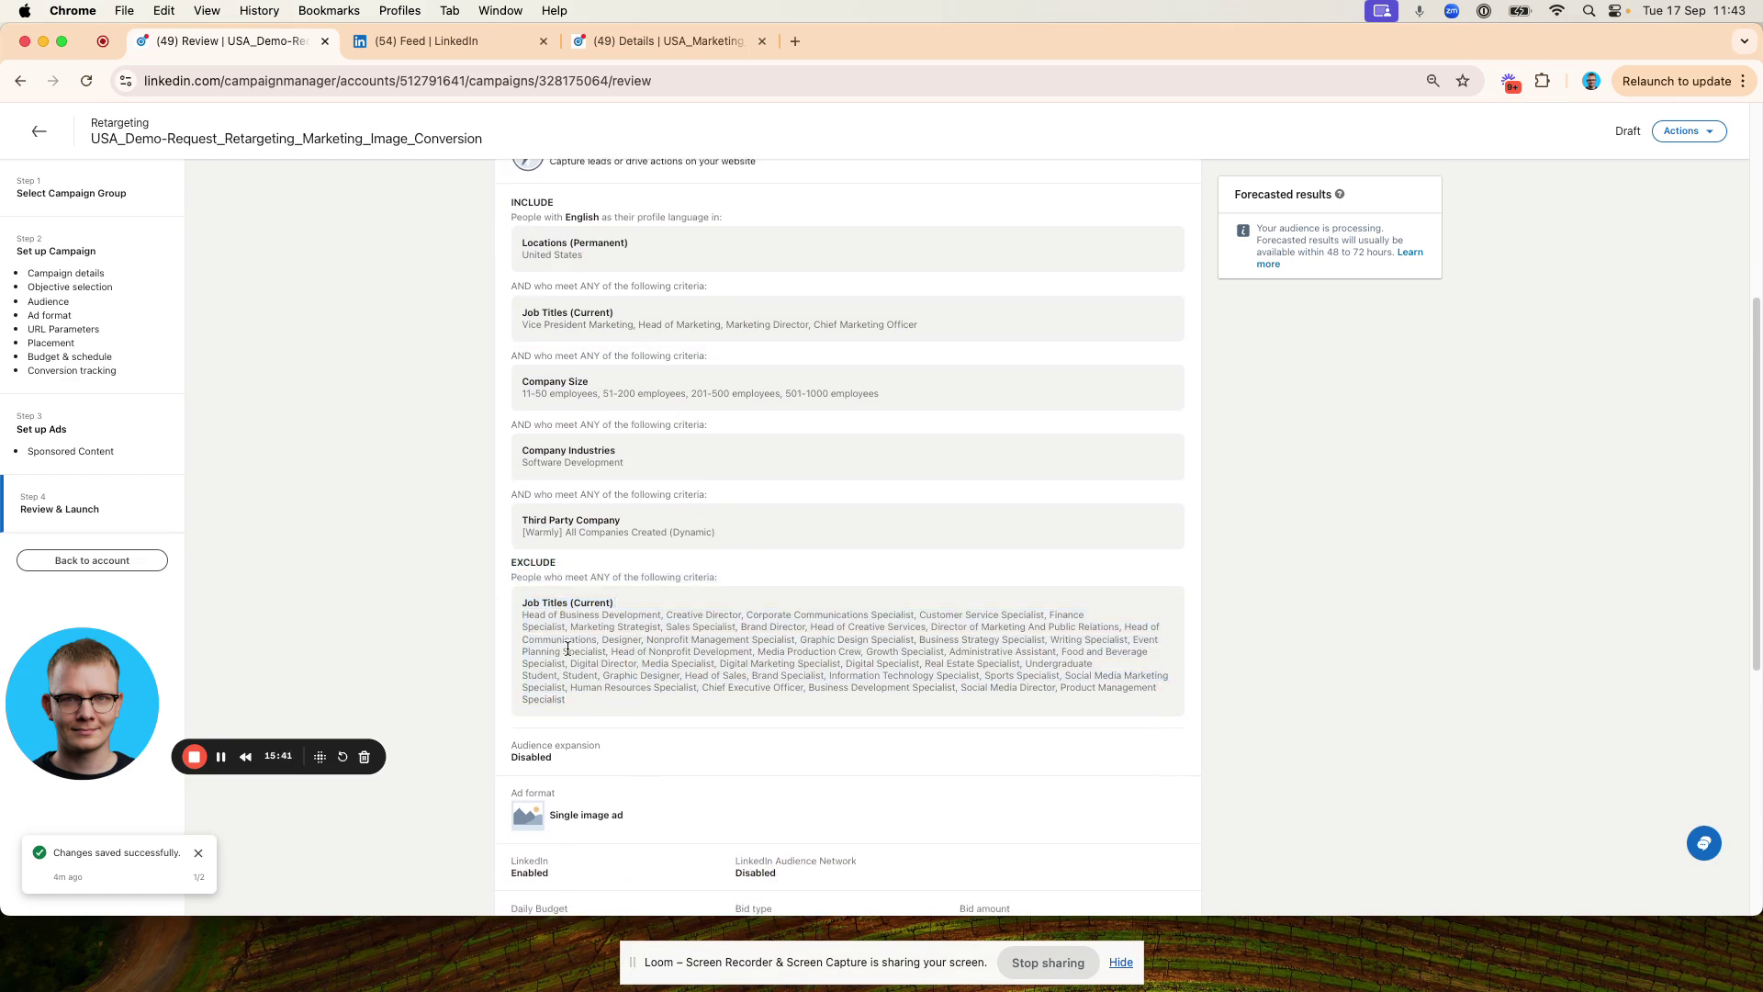
Reopen the audience exclusions in the campaign setup and exclude current employees of Microsoft by company name.
left_click(82, 253)
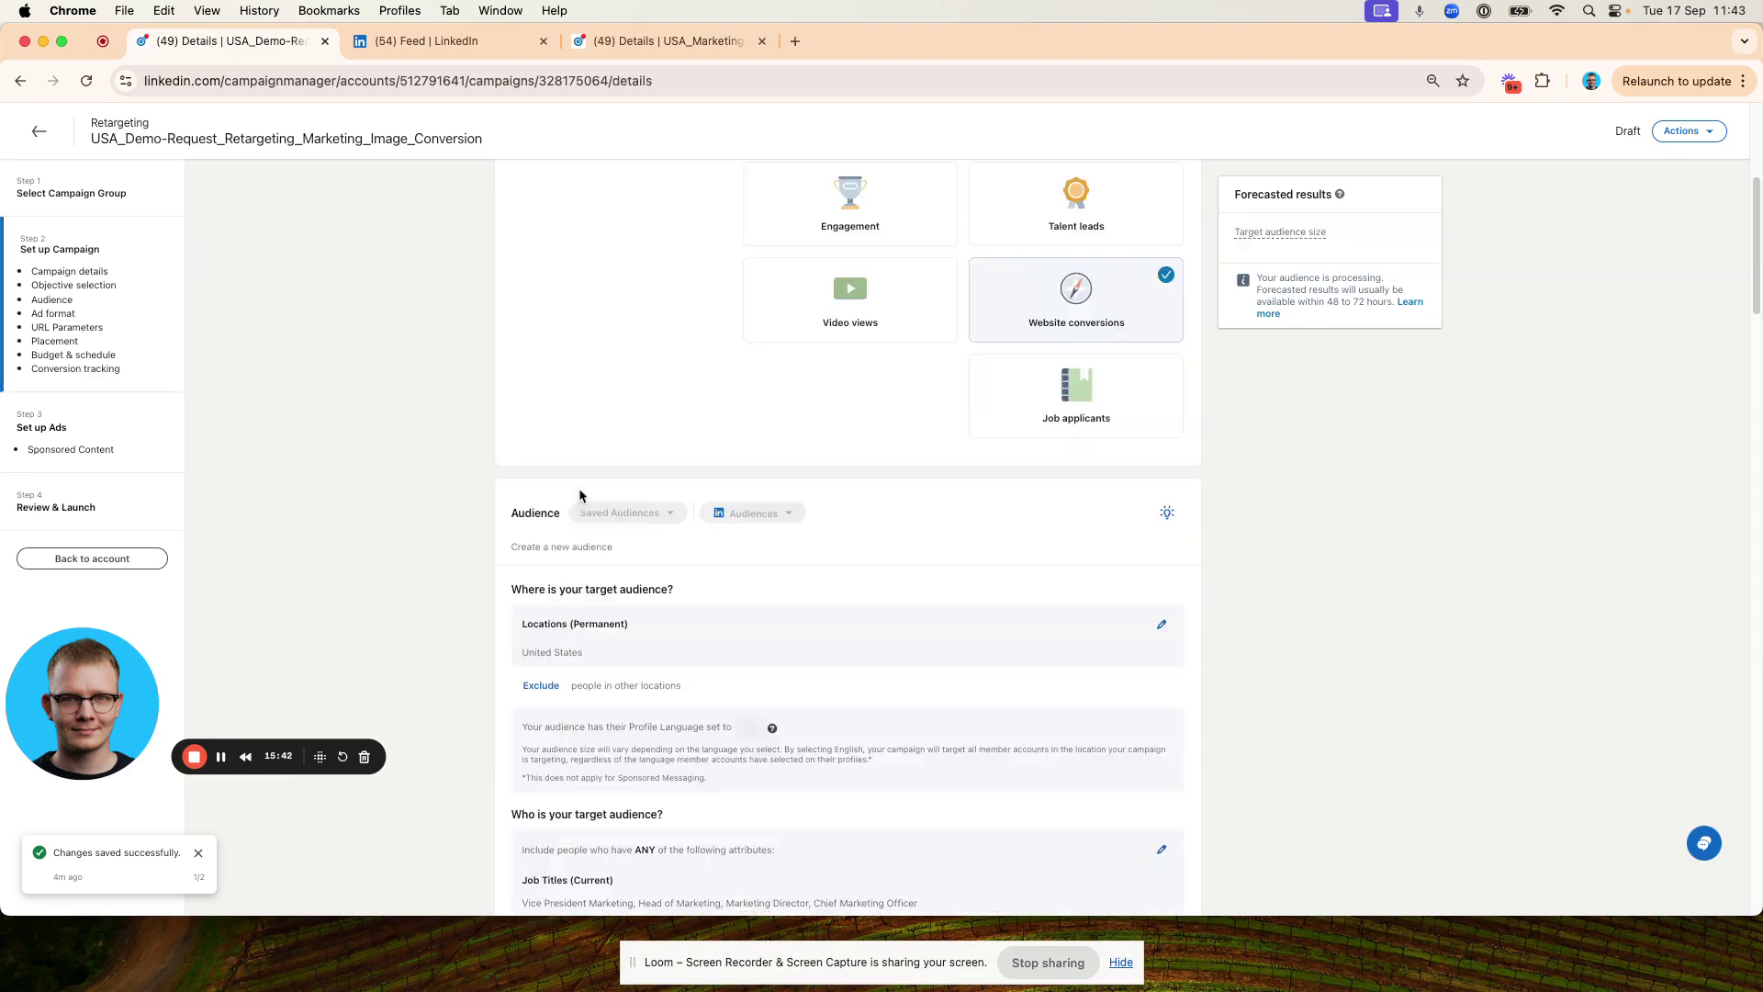
scroll(683, 613, "down", 10)
scroll(1044, 648, "down", 5)
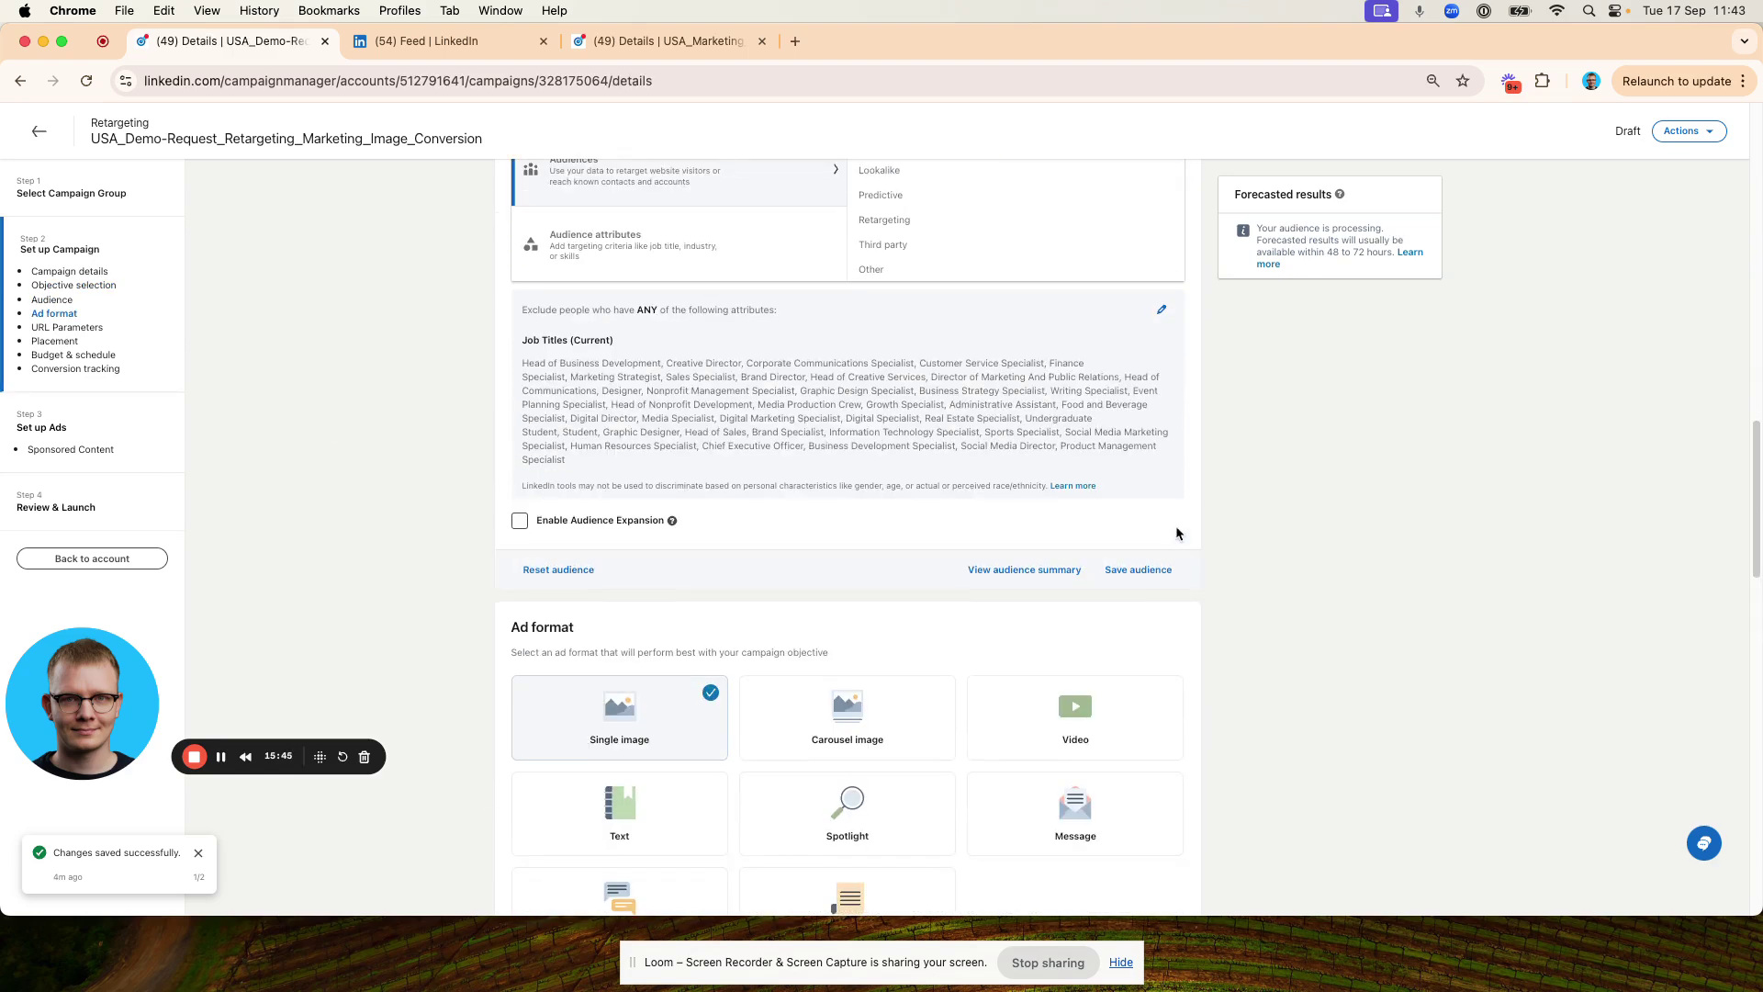
left_click(1162, 313)
mouse_move(758, 592)
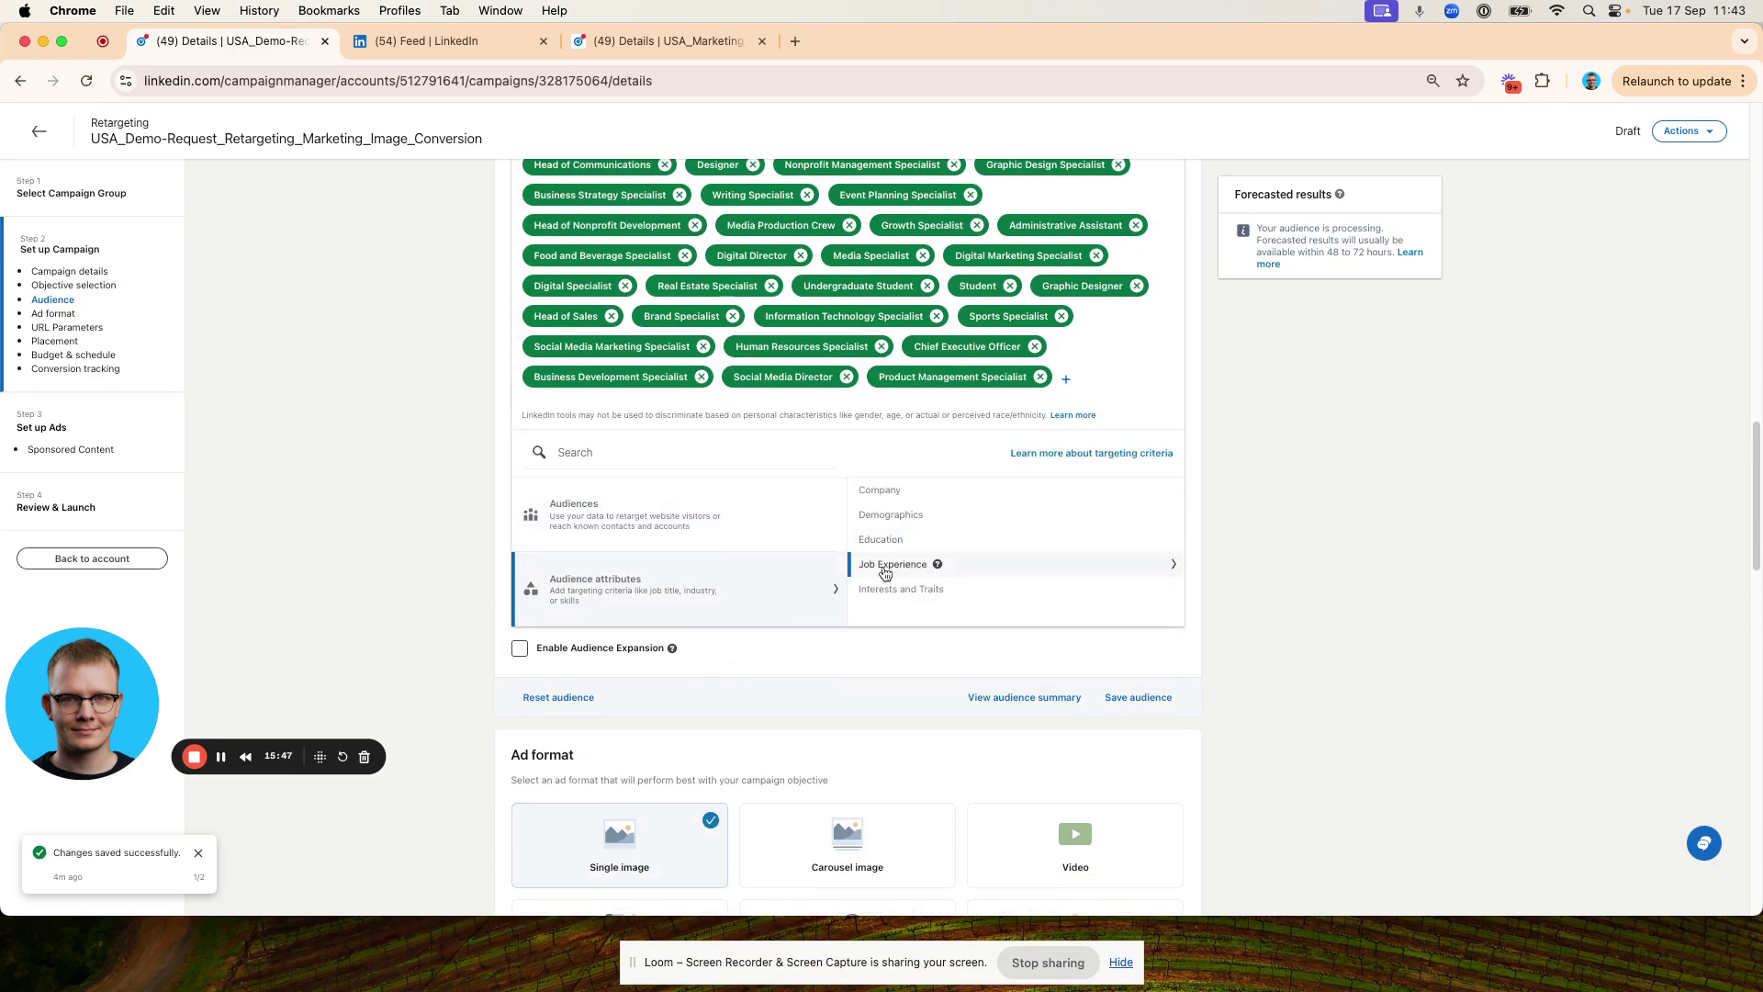
left_click(896, 493)
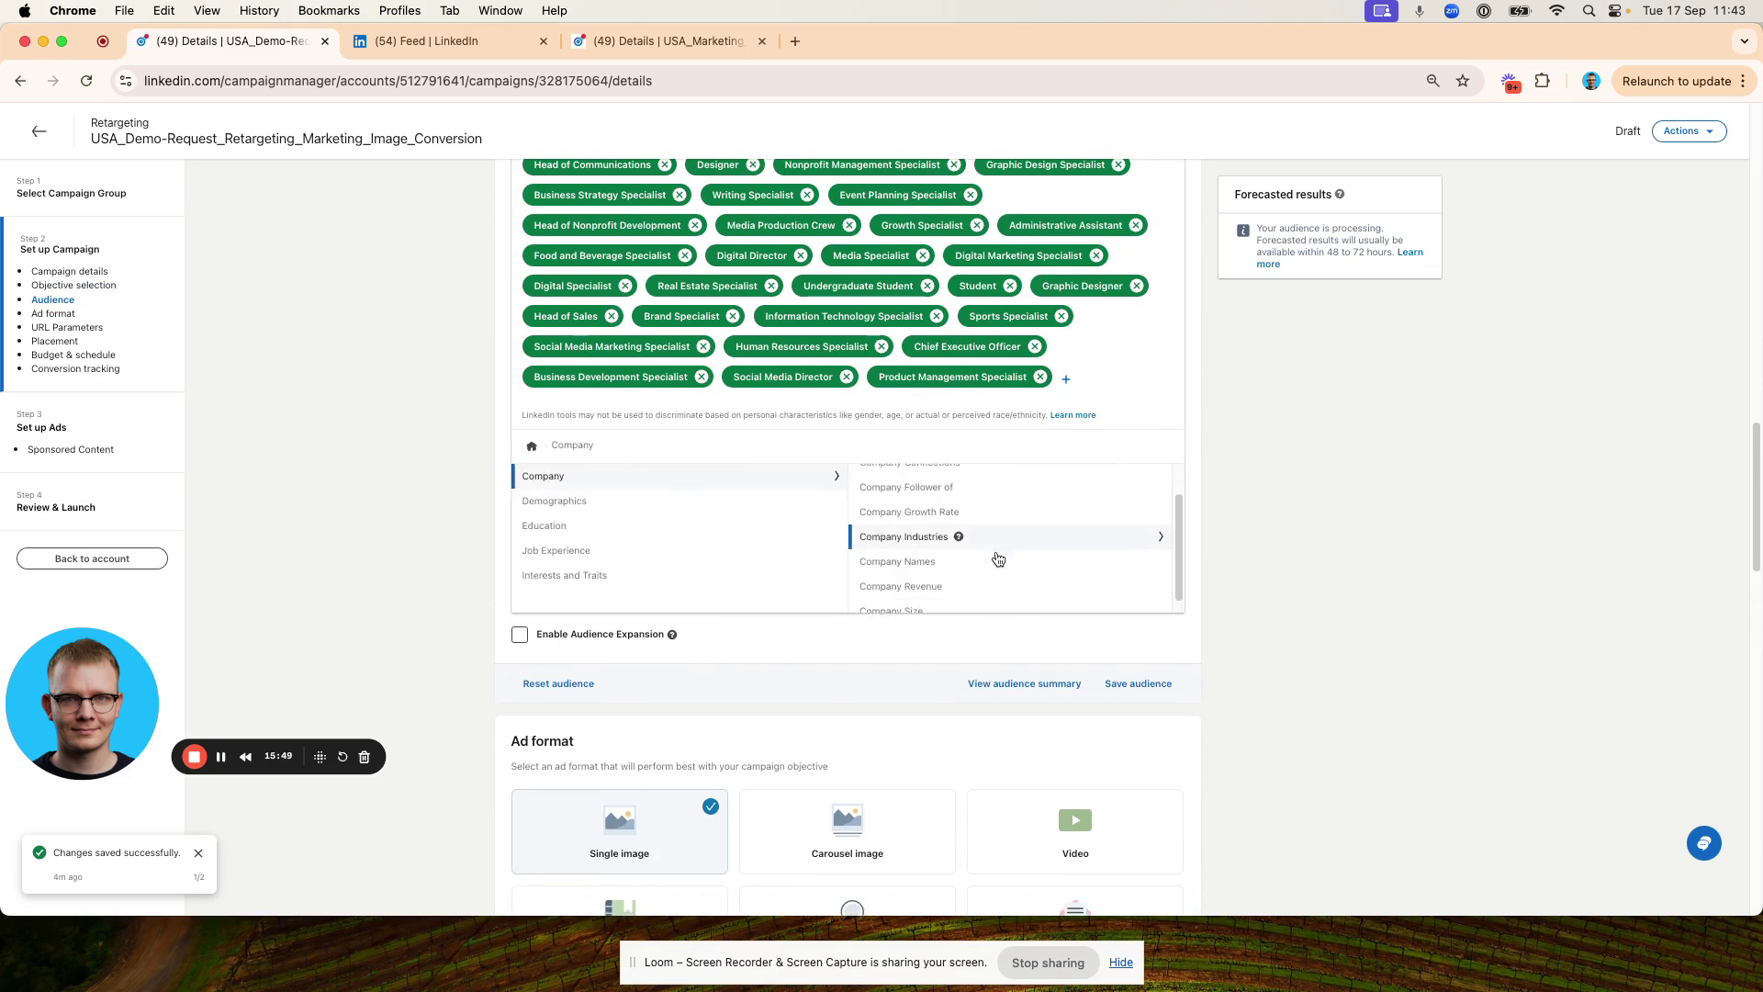
left_click(982, 551)
type("micr")
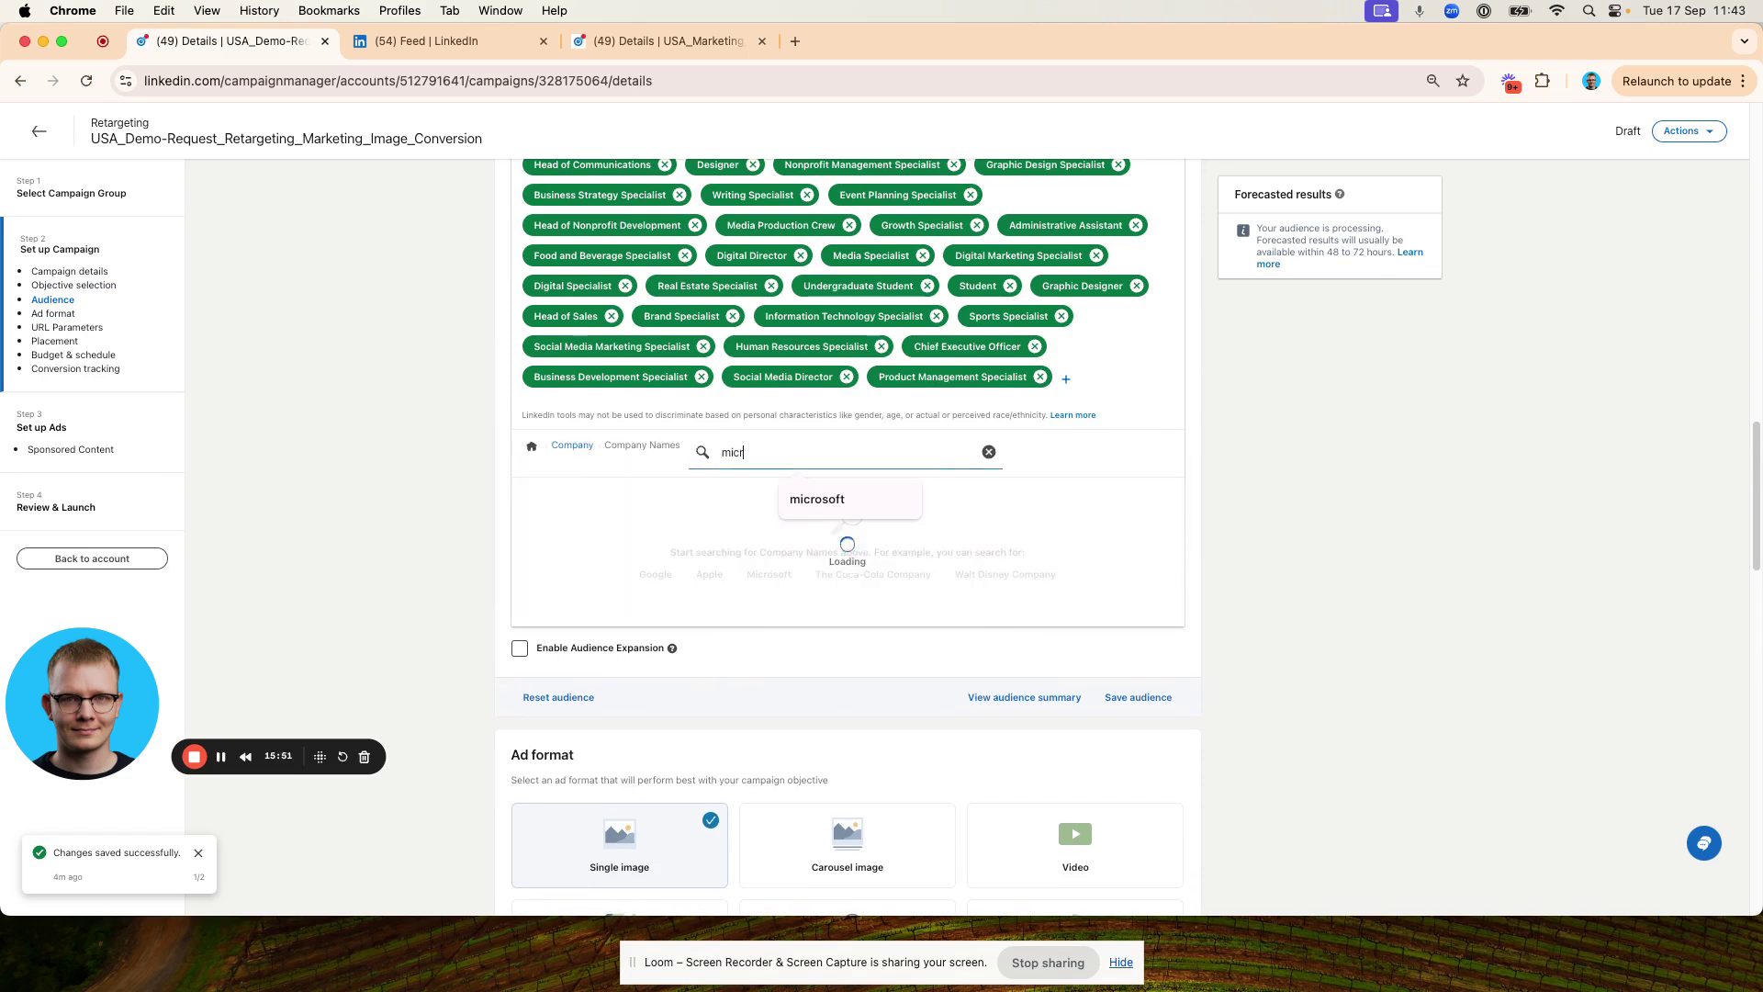
type("osoft")
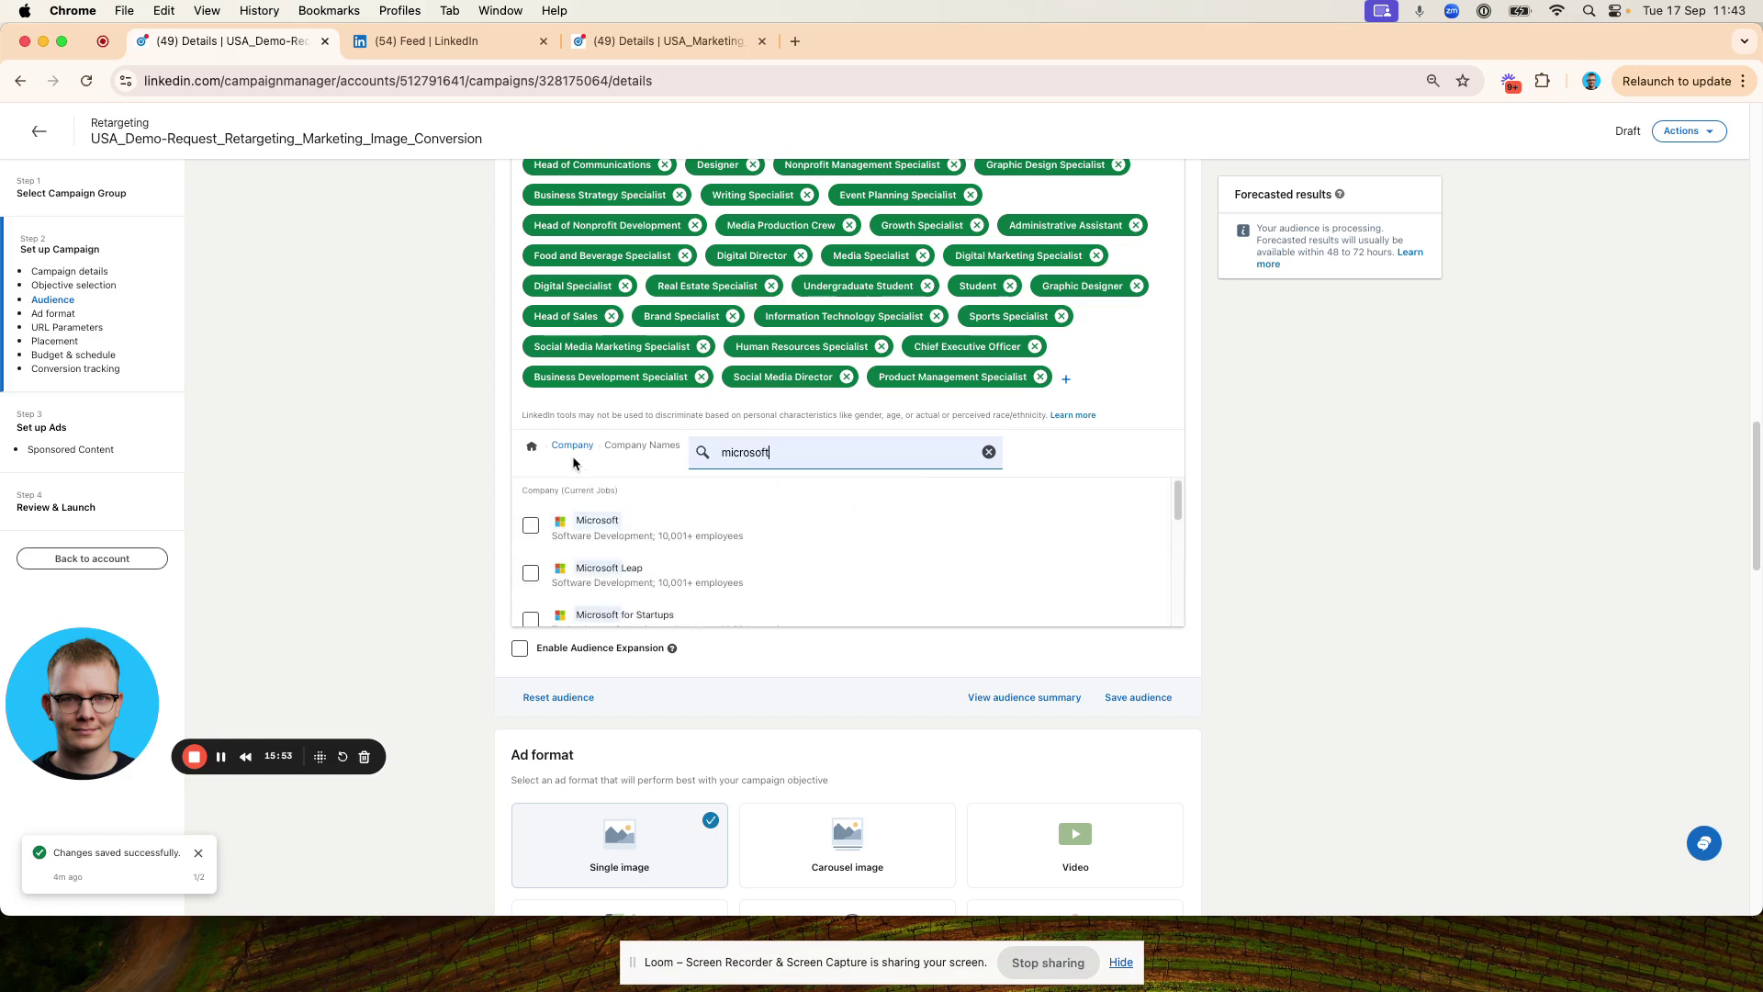
left_click(531, 525)
left_click(564, 521)
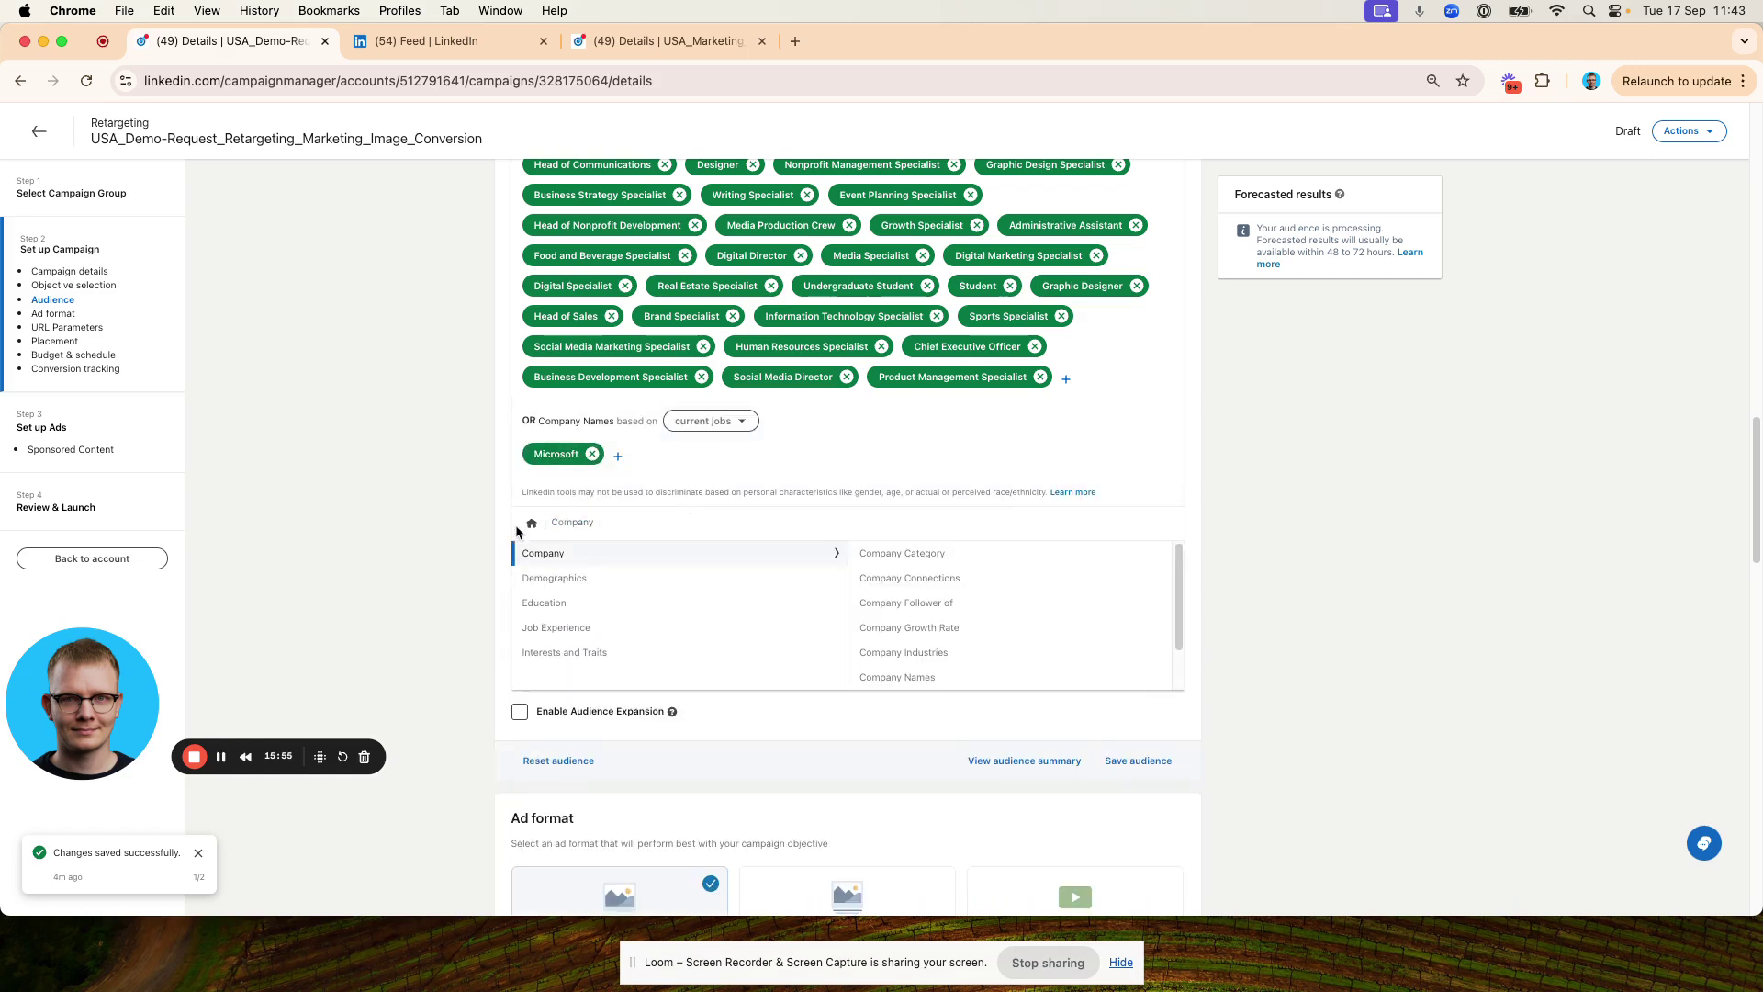
Exclude the company lists [Exclusion] Closed Lost (90D) 05082024, [Exclusion] Closed Won (1Y) 05082024, [Exclusion] Customers 05082024 and AE Deals 11092024, and close the exclusion editor.
left_click(530, 523)
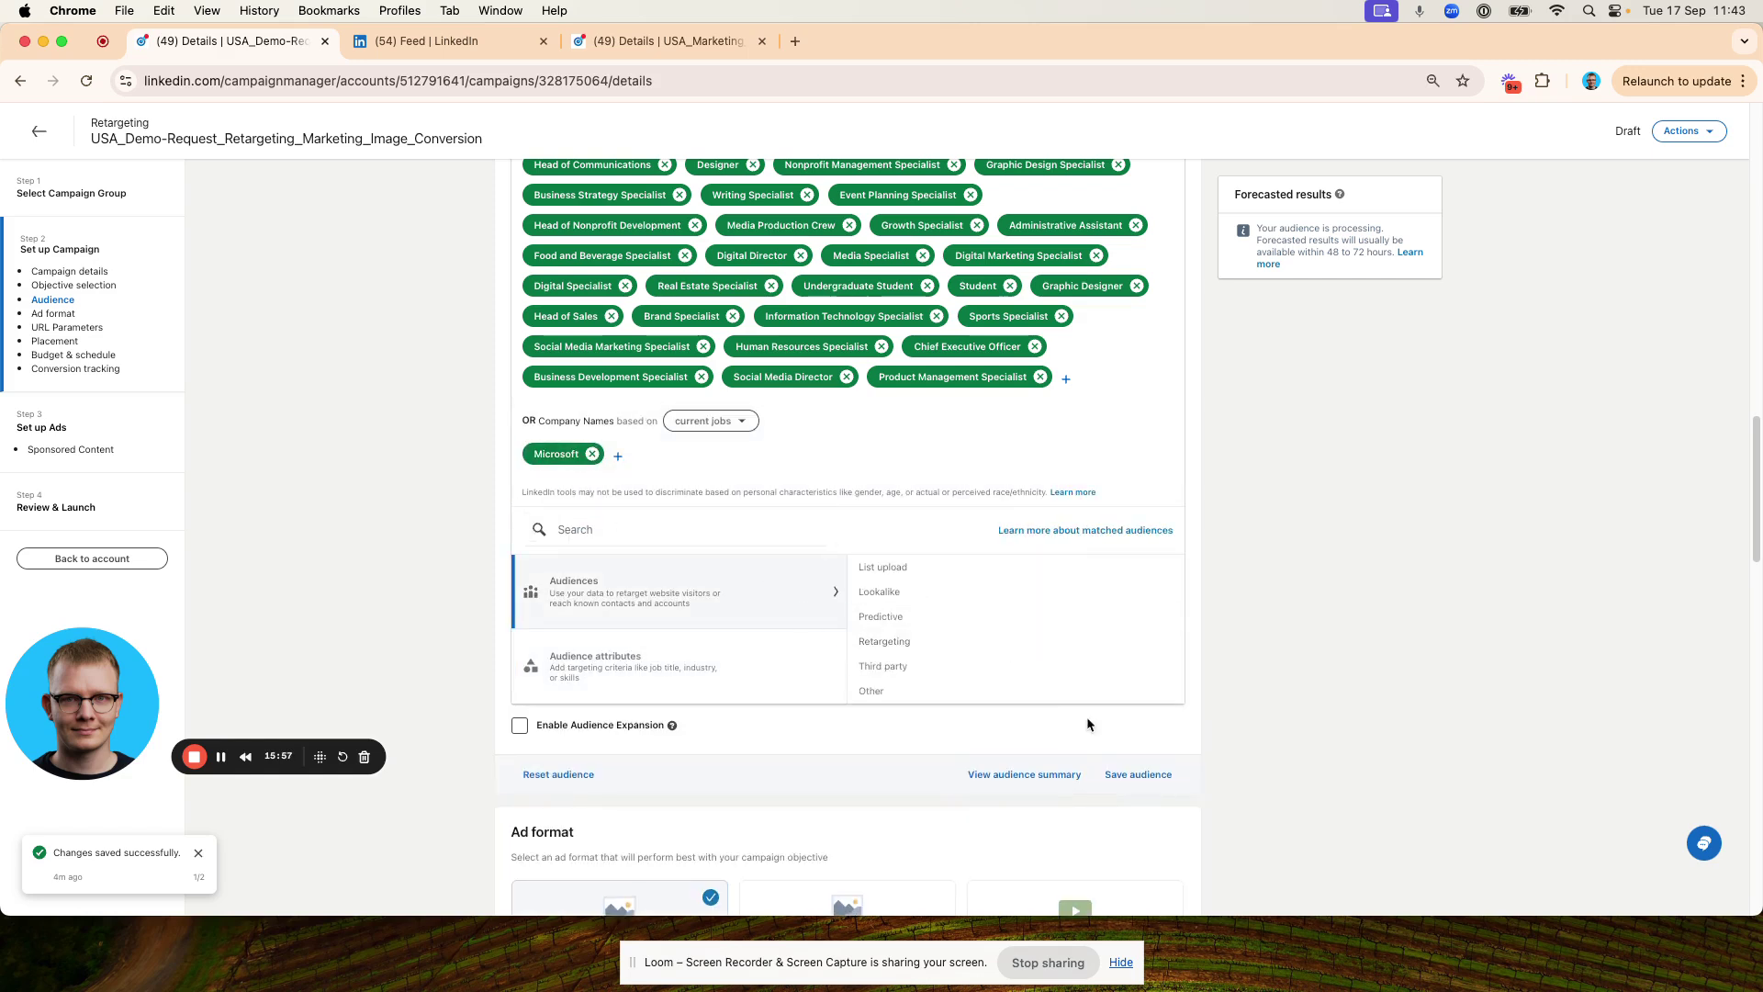
left_click(1028, 569)
left_click(999, 555)
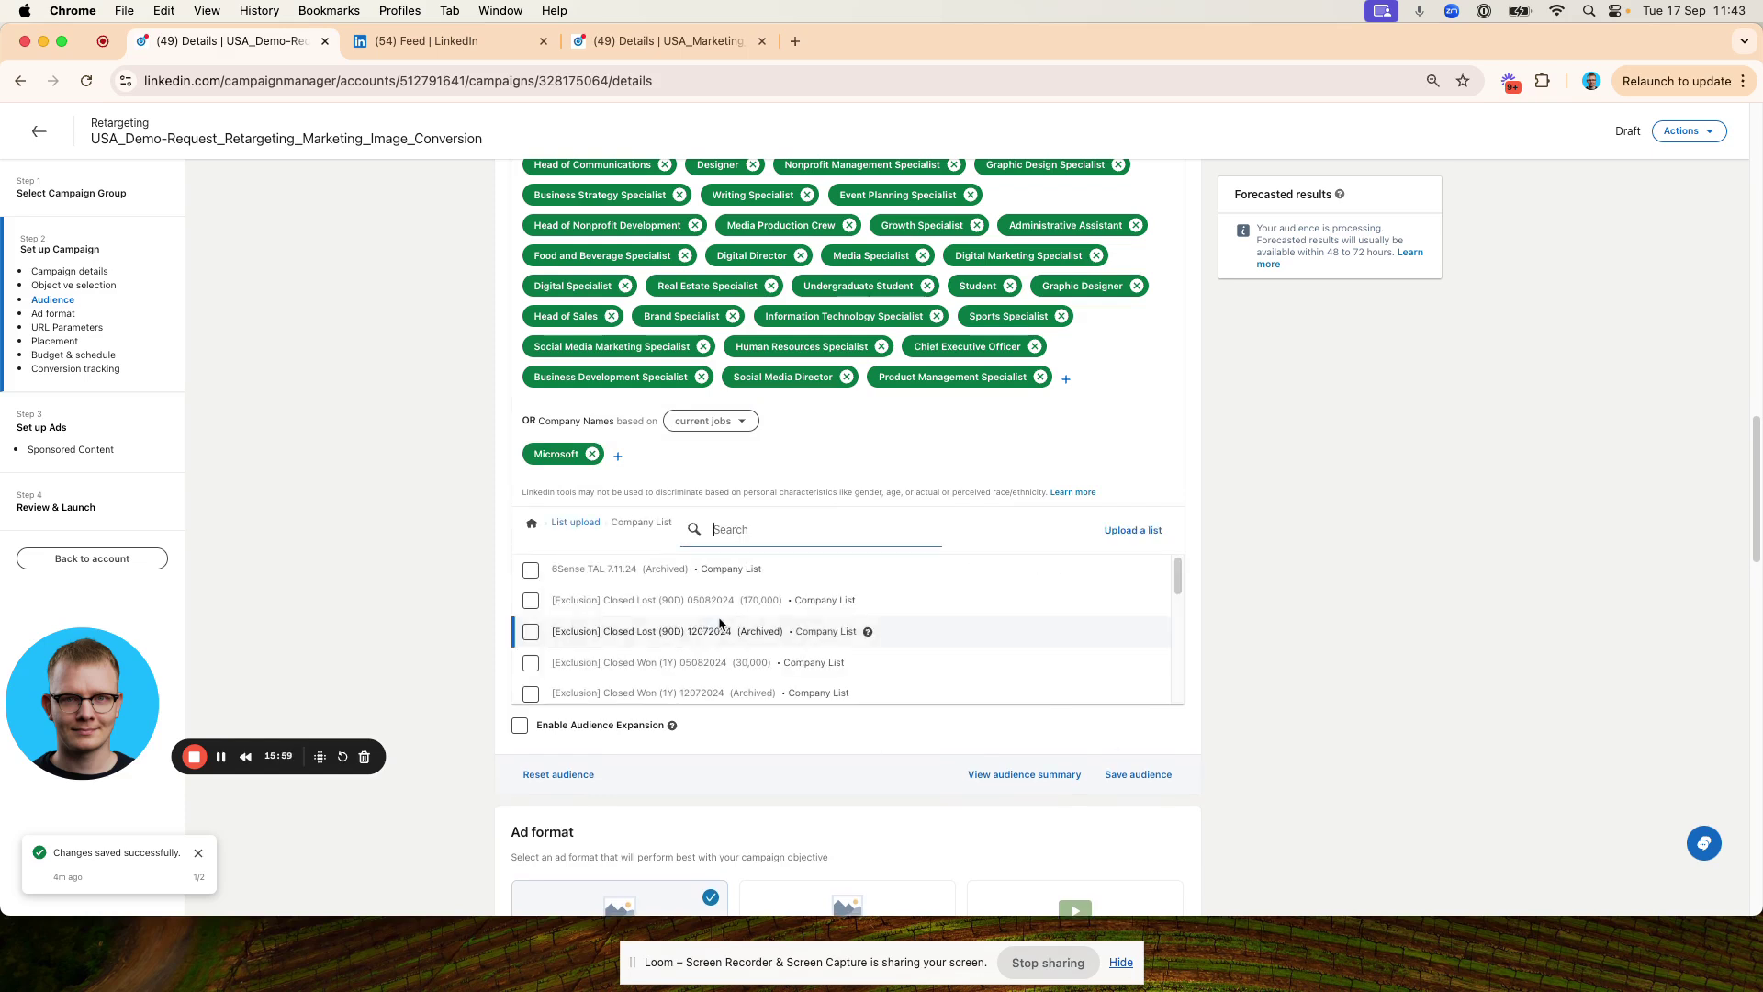
left_click(627, 603)
scroll(684, 688, "down", 1)
left_click(681, 703)
scroll(681, 703, "down", 1)
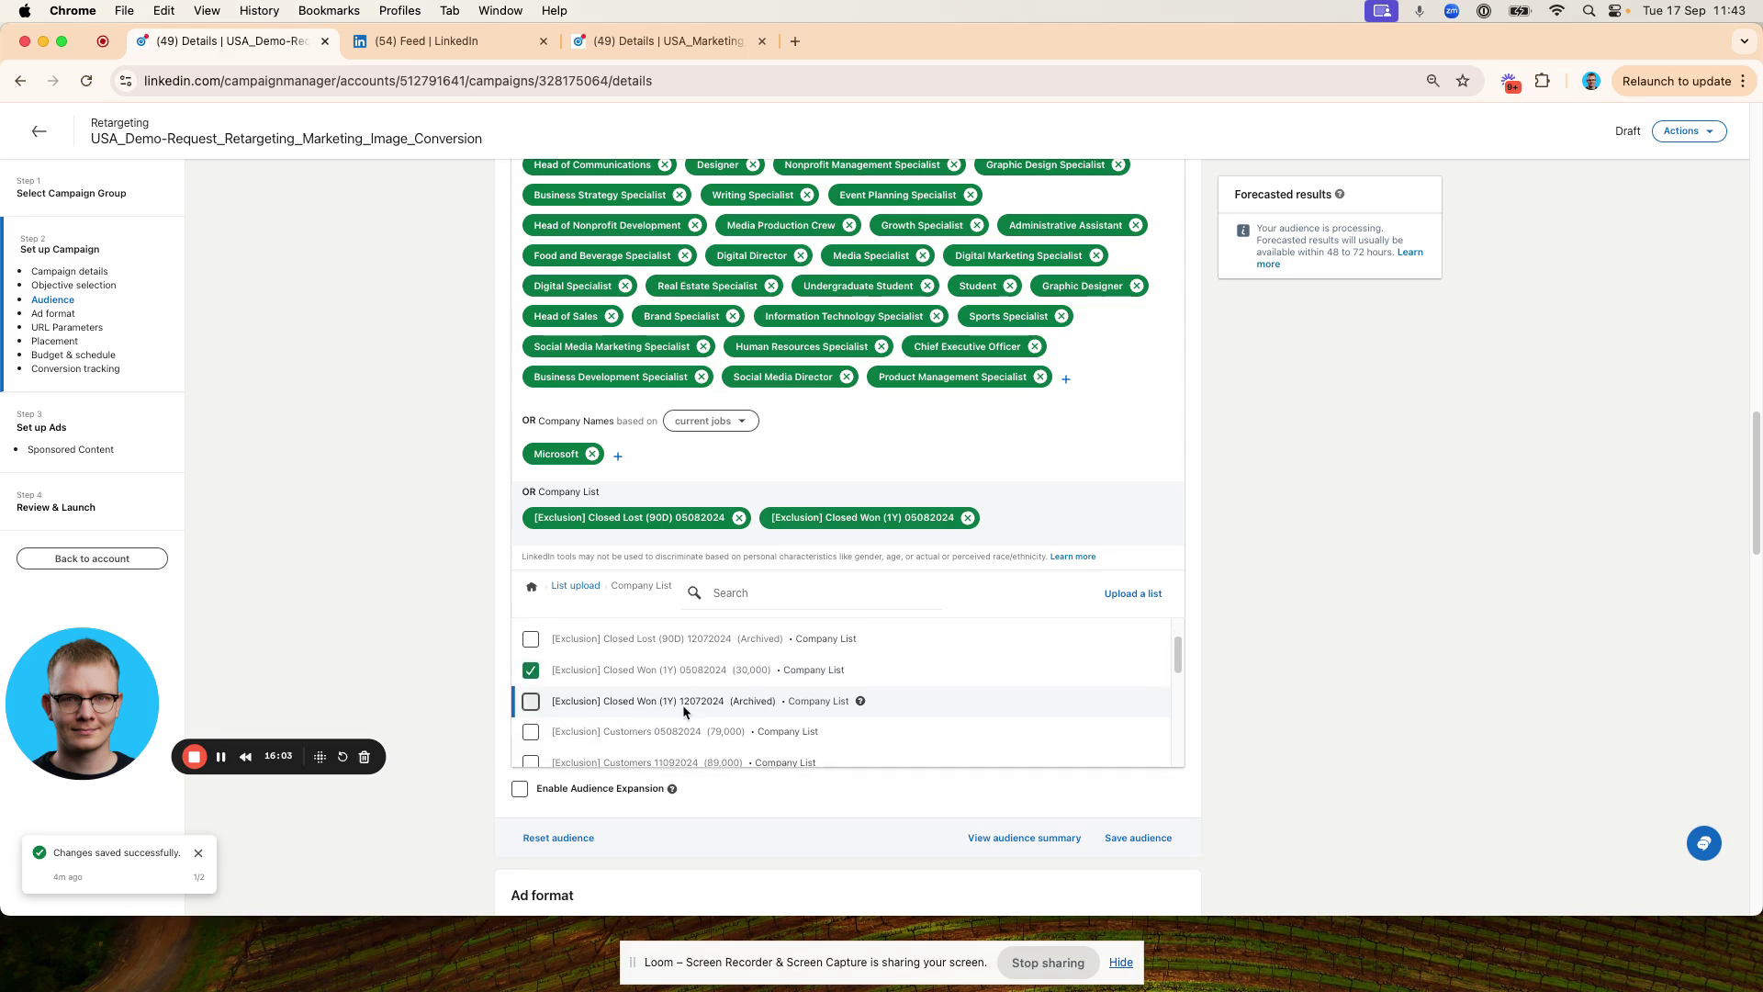
left_click(676, 731)
scroll(702, 724, "down", 3)
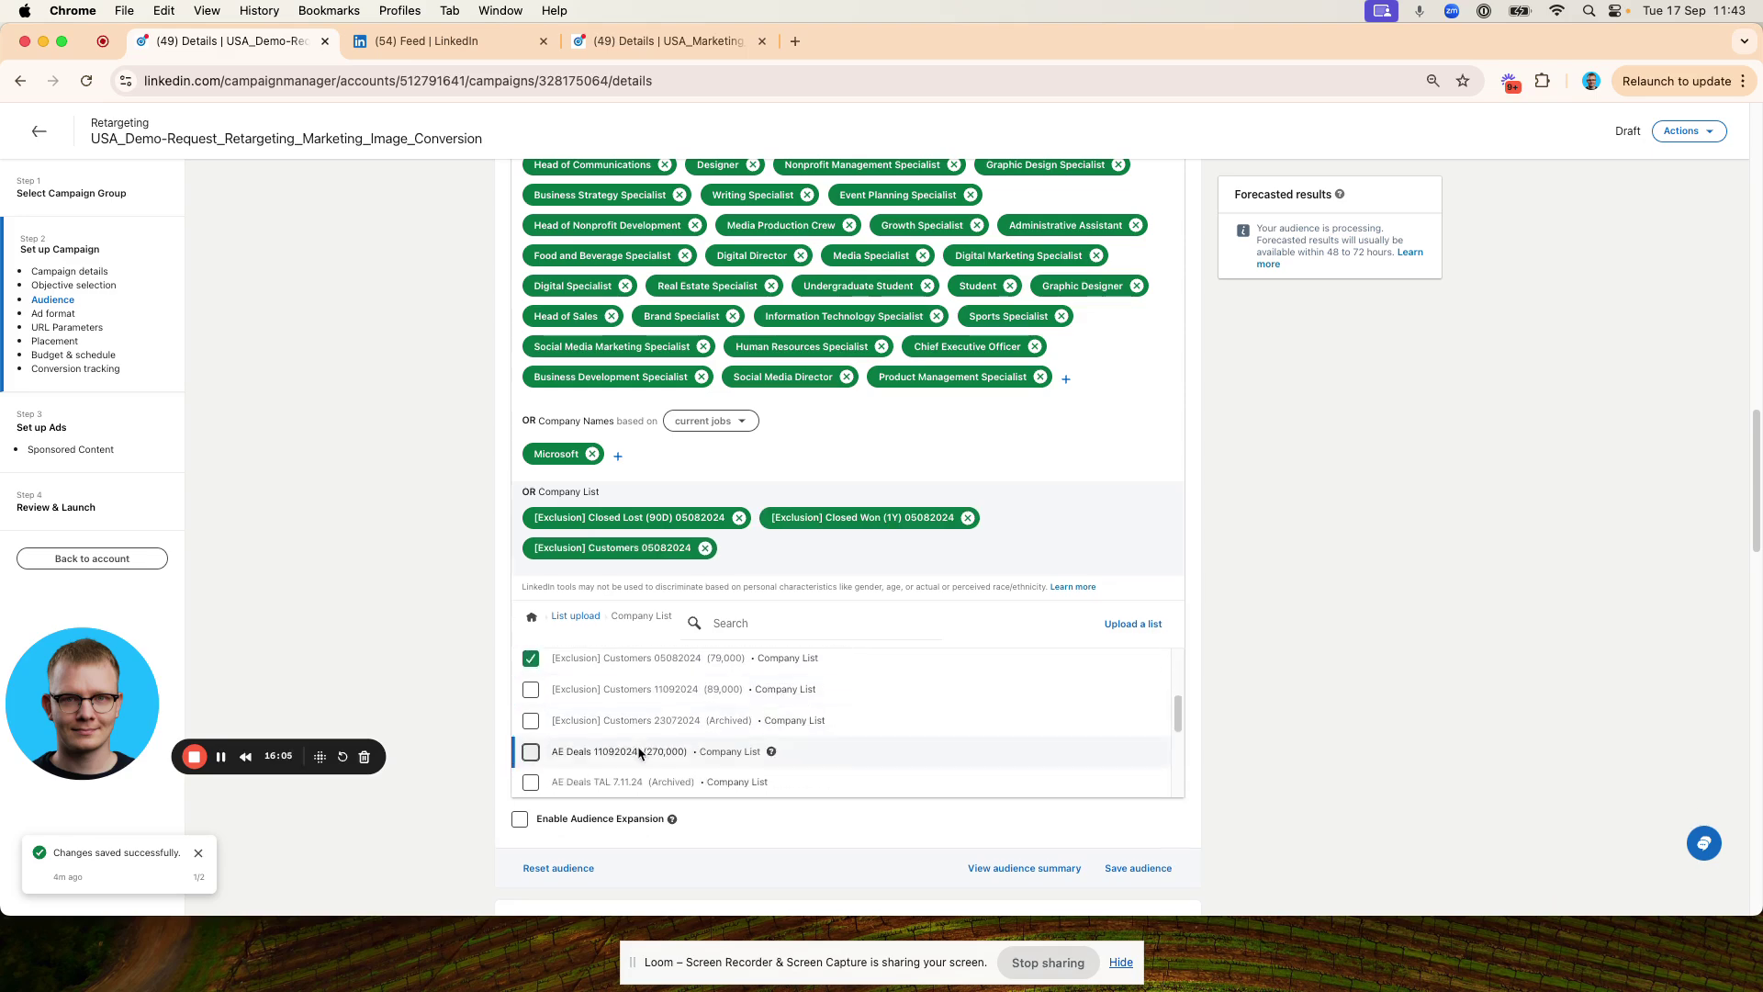
scroll(1221, 551, "up", 8)
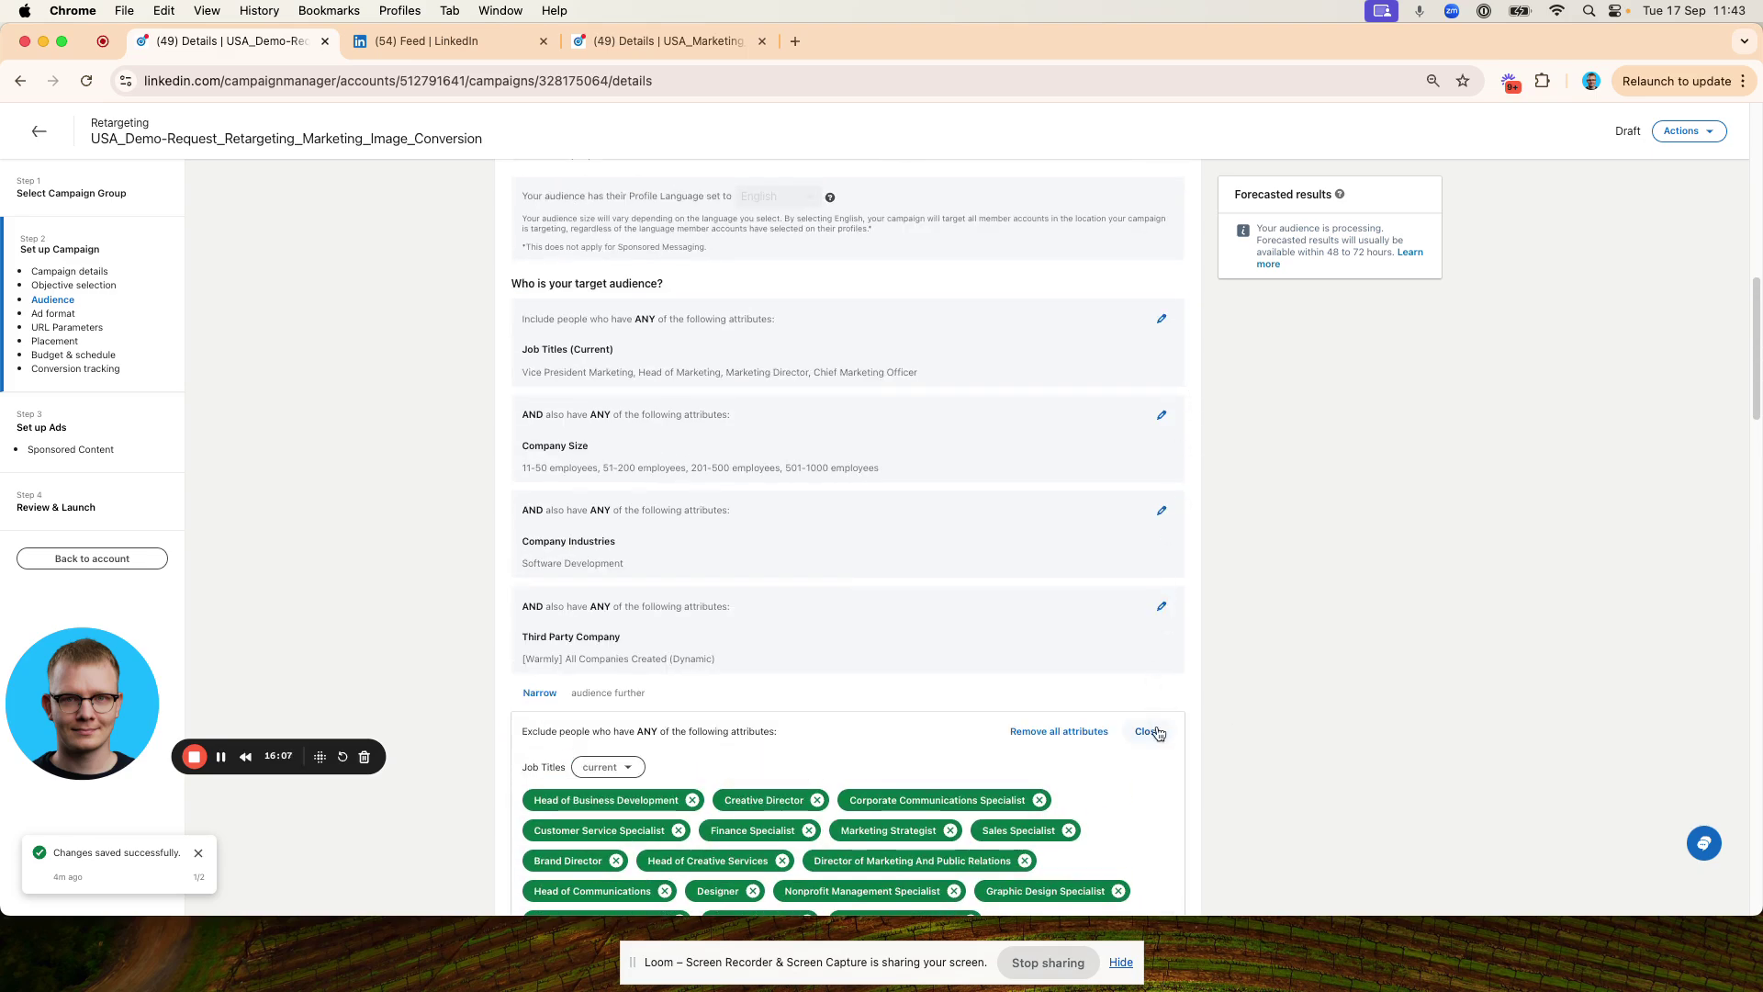
left_click(1147, 732)
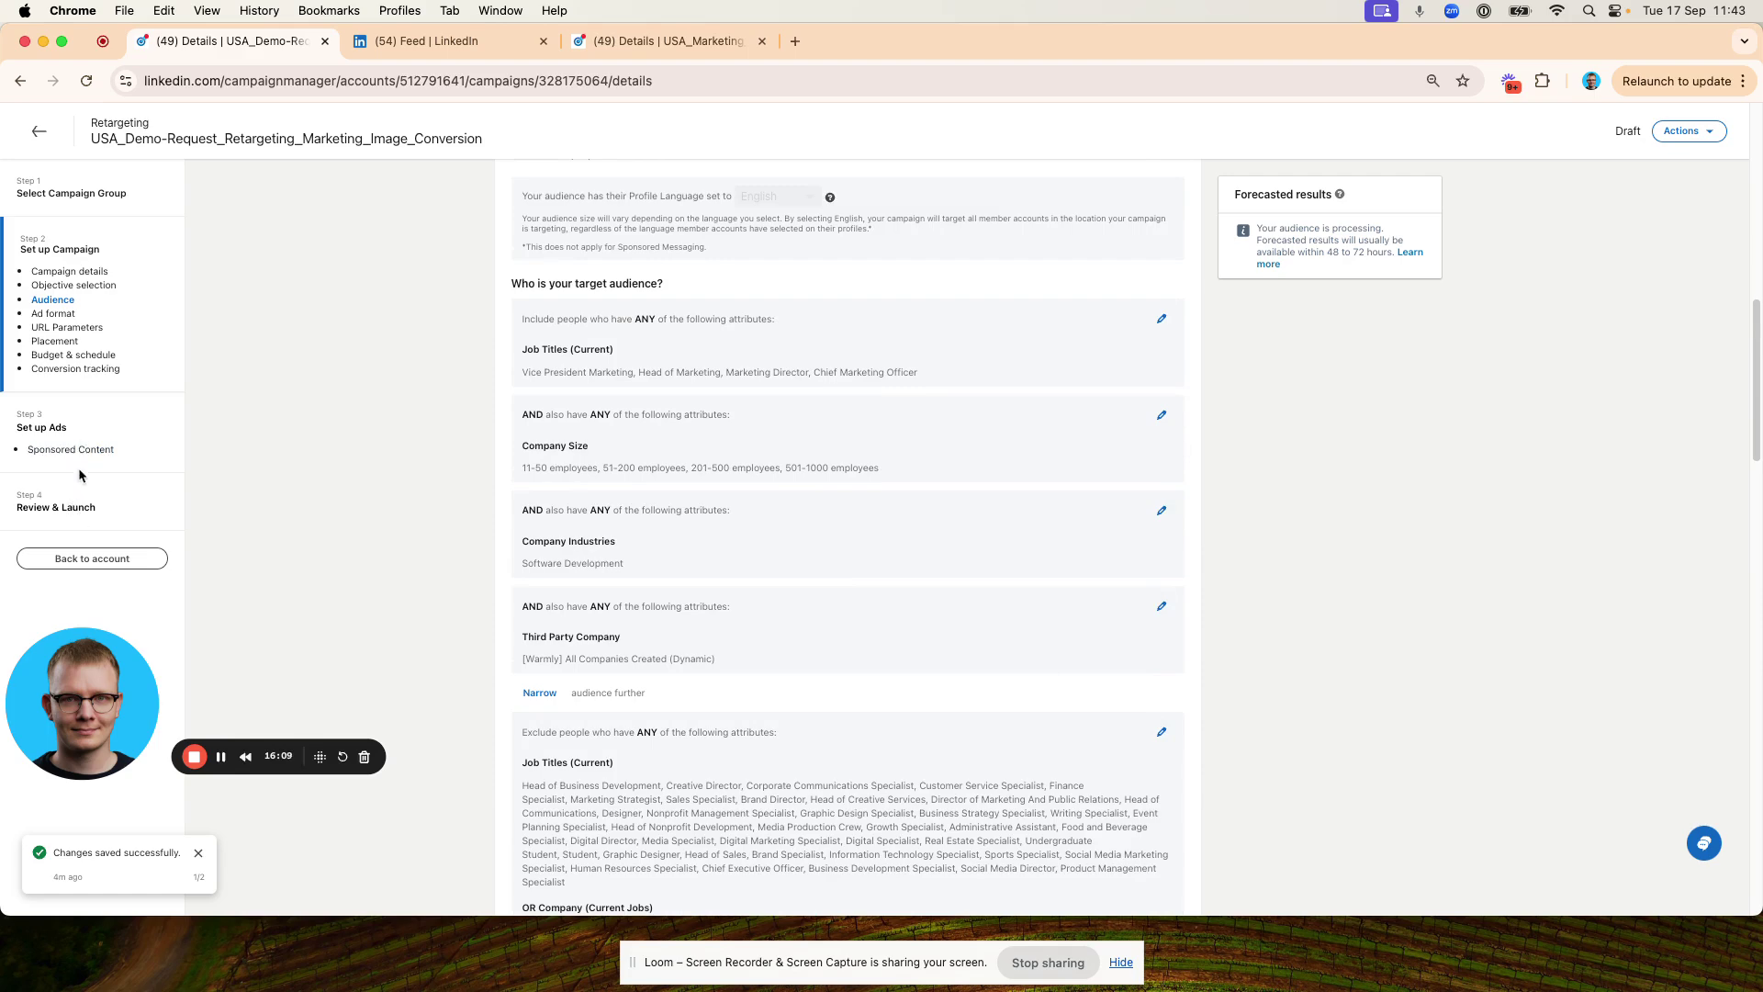
Return to the Review & Launch summary and check the excluded job titles, company and company lists.
left_click(56, 506)
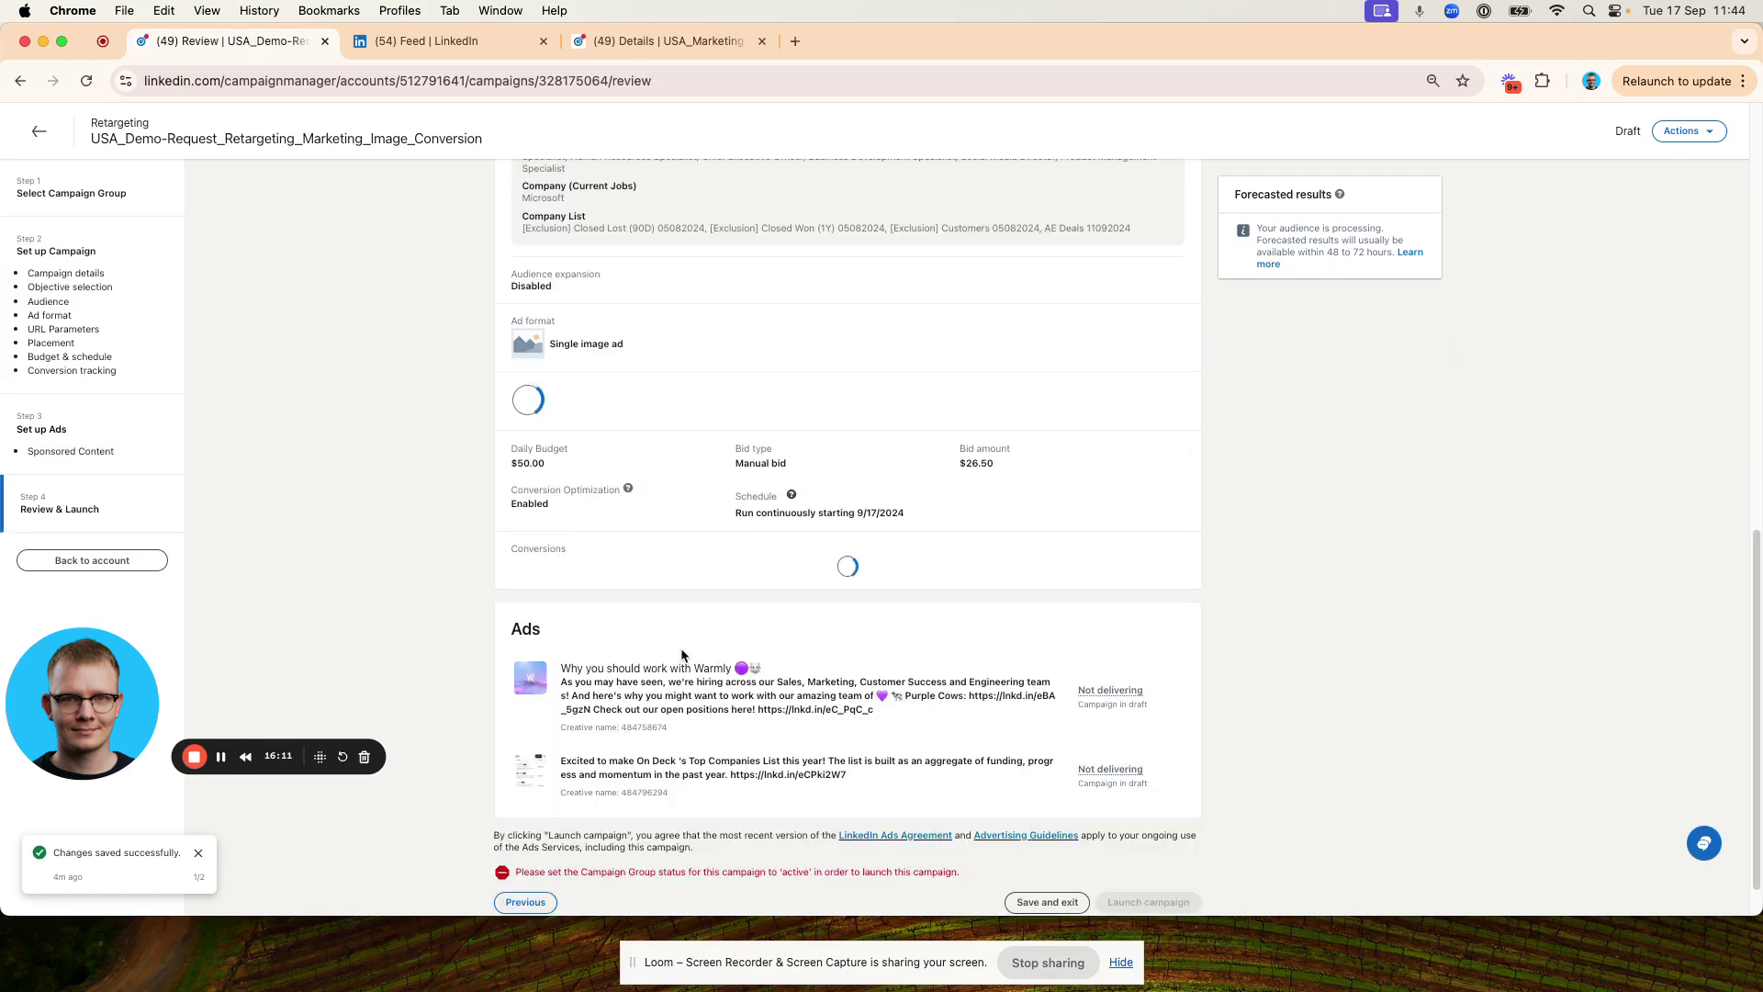
scroll(599, 417, "up", 4)
triple_click(578, 445)
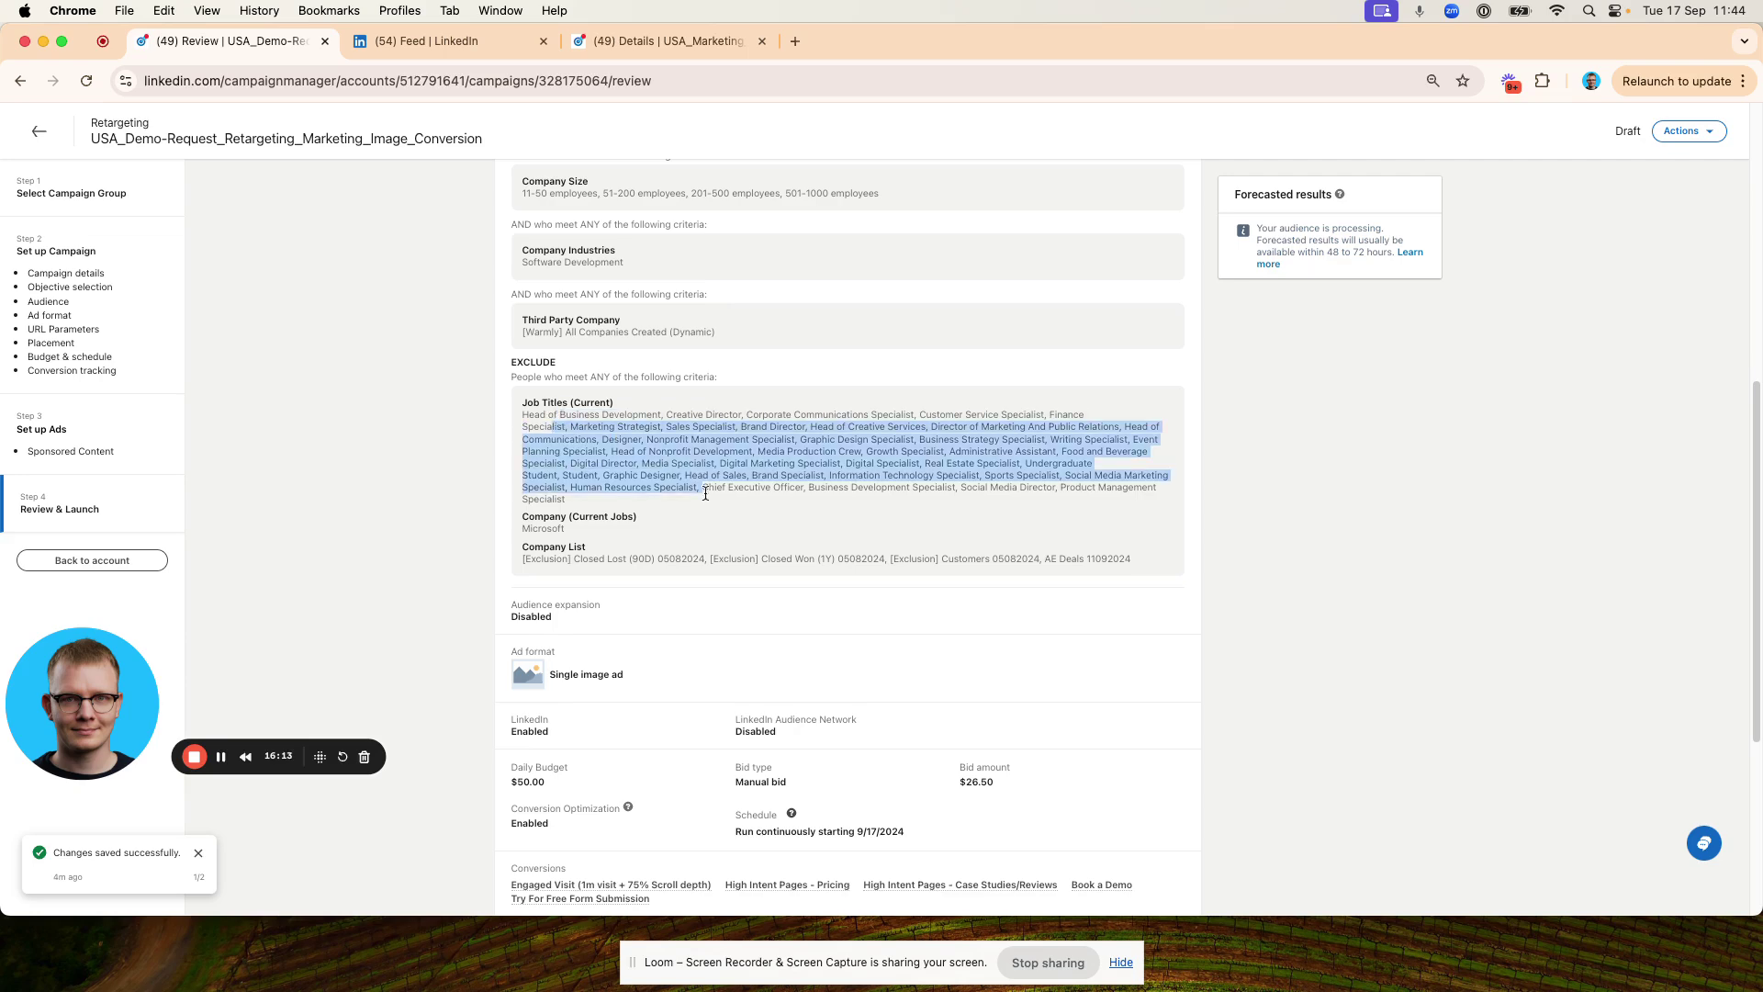
left_click_drag(730, 558, 694, 494)
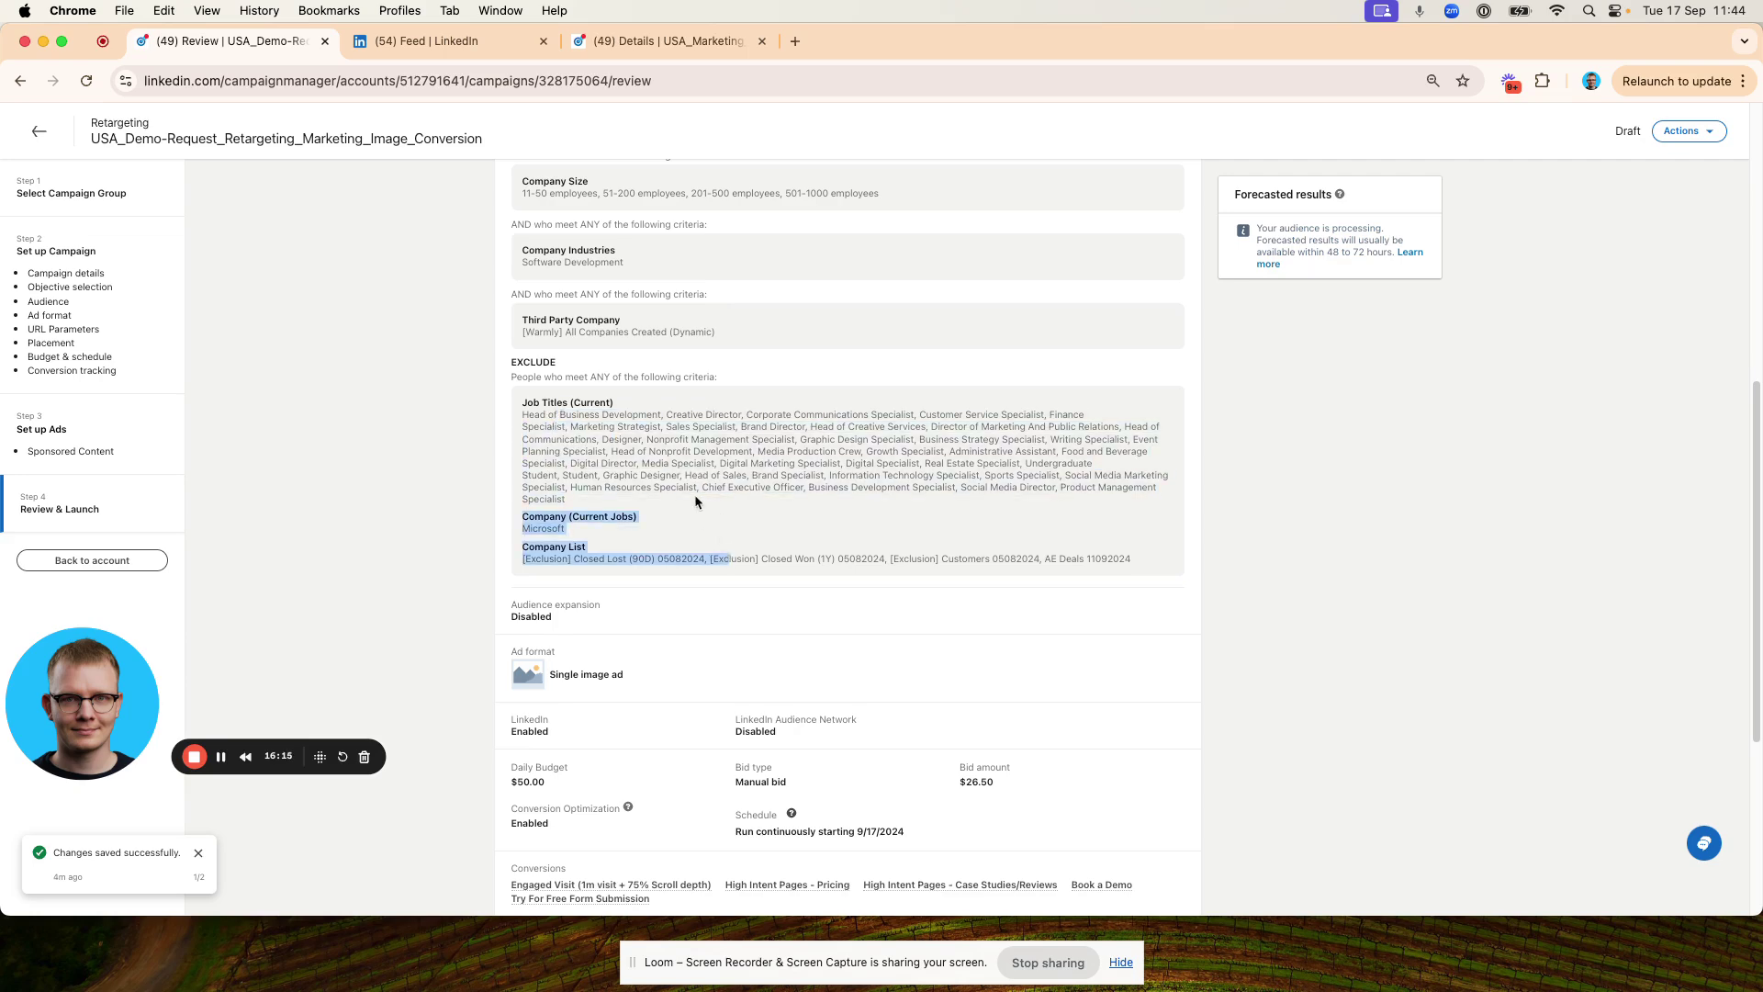
left_click(694, 493)
Check the budget, conversions and ads in the summary, and save the draft campaign and exit to the campaign list.
scroll(641, 578, "down", 2)
scroll(542, 652, "down", 5)
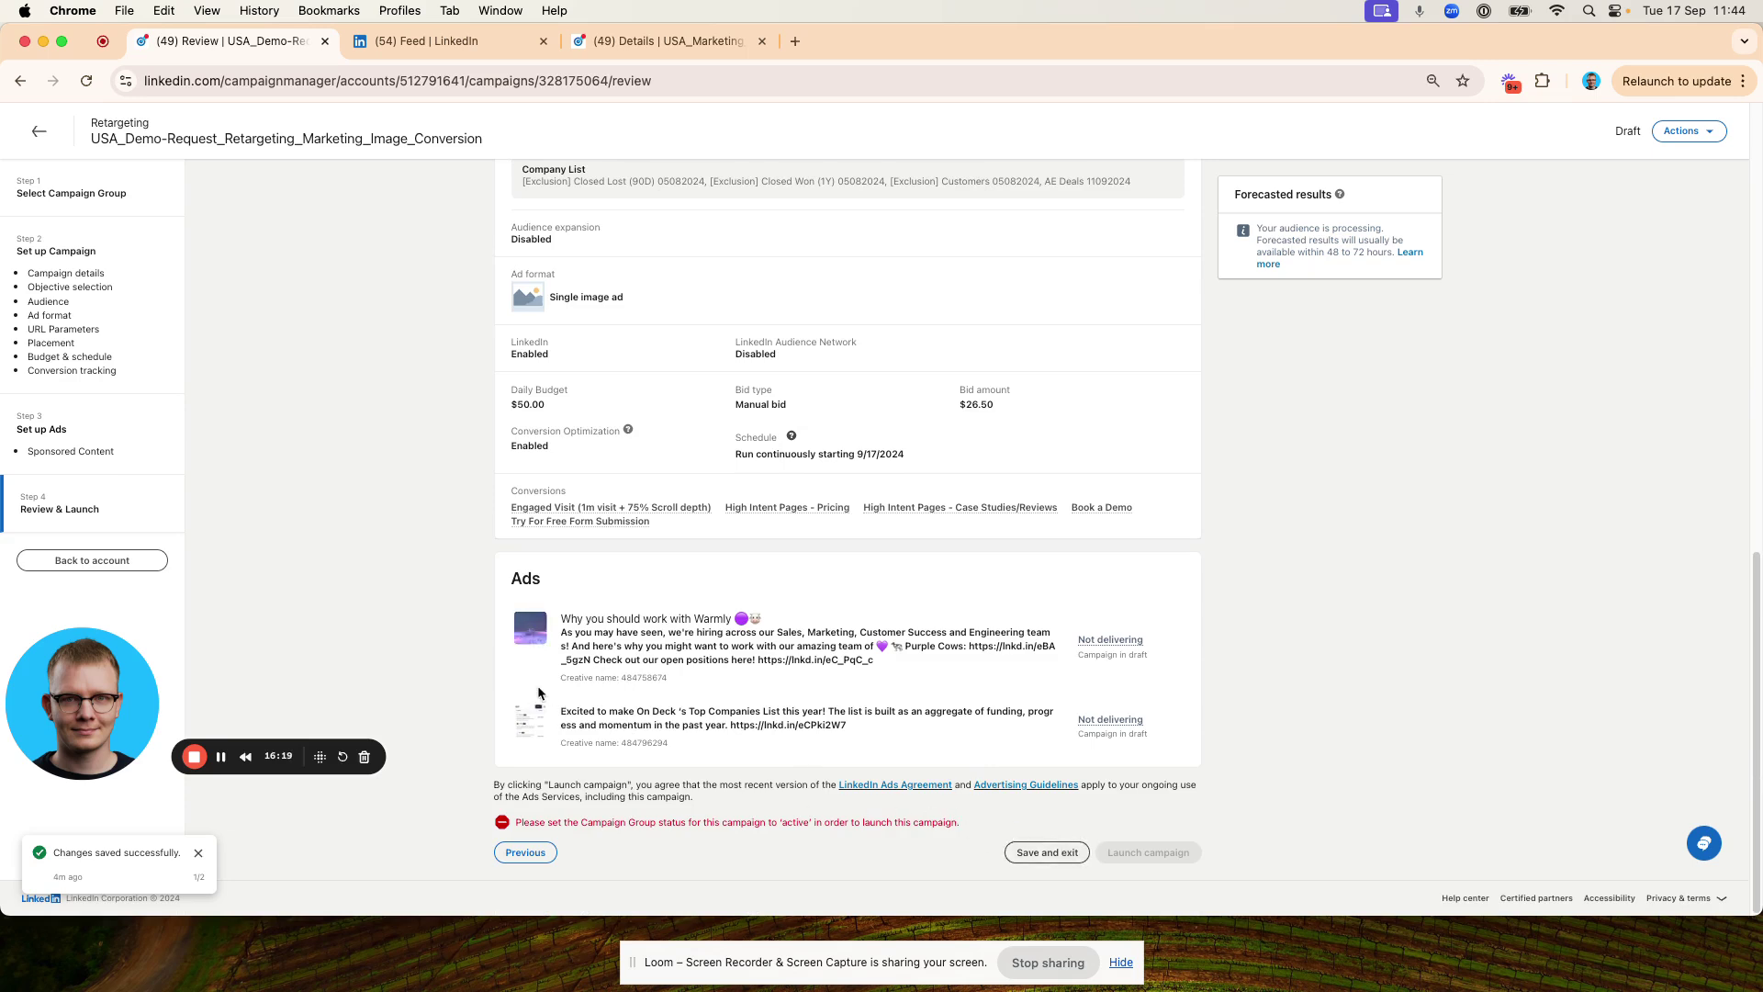
scroll(633, 789, "up", 1)
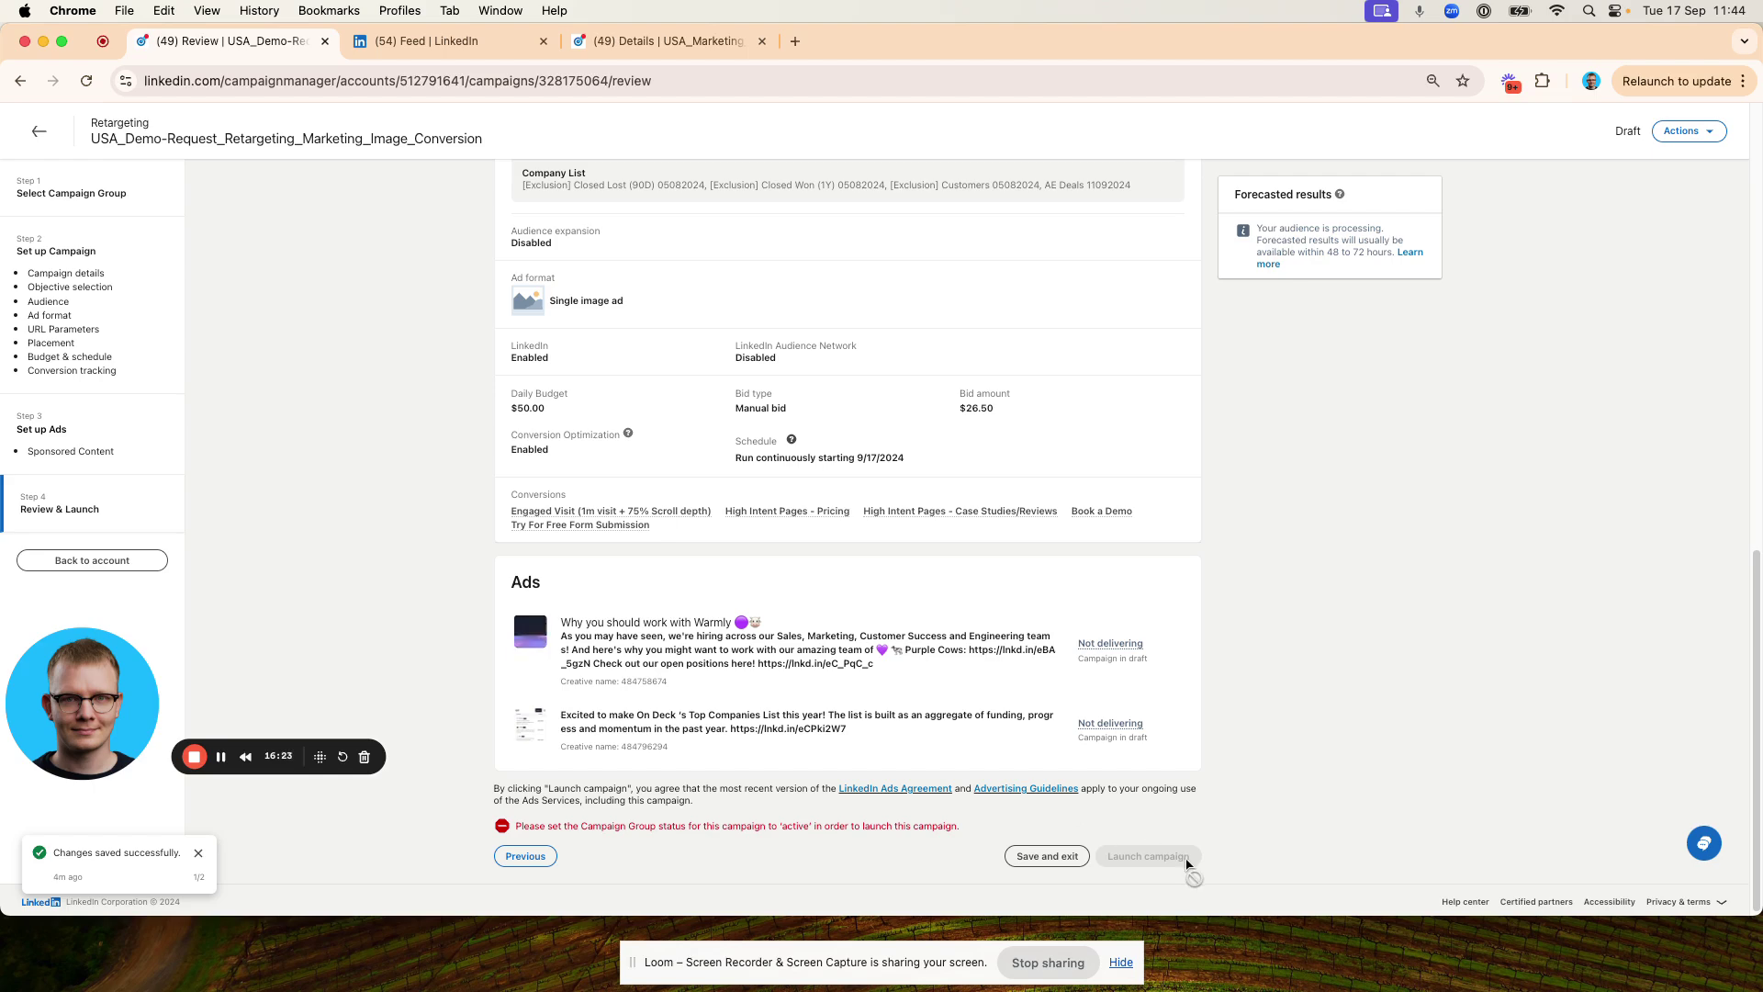
left_click(1047, 856)
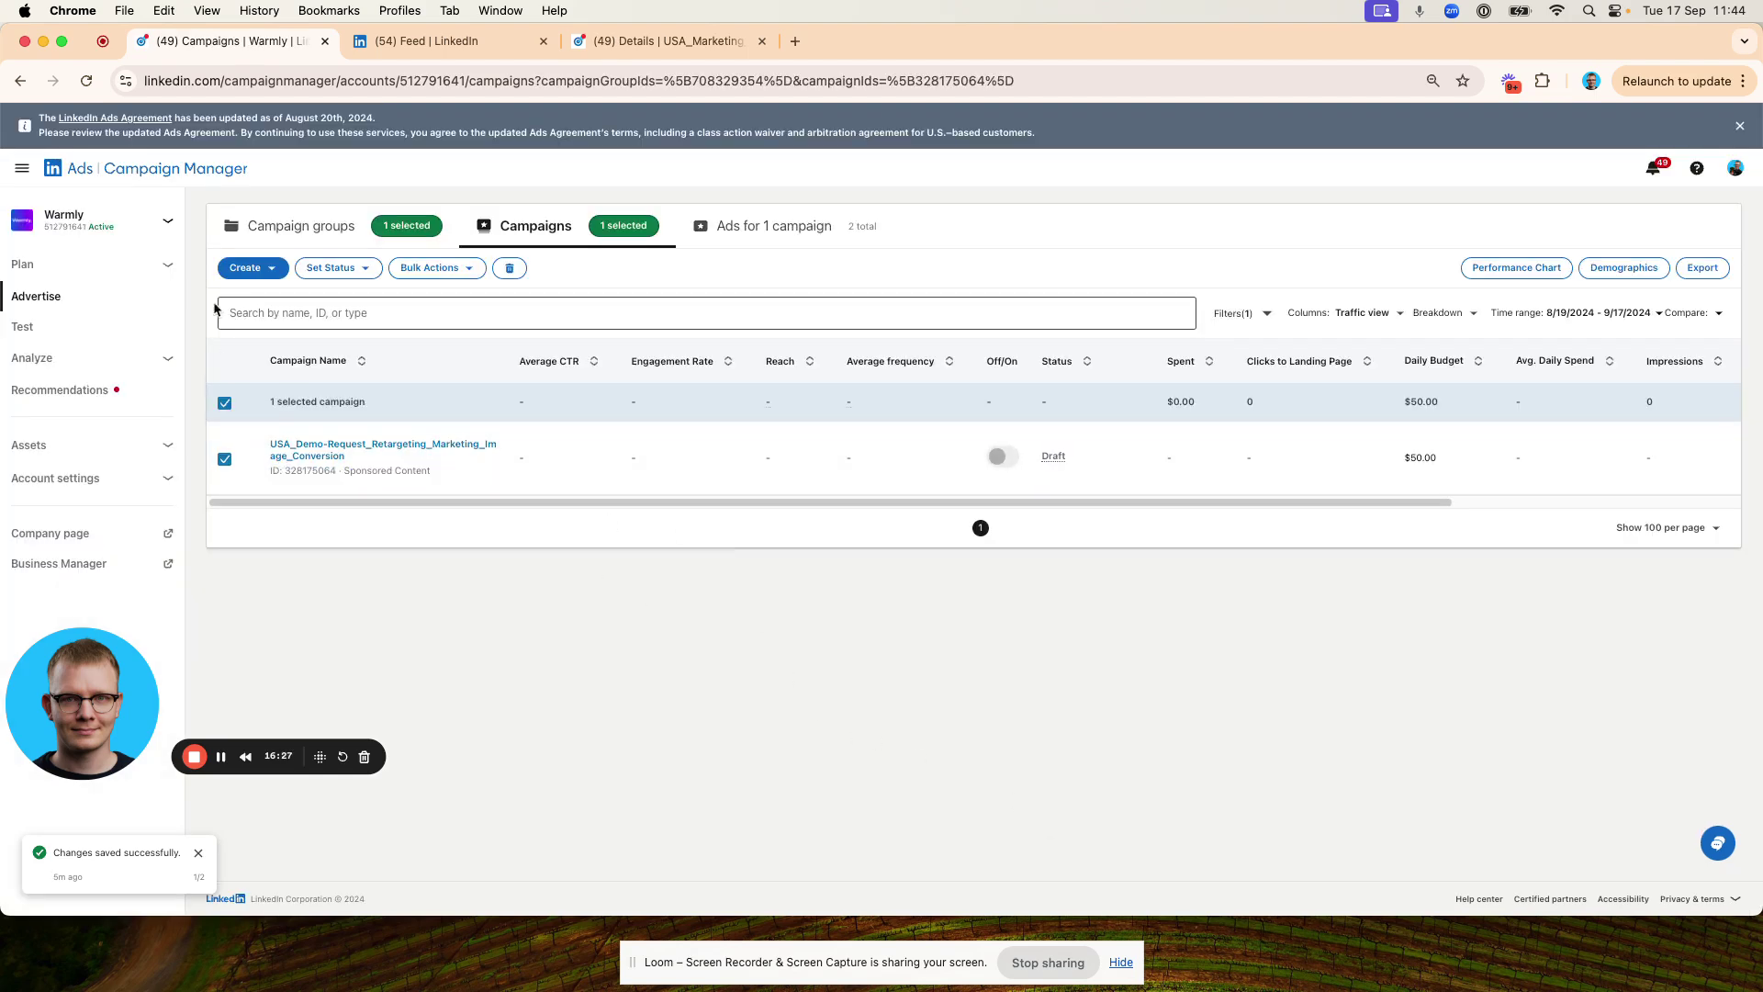